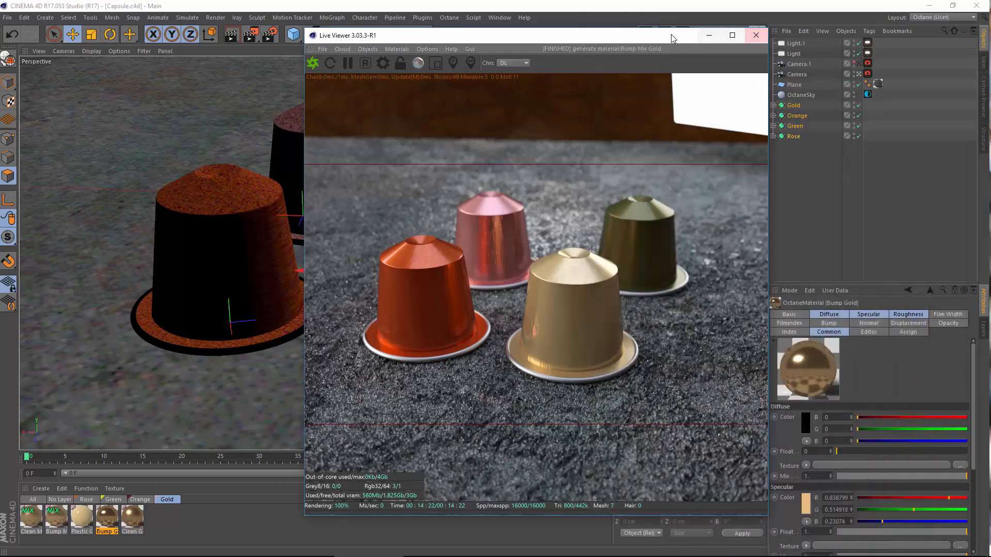
Duplicate the Gold capsule and move the copy onto the empty ground beyond the original gold and green capsules
click(708, 35)
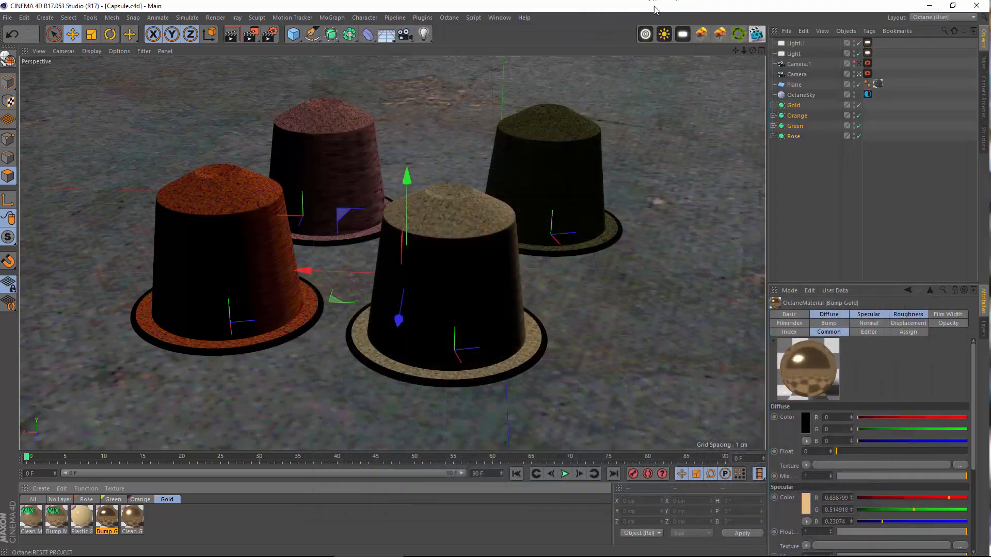
click(794, 106)
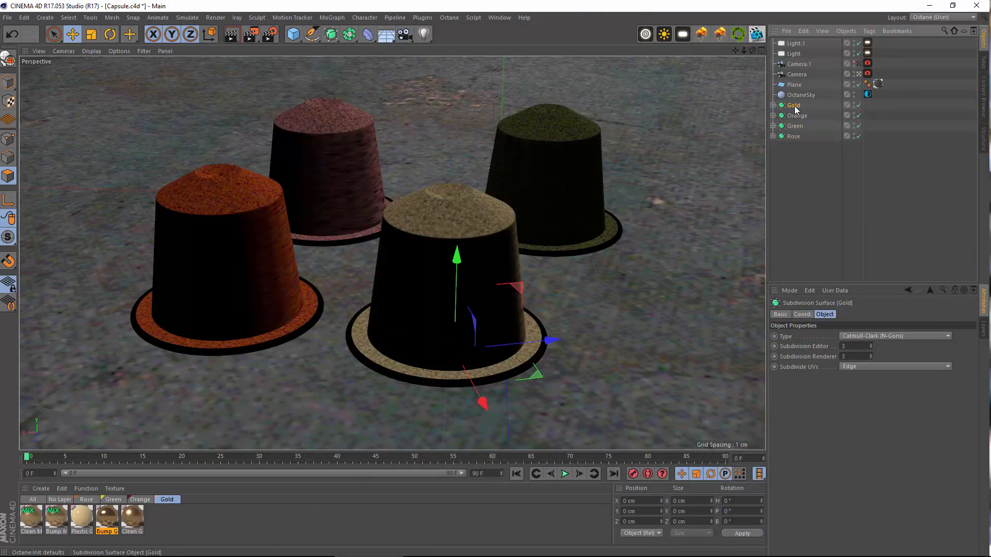
ctrl+drag(798, 104, 796, 102)
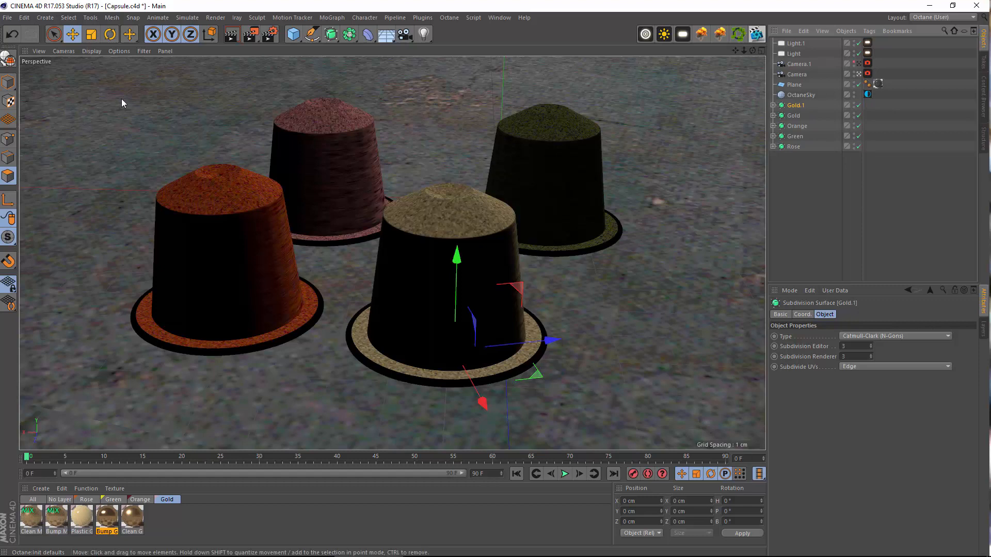
click(773, 105)
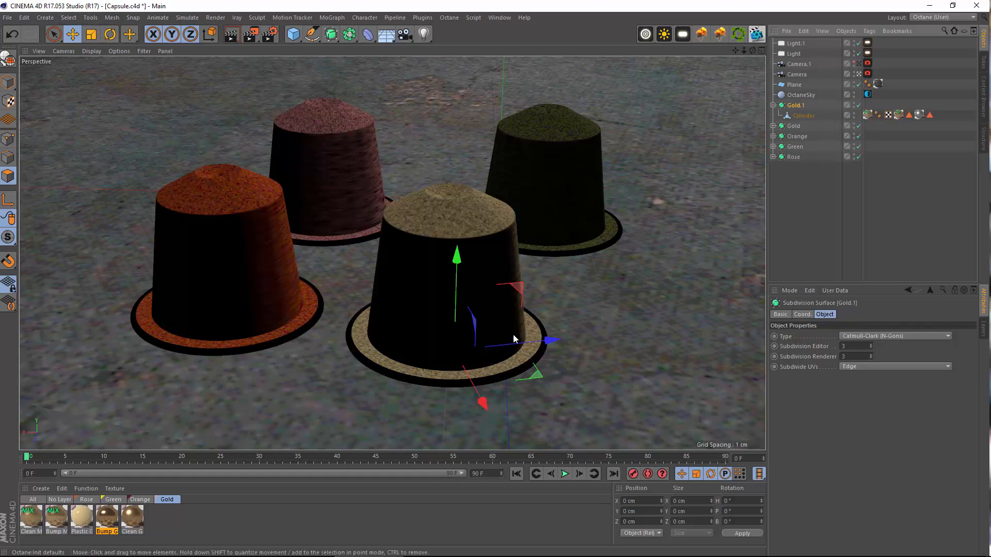
drag(588, 341, 719, 387)
drag(727, 333, 768, 329)
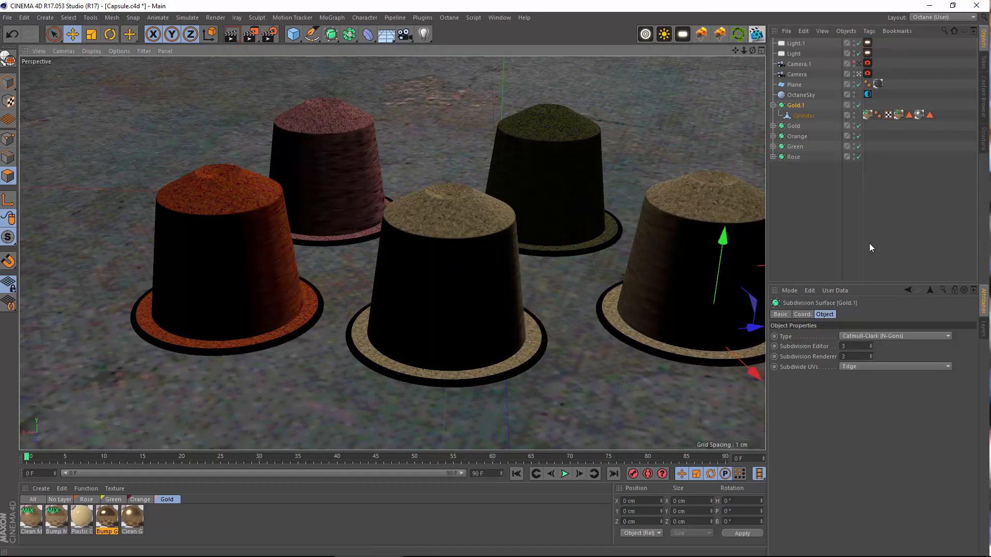
Lock the Camera with a Protection tag and switch the viewport out of that camera
right_click(800, 72)
mouse_move(839, 79)
click(738, 243)
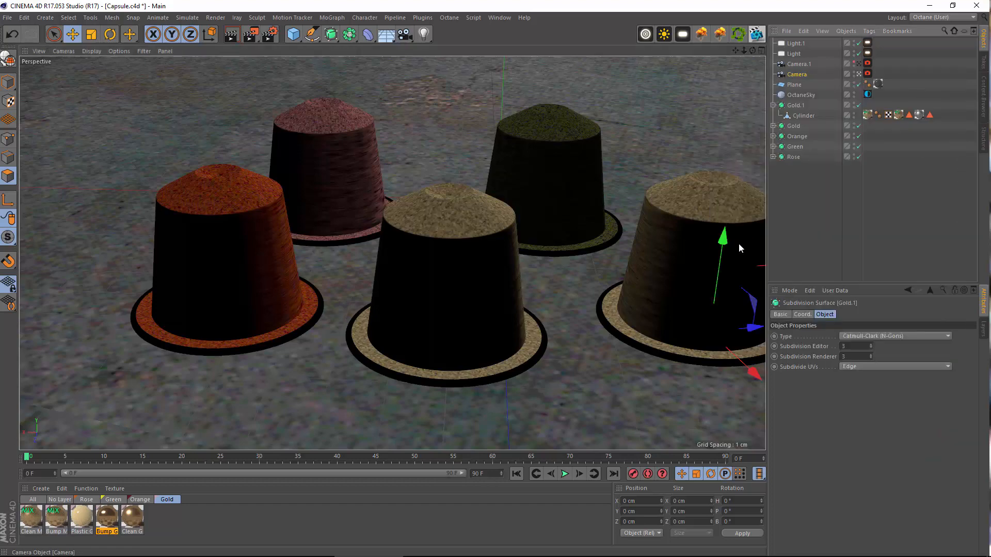
click(859, 74)
Rotate the copied capsule's Cylinder as a whole model to a pitch of -180° so its lid faces up
alt+drag(541, 244, 488, 221)
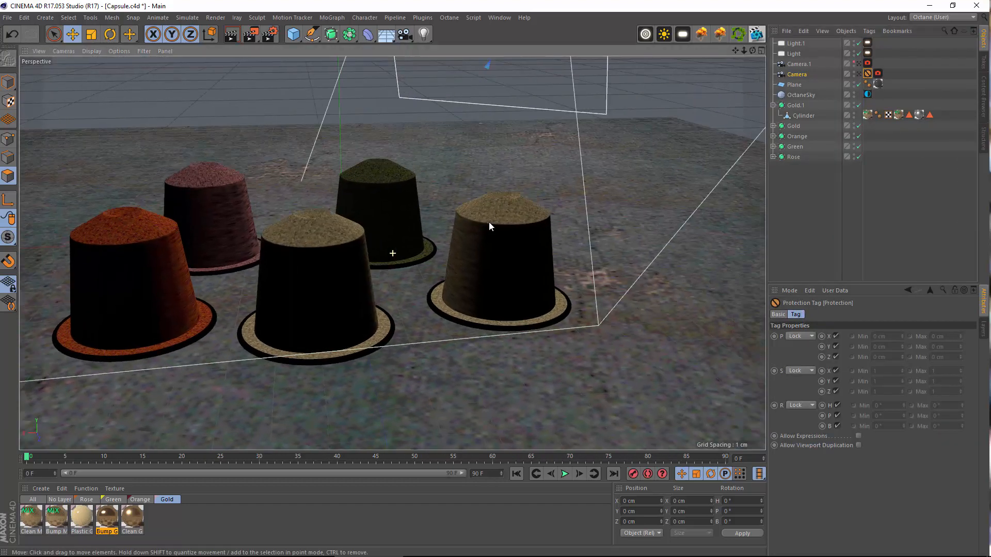
scroll(489, 221, up, 3)
alt+drag(466, 288, 503, 289)
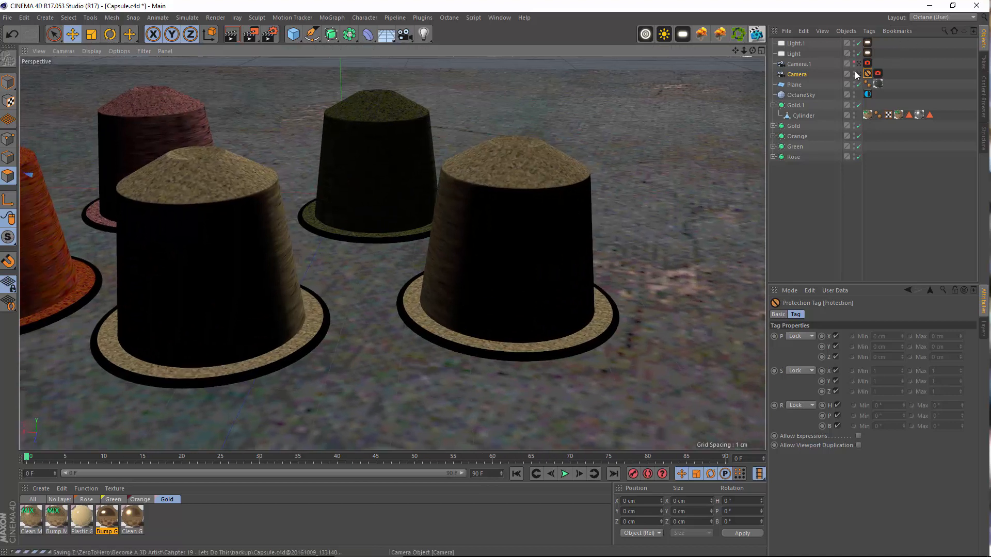
scroll(444, 206, down, 2)
scroll(444, 206, down, 4)
mouse_move(428, 239)
alt+mouse_down()
mouse_move(423, 250)
mouse_move(438, 243)
alt+mouse_up()
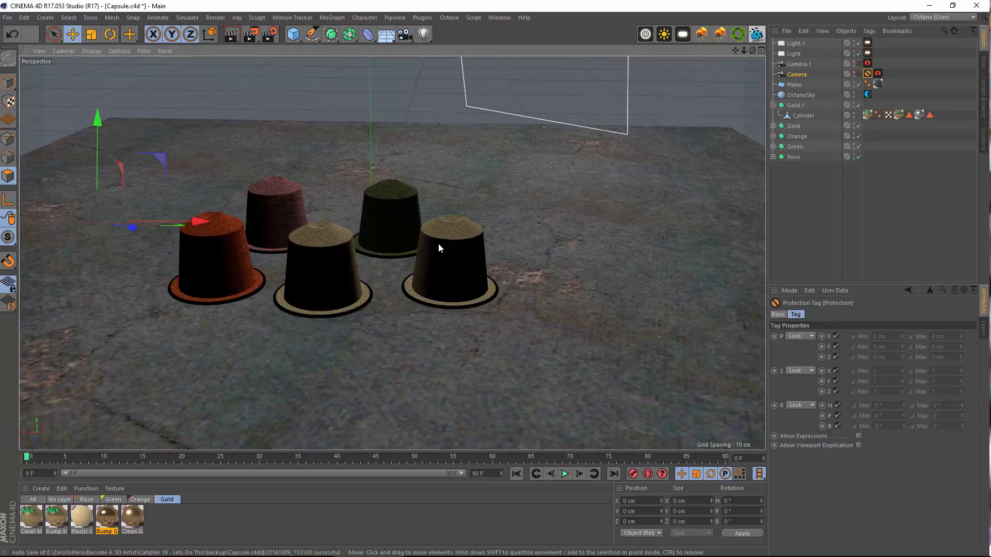
scroll(438, 243, up, 3)
click(114, 35)
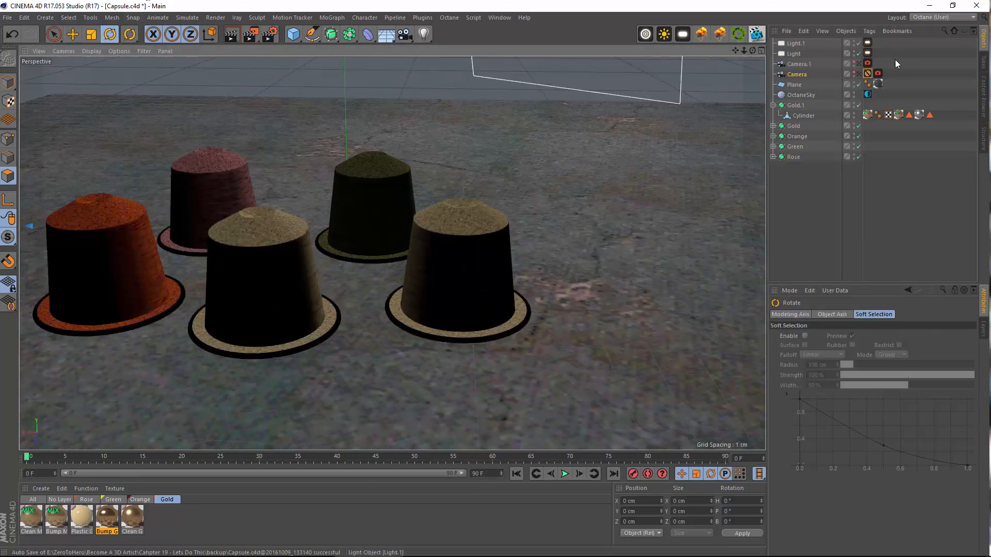
click(801, 116)
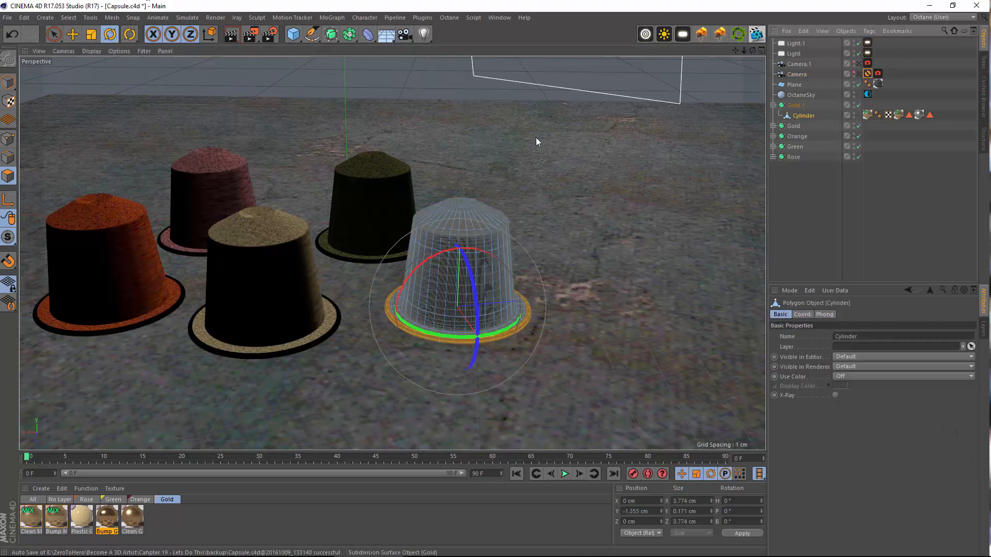
click(7, 83)
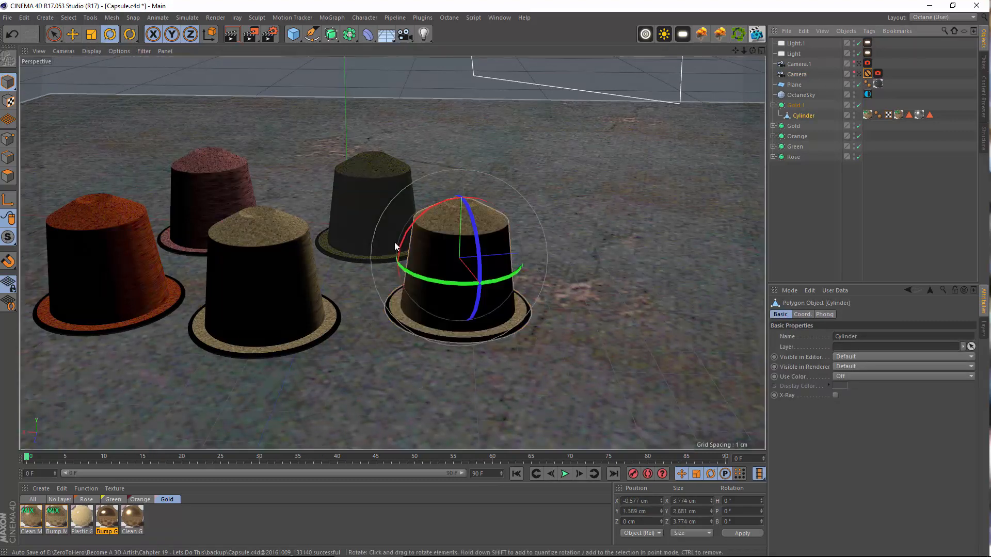
drag(430, 210, 502, 292)
Turn off textures in the viewport and check the capsule lid in the reference photo DSC_5571.jpg
scroll(488, 204, up, 5)
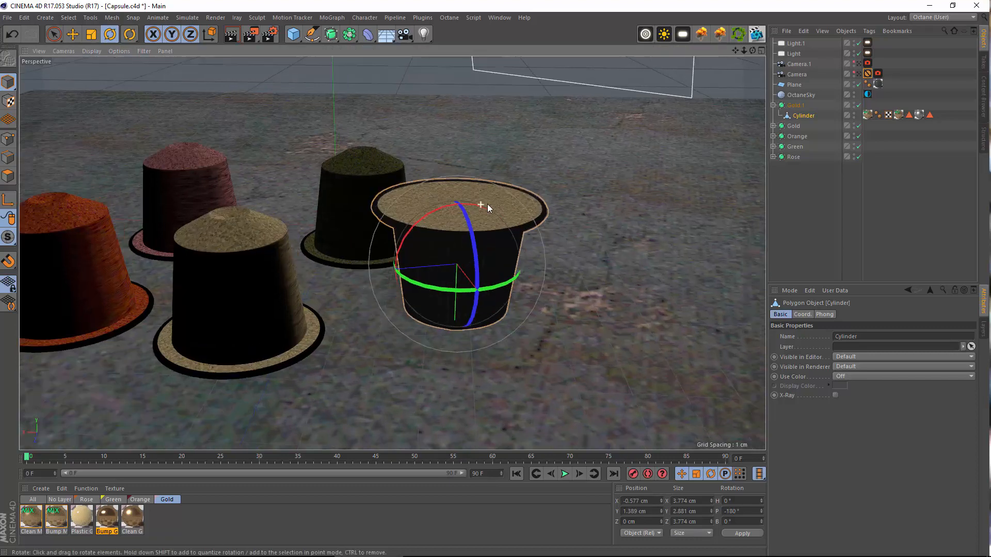
alt+drag(400, 262, 356, 297)
alt+middle_drag(499, 217, 465, 274)
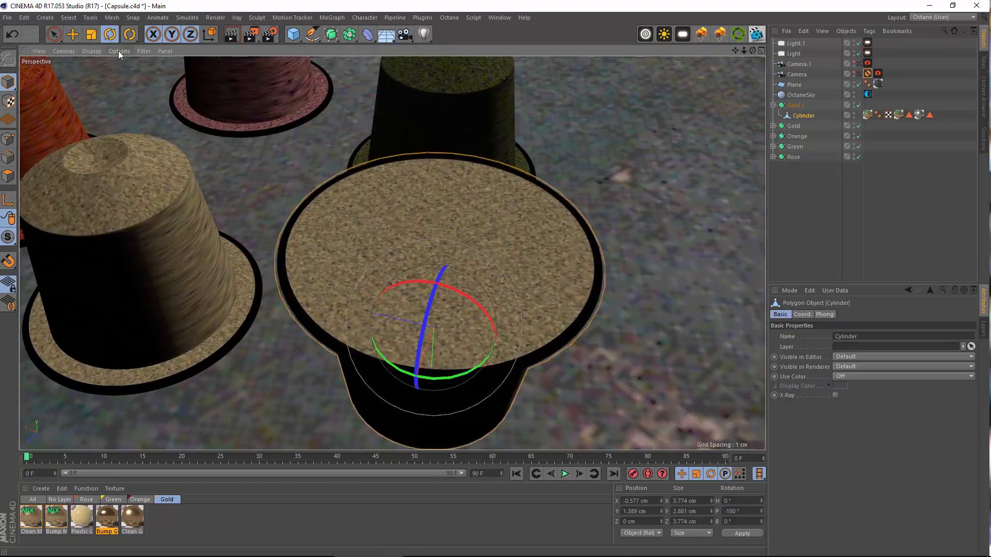
click(118, 51)
click(148, 209)
mouse_move(613, 305)
alt+mouse_down()
mouse_move(422, 284)
mouse_move(481, 237)
mouse_move(491, 303)
mouse_move(443, 278)
mouse_move(504, 339)
alt+mouse_up()
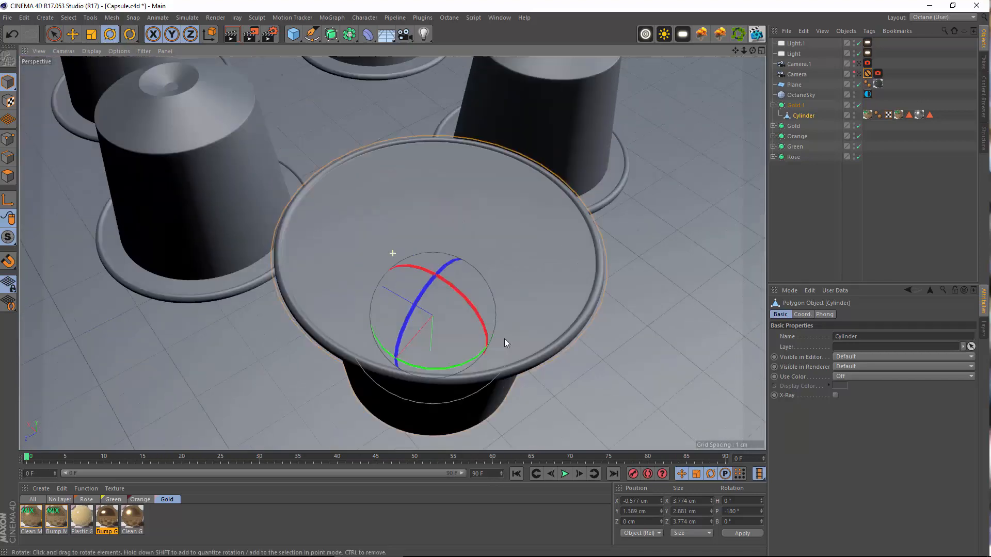
click(615, 548)
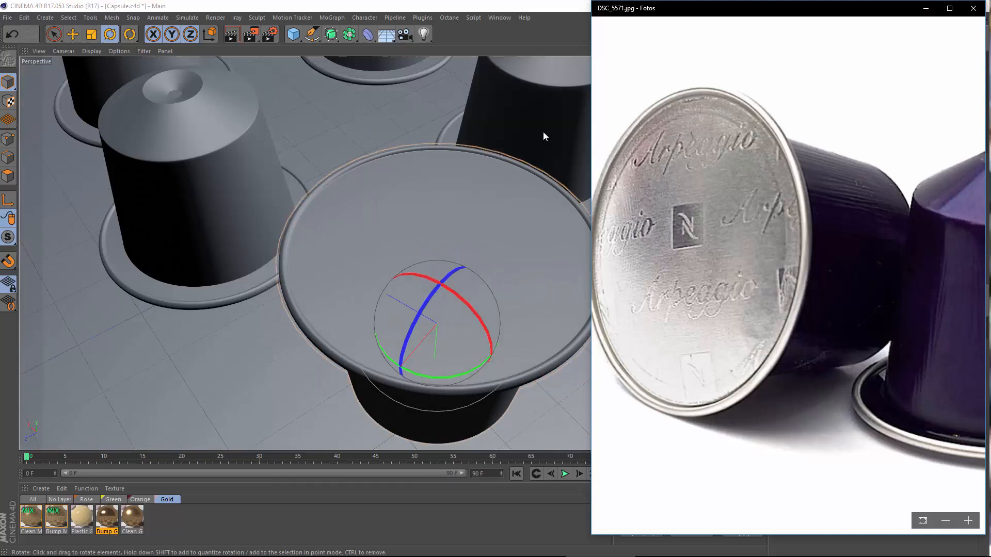
click(925, 8)
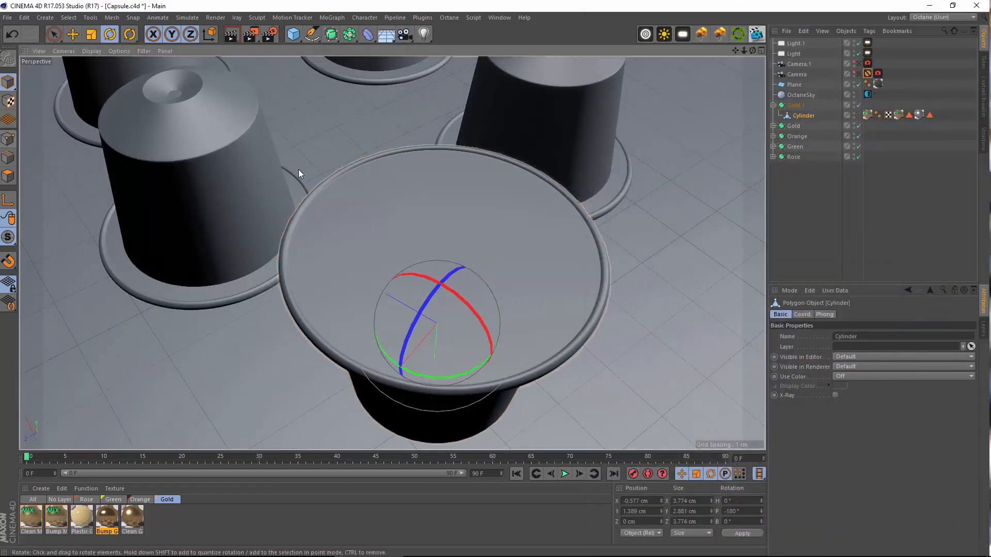
Activate the Knife in Loop mode on the flipped capsule's points and disable its Gold.1 subdivision surface
right_click(354, 148)
click(9, 140)
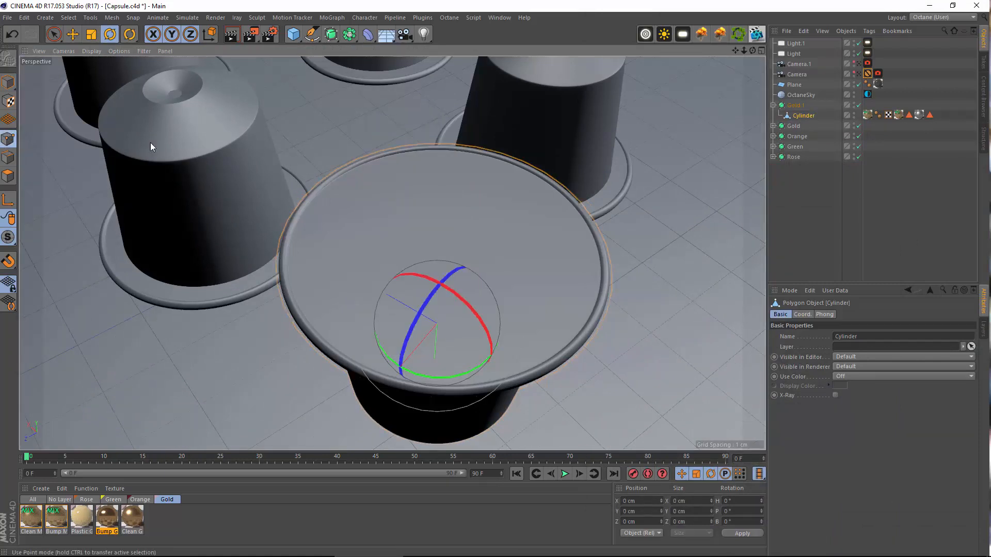
right_click(249, 128)
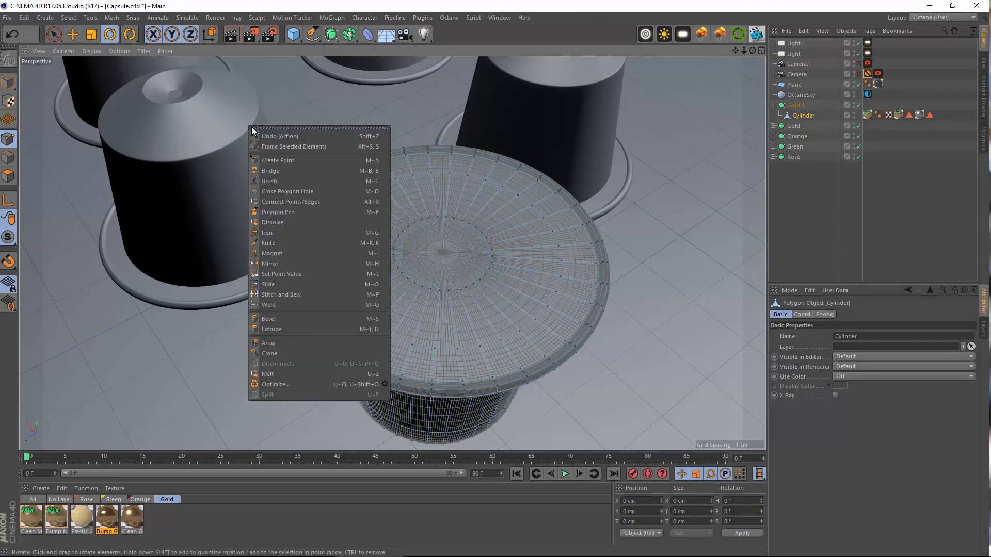
click(286, 243)
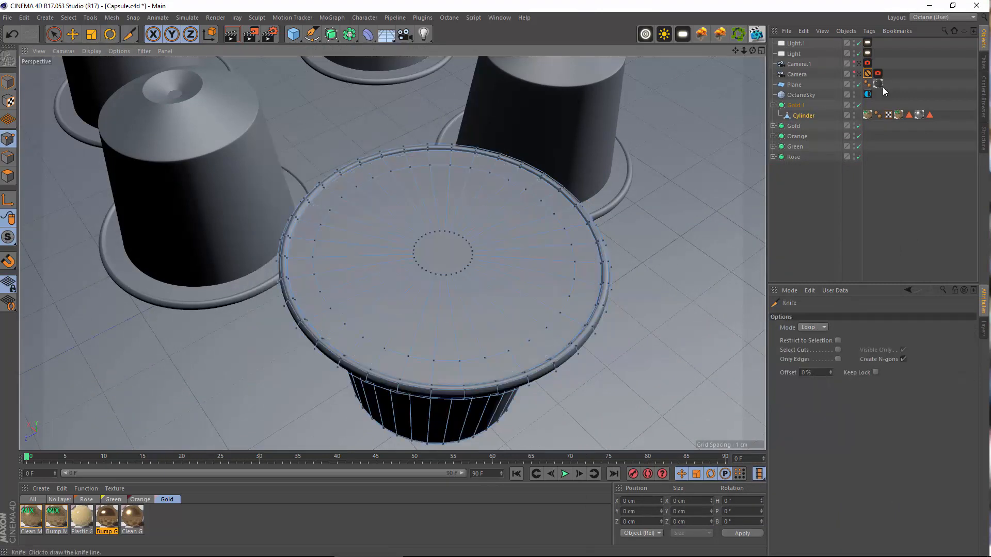
click(859, 105)
scroll(347, 201, up, 8)
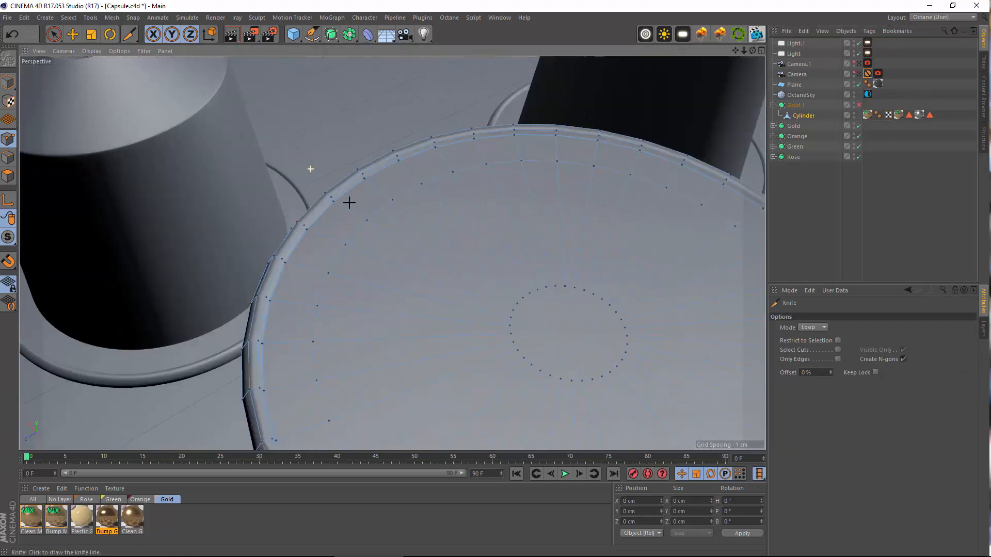
scroll(399, 229, up, 4)
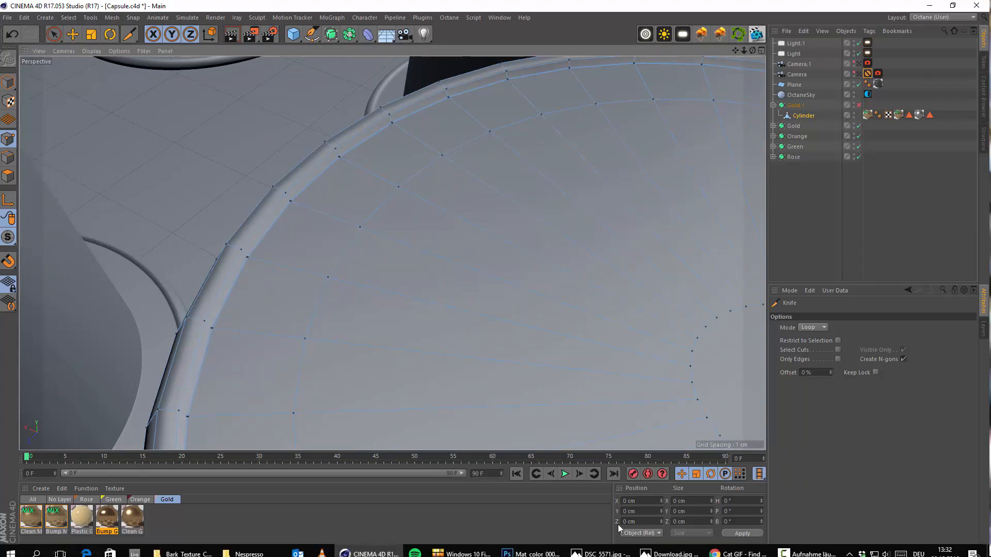
Consult the lid's rim in the reference photo and cut a loop around the lid just outside the existing inner point ring
click(599, 555)
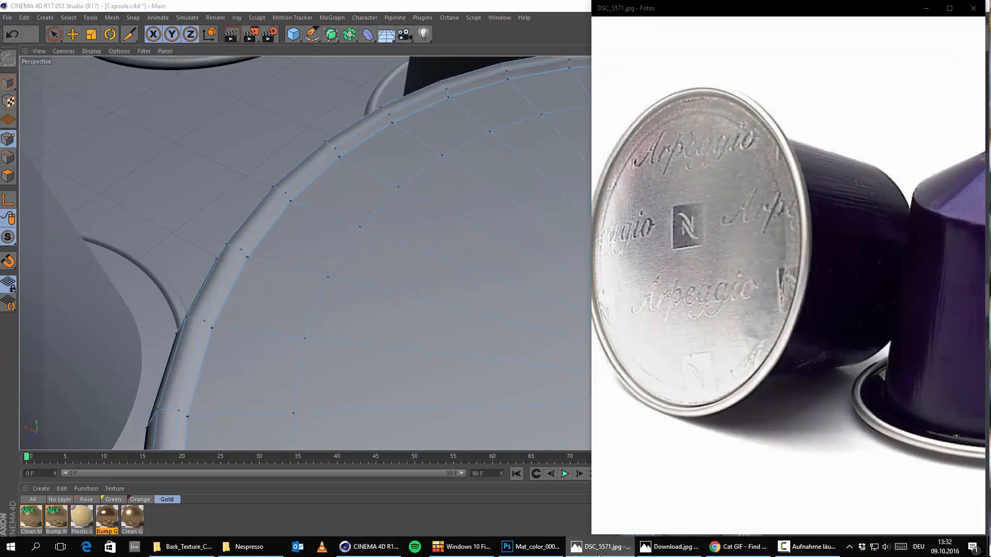
click(599, 555)
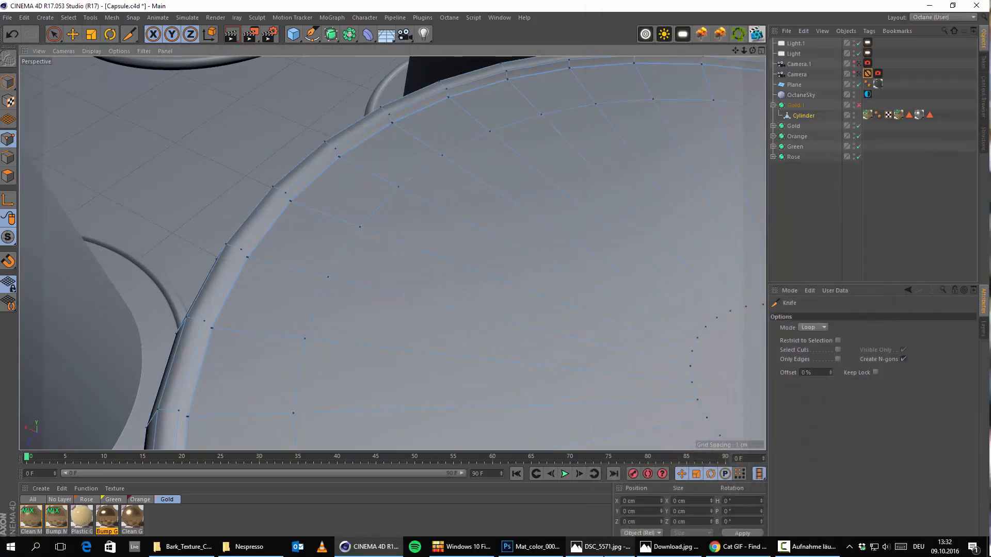
click(603, 555)
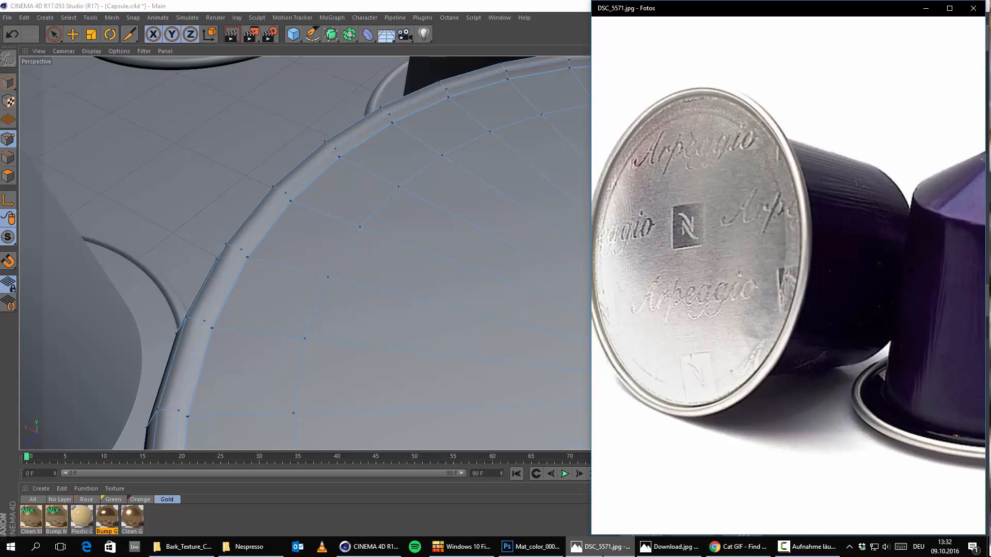
click(603, 555)
alt+drag(499, 279, 539, 262)
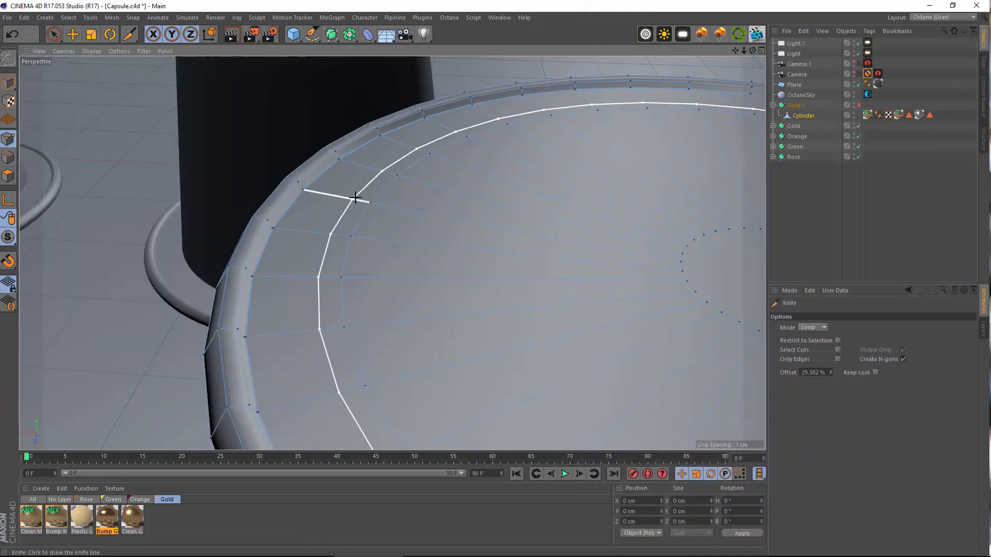
click(363, 201)
alt+drag(370, 259, 347, 252)
Select the narrow polygon ring on the lid with Loop Selection
click(73, 17)
click(103, 88)
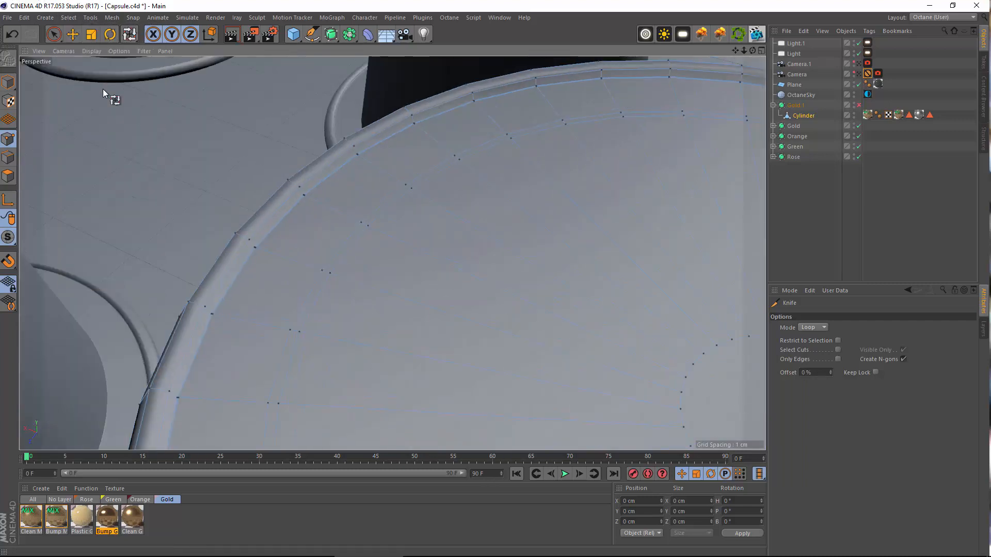
click(7, 176)
scroll(419, 194, up, 5)
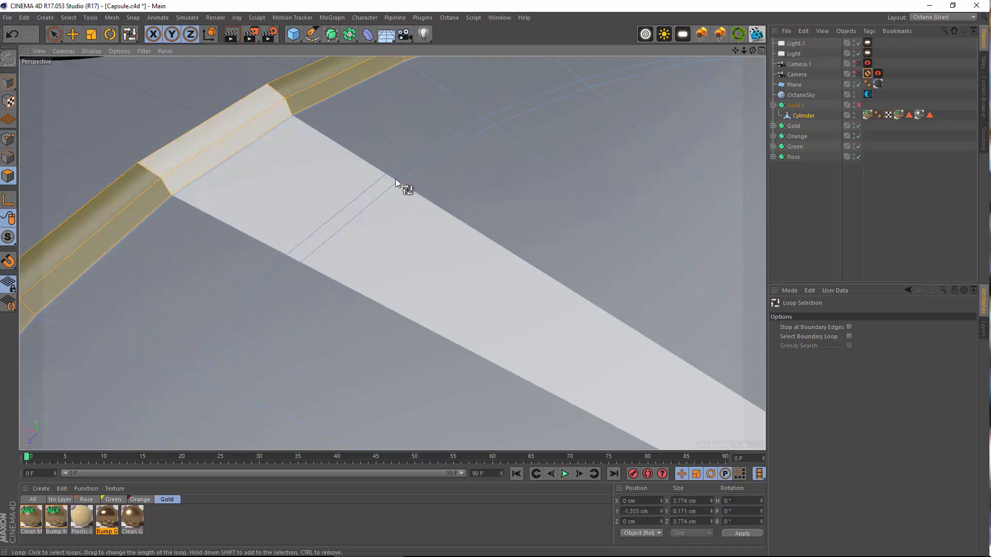
click(395, 182)
Extrude the selected lid ring with an offset of 0.01 cm
right_click(395, 181)
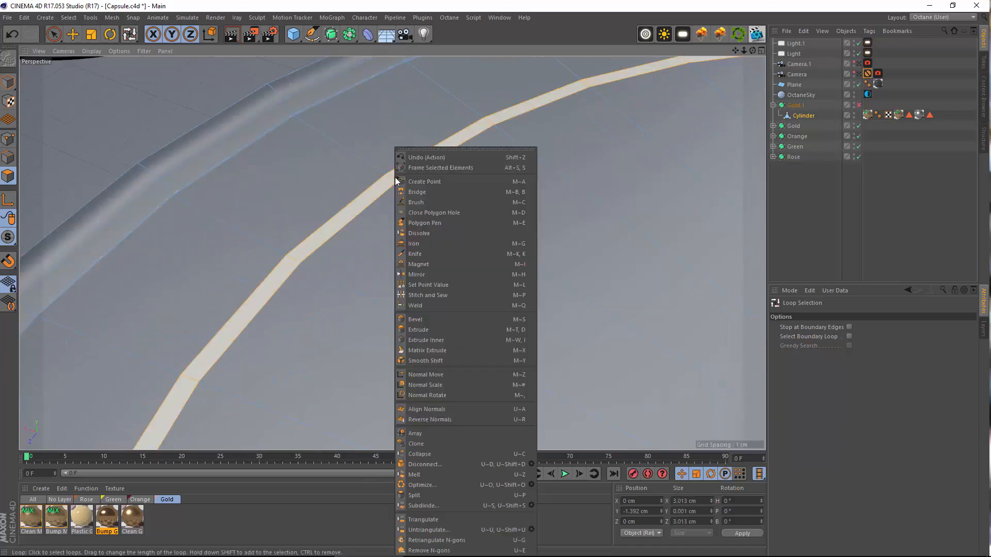
click(431, 330)
scroll(399, 198, up, 3)
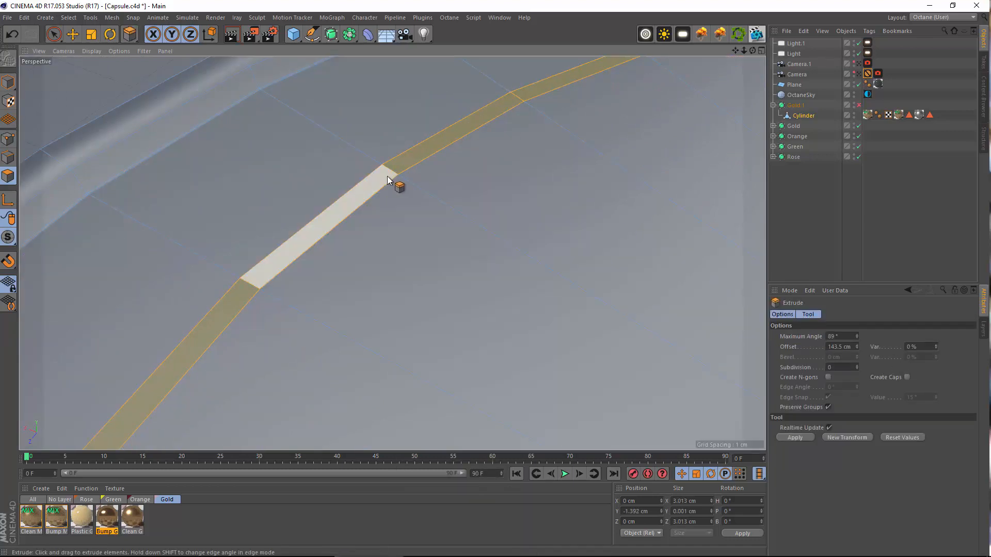
mouse_move(388, 181)
mouse_down()
mouse_move(405, 181)
mouse_move(379, 181)
mouse_move(394, 180)
mouse_up()
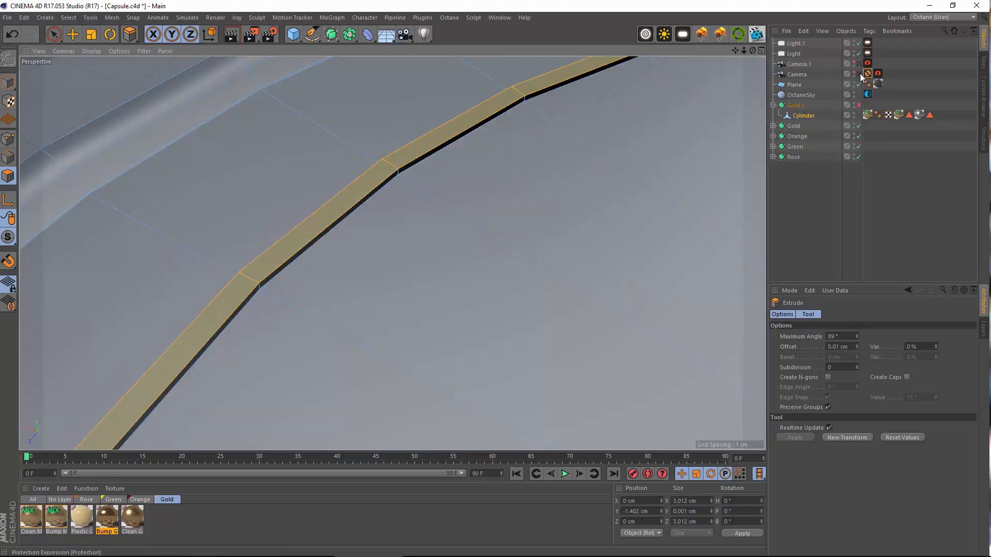
Inspect the extruded lid ring in Model mode with the Gold.1 subdivision surface on and off
scroll(399, 194, down, 10)
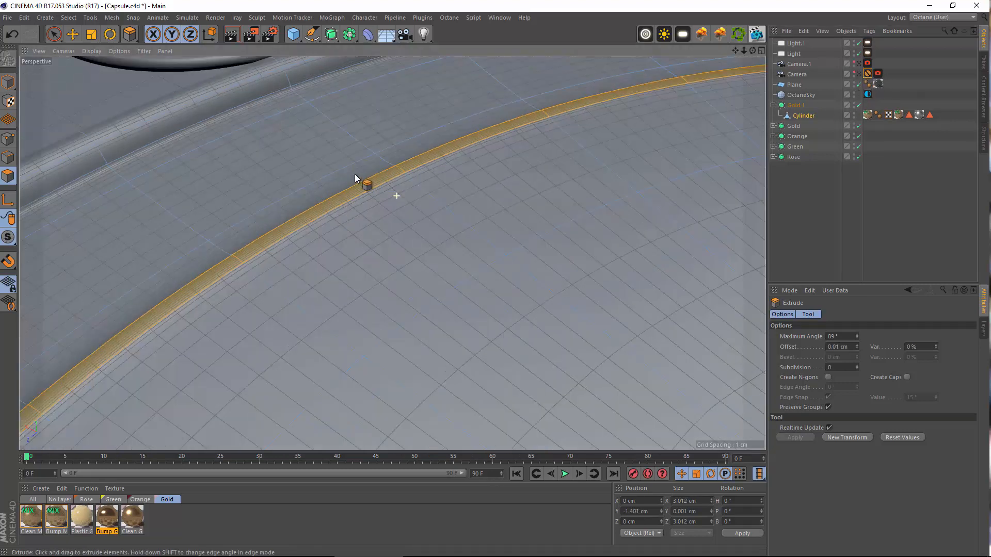
scroll(563, 189, down, 8)
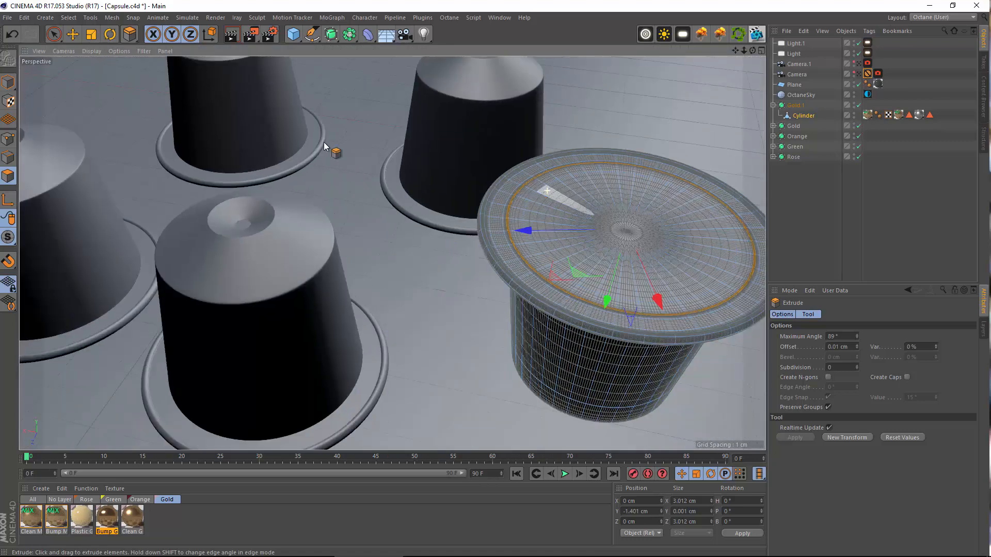
click(7, 82)
alt+middle_drag(493, 193, 389, 222)
alt+drag(388, 217, 290, 296)
scroll(383, 240, up, 5)
scroll(331, 290, up, 4)
scroll(453, 234, up, 2)
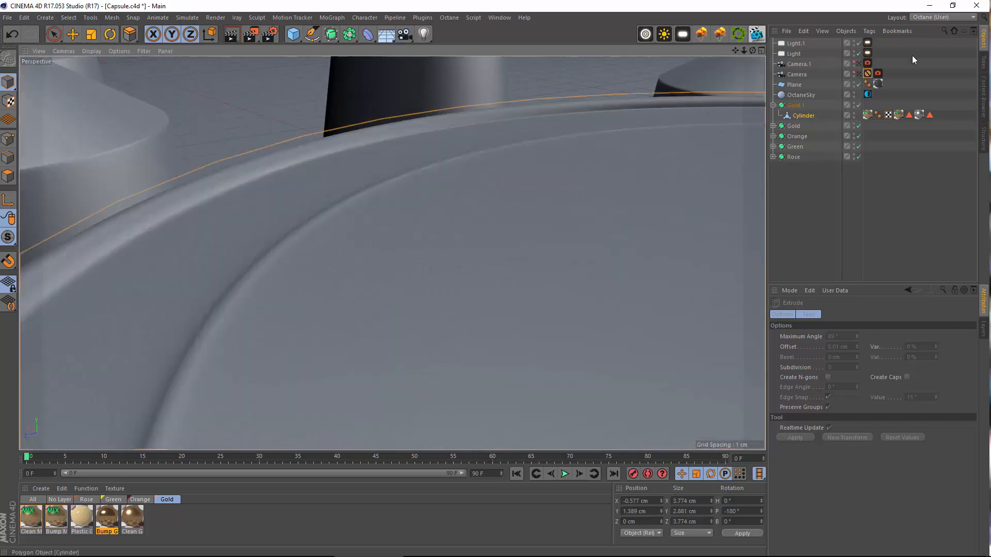
click(858, 105)
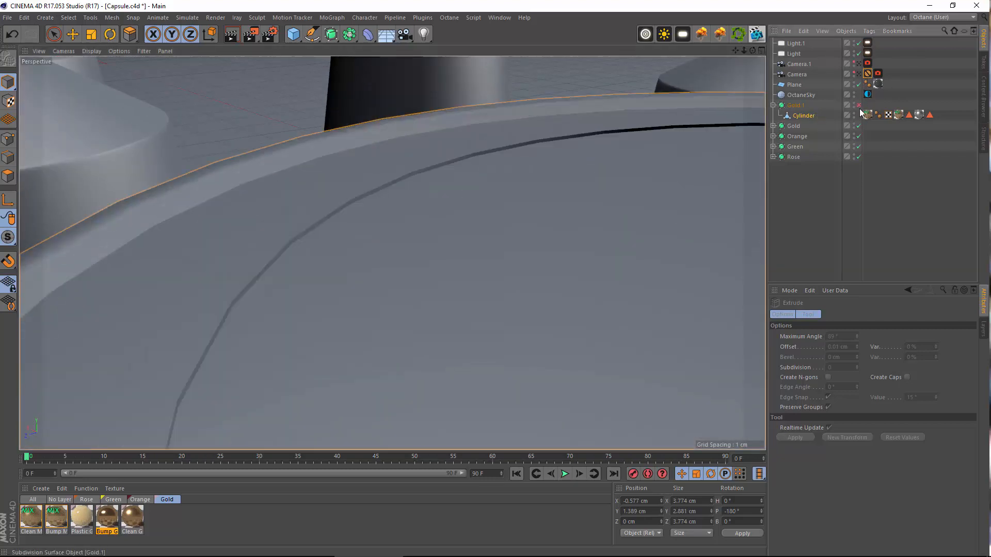
Undo the extrusion of the narrow lid ring and reselect the Cylinder object under Gold.1
scroll(400, 217, up, 3)
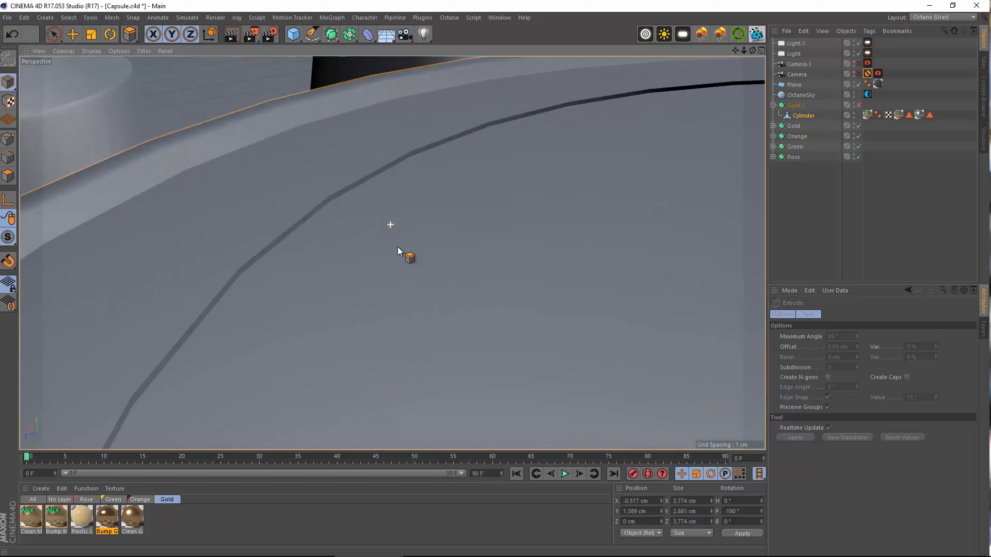
click(8, 31)
click(7, 31)
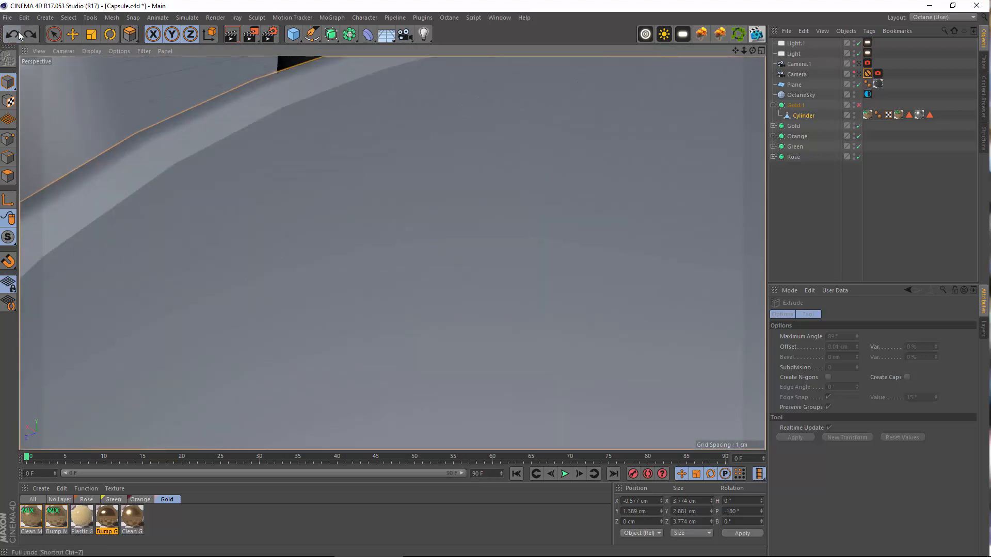
click(804, 115)
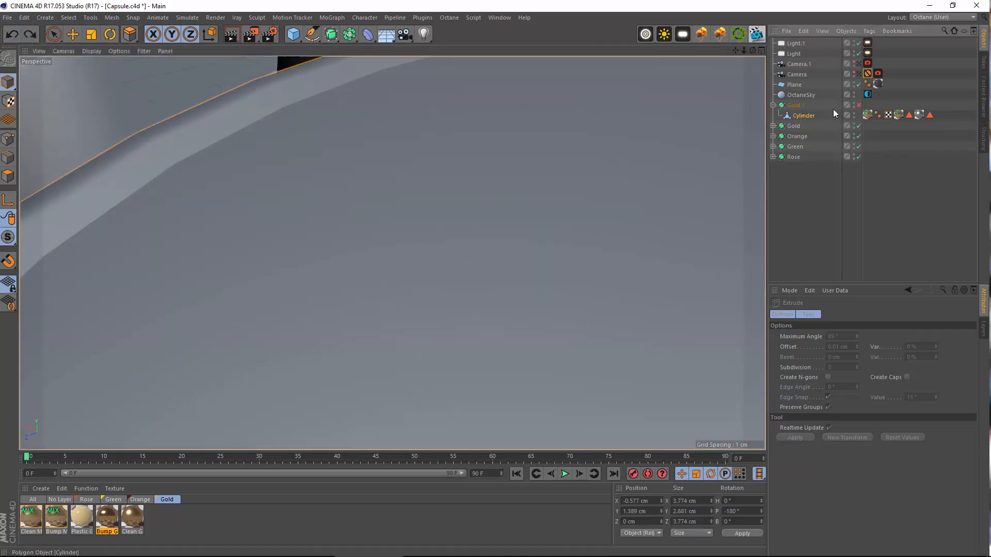
Show the mesh lines in the shaded view and loop-select the two edge loops bounding the narrow lid ring
click(91, 50)
click(119, 76)
scroll(325, 228, down, 5)
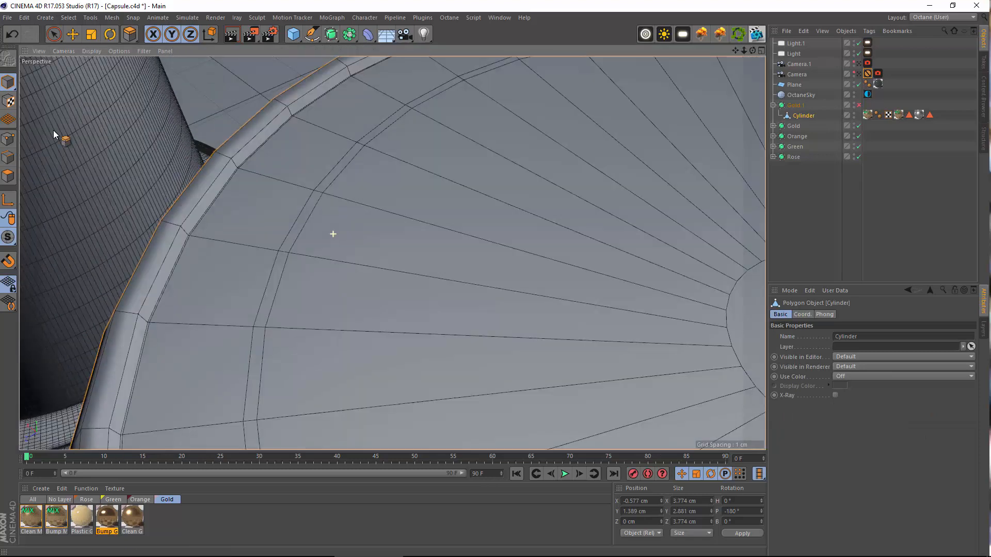
click(8, 157)
click(69, 17)
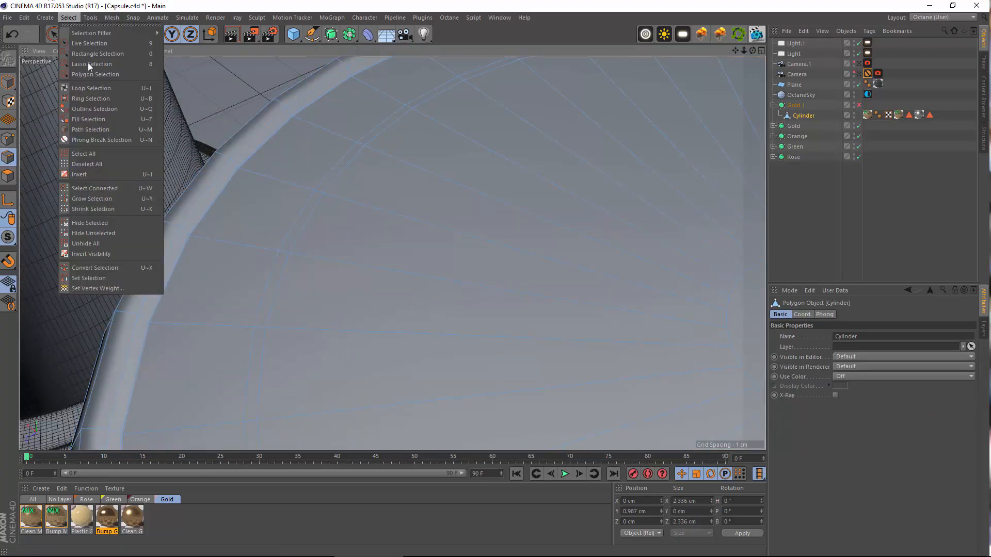
click(92, 88)
click(305, 208)
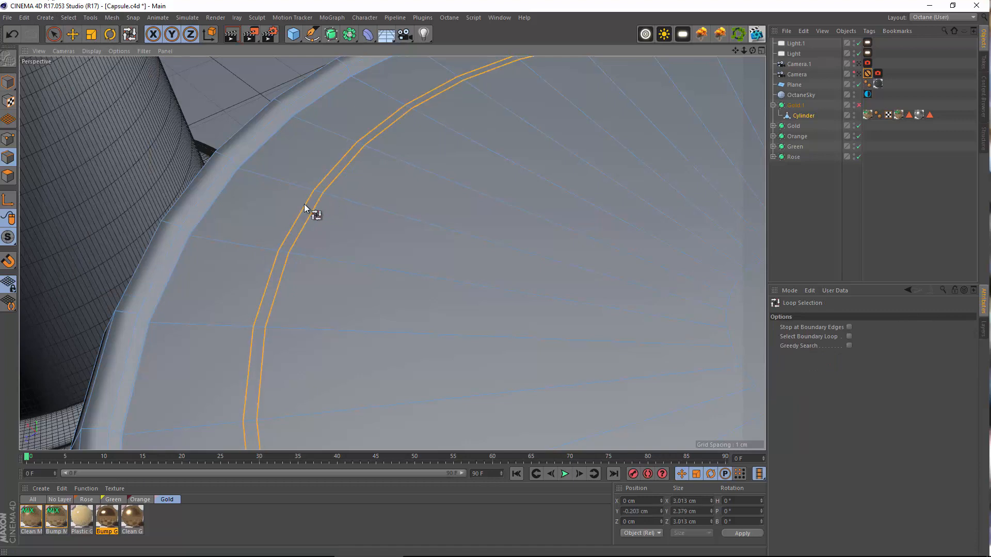
Slide both selected edge loops outward toward the lid's rim by 0.094 cm with Edge Slide
right_click(243, 202)
click(289, 371)
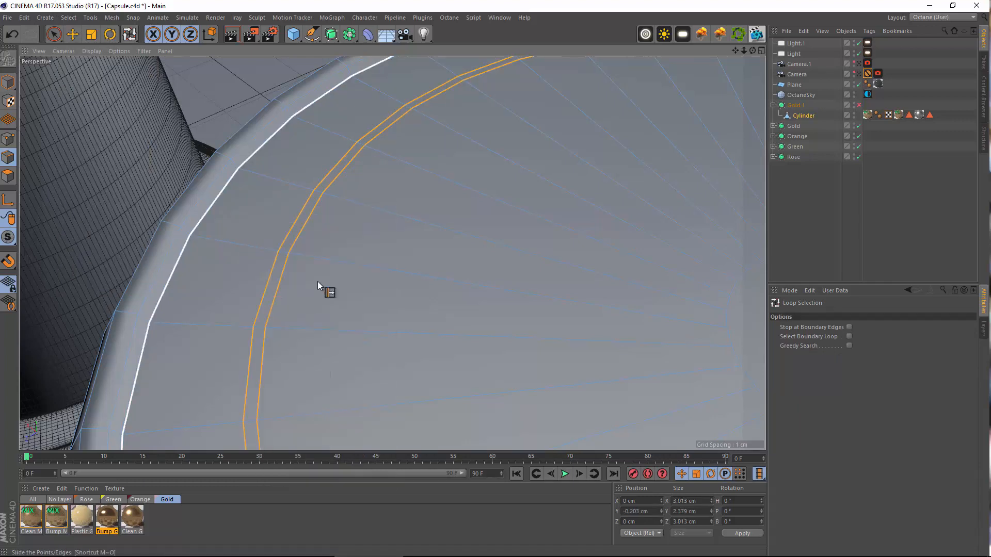
alt+drag(317, 280, 338, 255)
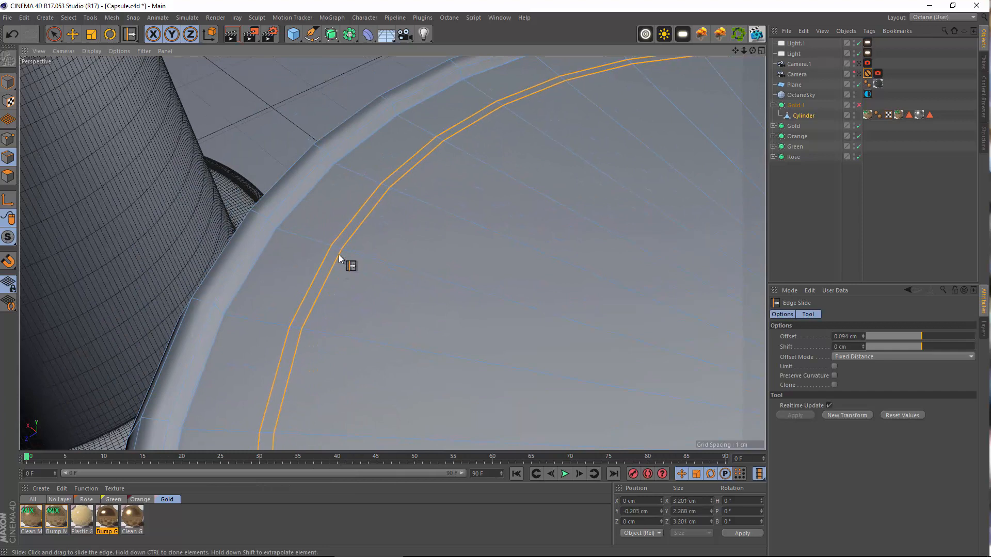
scroll(308, 246, up, 4)
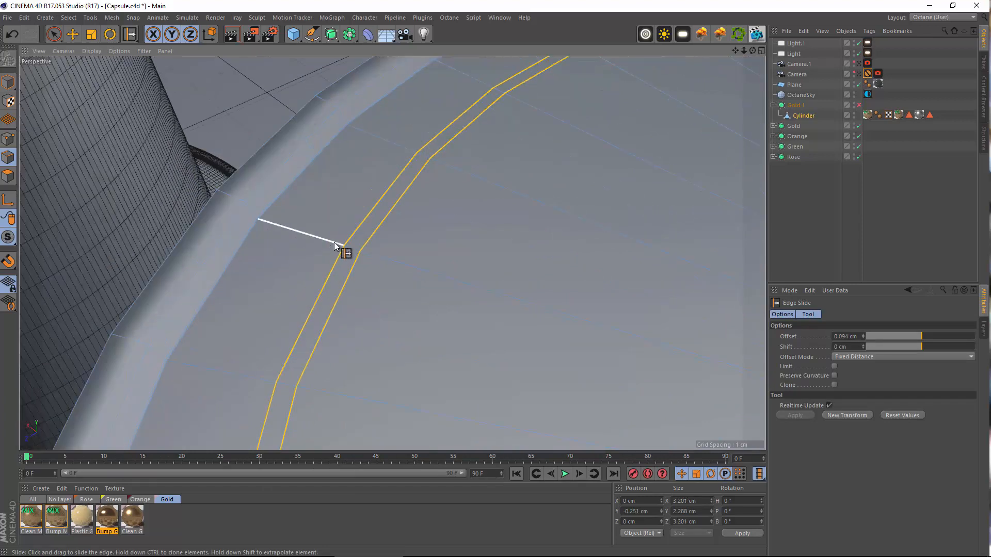
Extrude the narrow polygon ring on the lid with an offset of 0.005 cm
click(8, 176)
right_click(386, 232)
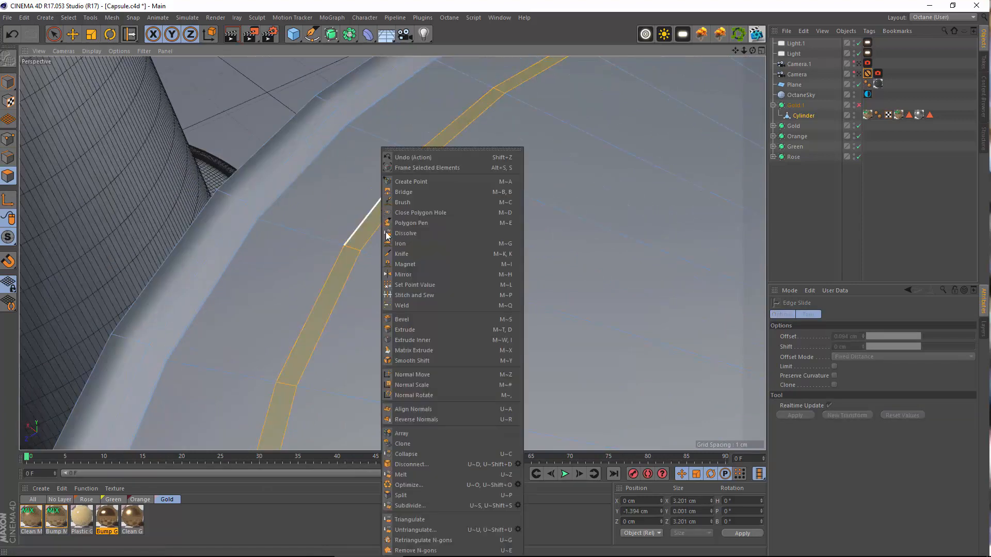
click(405, 329)
scroll(389, 265, up, 3)
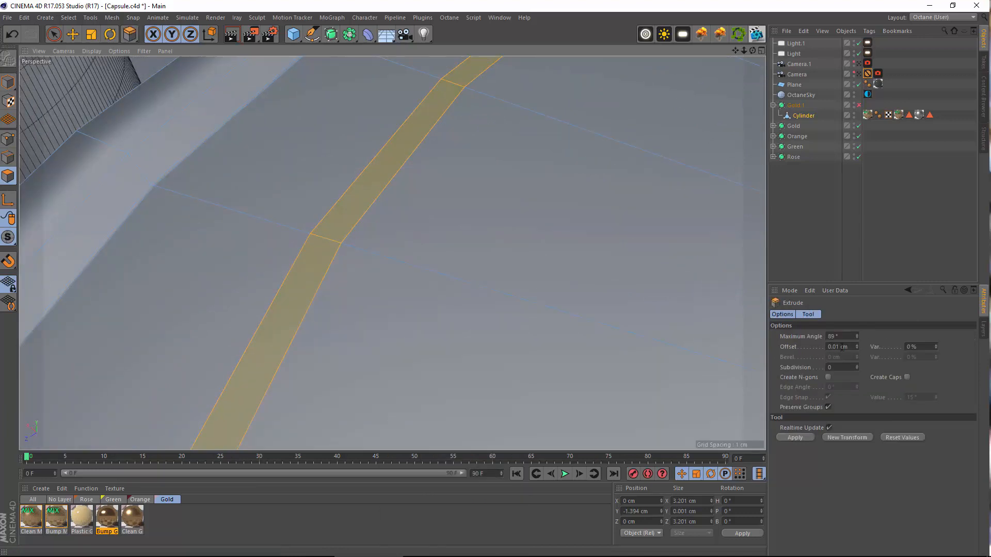
click(842, 346)
key(BackSpace)
text(05)
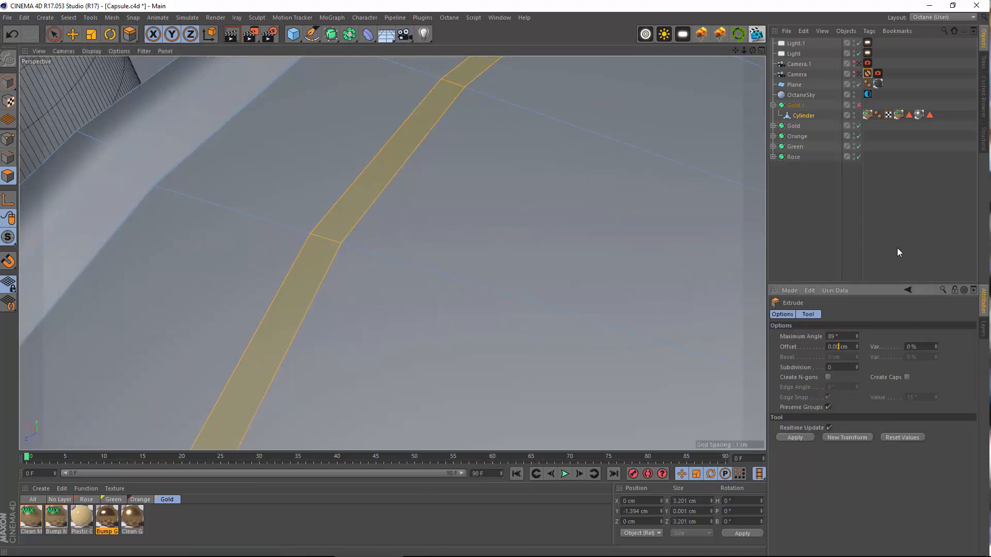
key(Return)
Inspect the extruded ring in Model mode with the Gold.1 subdivision surface on and compare it with the lid in the reference photo
alt+drag(407, 166, 574, 115)
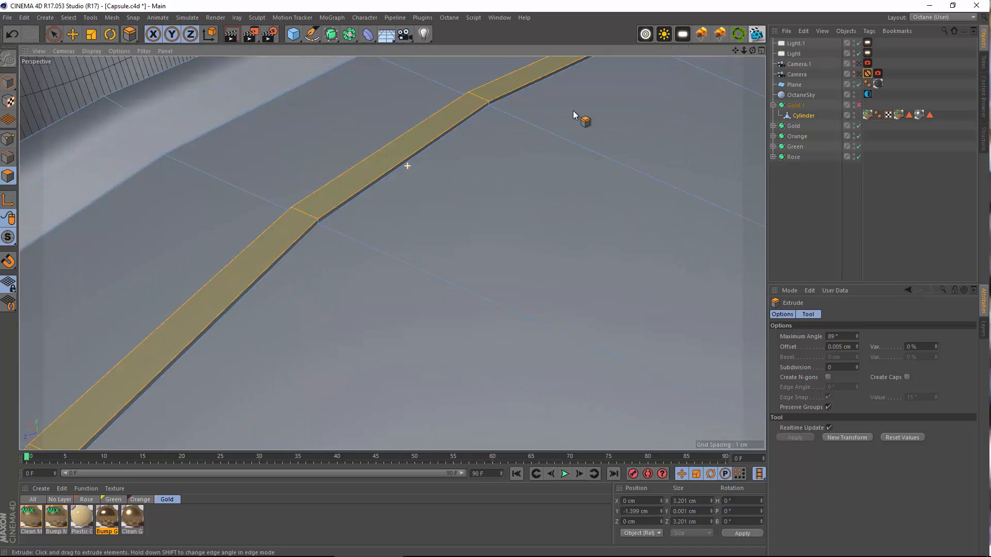
click(858, 106)
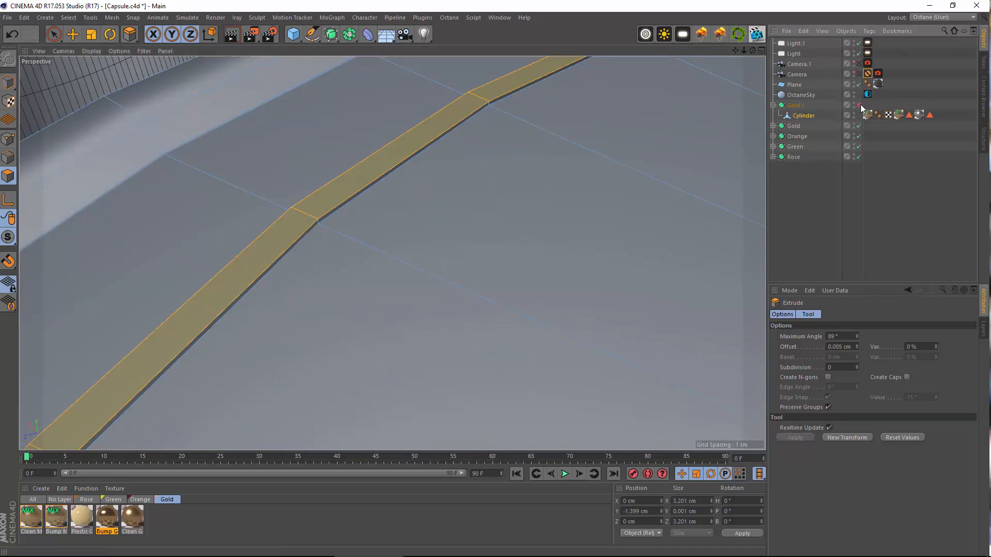
click(91, 51)
click(103, 67)
scroll(422, 178, down, 2)
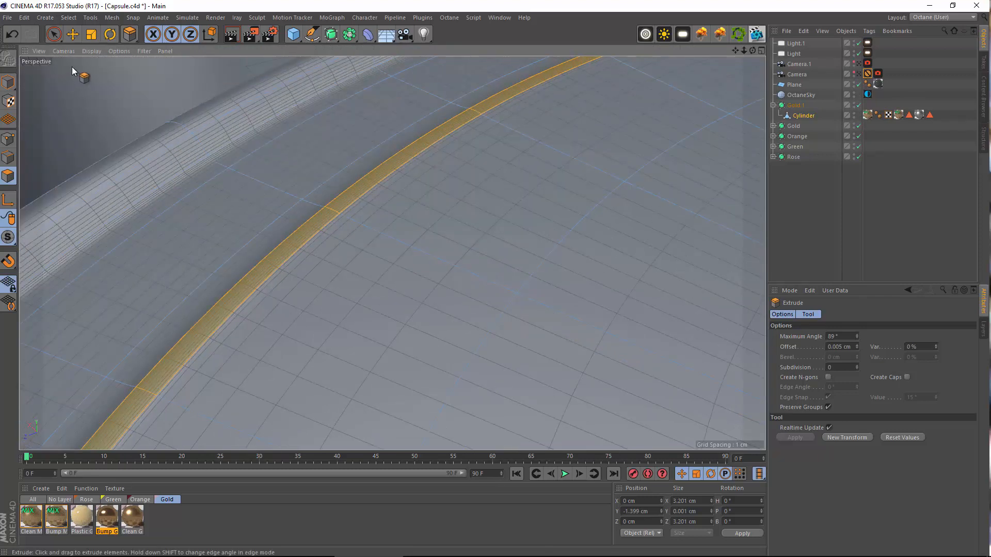
click(94, 51)
click(98, 66)
click(7, 85)
scroll(364, 173, down, 8)
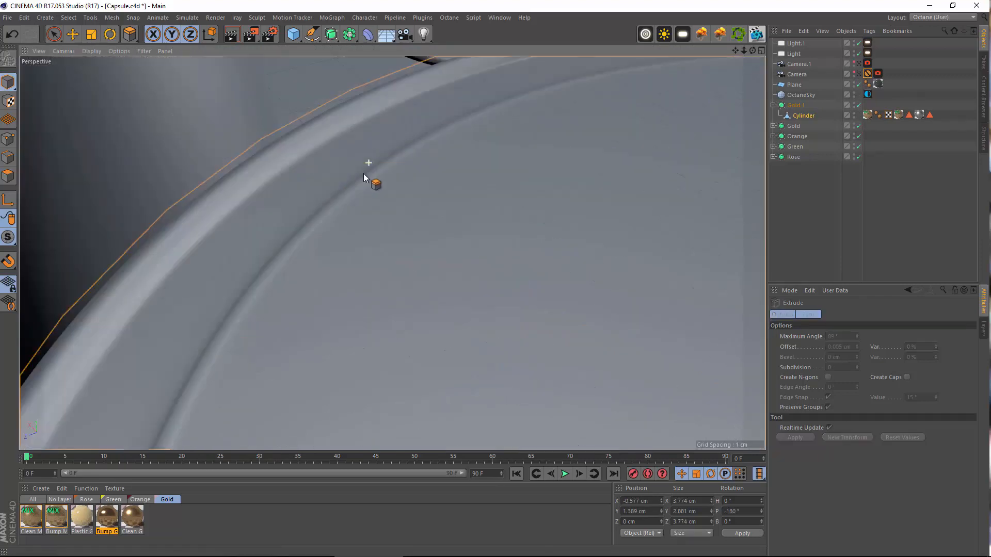
scroll(379, 306, up, 3)
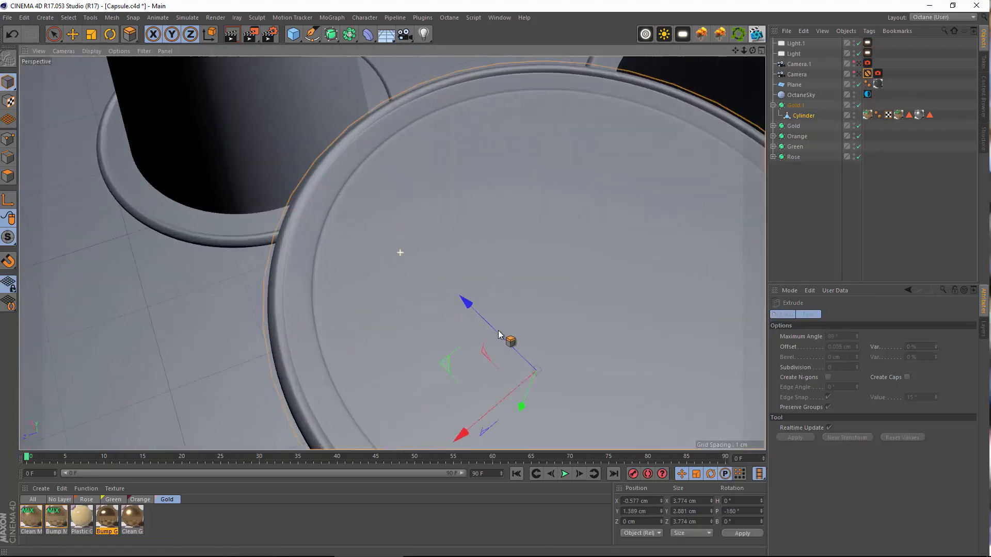
click(622, 548)
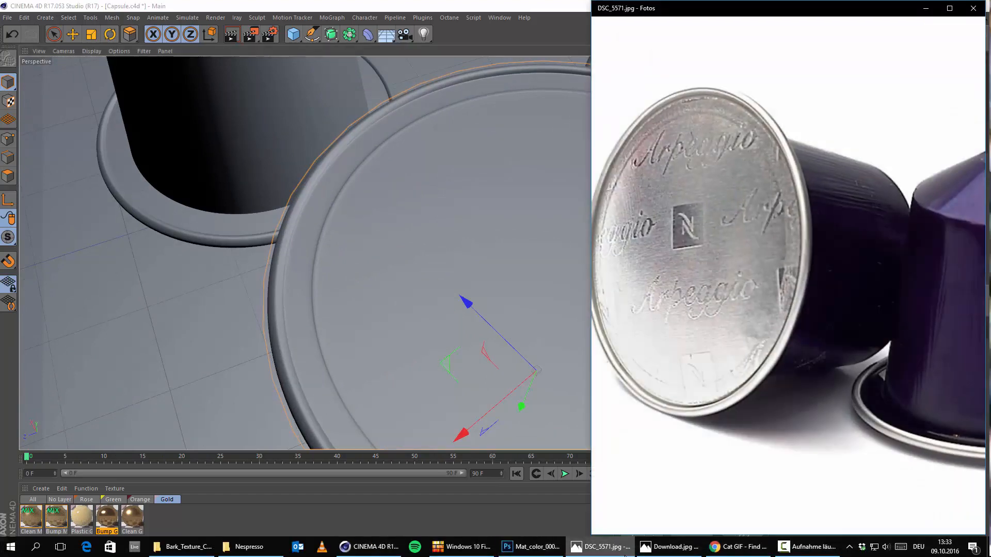
click(623, 555)
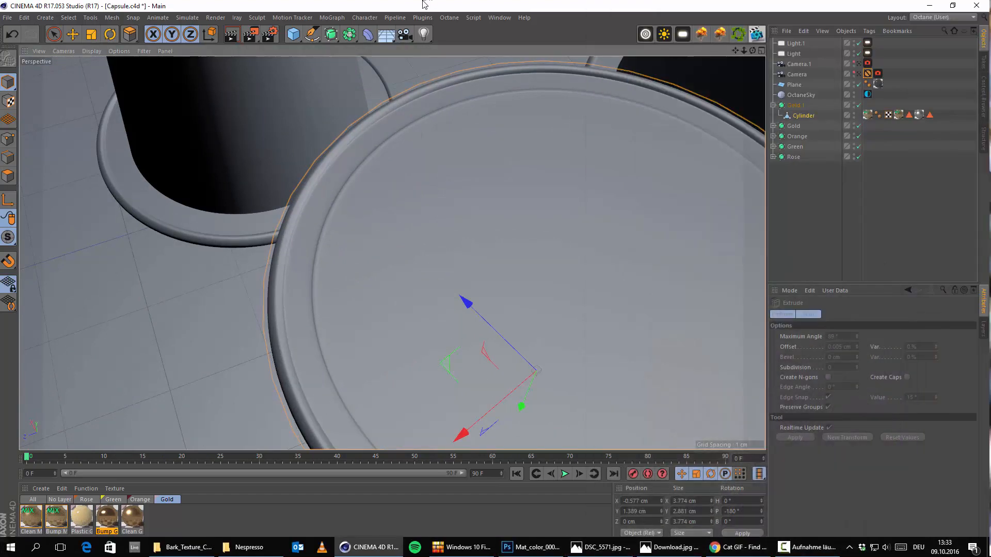
Undo the ring's 0.005 cm extrusion, keeping the outward edge slide and the ring's polygon selection
scroll(317, 137, up, 2)
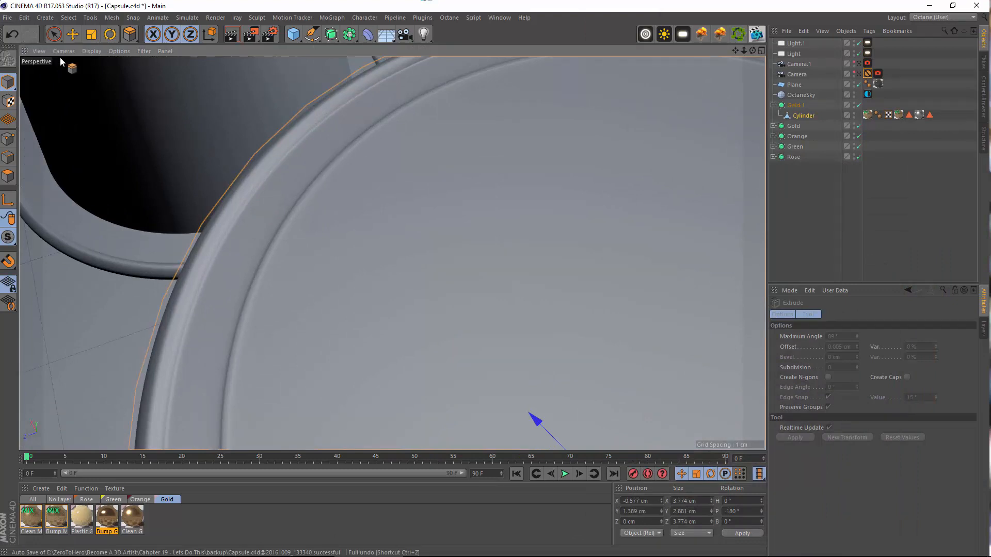
click(12, 34)
click(805, 118)
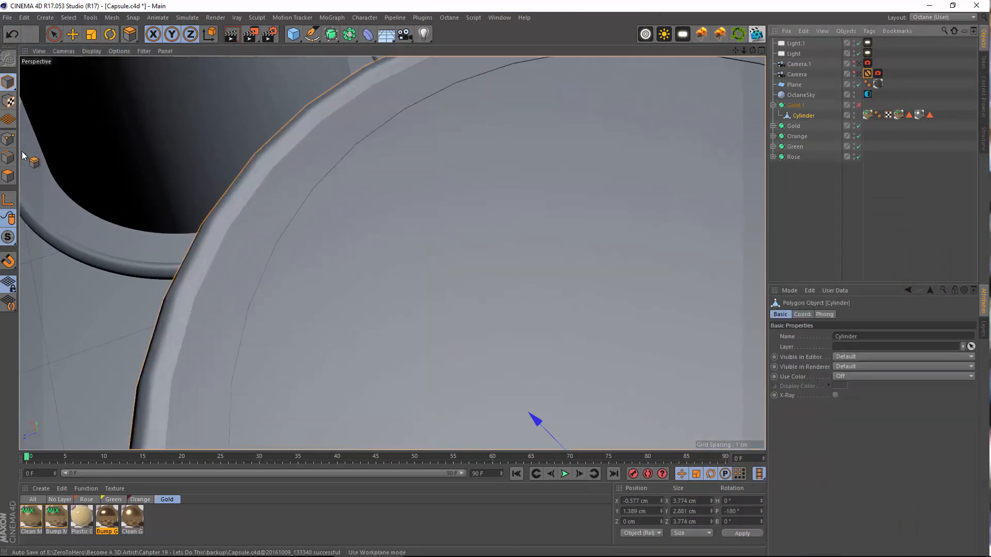
click(8, 176)
scroll(322, 245, up, 3)
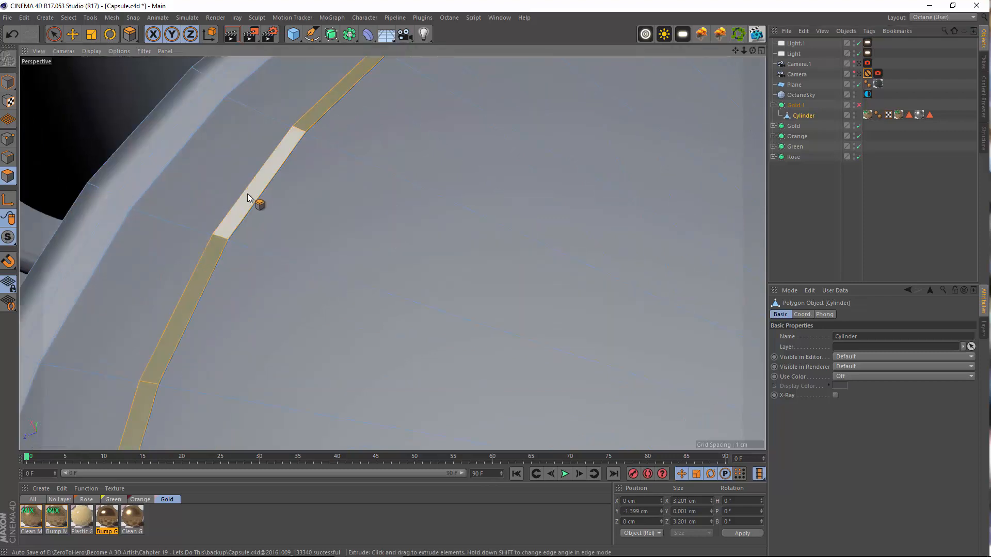
scroll(252, 187, up, 3)
click(11, 32)
click(11, 32)
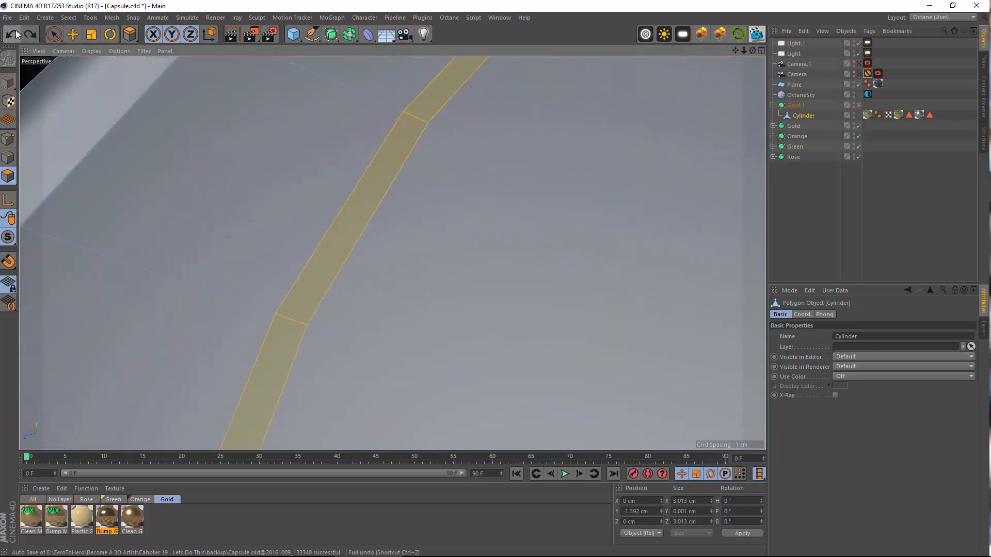
click(27, 34)
Extrude the selected lid ring with an offset of 0.001 cm
right_click(278, 255)
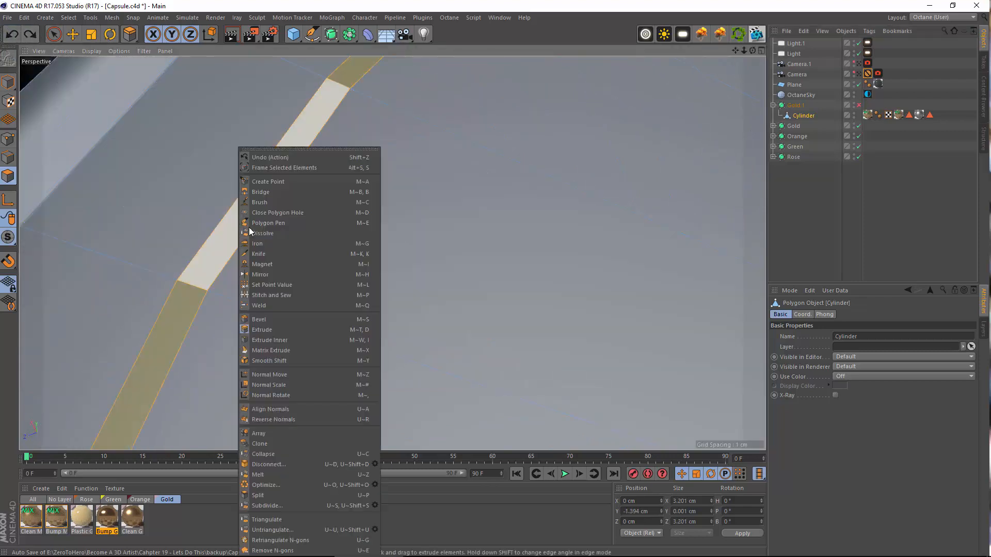
click(280, 323)
click(843, 348)
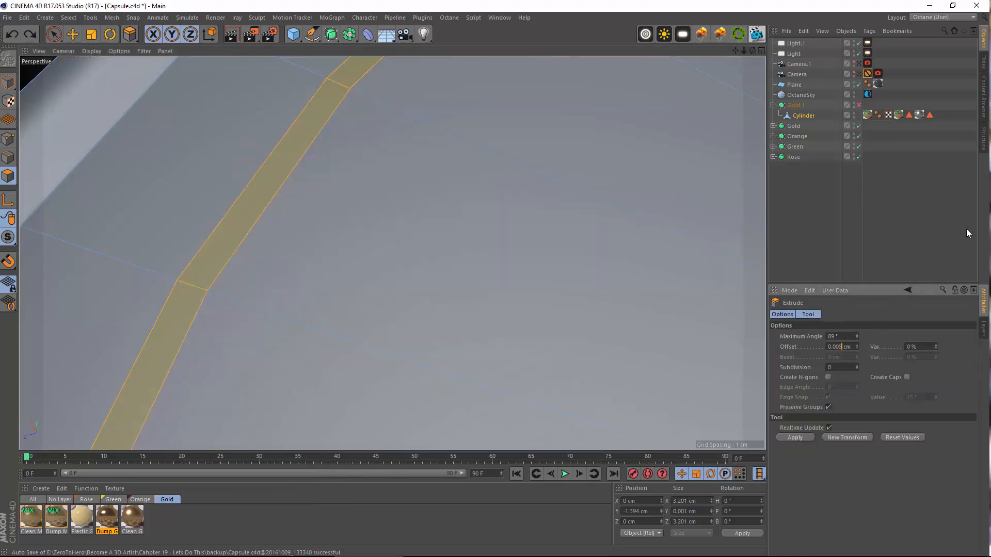
text(1)
key(Return)
Inspect the ring and the whole lid from several angles in Model mode with the Gold.1 subdivision surface on
alt+drag(254, 232, 182, 244)
scroll(183, 244, up, 5)
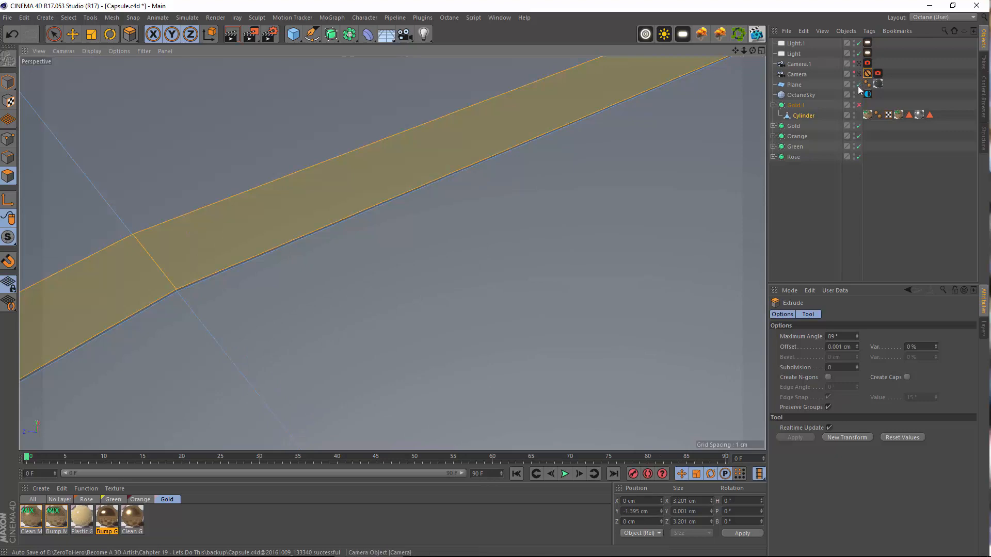
scroll(645, 124, down, 5)
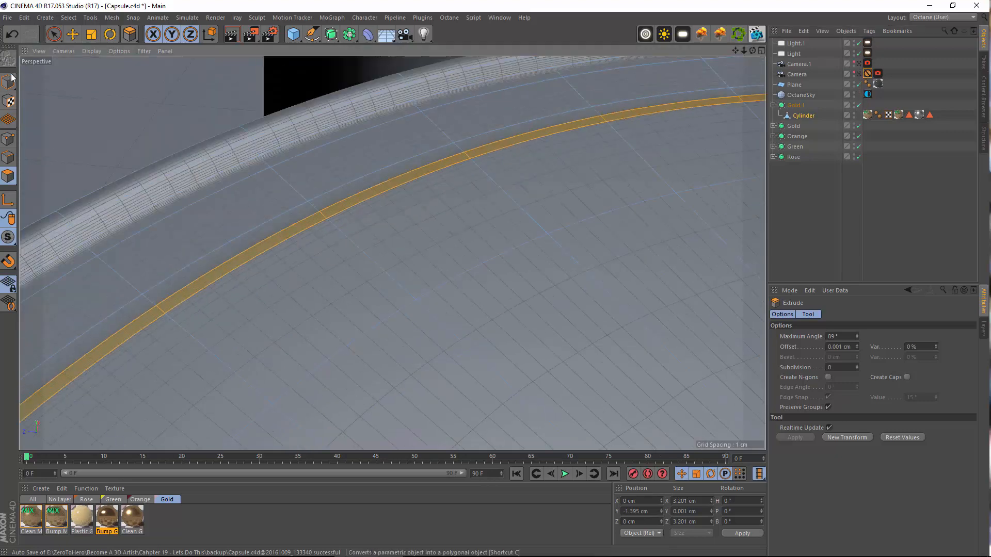
click(8, 81)
scroll(383, 275, down, 8)
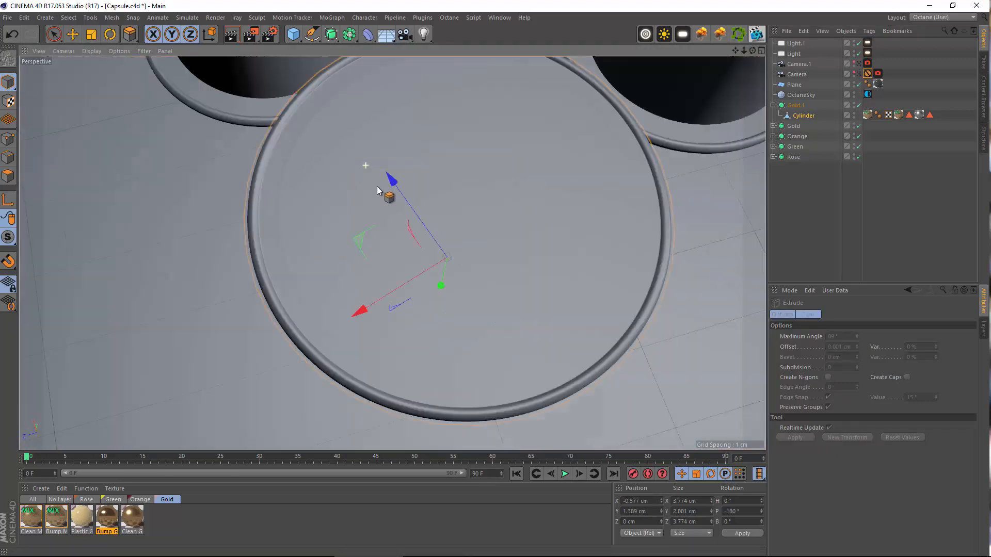
alt+right_drag(377, 187, 389, 250)
alt+drag(389, 252, 400, 204)
alt+right_drag(400, 214, 453, 200)
alt+drag(453, 200, 351, 271)
alt+middle_drag(459, 245, 376, 253)
Consult the embossed lettering and logo on the lid in the DSC_5571.jpg reference photo
click(597, 548)
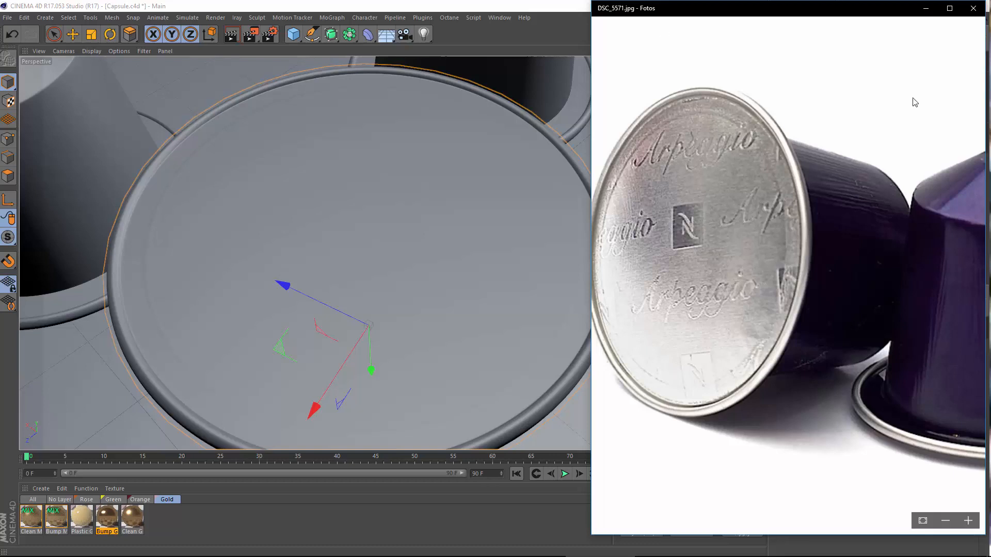
drag(744, 7, 534, 28)
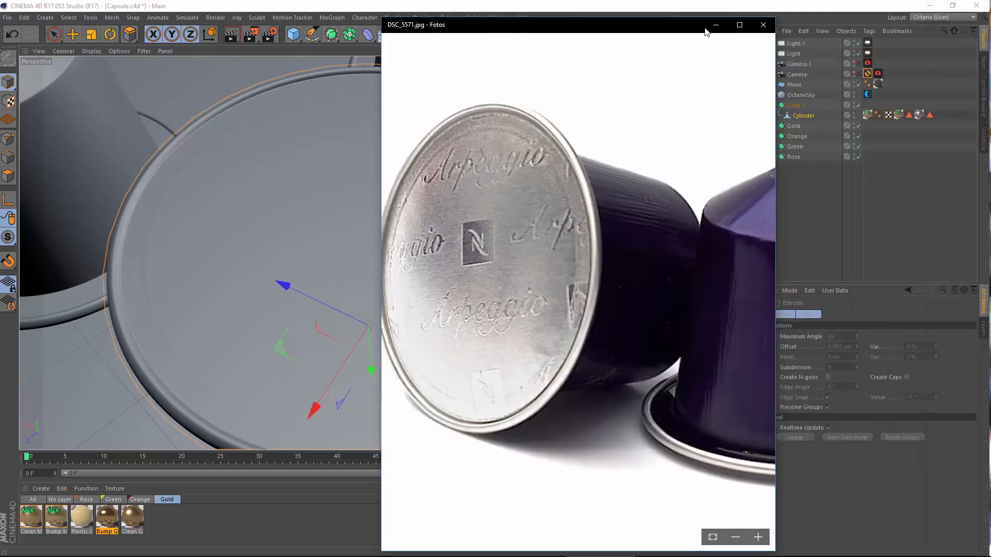
click(713, 29)
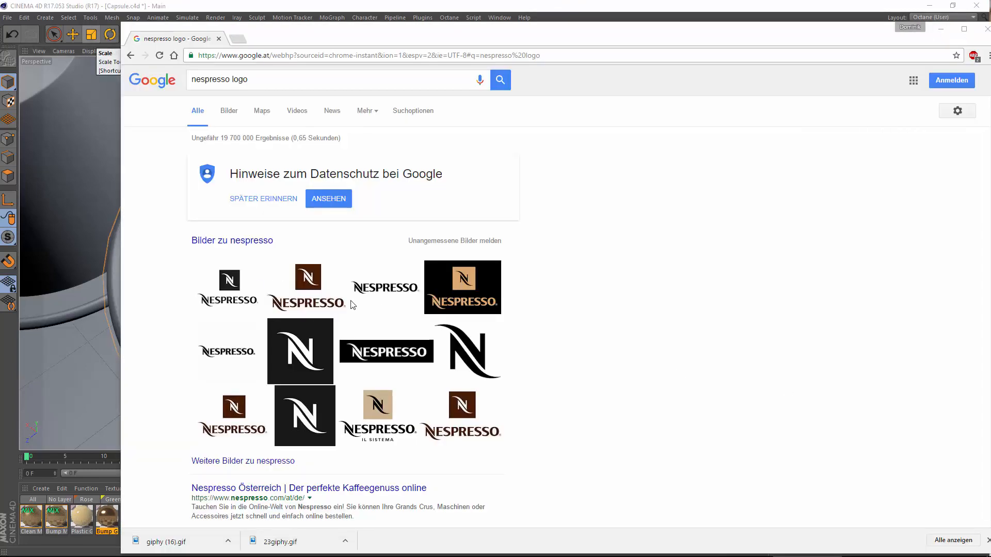
Open the black-on-white Nespresso logo with the N emblem at full size from a Google image search and examine it closely
click(228, 111)
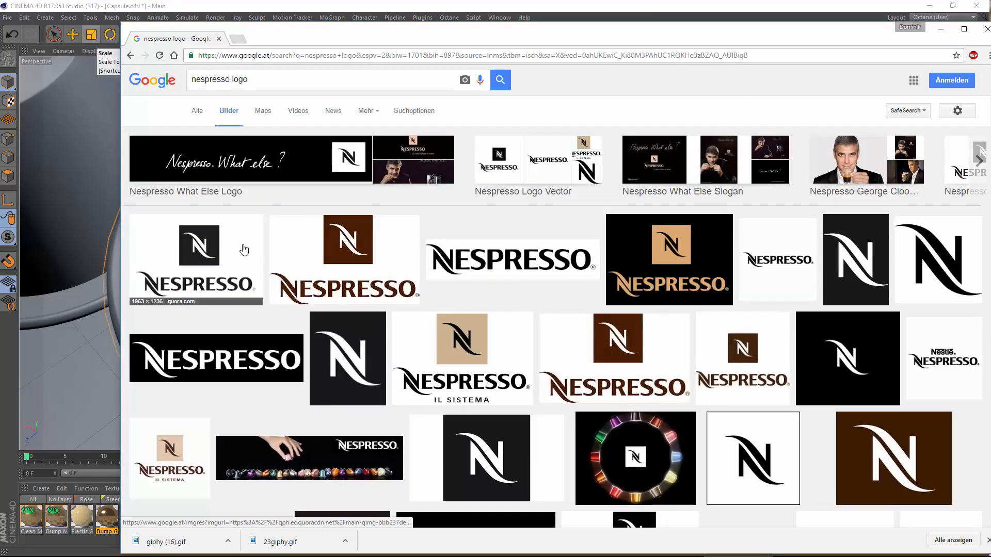
click(237, 274)
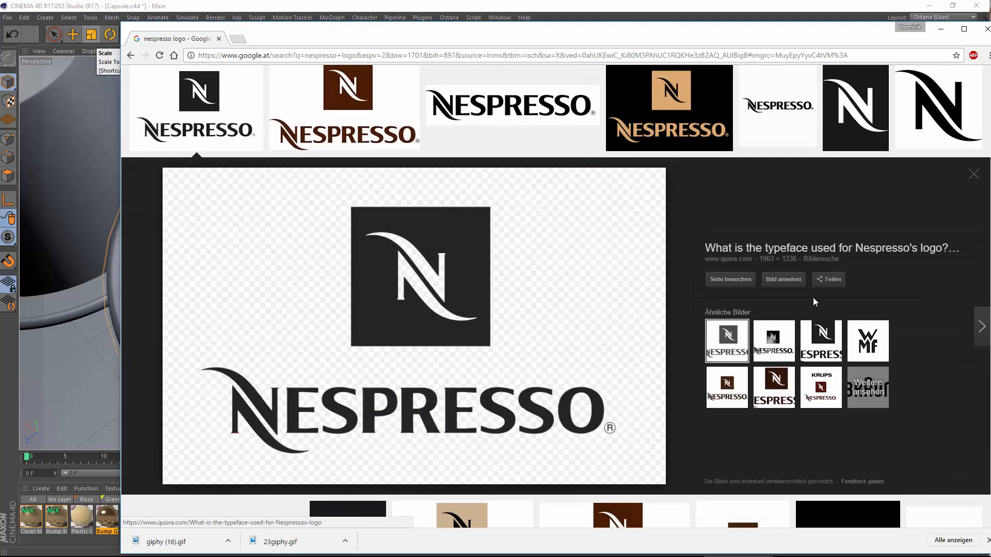
click(783, 279)
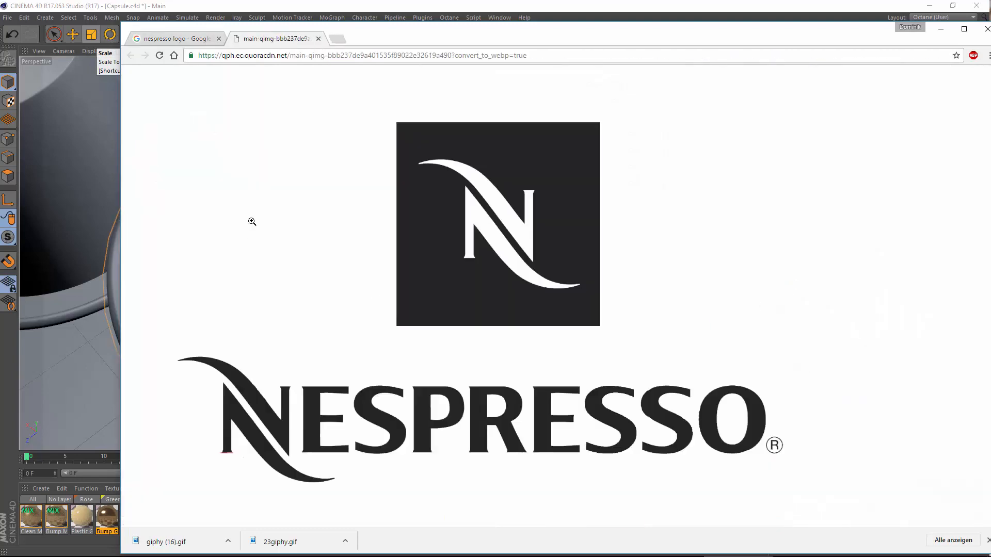
click(460, 228)
scroll(663, 247, down, 3)
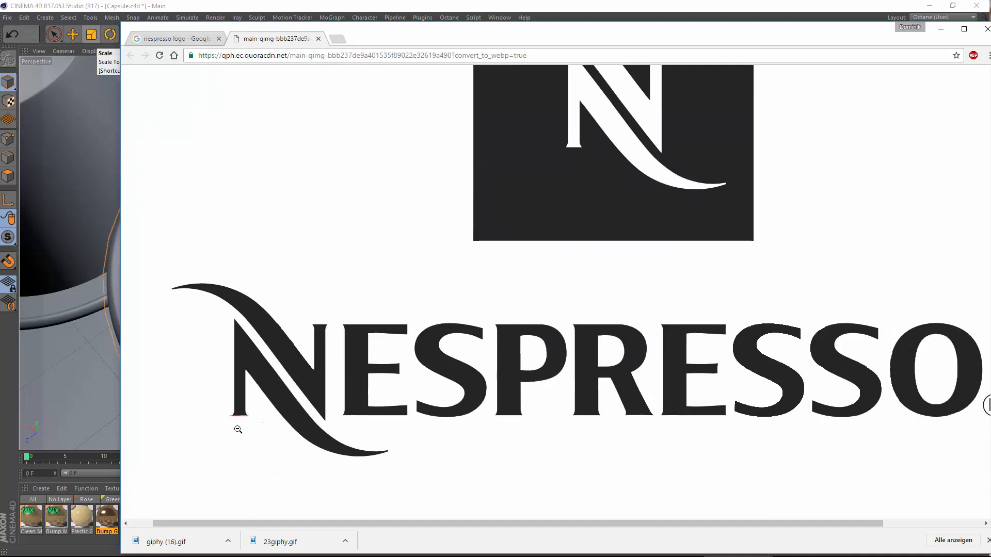
Examine the full-size Nespresso logo and compare it with the embossed emblem in the DSC_5571.jpg reference photo
scroll(235, 449, up, 1)
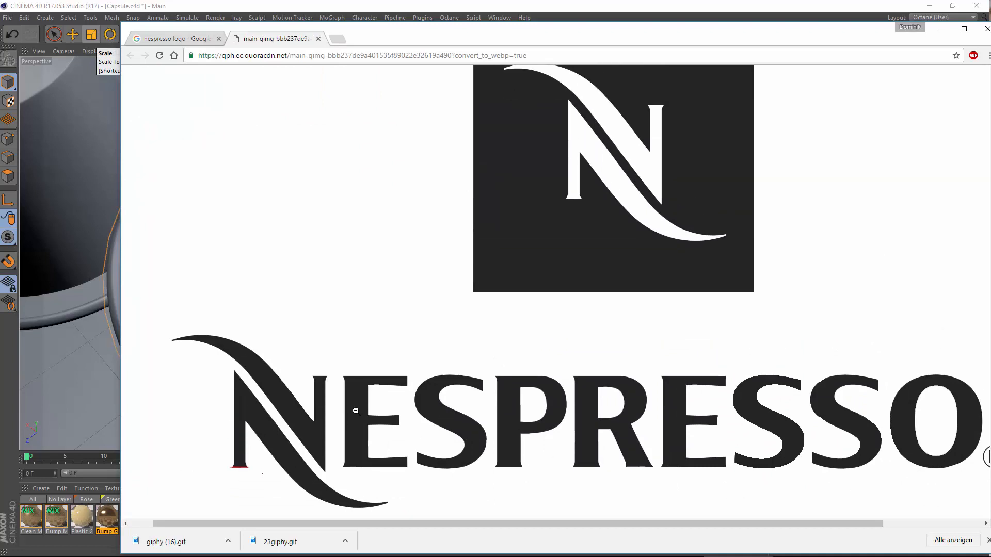
click(703, 377)
click(705, 270)
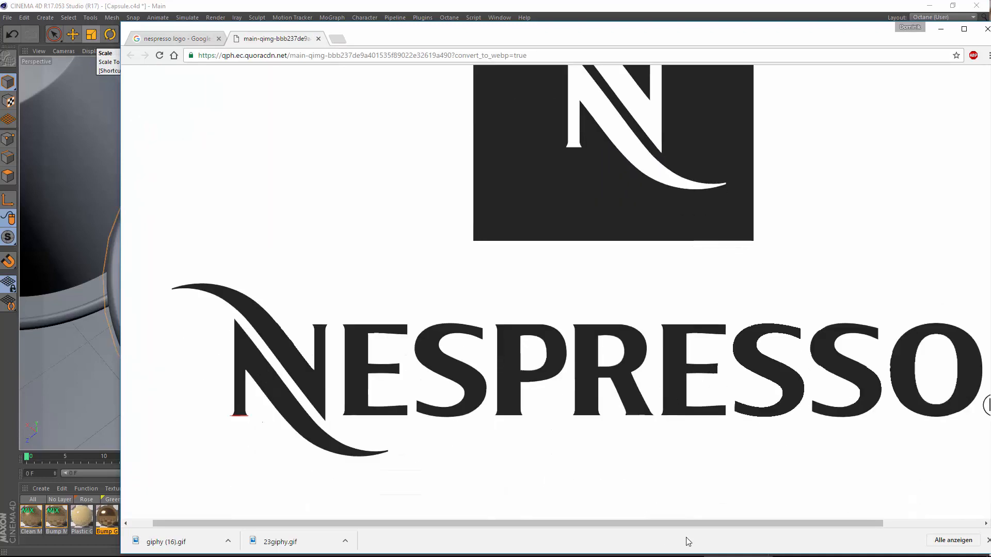
drag(765, 524, 740, 523)
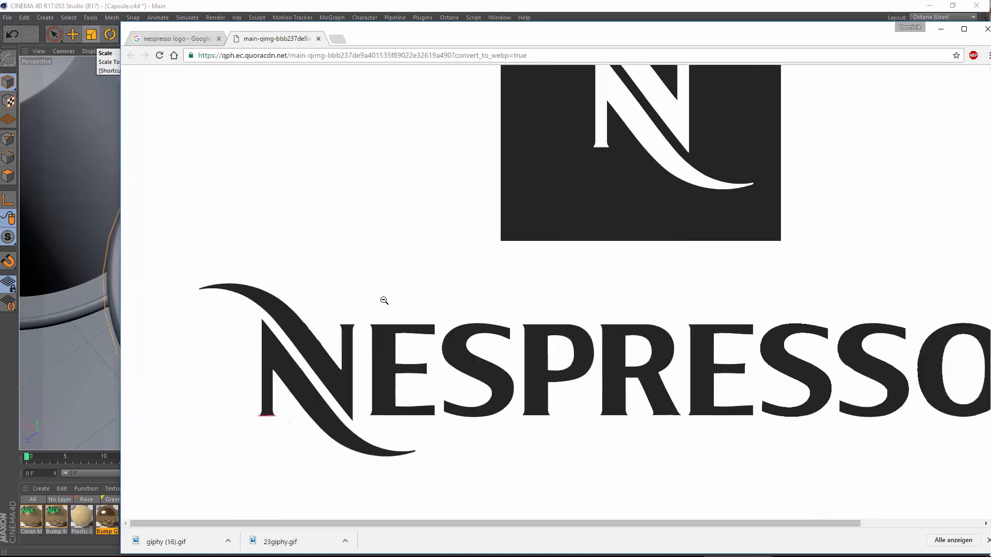
scroll(384, 300, up, 4)
click(151, 39)
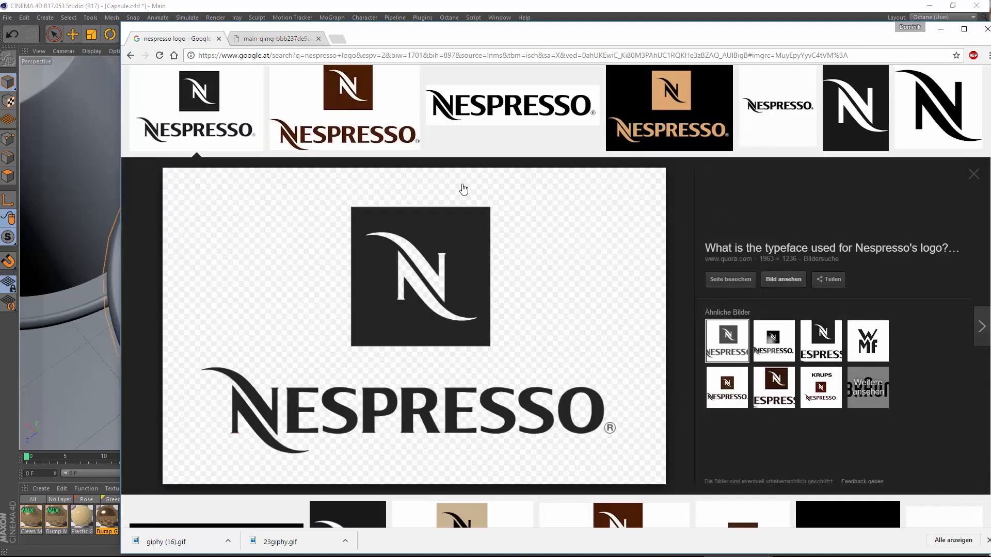
scroll(463, 188, up, 3)
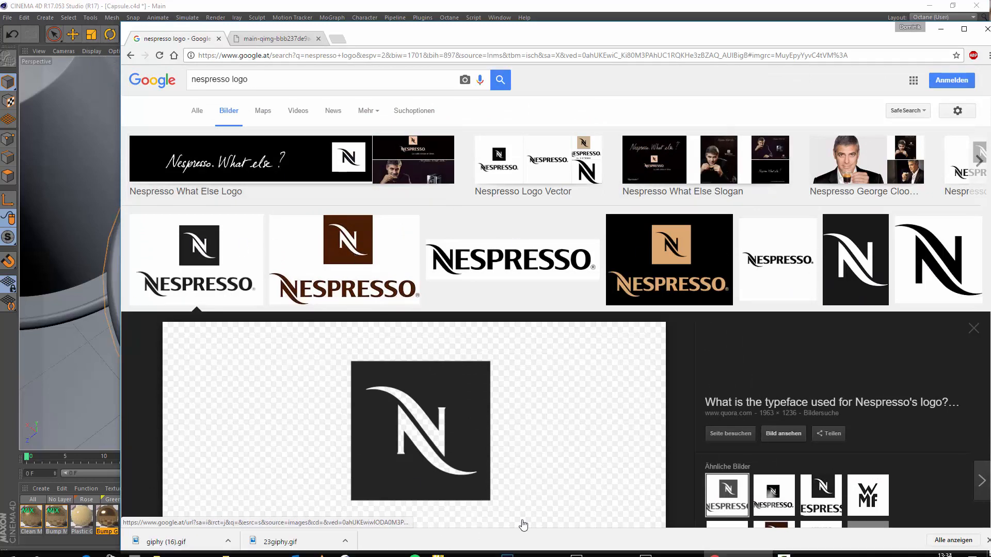
click(597, 547)
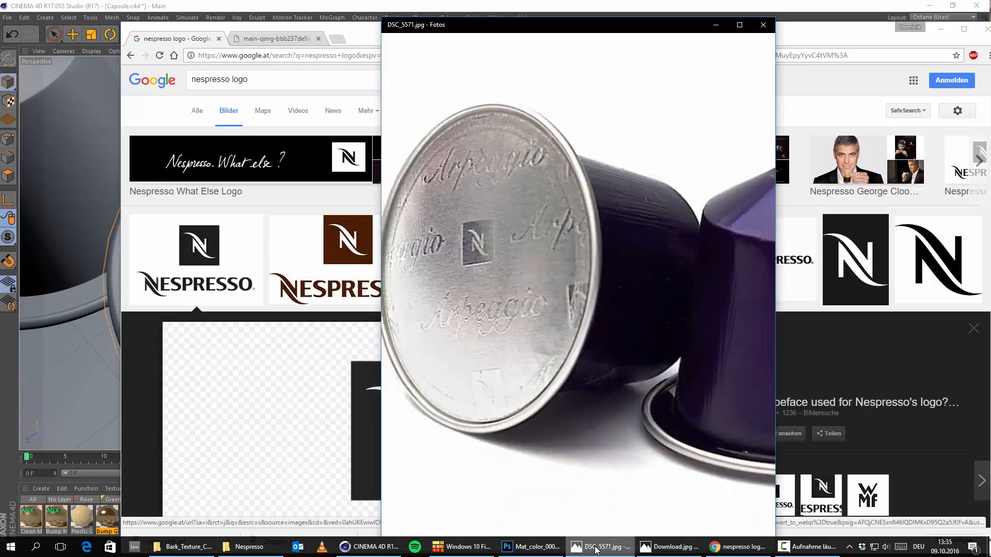
click(591, 549)
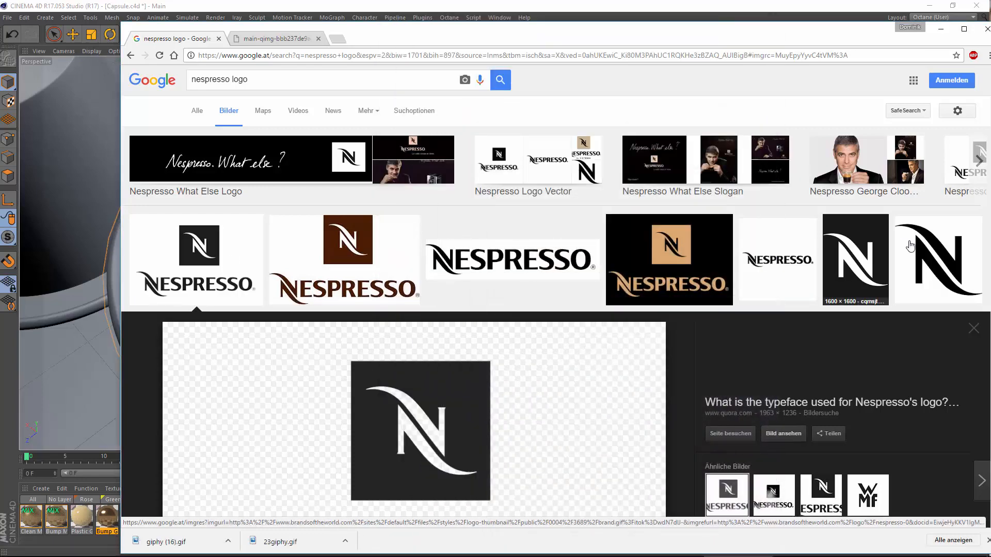
Open the 1600 × 1600 white-on-dark N emblem at full size from the image results and compare it with the lid photo
click(848, 261)
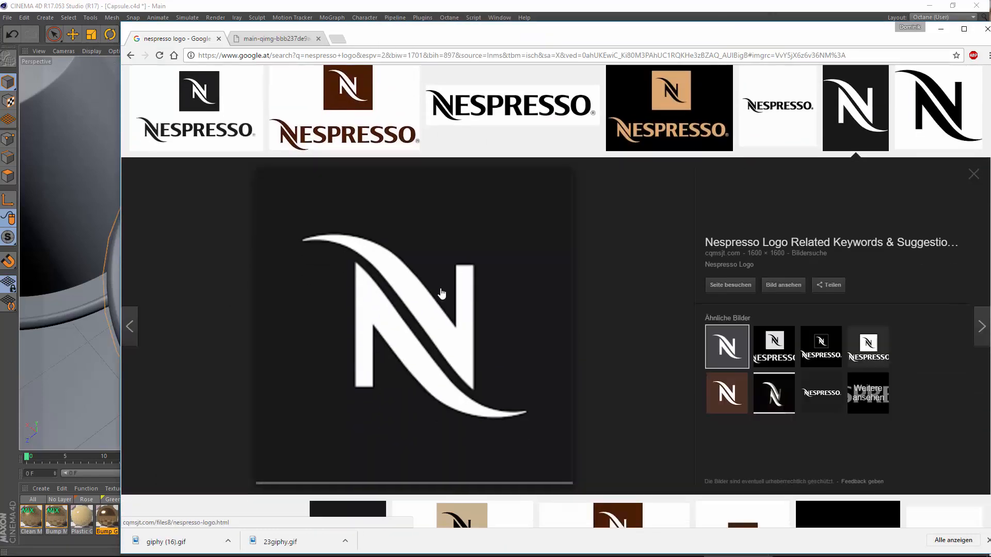
click(780, 285)
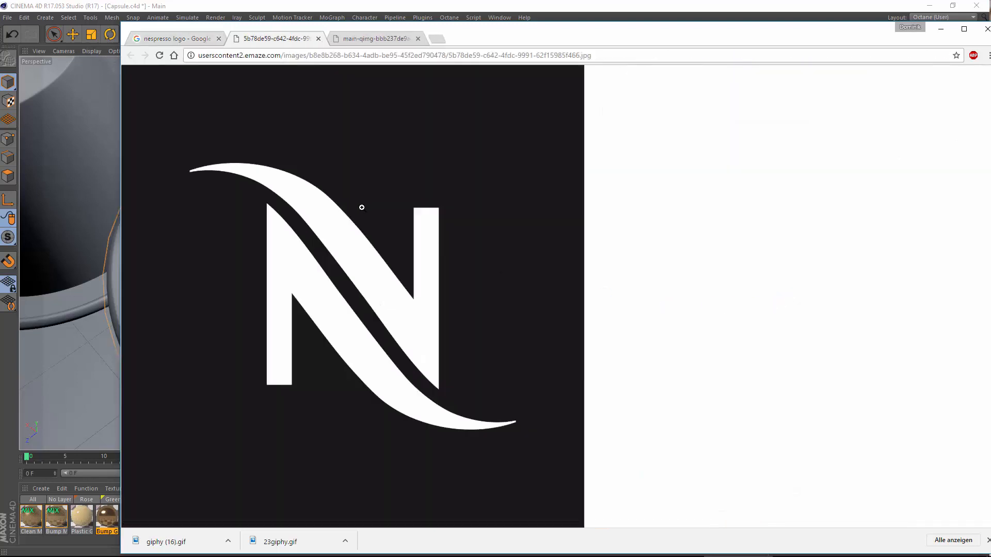
click(355, 215)
click(165, 39)
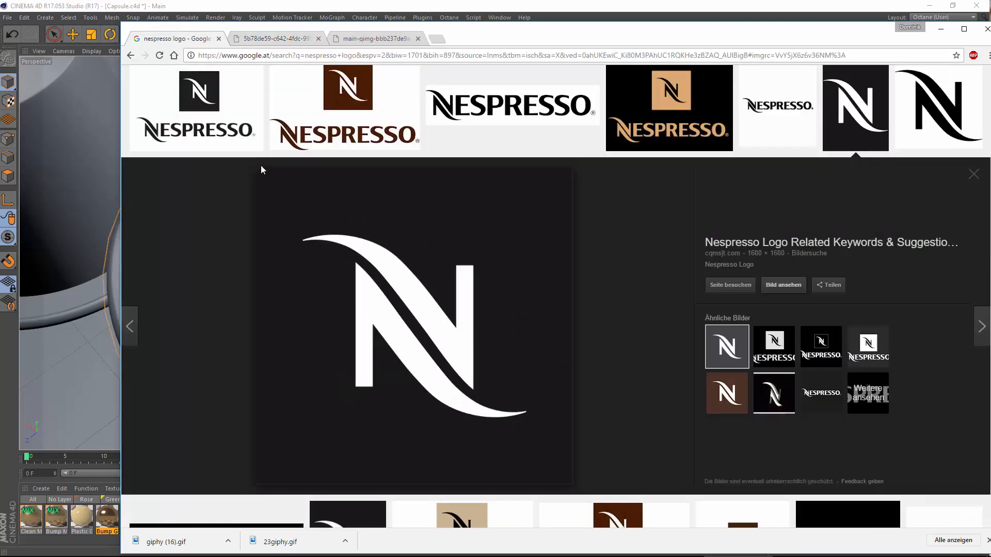
click(600, 547)
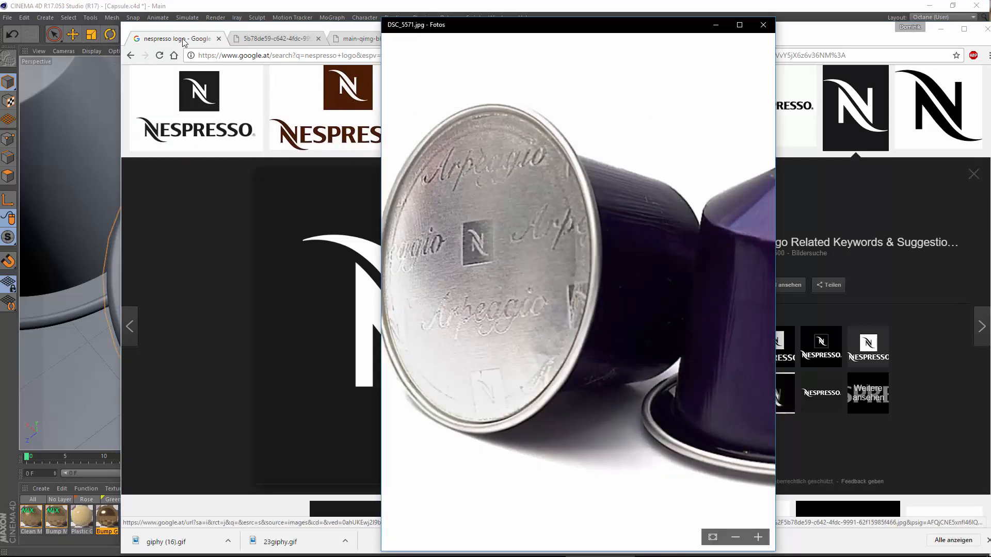
Browse the other Nespresso logo results and their related images for a suitable emblem variant
click(345, 145)
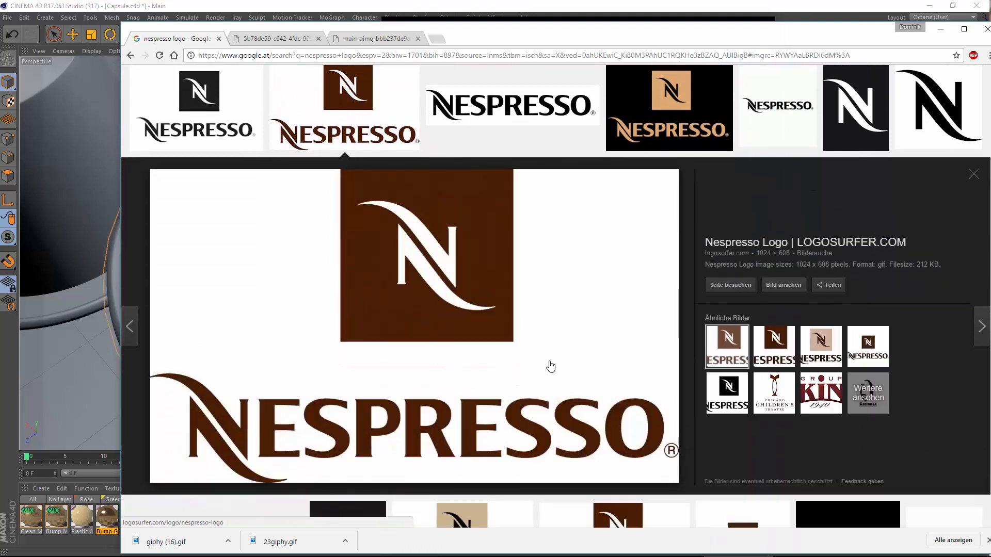
click(810, 351)
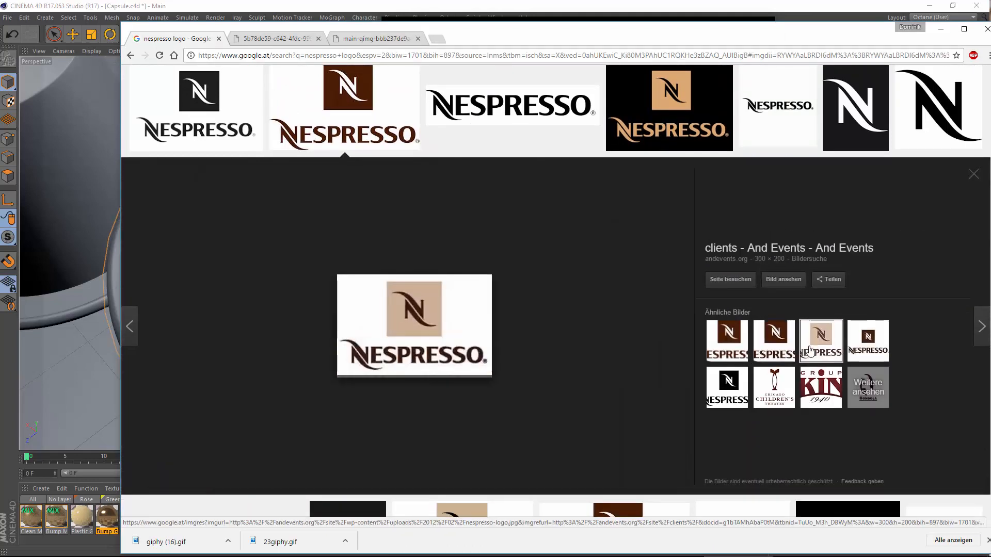
click(858, 345)
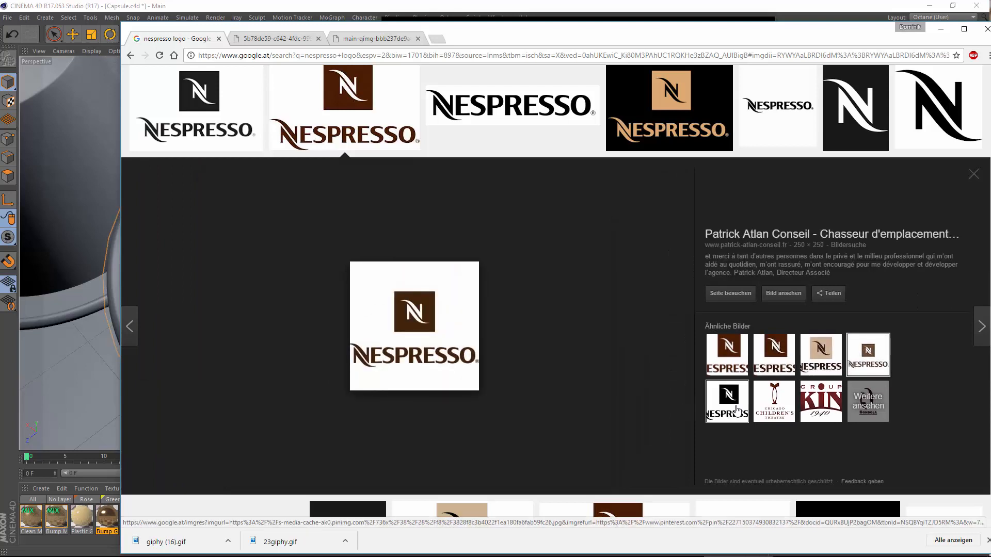
click(737, 410)
click(769, 403)
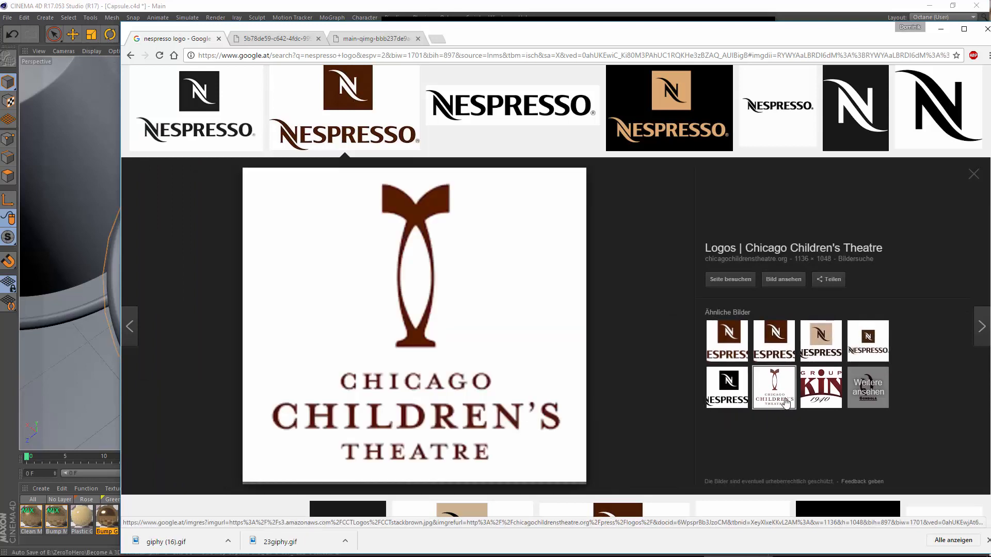
click(808, 402)
scroll(690, 262, up, 3)
click(846, 268)
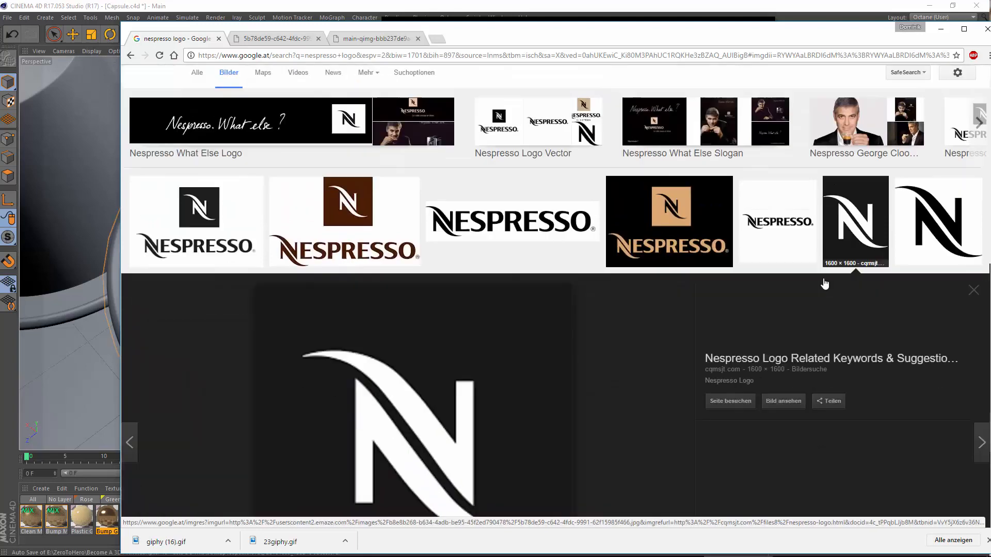
click(771, 122)
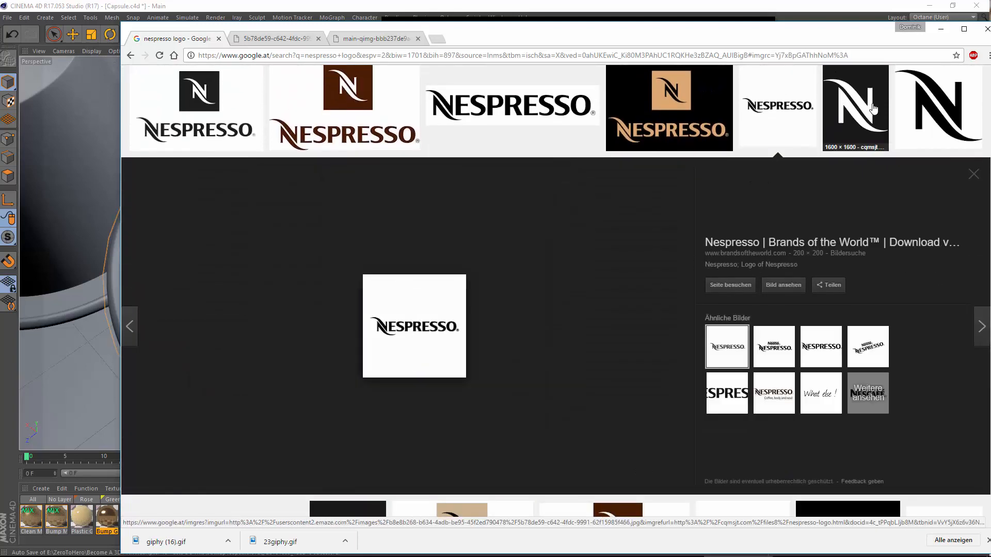
click(937, 106)
scroll(310, 219, down, 6)
scroll(310, 220, up, 6)
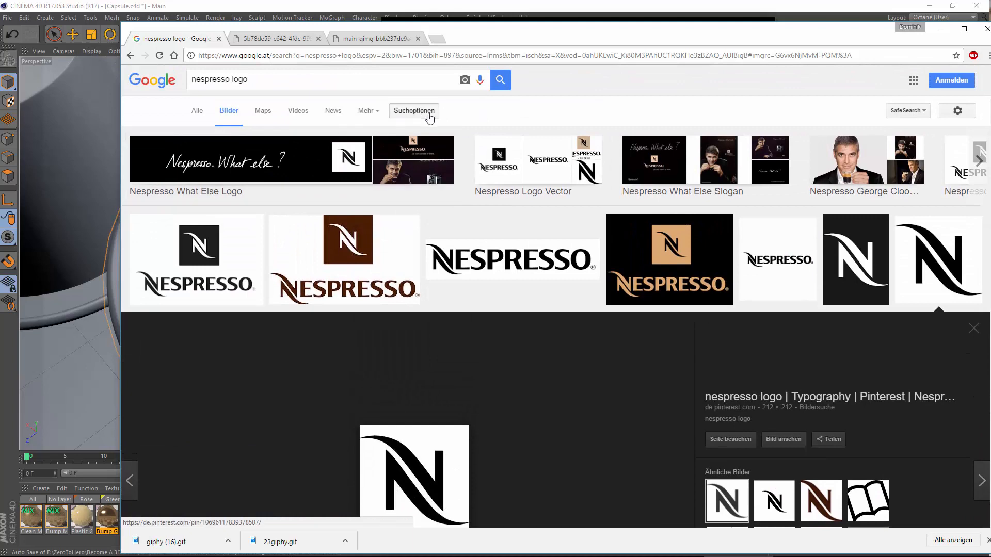
Filter the image results to large sizes and open the white-on-black Nespresso wordmark at full resolution
click(429, 117)
click(206, 145)
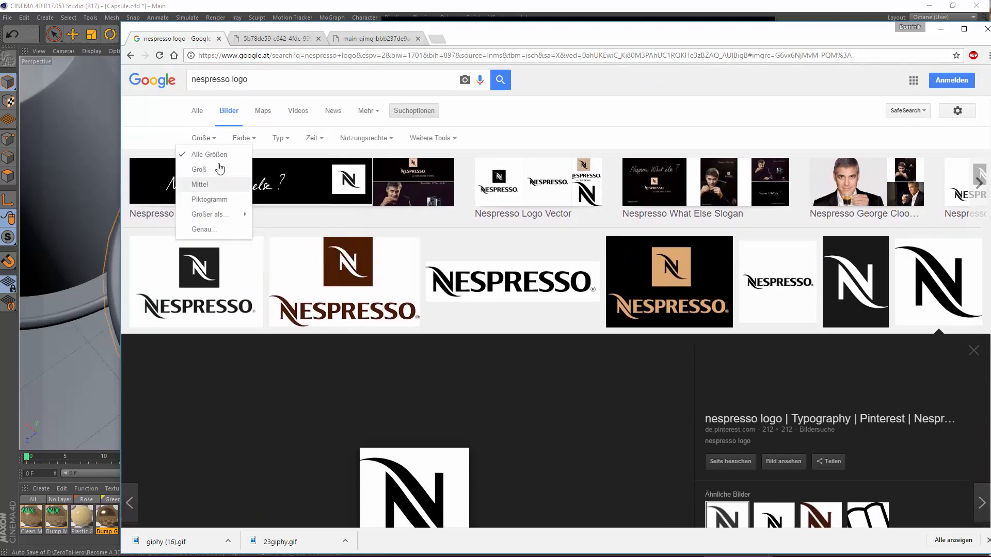
click(217, 169)
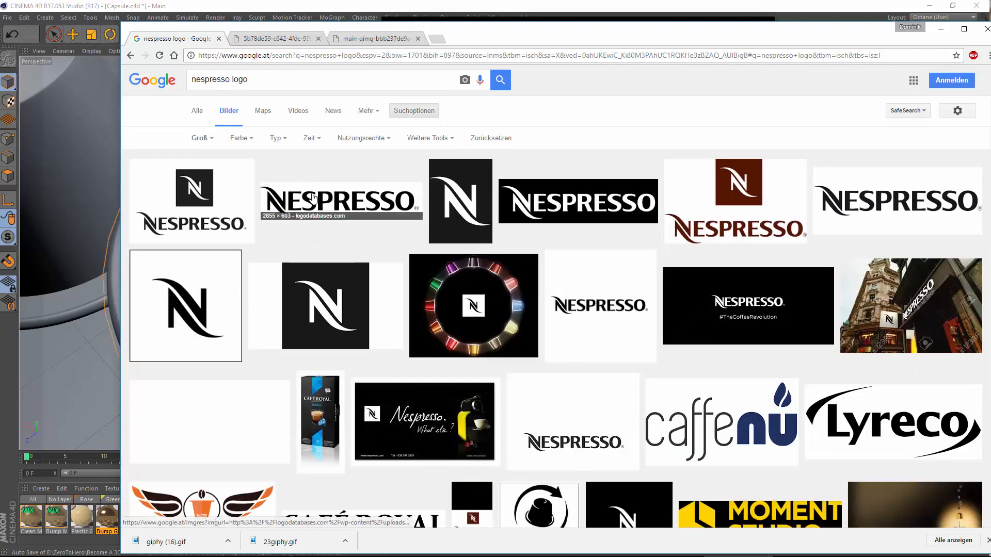
click(587, 205)
click(779, 284)
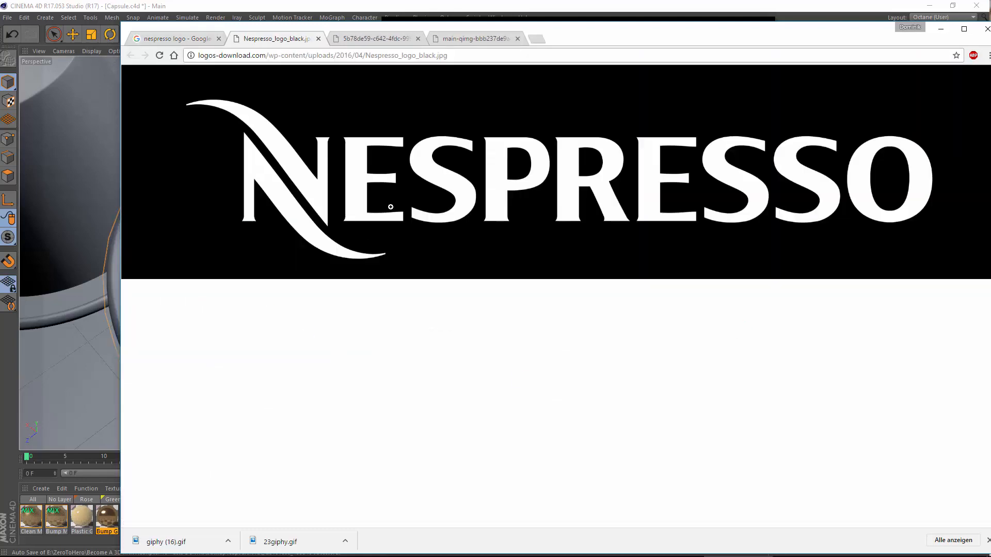
click(429, 208)
Save the wordmark image as Nespresso_logo_black.jpg in the Nespresso folder on the desktop
right_click(421, 151)
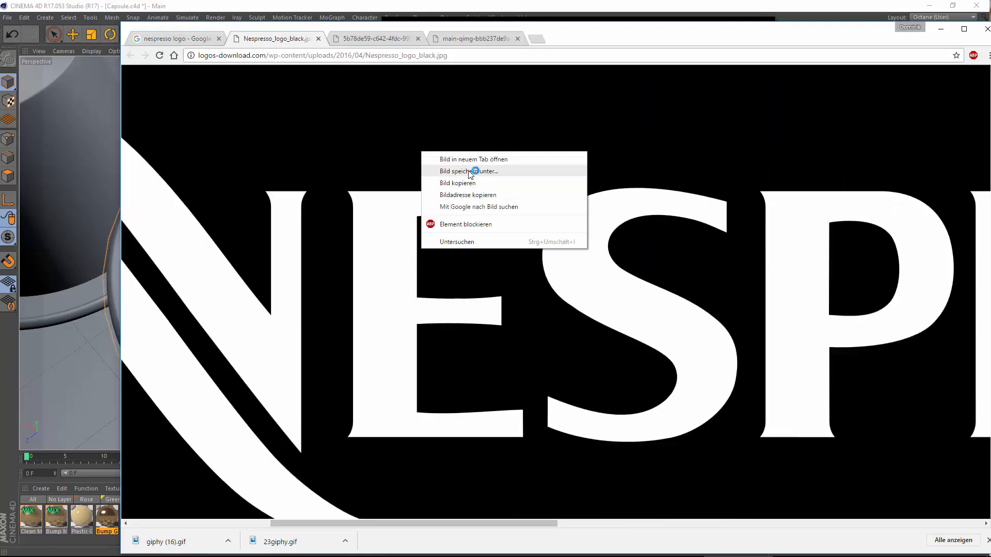
click(471, 172)
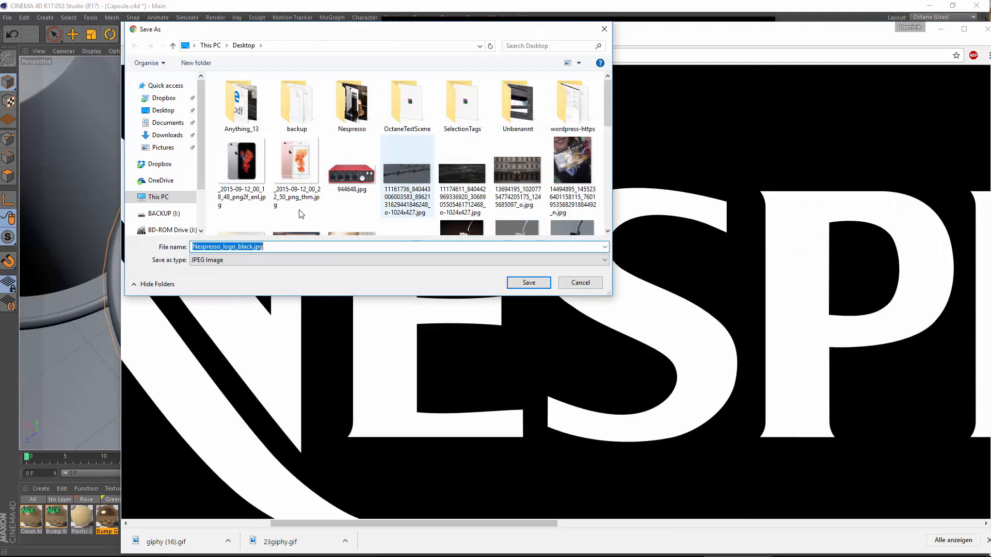
double_click(352, 103)
click(526, 282)
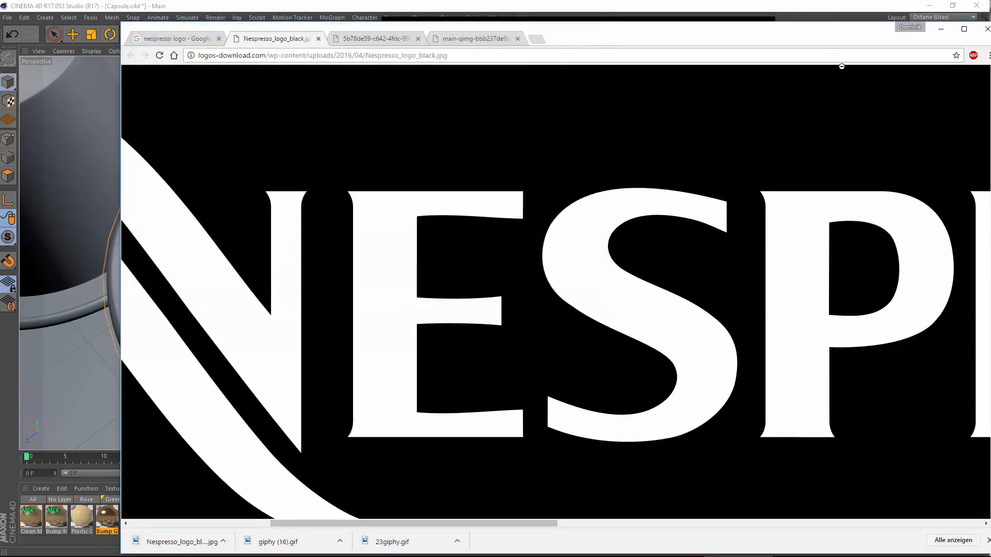
Save the full-size white-on-dark N emblem as a JPEG in the desktop's Nespresso folder under its suggested file name
click(180, 38)
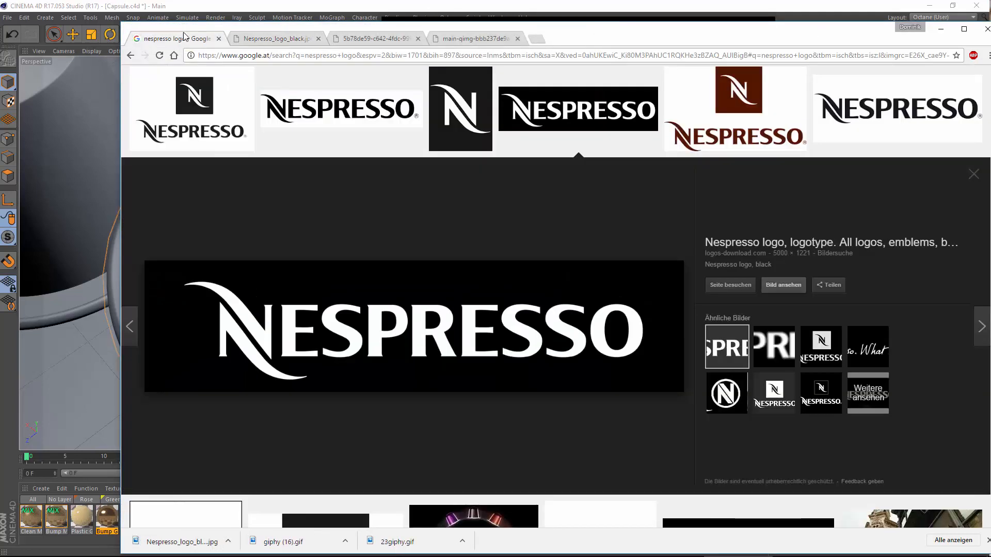
click(305, 39)
click(363, 40)
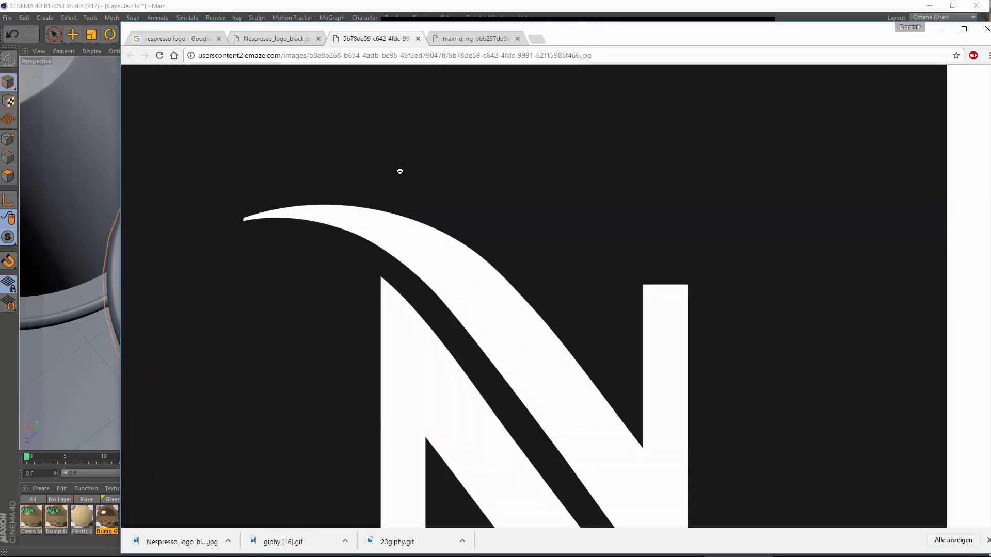
right_click(400, 171)
click(444, 190)
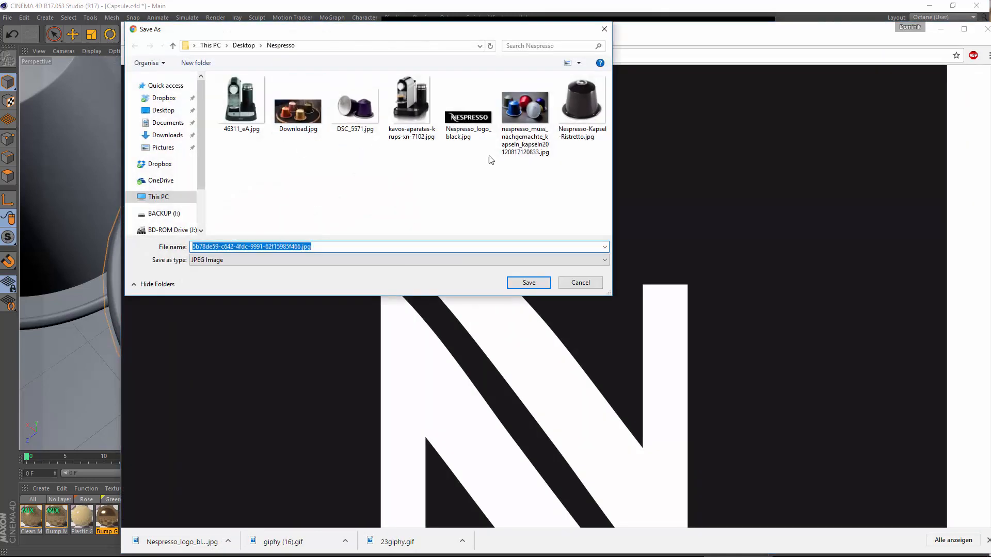
click(529, 283)
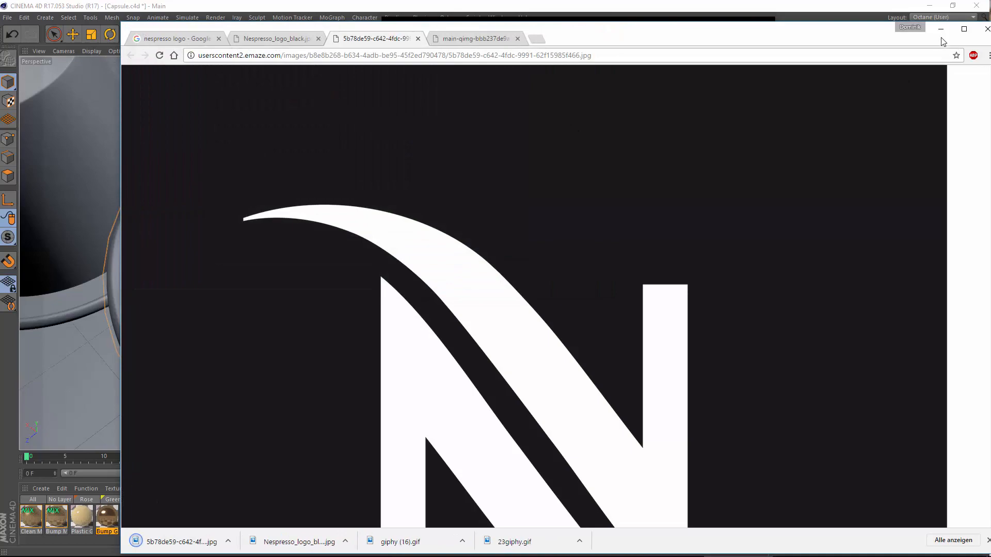
Switch to Photoshop and convert the locked background of Mat_color_0000.tga into a regular layer named Layer 0
click(940, 28)
click(940, 9)
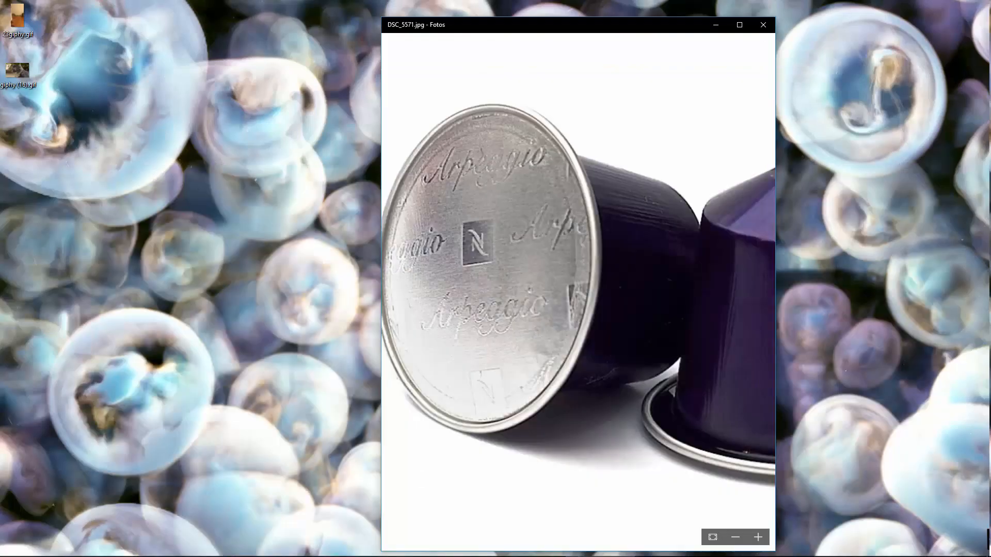
click(530, 547)
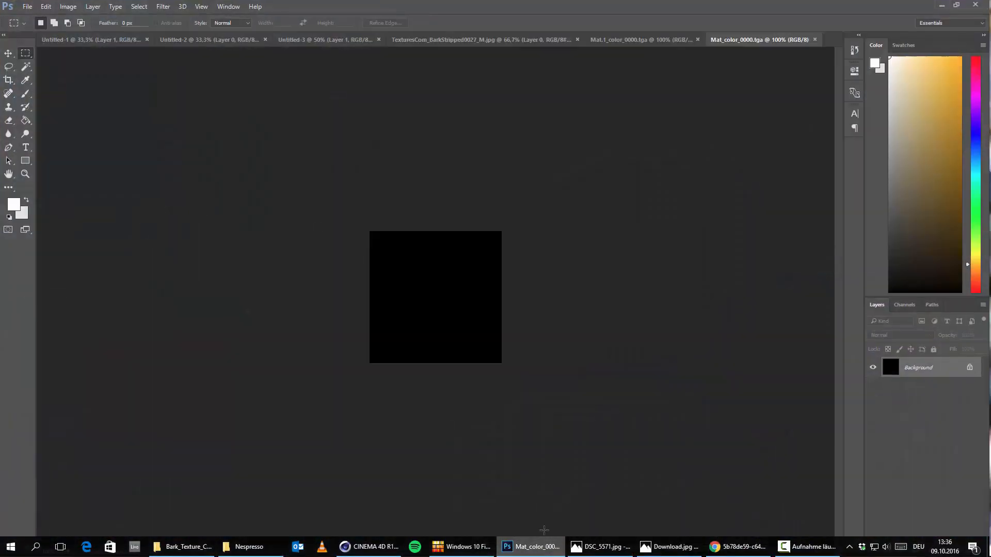
double_click(890, 368)
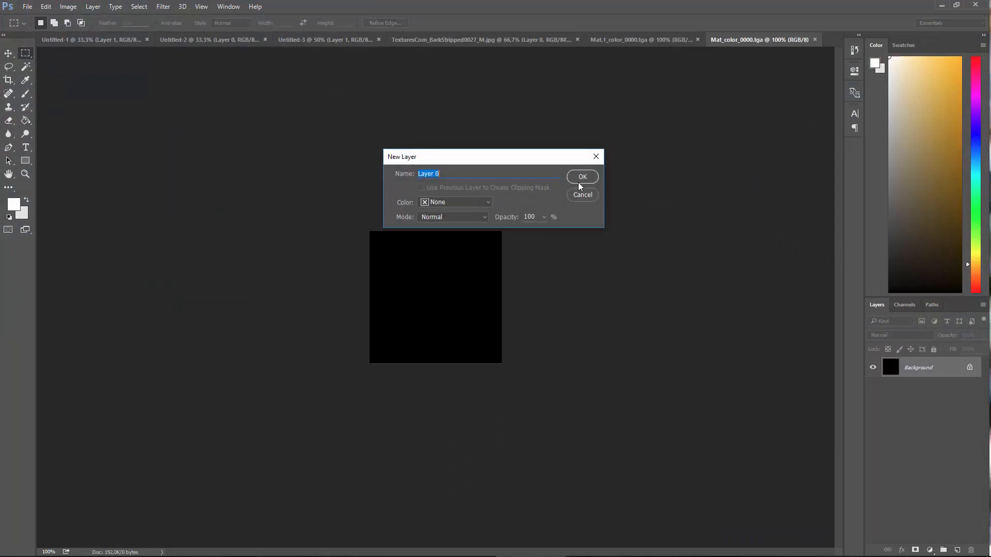
click(583, 177)
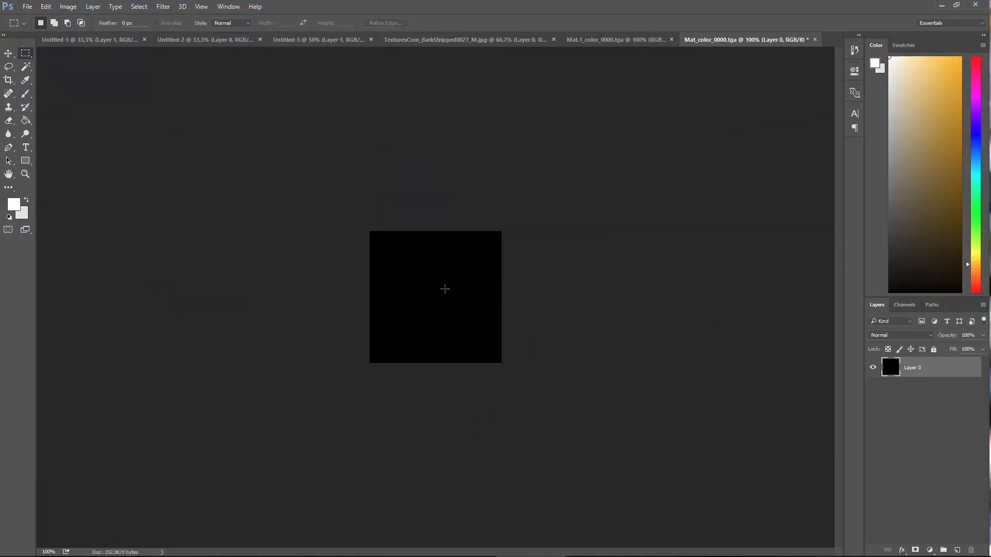
Look through the other open texture documents and consult the capsule photos for the lid's embossed lettering
click(617, 40)
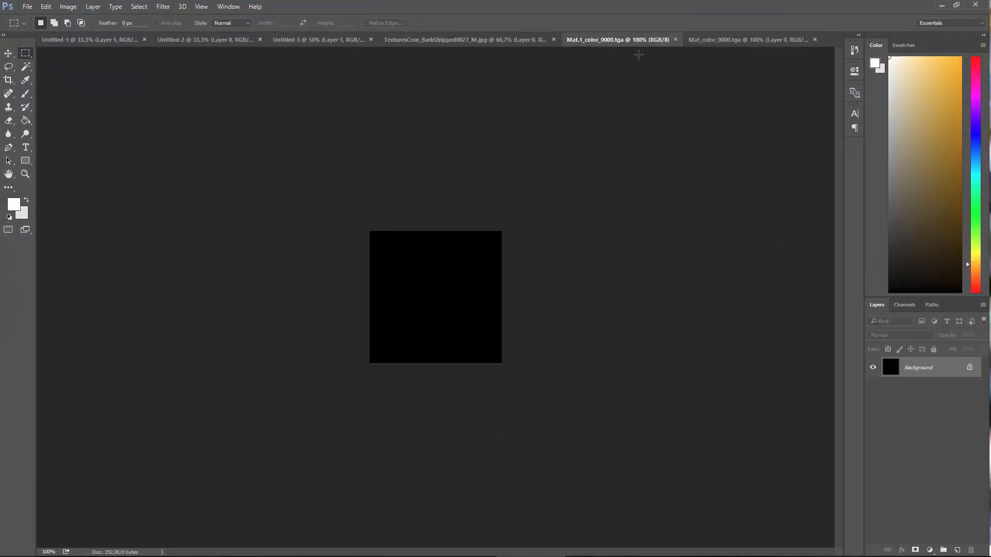
click(504, 40)
click(676, 548)
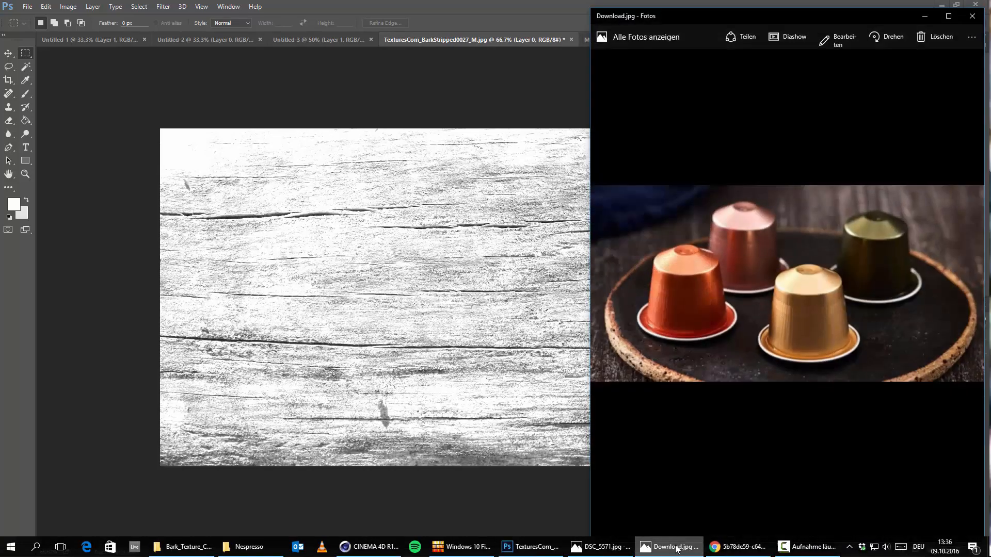
click(676, 549)
click(601, 546)
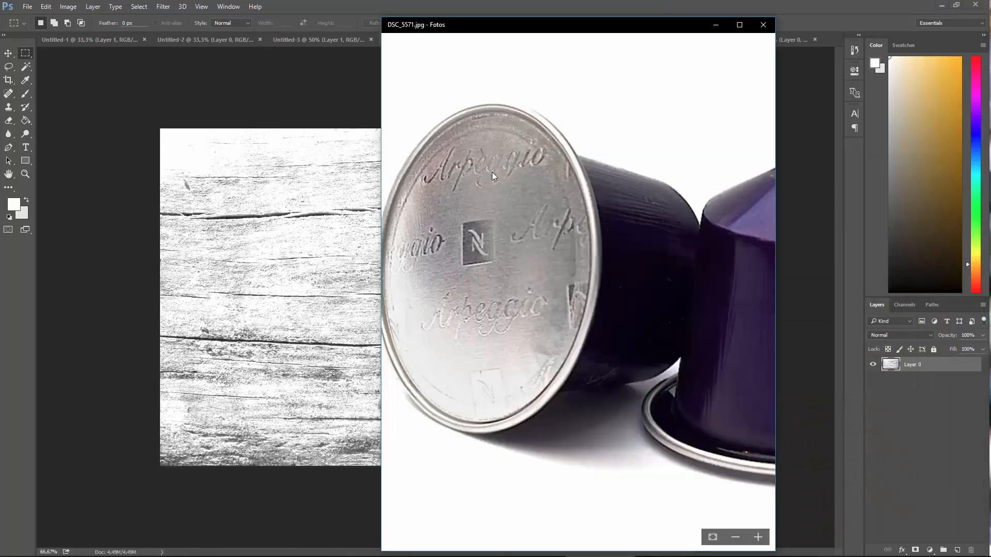
Minimize the capsule photo and close all open texture documents without saving their changes
click(717, 24)
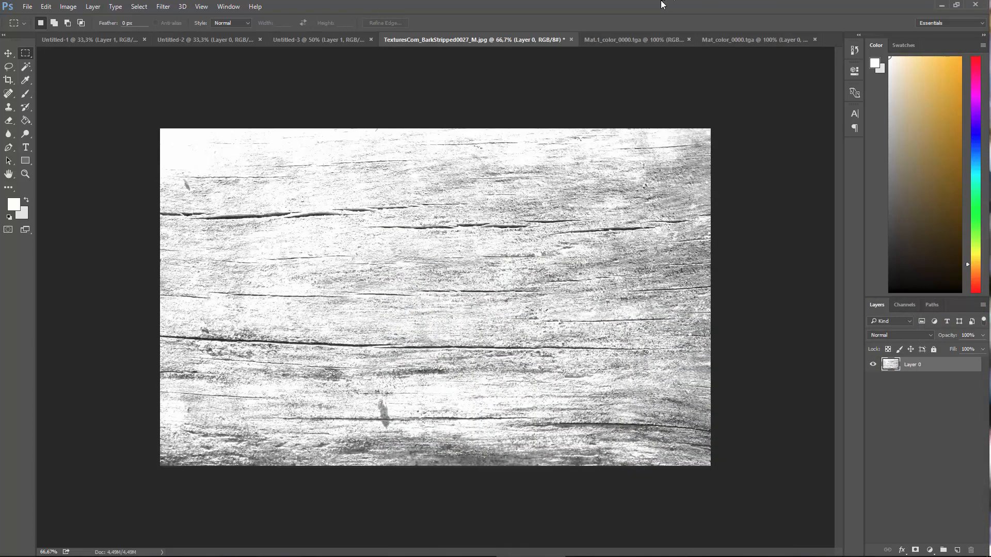
click(571, 40)
click(475, 222)
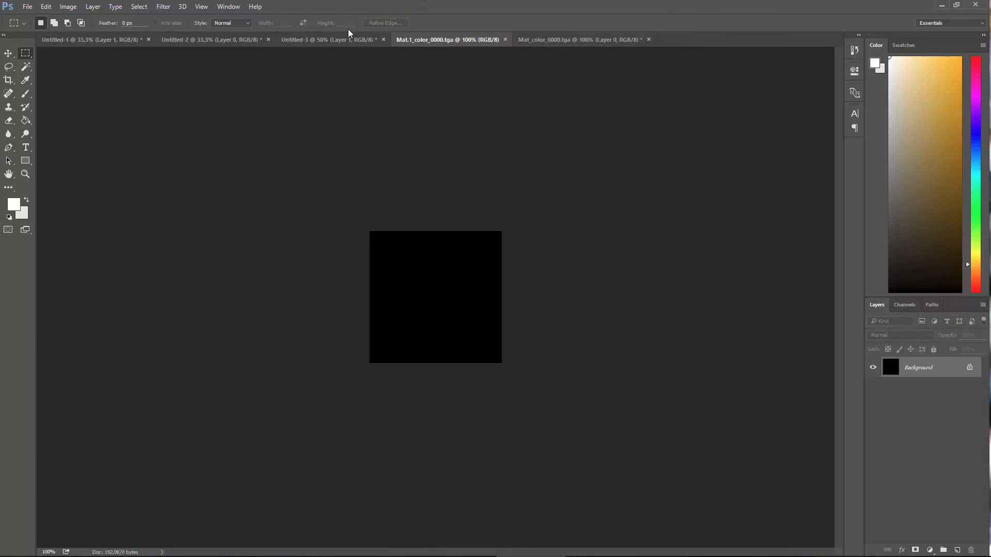
click(505, 40)
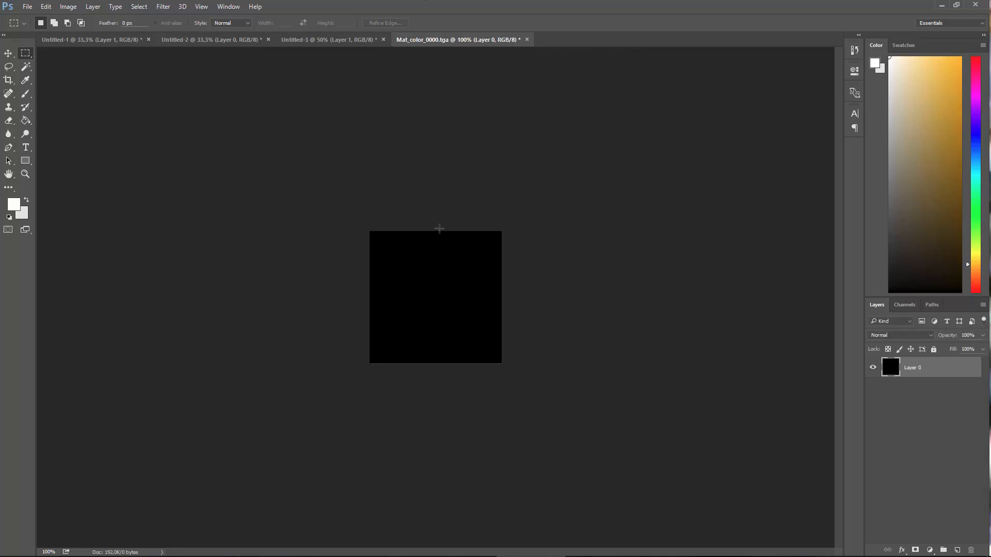
click(525, 40)
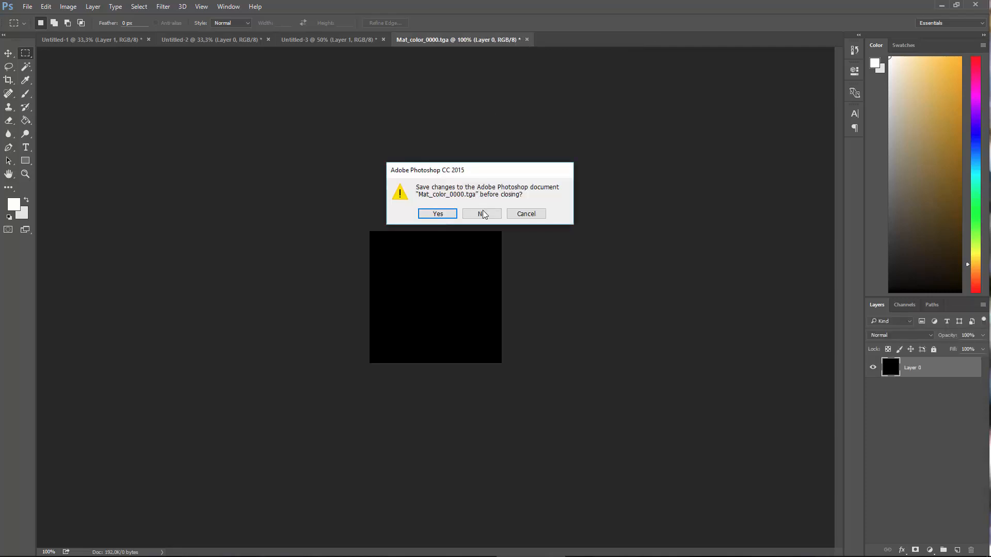
click(482, 214)
click(383, 39)
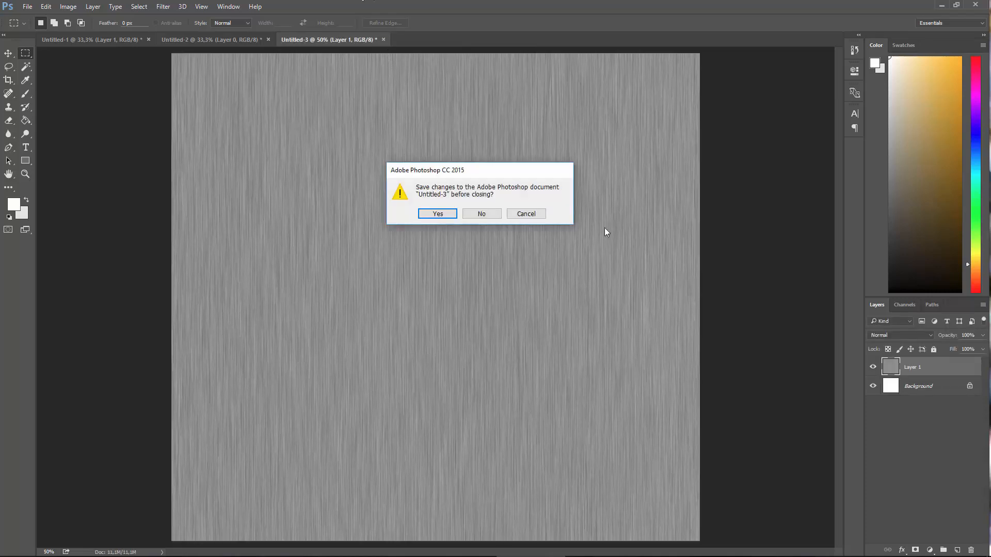
click(483, 214)
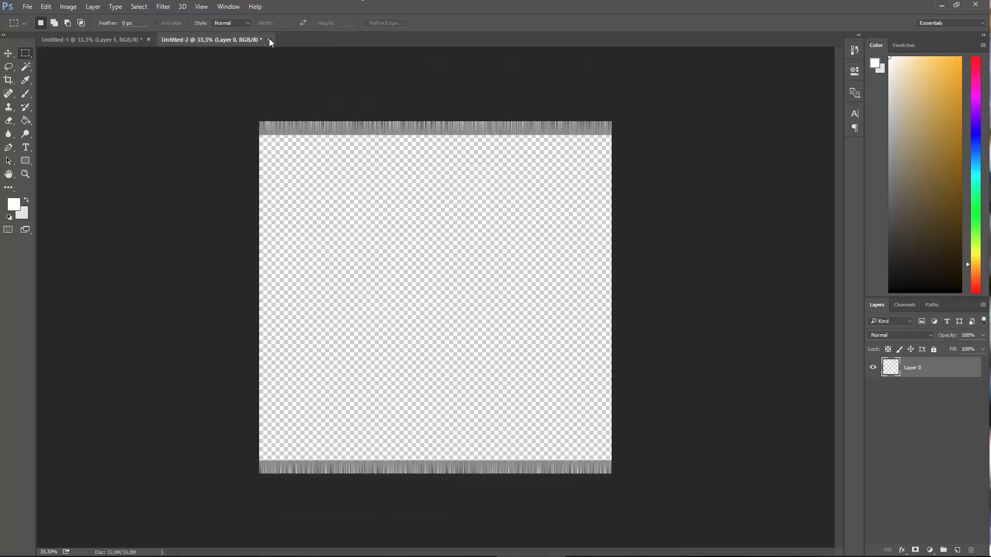
click(269, 40)
click(469, 214)
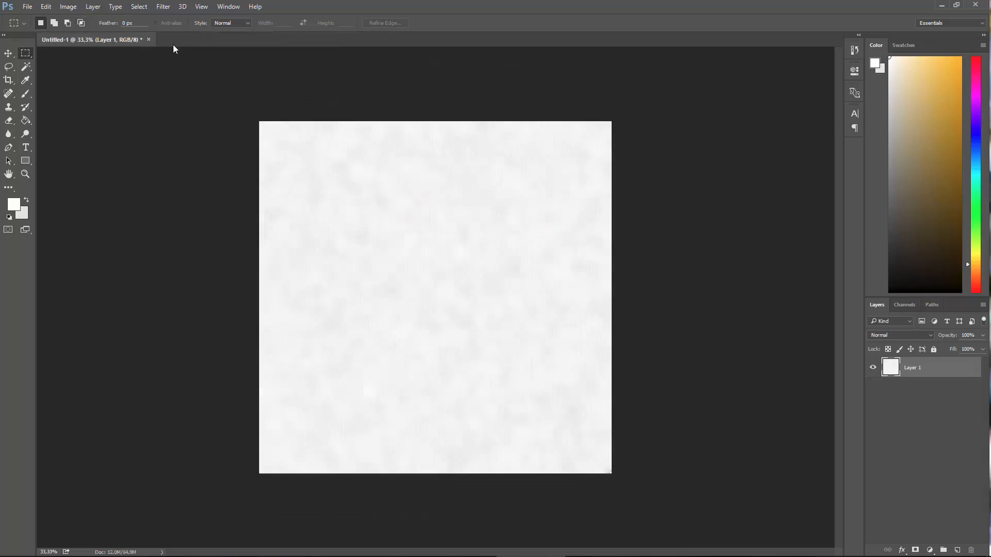
click(149, 40)
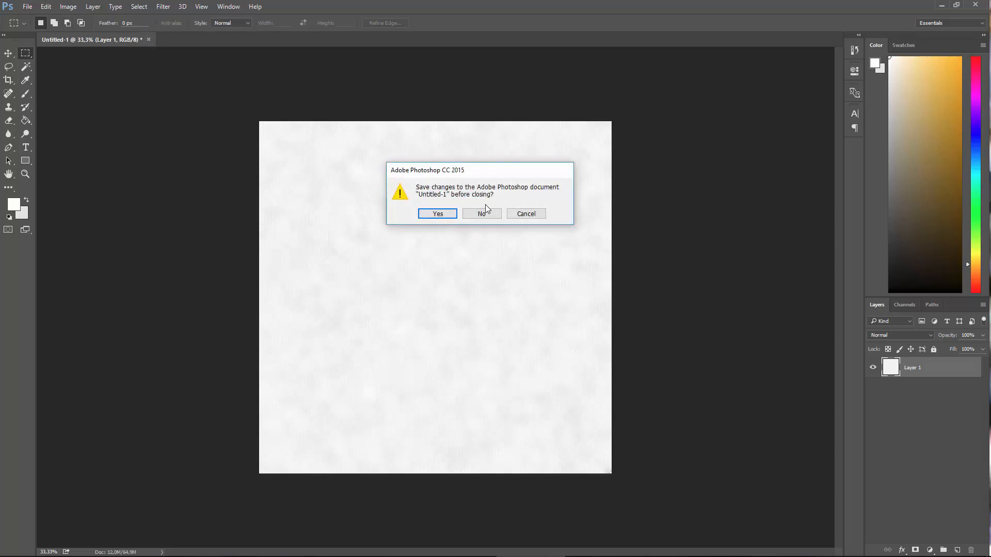
click(480, 214)
click(28, 7)
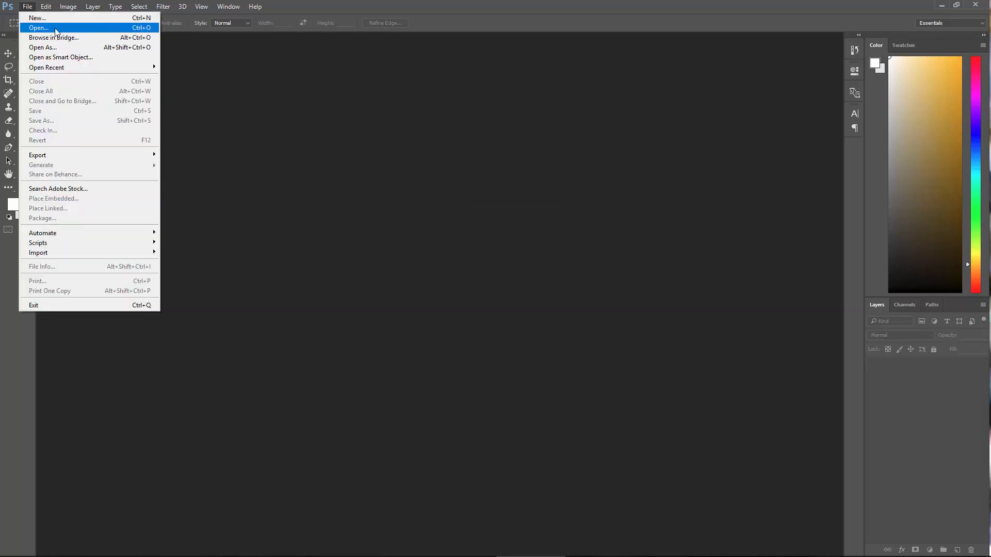
click(32, 22)
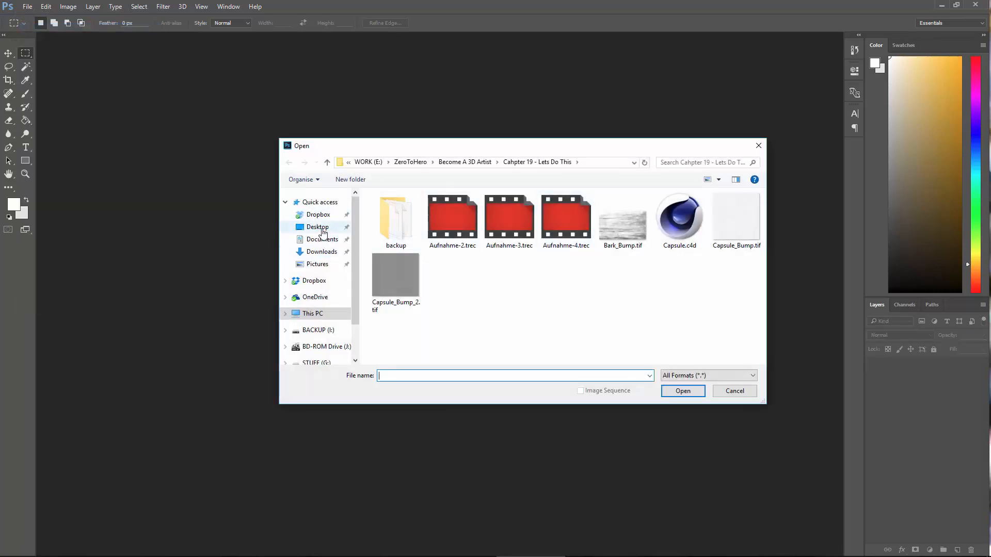
click(317, 227)
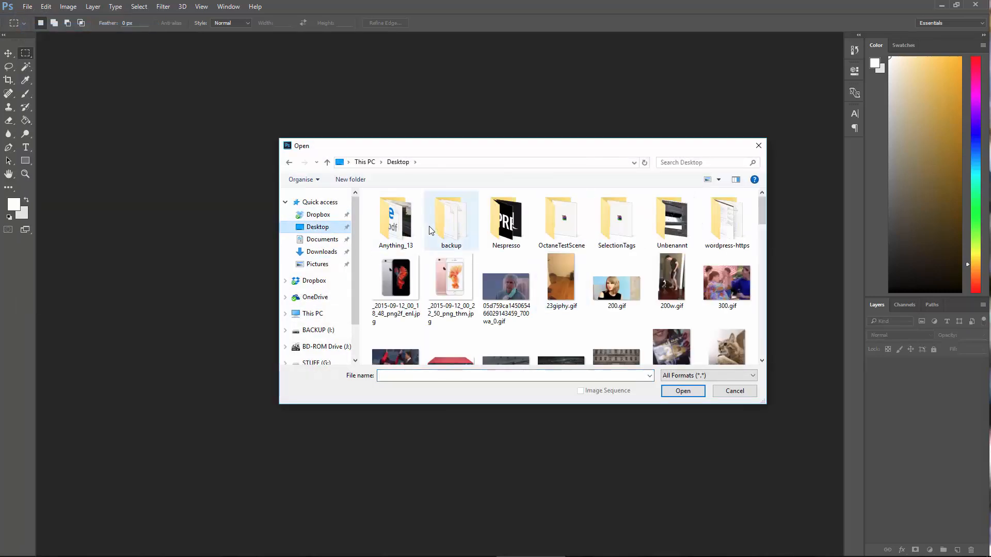
click(735, 391)
Open the white-on-dark N emblem JPEG from the desktop's Nespresso folder and convert its locked background into a regular layer named Layer 0
click(27, 6)
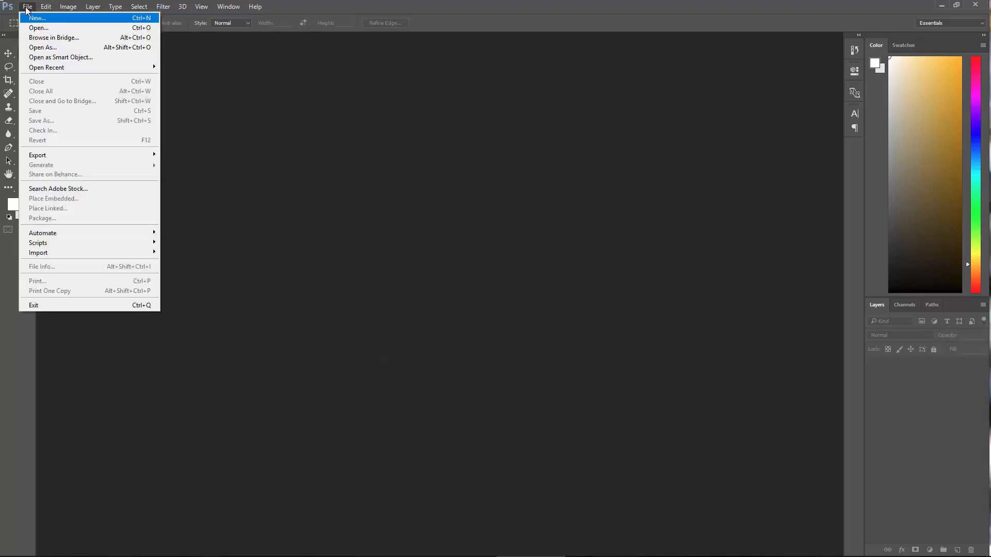
click(32, 22)
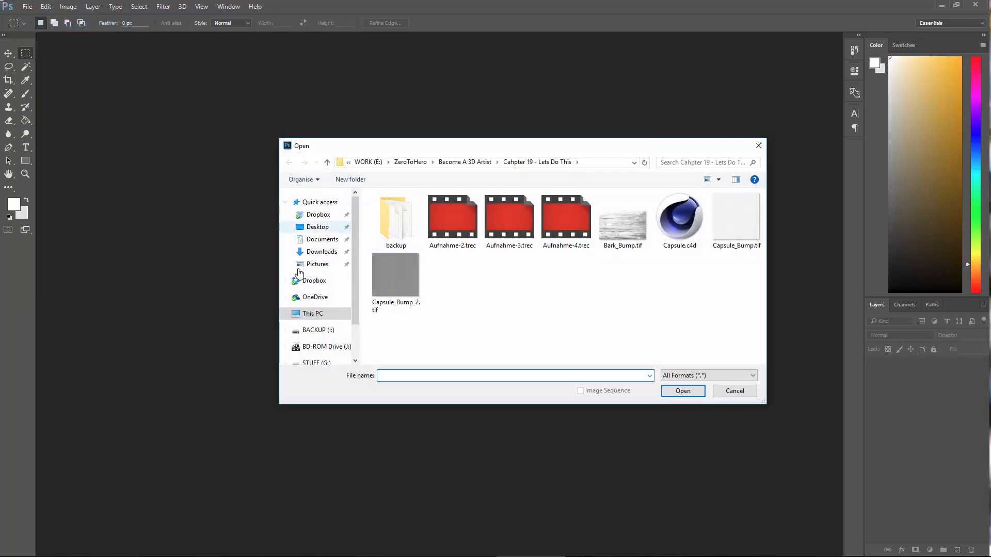
click(317, 227)
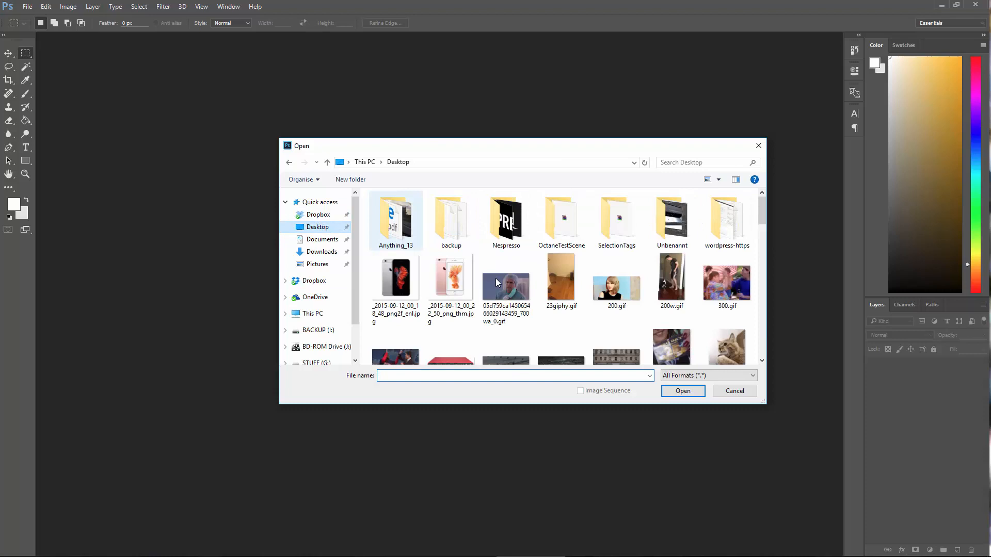
double_click(502, 227)
click(396, 222)
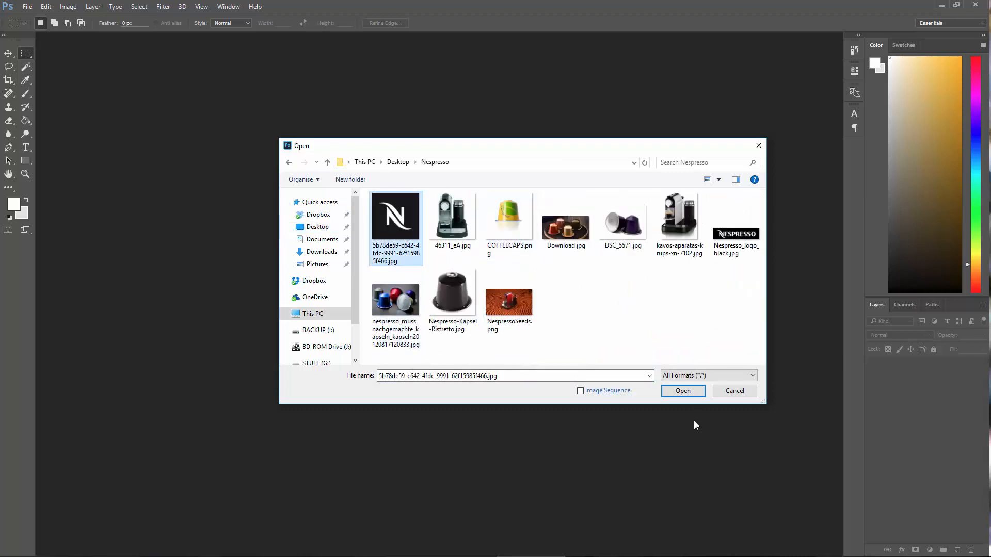
click(681, 391)
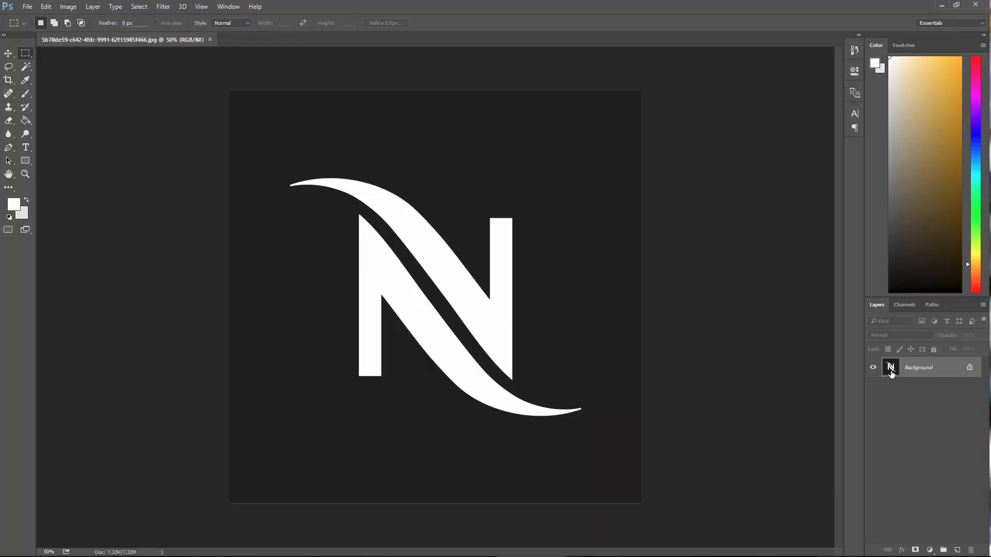
double_click(891, 373)
click(581, 175)
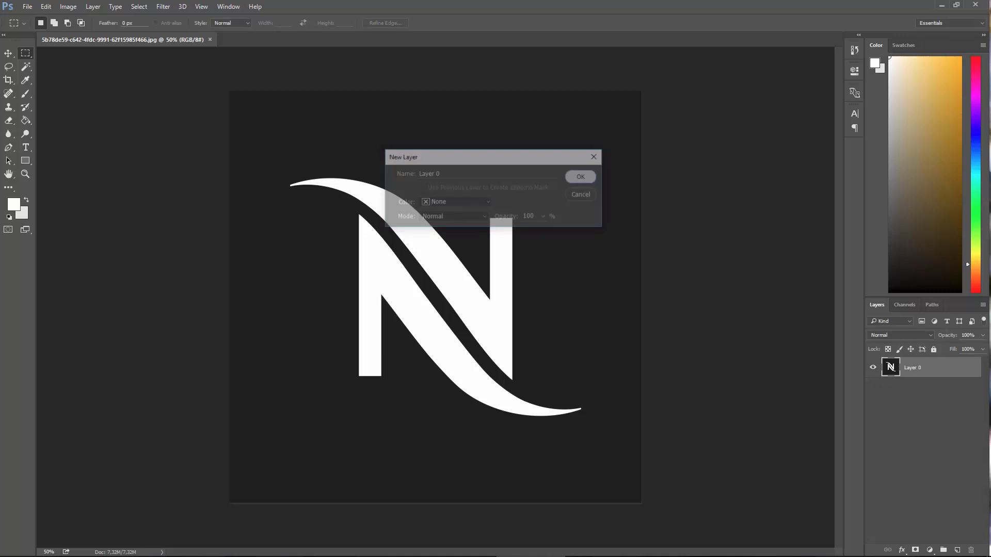
Select the dark grey backdrop around the N emblem with the Magic Wand, fill it with pure black and clear the selection
click(25, 67)
click(266, 416)
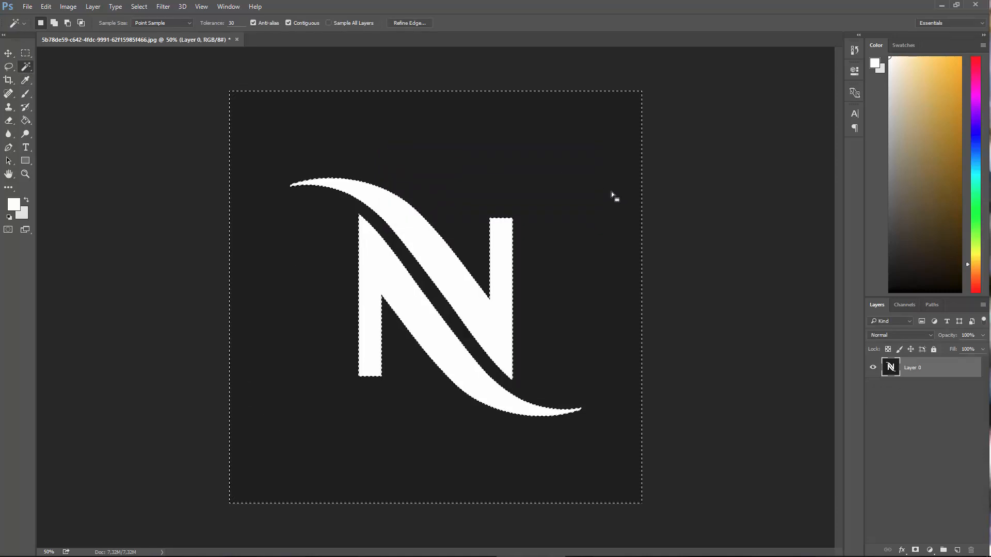
click(25, 80)
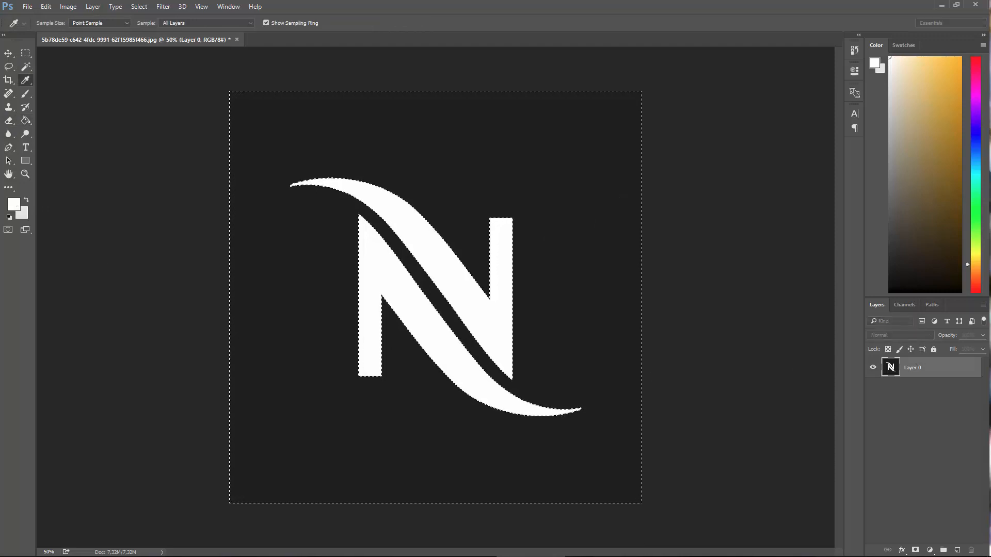
key(d)
key(g)
click(251, 418)
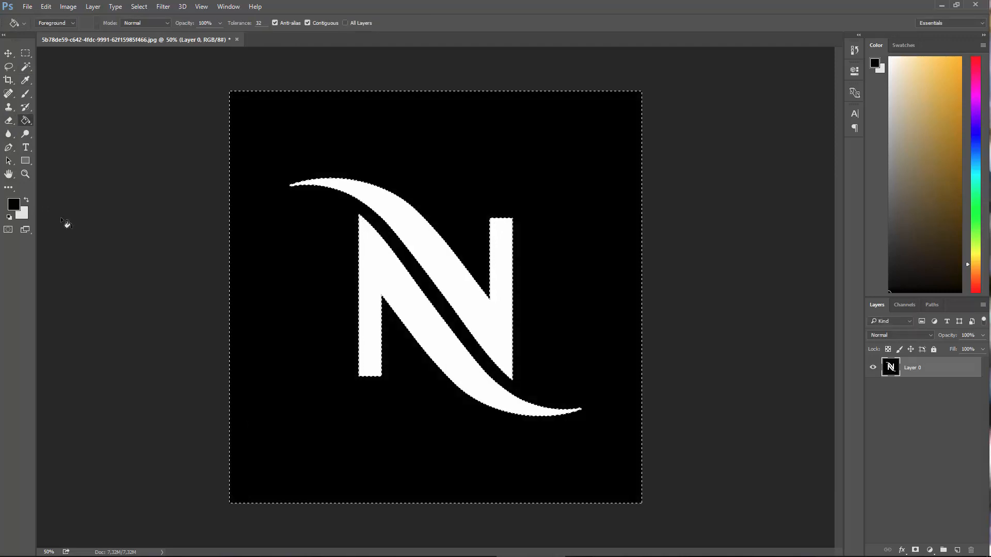
click(25, 53)
click(258, 330)
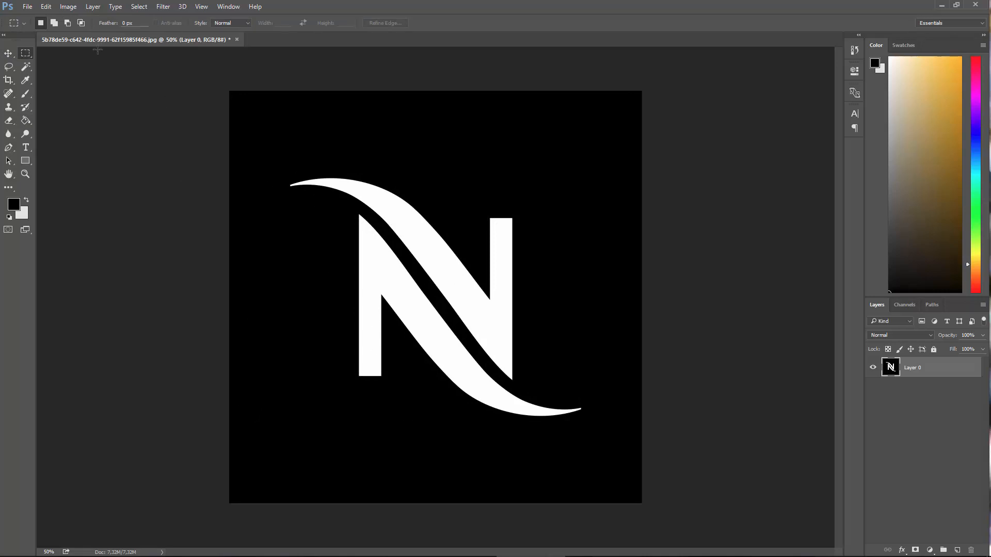
Open Nespresso_logo_black.jpg from the Nespresso folder and convert its locked background into a regular layer named Layer 0
click(25, 7)
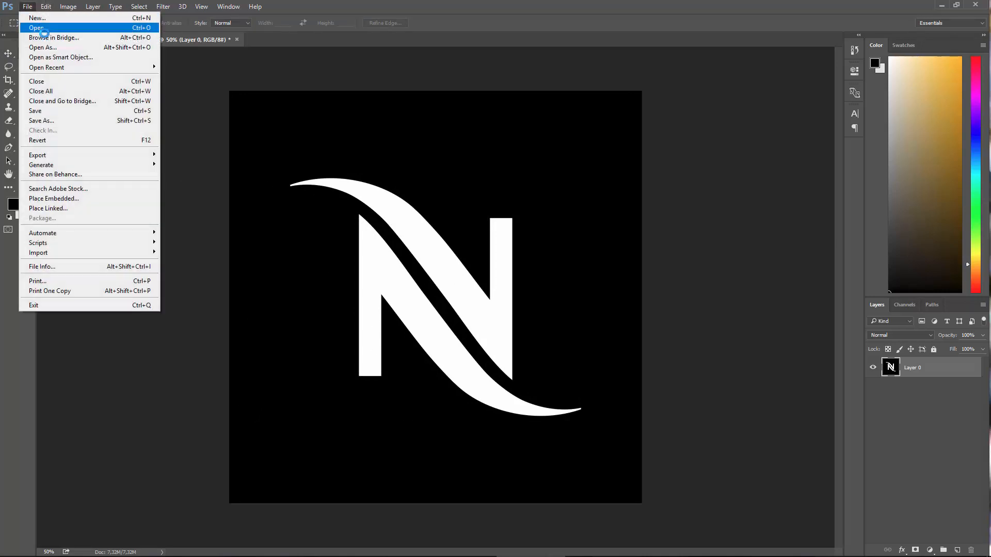
click(41, 27)
click(402, 230)
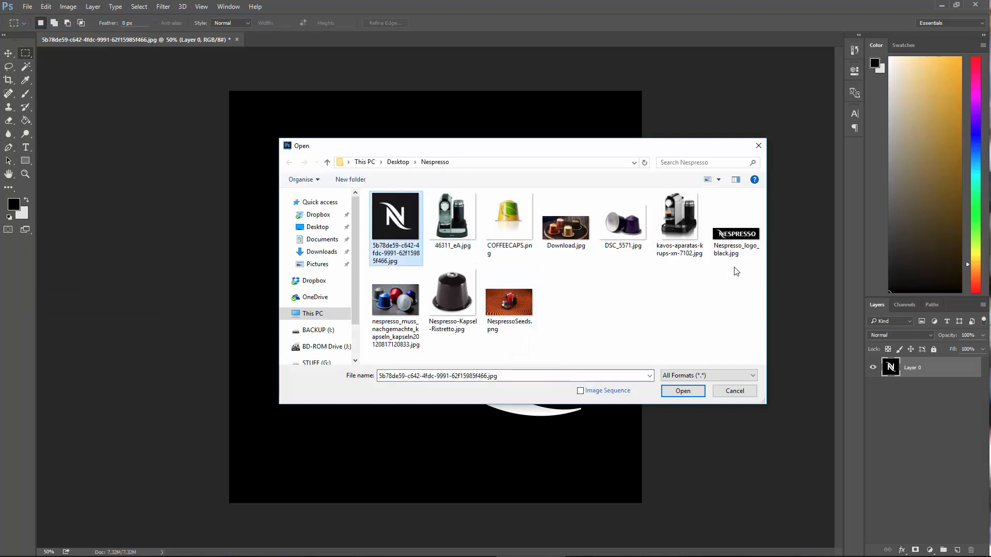
click(736, 235)
click(683, 390)
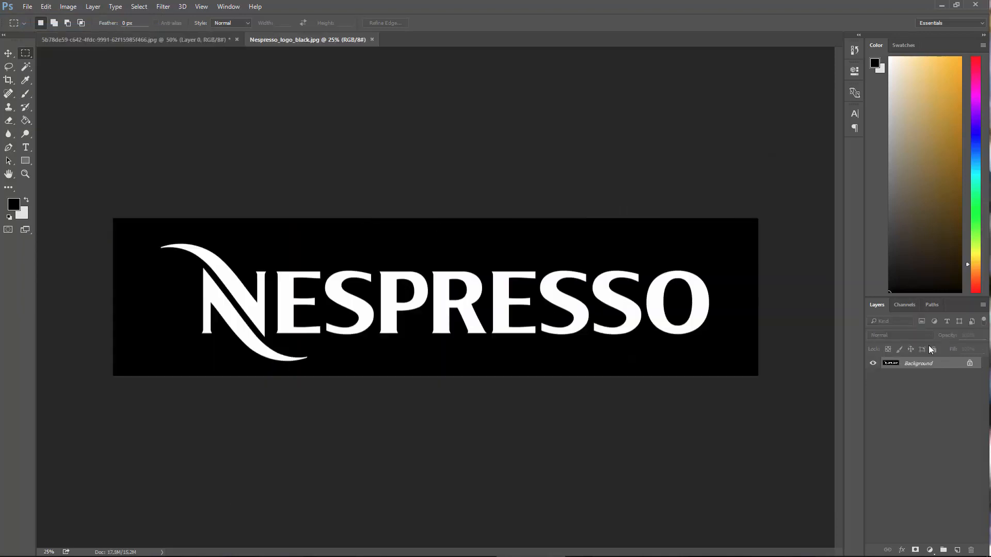
double_click(892, 364)
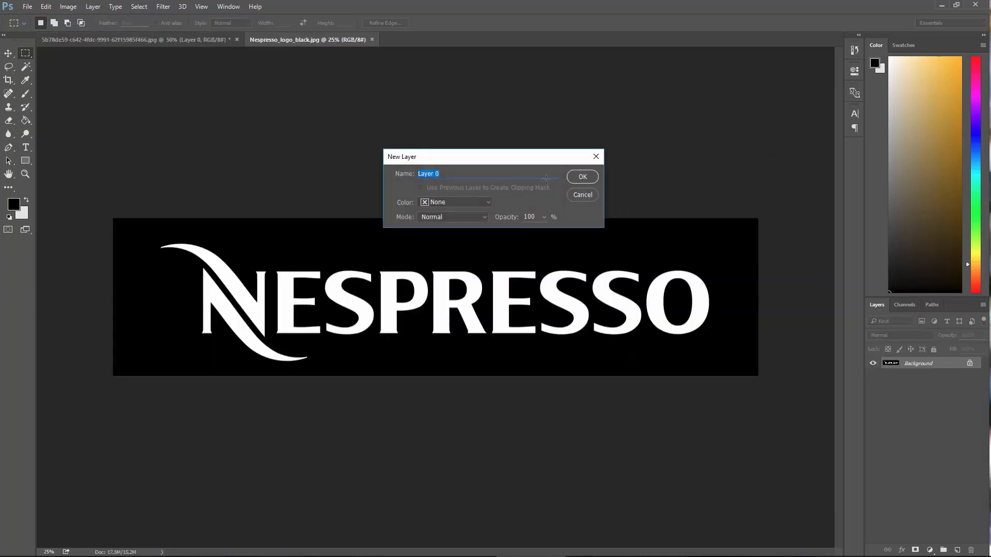
key(Return)
Create a 2048 x 2048 pixel RGB document with white contents and unlock its background as Layer 0
click(8, 53)
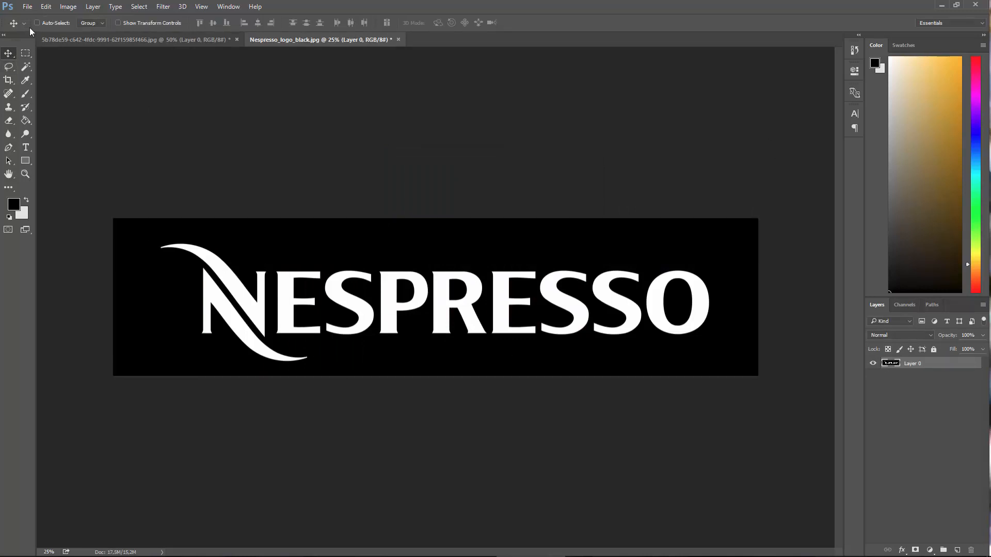
click(28, 7)
click(32, 19)
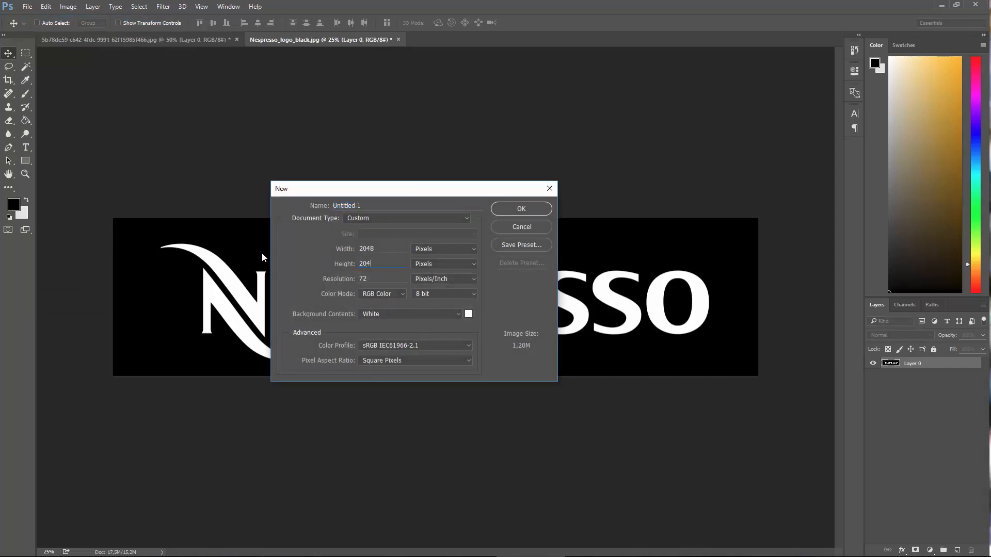
key(Return)
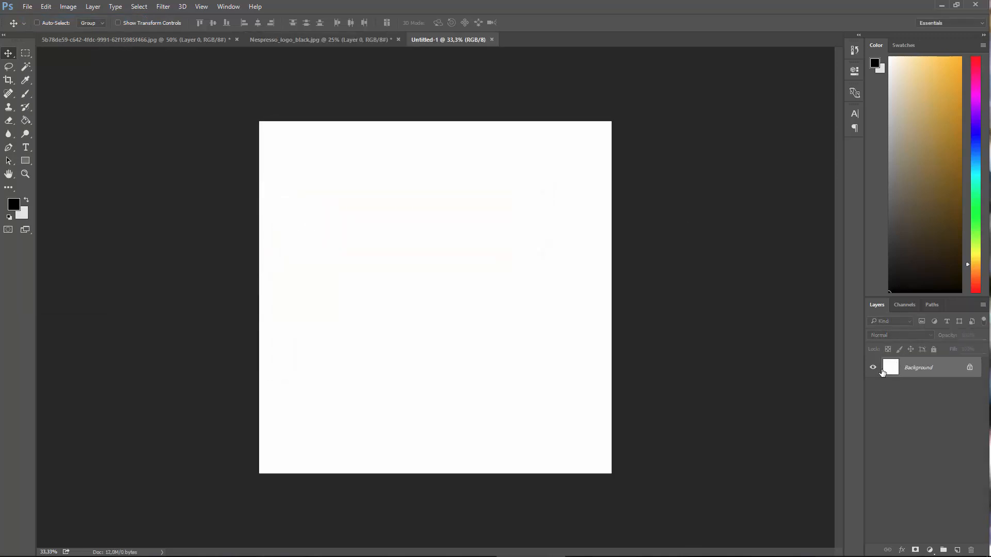
double_click(884, 372)
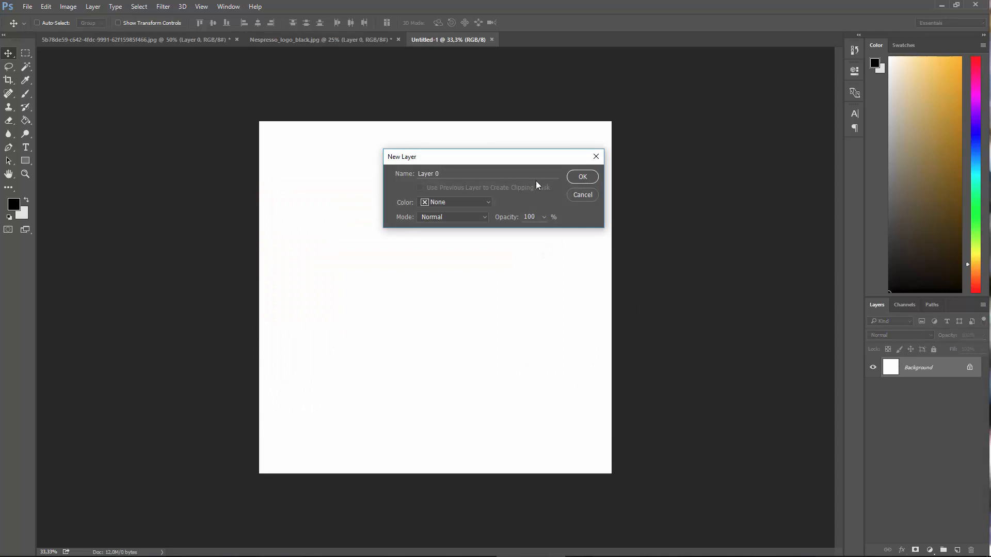
click(574, 182)
Copy the N emblem layer from its JPEG document onto the new square canvas
click(299, 41)
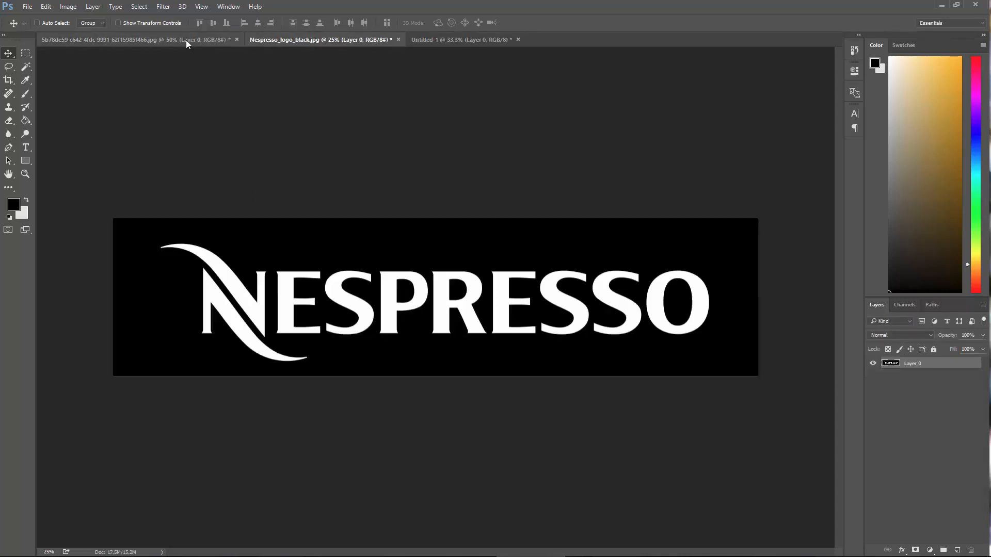
click(187, 42)
drag(372, 154, 458, 309)
Replace the white base layer of the square document with a new black-filled layer beneath the N emblem
mouse_move(948, 536)
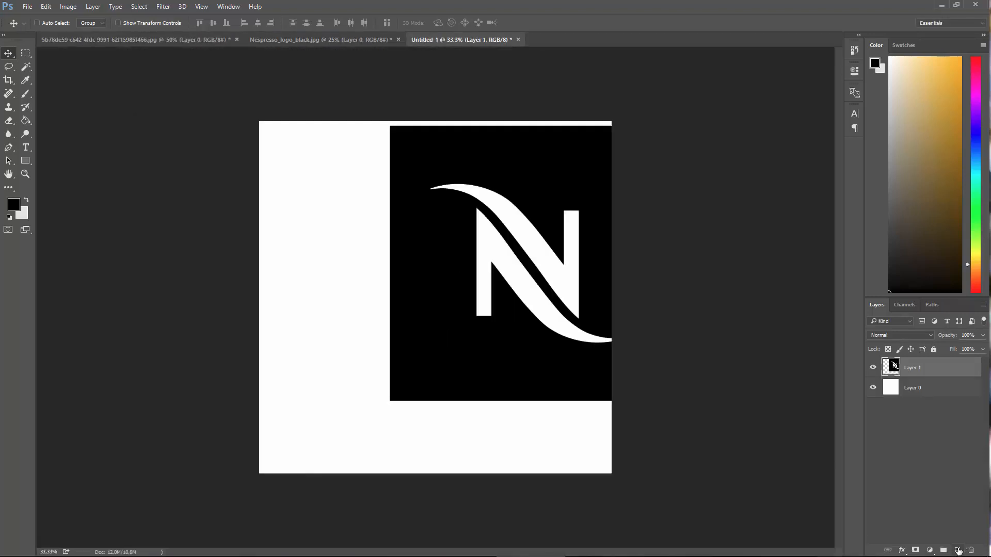
click(957, 550)
drag(896, 375, 898, 419)
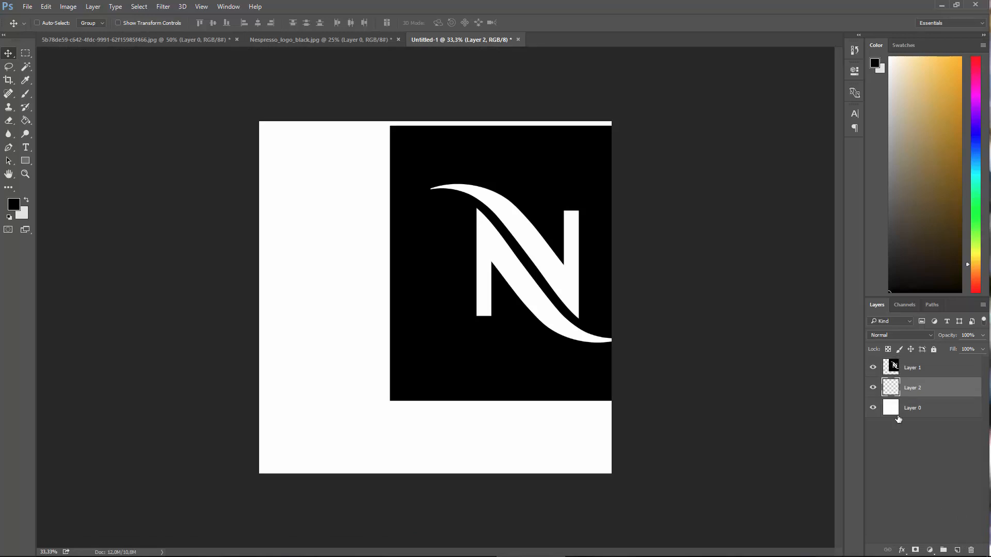
click(25, 121)
click(286, 305)
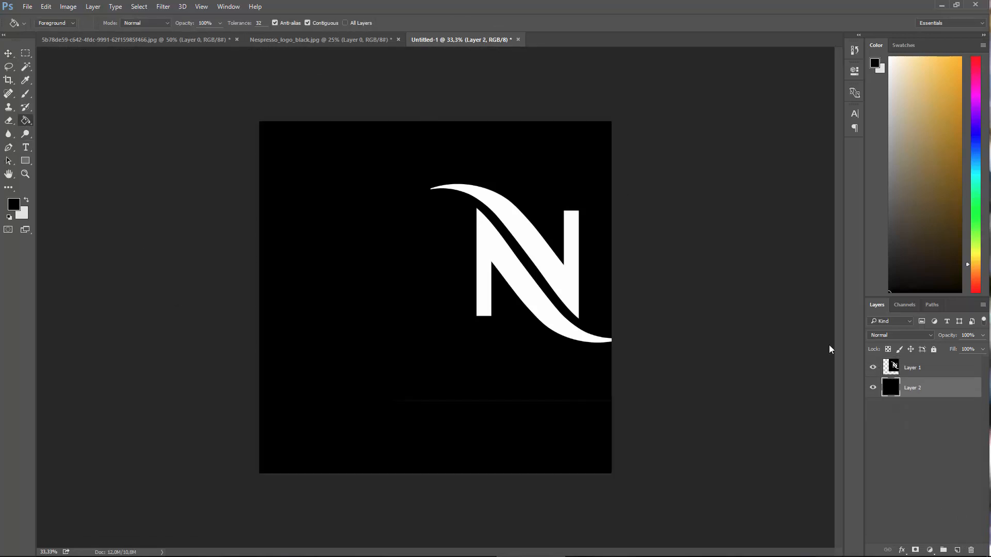
Copy the NESPRESSO wordmark layer onto the square canvas and move it up to the canvas's upper edge
click(255, 40)
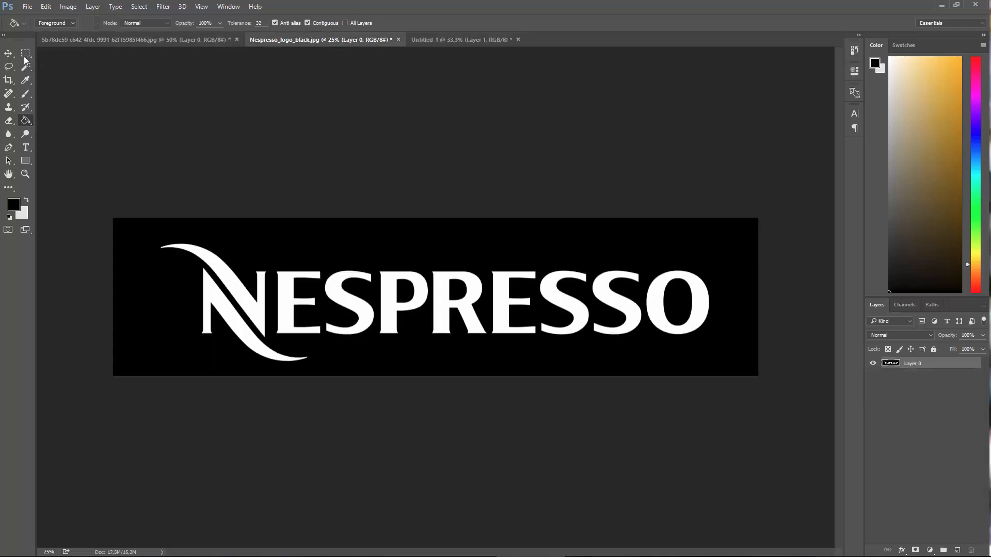
click(8, 53)
drag(361, 258, 450, 336)
drag(480, 380, 388, 115)
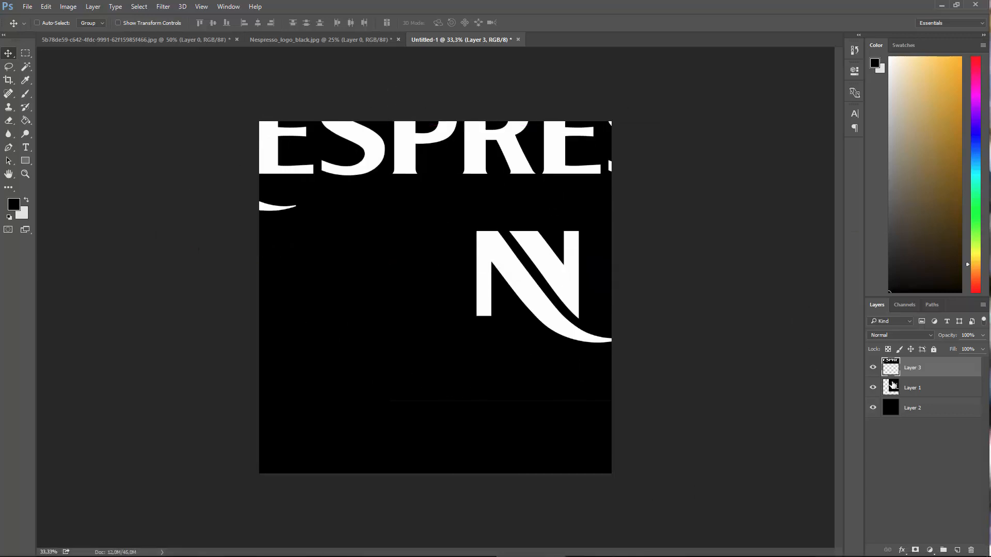
Move the N emblem layer left to the horizontal middle of the canvas
click(892, 384)
drag(468, 347, 392, 347)
key(ctrl+plus)
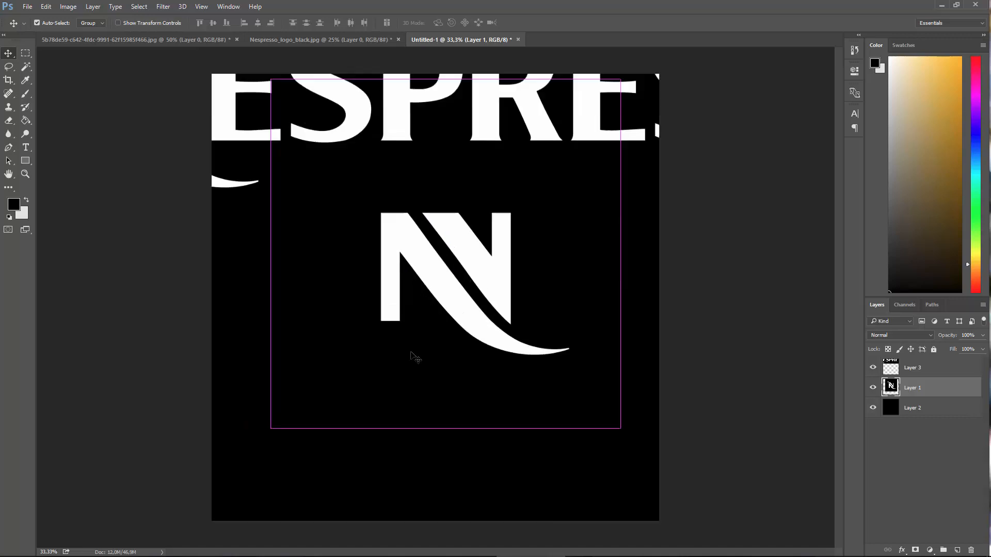
Hide the wordmark layer and fill strips along the emblem layer's right and lower edges with black to cover its faint border lines
click(25, 54)
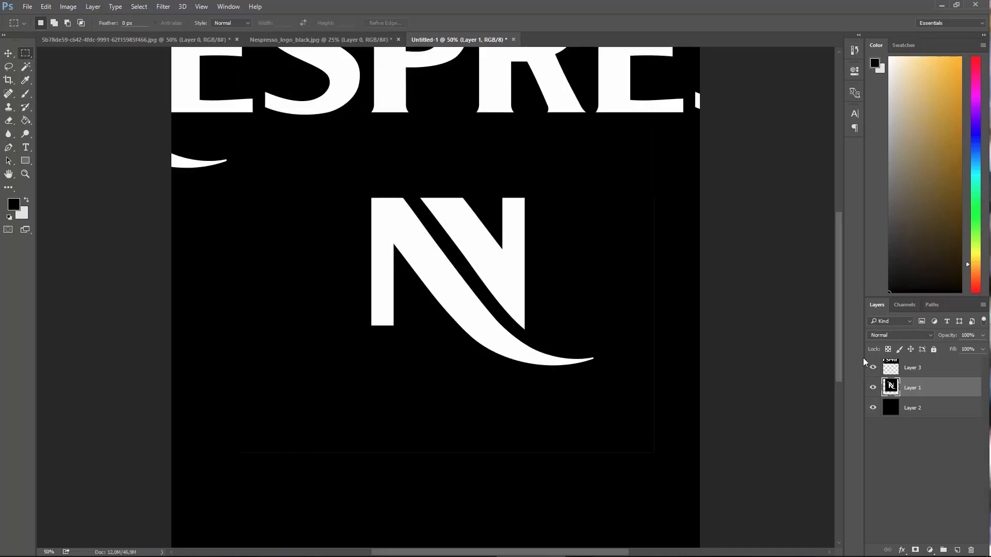
click(872, 367)
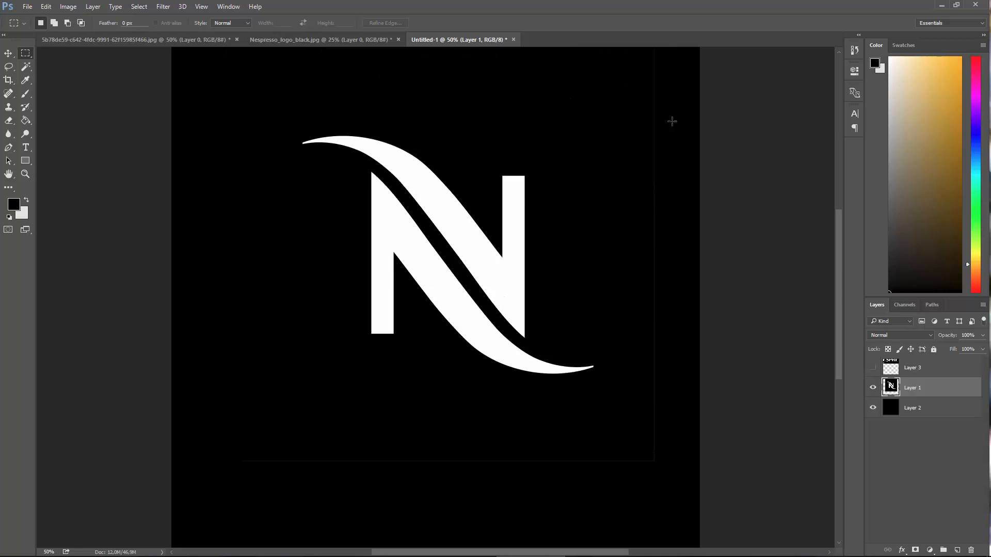
key(ctrl+minus)
drag(600, 115, 565, 448)
click(26, 121)
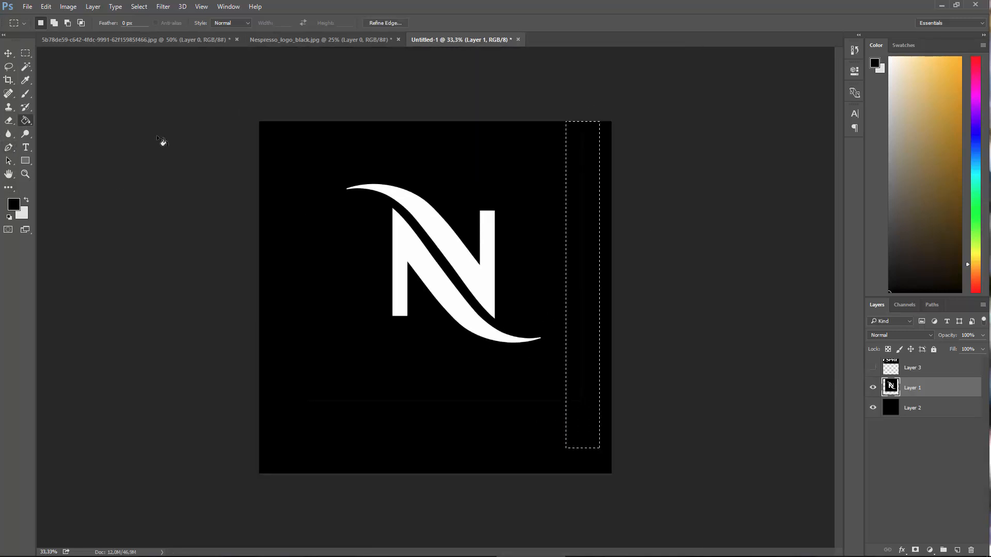
click(580, 293)
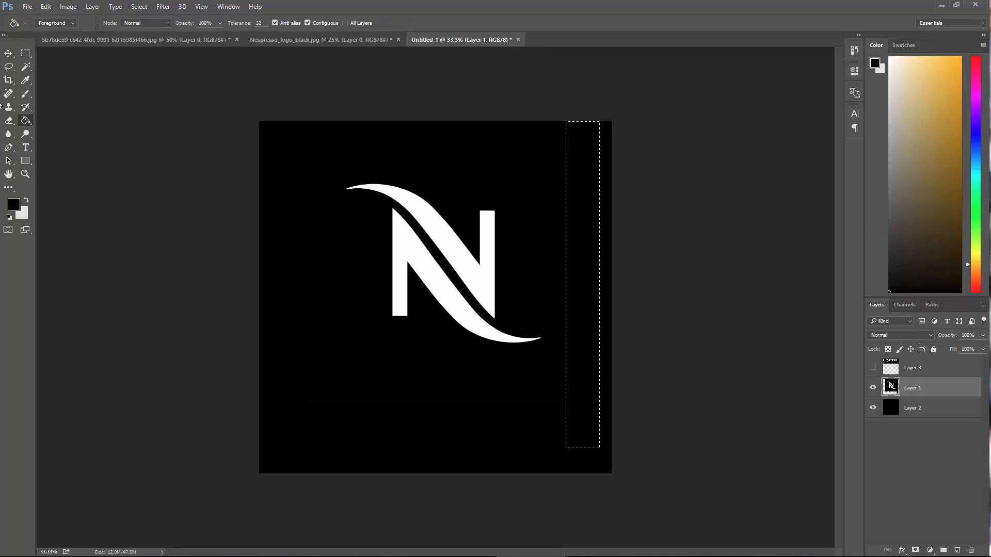
click(25, 53)
drag(283, 417, 613, 370)
click(26, 119)
click(26, 54)
click(102, 139)
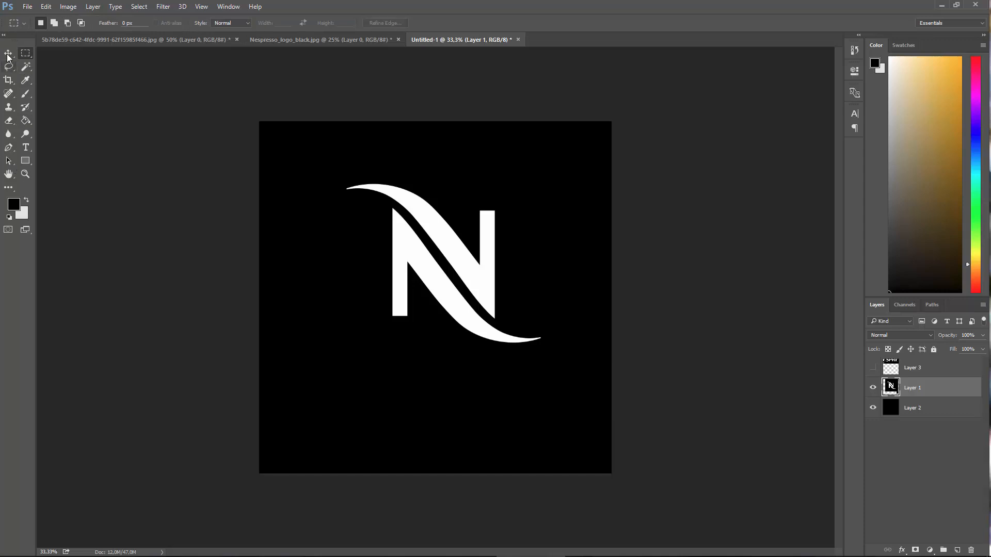
Scale the N emblem layer down to about 22.27% and move it to the middle of the canvas
click(8, 54)
mouse_move(453, 266)
mouse_down()
mouse_move(443, 237)
mouse_move(444, 262)
mouse_up()
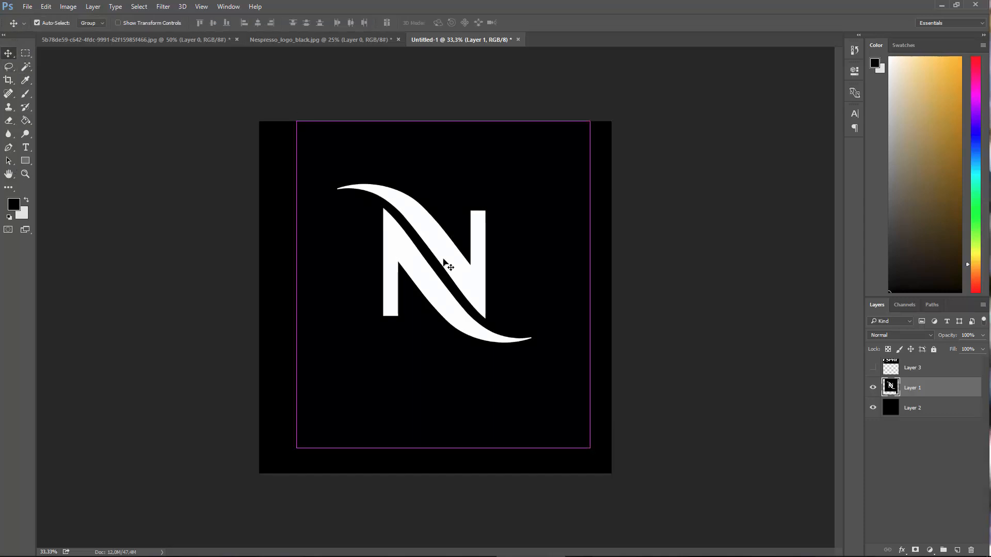
key(ctrl+t)
drag(296, 123, 518, 383)
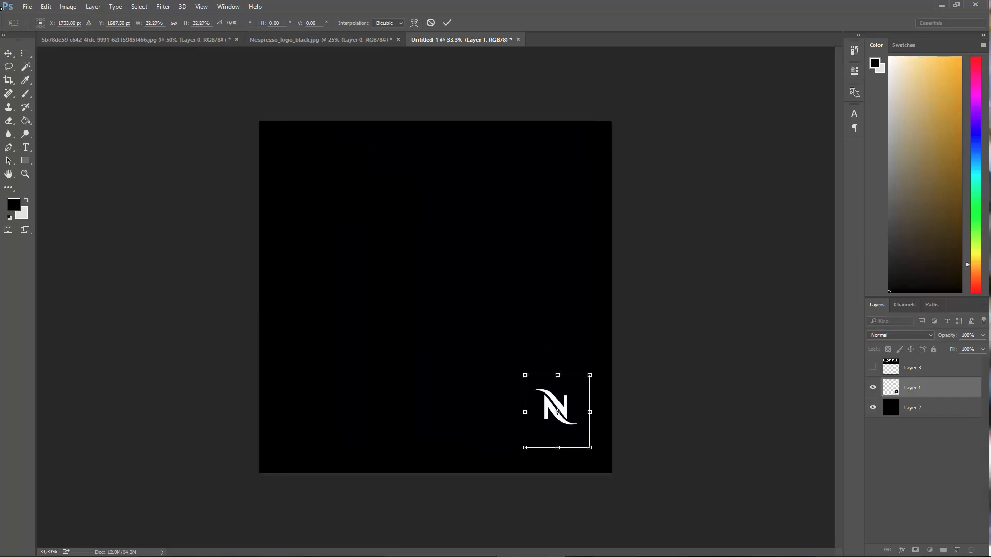
click(10, 53)
click(440, 218)
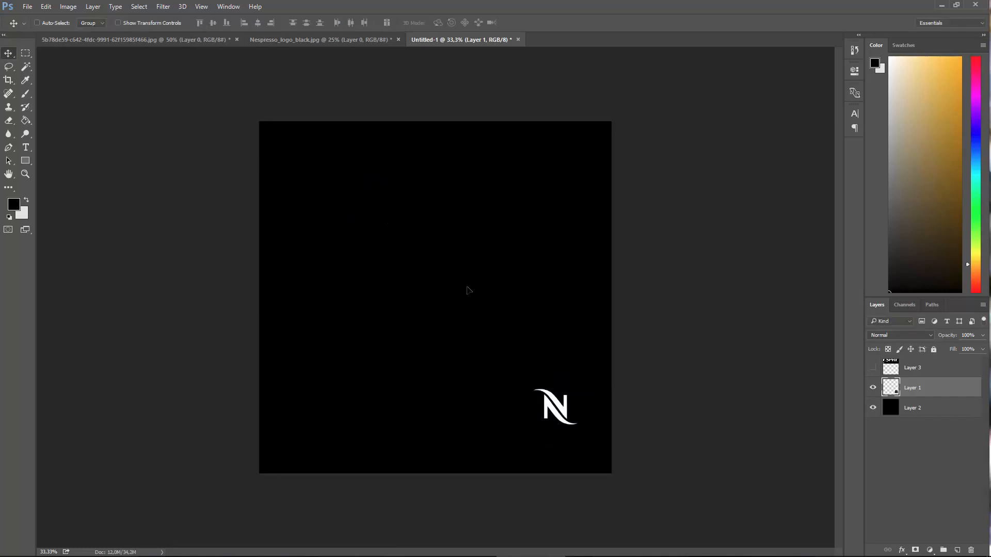
drag(554, 400, 434, 295)
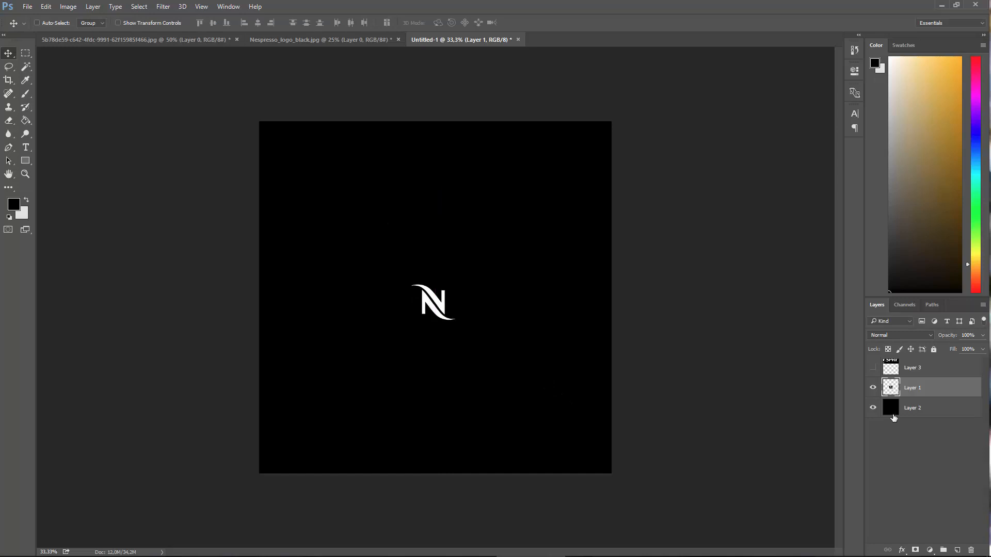
Show the NESPRESSO wordmark layer, scale it down to about 17.7%, and centre it just below the N emblem
click(891, 373)
key(ctrl)
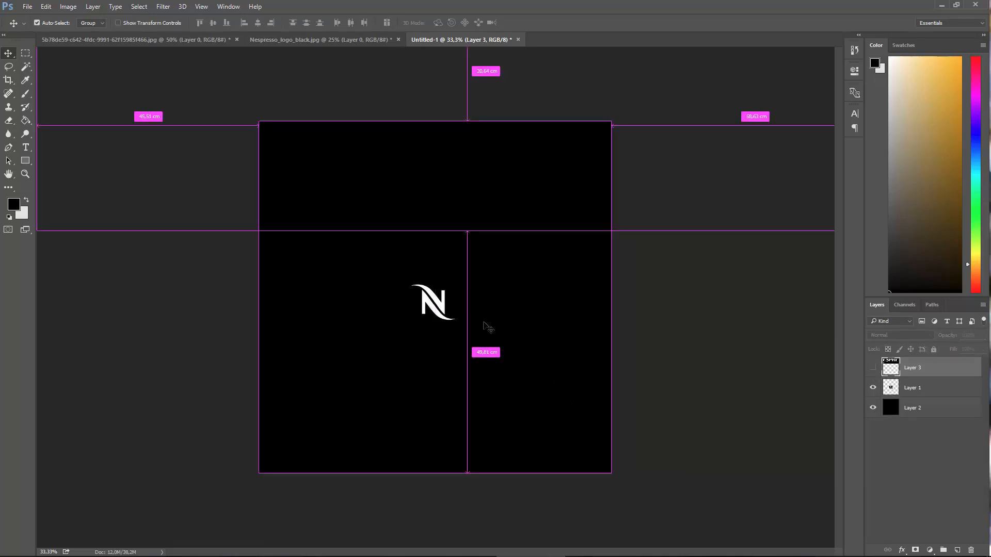
click(872, 369)
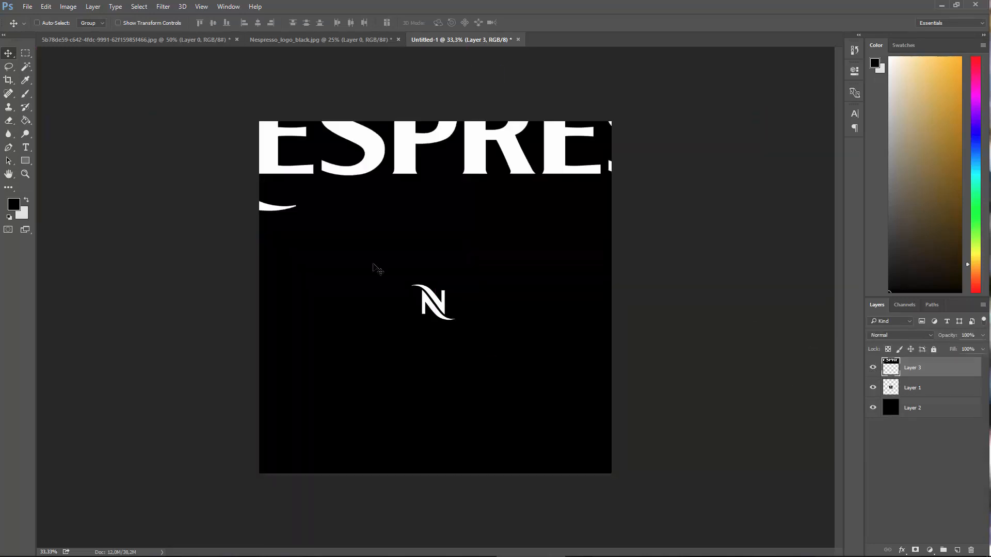
key(ctrl+t)
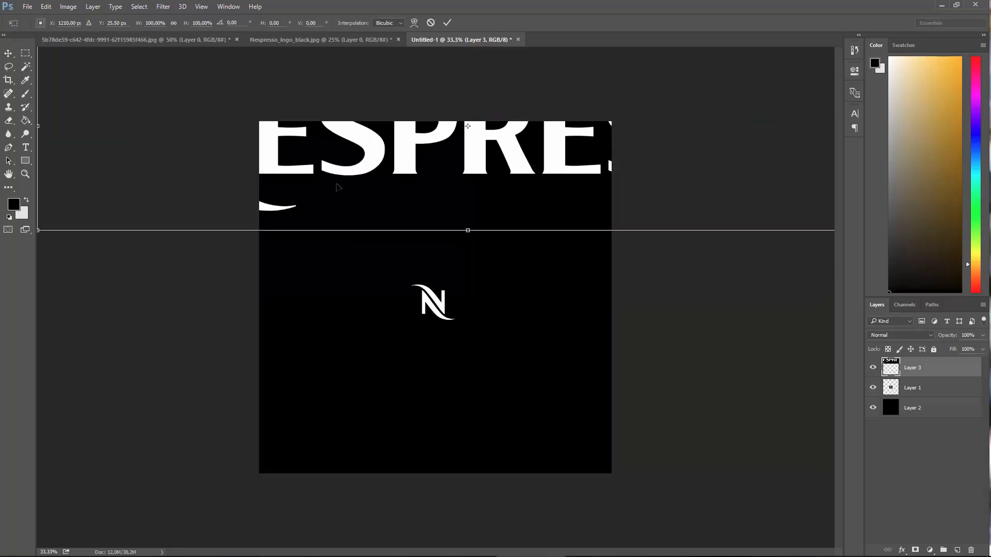
key(ctrl+minus)
key(ctrl+minus)
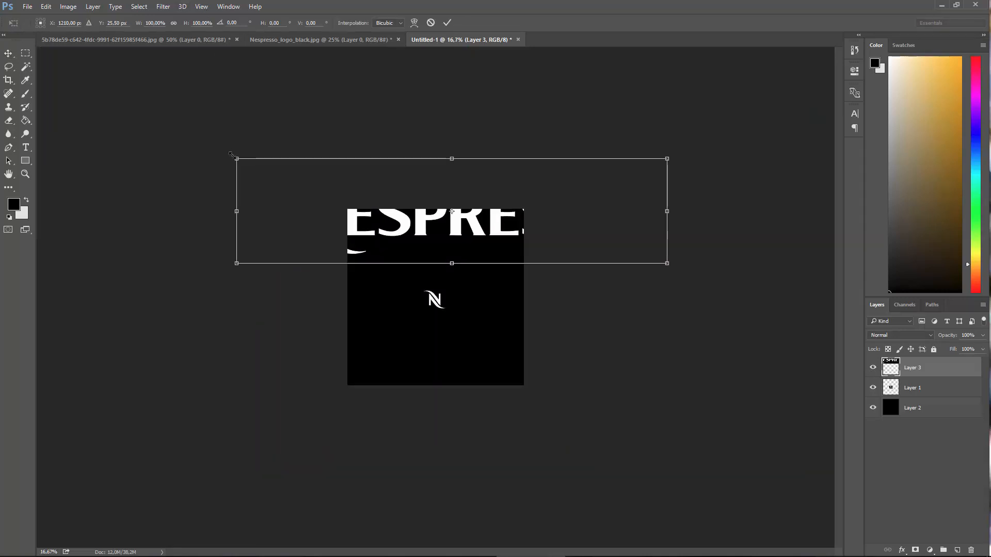
drag(231, 154, 563, 378)
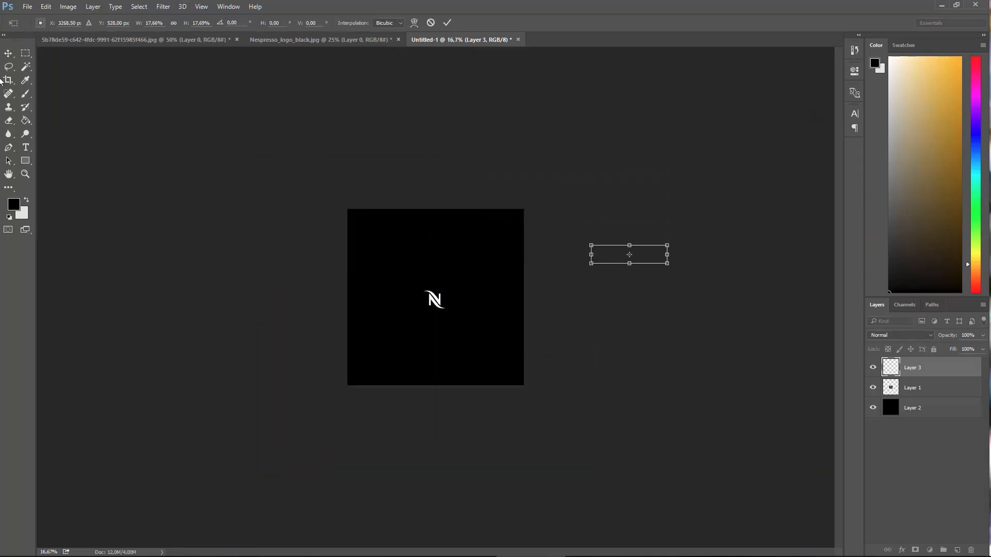
click(8, 53)
click(440, 273)
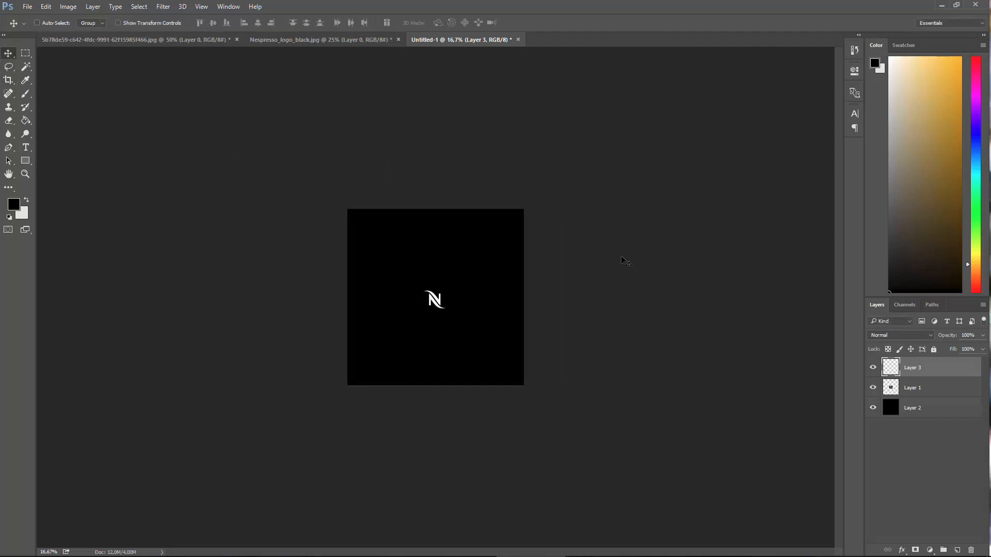
drag(623, 260, 429, 326)
key(ctrl)
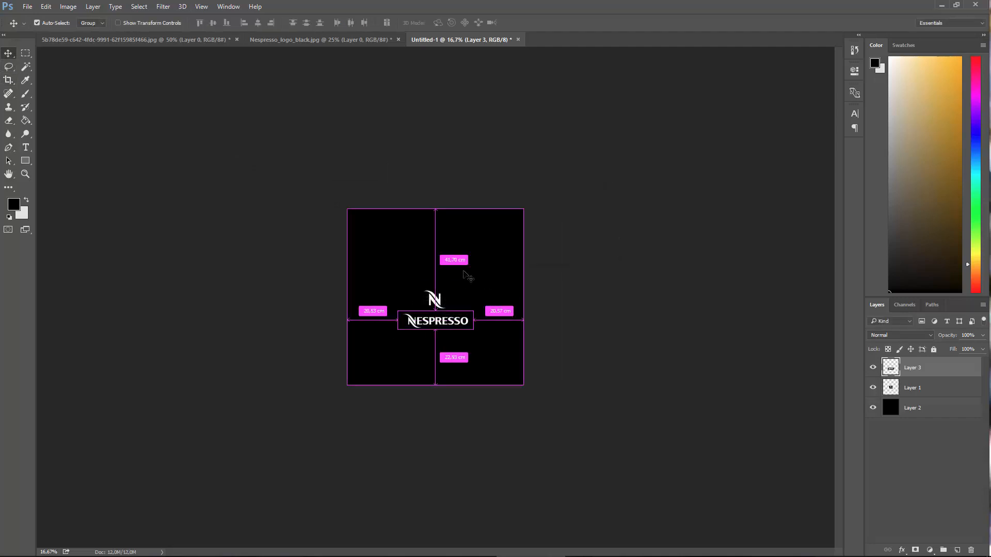
Check the Download.jpg reference photo of the coloured capsules in the photo viewer and return to the logo document
key(ctrl+plus)
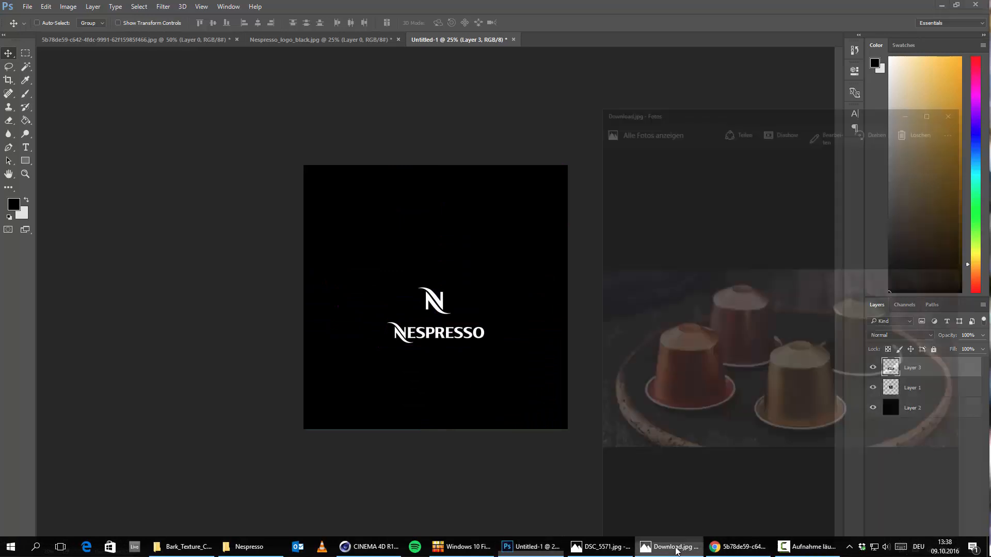
click(677, 550)
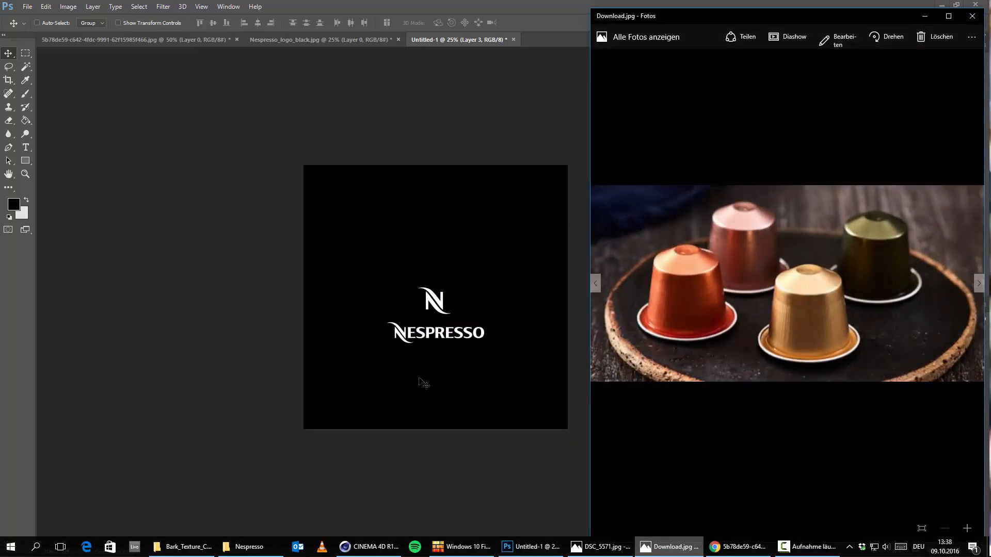
click(926, 18)
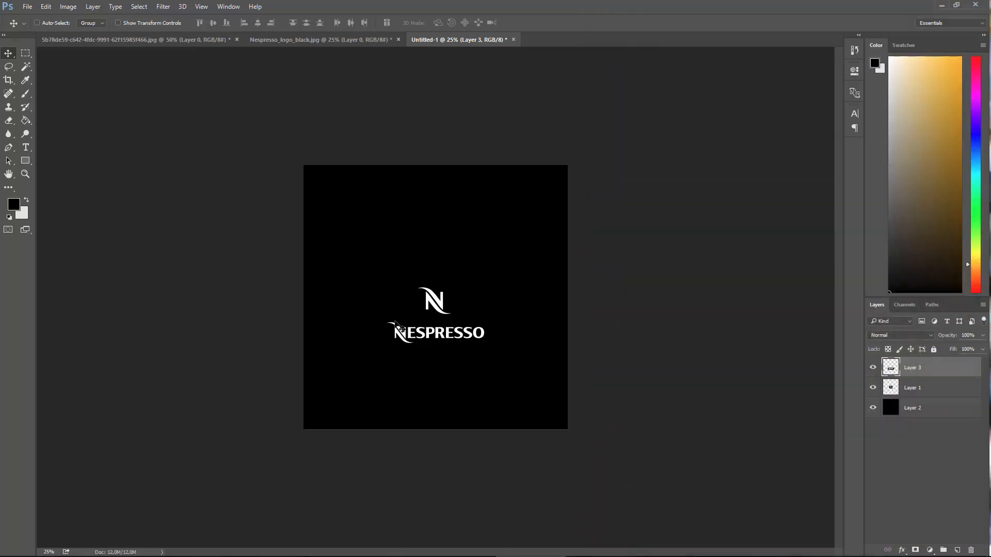
Delete the swooshed N from the wordmark layer so only ESPRESSO is left, and clear the selection
key(ctrl+plus)
key(ctrl+plus)
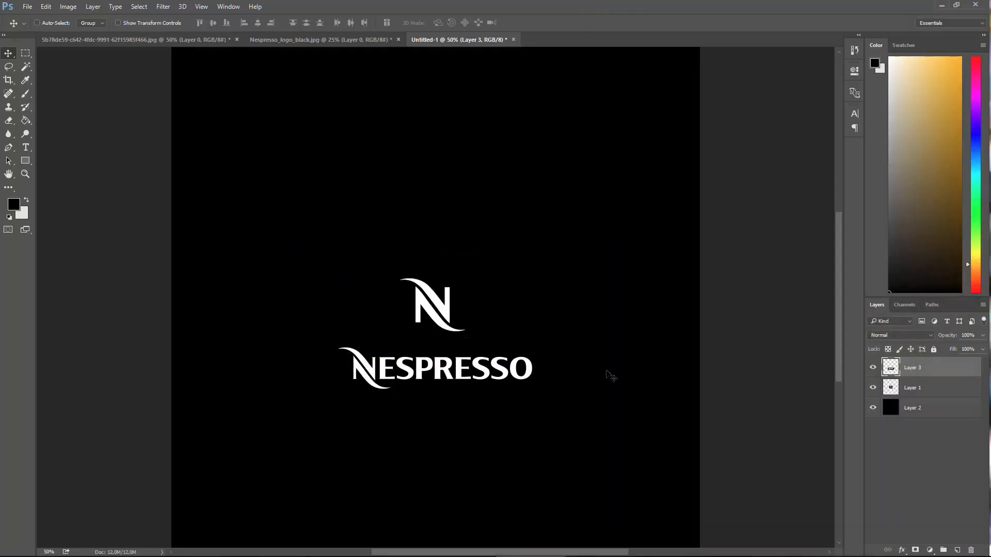
key(ctrl+plus)
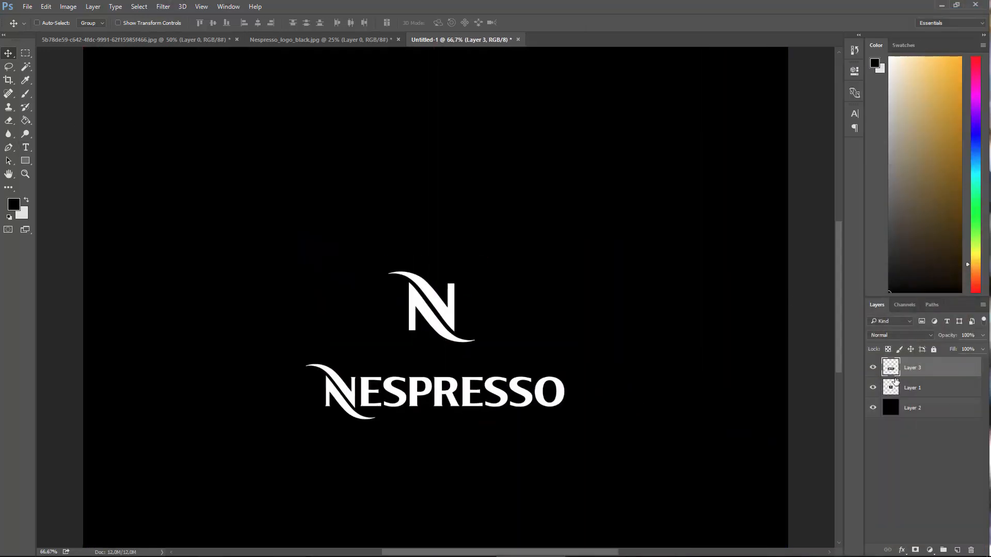
click(872, 368)
click(872, 368)
click(22, 69)
click(26, 53)
drag(282, 338, 398, 411)
key(Delete)
key(ctrl+d)
key(Delete)
key(ctrl+d)
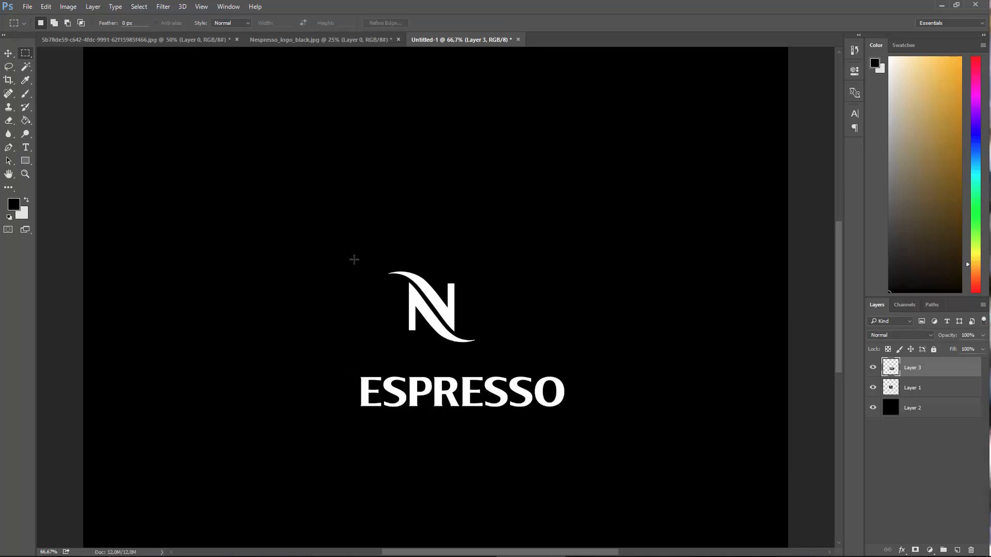
Examine the embossed lid pattern in the DSC_5571.jpg reference photo and return to the logo document
key(ctrl+minus)
click(599, 547)
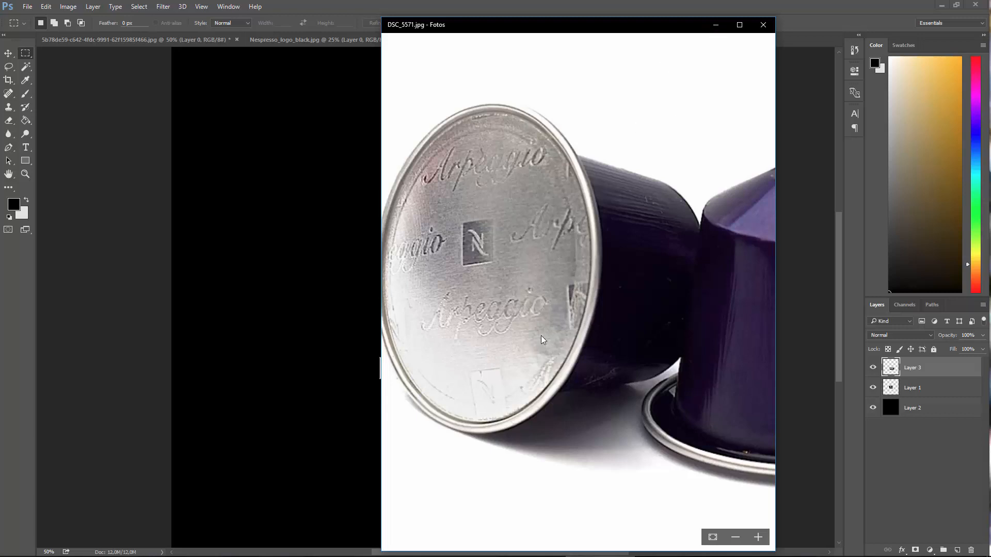
click(715, 25)
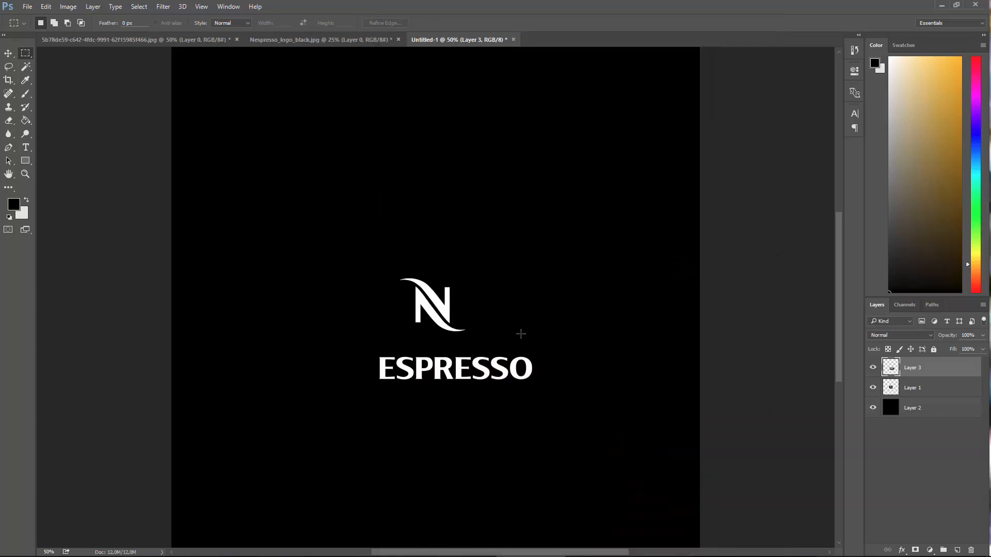
Move the ESPRESSO text to the right of the N emblem and nudge it down to align with the emblem's vertical middle
click(8, 53)
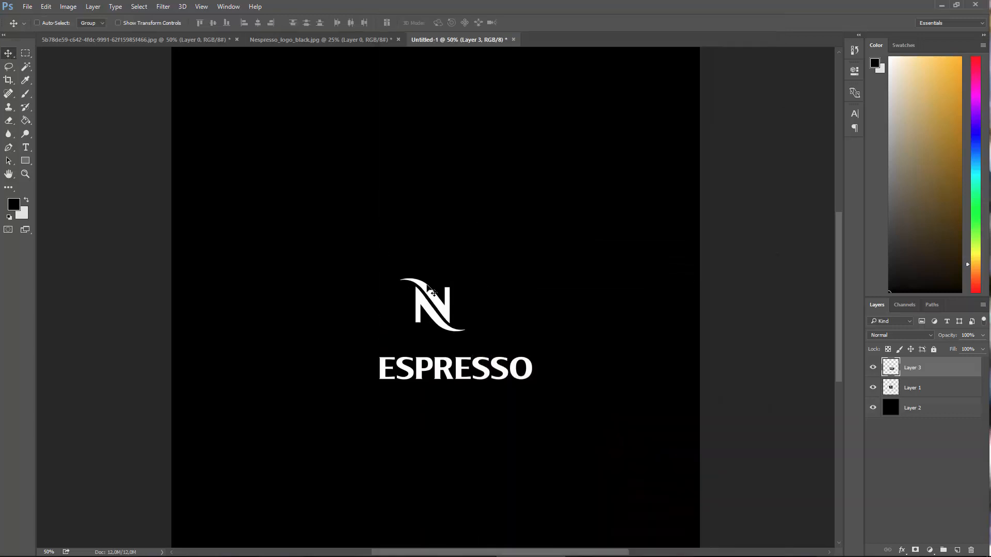
drag(410, 291, 550, 224)
key(Down)
key(Down)
key(Down)
key(Down)
key(Down)
key(Down)
key(Down)
key(Down)
key(Down)
key(Down)
key(Down)
key(Down)
key(Down)
key(Down)
key(Down)
key(Down)
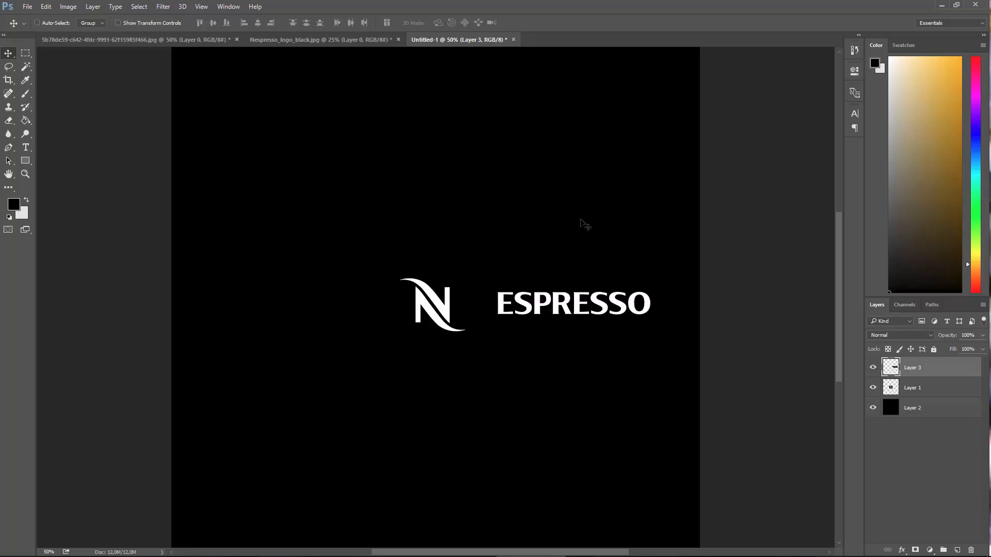
Duplicate the ESPRESSO layer and place the copy to the left of the N emblem
key(ctrl)
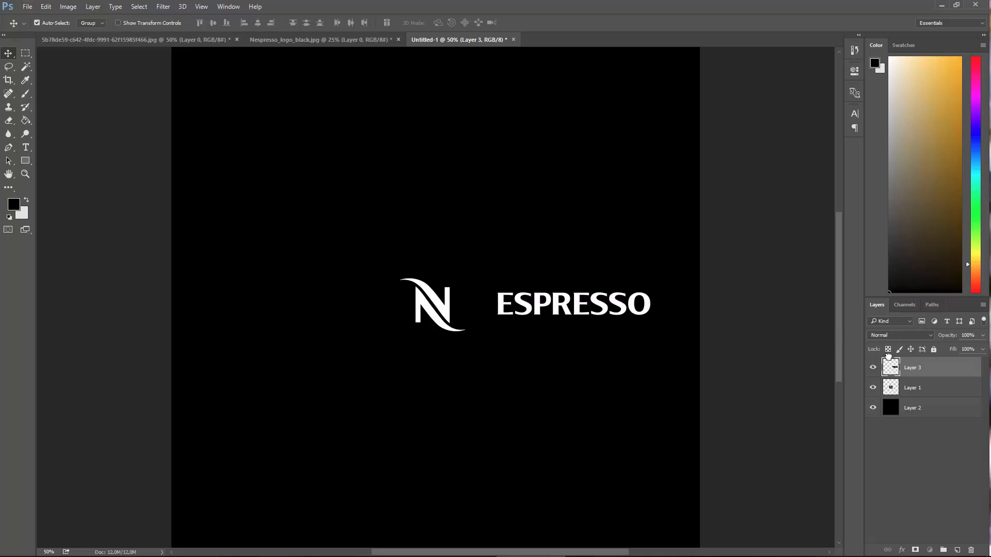
key(ctrl+j)
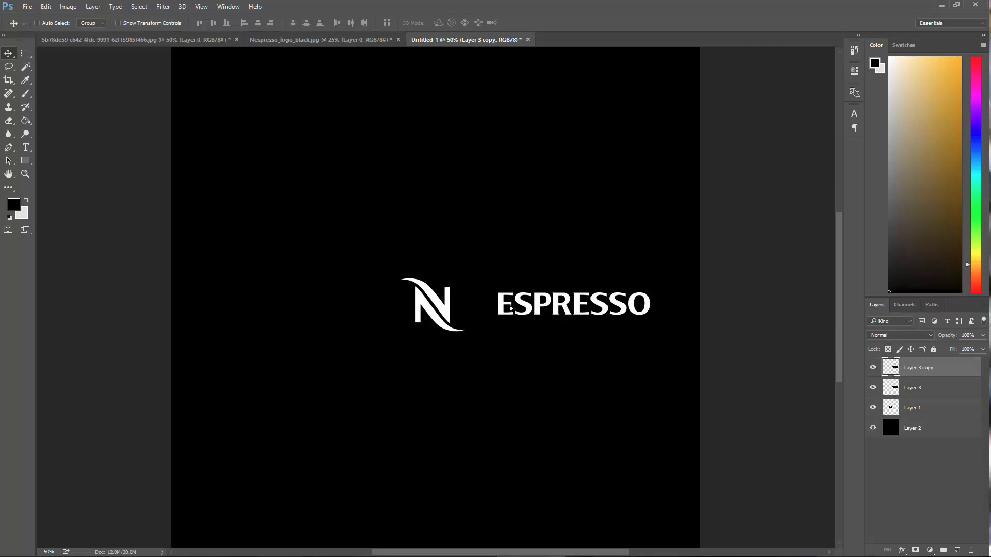
drag(510, 308, 219, 304)
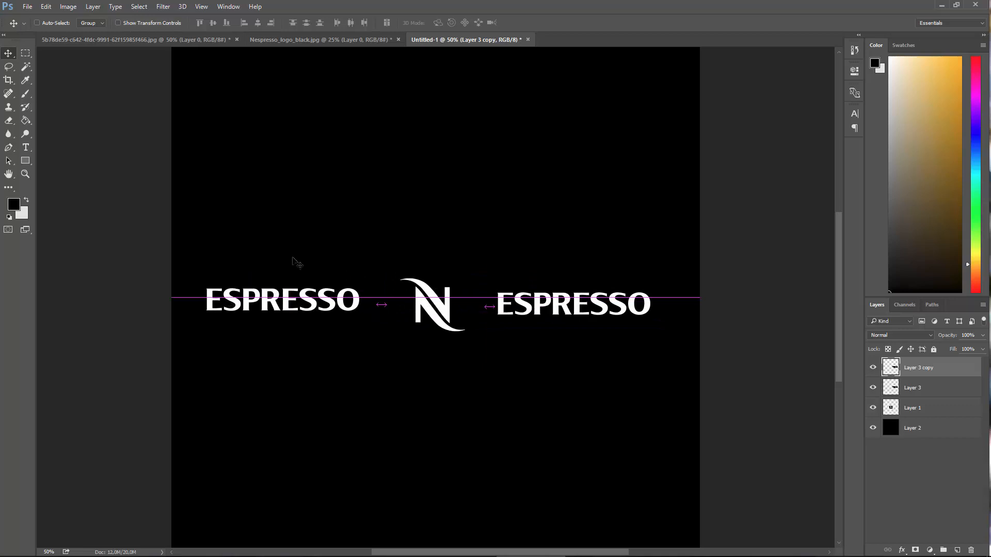
Nudge the ESPRESSO copy down into line with the original text and right until both gaps to the emblem match
key(Down)
key(Down)
key(Down)
key(Down)
key(Down)
key(Down)
key(Down)
key(Down)
key(Down)
key(Down)
key(Down)
key(Down)
key(Right)
key(Right)
key(Right)
key(Right)
key(Right)
key(Right)
key(Right)
key(Right)
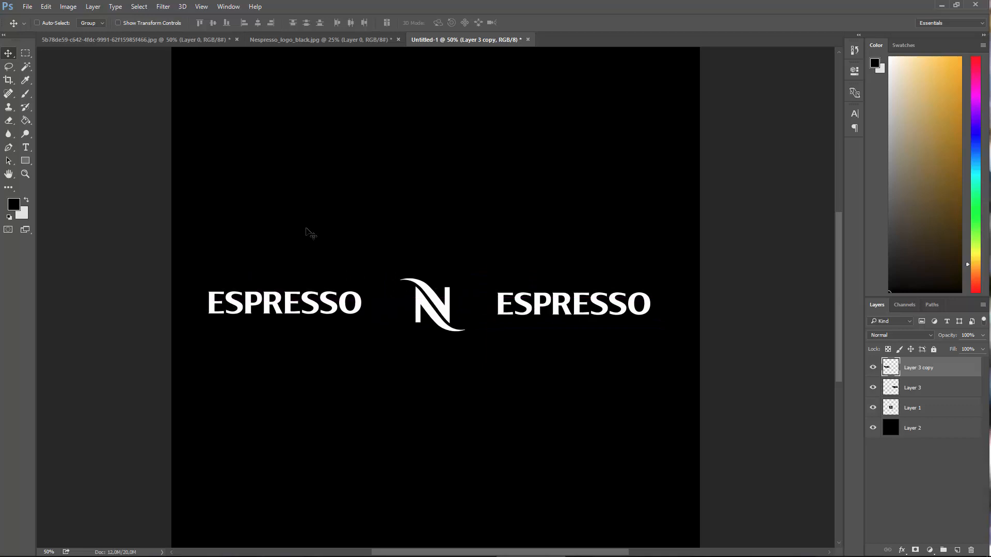
key(Right)
key(Right)
key(Right)
key(Right)
key(Right)
key(Right)
key(Right)
key(Right)
key(Right)
key(Right)
key(Right)
key(Right)
key(Right)
key(Right)
key(Right)
key(Right)
key(Right)
key(Right)
key(Right)
key(Right)
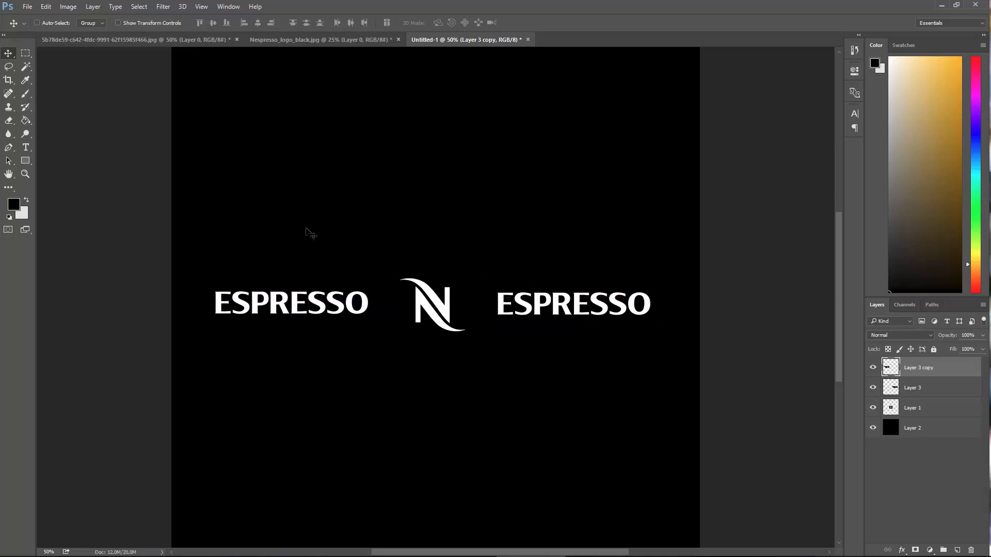
key(Right)
key(Right)
key(Right)
key(Right)
key(Right)
key(Right)
key(Right)
key(Right)
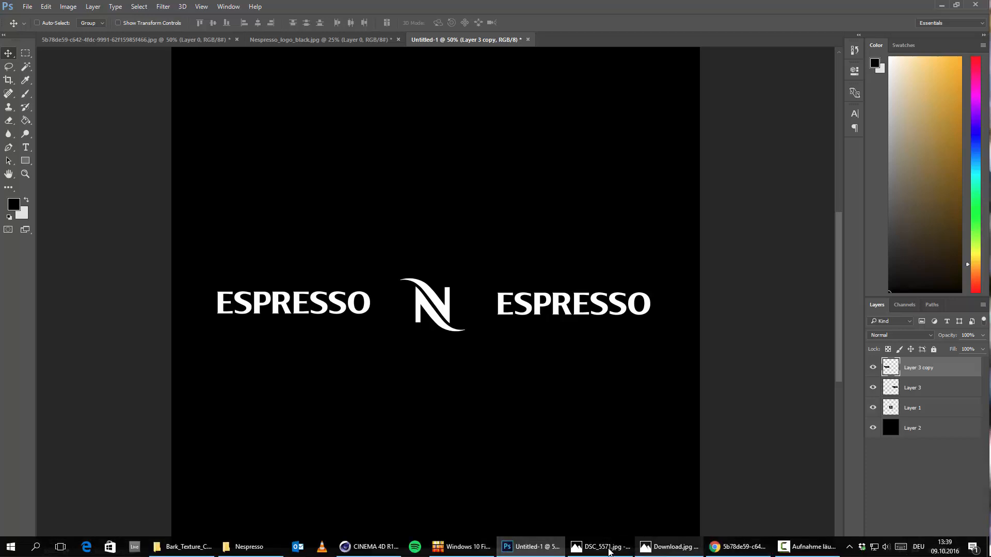
Compare the lettering layout on the capsule lid in the DSC_5571.jpg reference photo
click(608, 550)
click(642, 550)
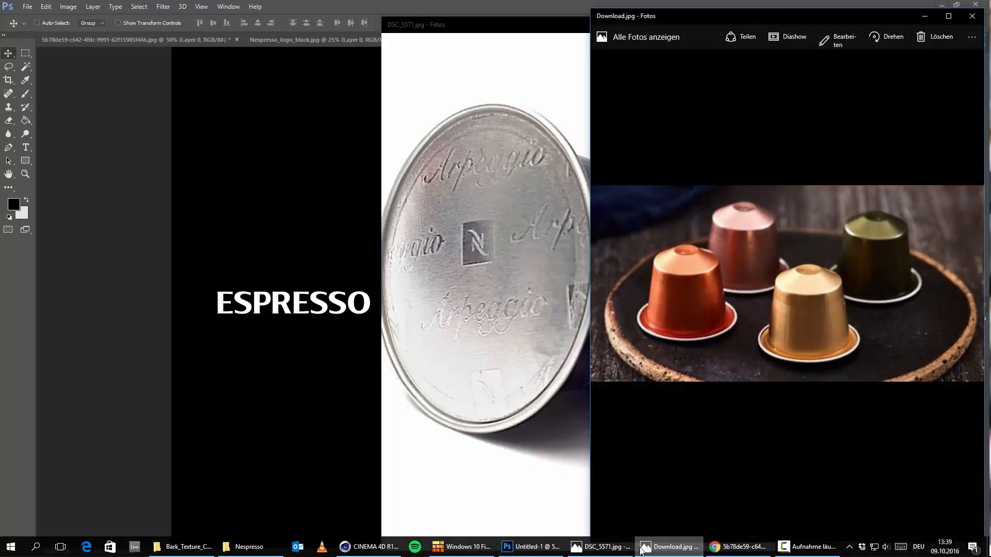
click(642, 550)
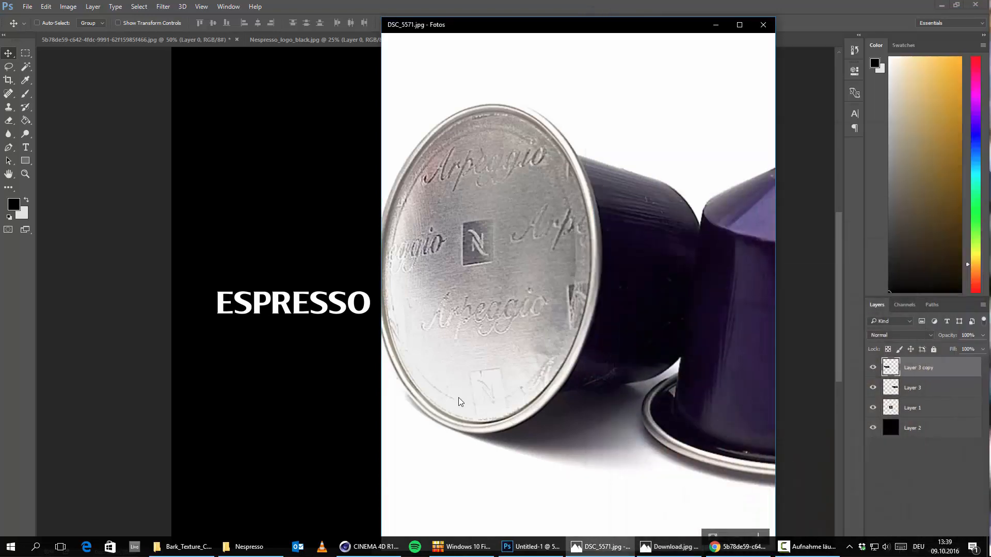
Place one copy of the ESPRESSO text centred below the N emblem and another centred above it
click(717, 31)
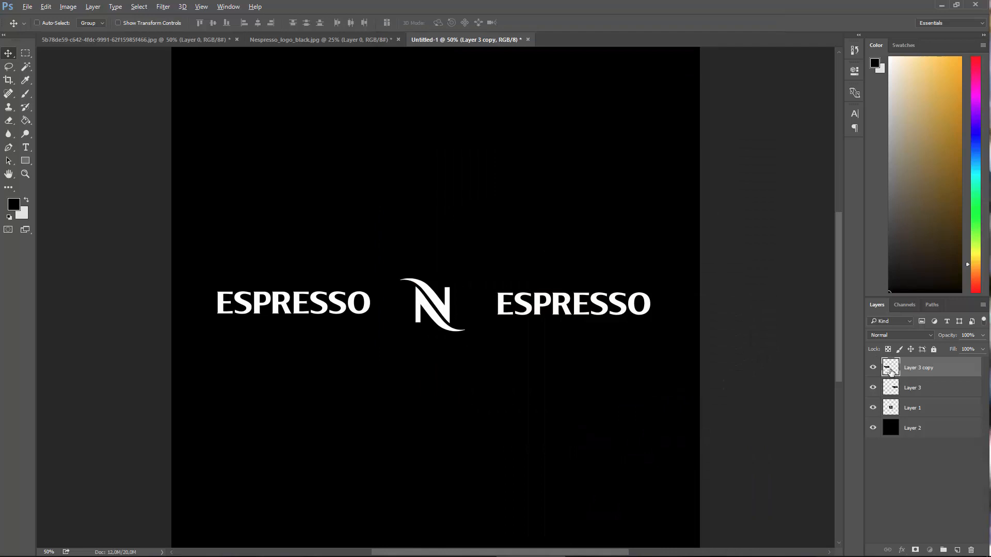
key(ctrl+j)
drag(332, 312, 477, 395)
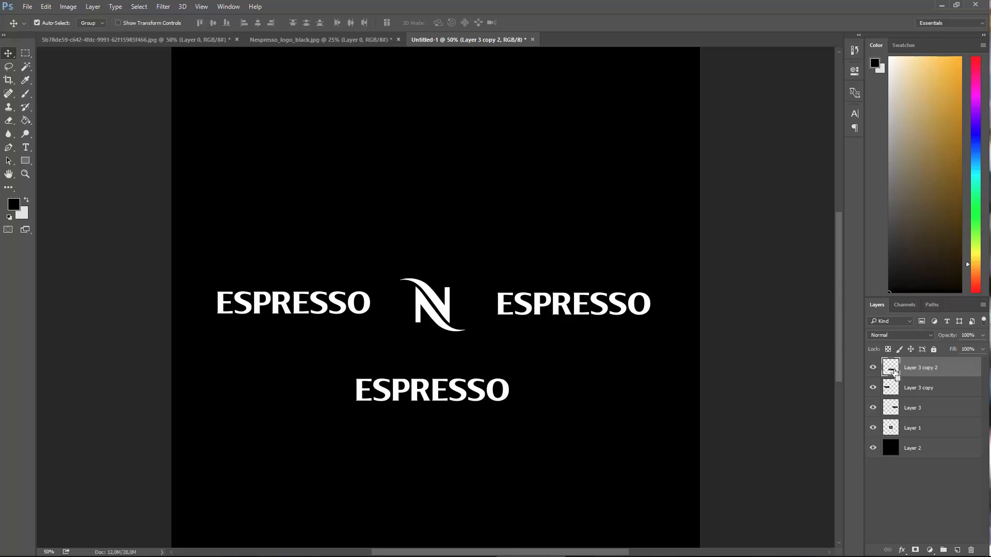
alt+drag(426, 396, 426, 223)
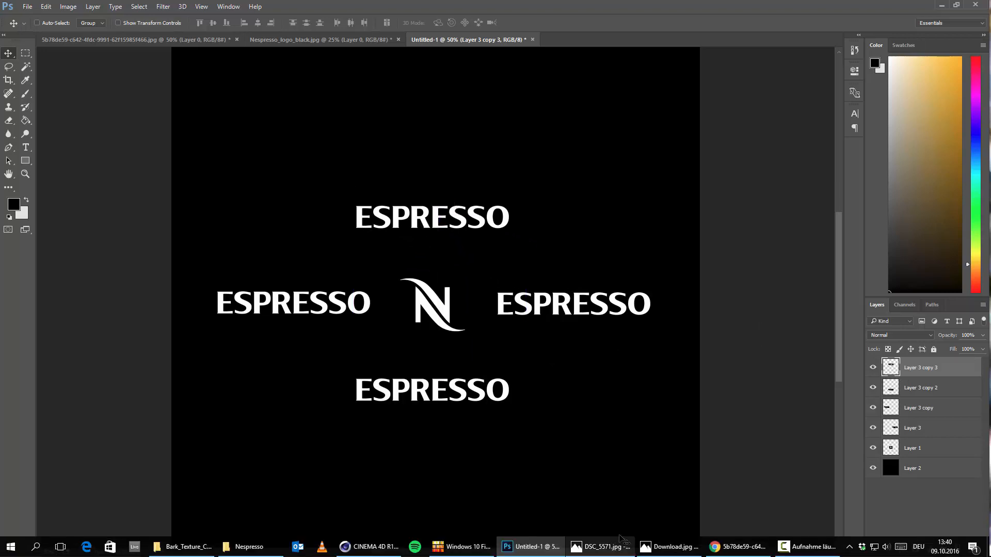
Check the lid layout in the DSC_5571.jpg reference photo and place a copy of the N emblem centred below the lower ESPRESSO text
click(601, 547)
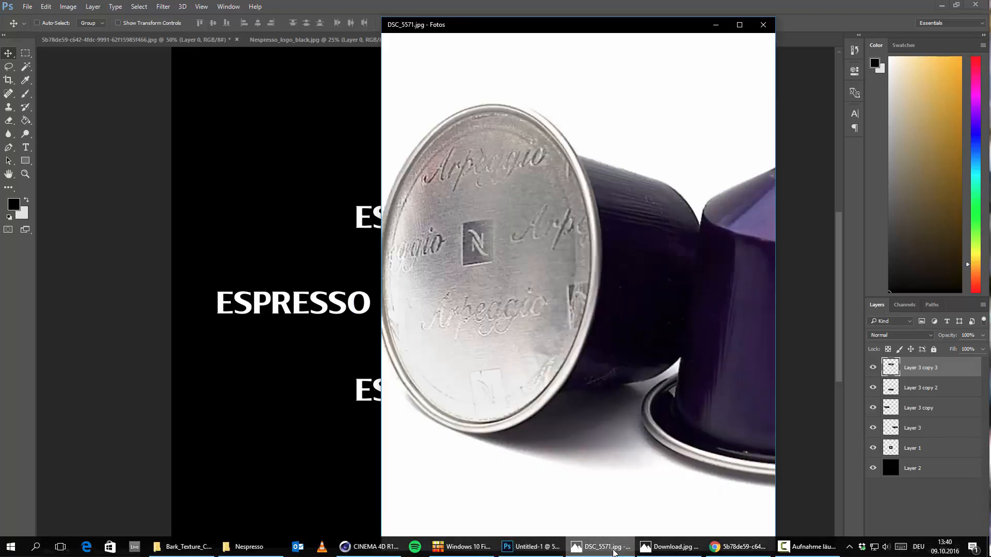
click(613, 550)
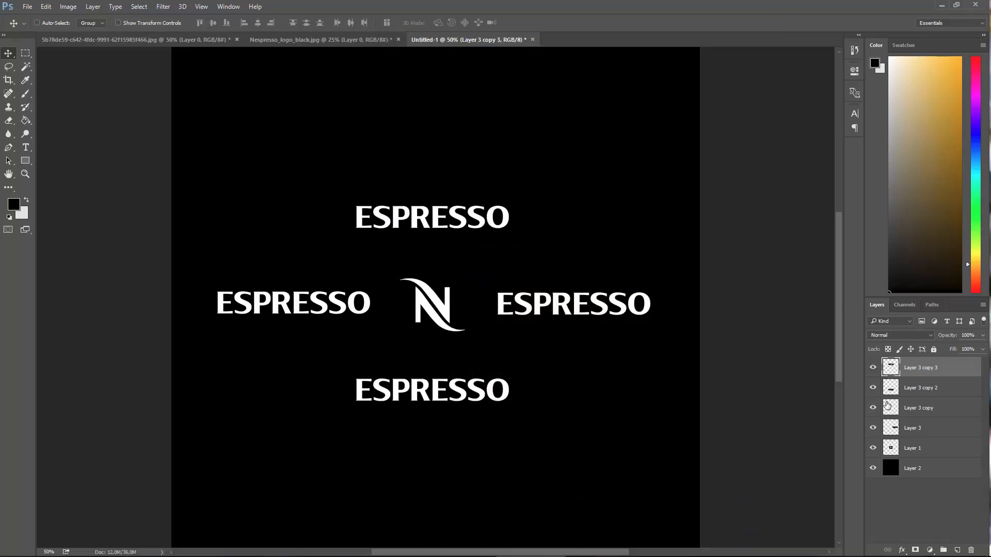
click(888, 449)
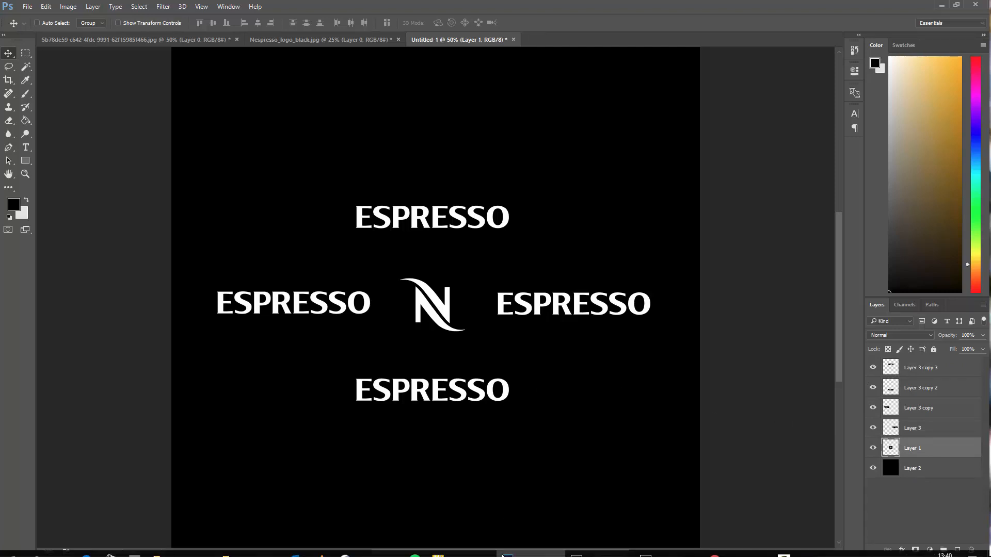
click(620, 553)
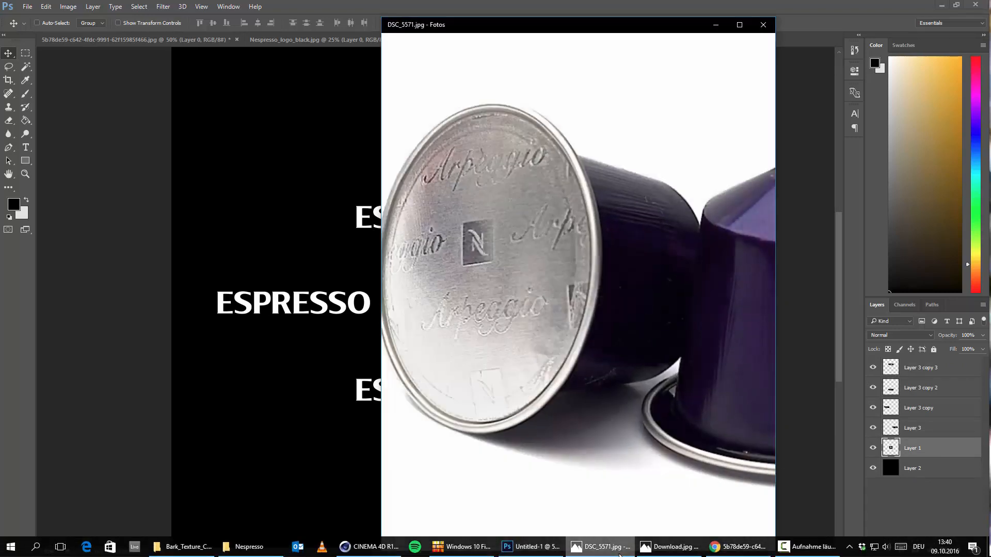
click(619, 553)
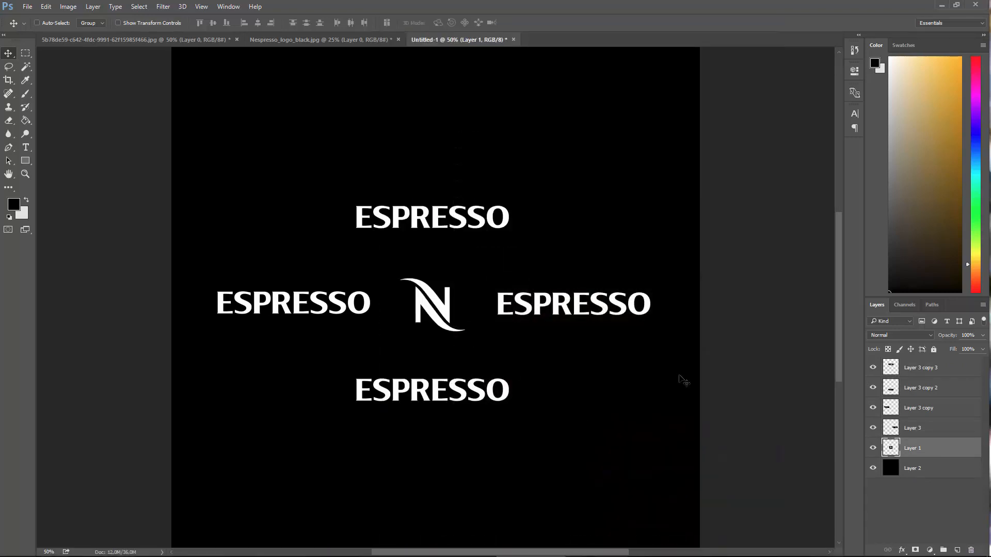
alt+drag(431, 305, 447, 456)
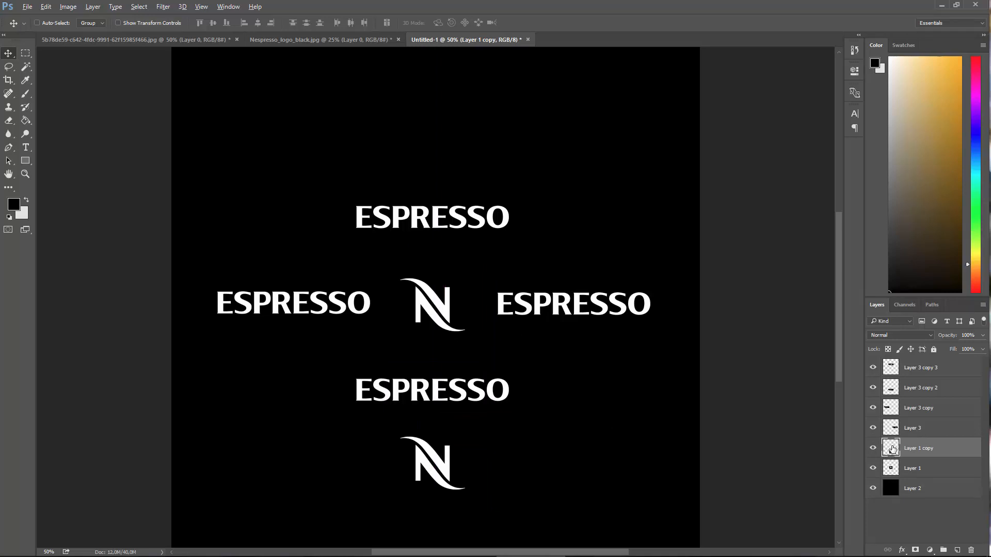
Duplicate the N emblem twice and place the copies to the right and left of the lower ESPRESSO text
alt+drag(893, 449, 892, 439)
drag(435, 465, 574, 391)
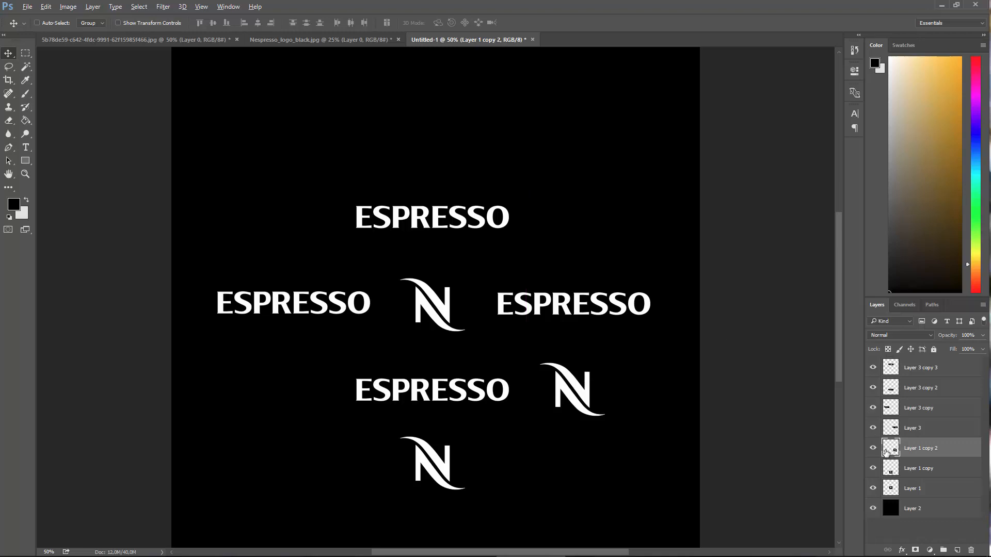
key(ctrl+j)
drag(370, 387, 282, 384)
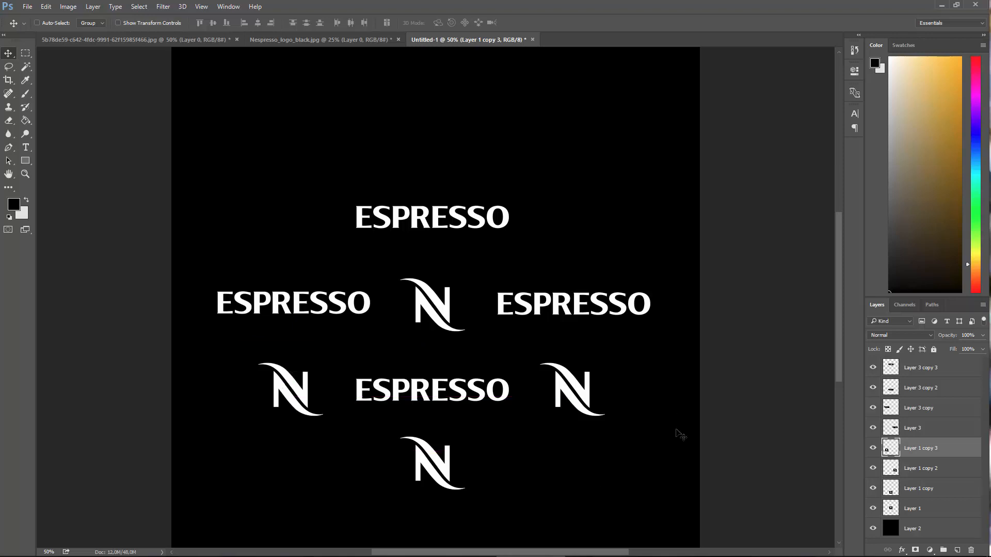
Duplicate the N emblem once more and place the copy centred above the upper ESPRESSO text
alt+drag(888, 452, 882, 450)
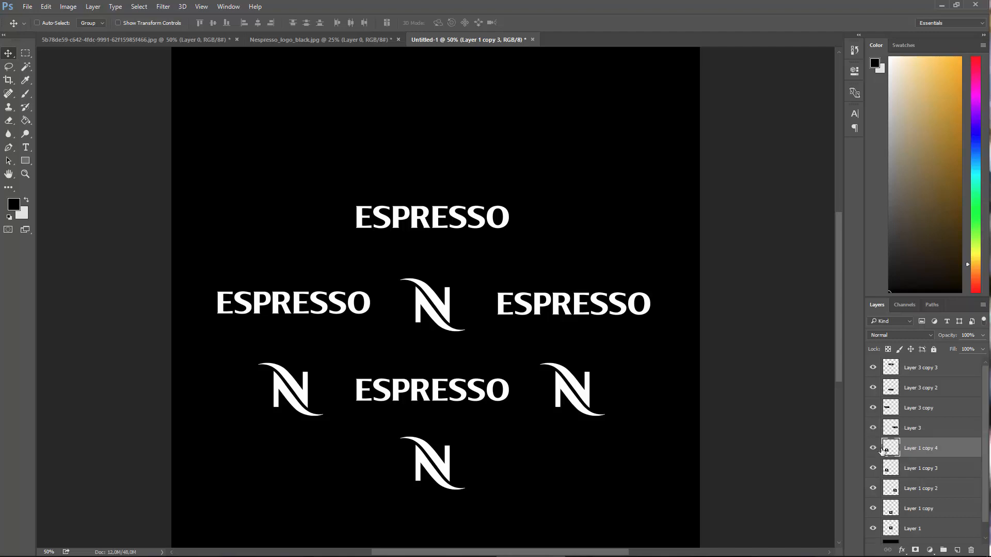
drag(445, 336, 571, 70)
scroll(722, 232, down, 3)
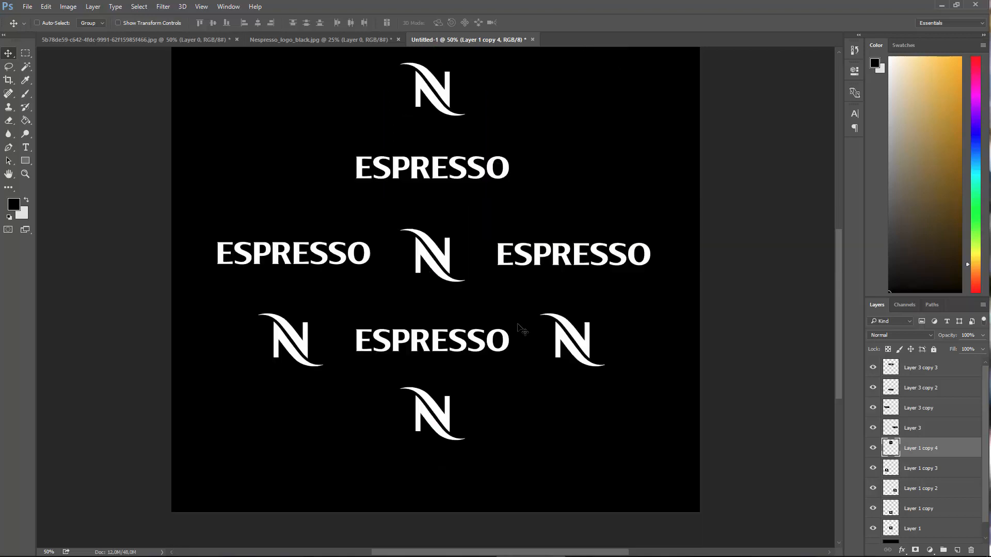
Duplicate the upper ESPRESSO layer and place the copy to the right of the bottom N emblem
click(892, 374)
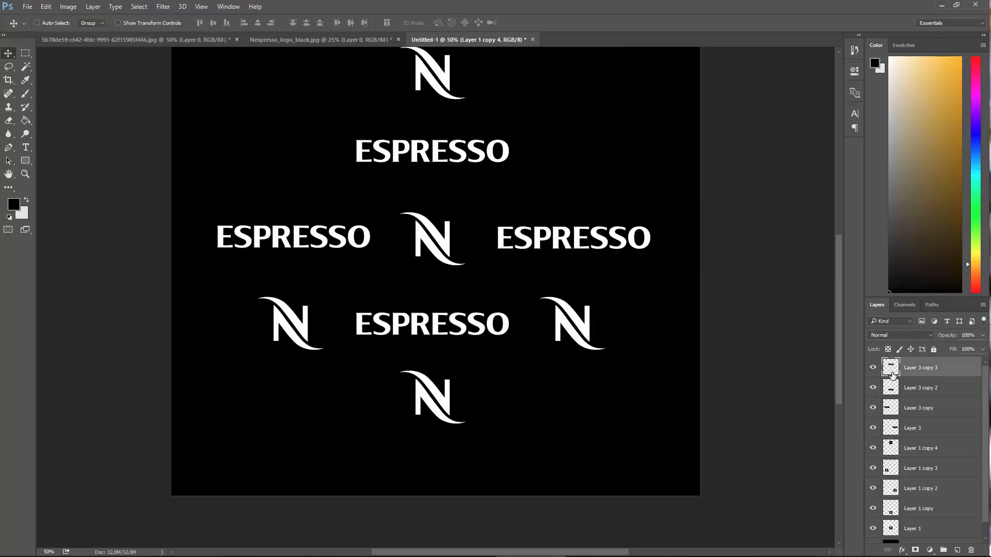
key(ctrl+j)
drag(495, 341, 587, 556)
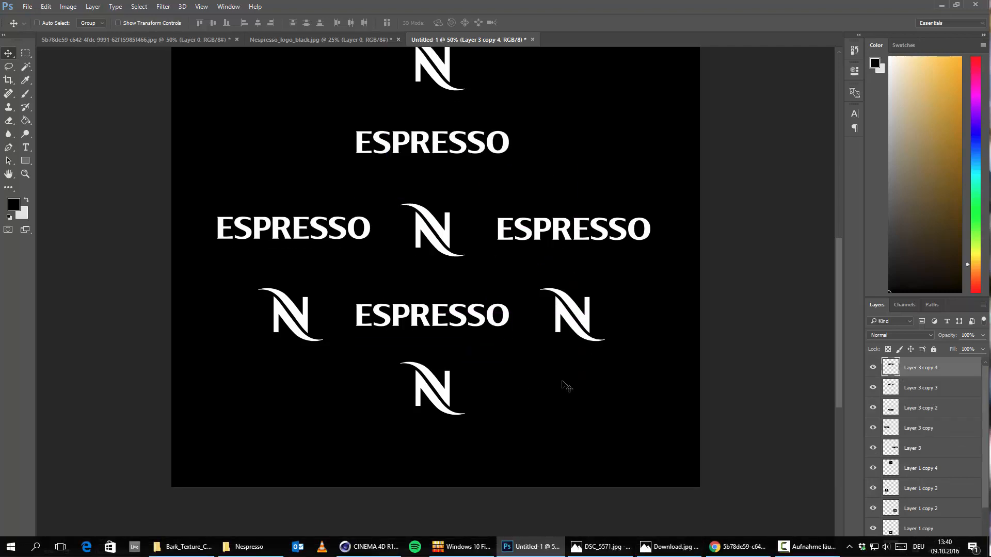
drag(547, 378, 725, 556)
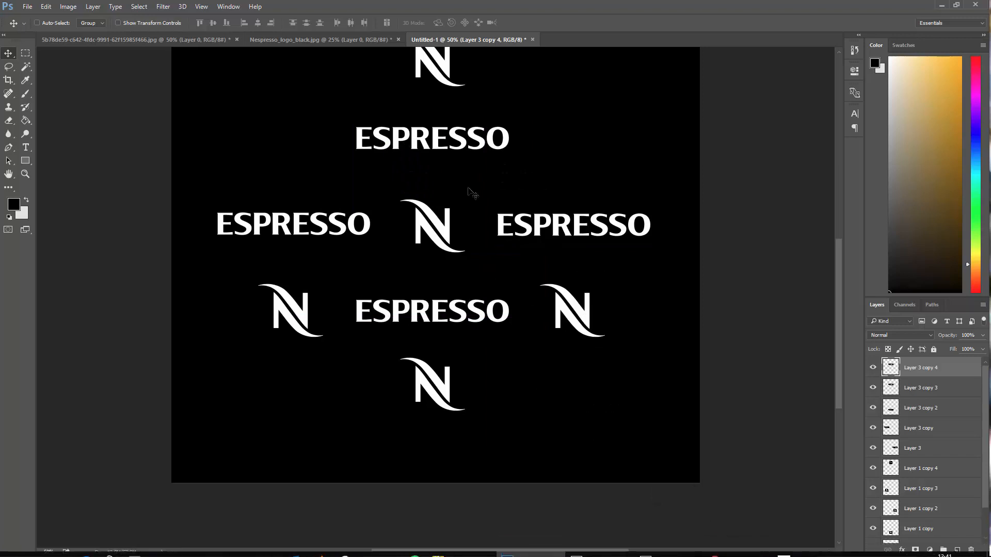
drag(466, 184, 630, 419)
drag(570, 374, 552, 401)
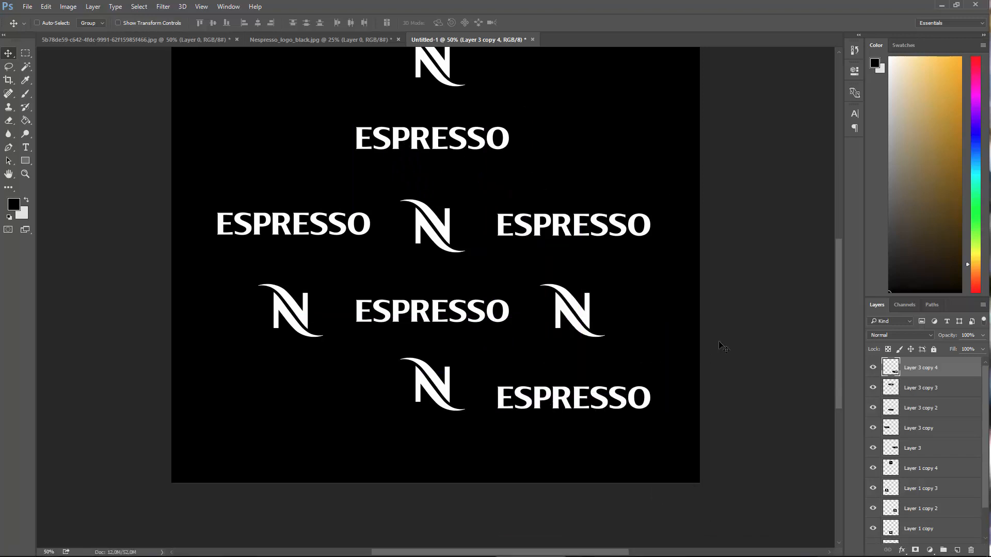
Nudge the new ESPRESSO copy up until it lines up with the middle of the bottom N emblem
key(Up)
key(Up)
key(Up)
key(Up)
key(Up)
key(Up)
key(Up)
key(Up)
key(Up)
key(Up)
key(Up)
key(Up)
key(Up)
key(Up)
key(Up)
key(Up)
key(Up)
key(Up)
key(Up)
key(Up)
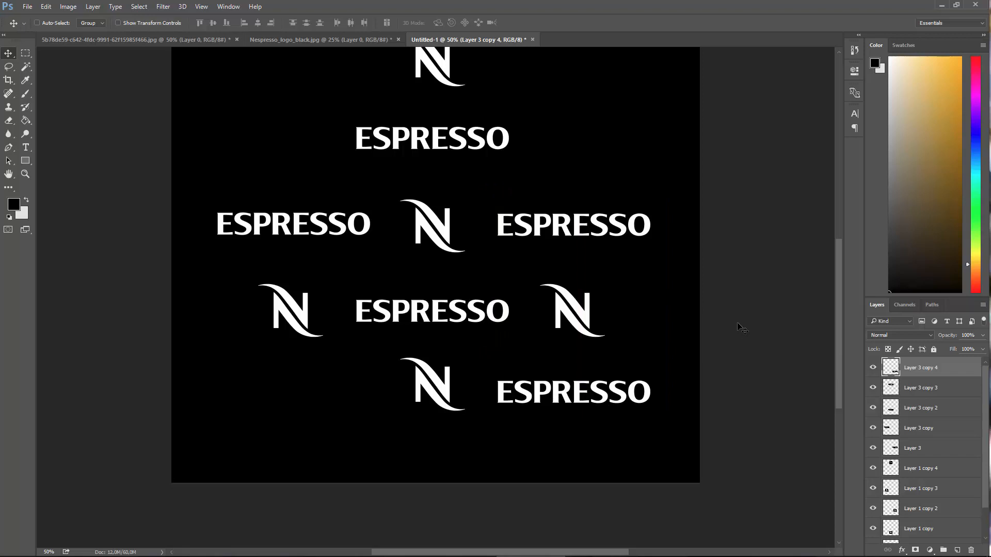
key(Up)
key(Up)
key(Up)
key(Up)
key(Up)
key(Up)
key(Up)
key(Up)
key(Up)
key(Up)
key(Up)
key(Up)
key(Up)
key(Up)
key(Up)
key(Up)
key(Up)
key(Up)
key(Up)
key(Up)
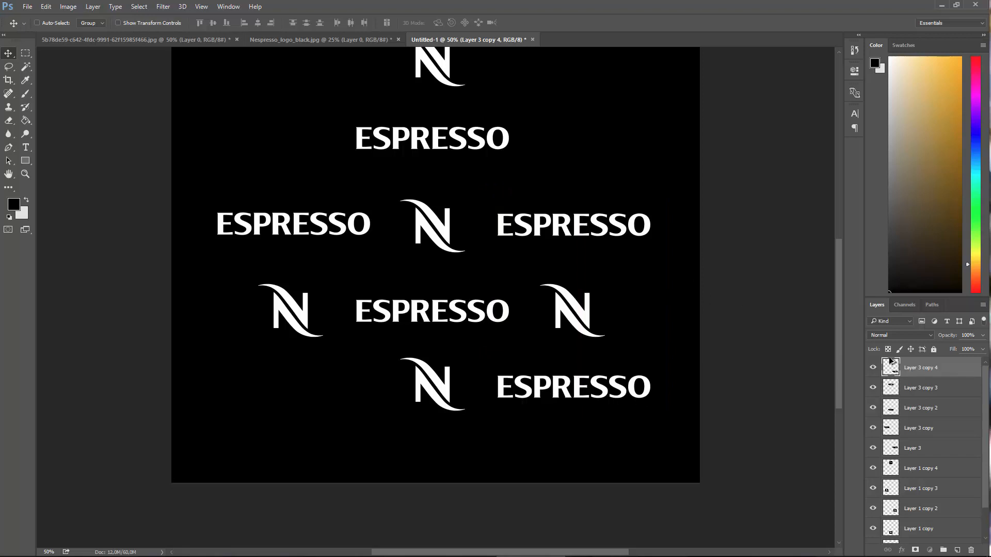
Place ESPRESSO copies to the right and left of the top N emblem and nudge the left one right to even the gaps
scroll(533, 354, up, 2)
alt+drag(532, 445, 253, 119)
key(ctrl+j)
key(Right)
key(Right)
key(Right)
key(Right)
key(Right)
key(Right)
key(Right)
key(Right)
key(Right)
key(Right)
key(Right)
key(Right)
key(Right)
key(Right)
key(Right)
key(Right)
key(Right)
key(Right)
key(Right)
key(Right)
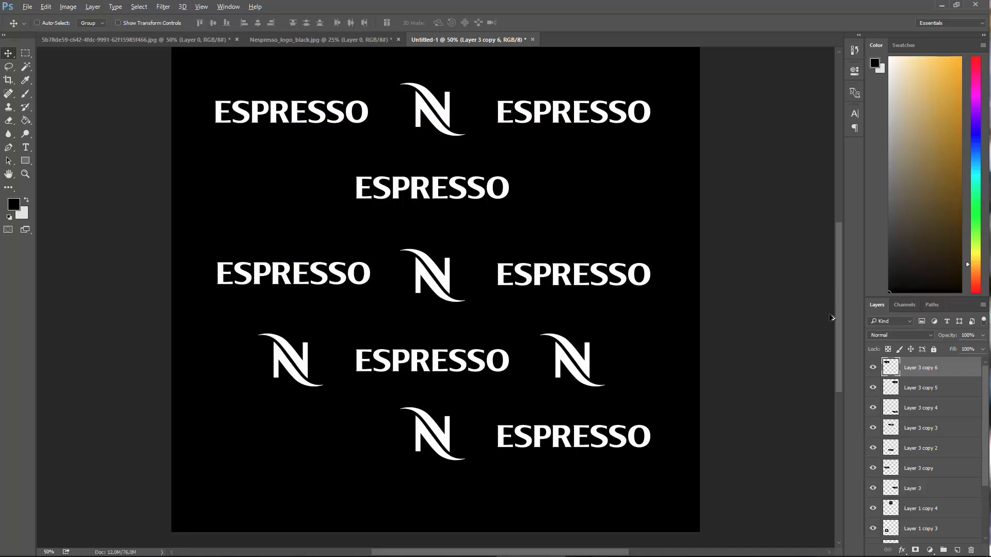
Place an ESPRESSO copy to the left of the bottom N emblem and fine-tune its horizontal position to match the opposite gap
drag(242, 119, 256, 439)
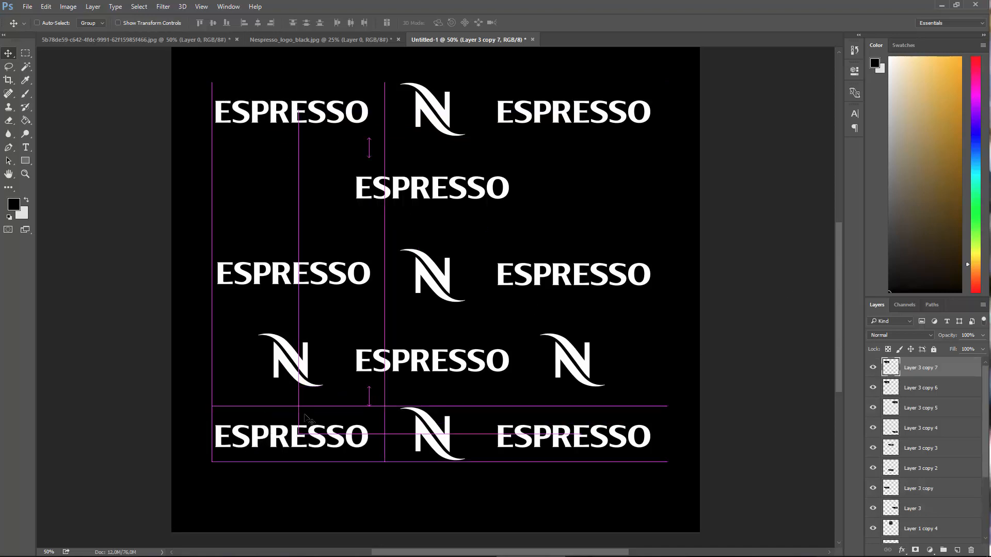
key(Right)
key(Right)
key(Right)
key(Right)
key(Right)
key(Right)
key(Right)
key(Right)
key(Right)
key(Right)
key(Right)
key(Right)
key(Right)
key(Right)
key(Right)
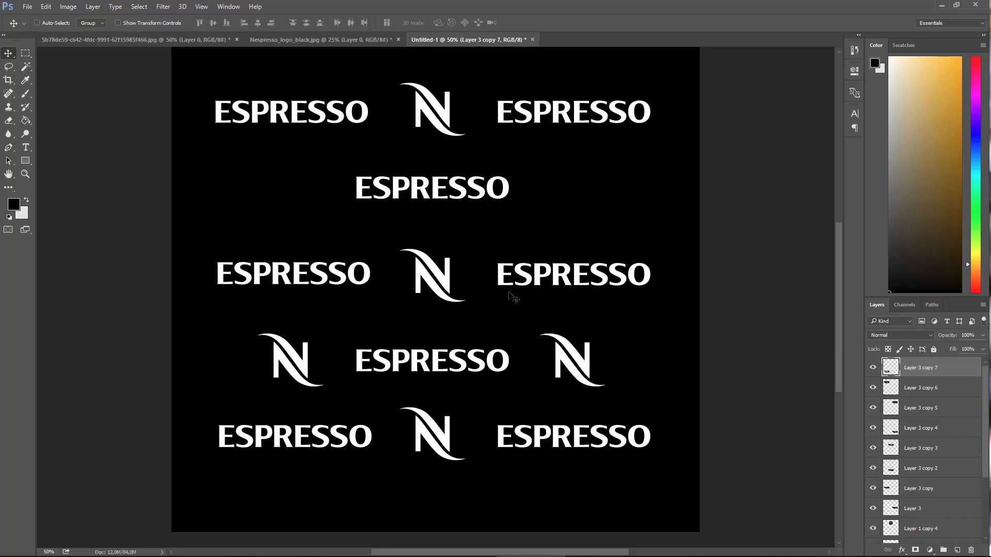
key(Left)
key(Left)
key(Left)
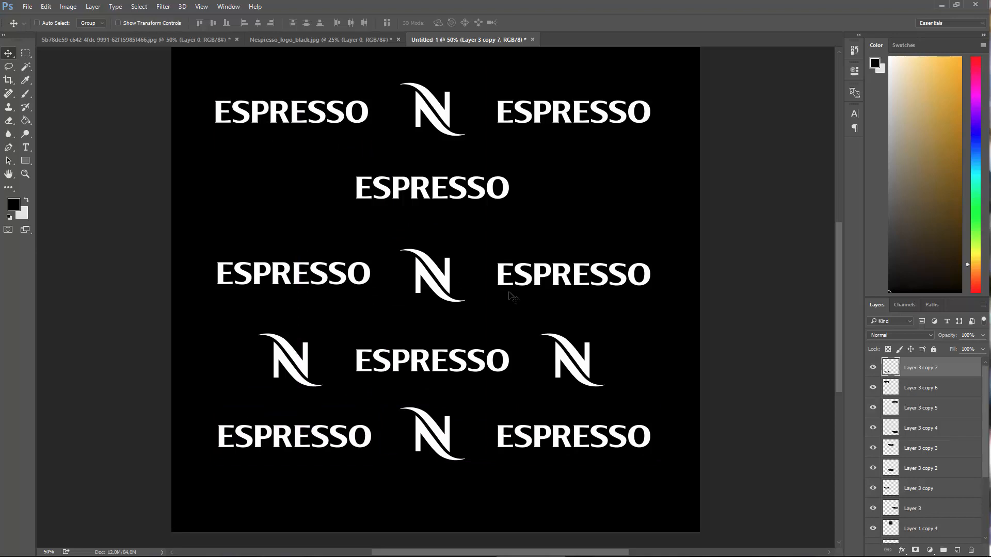
Scale all the lettering and emblem layers together to about 109% and move them back to the middle of the black canvas
scroll(463, 299, up, 3)
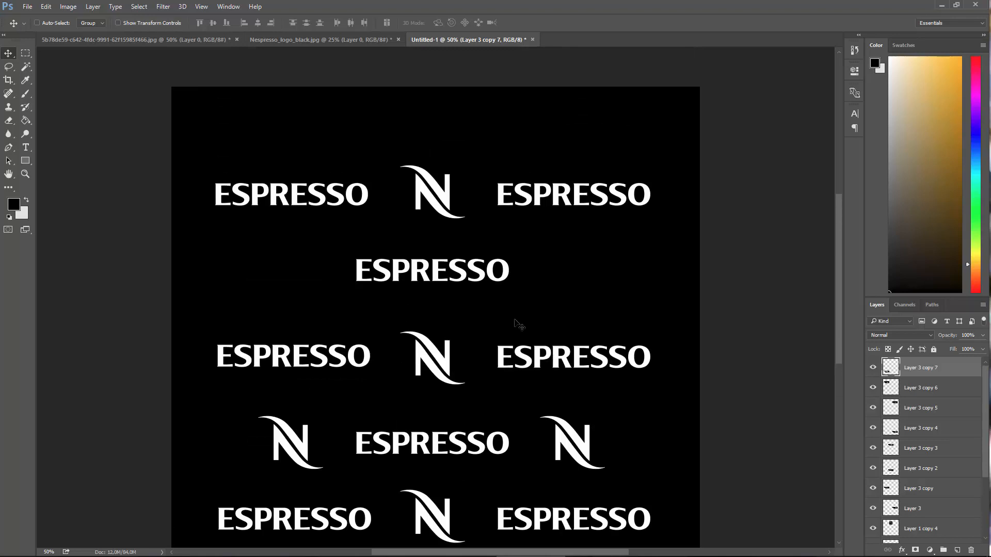
scroll(442, 232, down, 3)
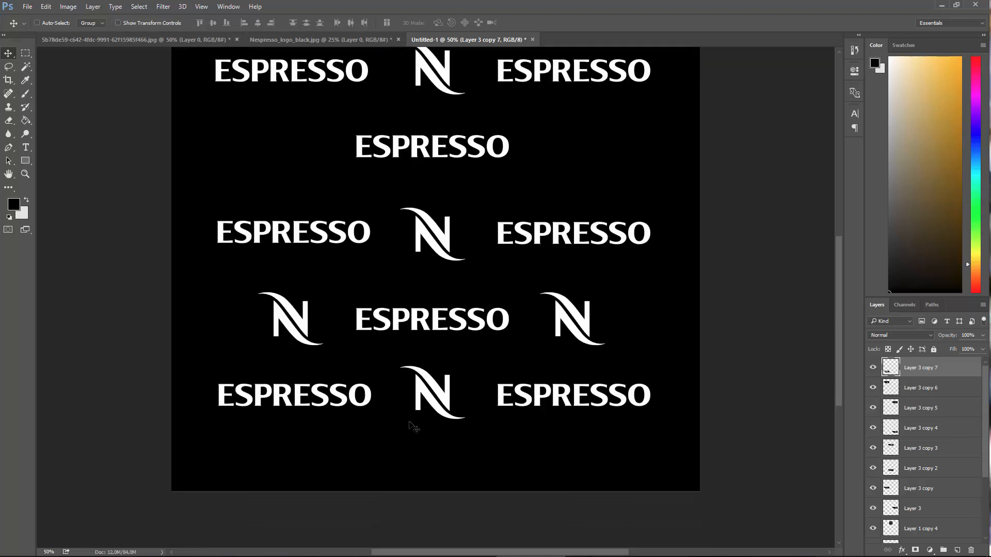
scroll(525, 225, up, 2)
scroll(910, 442, down, 3)
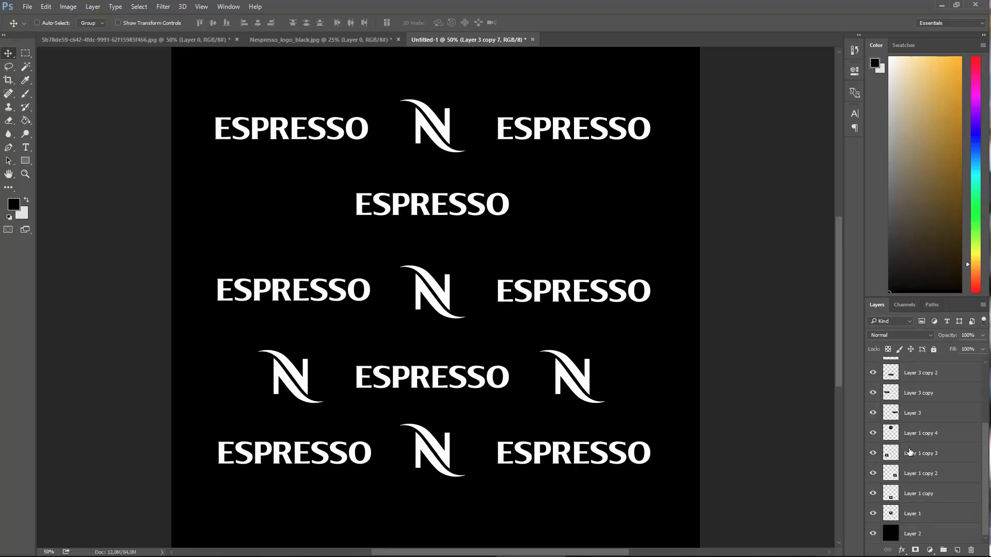
shift+click(894, 515)
key(ctrl+t)
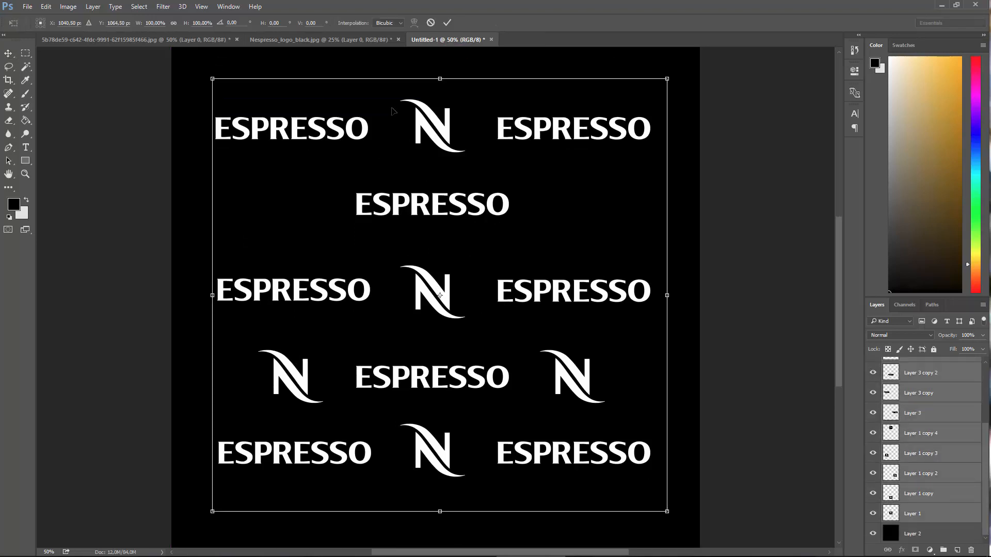
scroll(198, 112, up, 1)
drag(208, 92, 166, 51)
click(8, 54)
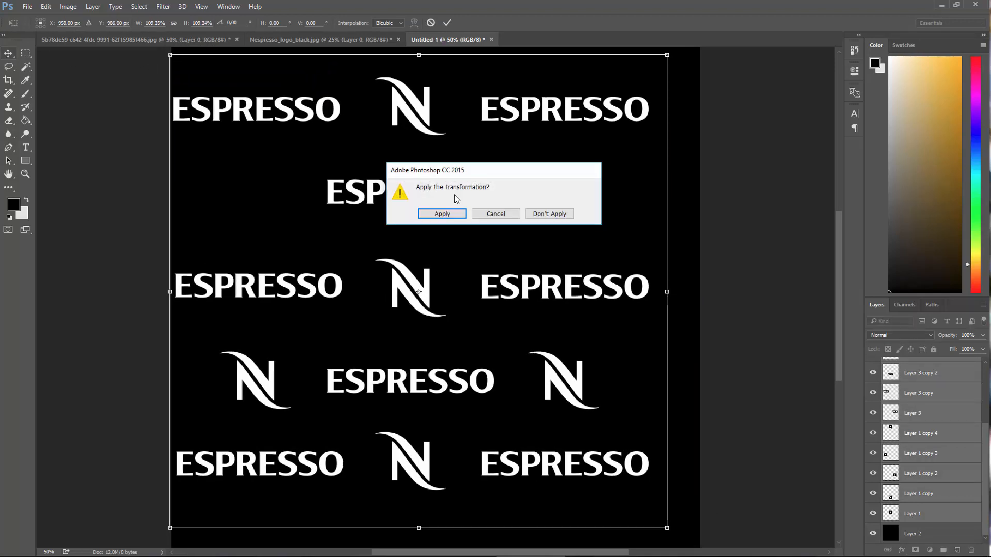
click(441, 213)
drag(417, 128, 439, 139)
key(ctrl+minus)
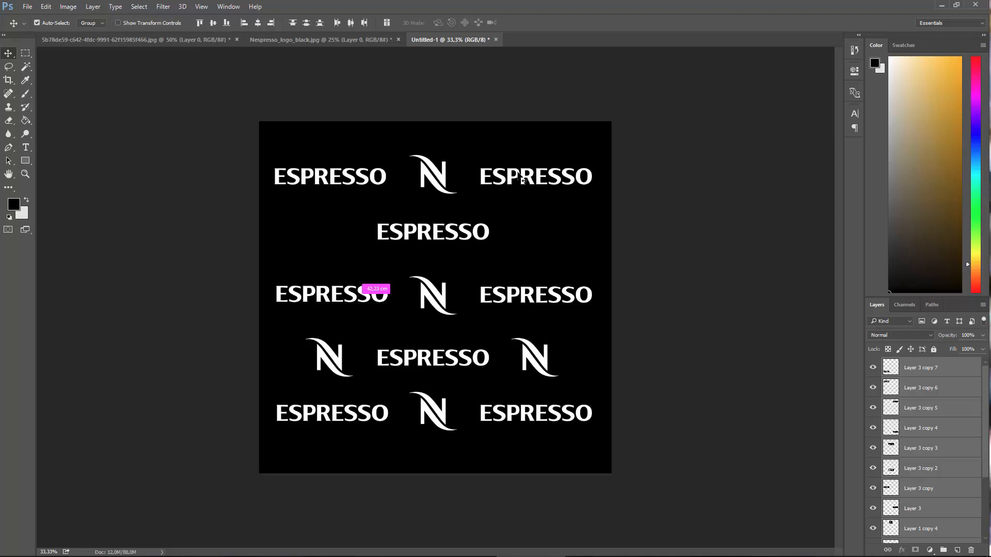
Scale the whole pattern by another 105% or so and shift it right and down, fully back onto the canvas
key(ctrl+t)
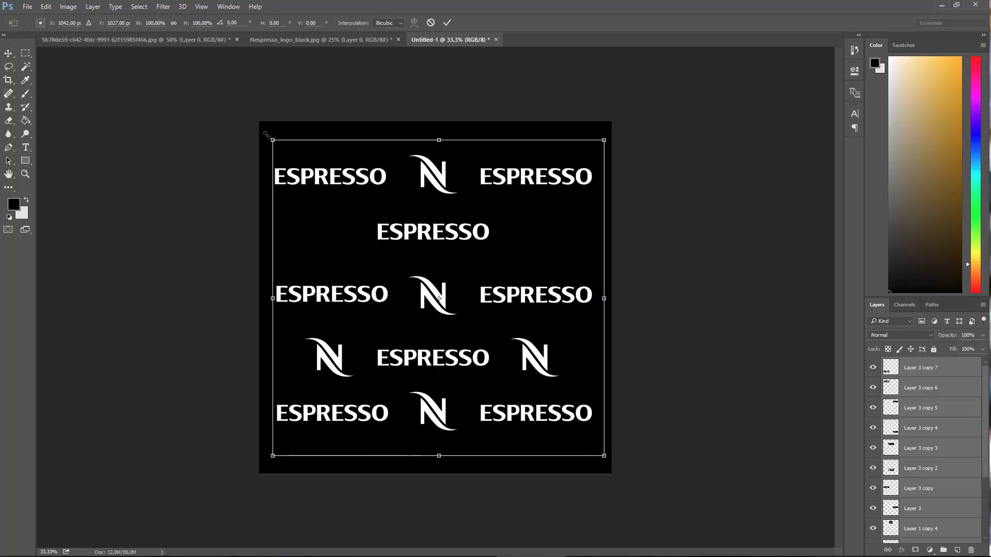
drag(272, 139, 255, 123)
key(v)
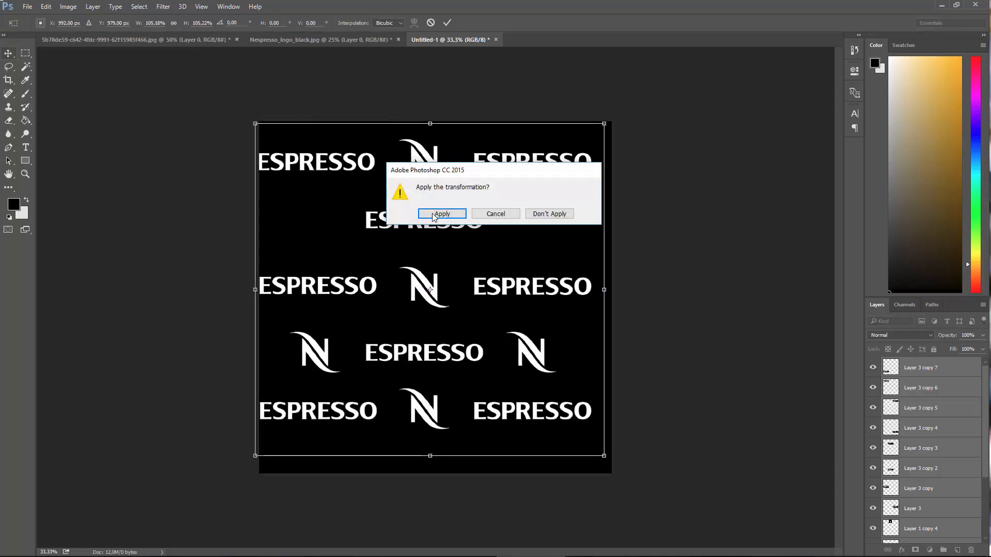
click(433, 214)
drag(445, 140, 457, 149)
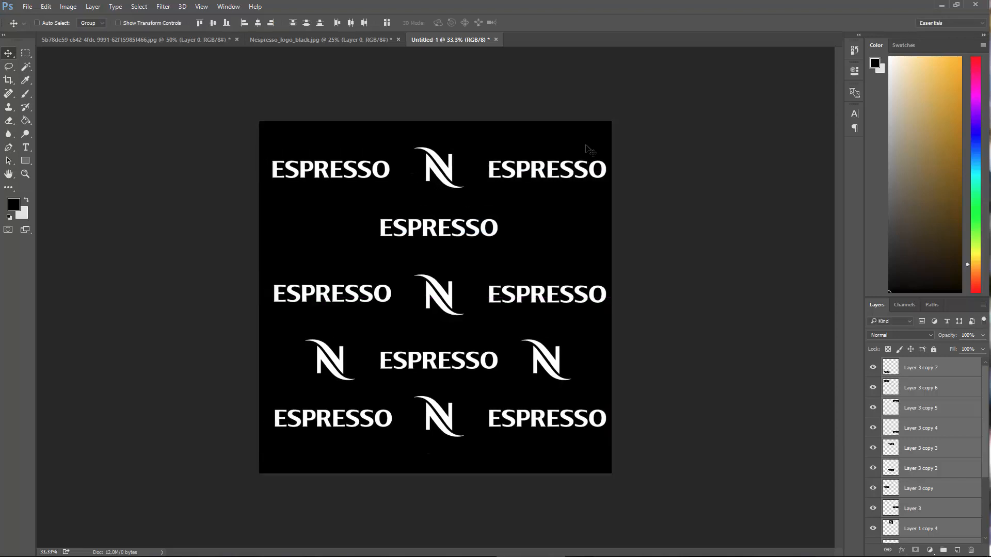
Nudge the whole pattern left and down to centre it on the canvas
key(Left)
key(Left)
key(Left)
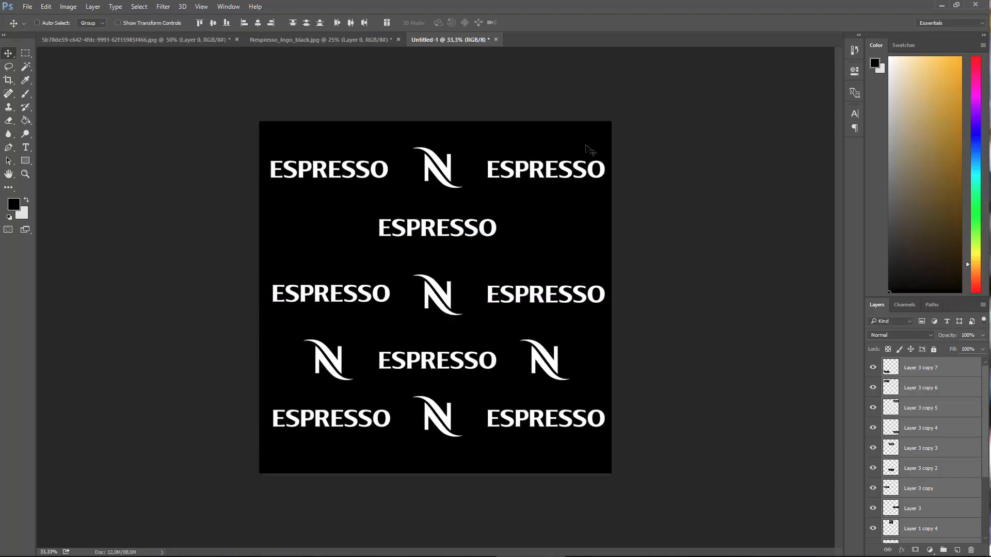
key(Down)
key(Down)
key(Down)
key(Down)
key(Down)
key(Down)
key(Down)
key(Down)
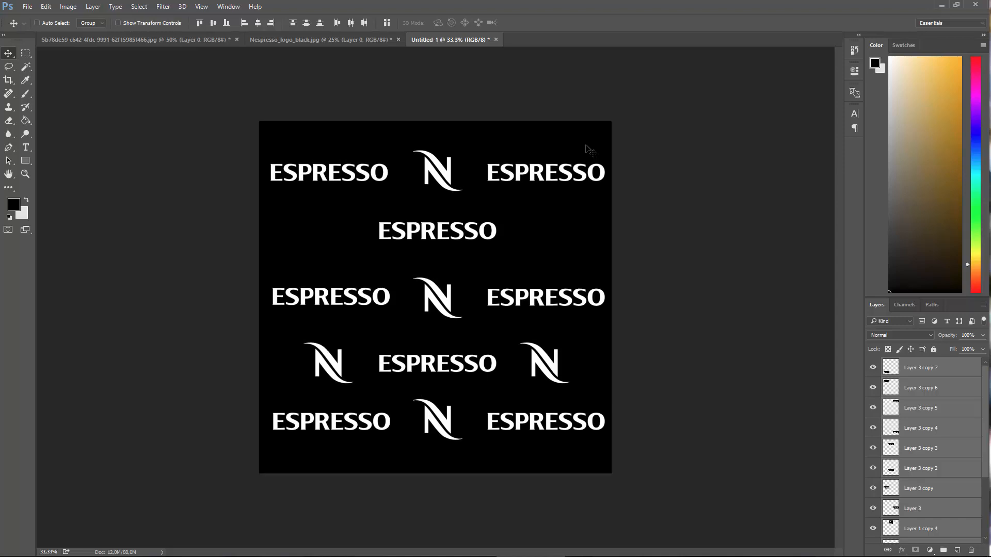
key(Left)
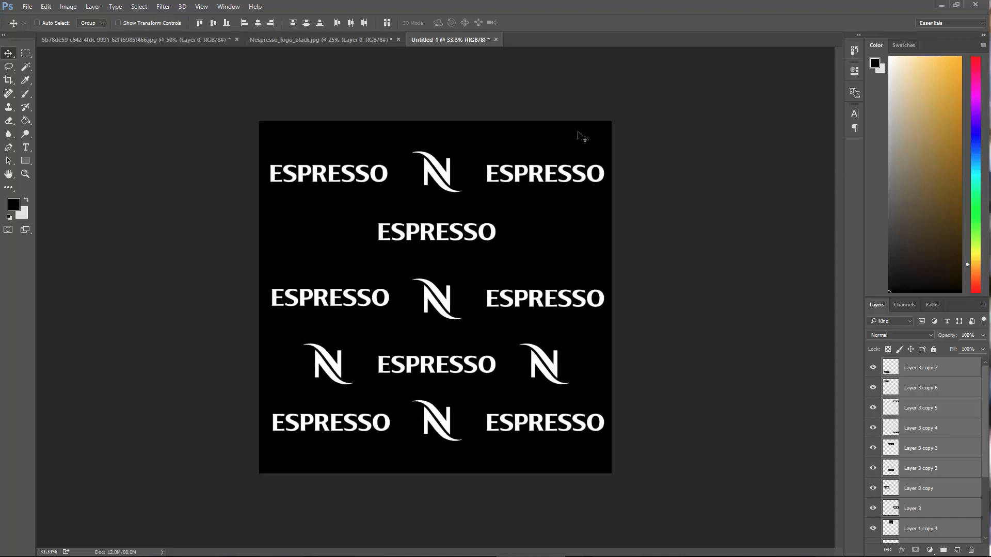
Save the pattern as a TIFF named Displacement in the Nespresso folder, discarding layers and saving a copy
click(26, 6)
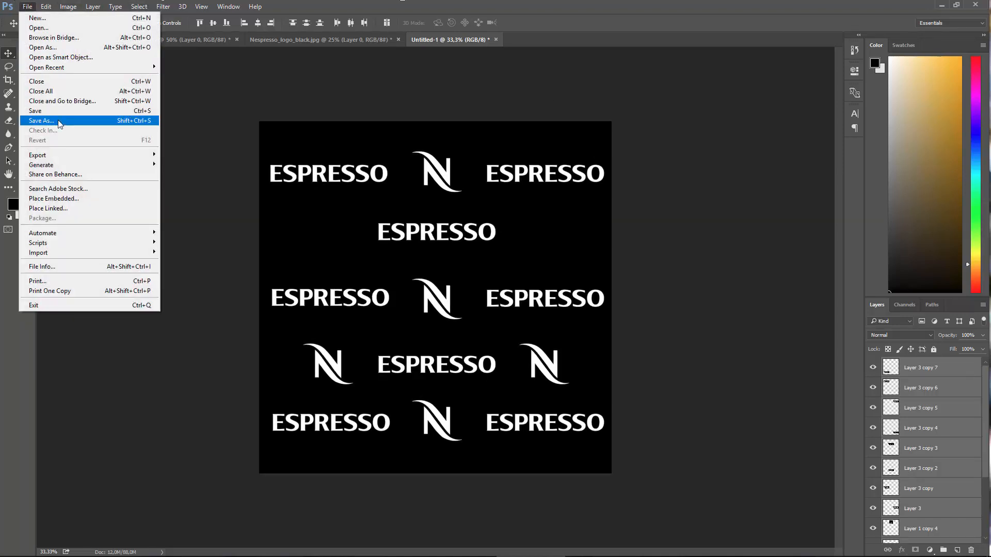
click(31, 120)
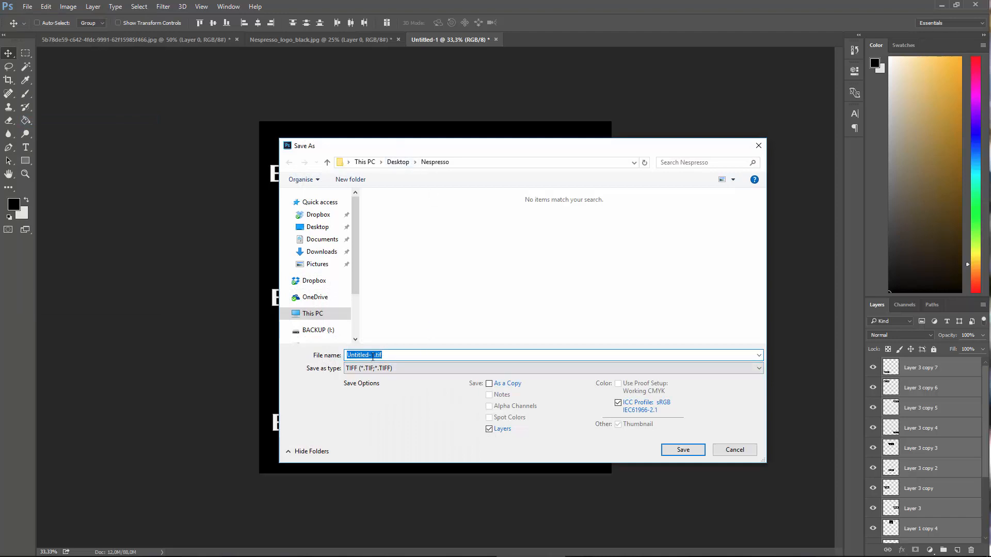
click(373, 357)
drag(375, 356, 234, 339)
key(BackSpace)
text(Displacement)
key(Return)
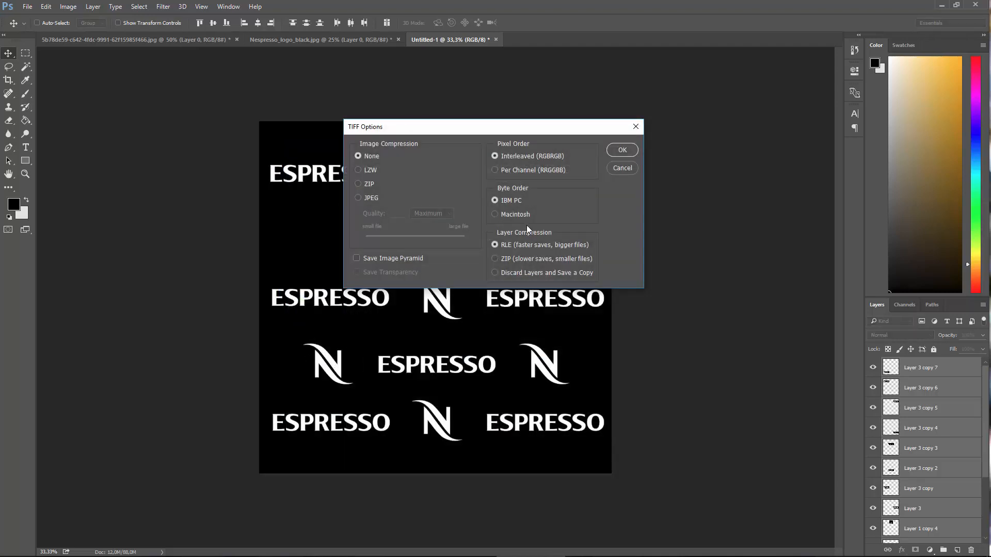
click(547, 273)
click(630, 151)
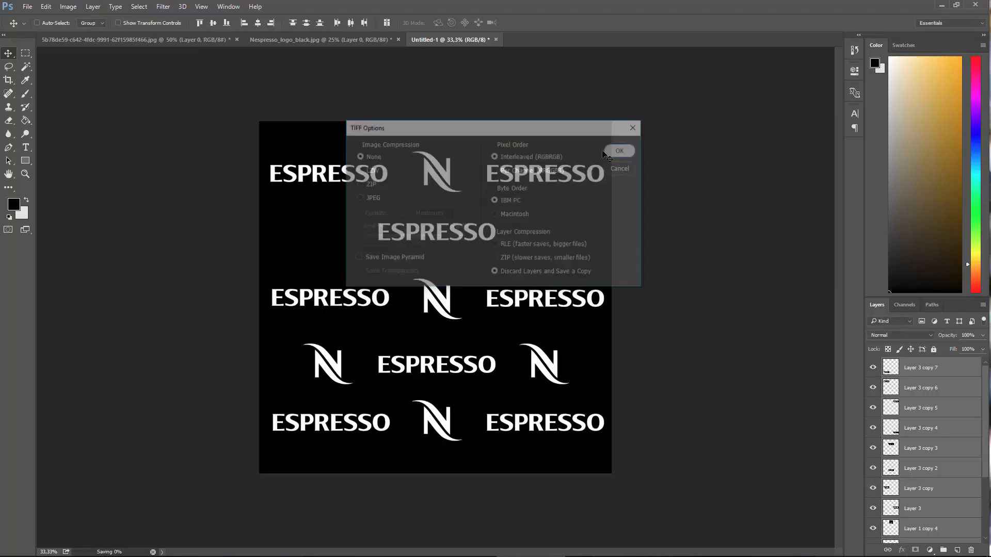
Examine the embossed lid in the DSC_5571.jpg reference photo, zoomed out to show the whole capsule
click(654, 555)
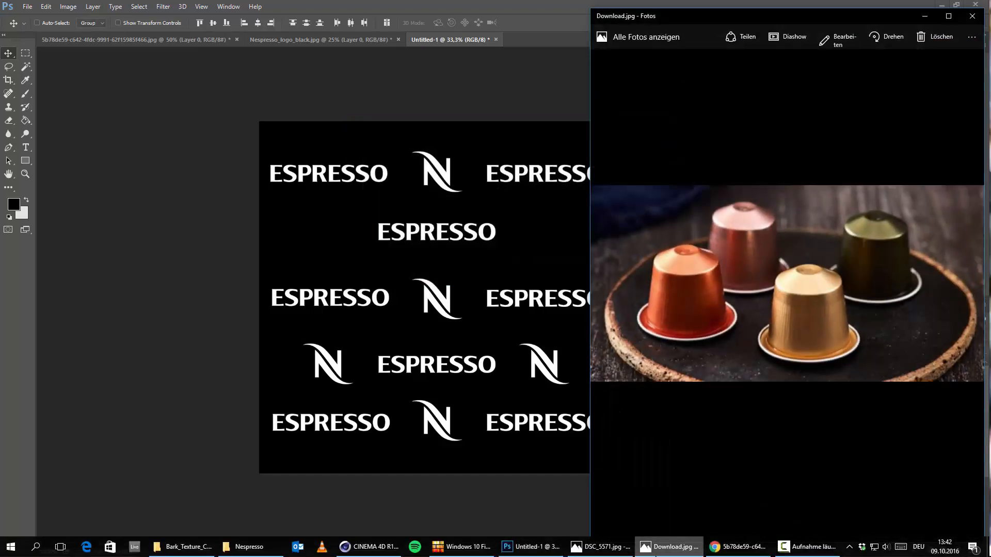
click(654, 556)
click(600, 552)
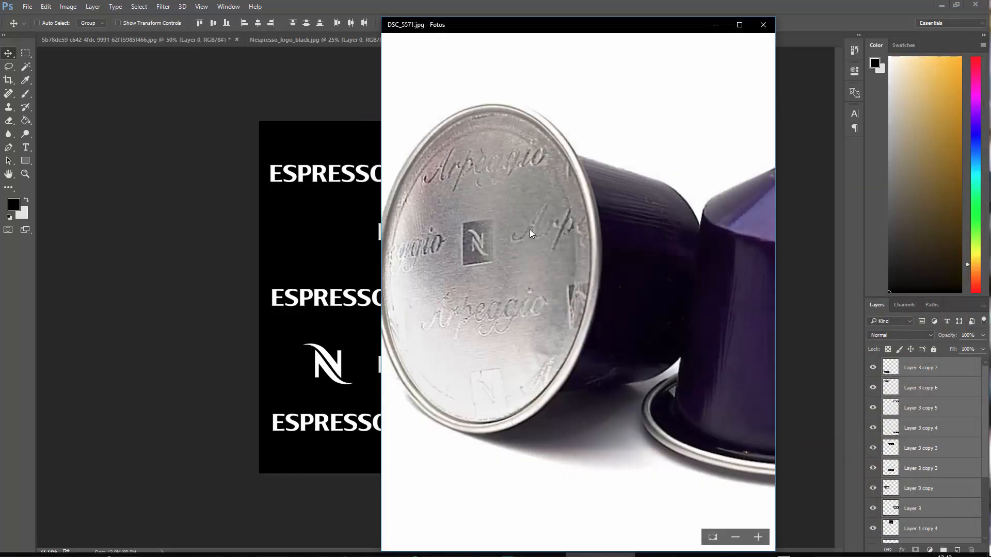
click(735, 538)
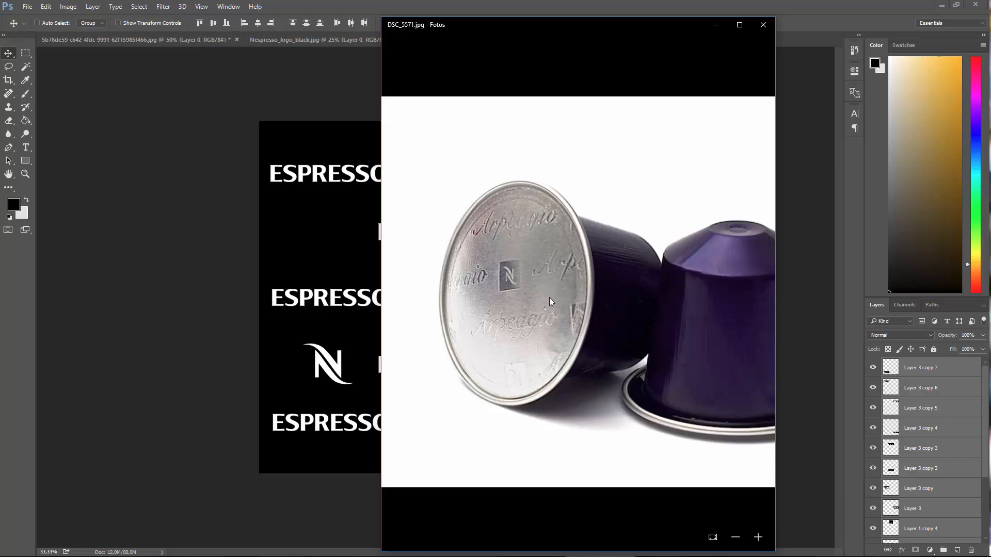
click(716, 26)
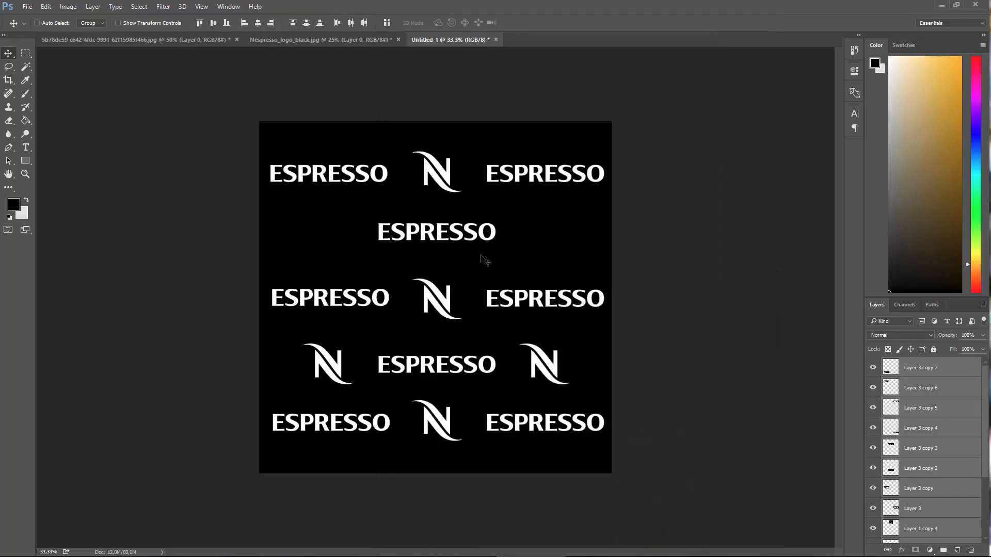
Start opening an image and browse to the Become A 3D Artist folder inside ZeroToHero on the WORK (E:) drive
click(36, 8)
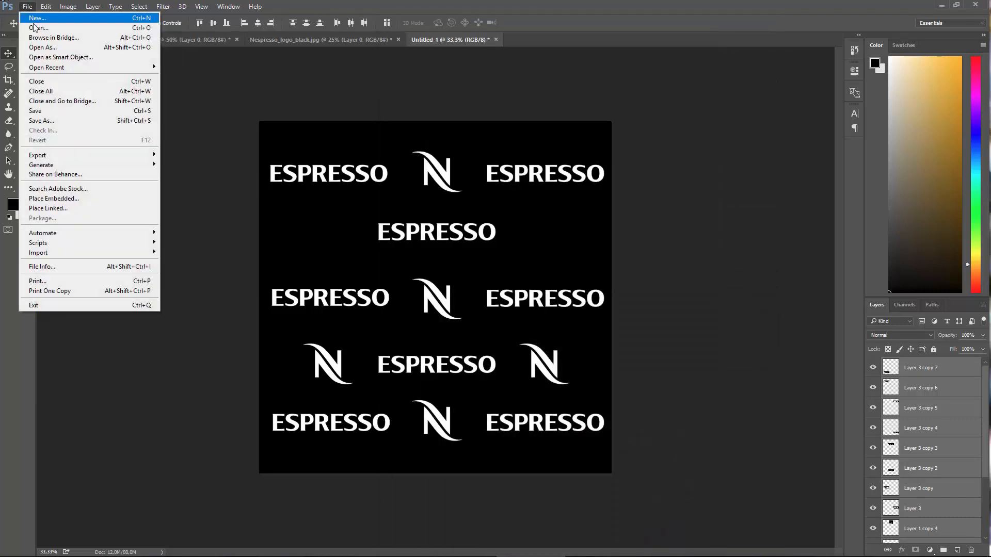
click(39, 27)
click(518, 226)
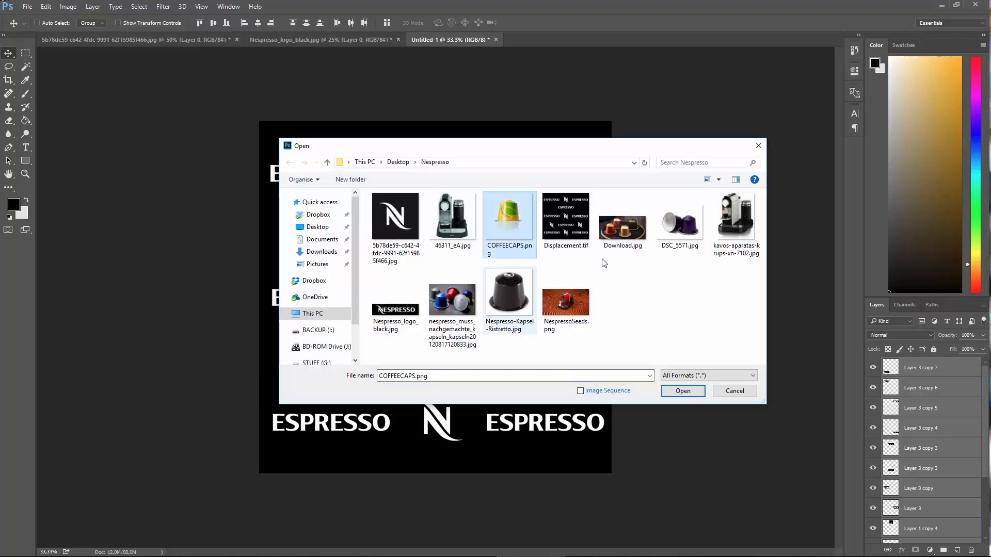
click(313, 313)
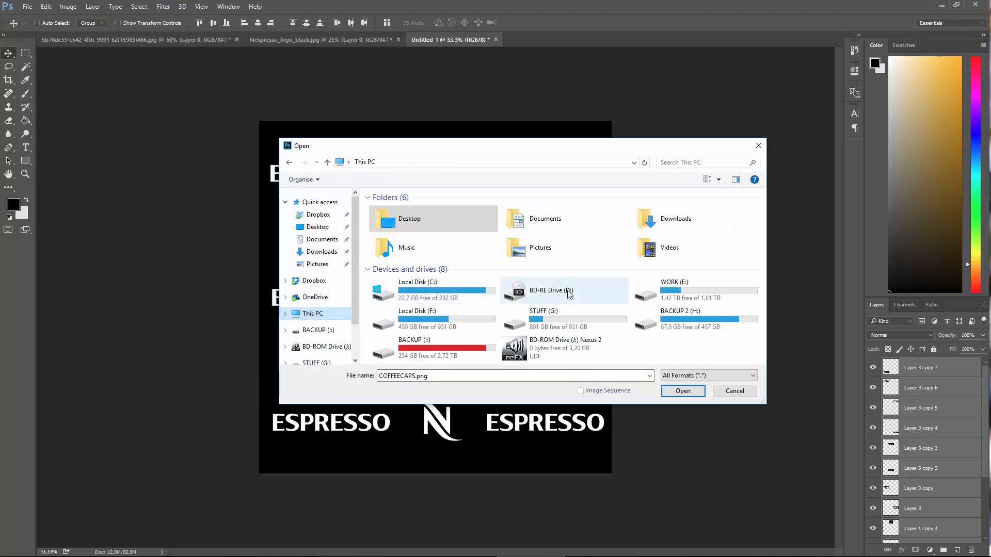
double_click(670, 288)
double_click(397, 339)
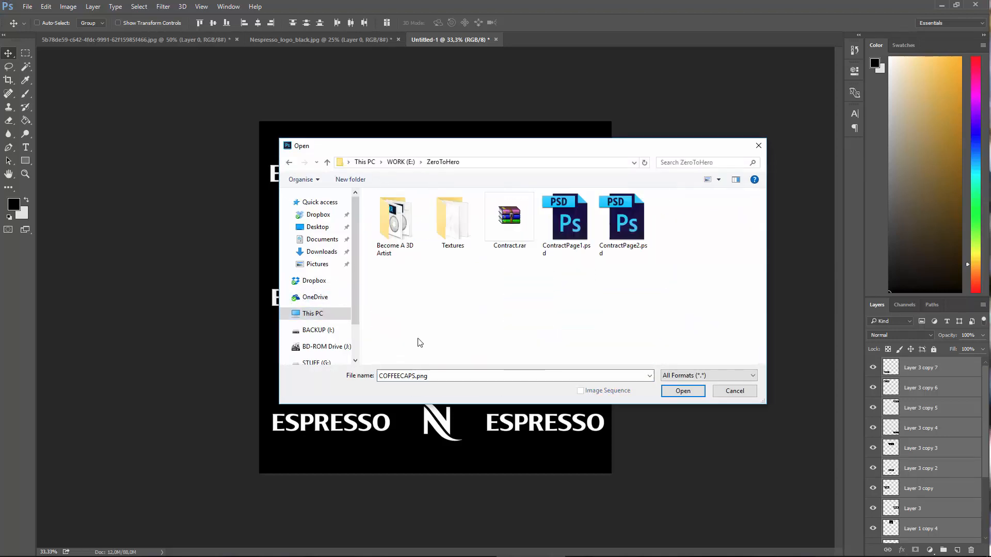
double_click(395, 220)
Open Capsule_Bump_2.tif from the Cahpter 19 - Lets Do This folder
scroll(475, 299, down, 3)
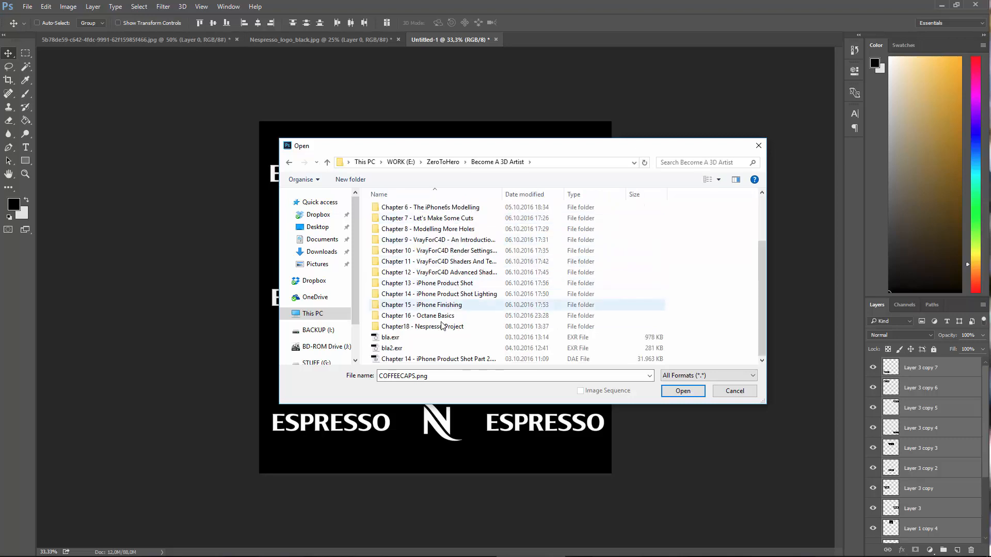
double_click(434, 312)
click(289, 162)
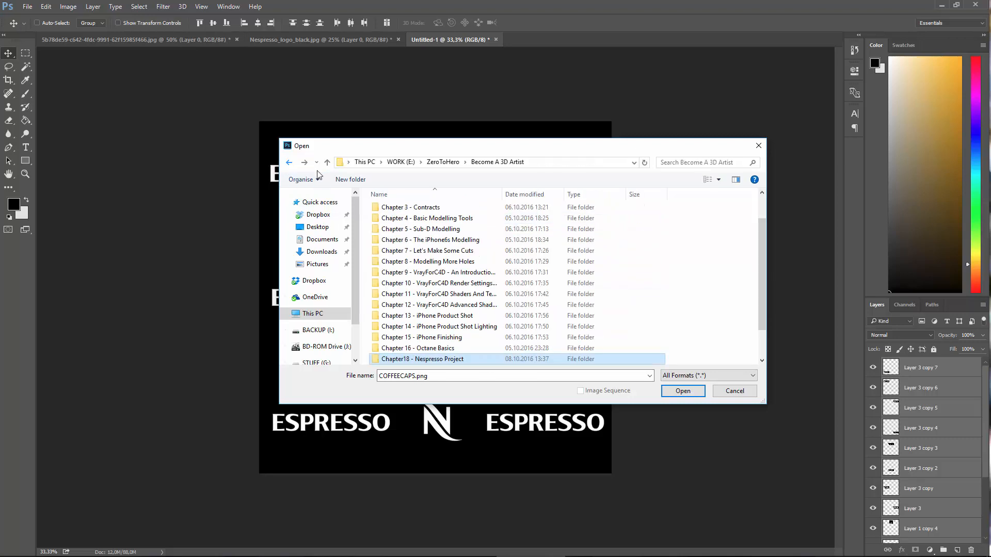
scroll(402, 243, down, 3)
double_click(402, 236)
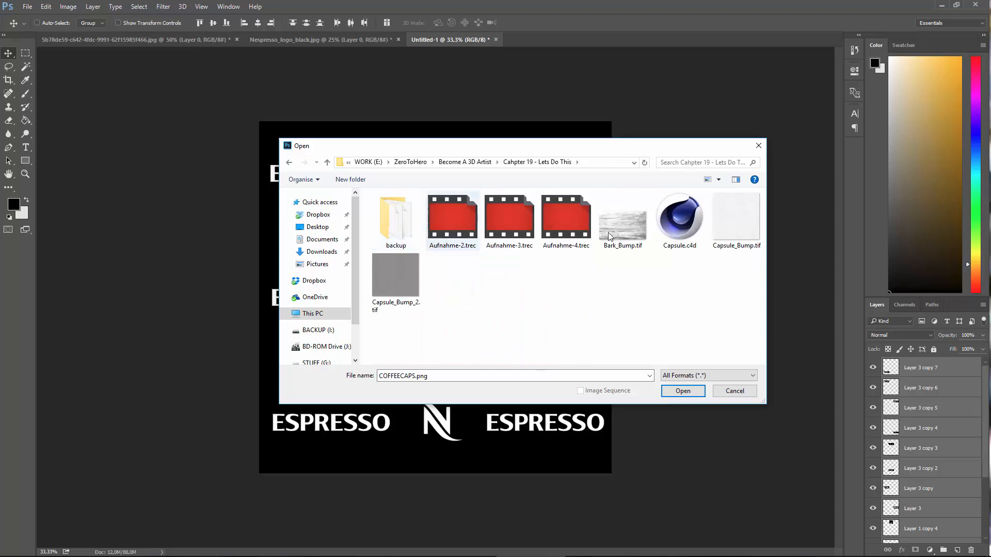
click(631, 242)
click(418, 292)
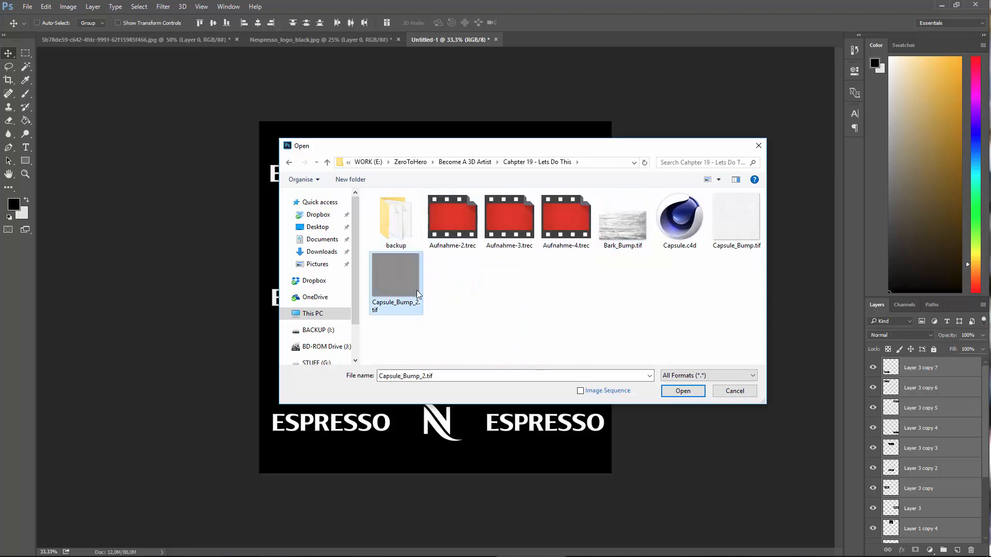
click(682, 391)
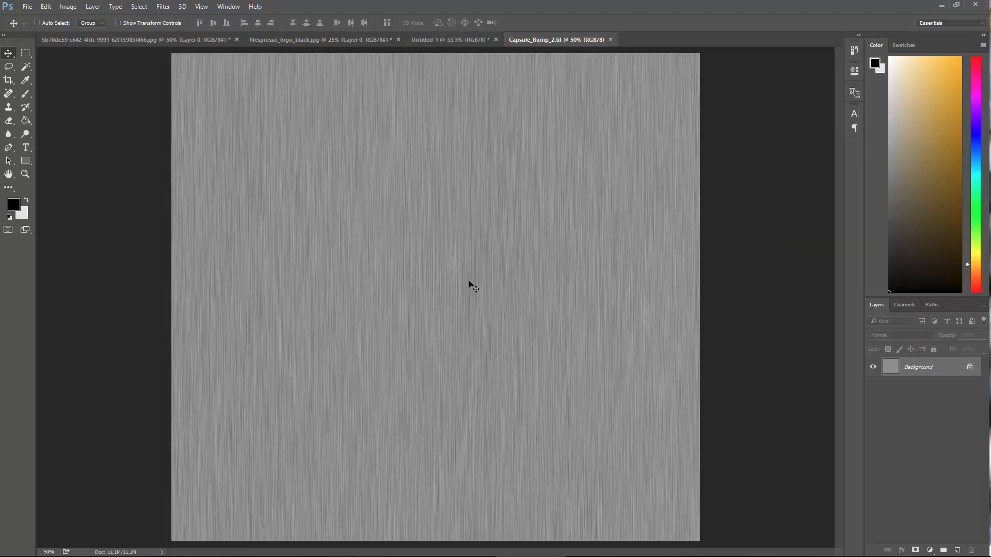
Unlock the brushed texture's background layer, copy it into the Untitled-1 document and place it directly above the black base layer
double_click(898, 370)
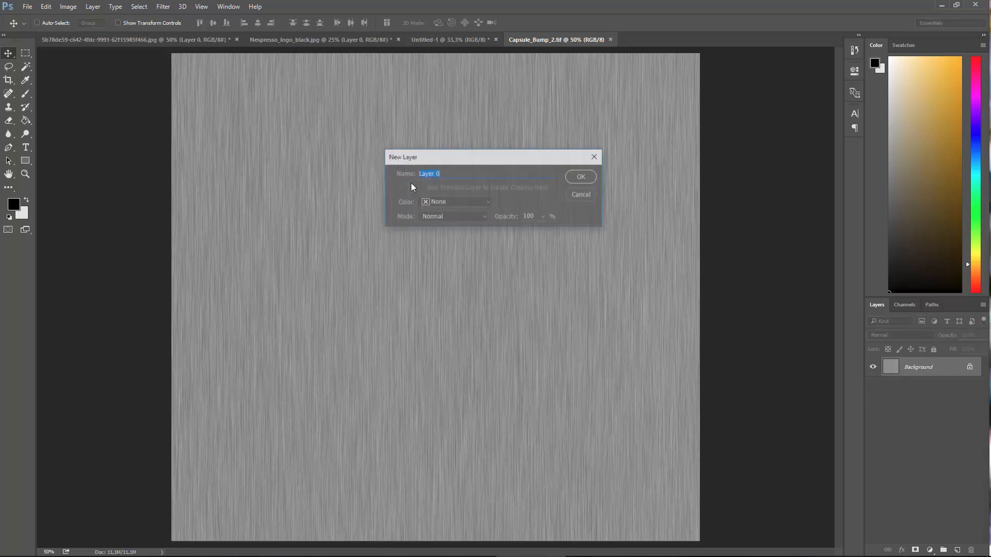
click(574, 174)
mouse_move(457, 217)
mouse_down()
mouse_move(427, 41)
mouse_move(419, 247)
mouse_up()
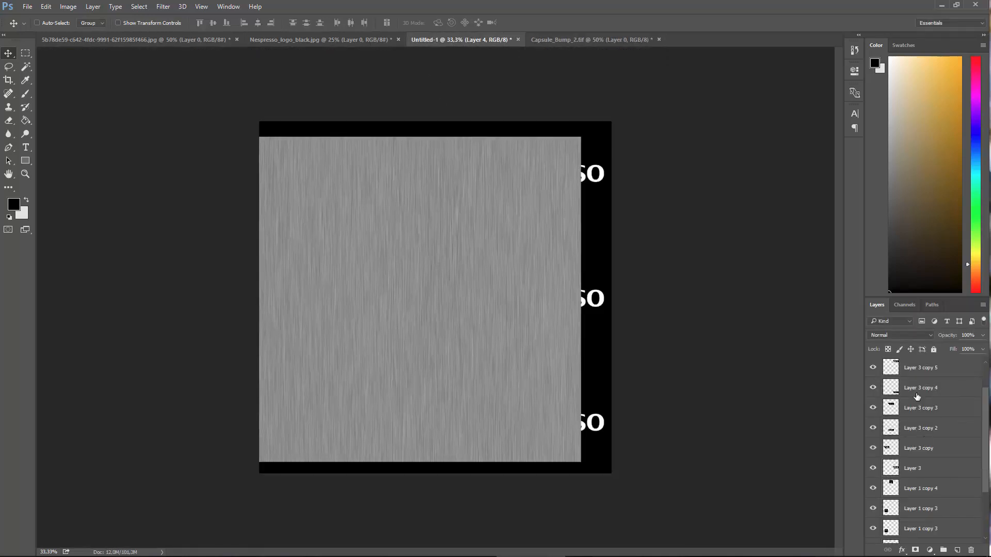
scroll(917, 397, up, 3)
mouse_move(892, 372)
mouse_down()
mouse_move(906, 542)
mouse_move(906, 534)
mouse_up()
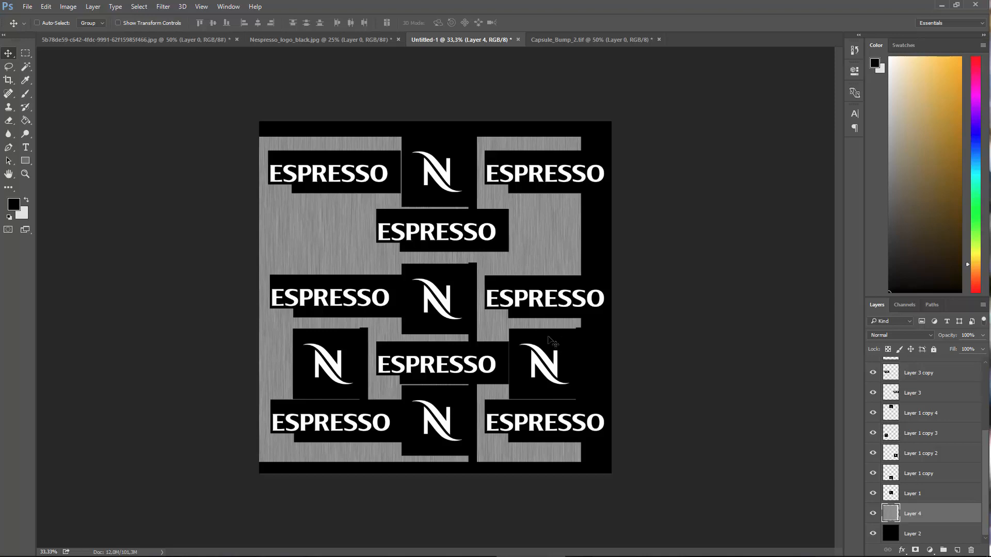
Rotate the brushed texture layer 90° so its grain runs horizontally, and apply the transformation
key(ctrl+t)
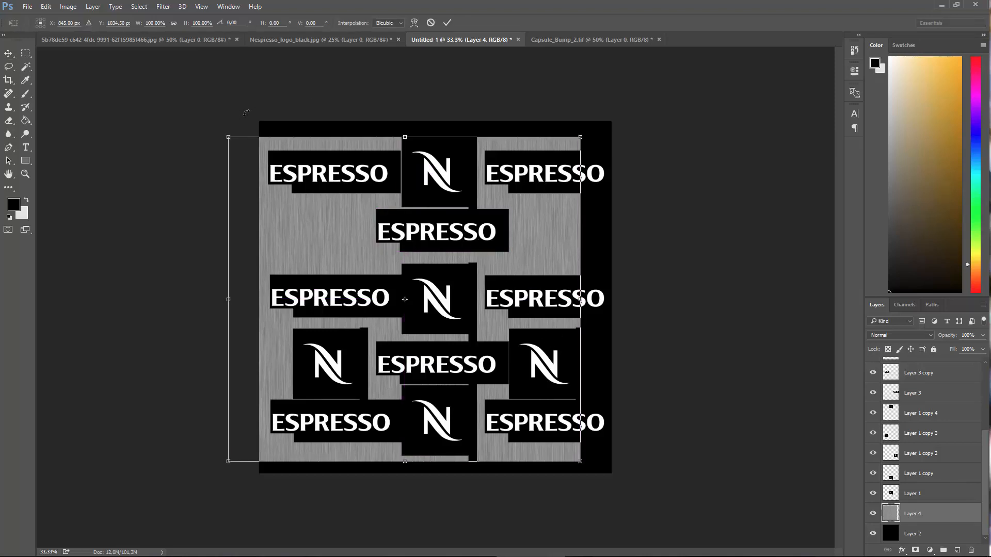
shift+drag(246, 113, 592, 141)
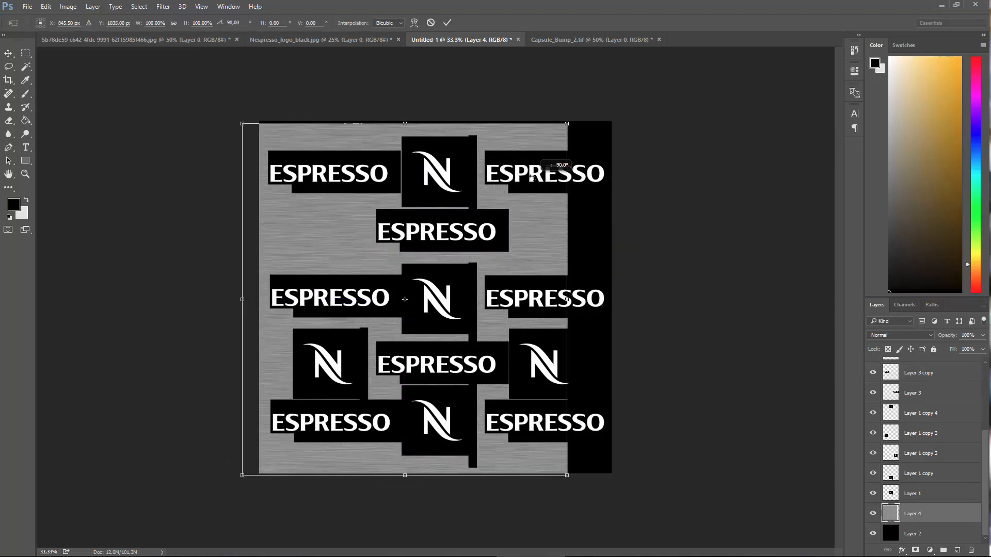
click(8, 53)
click(438, 214)
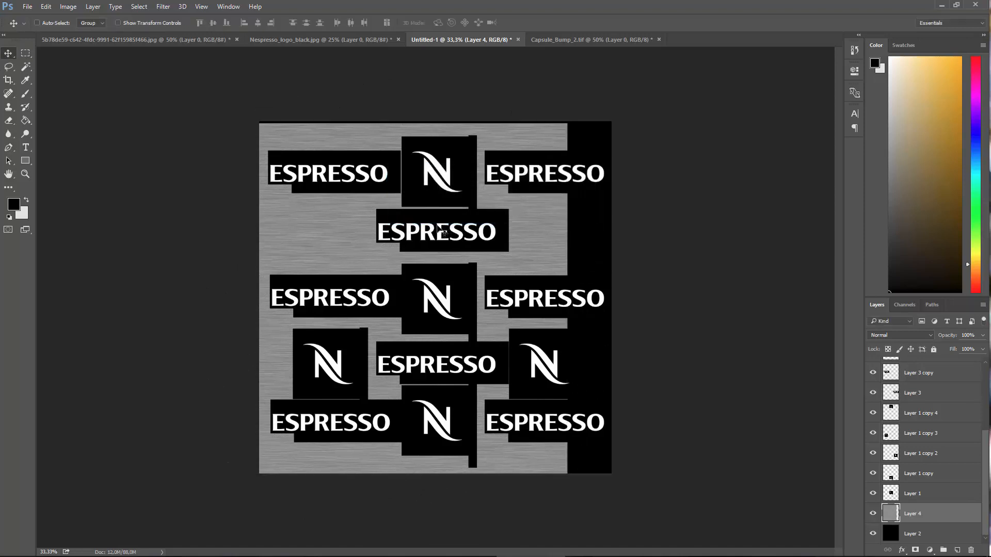
Stretch the brushed texture to about 113.6% width and 100.5% height so it covers the whole canvas
key(ctrl+t)
drag(405, 123, 405, 122)
drag(567, 299, 611, 299)
click(13, 54)
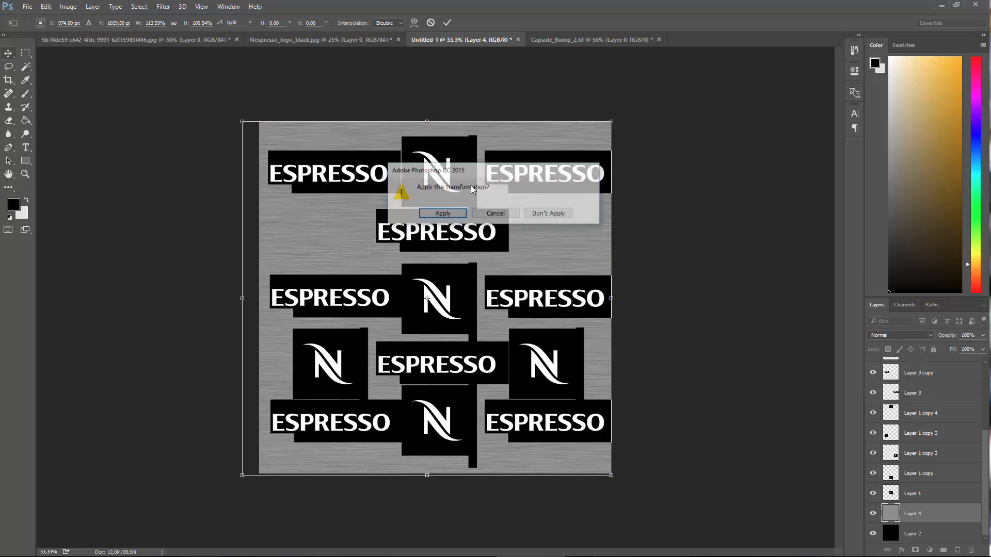
click(442, 215)
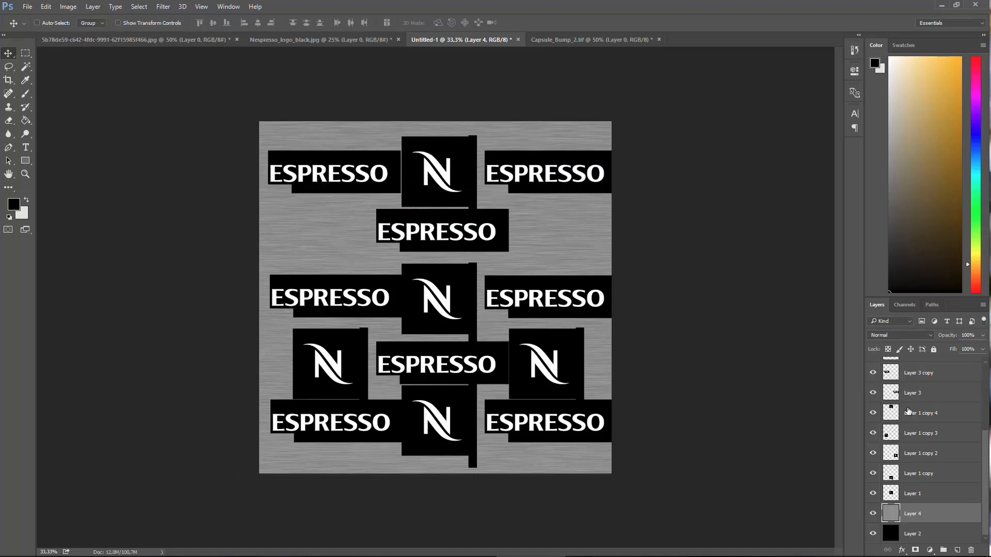
Select the black background around the centre N emblem on Layer 1 with the Magic Wand and delete it
click(892, 490)
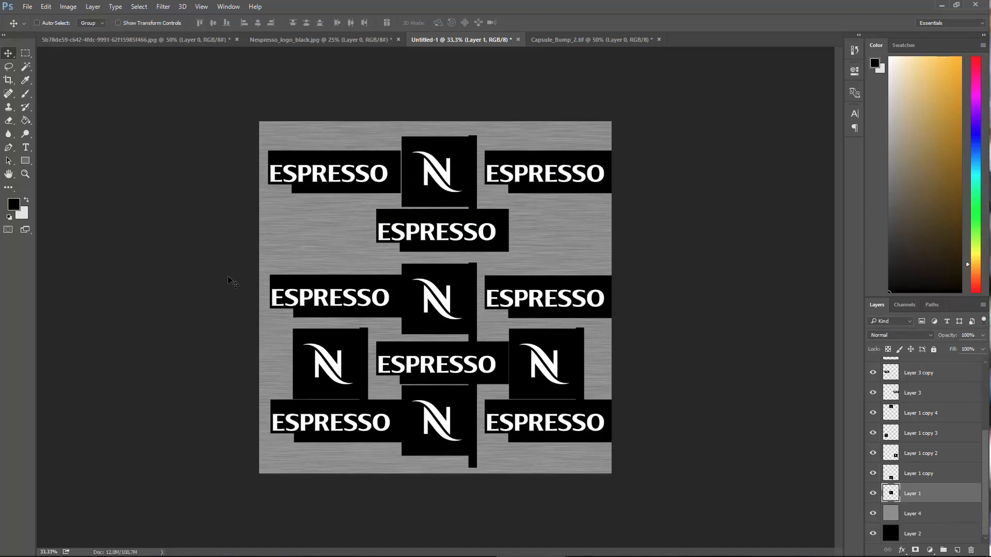
click(23, 69)
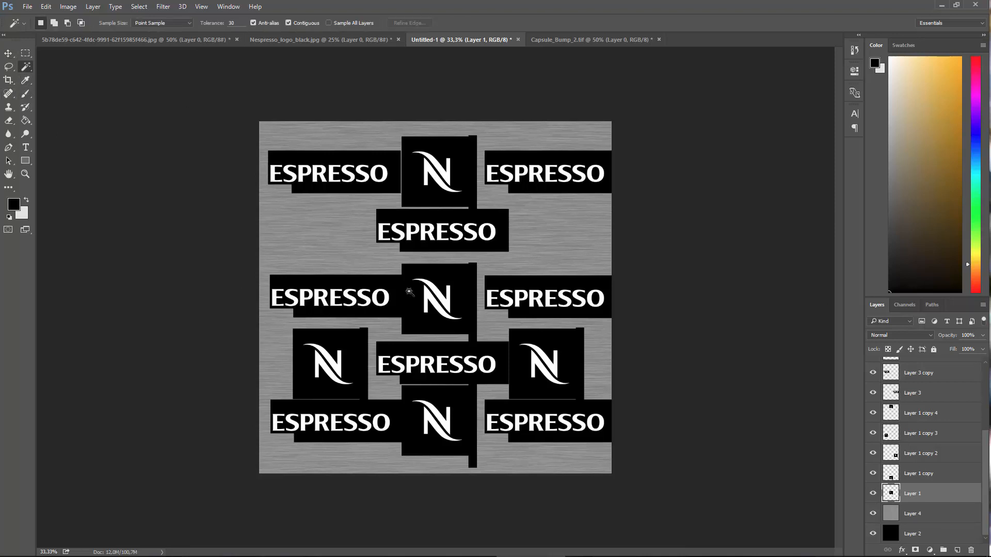
click(466, 298)
key(Delete)
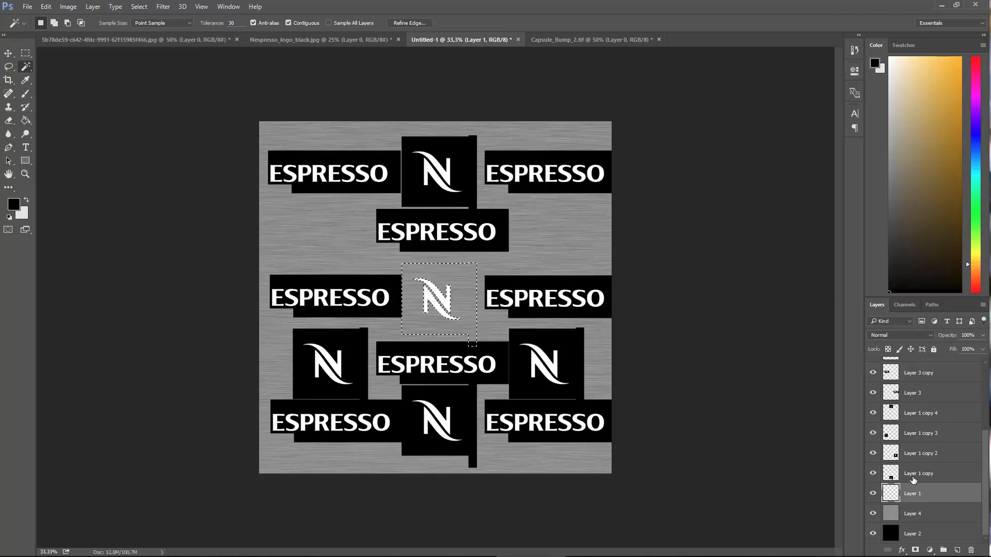
Delete the black backgrounds around the bottom N emblem and the right-hand N emblem on their own layers
click(888, 469)
ctrl+click(887, 470)
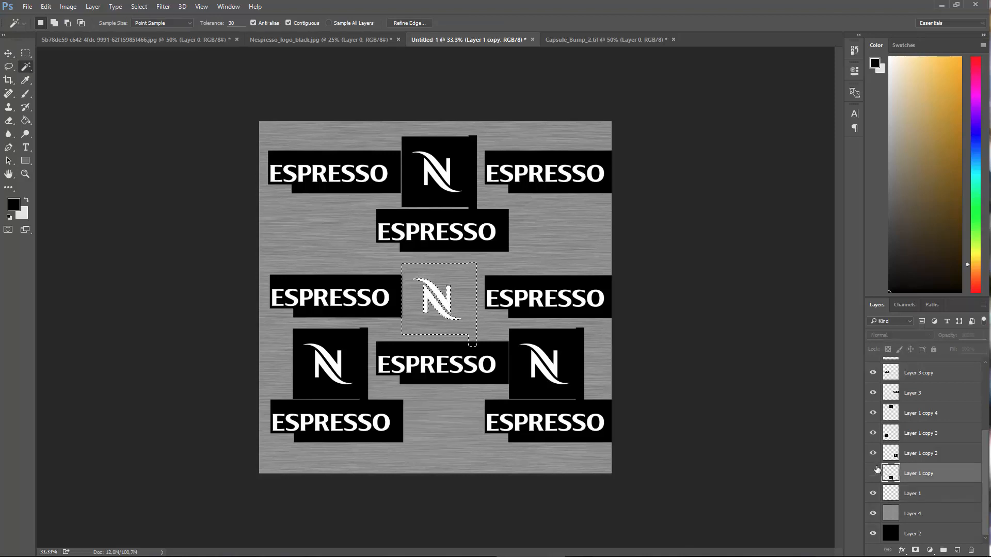
key(Delete)
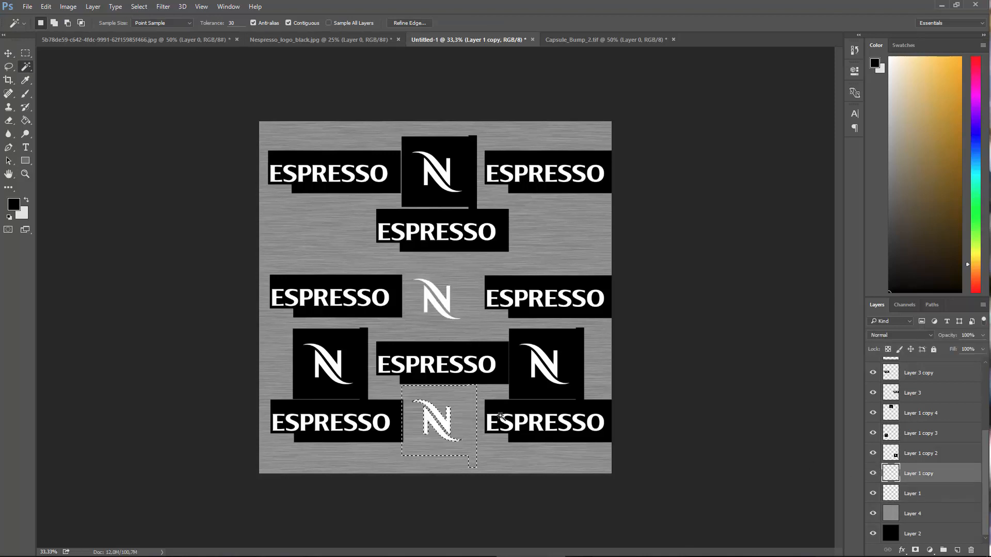
click(889, 456)
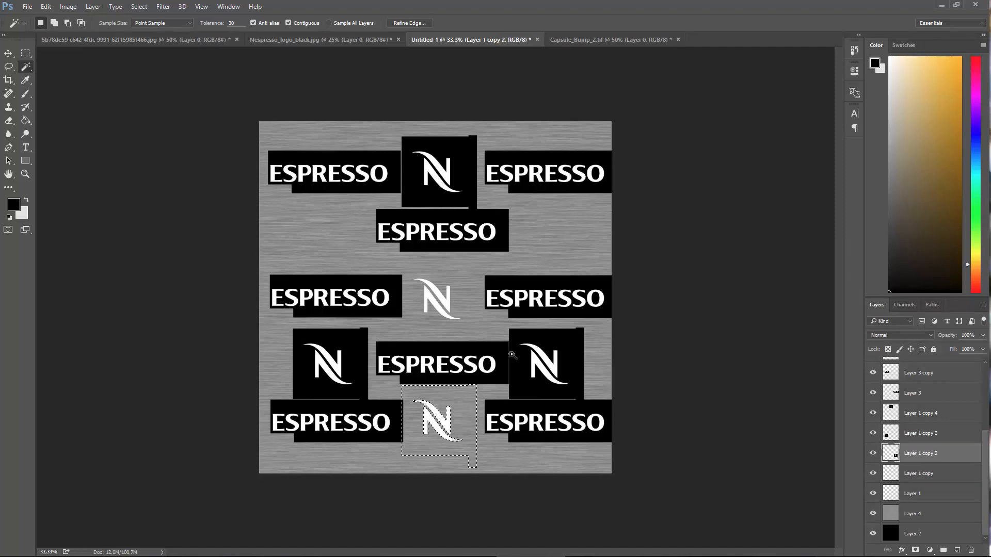
ctrl+click(891, 454)
key(Delete)
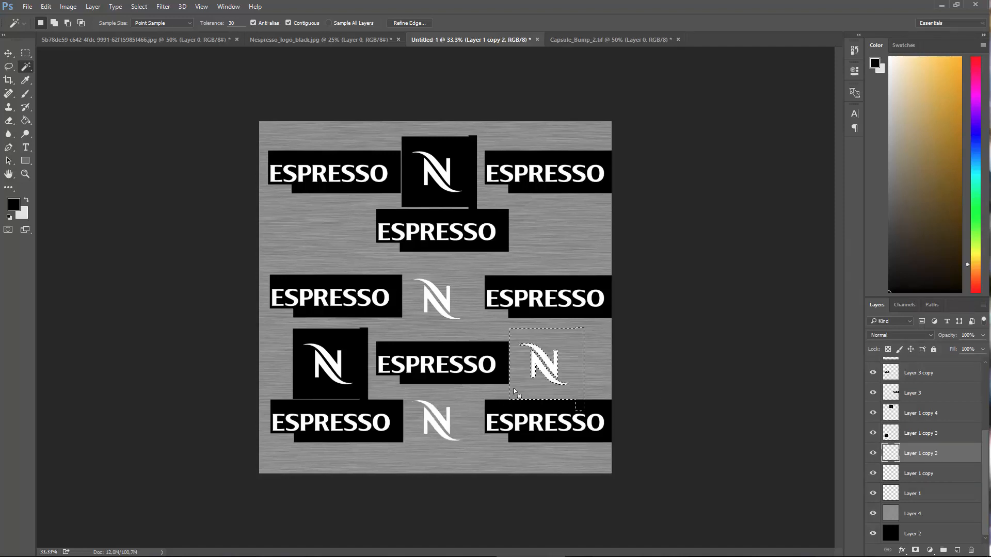
Delete the black backgrounds around the left-hand N emblem and the top N emblem on their own layers
click(883, 435)
click(341, 355)
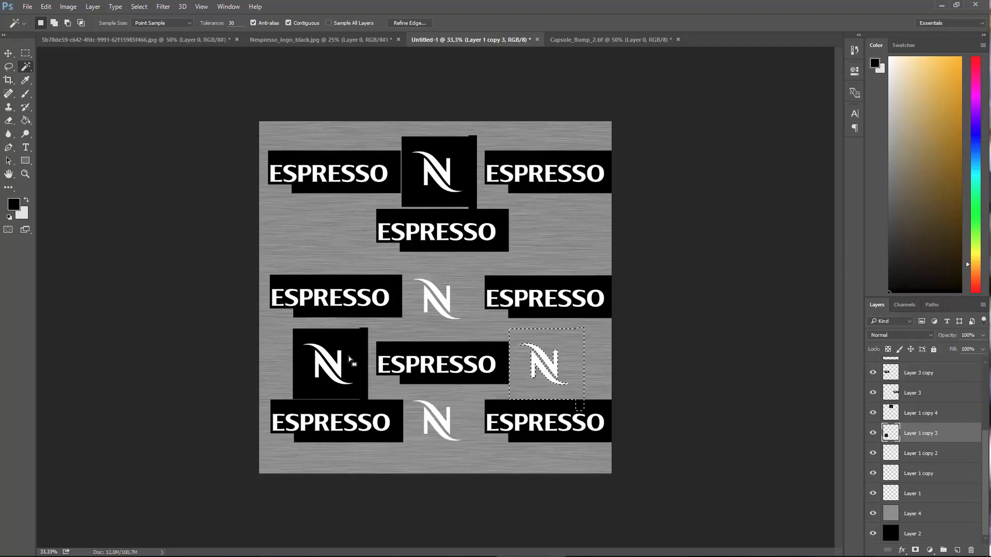
key(Delete)
key(alt+bracketright)
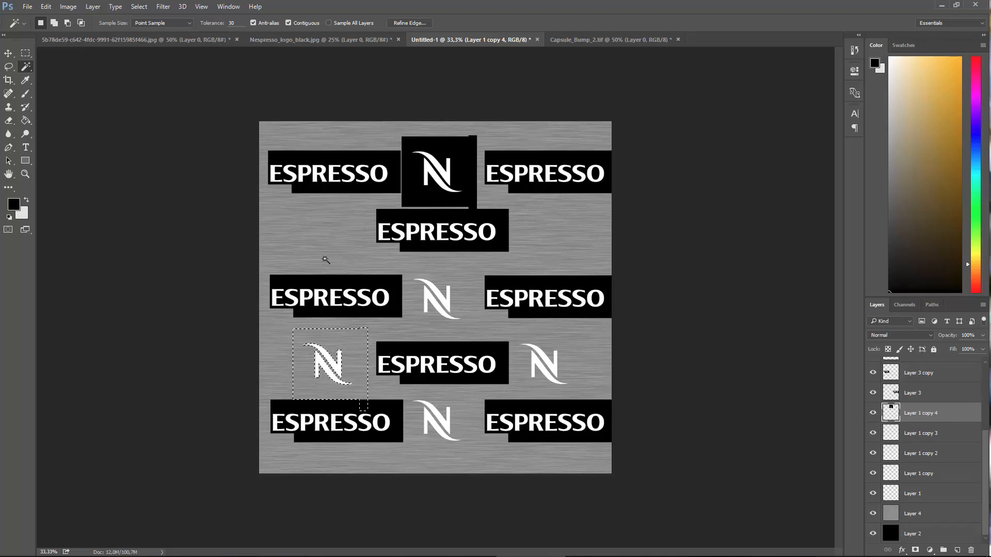
click(408, 199)
key(Delete)
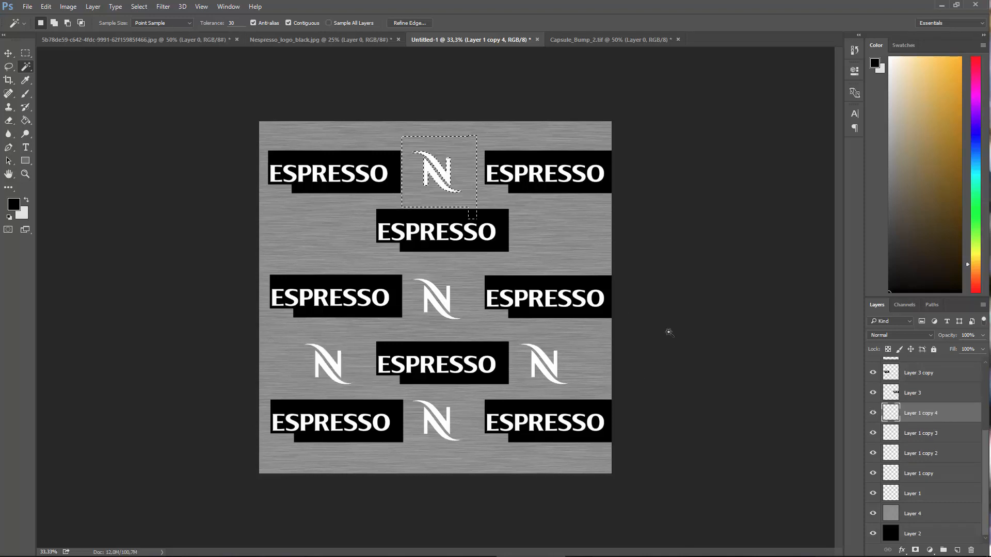
Delete the black background around and inside the letters of the middle row's right-hand ESPRESSO on Layer 3
click(908, 398)
click(567, 316)
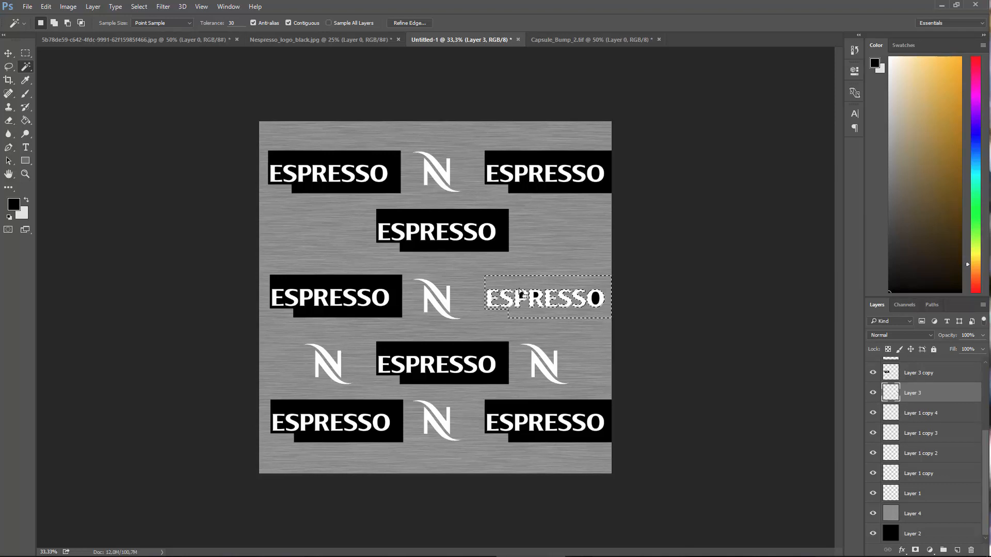
key(ctrl+d)
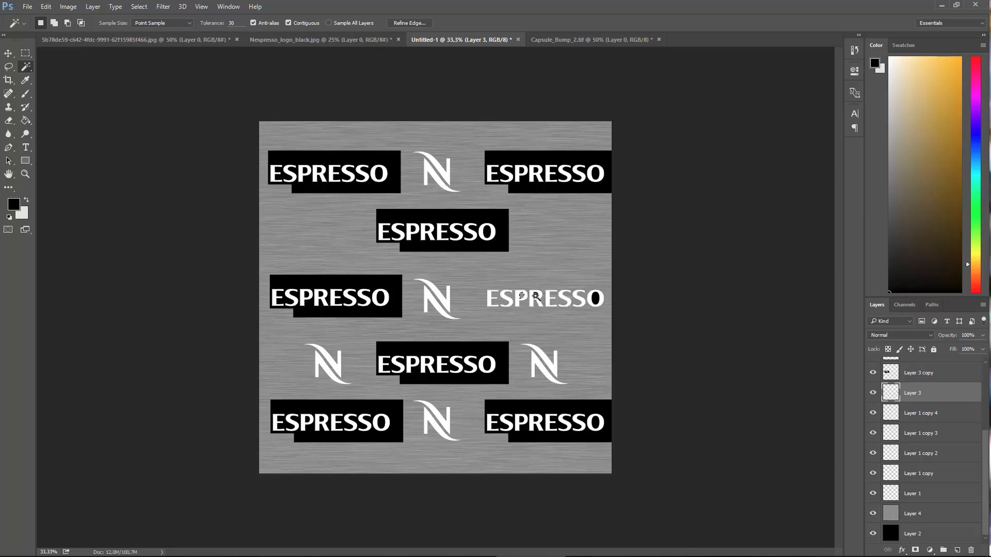
click(595, 298)
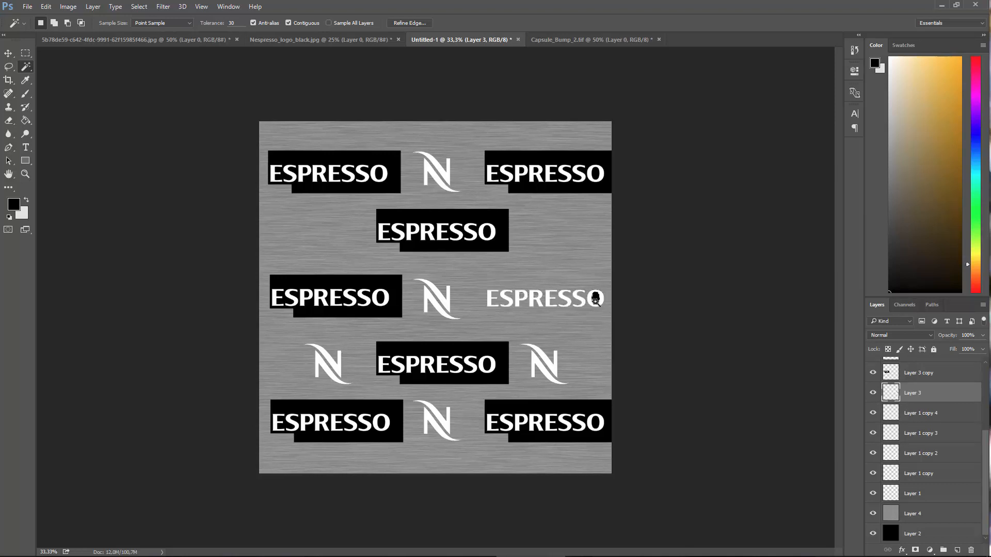
Delete the black background around and inside the letters of the middle row's left-hand ESPRESSO on Layer 3 copy
click(893, 374)
click(315, 282)
key(Delete)
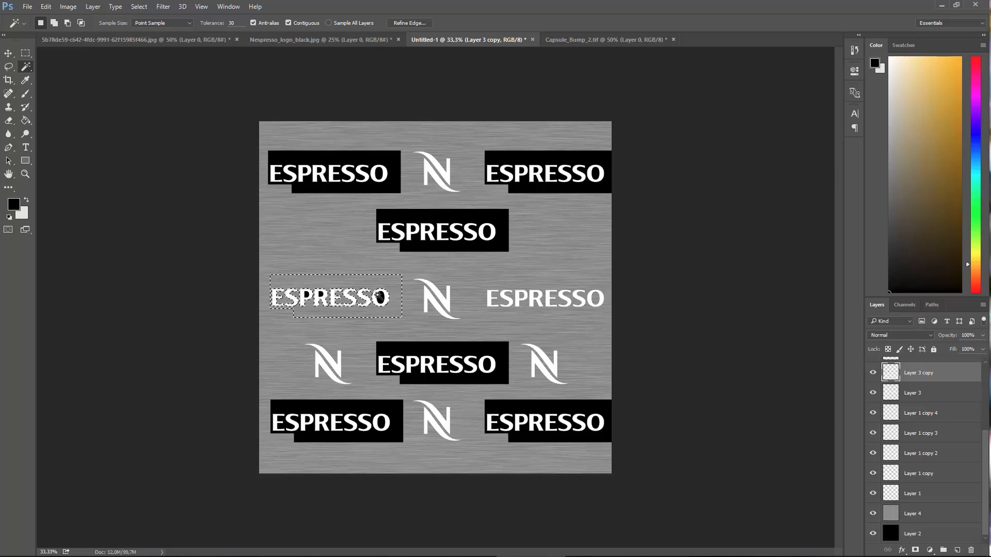
click(380, 297)
key(Delete)
key(ctrl+d)
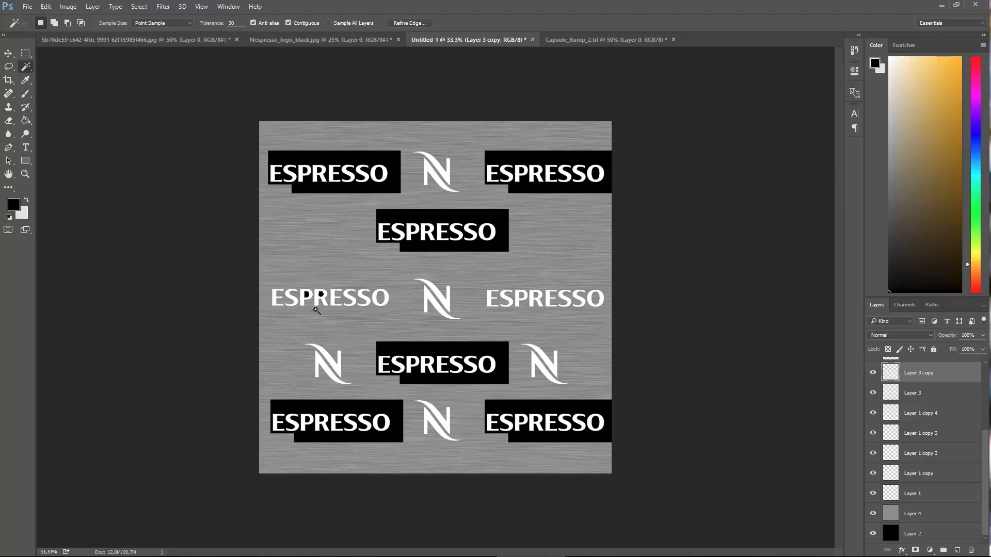
Delete the black background and letter interiors of the ESPRESSO between the two lower N emblems on Layer 3 copy 2
scroll(925, 429, up, 3)
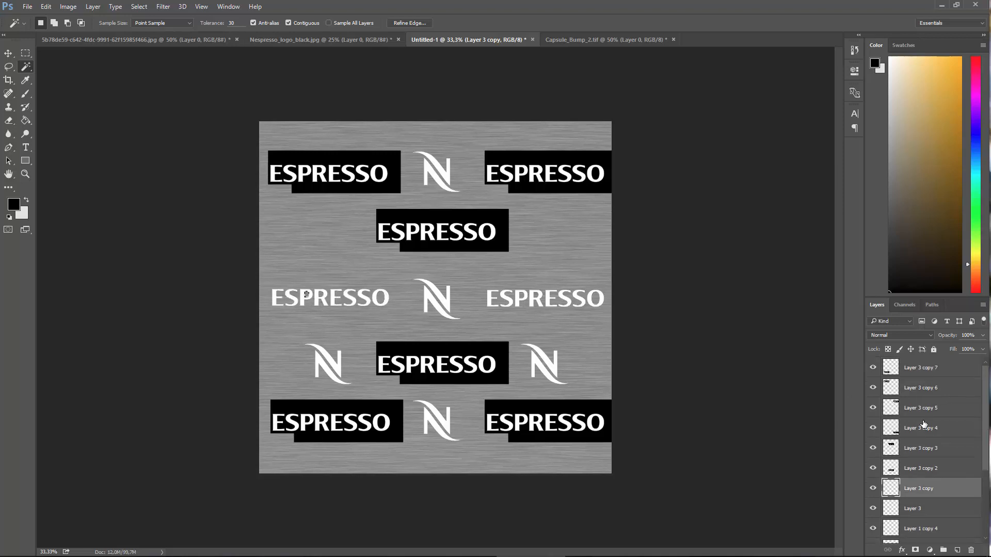
click(889, 471)
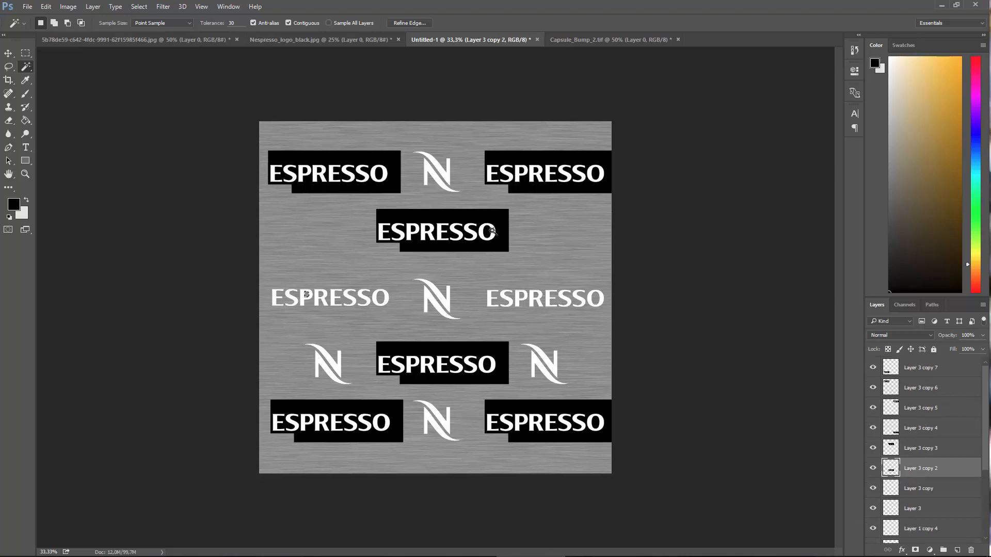
click(484, 374)
click(395, 363)
key(Delete)
key(ctrl+d)
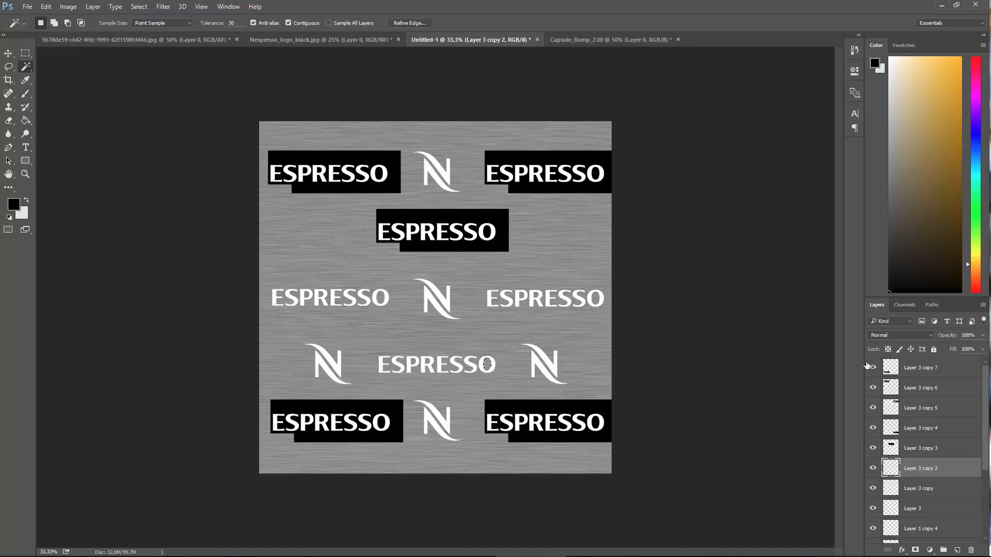
Delete the black backgrounds of the upper centre ESPRESSO on Layer 3 copy 3 and the bottom right-hand ESPRESSO on Layer 3 copy 4
click(900, 447)
click(446, 217)
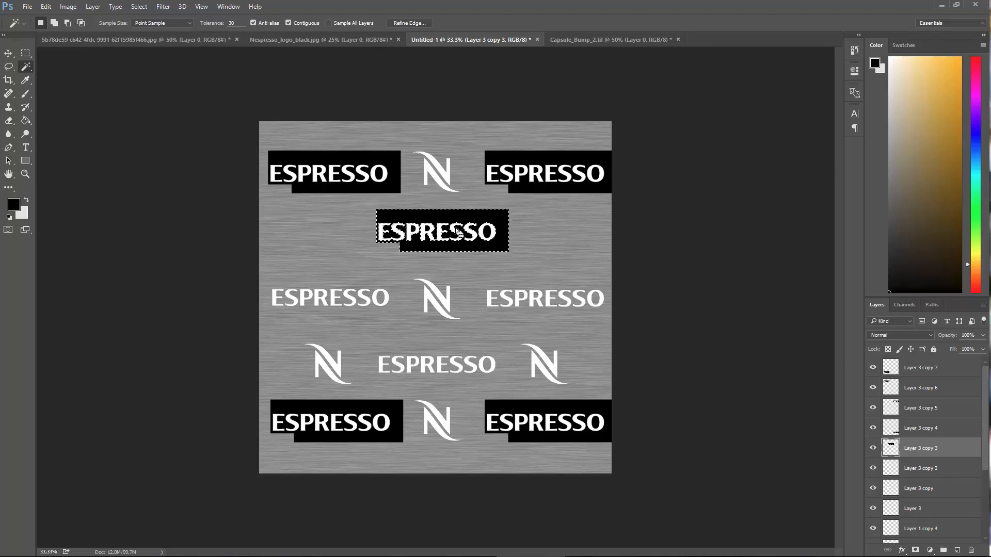
key(Delete)
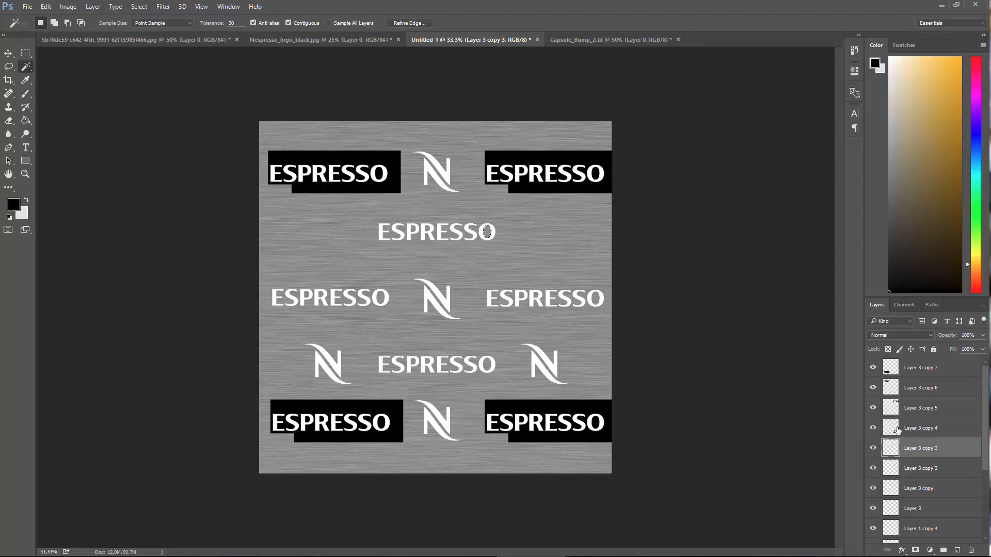
click(897, 429)
click(546, 407)
key(Delete)
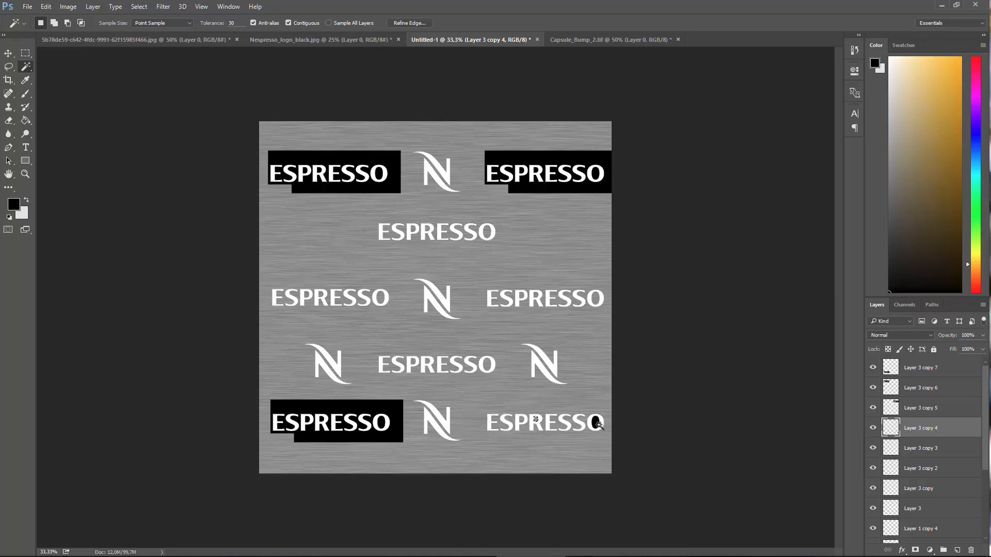
Delete the black backgrounds of the top row's right-hand and left-hand ESPRESSO words on Layer 3 copy 5 and Layer 3 copy 6
click(890, 407)
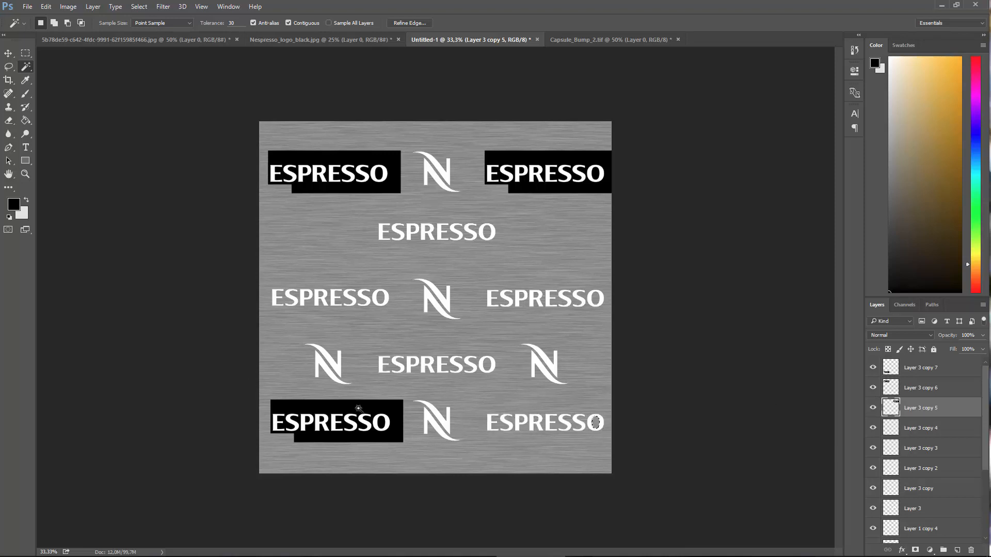
click(549, 162)
key(Delete)
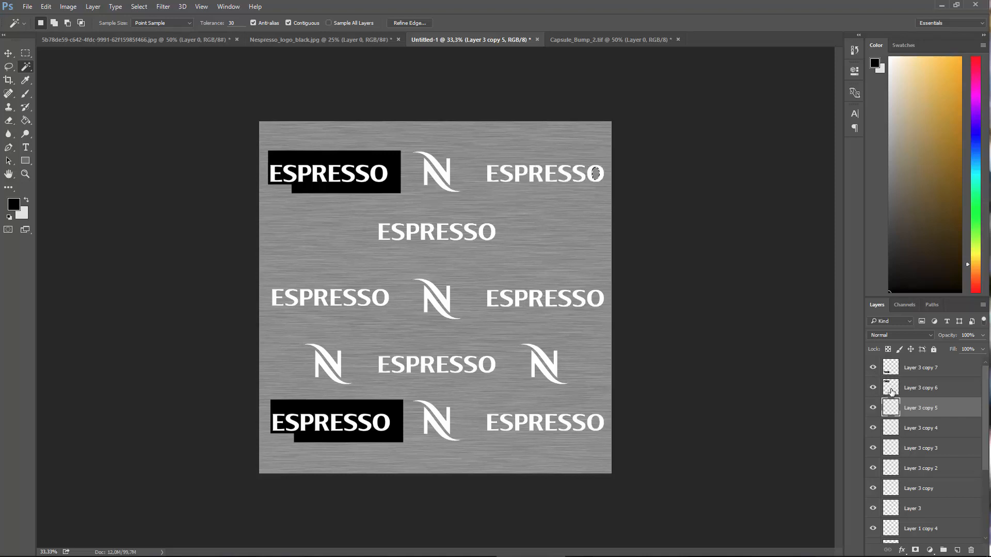
click(891, 391)
click(361, 158)
key(Delete)
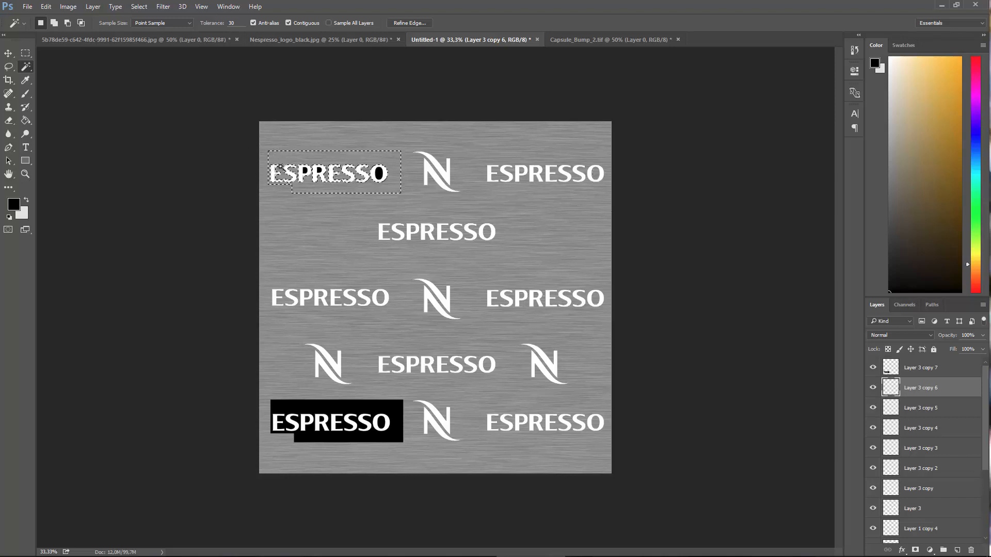
key(ctrl+d)
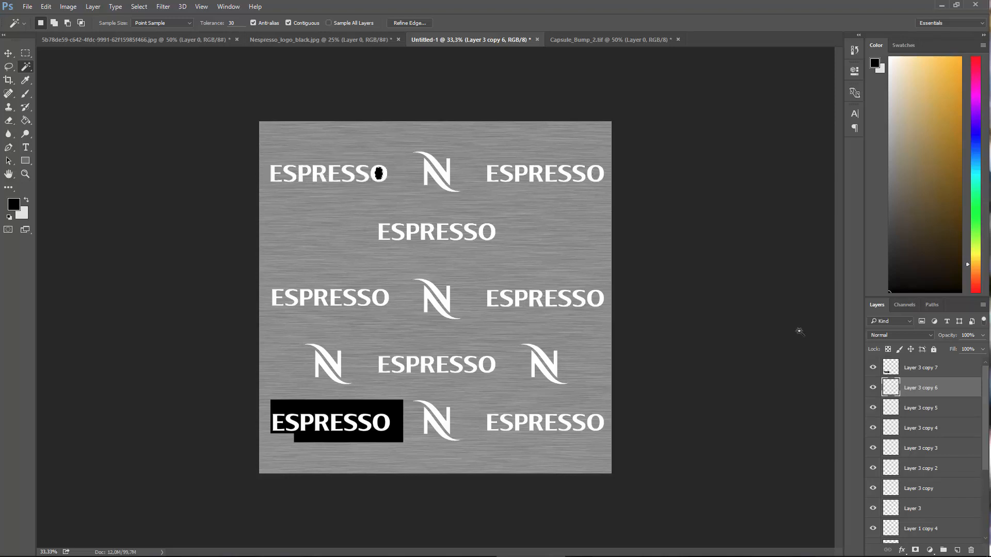
Delete the black background and letter interiors of the bottom left-hand ESPRESSO on Layer 3 copy 7, then switch to the Rectangular Marquee tool
click(894, 369)
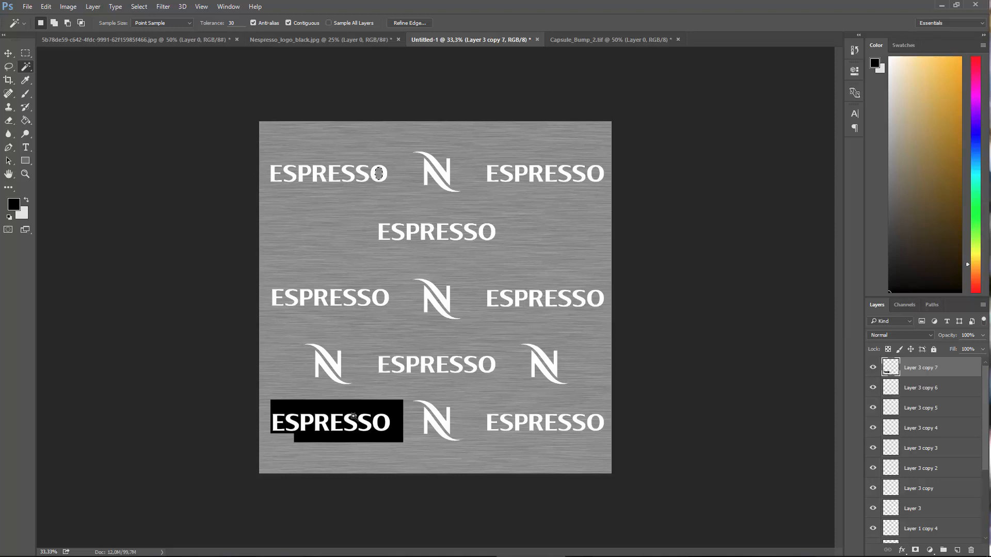
click(354, 416)
key(Delete)
key(ctrl+d)
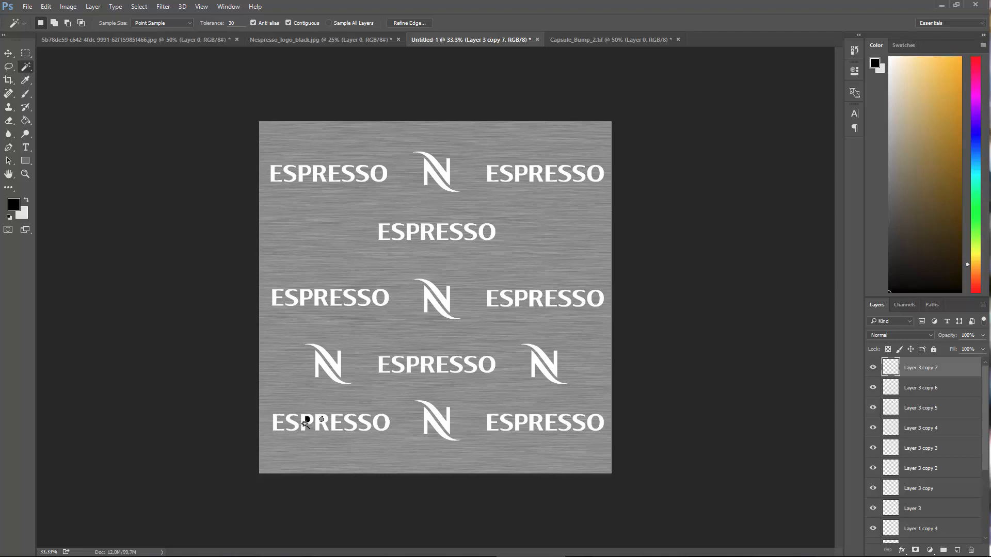
click(24, 53)
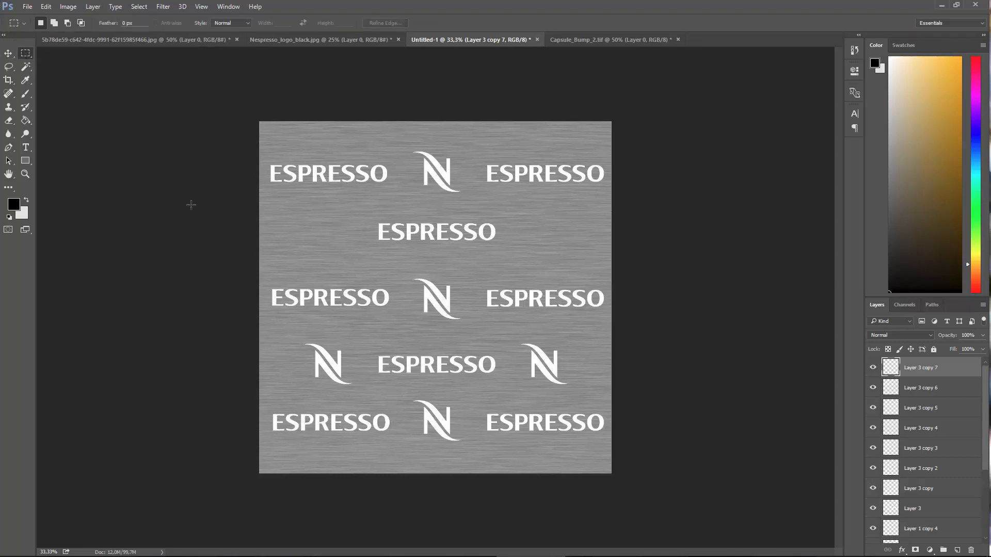
Start saving the brushed texture under a new name and go to the Nespresso folder on the Desktop
click(9, 9)
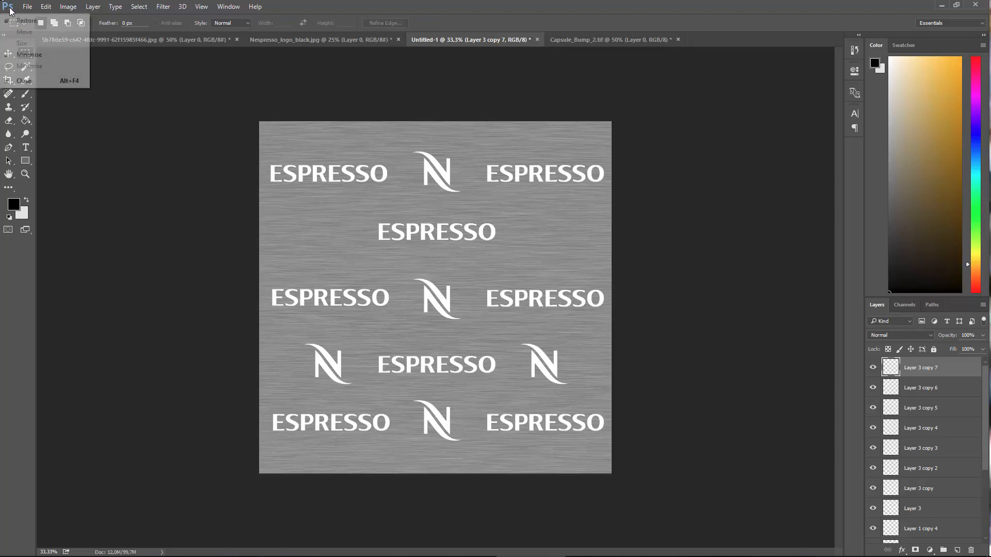
click(27, 8)
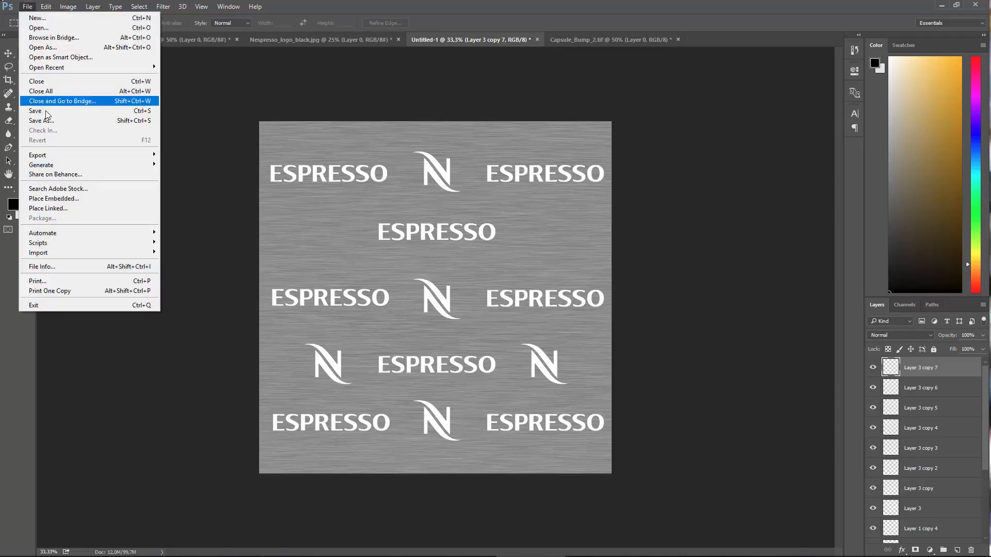
click(41, 121)
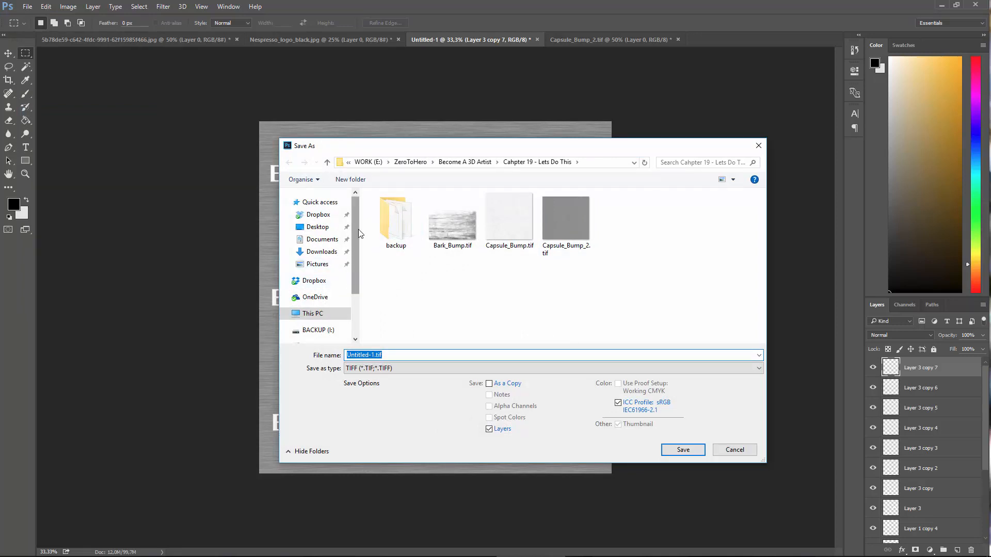
click(313, 314)
click(307, 227)
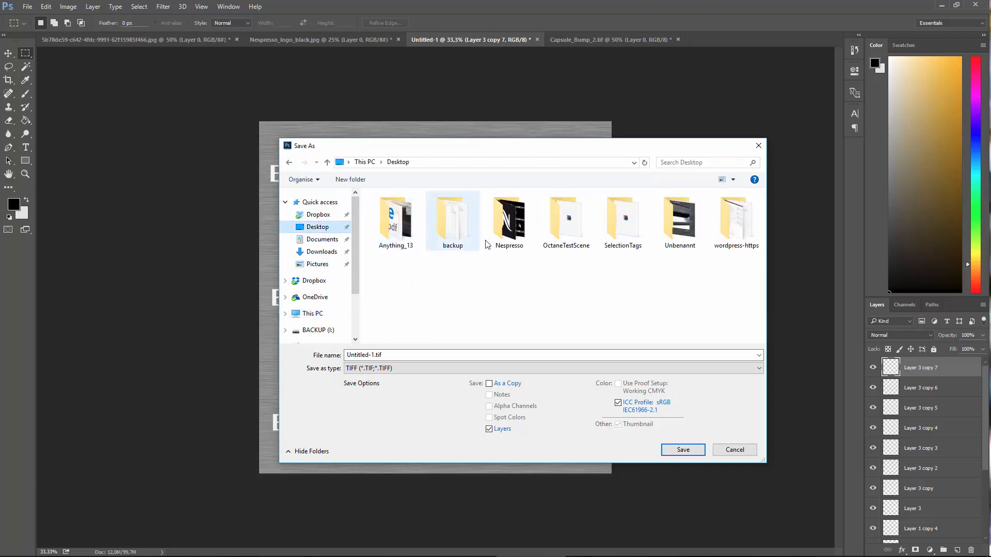
double_click(508, 221)
Save the texture as Displacement.2tif.tif based on the existing file's name, keeping layers and using no image compression
click(395, 219)
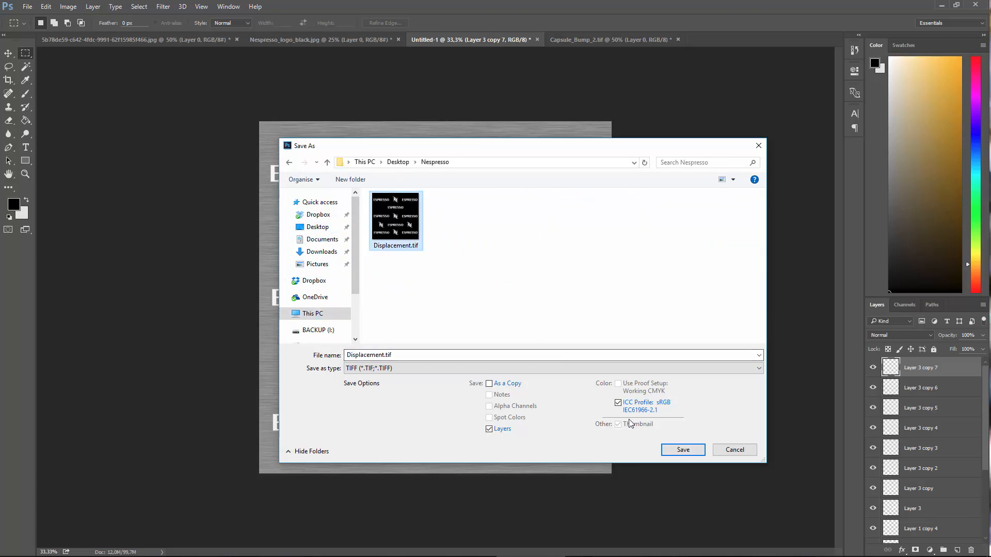
click(683, 450)
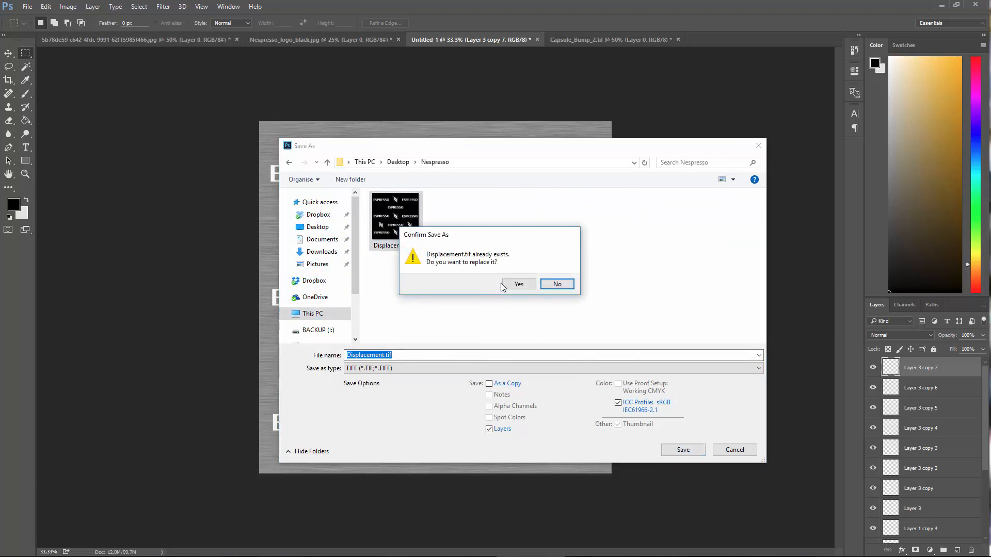
click(558, 285)
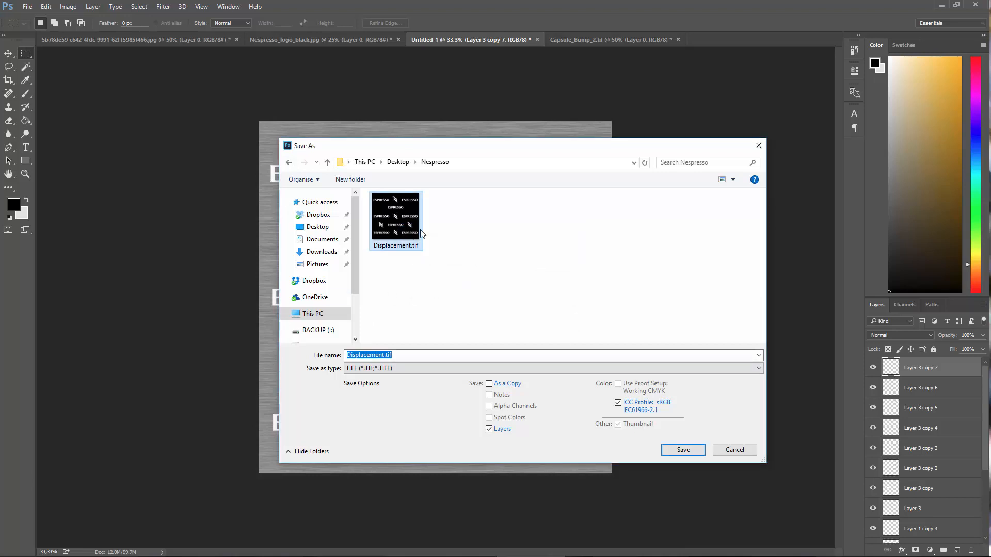
click(383, 354)
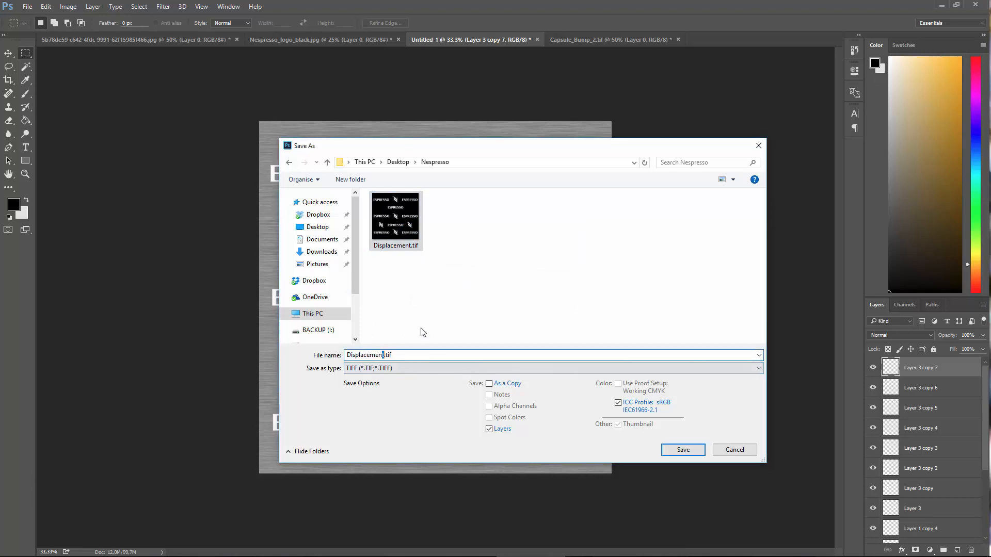
key(Return)
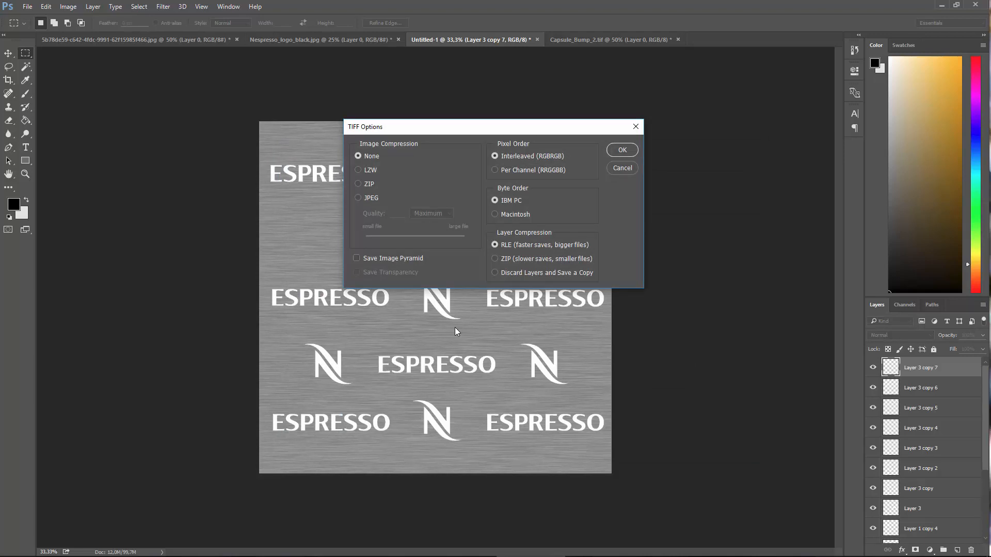
click(623, 151)
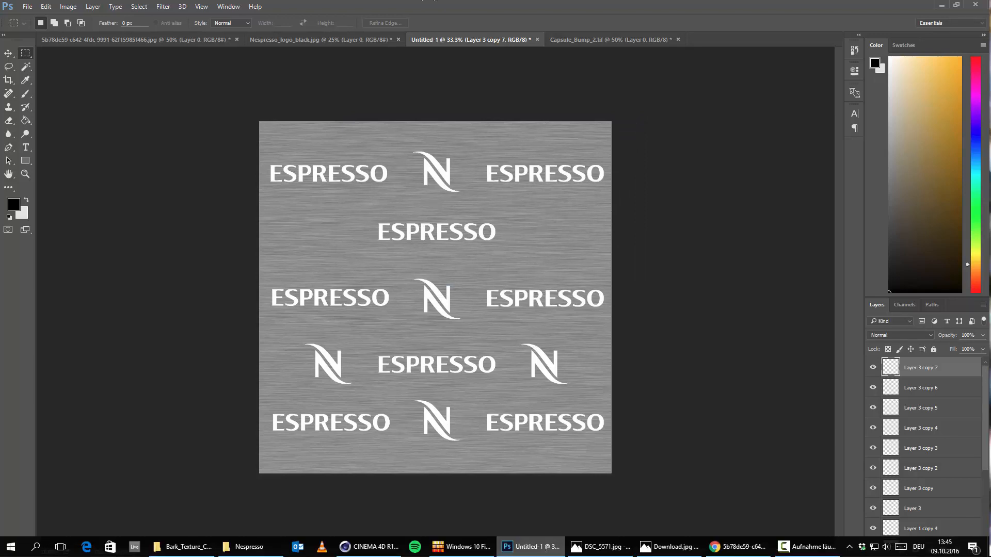
Switch to CINEMA 4D, create a new material in the Gold layer and open it in the Material Editor
click(361, 545)
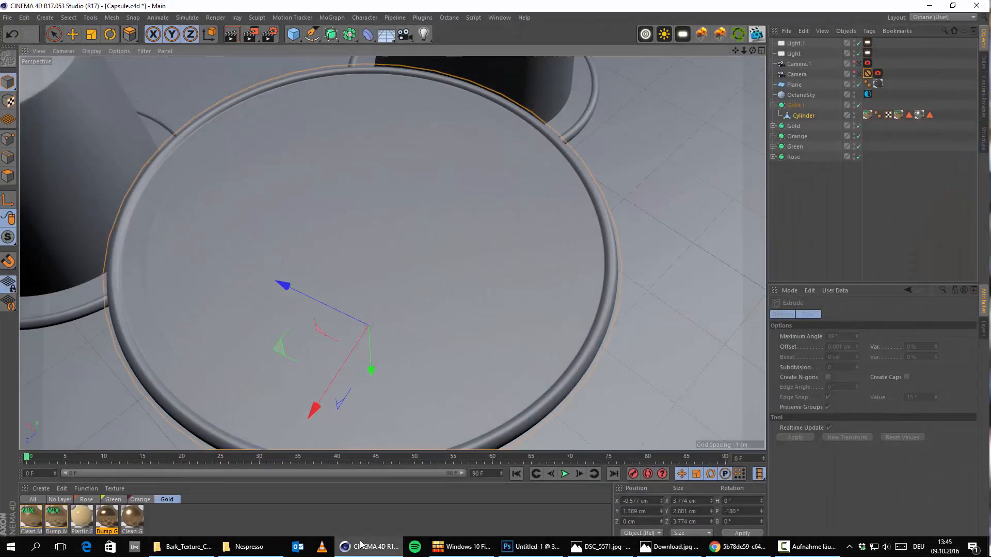
double_click(193, 519)
double_click(31, 517)
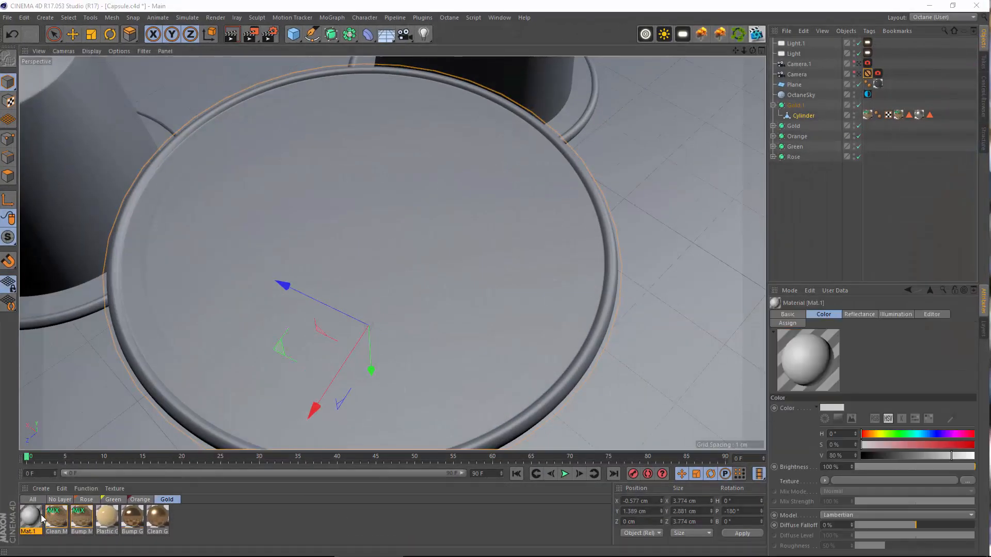
Load Displacement.2tif.tif from the Desktop's Nespresso folder as Mat.1's Color texture without copying it to the project, and close the editor
click(277, 179)
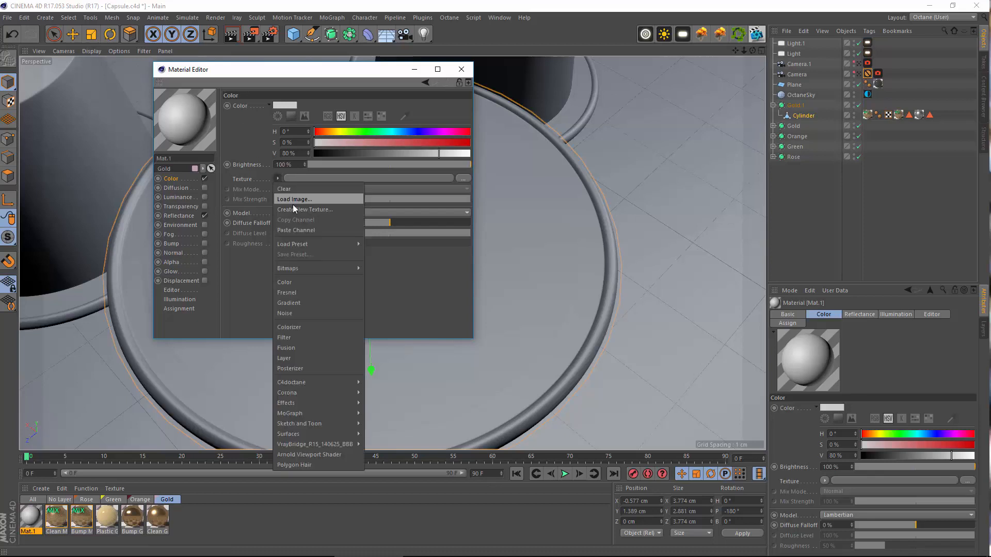
click(293, 202)
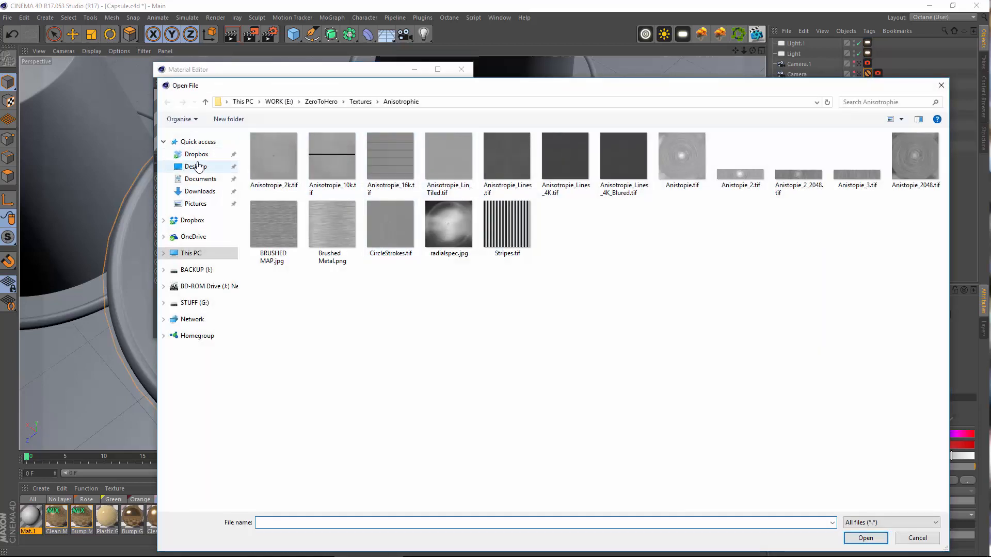
click(188, 167)
double_click(391, 155)
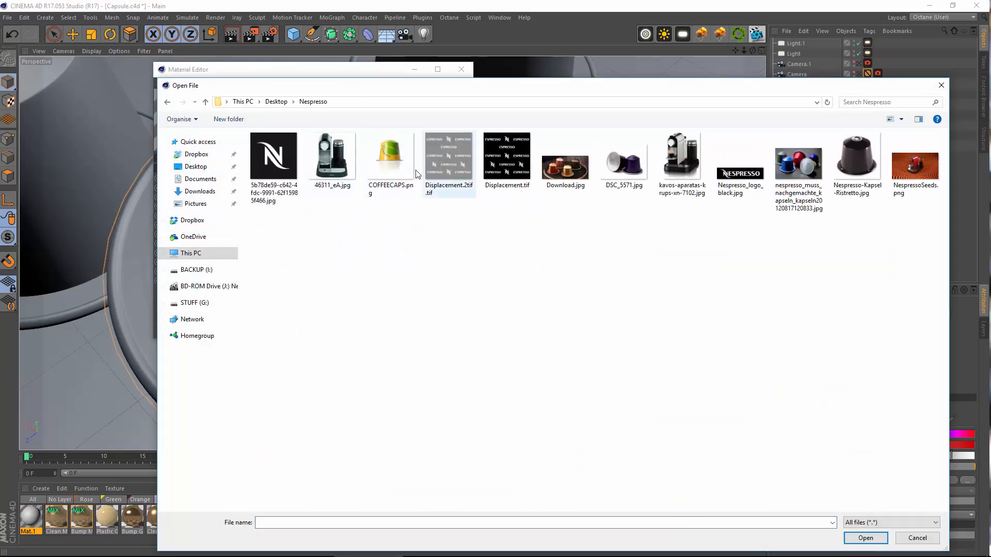
click(273, 158)
click(449, 165)
double_click(450, 165)
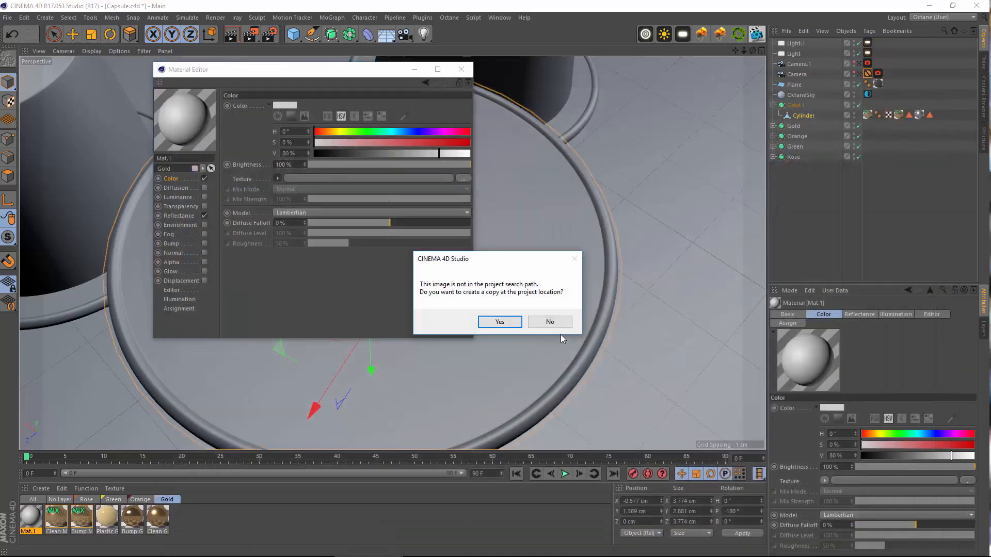
click(553, 321)
click(461, 70)
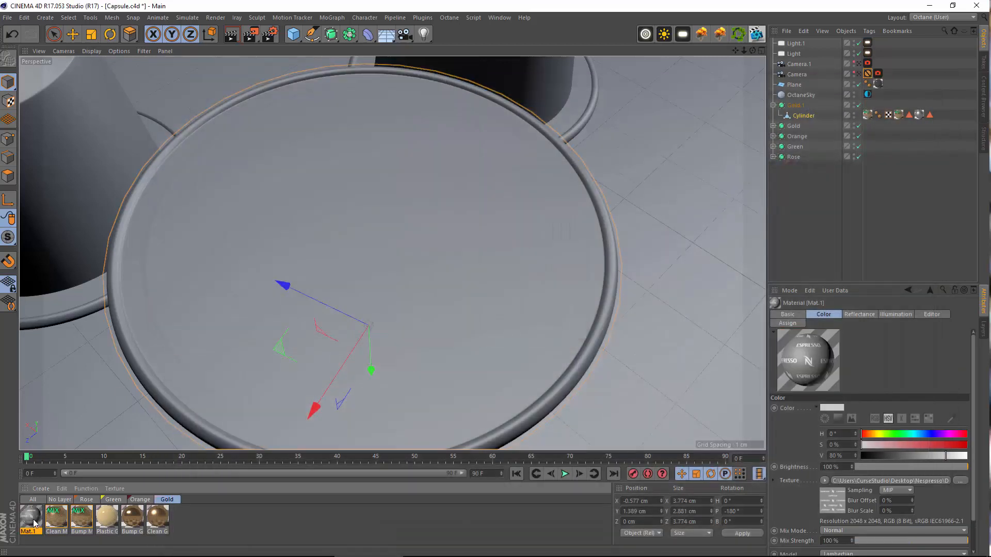
Switch the Cylinder to polygon editing and use Loop Selection to select the narrow polygon loops just inside the lid's raised rim
click(804, 116)
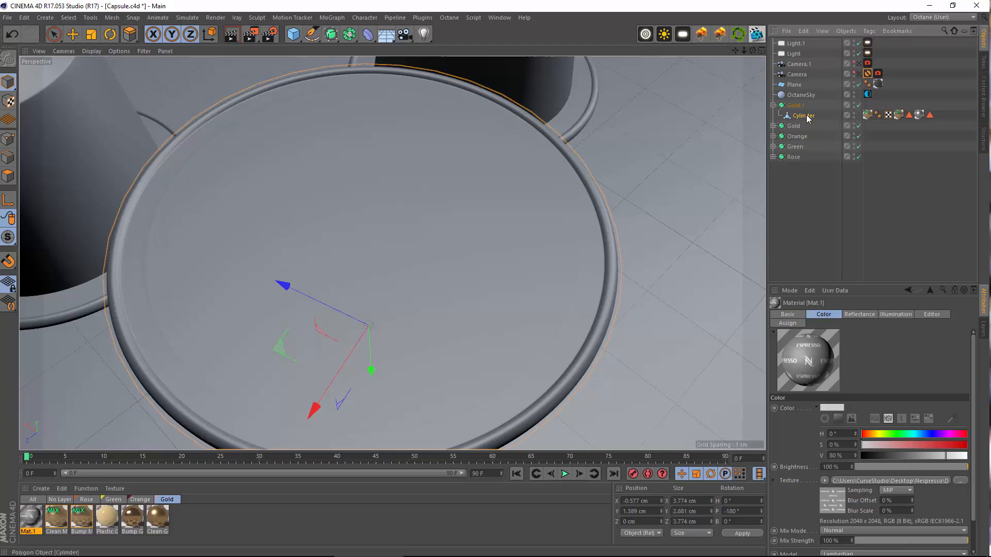
click(8, 176)
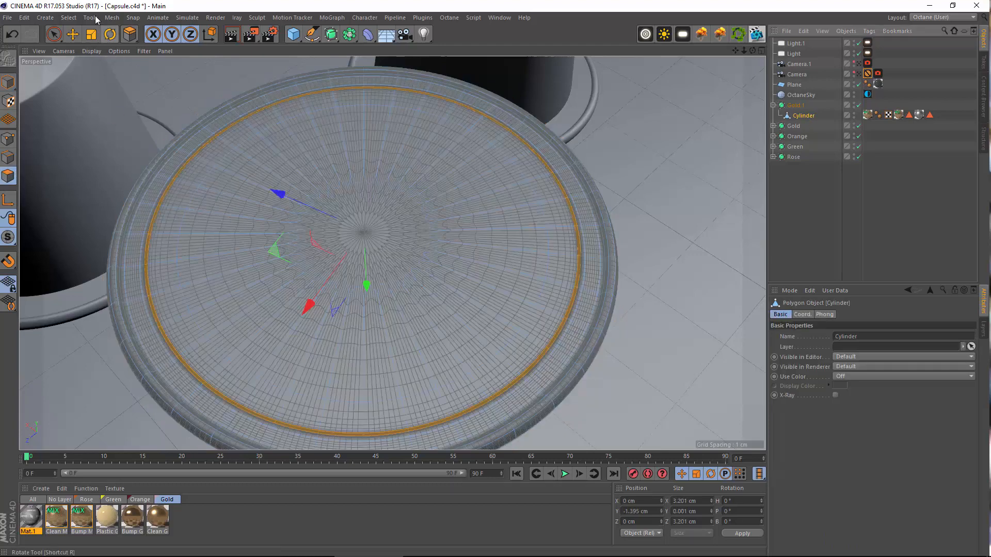
click(68, 18)
click(139, 88)
alt+middle_drag(302, 190, 395, 195)
scroll(239, 202, up, 5)
scroll(236, 231, up, 4)
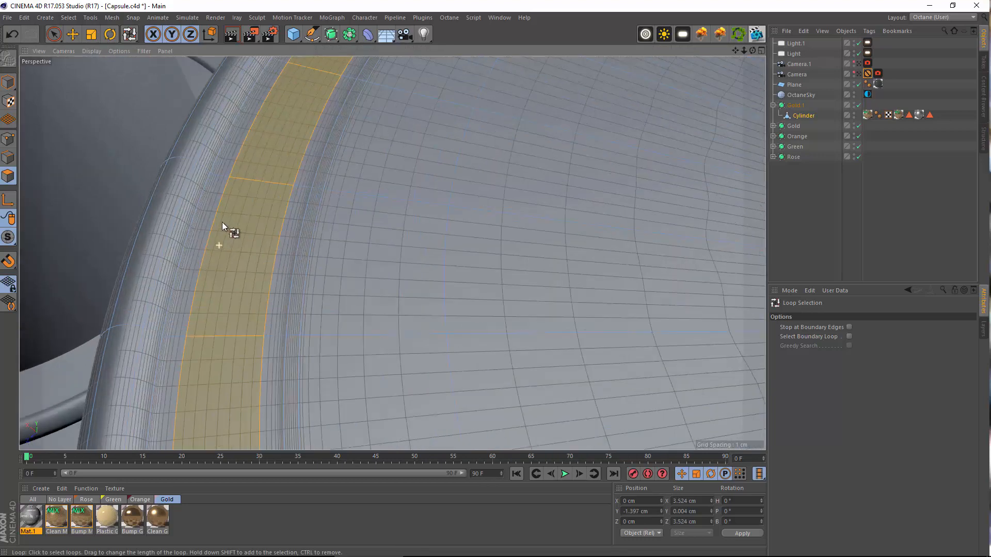
scroll(277, 194, up, 4)
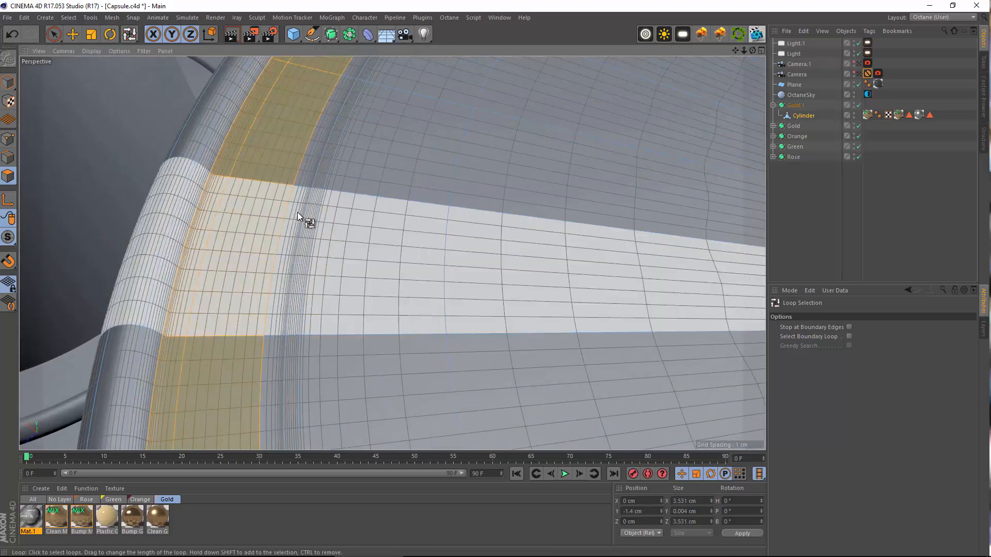
shift+click(317, 202)
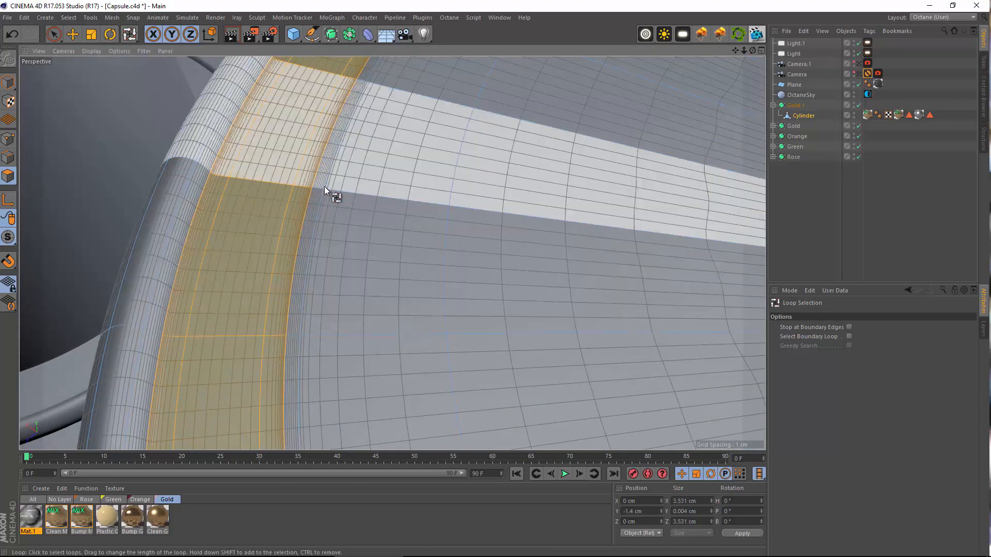
shift+click(318, 190)
Add the broad polygon loop covering the lid's flat inner surface to the selection
alt+right_drag(324, 187, 352, 217)
alt+drag(352, 217, 370, 230)
alt+drag(485, 167, 499, 149)
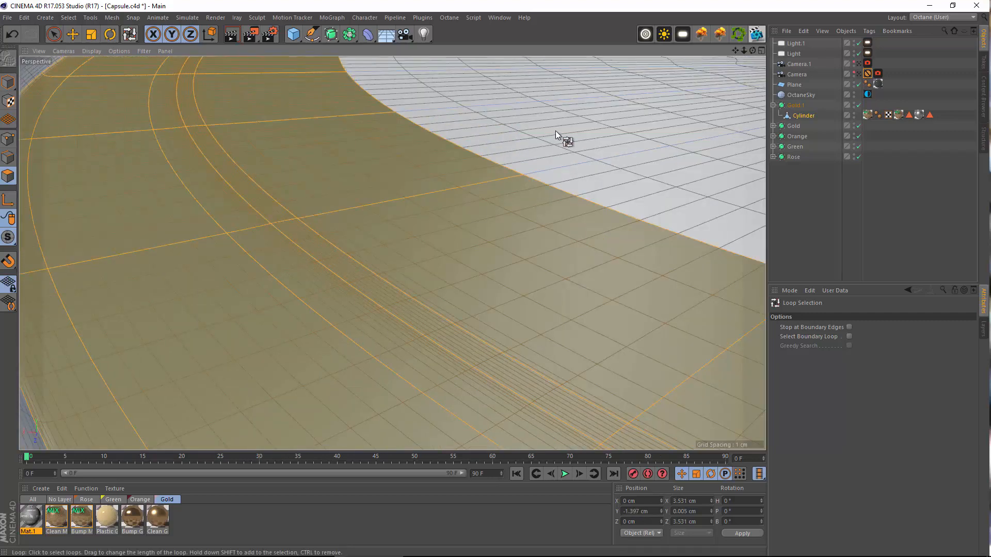
shift+click(555, 132)
Add the polygons in the lid's centre to the selection with the Move tool so the whole lid face is selected
alt+right_drag(354, 283, 395, 308)
alt+right_drag(393, 252, 480, 186)
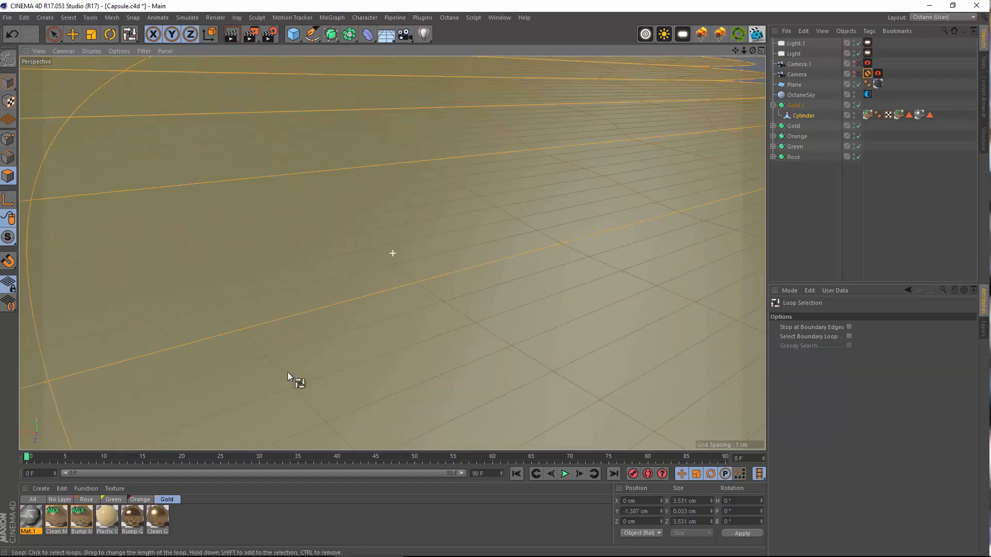
alt+right_drag(358, 294, 553, 199)
alt+middle_drag(469, 230, 358, 299)
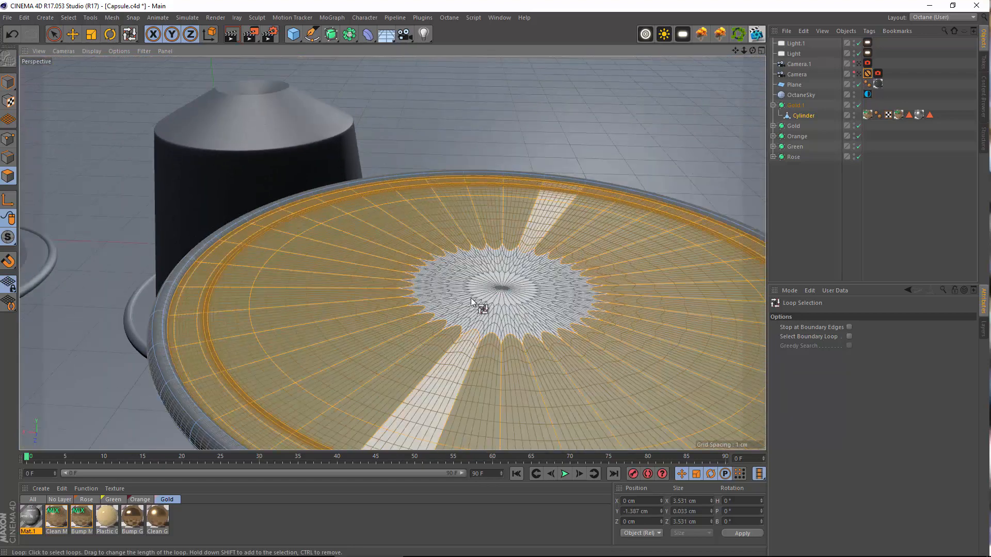
shift+click(455, 322)
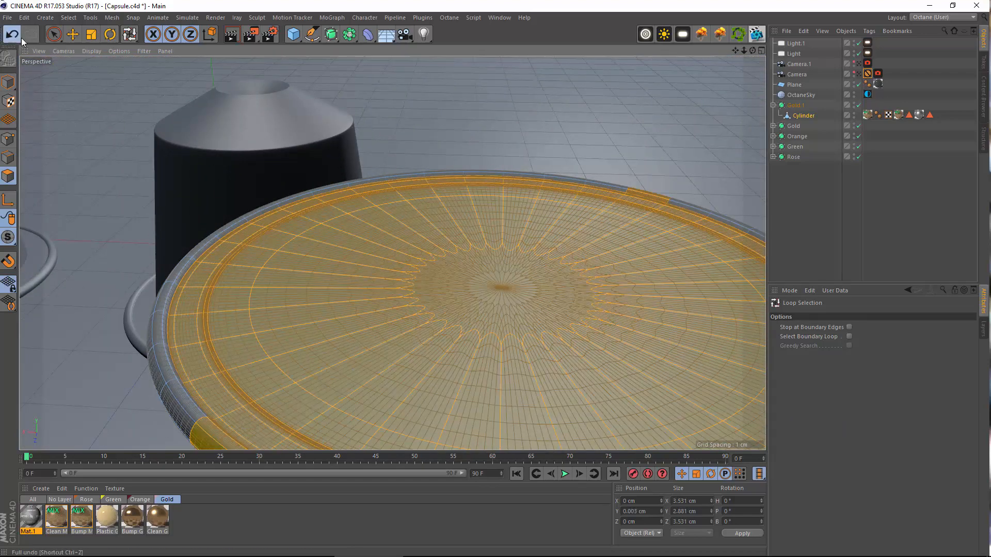
click(12, 34)
key(t)
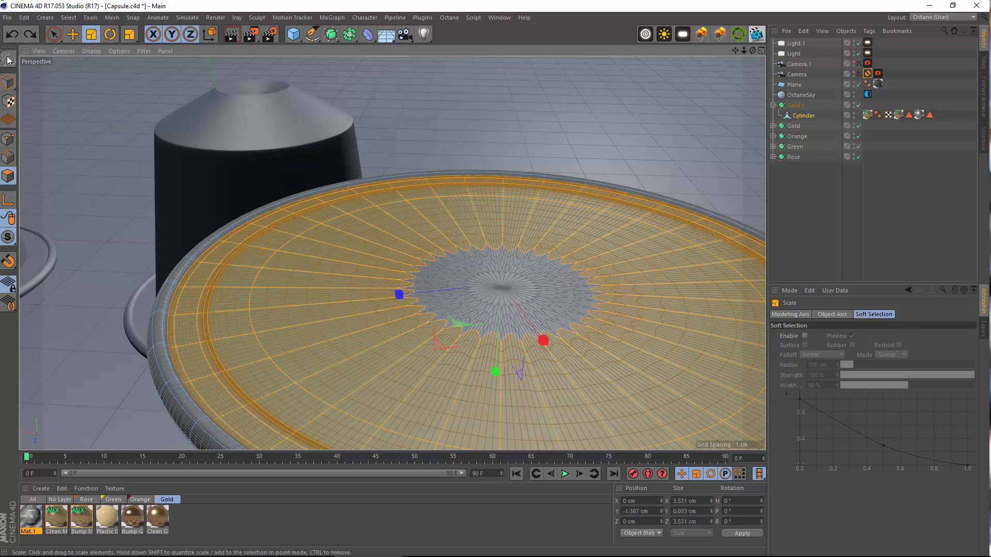
click(72, 34)
shift+click(448, 303)
alt+drag(447, 303, 348, 336)
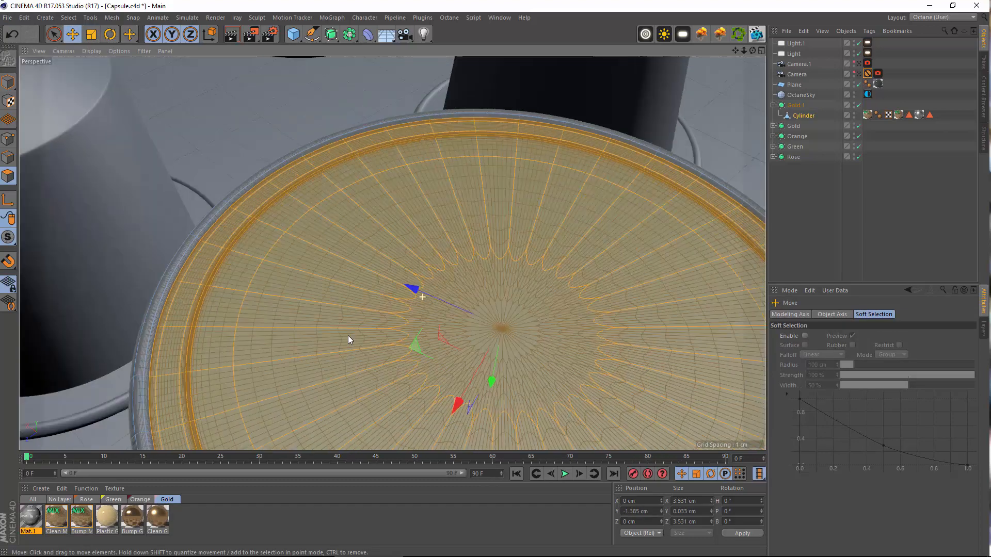
Examine the polygon selection along the lid's rim and across its surface from several angles for missed polygons
scroll(231, 242, up, 8)
mouse_move(256, 283)
alt+mouse_down()
mouse_move(250, 252)
mouse_move(288, 208)
mouse_move(325, 204)
mouse_move(321, 232)
alt+mouse_up()
scroll(275, 259, up, 10)
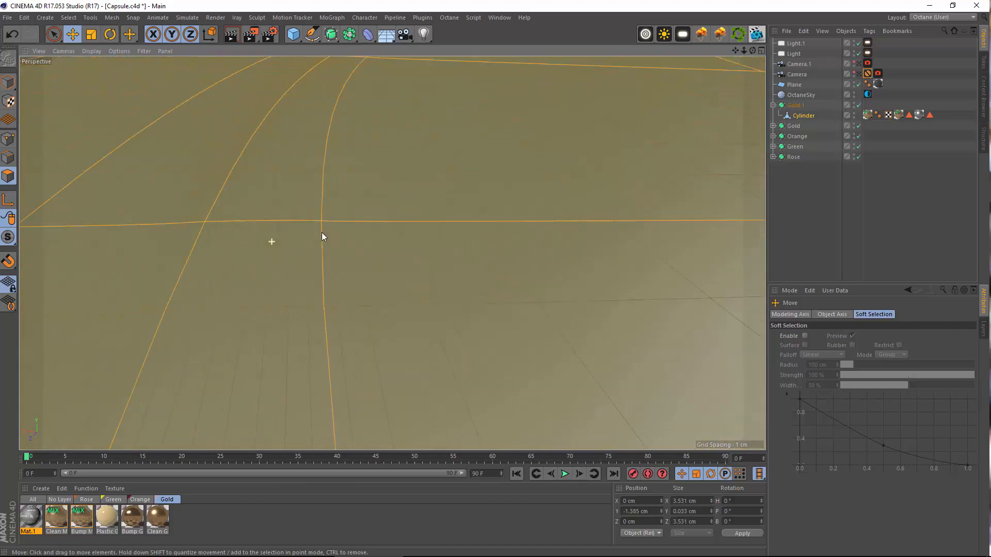
scroll(398, 177, down, 10)
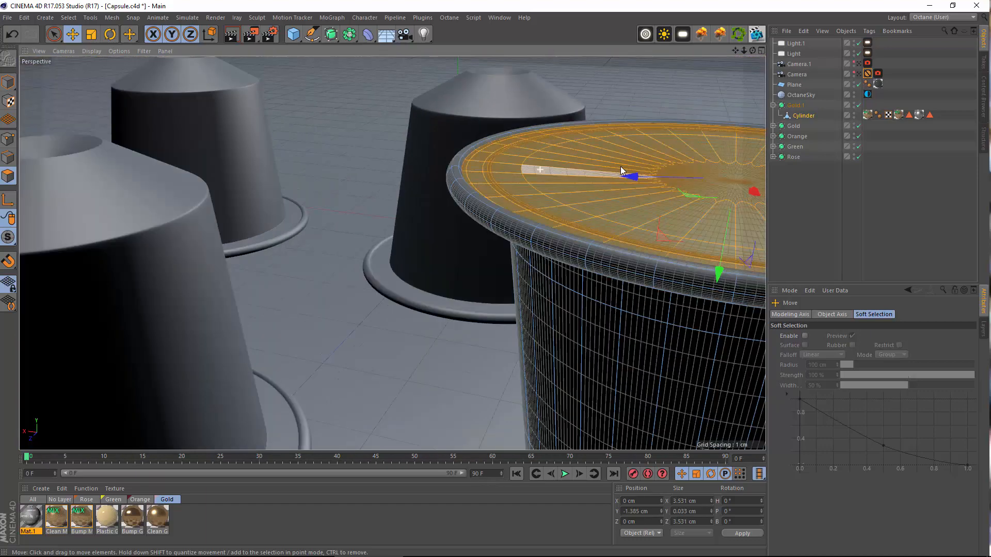
alt+middle_drag(621, 171, 416, 271)
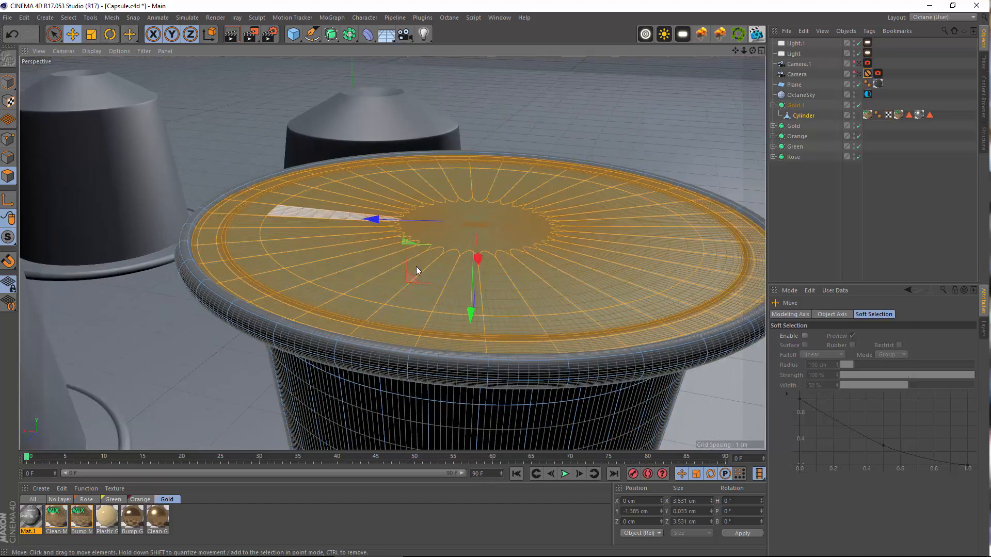
scroll(480, 362, up, 10)
alt+drag(446, 386, 460, 292)
scroll(485, 263, down, 6)
alt+drag(515, 234, 572, 212)
scroll(619, 198, down, 5)
alt+drag(641, 192, 656, 206)
alt+middle_drag(656, 206, 469, 310)
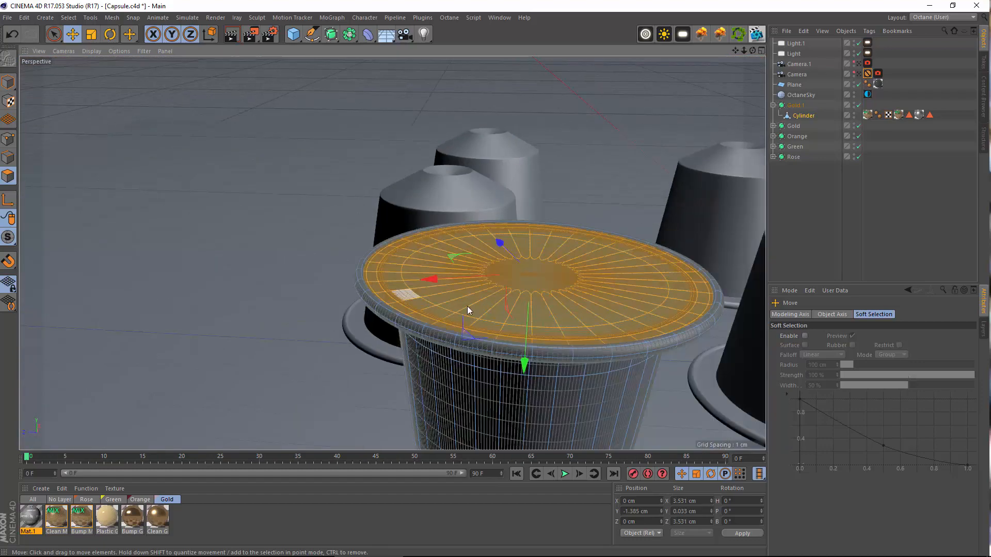
alt+drag(476, 307, 495, 350)
Store the selected lid polygons with Set Selection and deselect the object
click(68, 18)
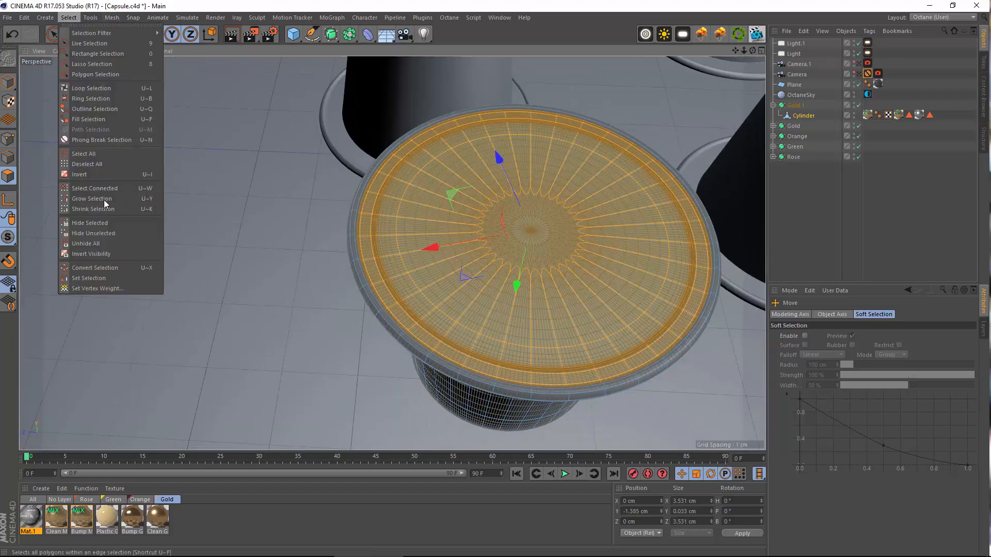
click(85, 273)
click(887, 200)
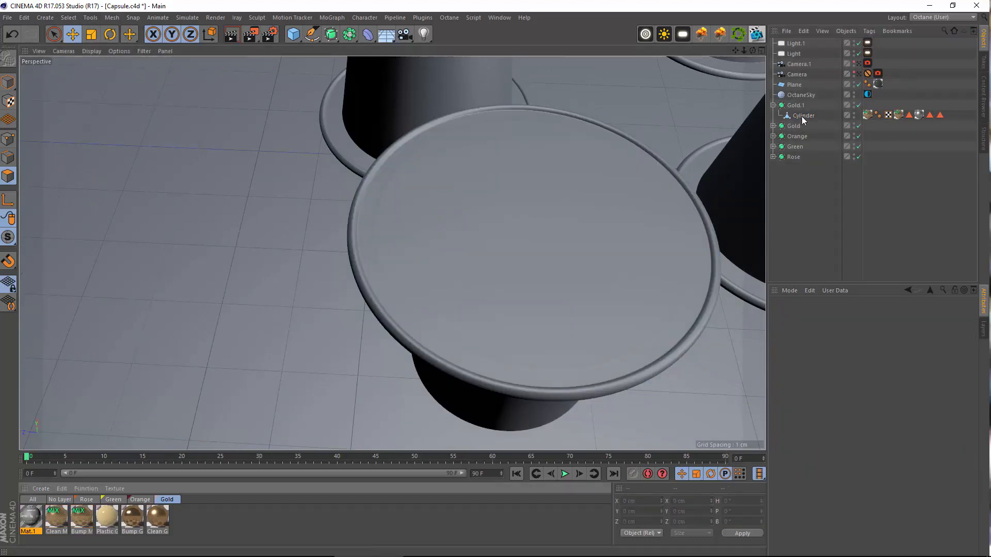
Apply Mat.1 to the Cylinder and restrict its texture tag to Polygon Selection.2
drag(802, 117, 802, 116)
drag(950, 115, 939, 118)
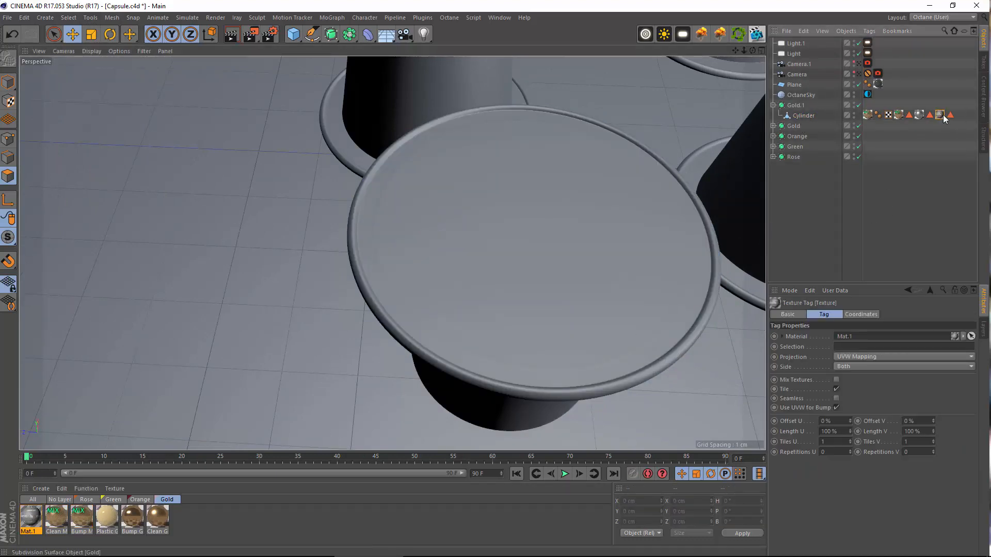
drag(840, 335, 846, 346)
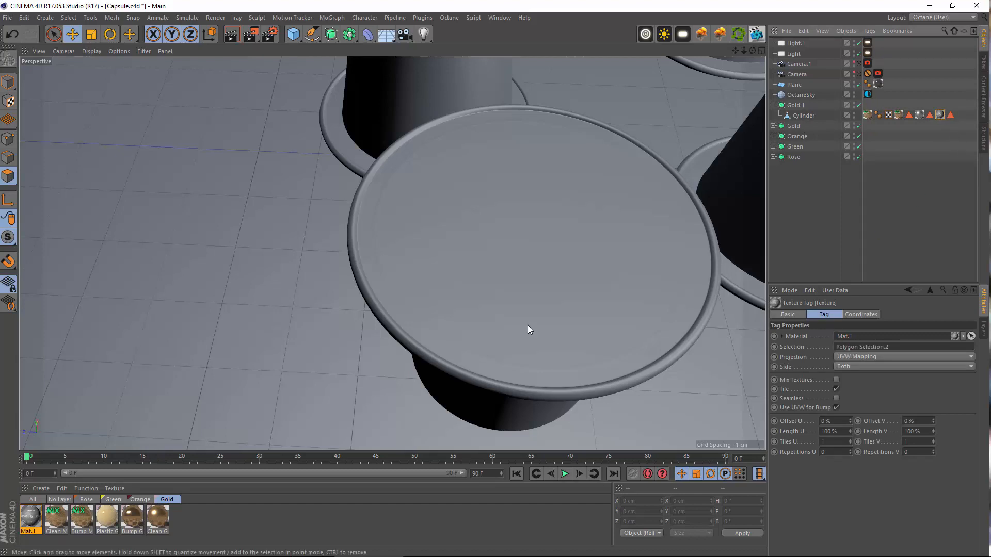
Return the Cylinder to model mode and turn on texture display in the viewport
click(803, 116)
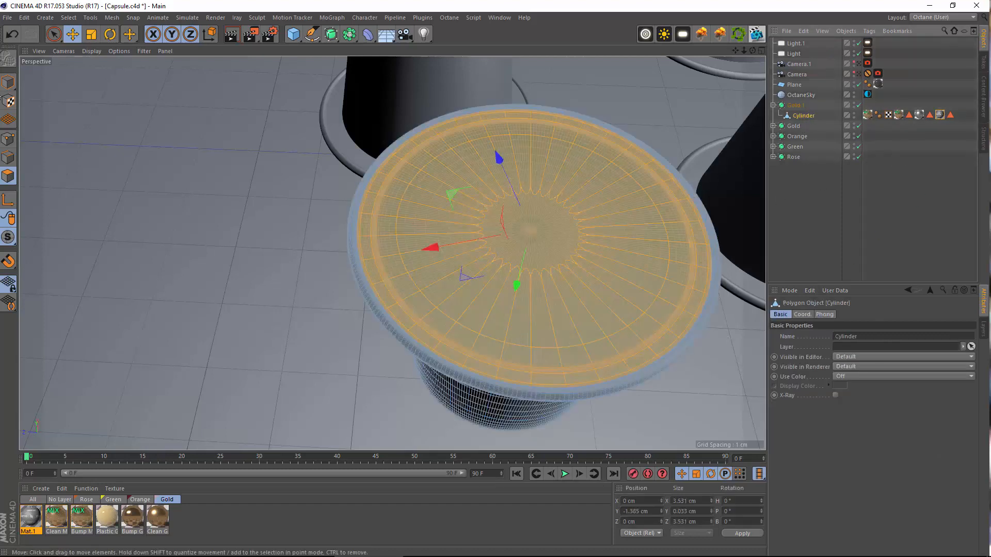
click(7, 82)
click(104, 50)
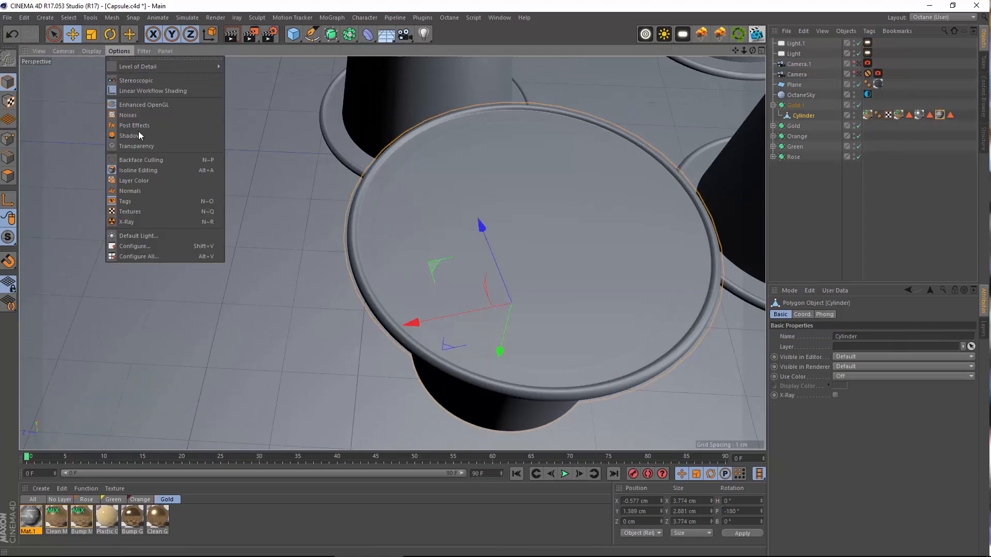
click(144, 209)
Change the projection of Mat.1's texture tag on the lid to Cubic
scroll(616, 268, up, 4)
alt+drag(527, 251, 660, 259)
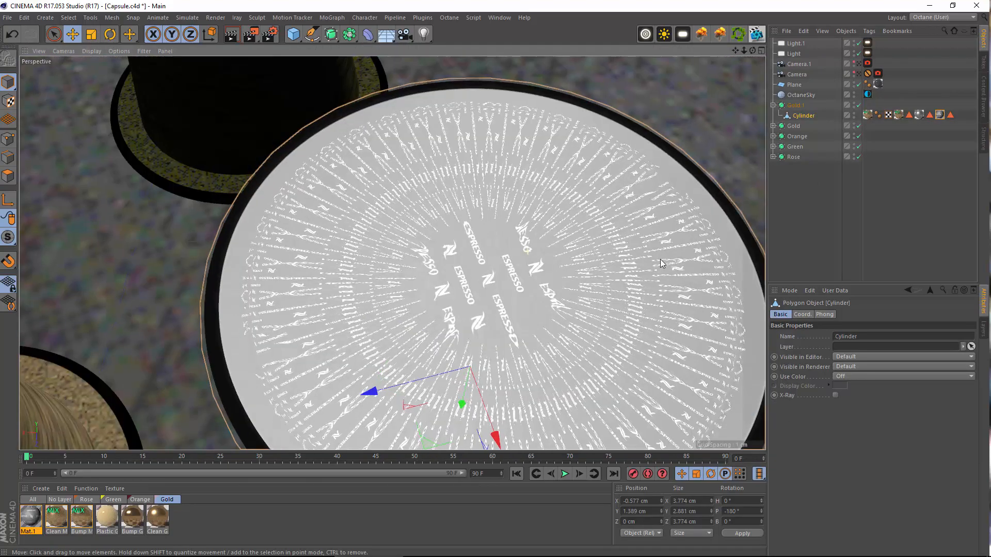
alt+middle_drag(578, 244, 537, 232)
scroll(538, 233, down, 8)
alt+drag(582, 310, 555, 289)
scroll(555, 289, up, 3)
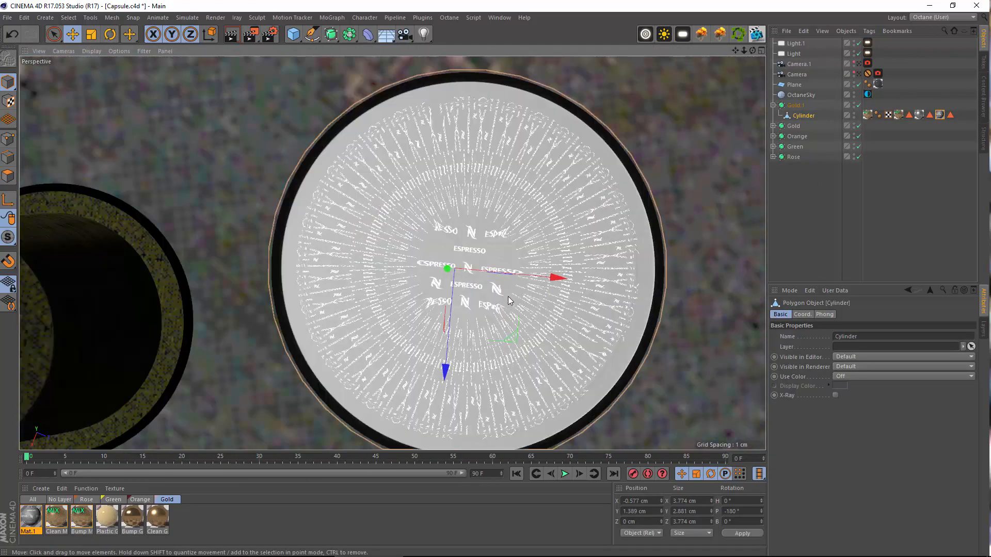
scroll(508, 297, up, 3)
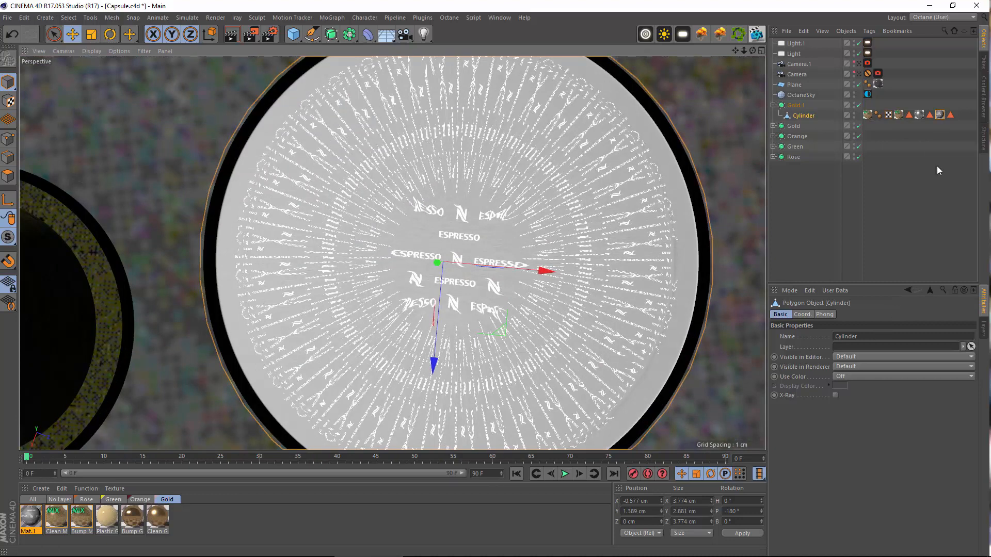
click(940, 114)
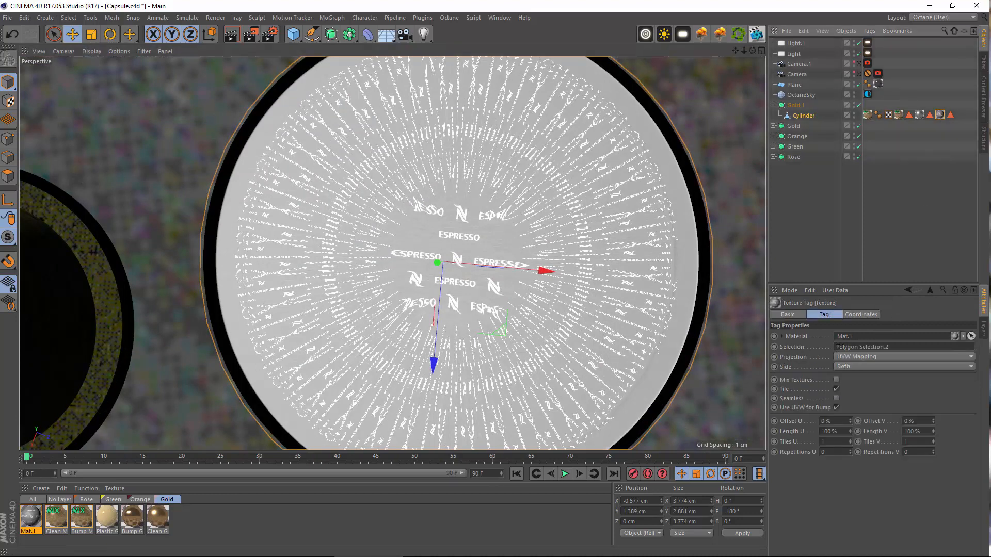
click(864, 357)
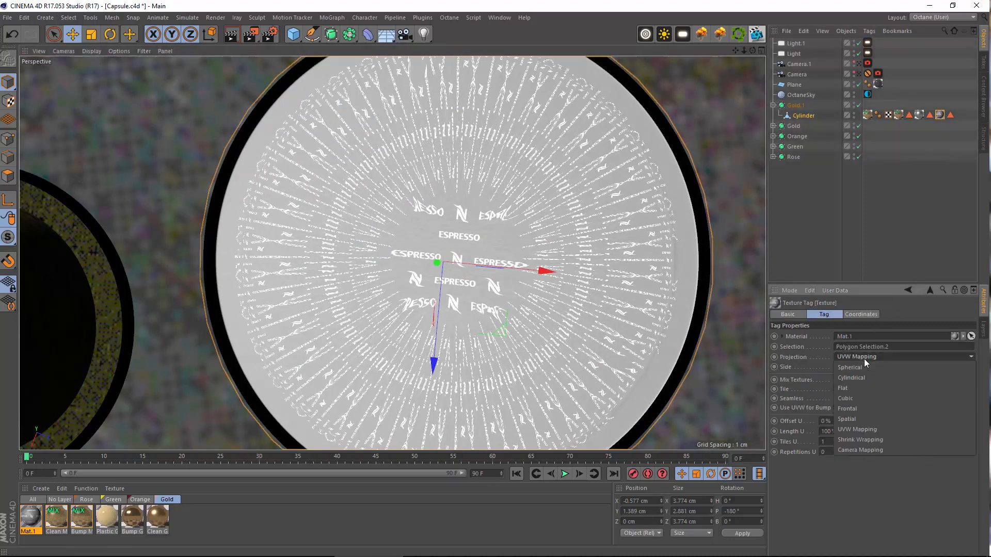
click(850, 398)
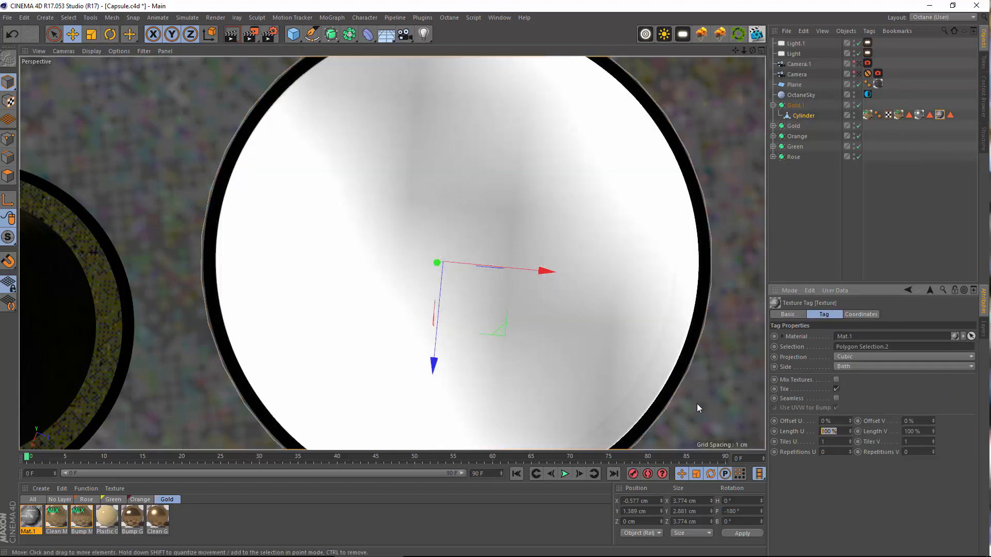
Set the lid texture tag's Length U and Length V to 10%
double_click(839, 432)
text(10)
key(Return)
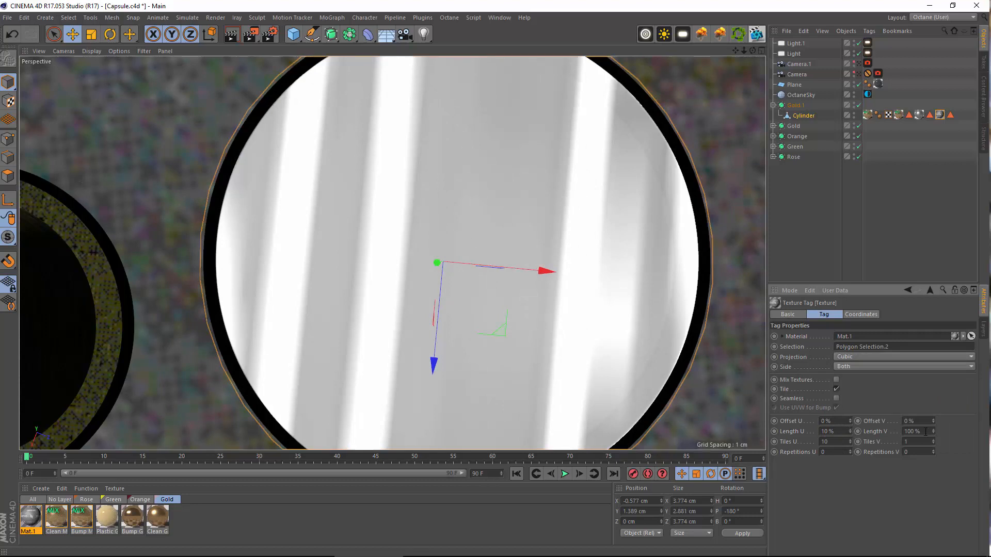
double_click(918, 431)
text(10)
key(Return)
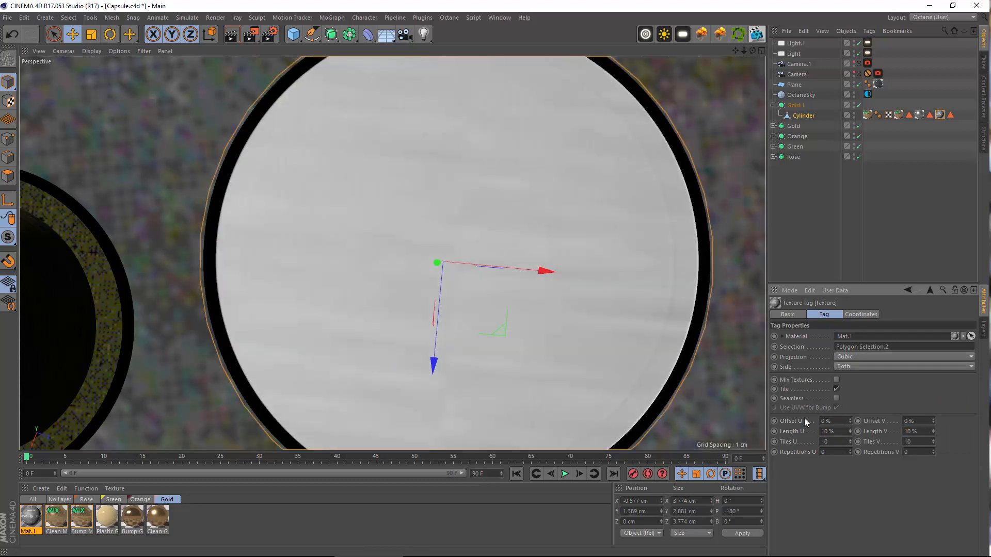
Reduce the lid texture tag's Length U and Length V to 1%
double_click(830, 431)
text(1)
key(Return)
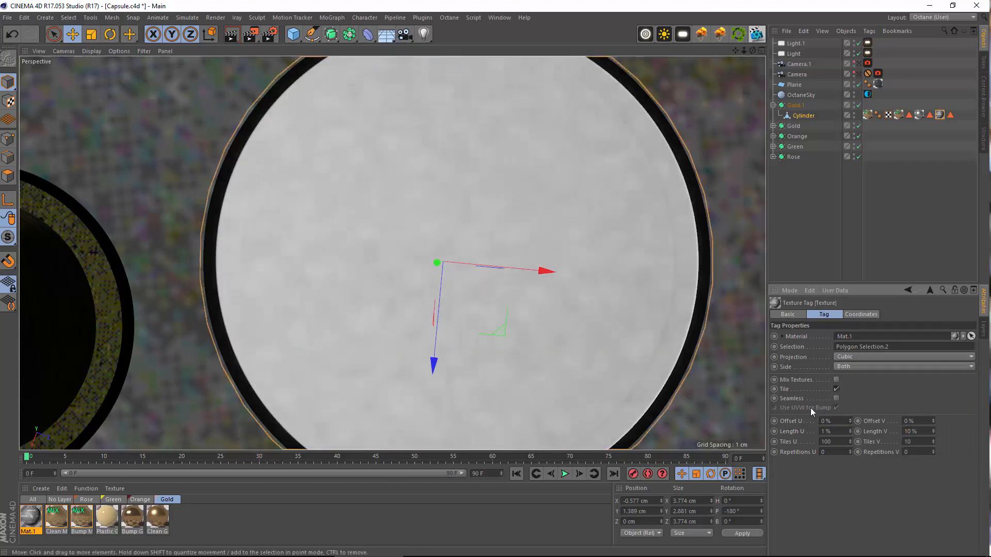
text(1)
key(Return)
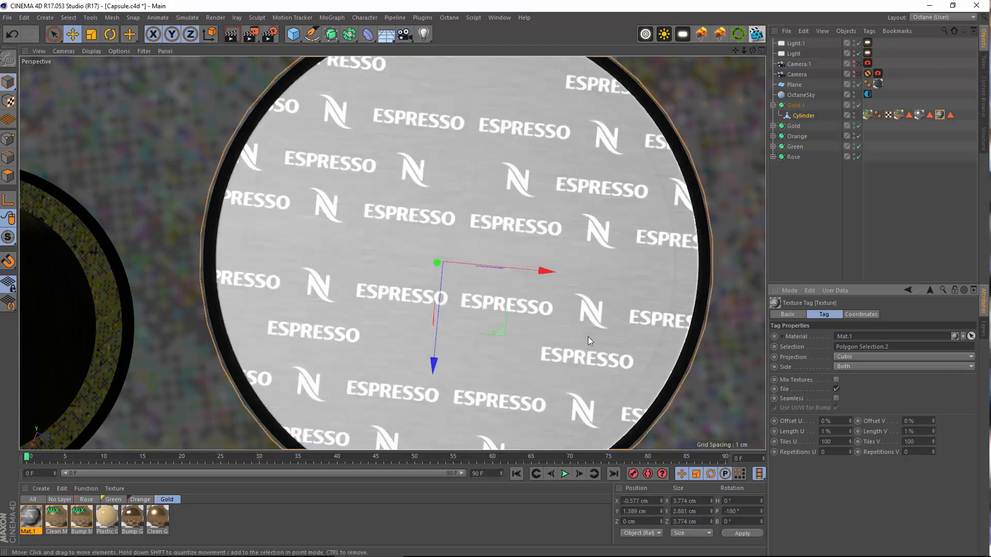
Raise the lid texture's Length U and Length V to 2% and set its Offset U to 13%
alt+drag(392, 247, 444, 310)
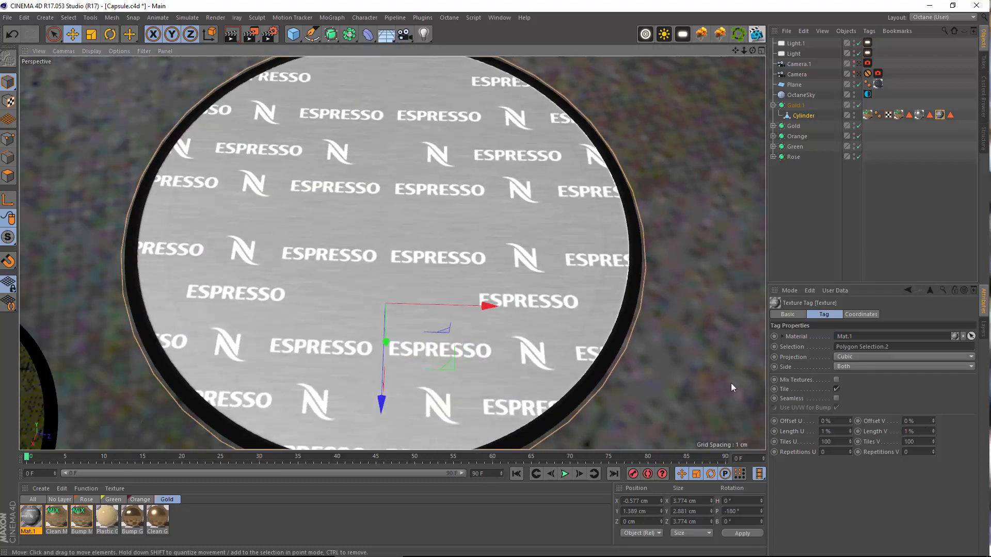
click(850, 429)
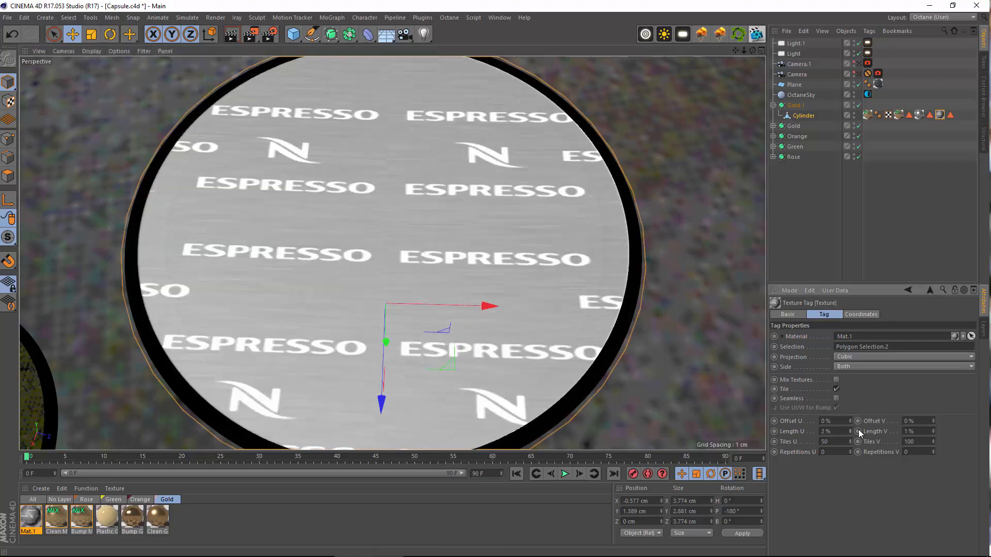
click(933, 429)
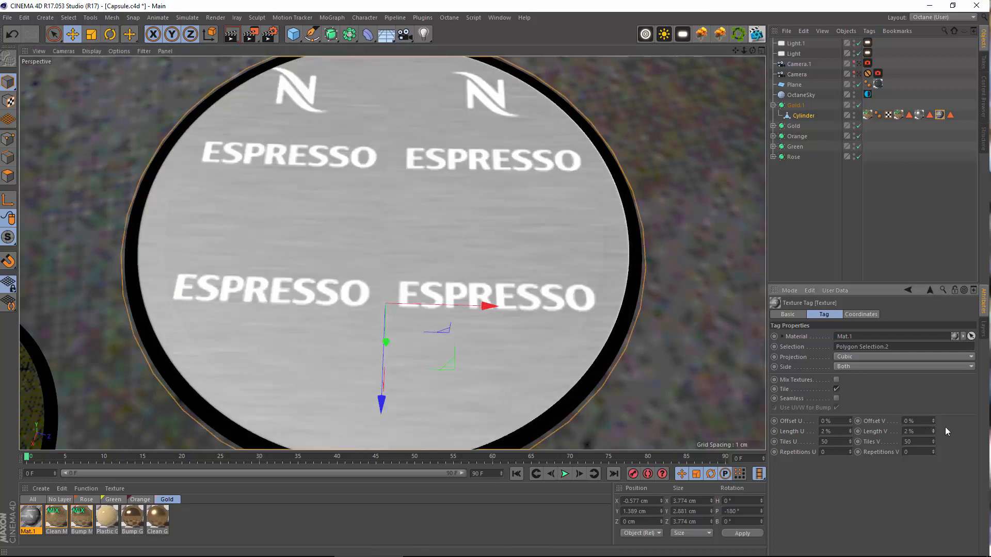
drag(850, 423, 850, 413)
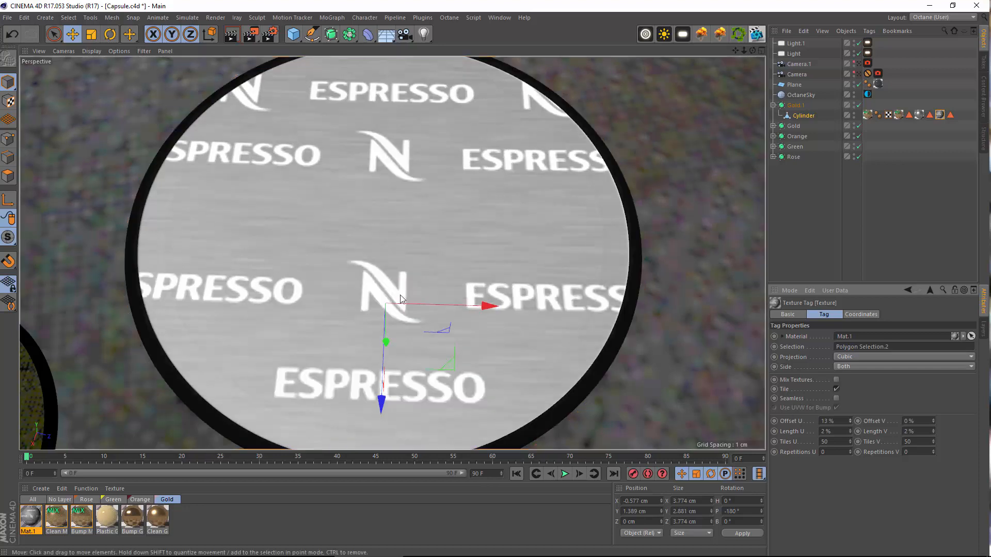
Shift the lid texture by raising Offset V through 0.01%, 0.1% and 0.2% to 0.3%
alt+drag(414, 296, 411, 271)
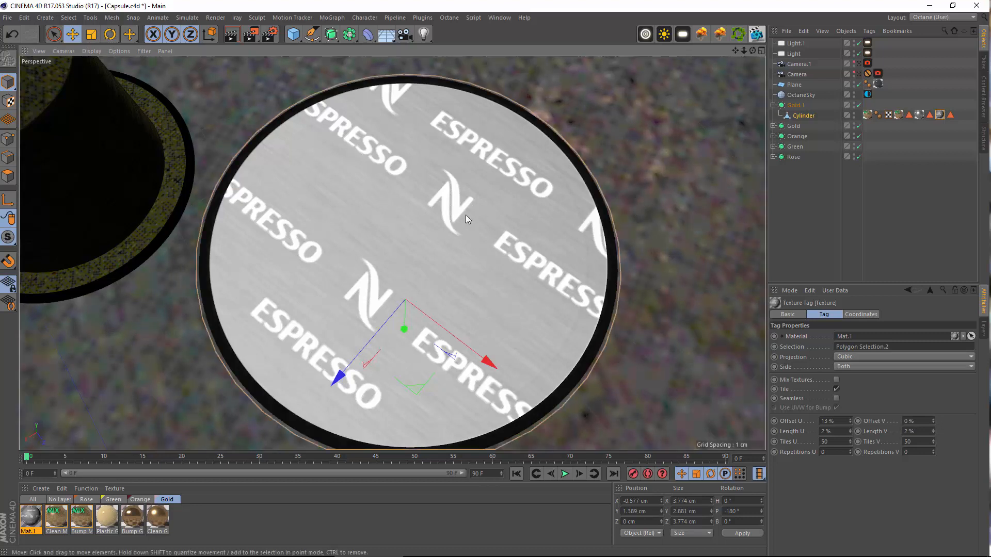
text(0.01)
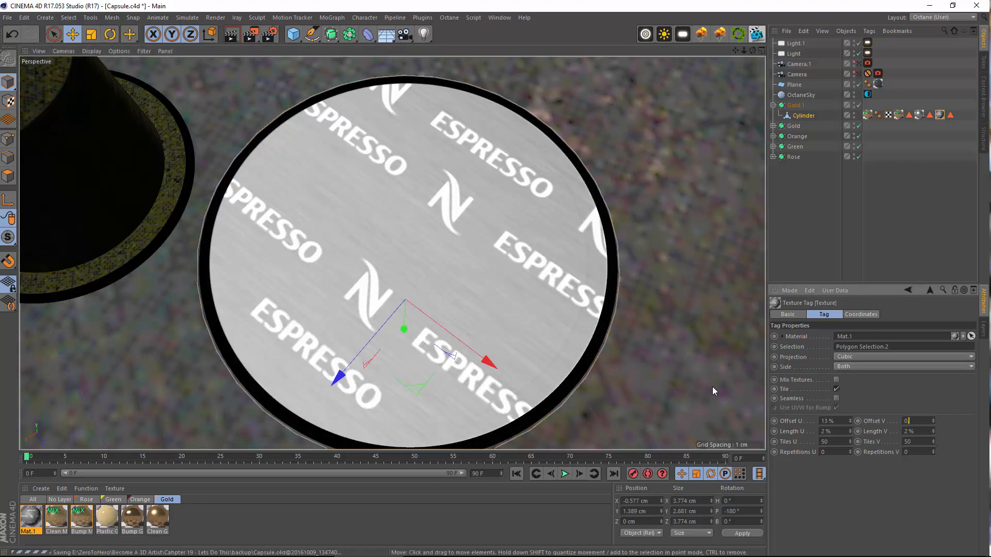
key(Return)
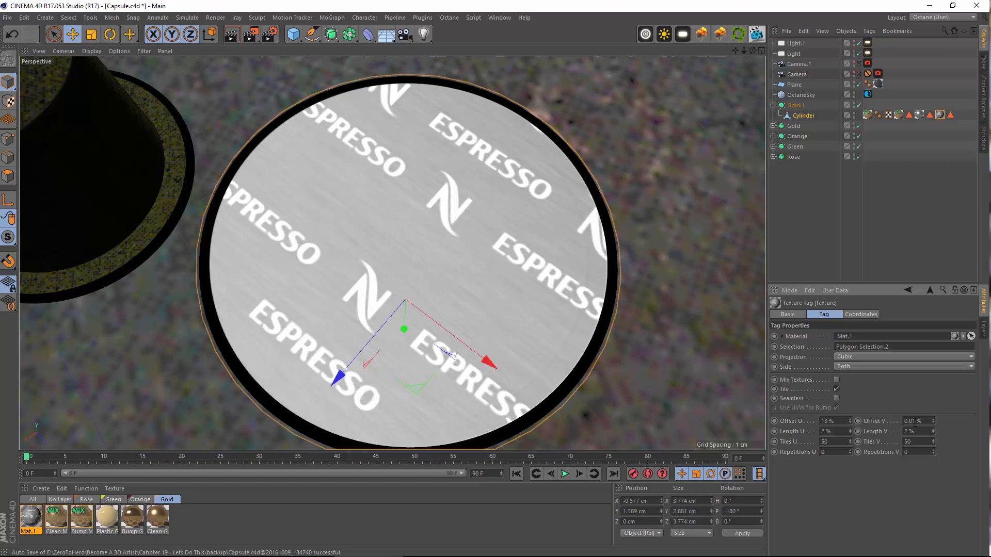
key(BackSpace)
key(Return)
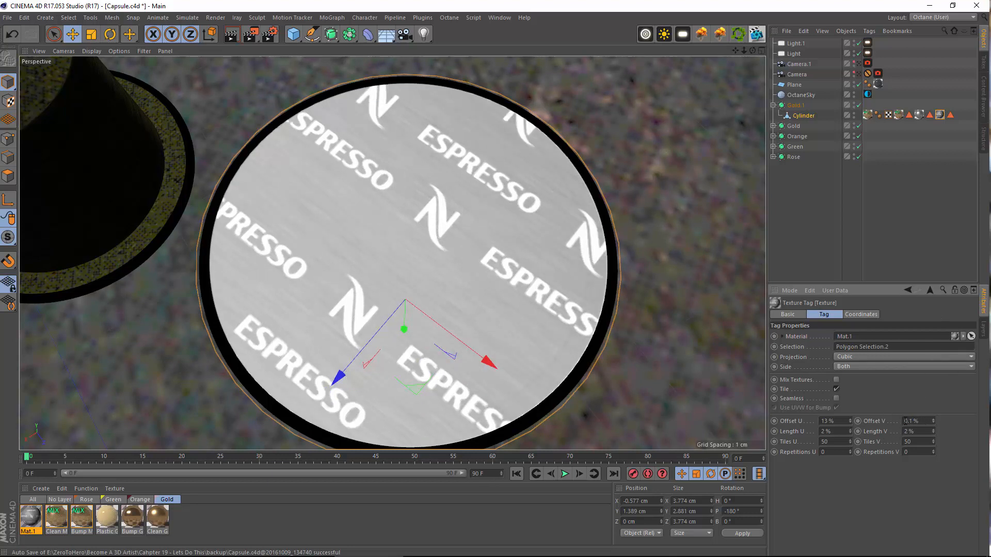
text(2)
key(Delete)
key(Return)
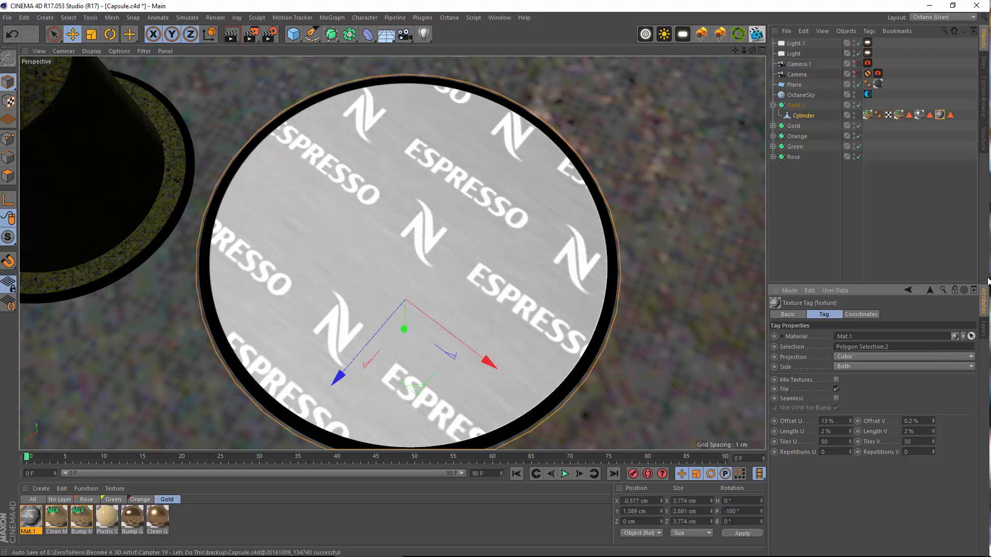
alt+drag(466, 271, 463, 327)
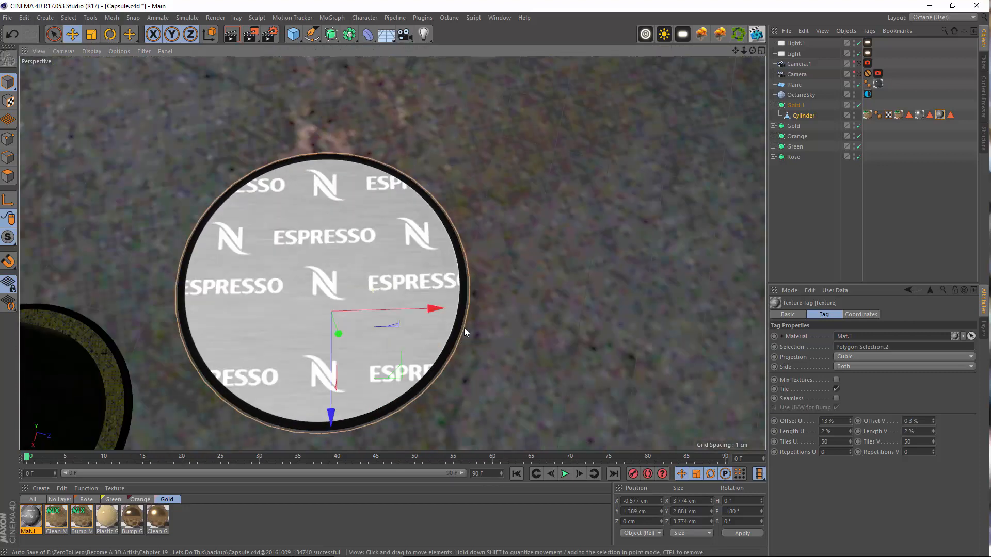
Try the lid texture with Length U and Length V at 3% and Offset U at 19%
click(849, 429)
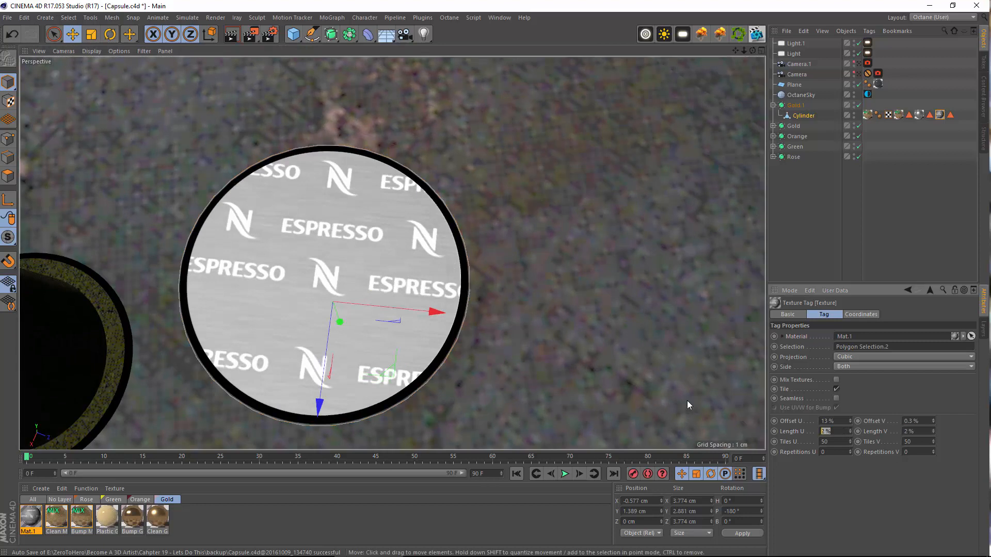
click(933, 429)
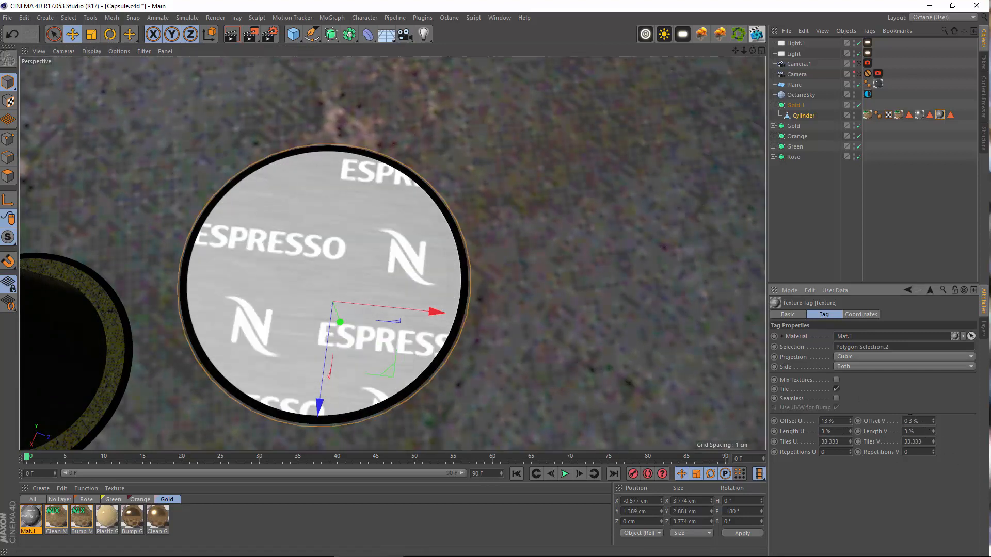
click(850, 419)
click(850, 419)
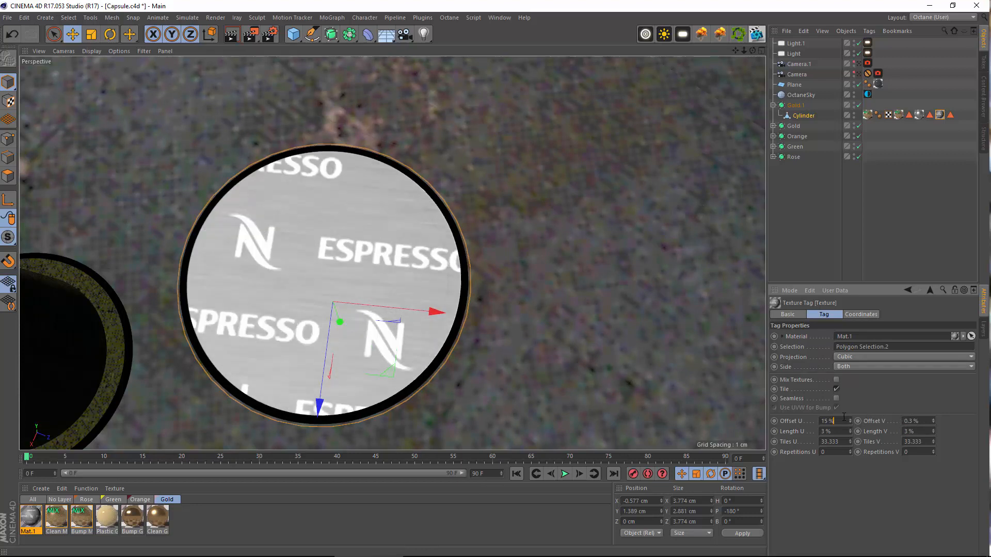
click(850, 419)
click(850, 419)
click(850, 419)
click(851, 419)
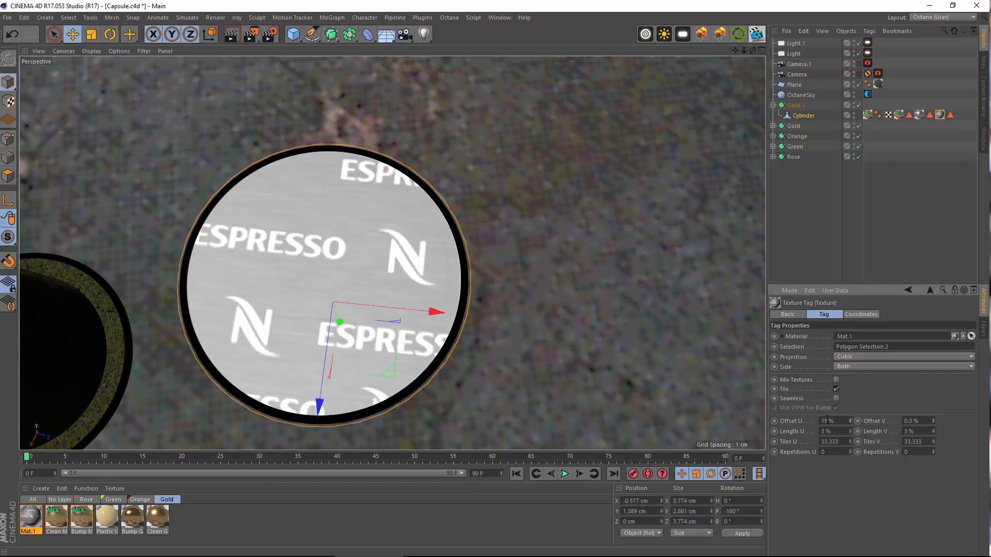
Try Offset U values of 0.1%, 19.1%, 18.9% and 18.5% to centre the logo horizontally on the lid
key(ctrl+z)
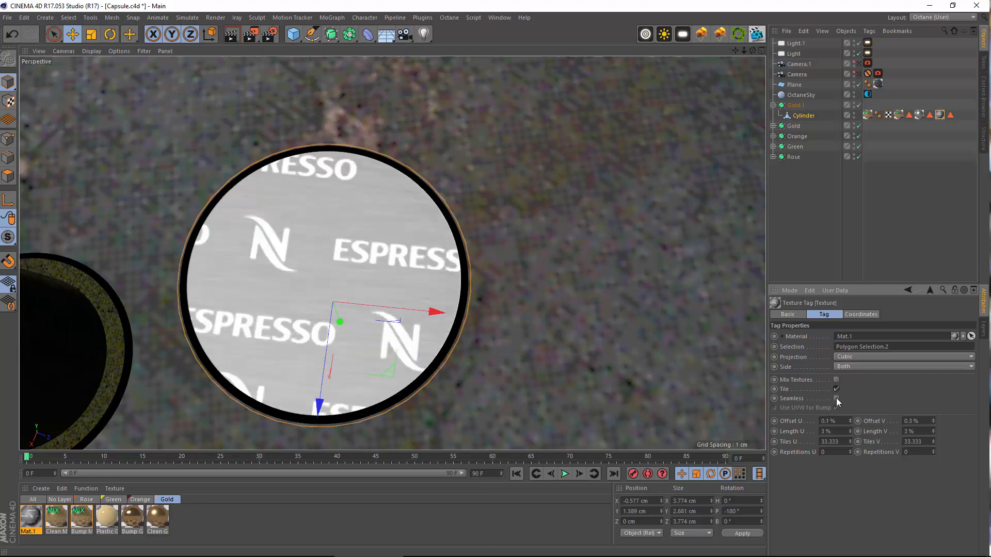
drag(775, 409, 657, 373)
text(19)
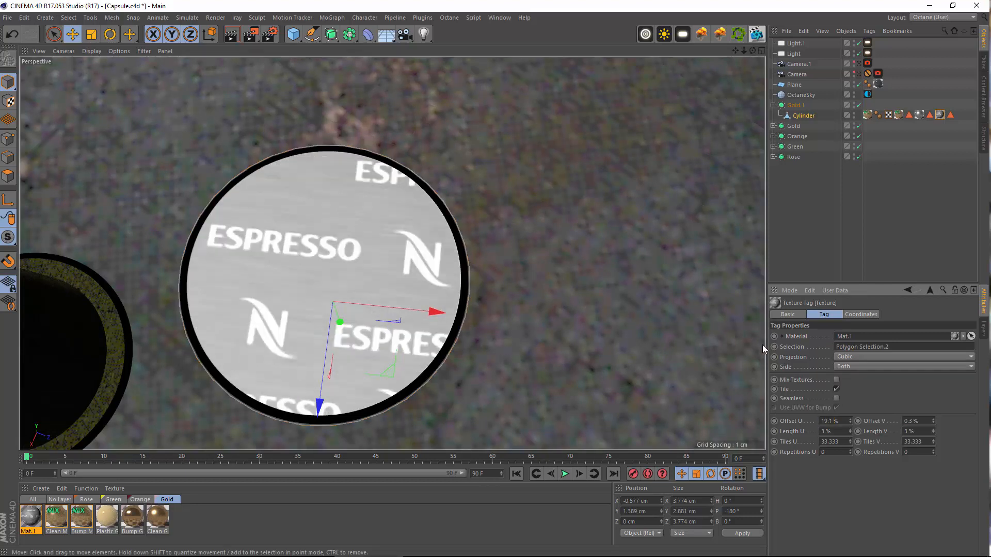
drag(832, 419, 580, 316)
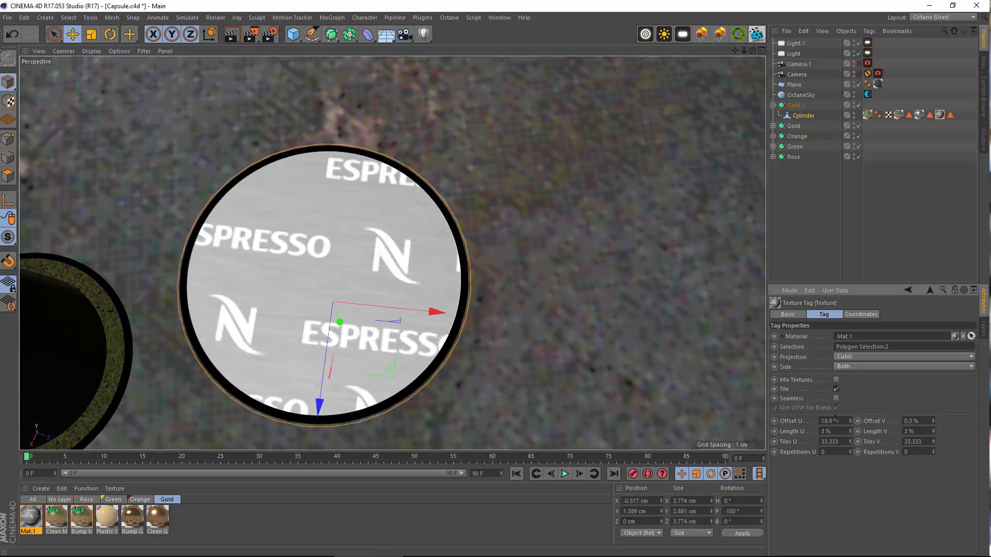
key(BackSpace)
text(5)
key(Return)
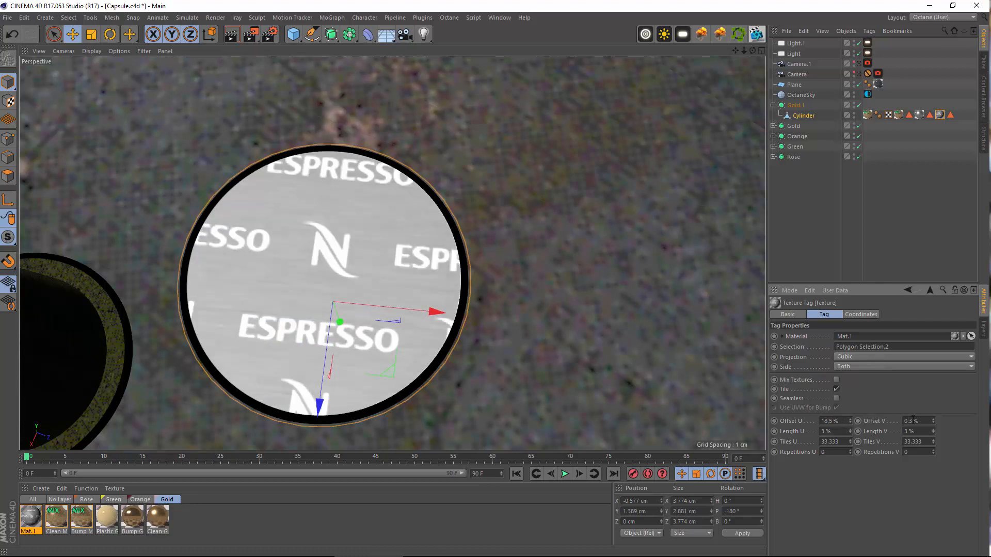
Try raising the lid texture's Offset V to 0.4% and on to 0.5%
key(Return)
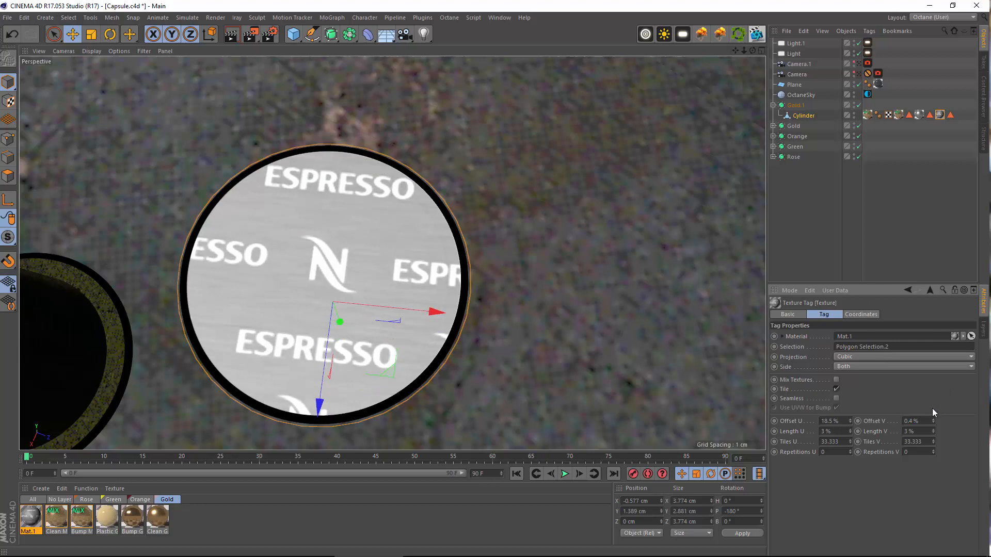
text(5)
key(Return)
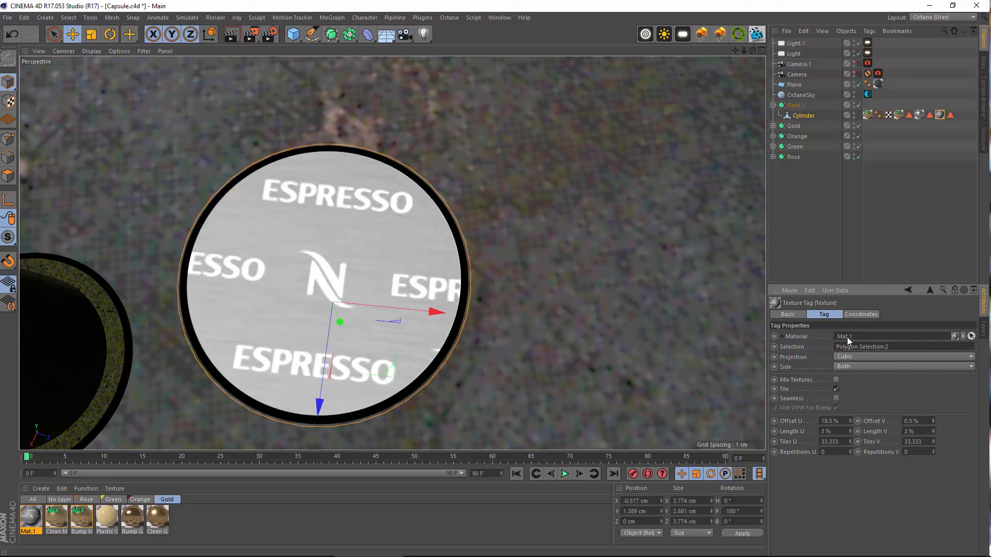
Try scaling the lid texture with Length U and Length V at 2.5%
mouse_move(232, 293)
alt+mouse_down()
mouse_move(258, 314)
mouse_move(248, 299)
alt+mouse_up()
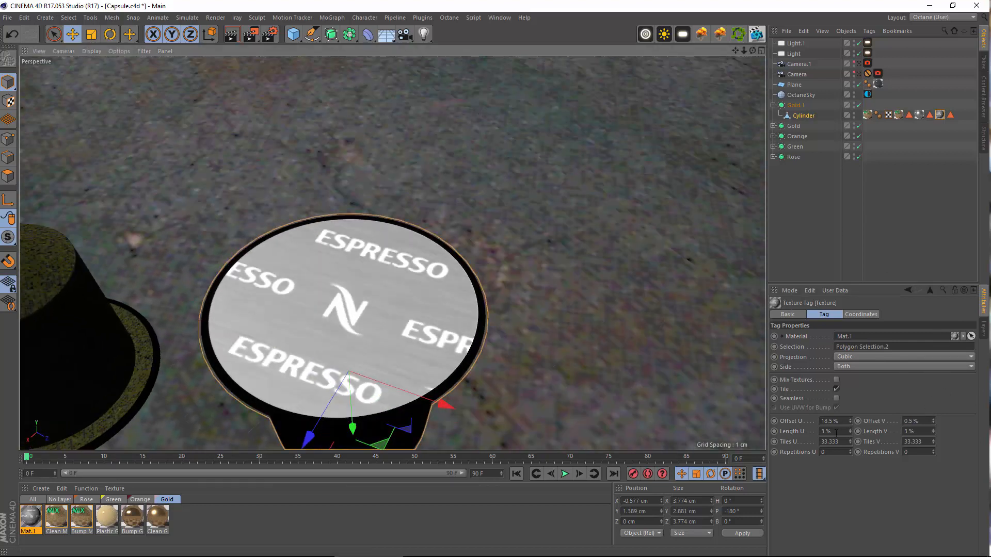
key(Tab)
text(2)
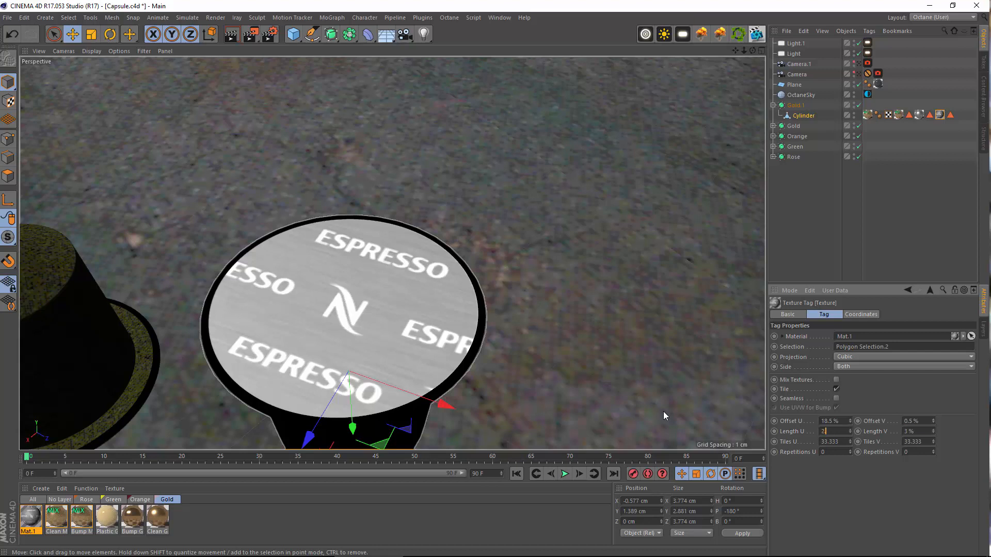
text(.5)
key(Return)
key(Tab)
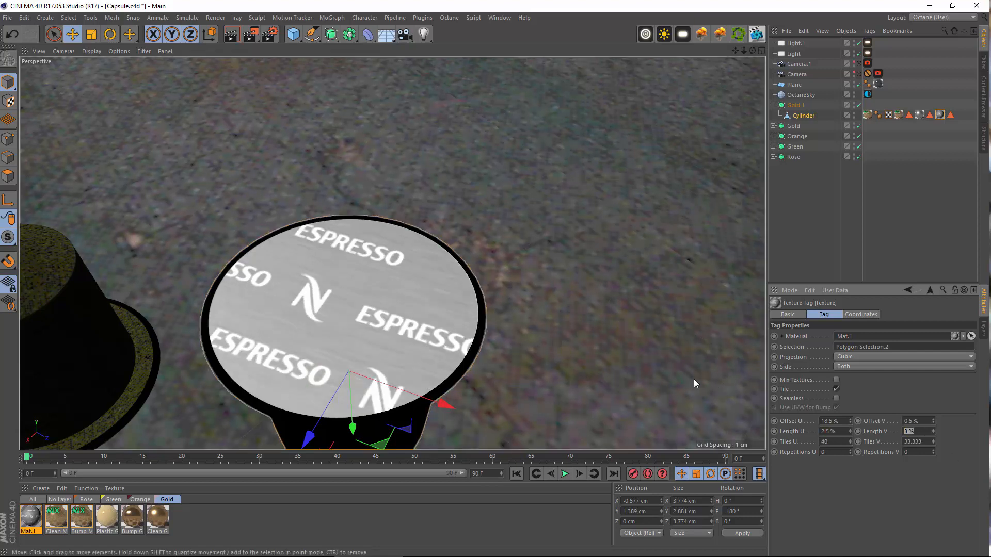
alt+drag(202, 190, 183, 324)
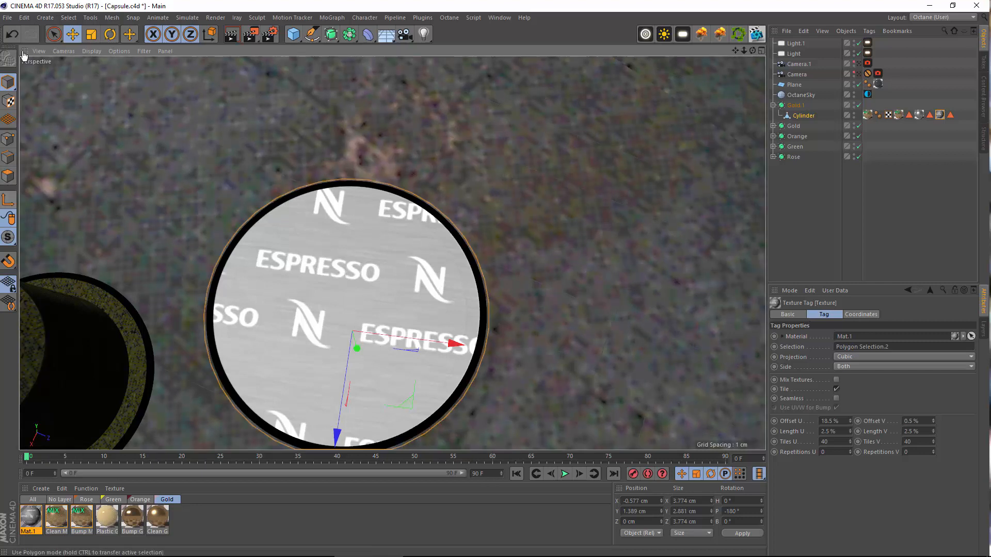
Try sliding the texture along its X axis in Texture mode to an Offset U of 19.5%
click(8, 103)
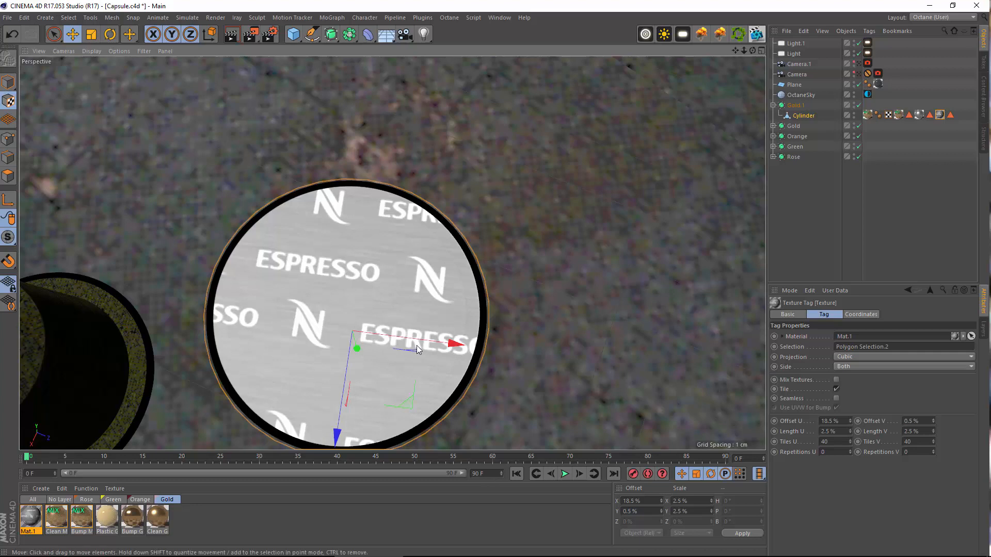
drag(422, 345, 426, 343)
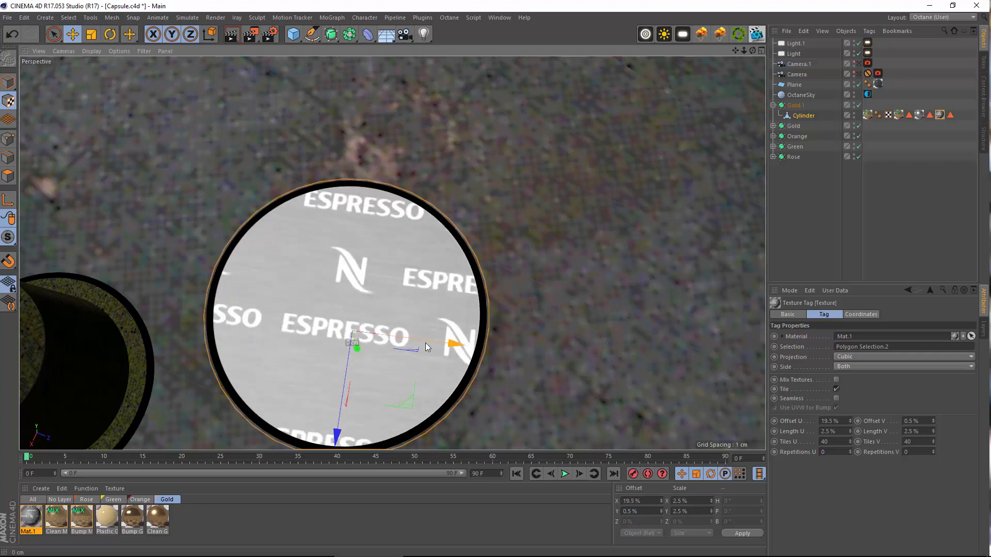
alt+drag(361, 394, 310, 373)
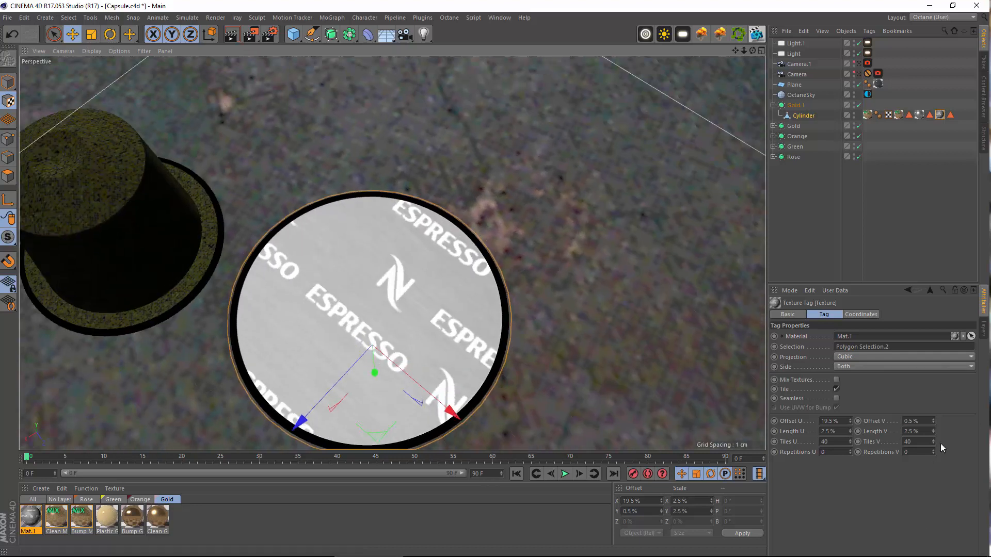
Try Offset V values of 0.6% and 0.8% for the lid texture
mouse_move(383, 338)
alt+mouse_down()
mouse_move(428, 280)
mouse_move(383, 338)
alt+mouse_up()
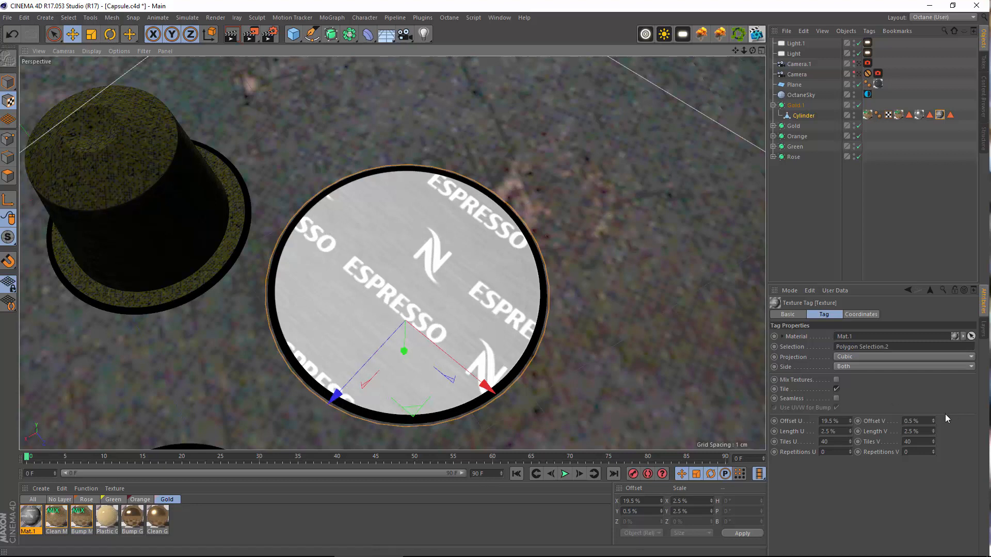
click(911, 420)
text(.6)
key(Return)
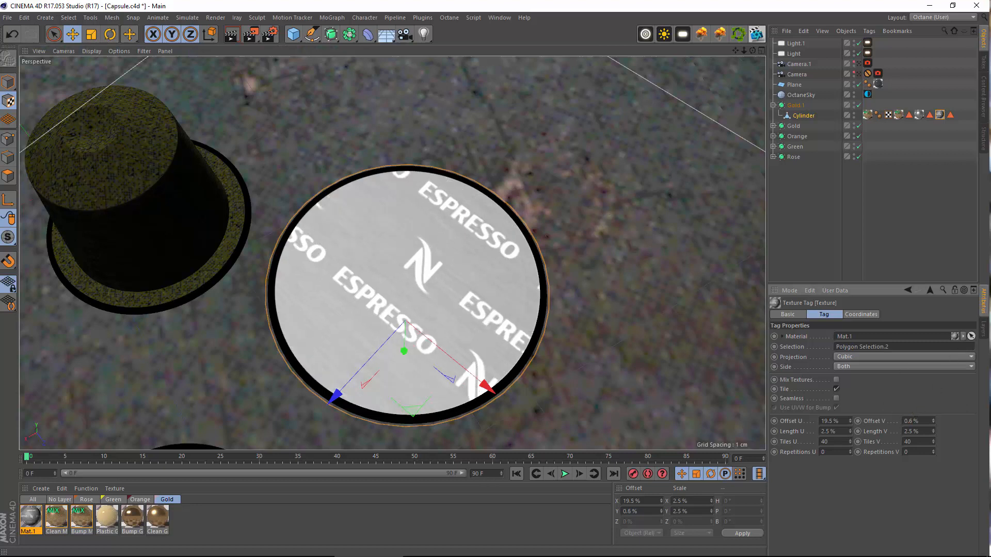
key(Return)
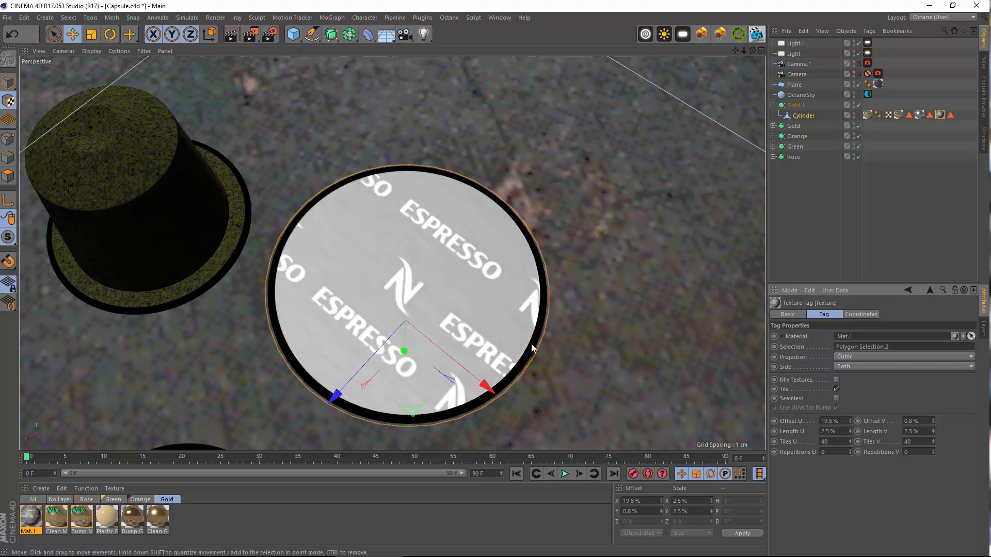
Undo all lid texture offset and length changes made after Offset V was set to 0.3%
alt+drag(531, 343, 542, 388)
alt+drag(442, 253, 494, 217)
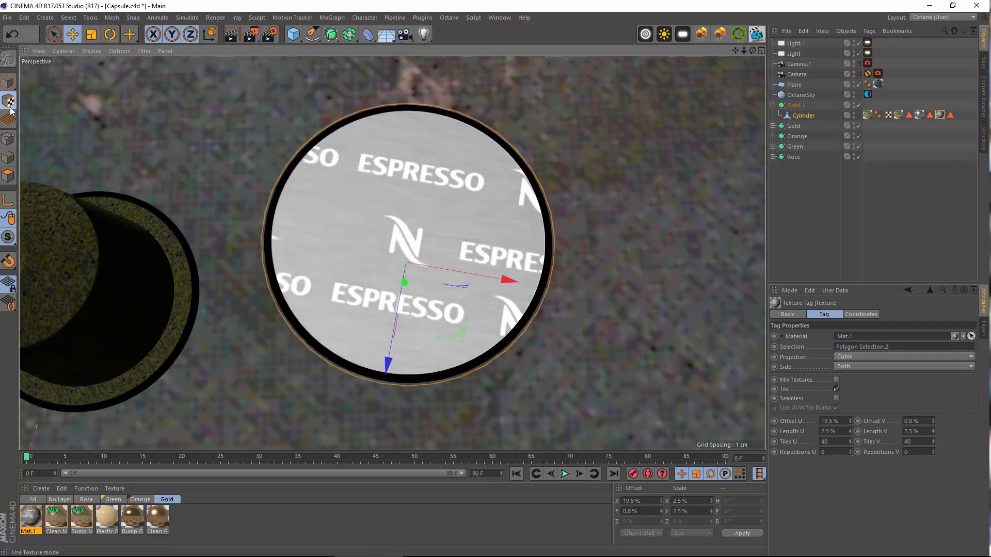
click(8, 35)
click(8, 36)
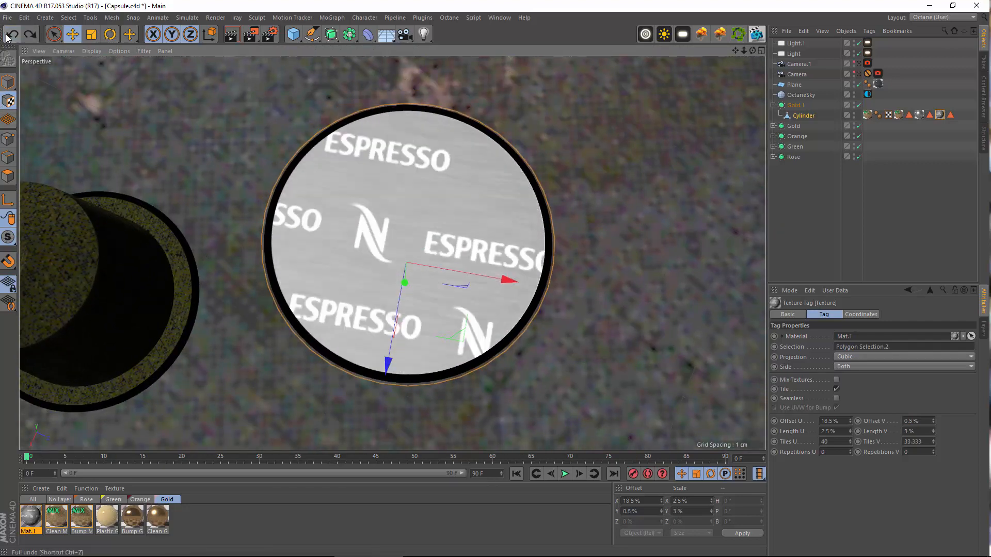
click(9, 35)
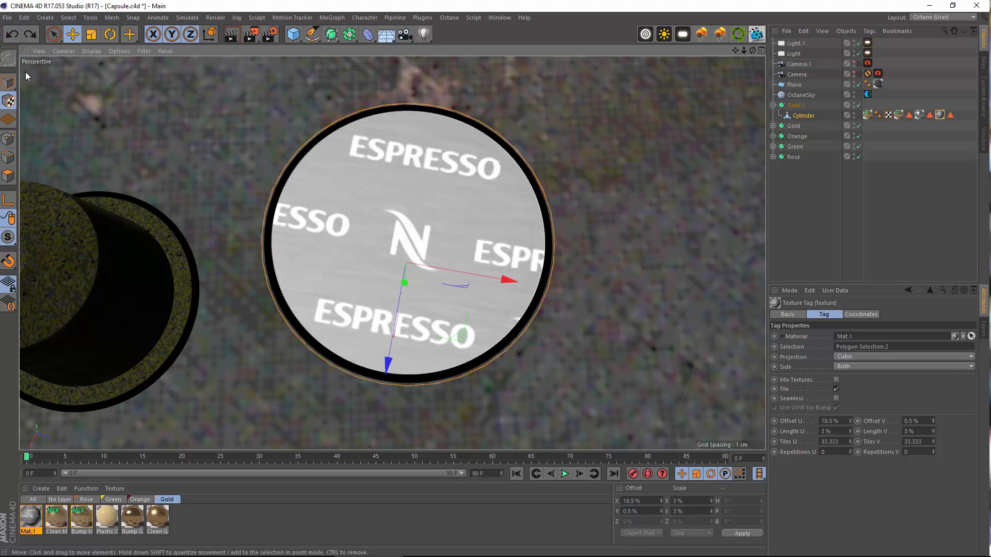
click(12, 35)
click(11, 35)
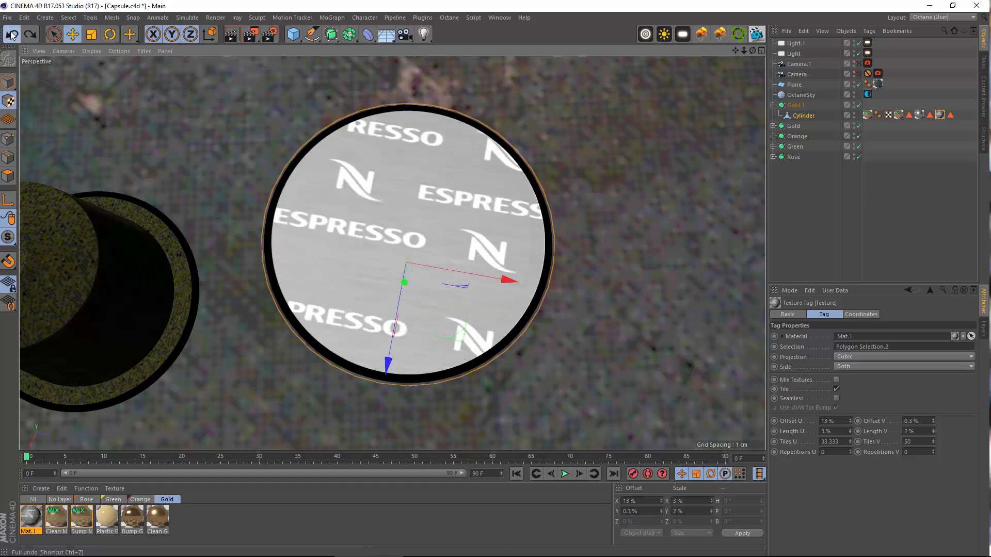
click(11, 35)
Check the logo pattern on the whole capsule lid and create a new Octane material
scroll(488, 205, up, 3)
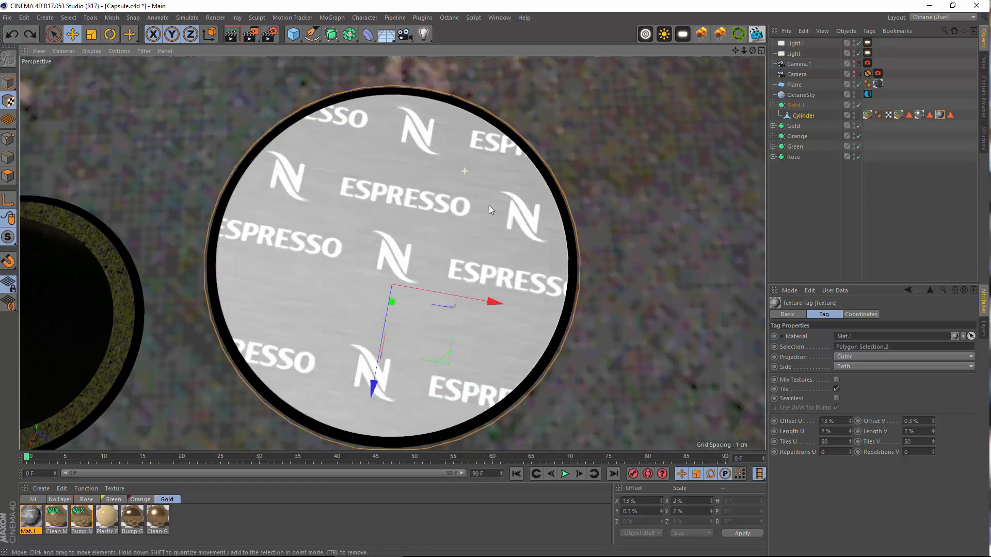
alt+drag(481, 237, 442, 165)
alt+middle_drag(444, 246, 454, 199)
scroll(454, 199, down, 5)
alt+drag(343, 282, 338, 309)
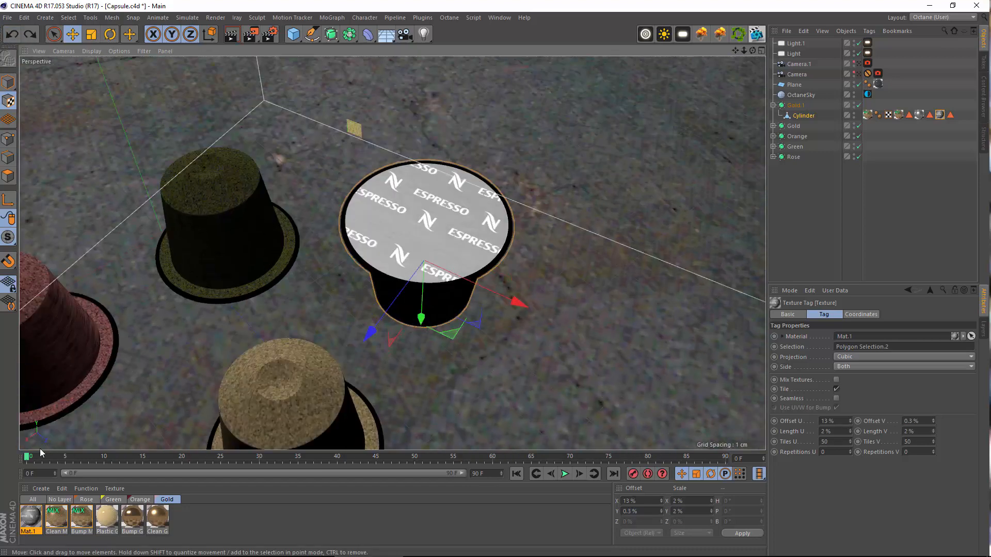
click(40, 488)
mouse_move(88, 404)
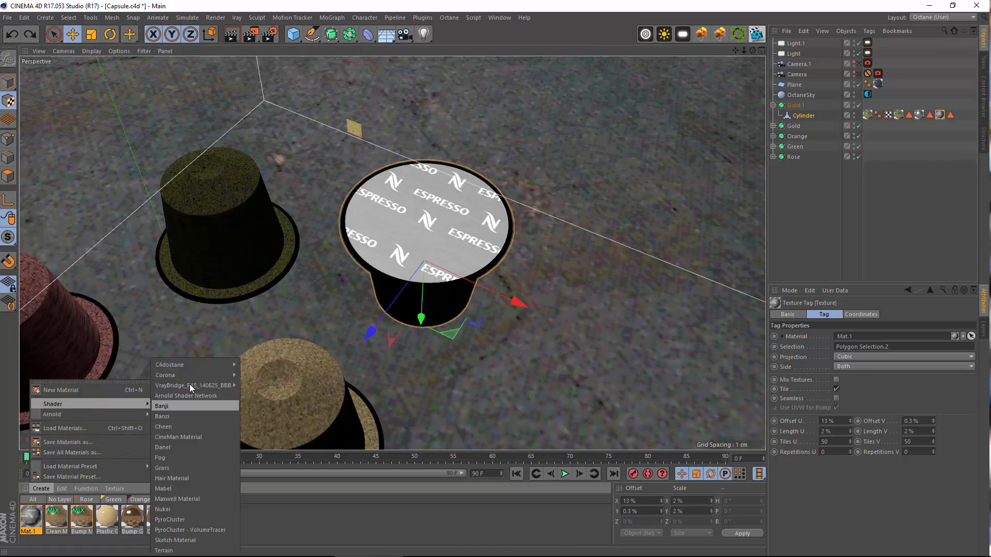
mouse_move(212, 364)
click(251, 366)
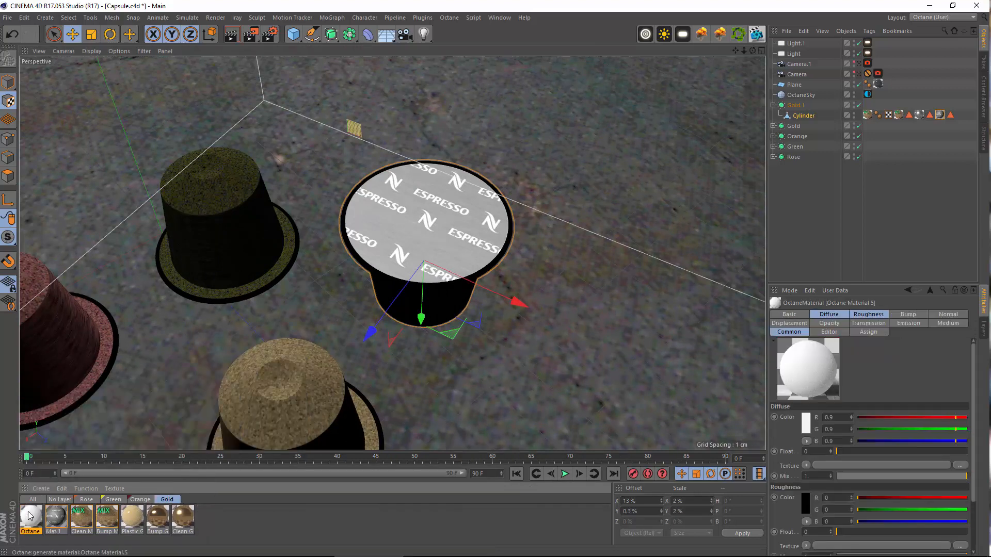
Open the new Octane material for editing and try a C4doctane ImageTexture shader as its Diffuse texture
double_click(29, 516)
click(284, 155)
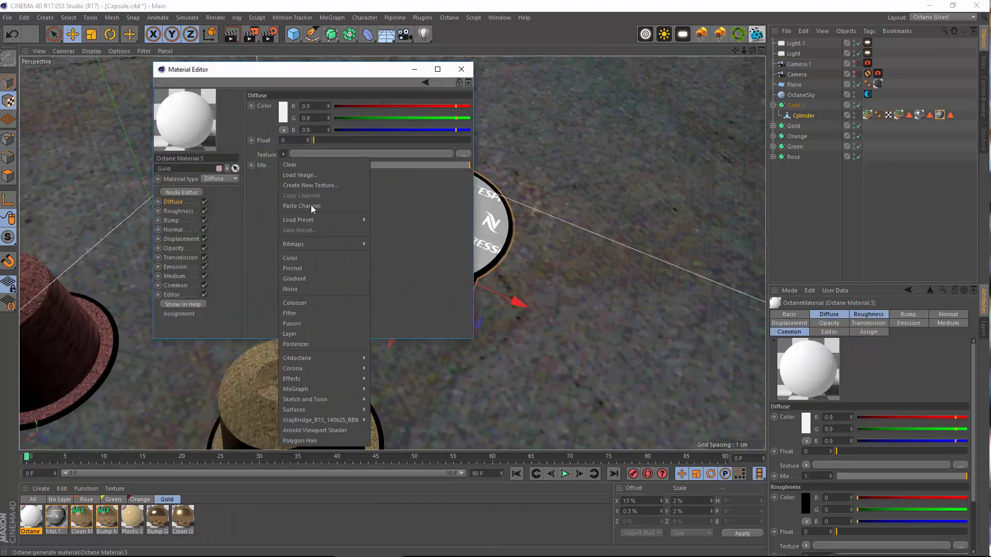
mouse_move(316, 356)
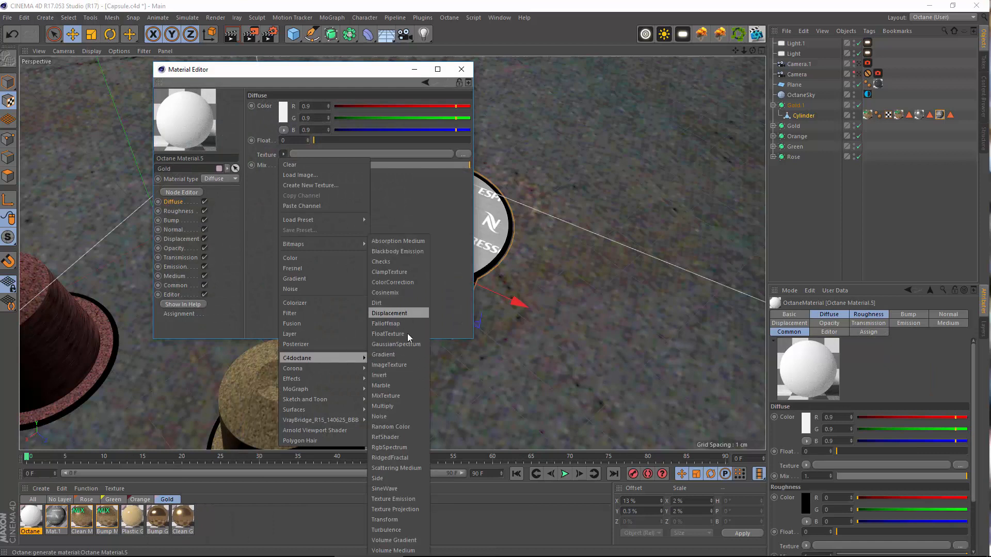
click(401, 365)
click(392, 156)
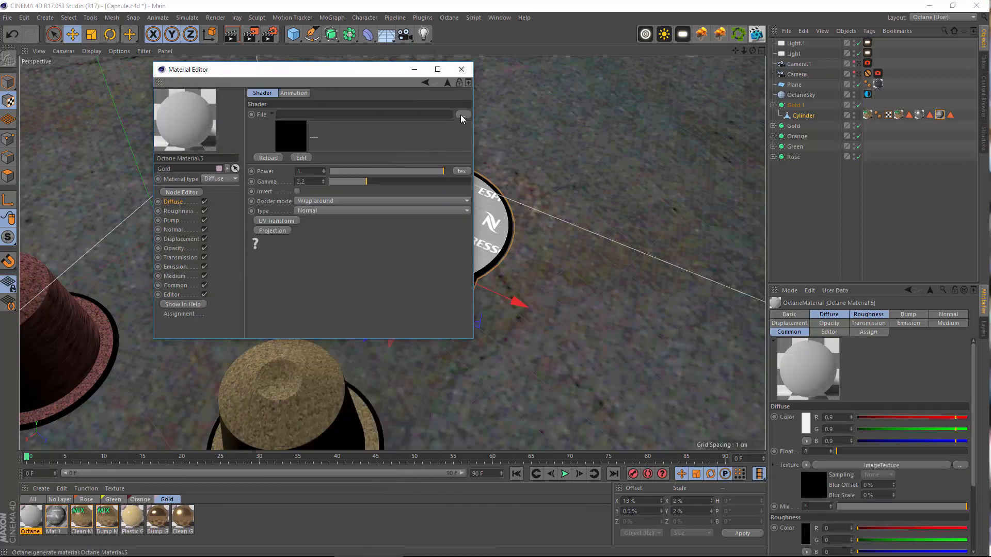
Clear the ImageTexture shader from the material's Diffuse channel
click(176, 202)
click(283, 154)
click(293, 170)
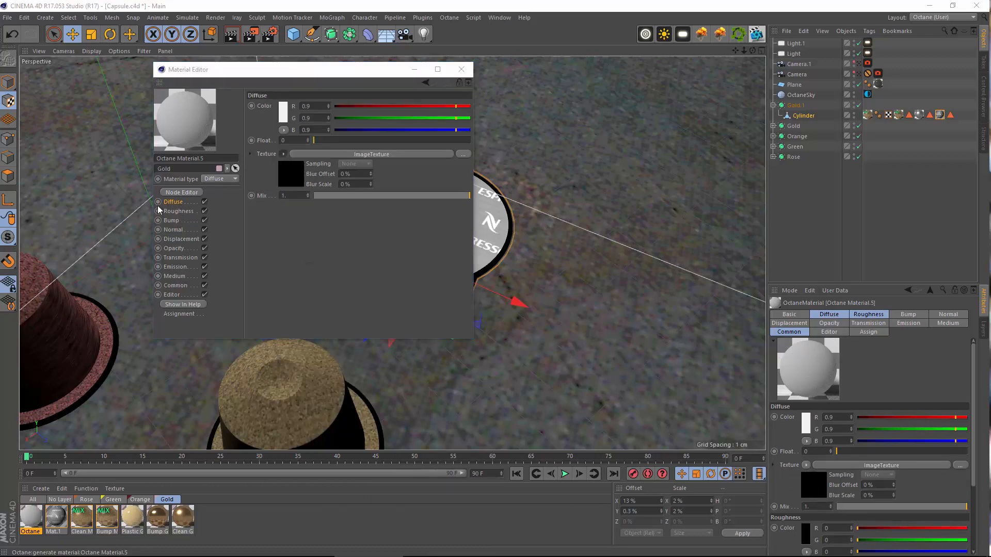
click(926, 537)
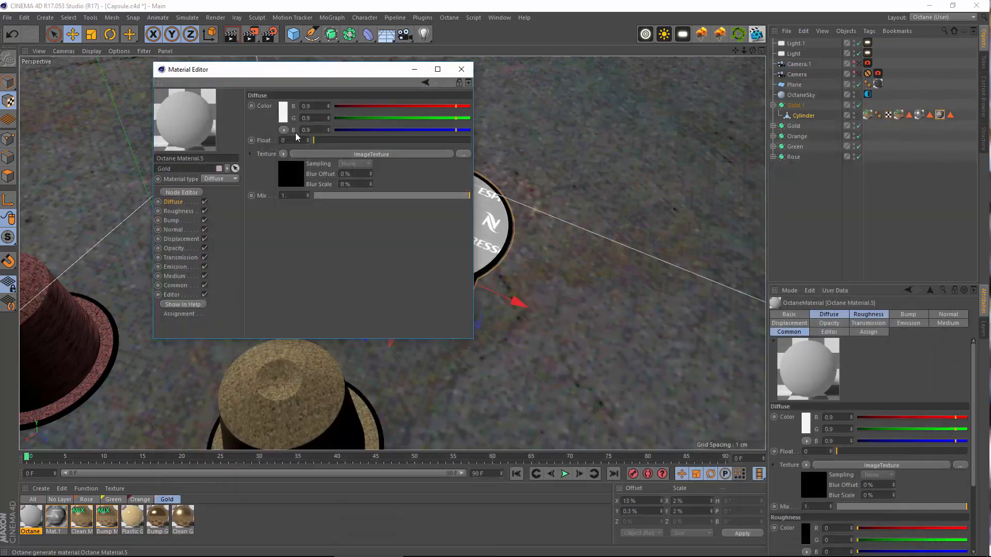
click(283, 154)
click(291, 161)
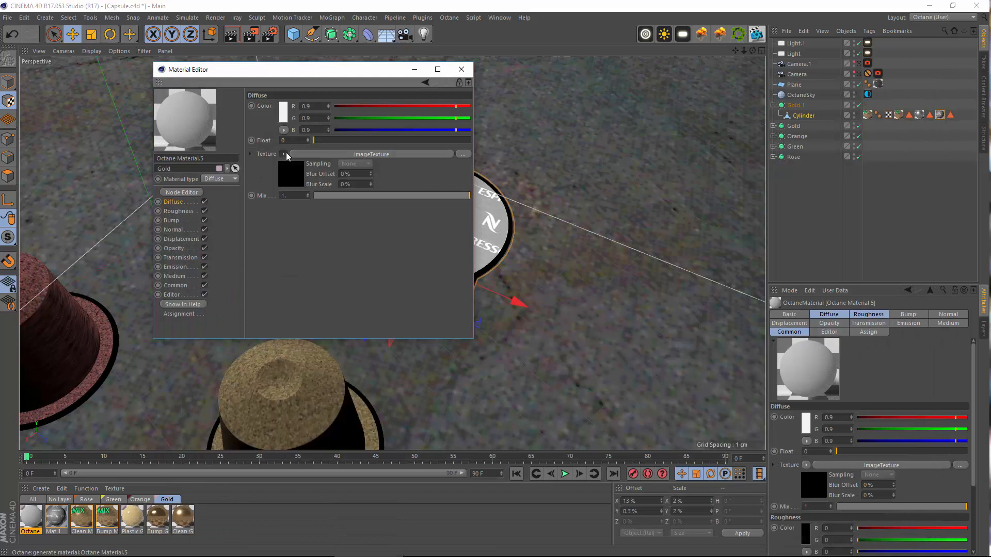
Set the material's Diffuse color to black, with R, G and B at 0
click(283, 119)
drag(257, 136, 252, 136)
click(255, 153)
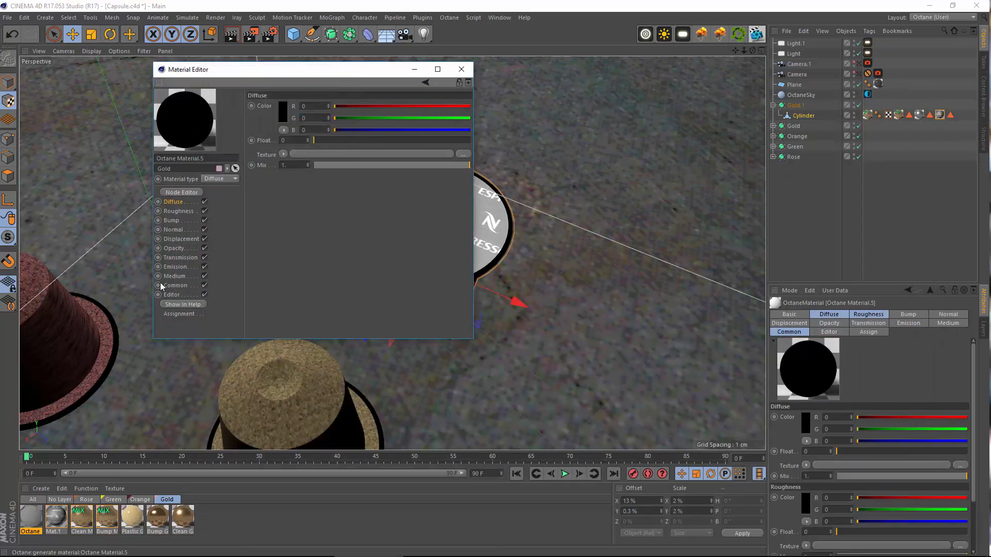
Change the Octane material type from Diffuse to Glossy and open its Index settings
click(234, 179)
click(216, 199)
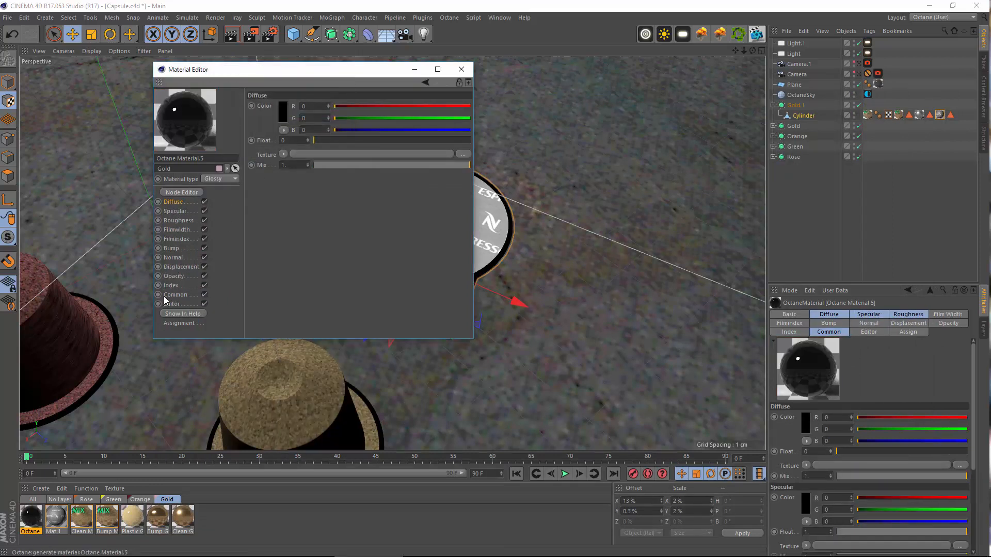
click(176, 286)
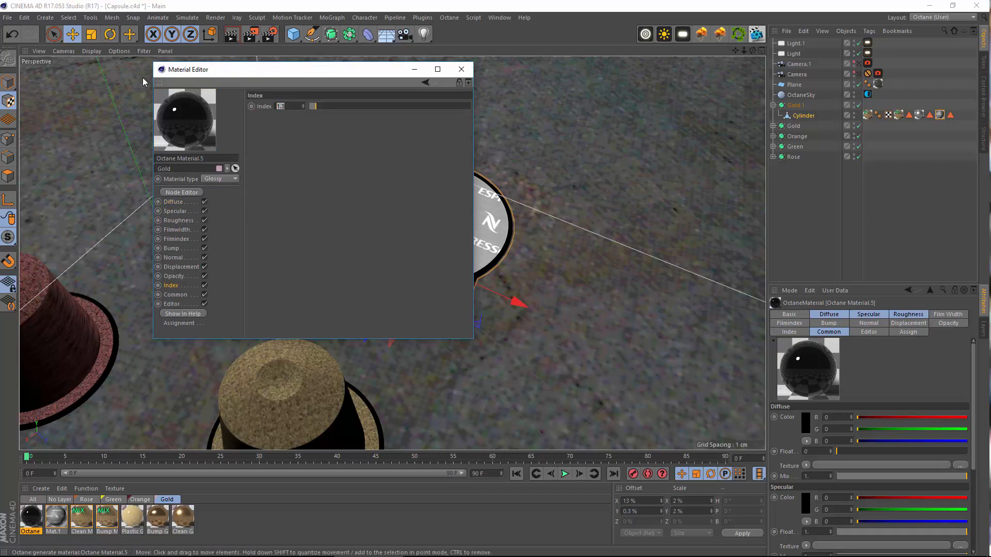
Set the black glossy Octane material's index to 4 and raise its roughness float
text(4)
key(Return)
click(179, 220)
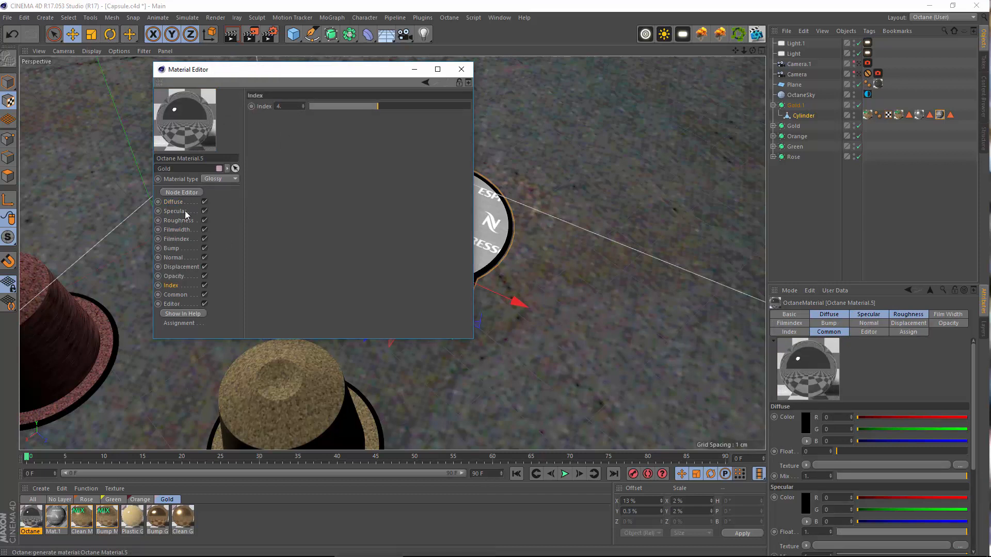
mouse_move(340, 141)
mouse_down()
mouse_move(394, 144)
mouse_move(333, 143)
mouse_up()
Add an Octane image texture to the material's bump channel and load Displacement.2tif.tif from the Nespresso folder into it
click(171, 248)
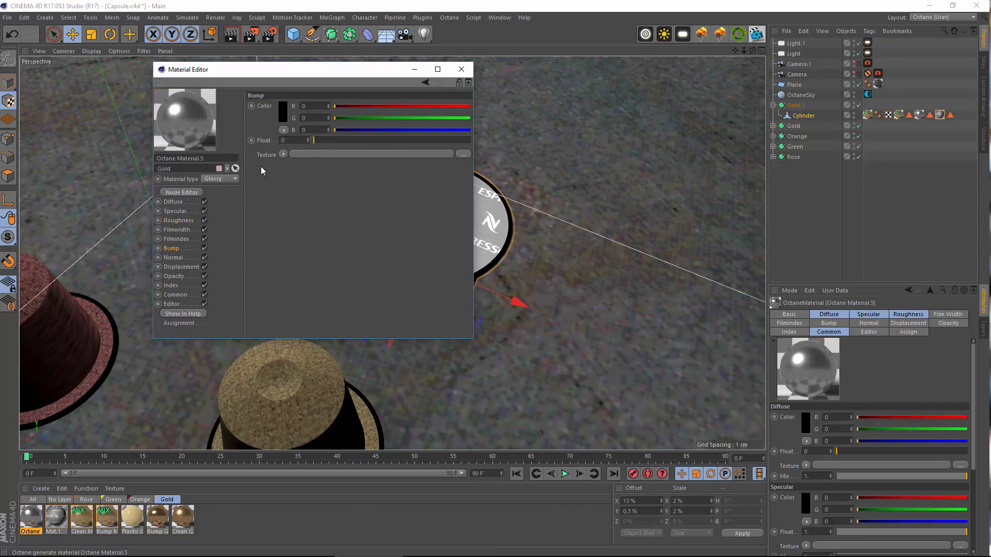
click(284, 154)
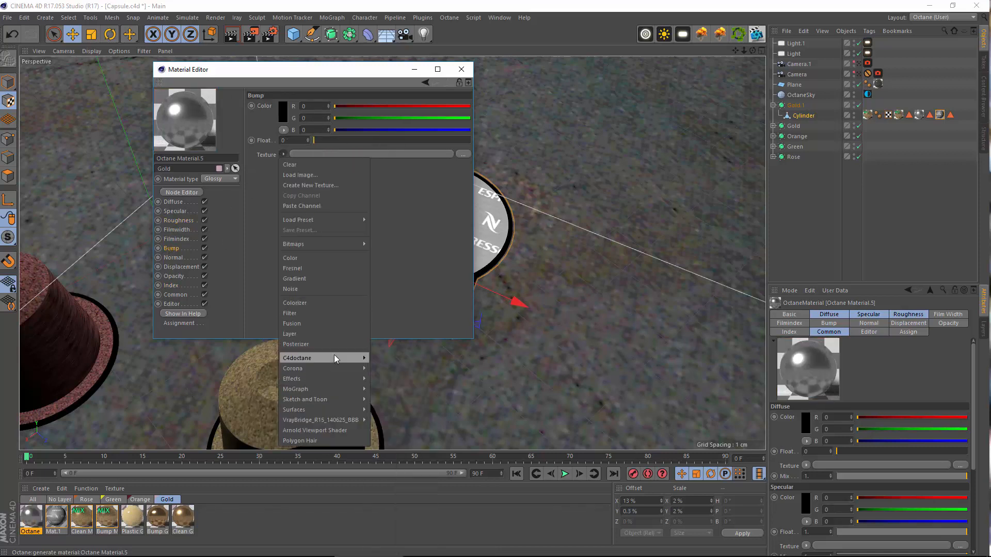
mouse_move(334, 356)
click(402, 354)
click(384, 153)
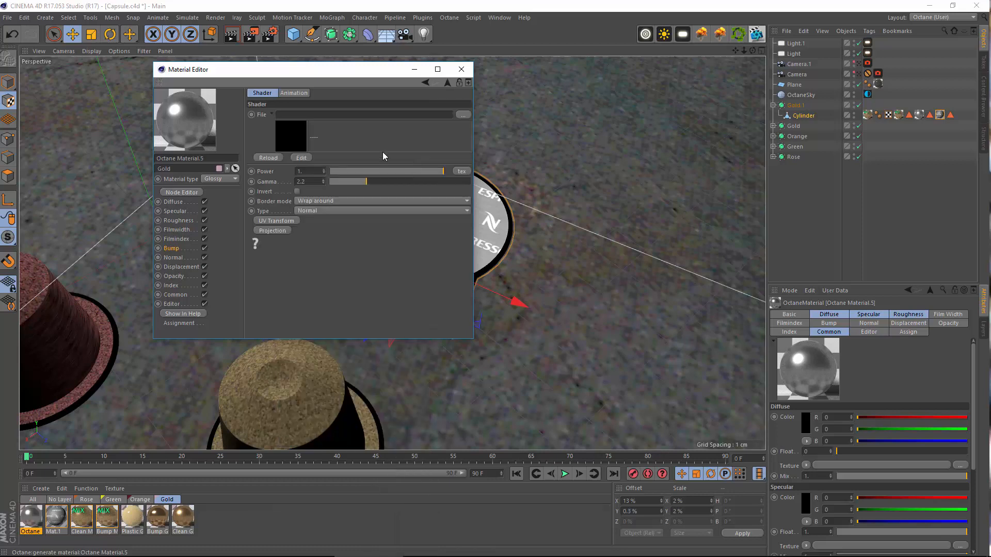
click(463, 114)
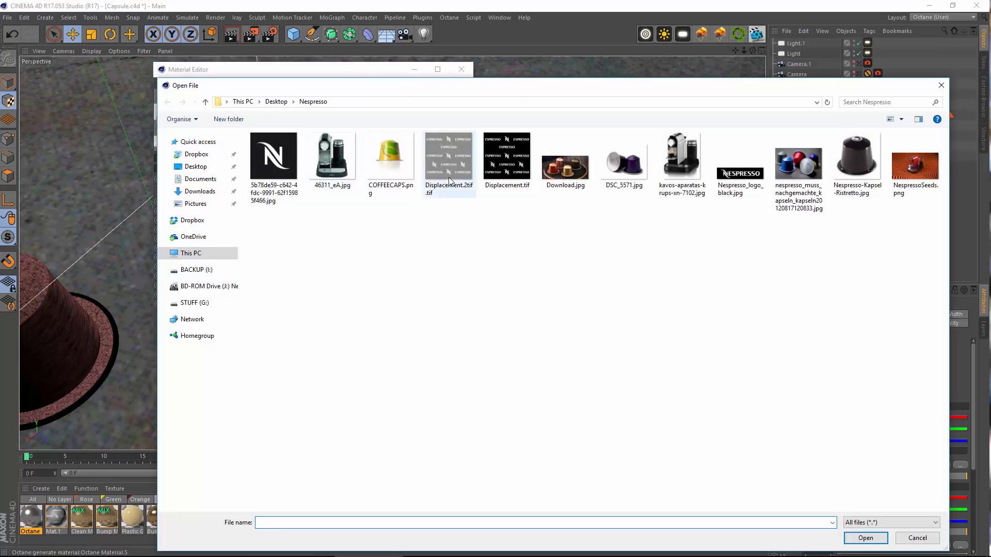
double_click(449, 155)
click(550, 322)
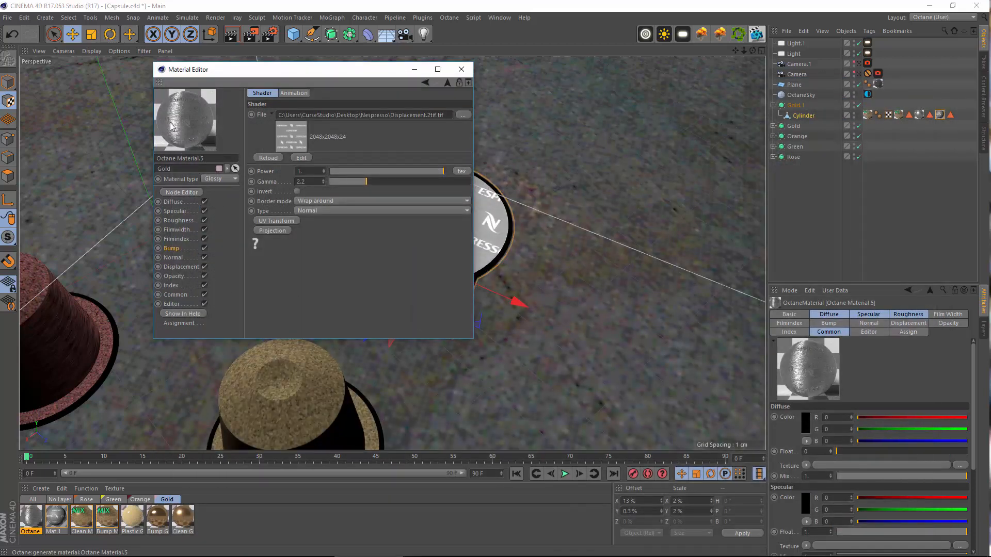
Close the material editor and save the Capsule.c4d project
click(461, 69)
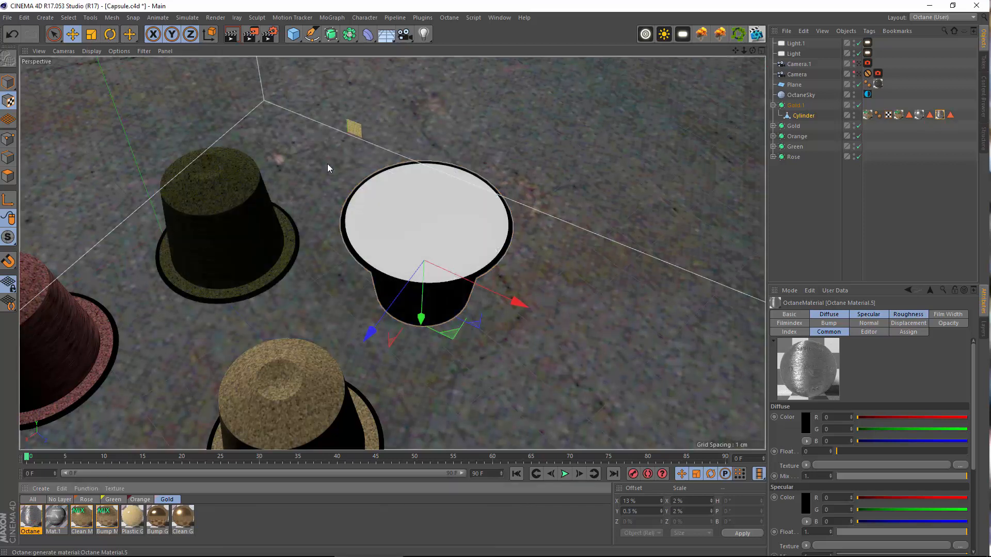
click(7, 17)
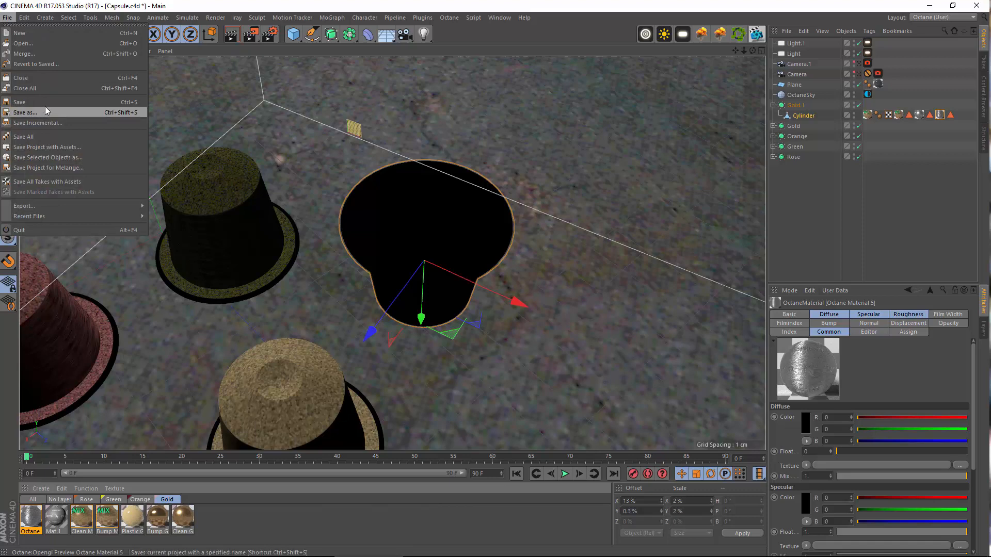
click(41, 111)
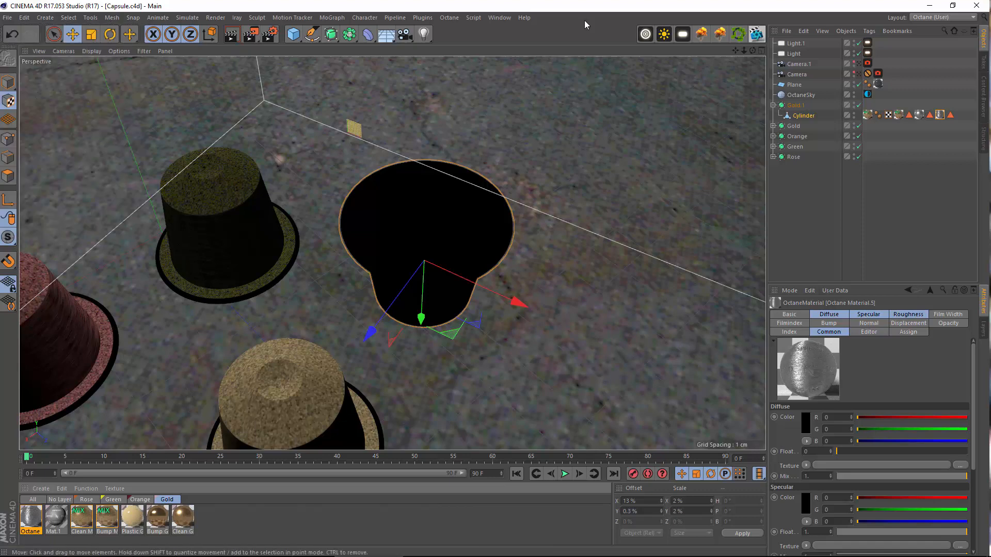
Delete the Octane camera tag from Camera.1 and toggle the view through that camera
click(867, 63)
click(859, 64)
click(859, 63)
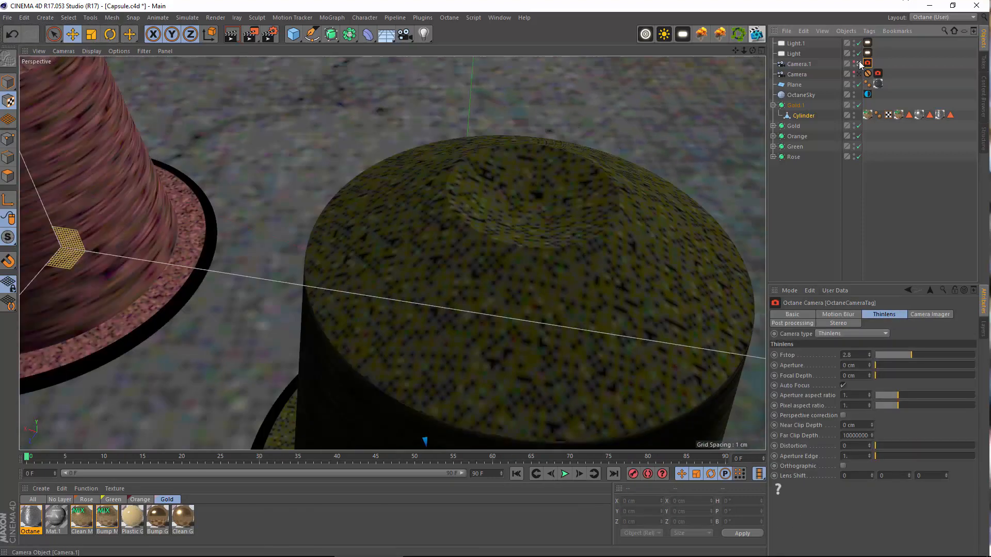
key(Delete)
click(859, 64)
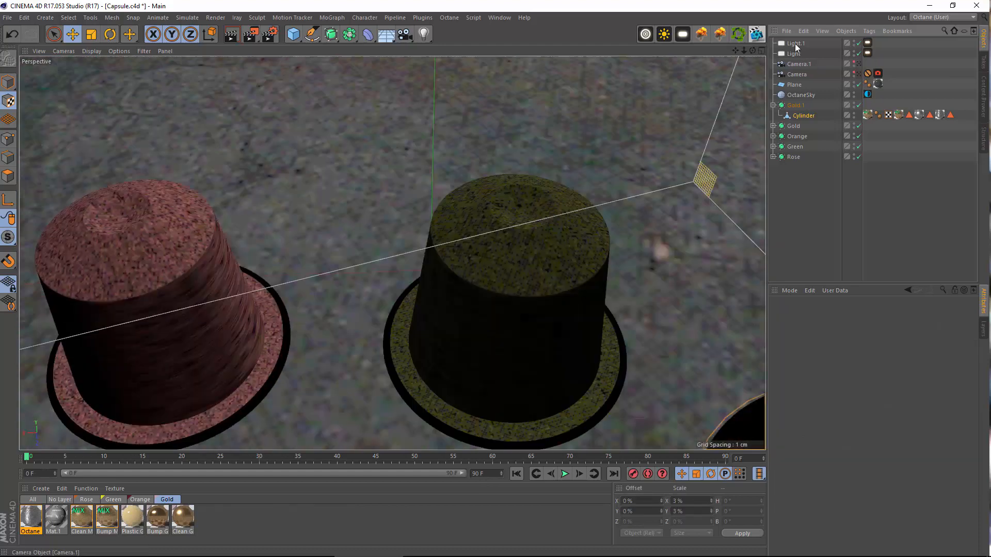
Open the Octane Live Viewer, start rendering the scene and move its window clear of the capsule view
click(757, 35)
click(218, 107)
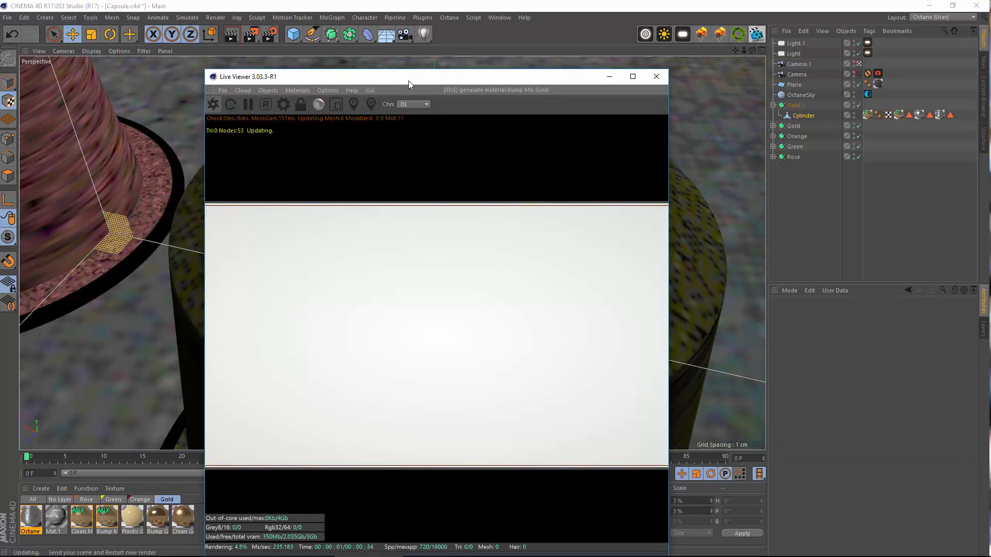
drag(407, 81, 670, 61)
Examine the embossed lid of the upside-down capsule from above in the live render
alt+drag(327, 210, 400, 216)
alt+middle_drag(400, 217, 345, 204)
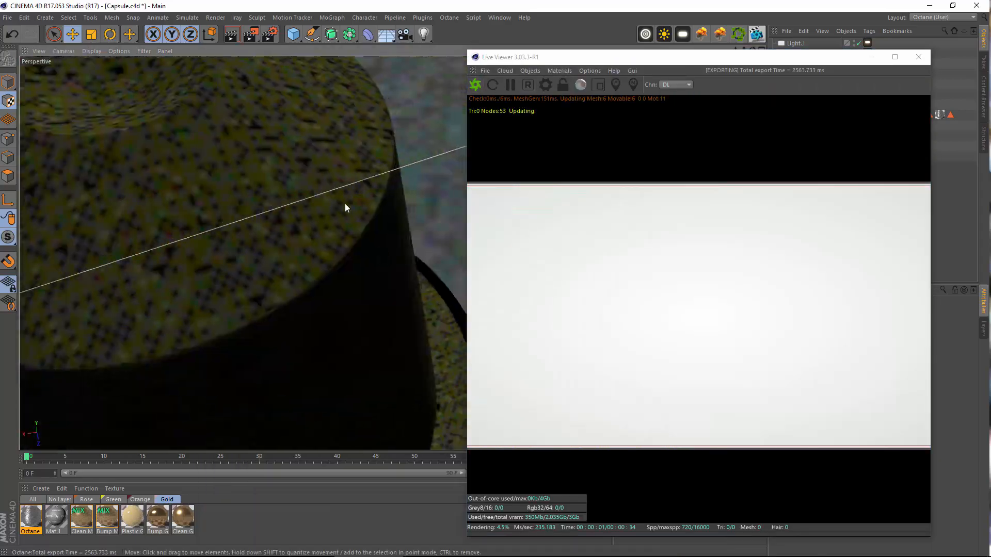
alt+right_drag(309, 201, 386, 202)
alt+middle_drag(433, 232, 393, 253)
alt+right_drag(392, 254, 354, 215)
alt+middle_drag(317, 277, 281, 212)
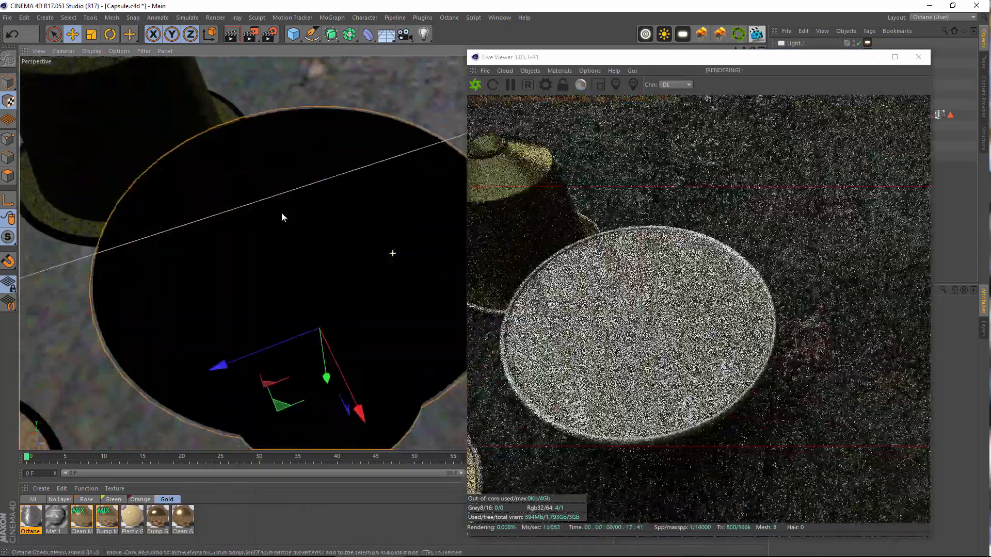
alt+drag(279, 216, 438, 253)
alt+drag(294, 247, 307, 293)
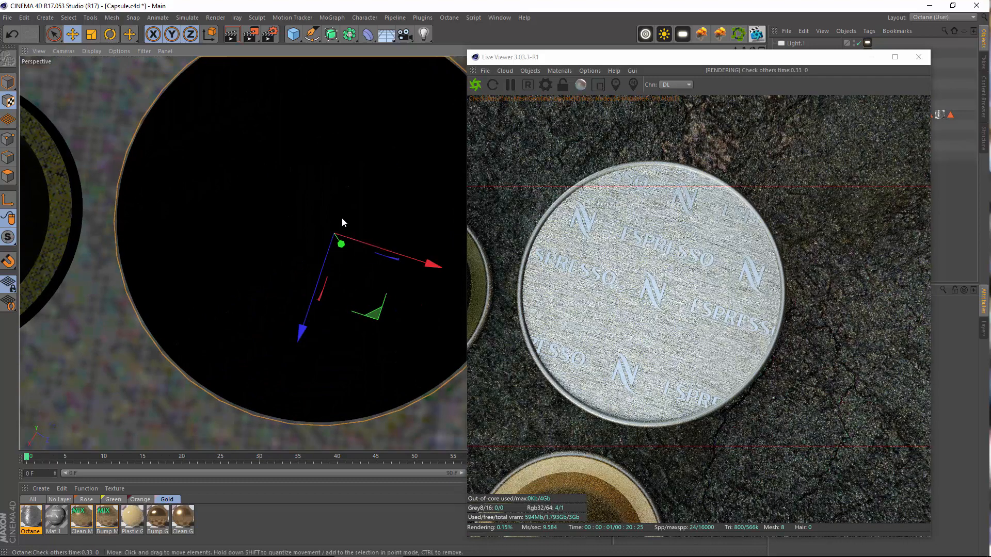
scroll(250, 199, up, 2)
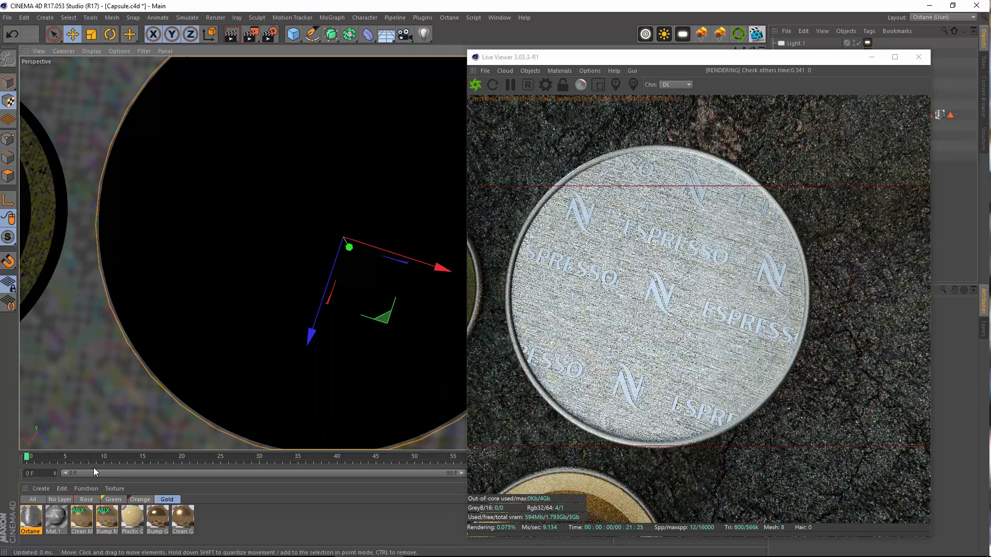
Invert the lid material's bump image texture and reduce its power to about 0.145
click(23, 514)
double_click(22, 514)
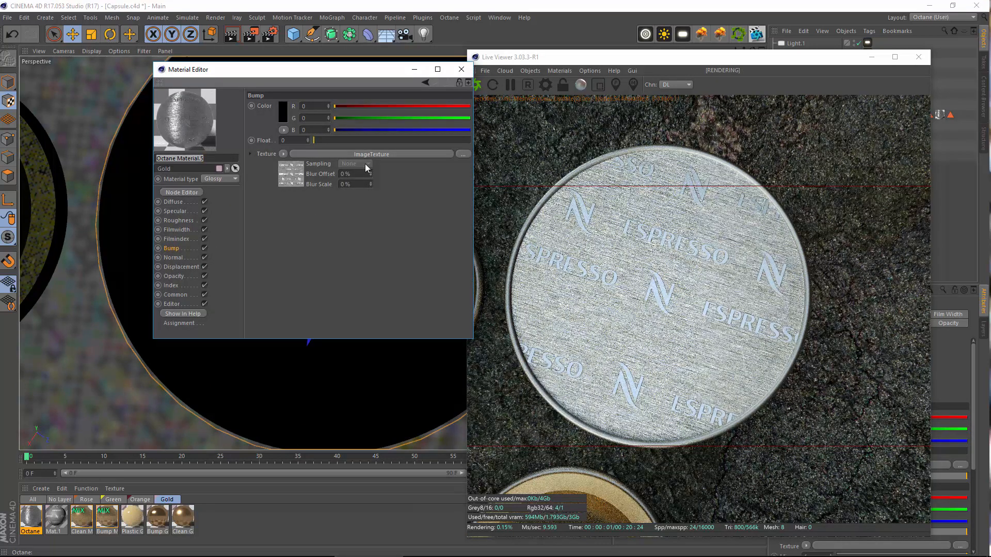
click(376, 156)
click(297, 191)
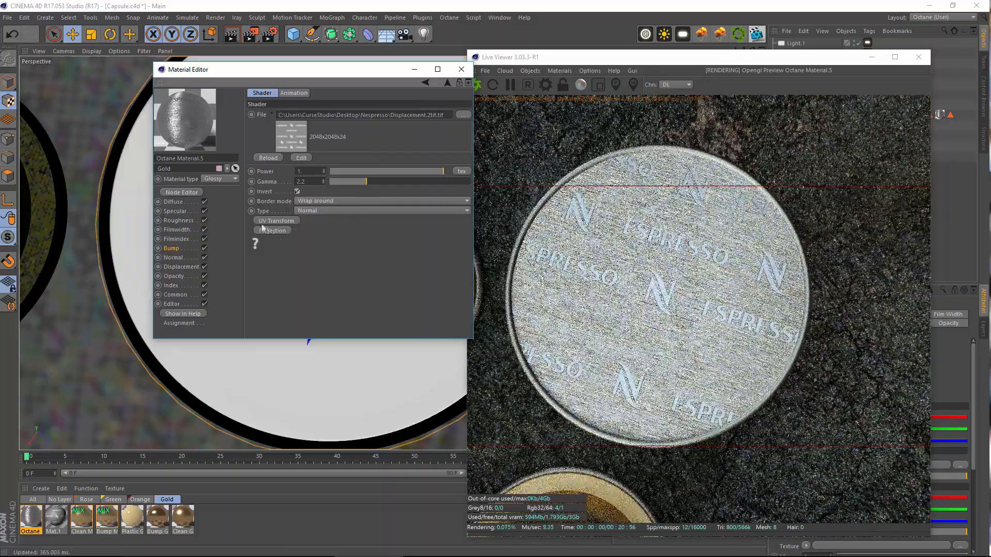
click(379, 170)
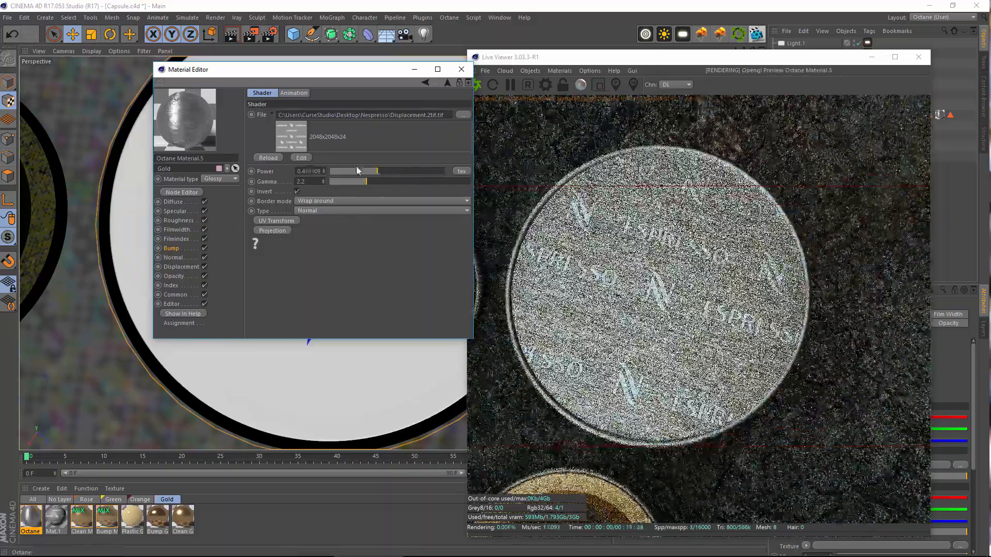
click(346, 171)
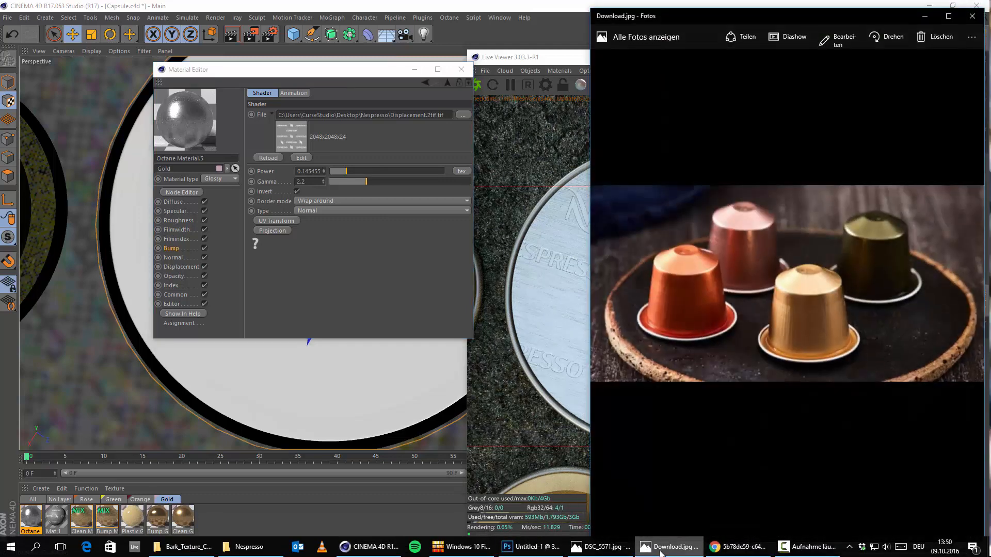
Compare the rendered lid with the embossed capsule lid in the reference photo DSC_5571.jpg
click(603, 547)
click(604, 547)
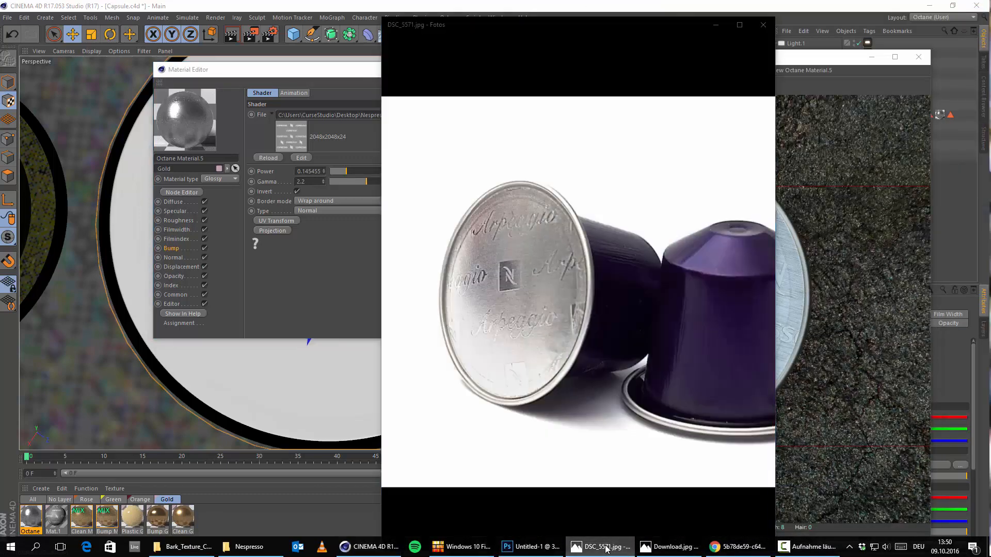
click(604, 547)
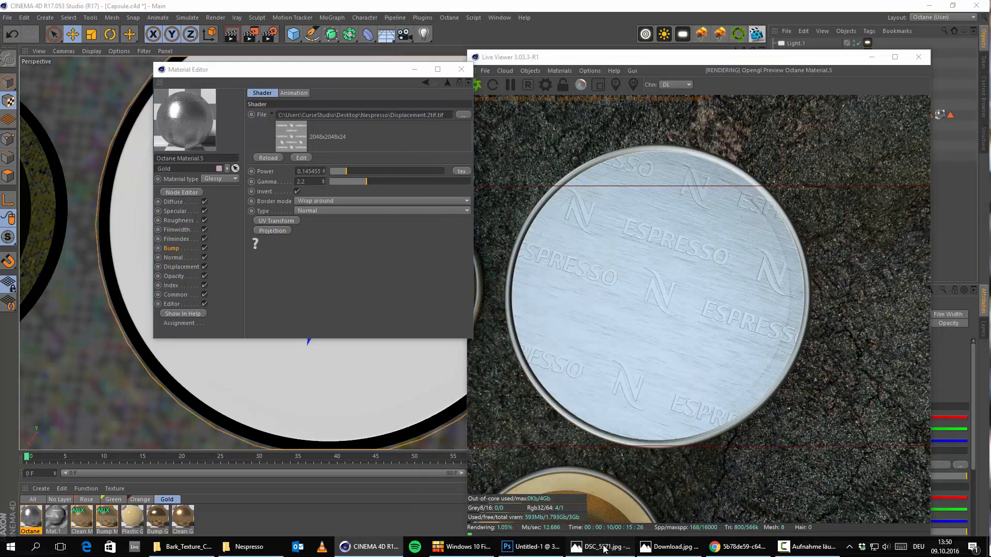
click(604, 547)
click(604, 546)
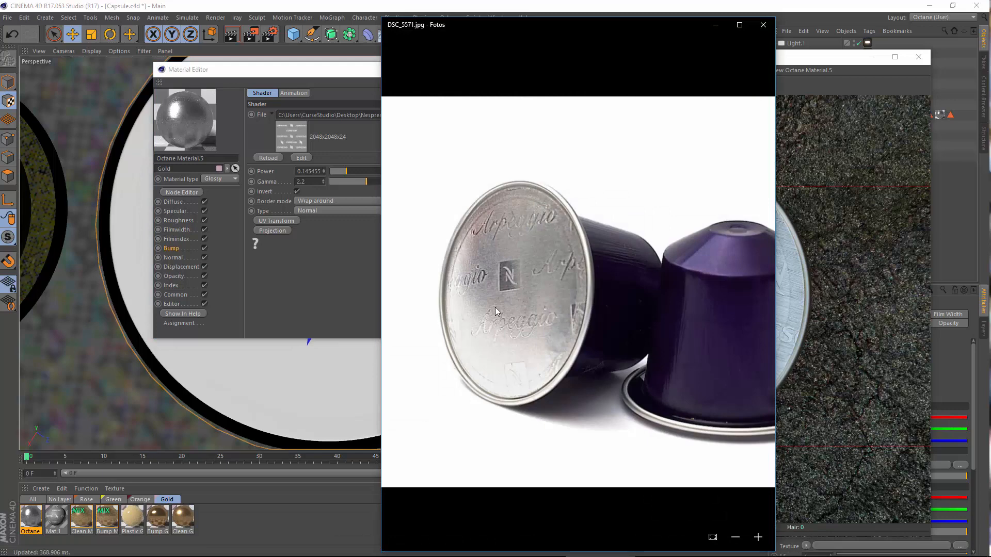
click(716, 24)
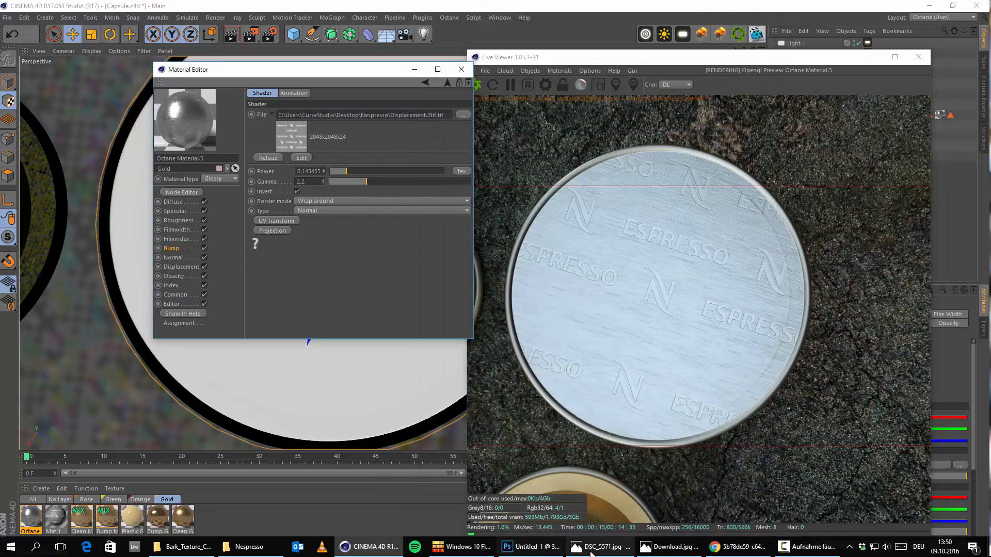
Switch to Photoshop and squash the brushed metal Layer 4 in Untitled-1 to about 29% height, keeping its lower edge fixed
click(532, 546)
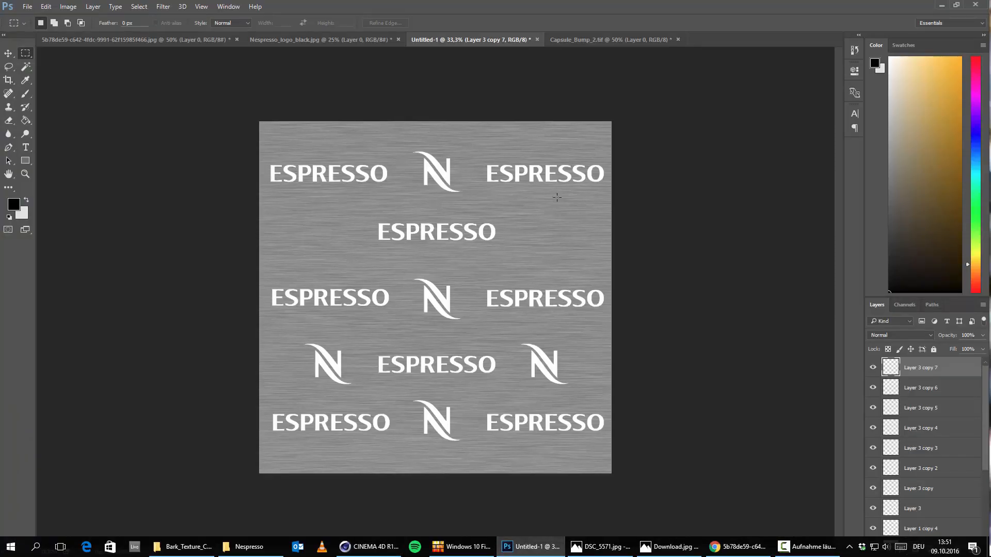
scroll(946, 500, down, 3)
scroll(945, 500, down, 1)
click(929, 513)
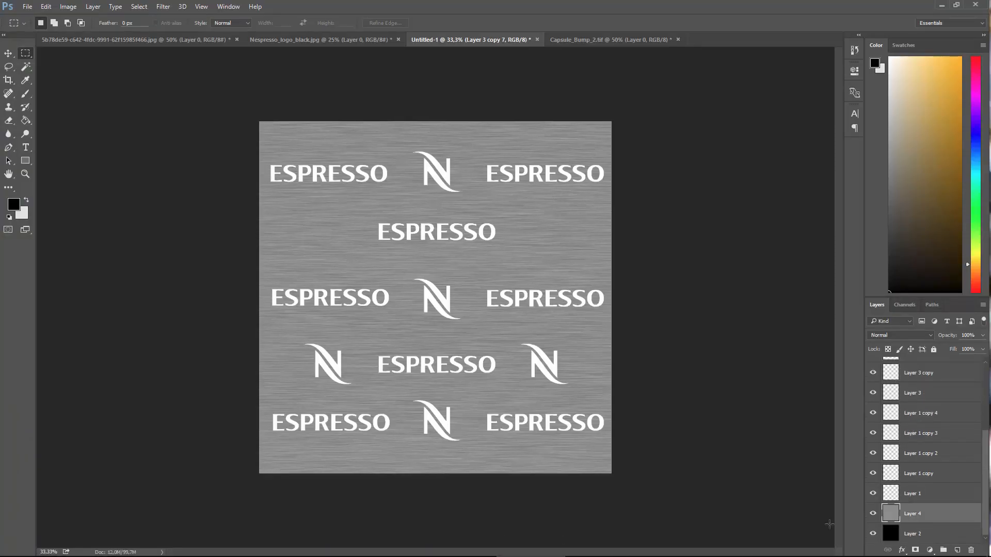
key(ctrl+t)
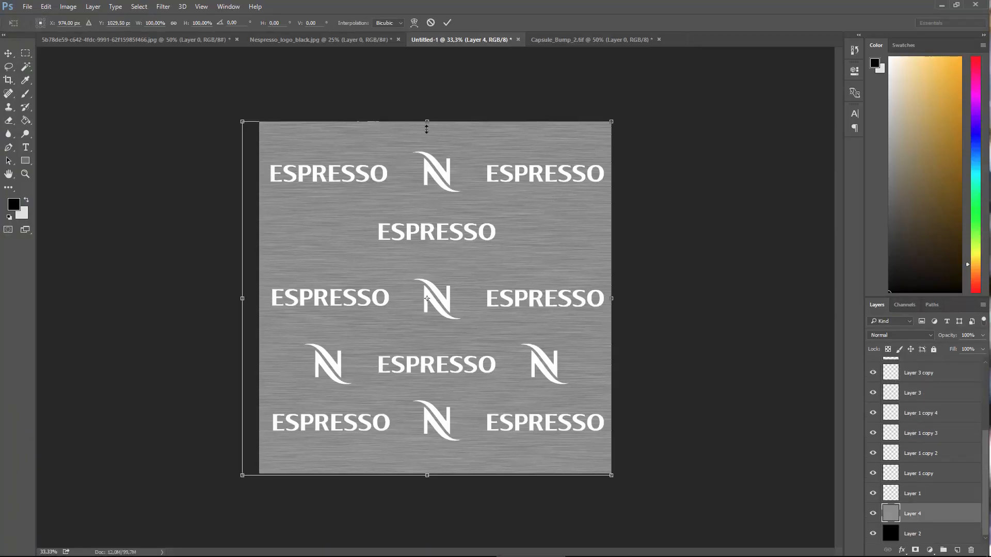
drag(427, 128, 428, 373)
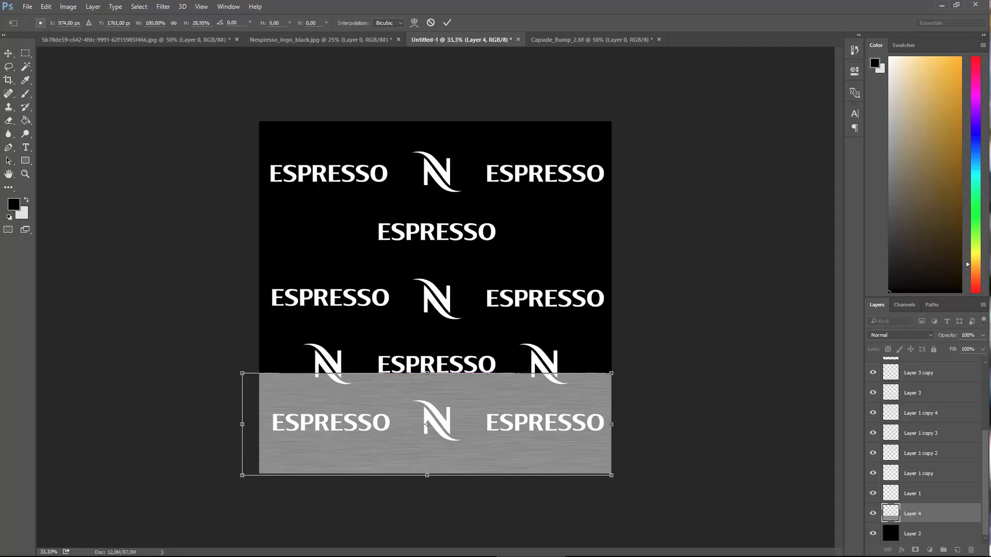
click(16, 55)
key(Return)
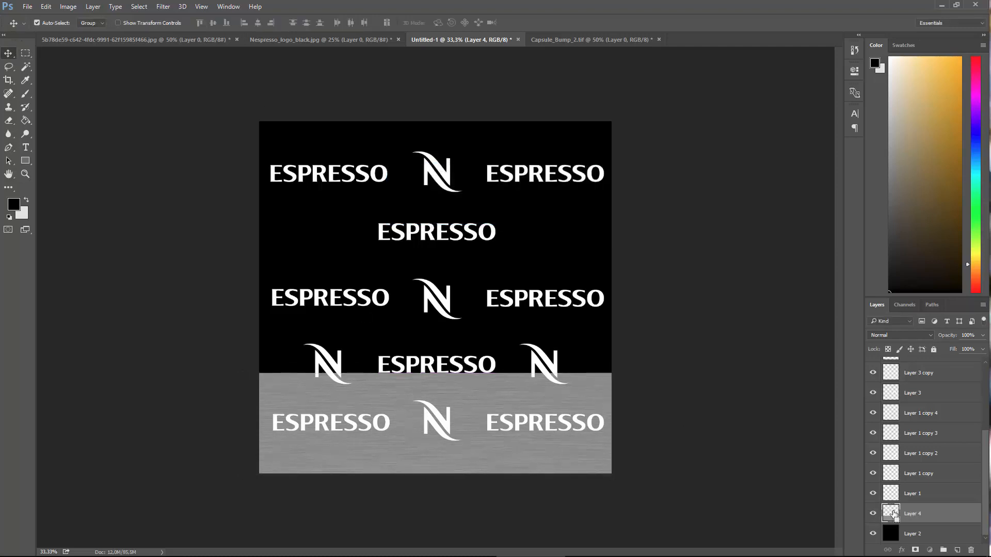
Duplicate the squashed Layer 4 strip, then both strips together, stacking the copies upward to cover the black background
key(ctrl+j)
drag(390, 396, 390, 296)
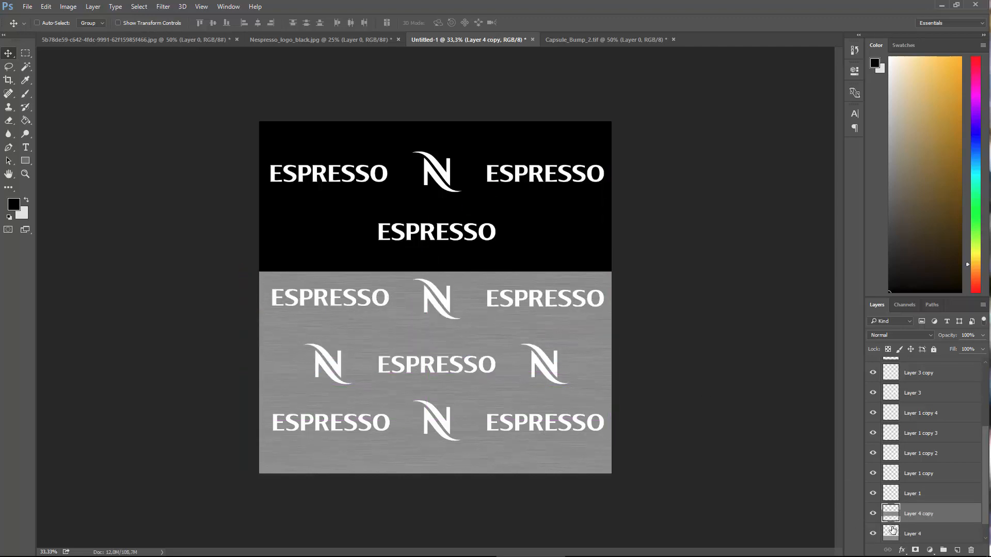
shift+click(893, 529)
click(893, 518)
click(893, 533)
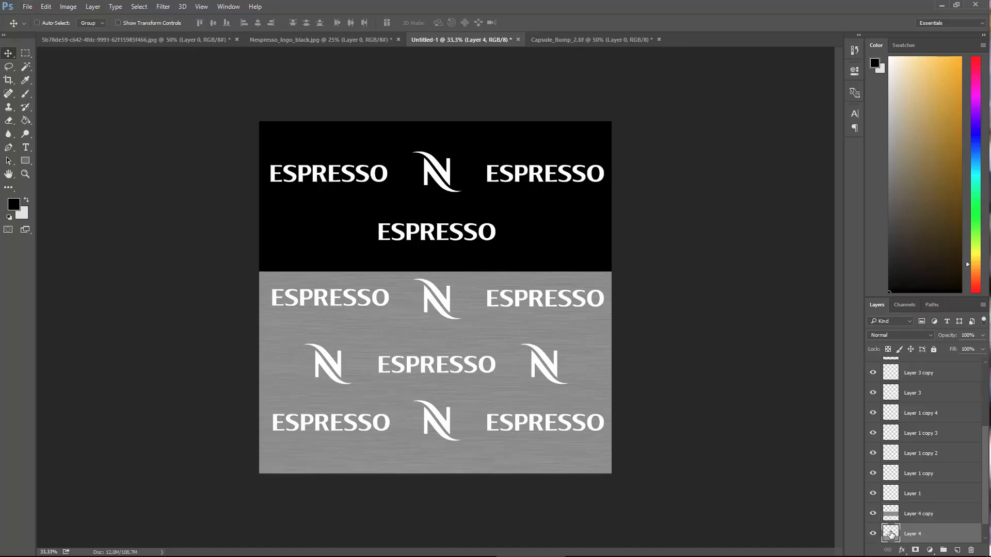
shift+click(886, 518)
key(ctrl+j)
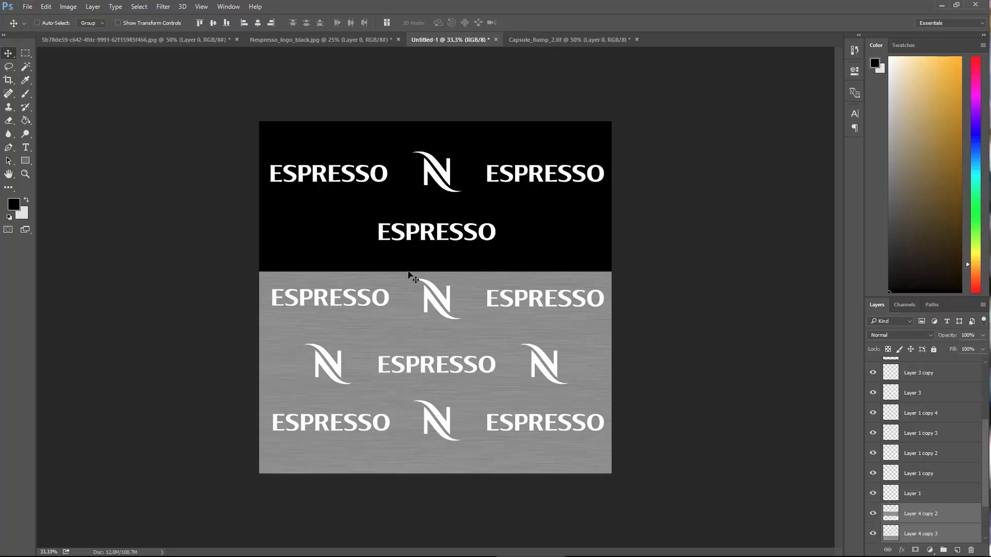
drag(419, 293, 426, 85)
drag(423, 77, 424, 86)
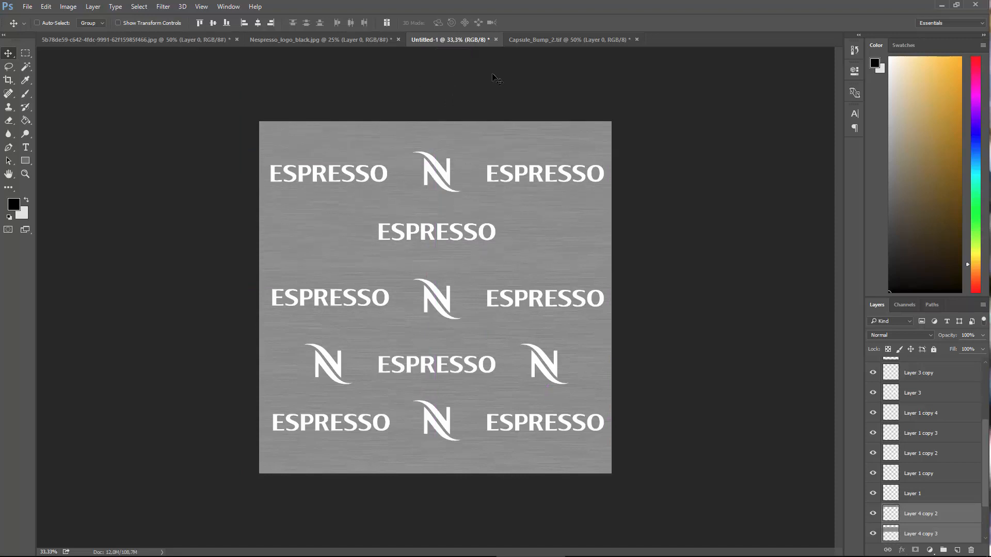
Save a flattened TIFF copy of the texture in the Nespresso folder, replacing Displacement.2tif.tif and discarding layers
click(28, 6)
click(78, 121)
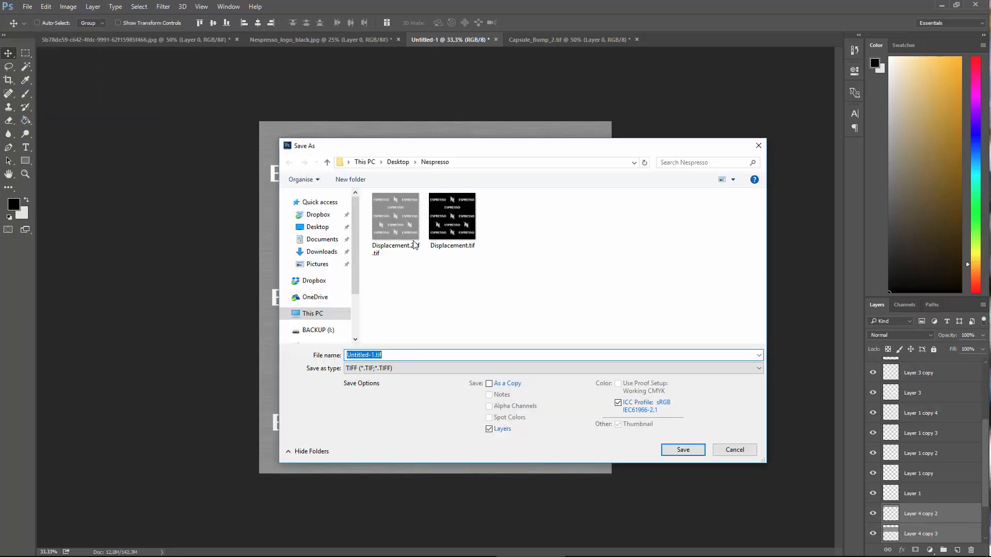
click(403, 221)
click(683, 450)
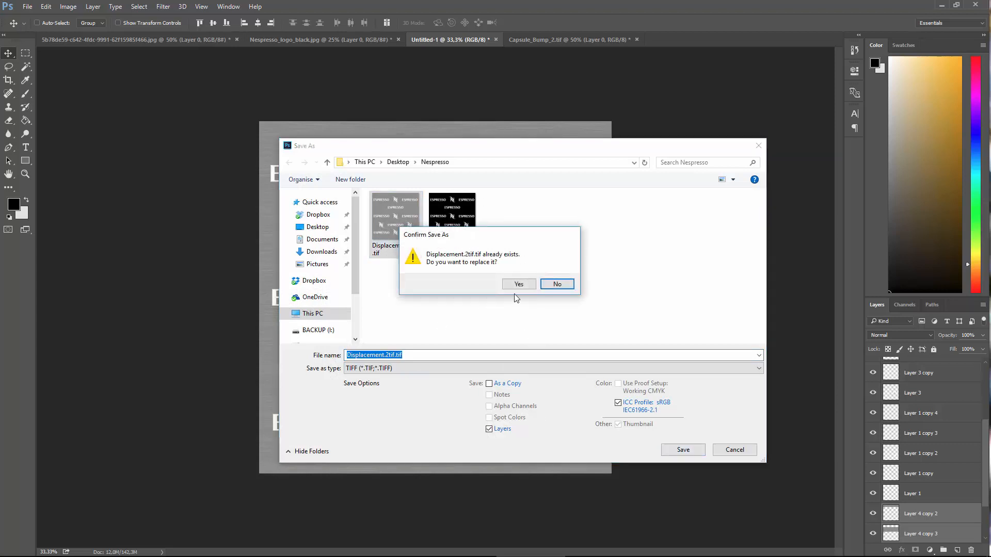
click(518, 285)
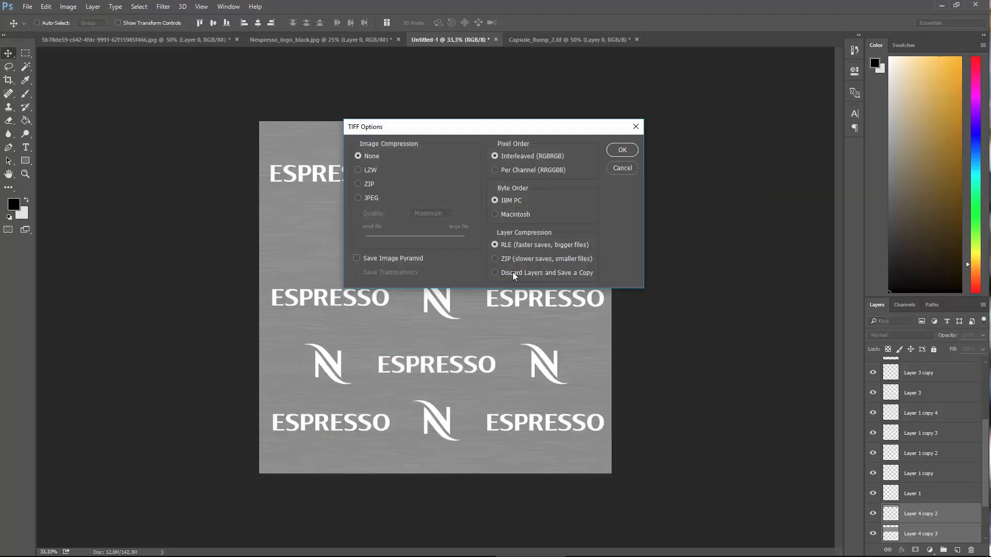
click(622, 150)
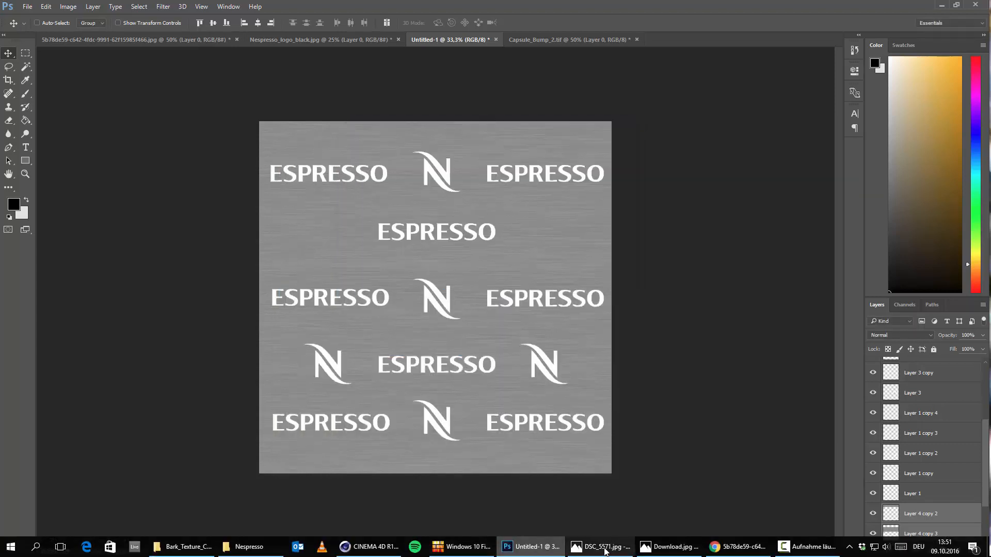
Switch to Cinema 4D, reload the lid's bump texture with its power set to 0.3, and refresh the live render
click(369, 547)
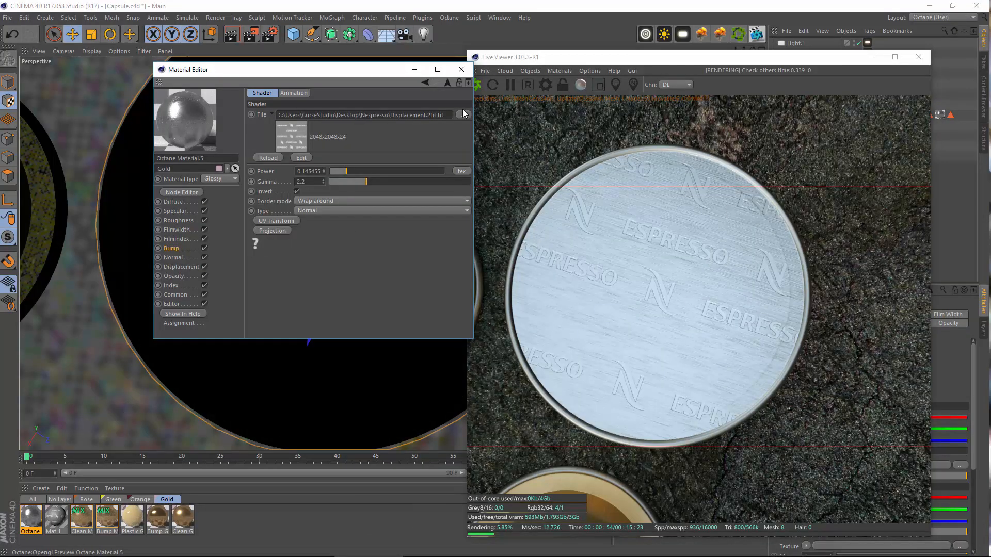
click(264, 159)
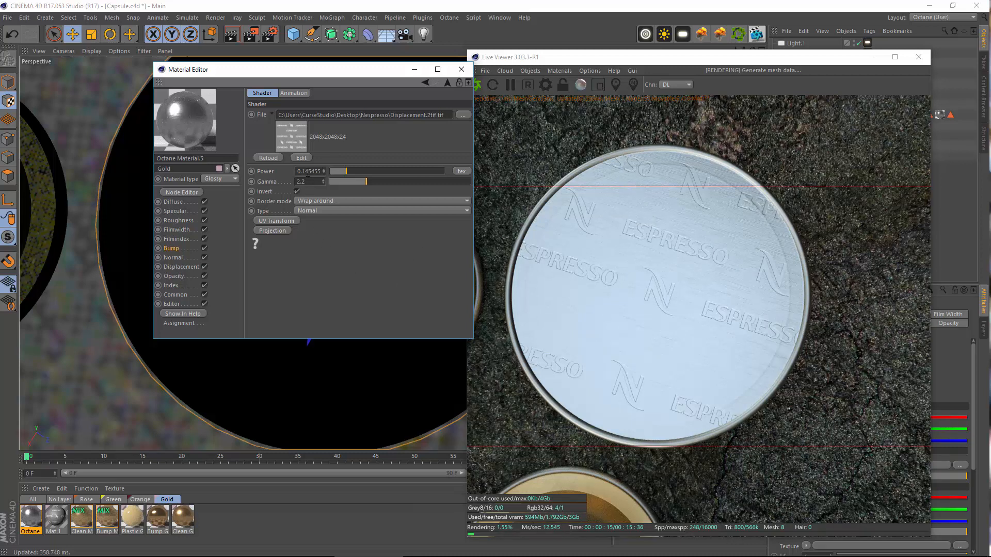
drag(302, 172, 391, 175)
text(3)
key(Return)
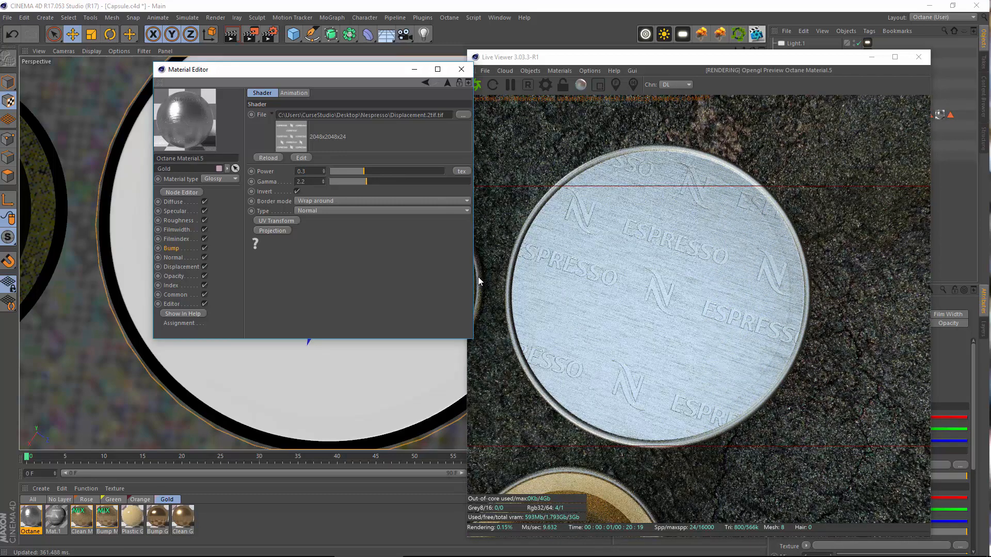
mouse_move(534, 546)
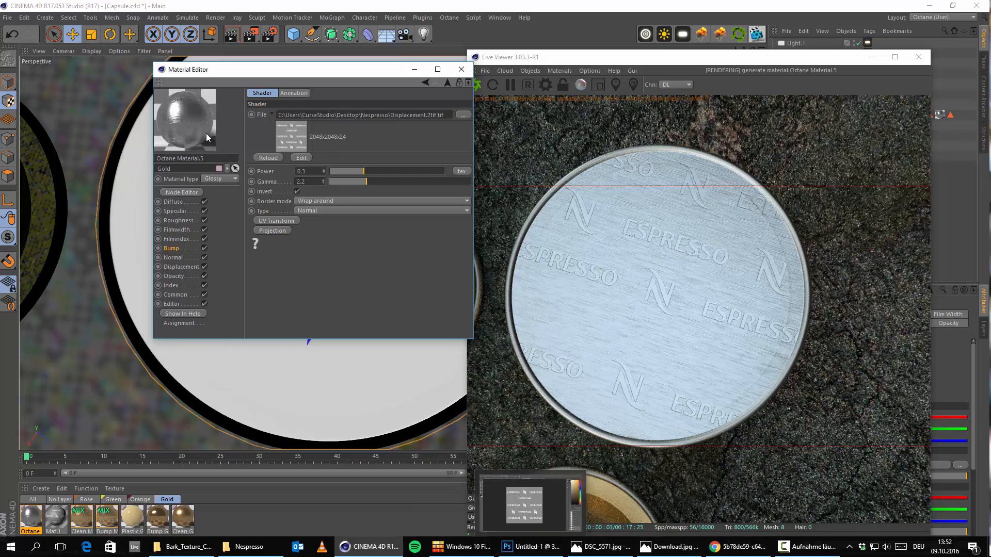
click(476, 84)
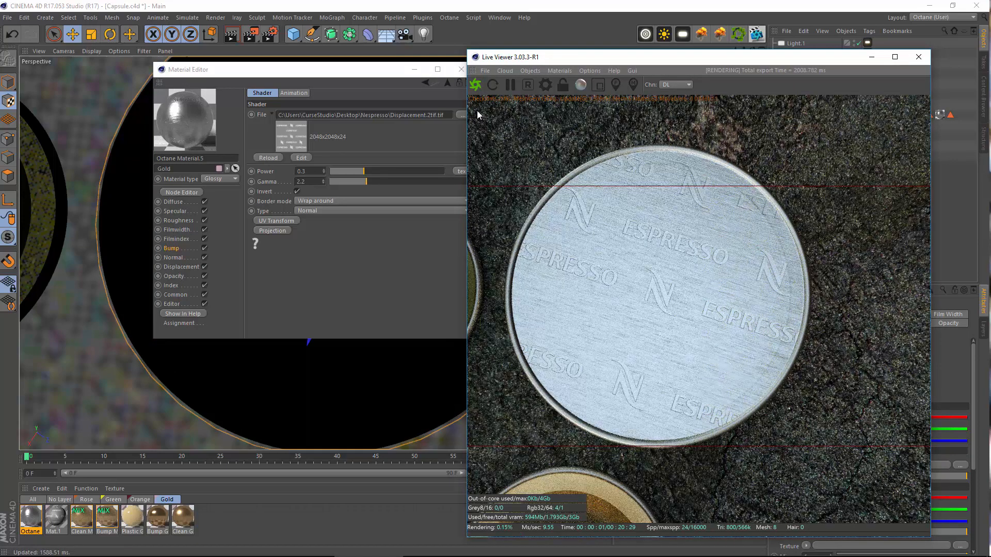
Switch to Photoshop and merge Layer 4 and its three copies into a single brushed metal layer
mouse_move(480, 537)
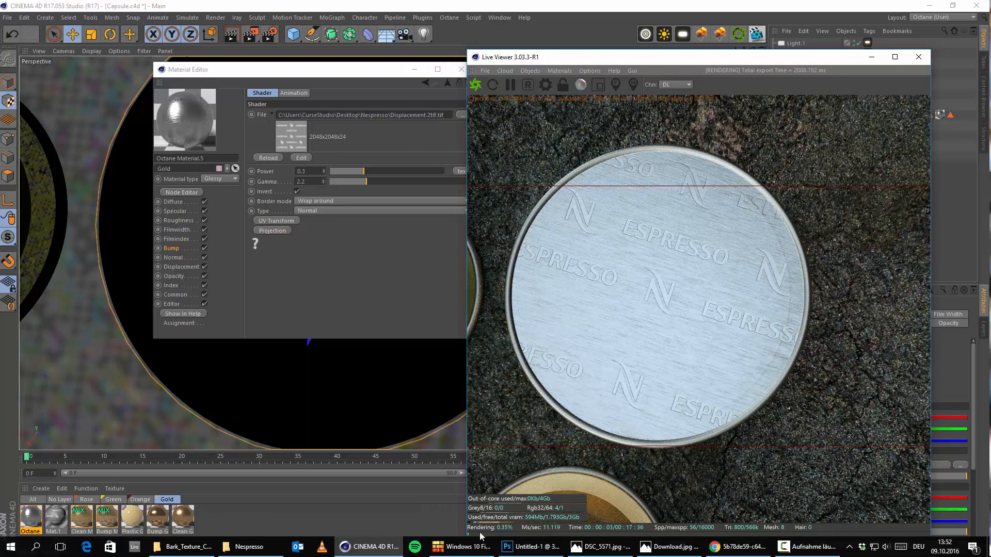
click(535, 545)
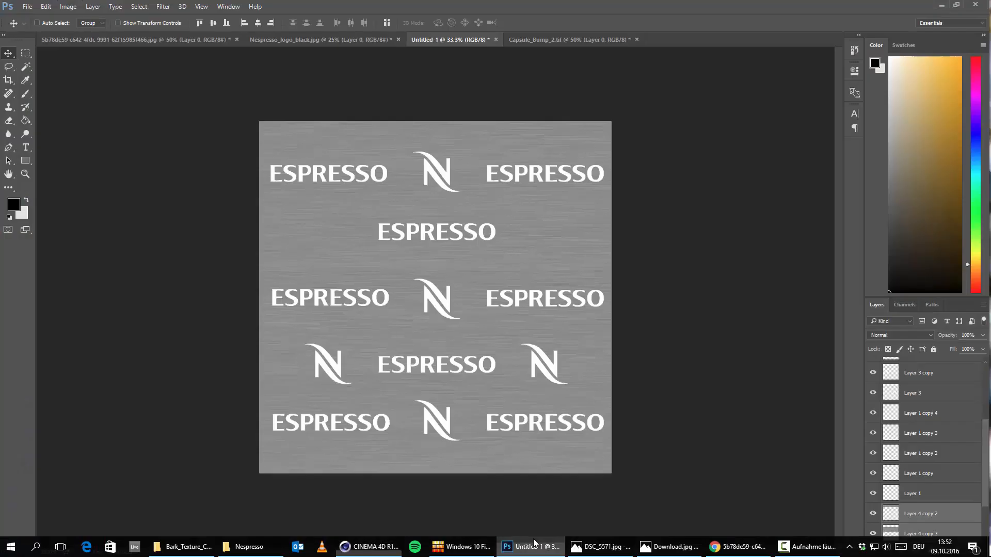
scroll(901, 473, down, 1)
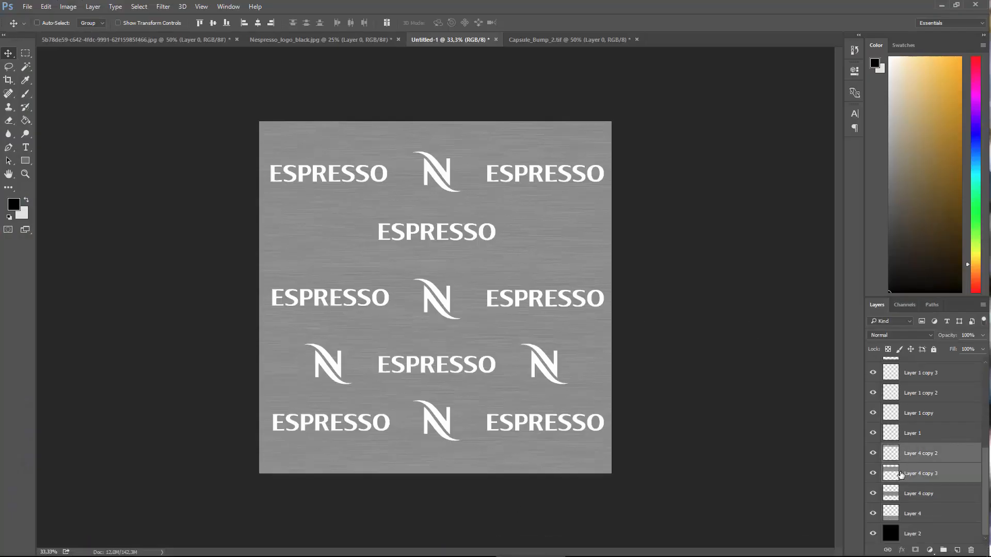
click(895, 515)
shift+click(893, 453)
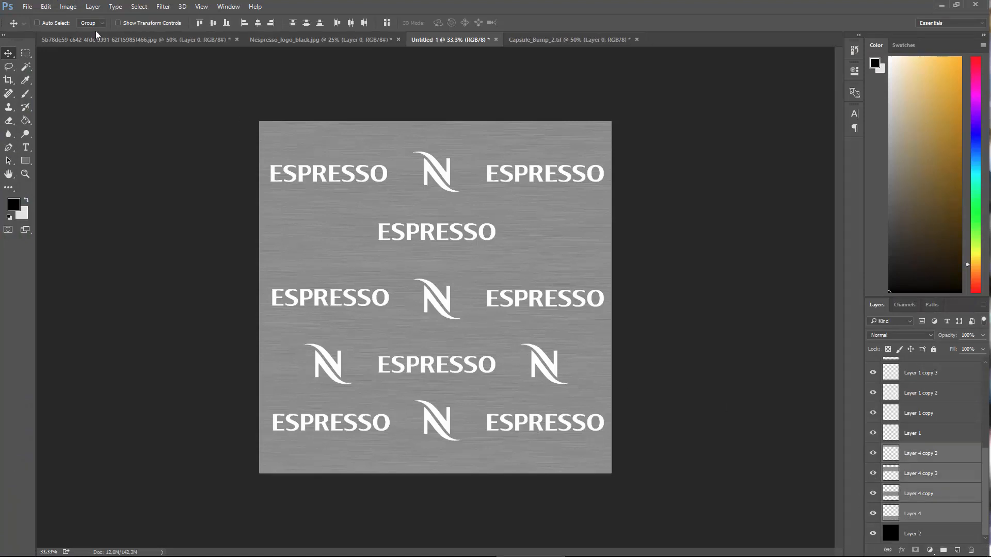
click(94, 7)
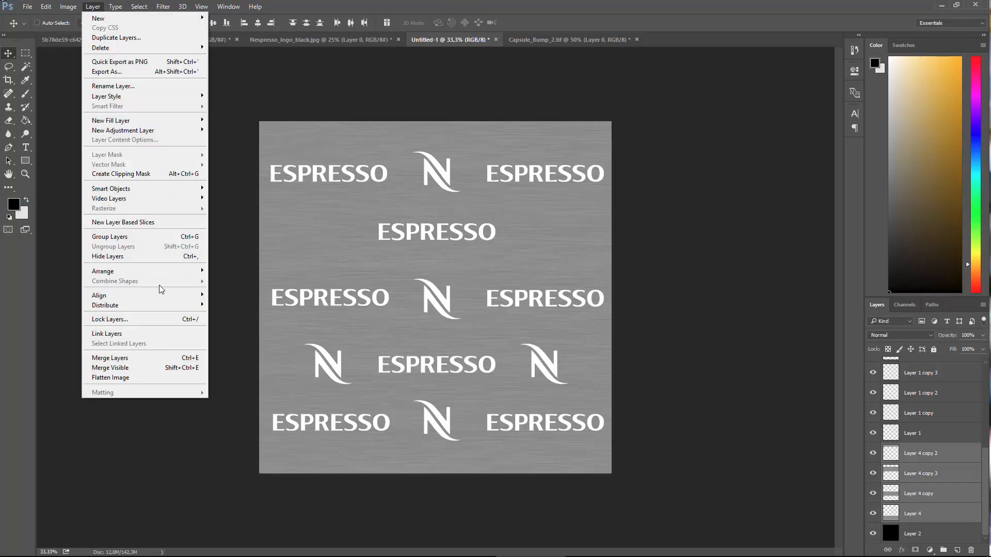
click(141, 358)
Squash the merged brushed metal layer to about 25% height, keeping its lower edge fixed, and stack a duplicate directly above it
key(ctrl+t)
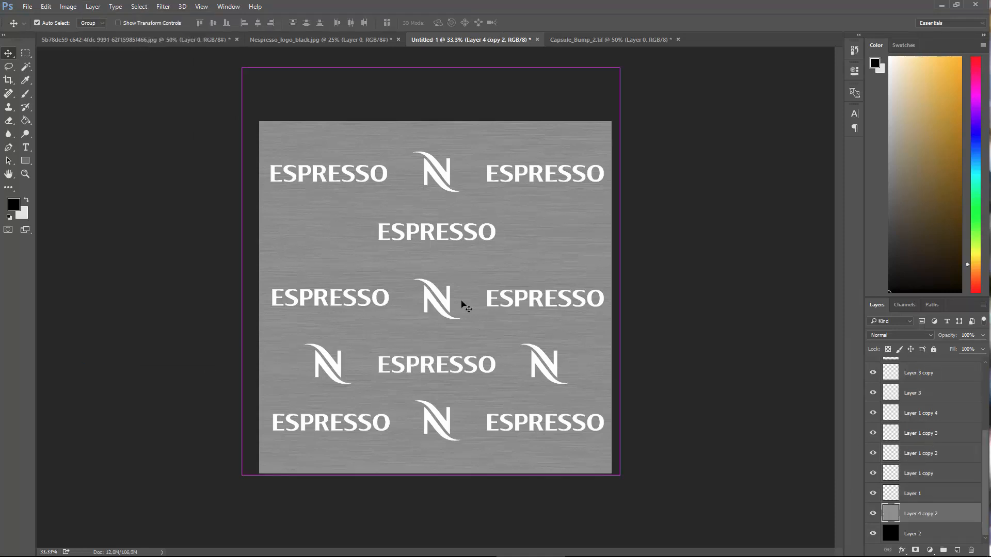
drag(431, 65, 398, 369)
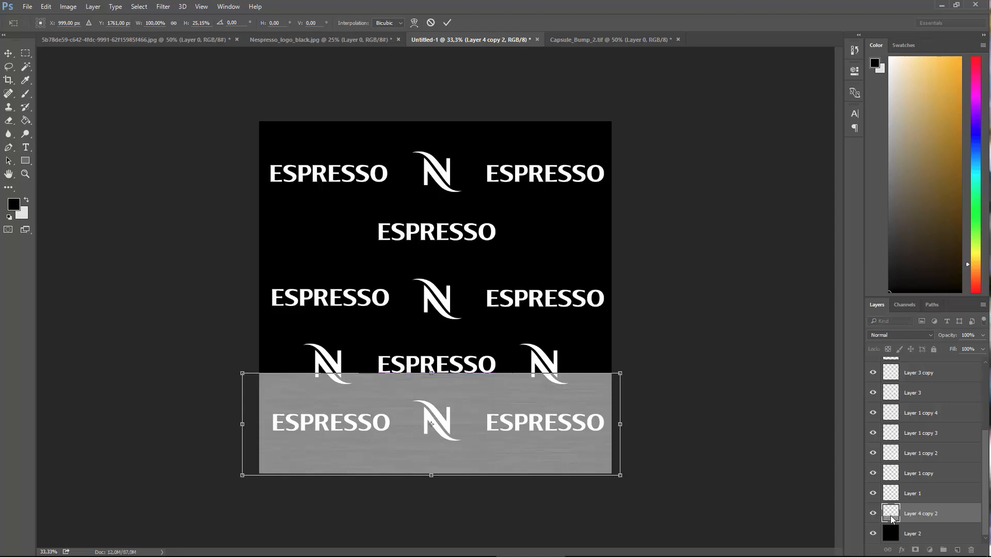
click(9, 54)
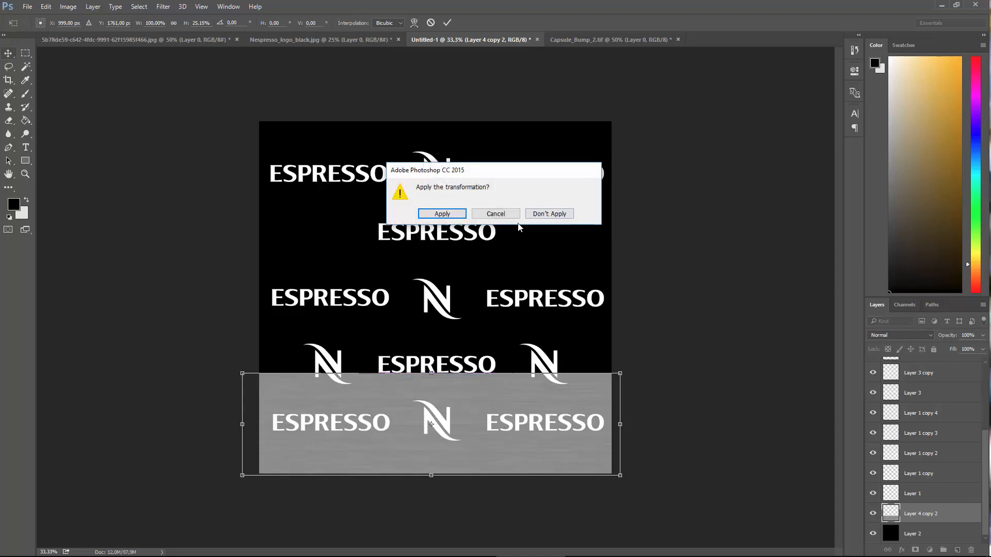
click(439, 216)
alt+drag(873, 498, 873, 500)
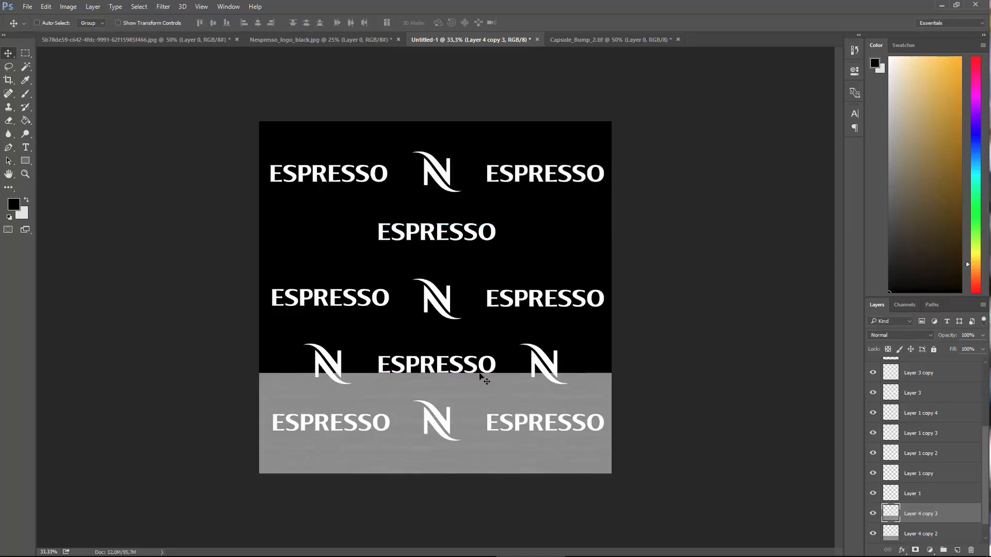
drag(449, 327, 457, 288)
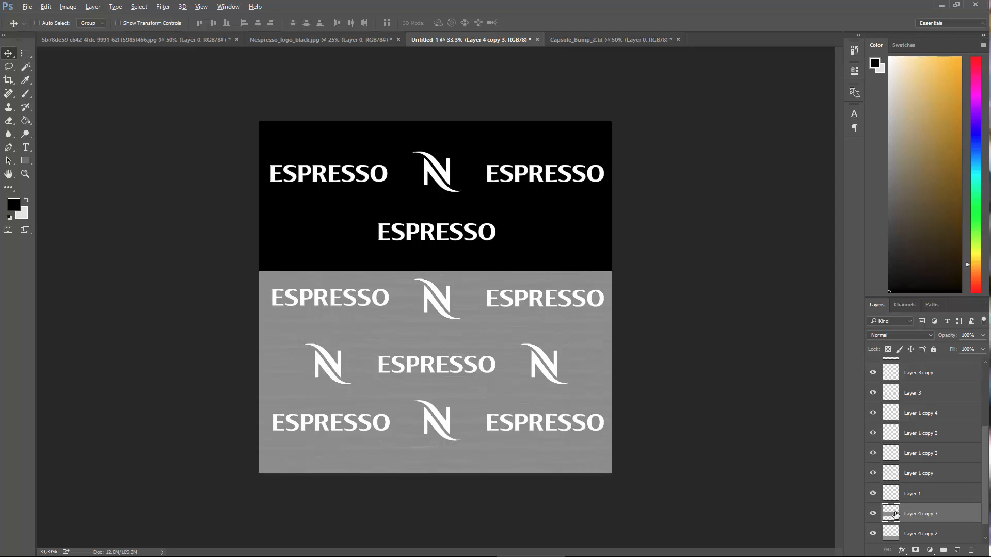
alt+drag(895, 515, 888, 502)
click(42, 7)
click(60, 38)
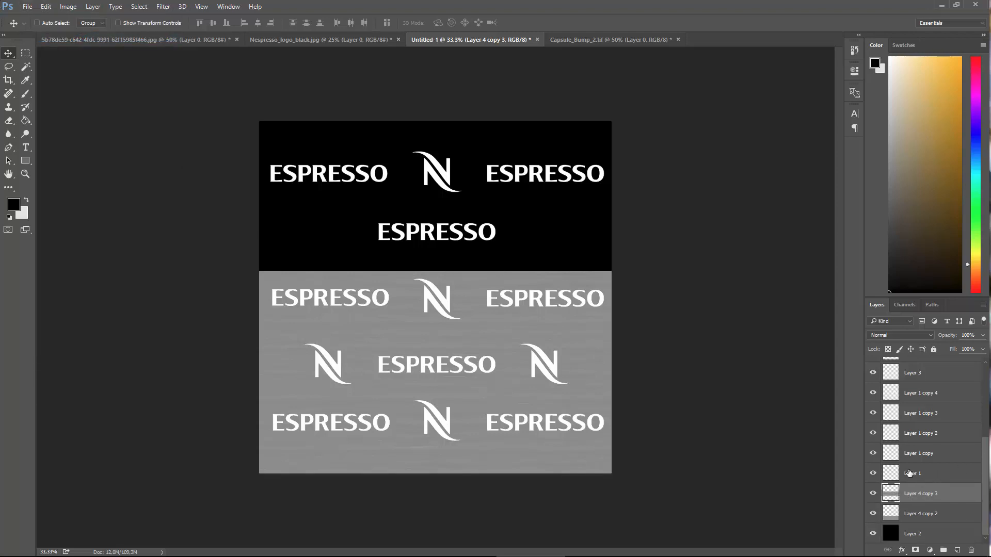
Duplicate both brushed metal strips together and move the copies up to cover the remaining black background
click(889, 510)
shift+click(891, 499)
alt+drag(891, 498, 887, 484)
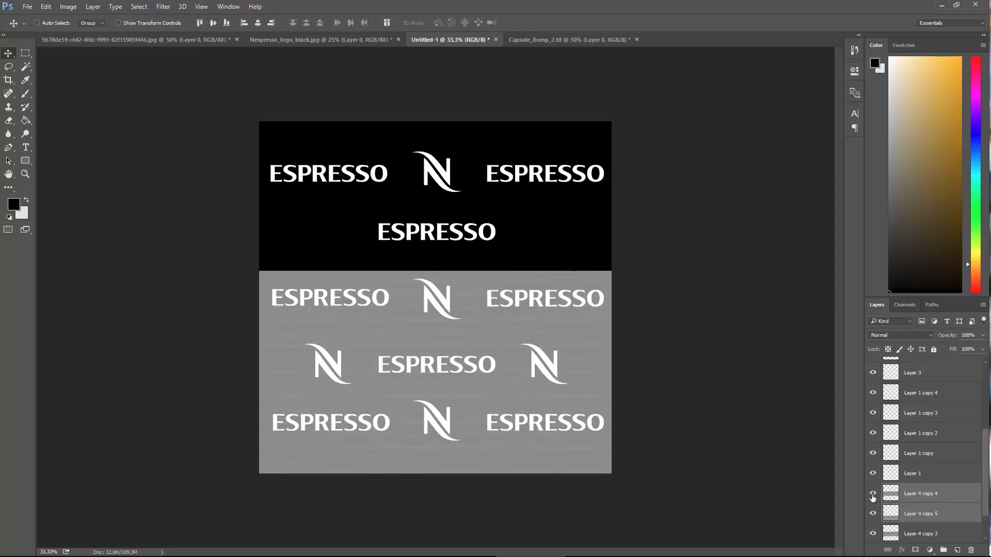
drag(497, 326, 500, 113)
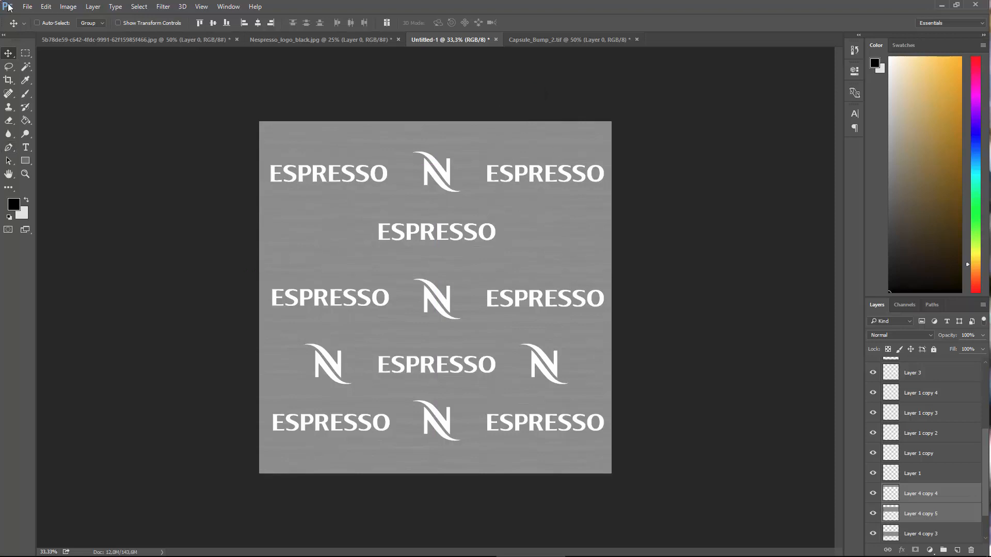
Overwrite Displacement.2tif.tif with the finer brushed texture, using Discard Layers and Save a Copy with no image compression
click(27, 6)
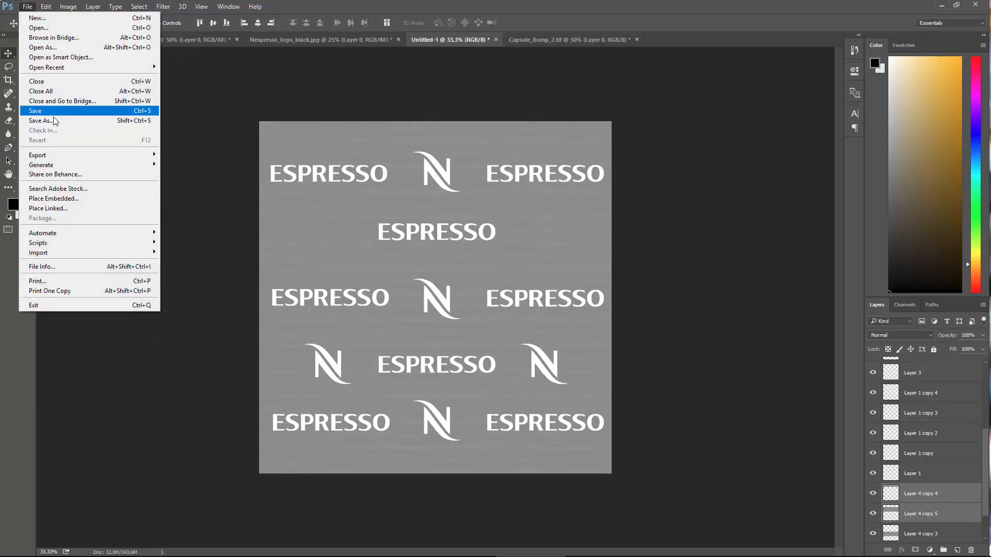
click(47, 120)
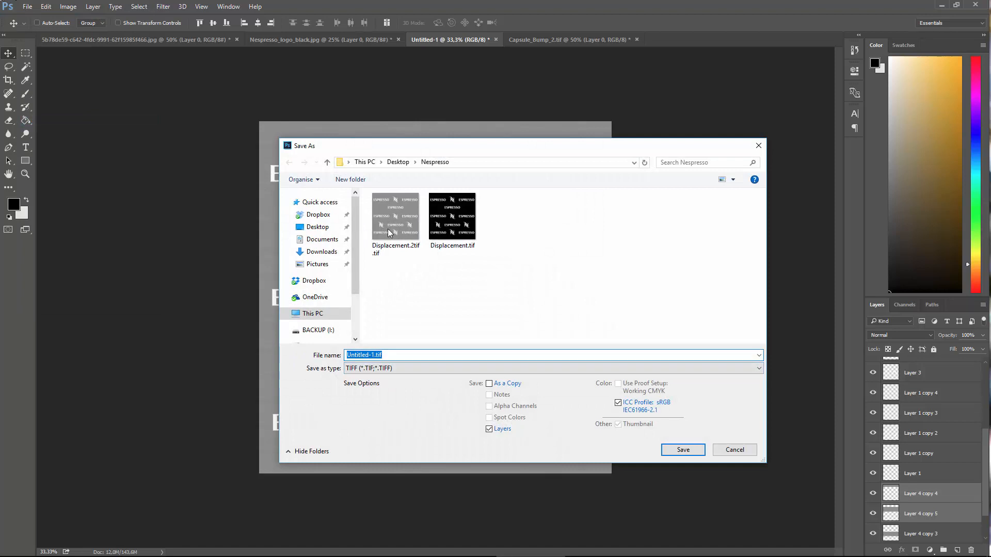
click(389, 233)
click(685, 451)
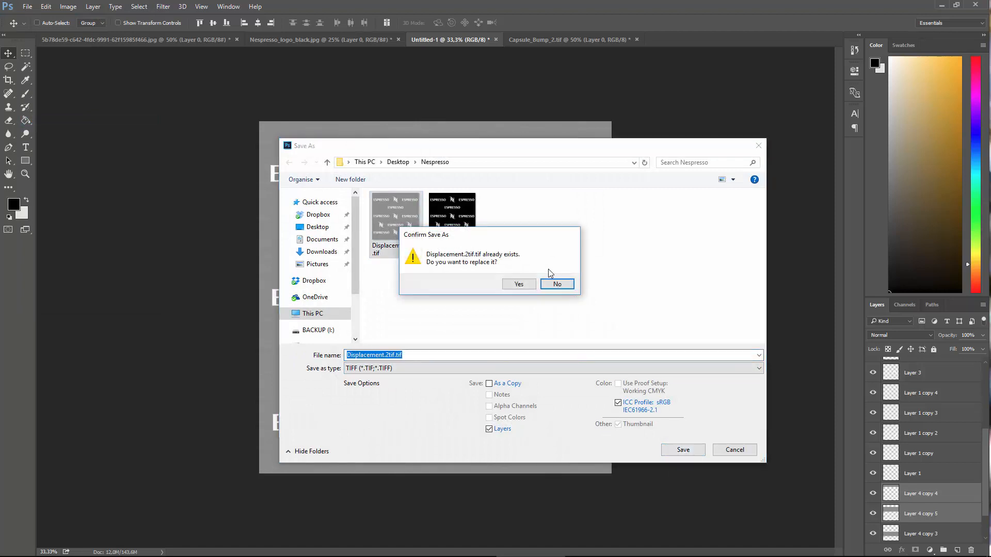
click(519, 284)
click(539, 272)
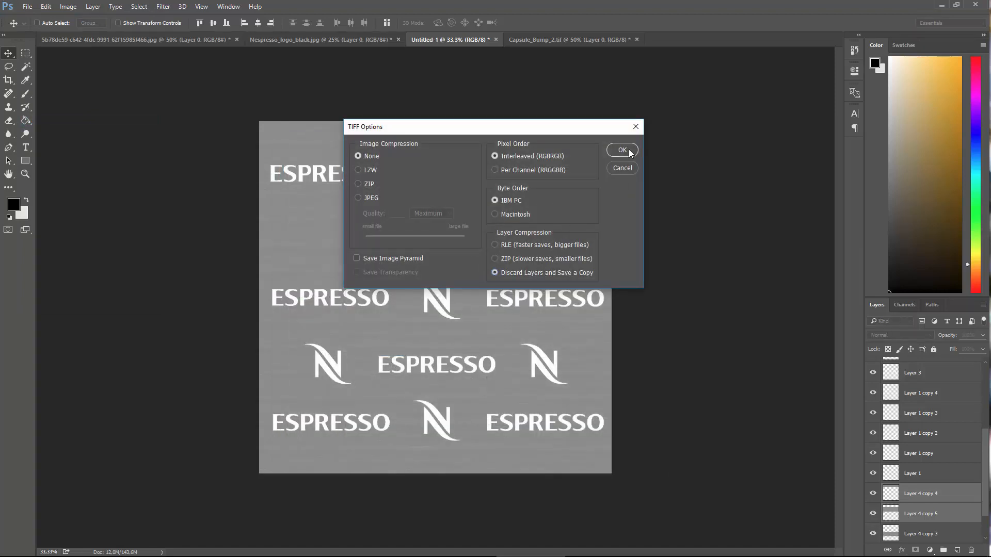
click(622, 149)
Switch to Cinema 4D, reload the updated bump texture and raise its power to about 0.668
click(383, 548)
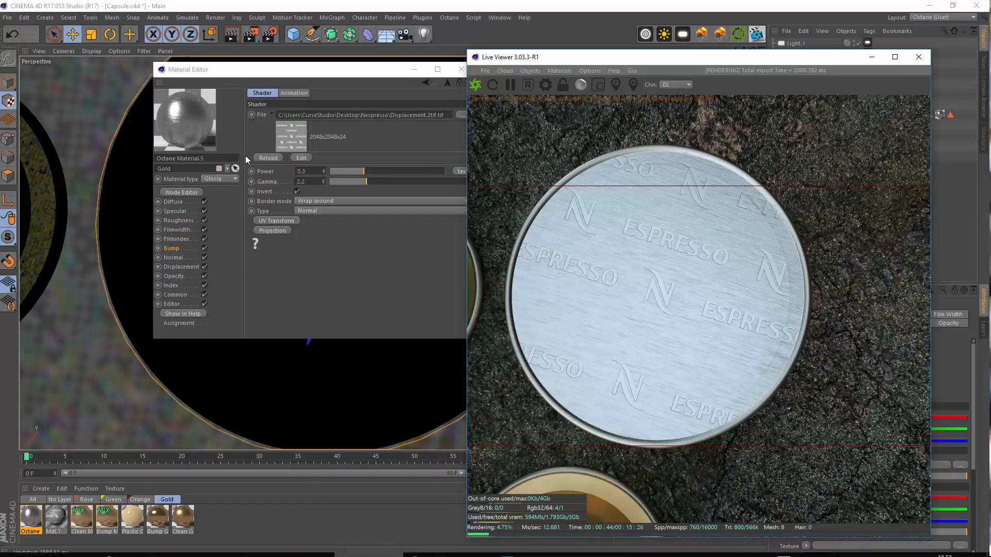
click(269, 158)
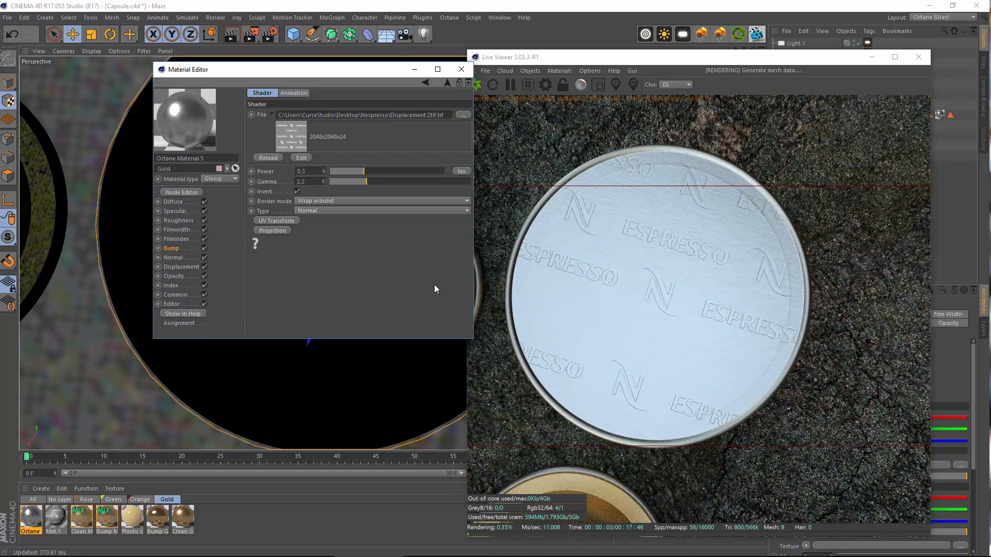
drag(363, 175, 406, 174)
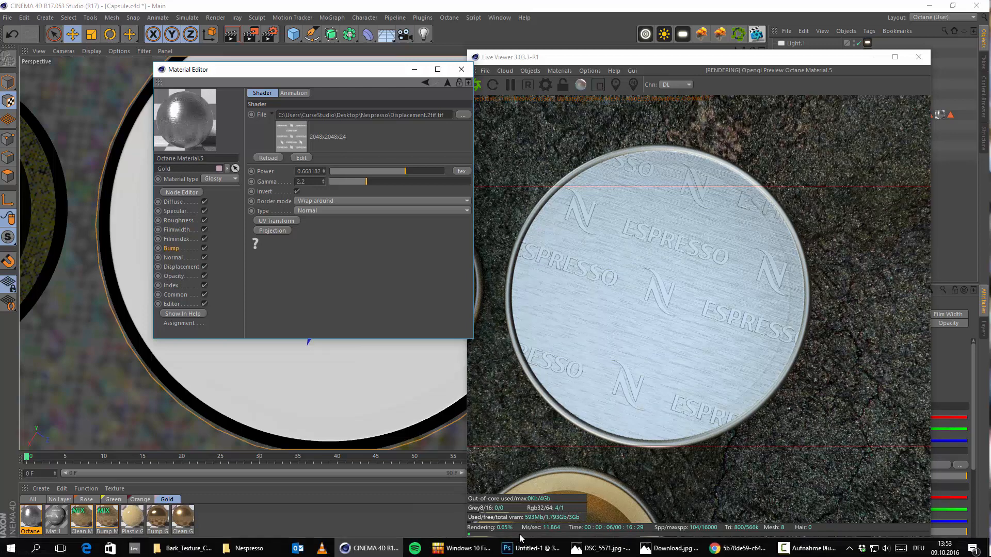
Compare the rendered lid and the Photoshop bump texture with the embossed capsule lid in the reference photo DSC_5571.jpg
click(600, 547)
click(609, 552)
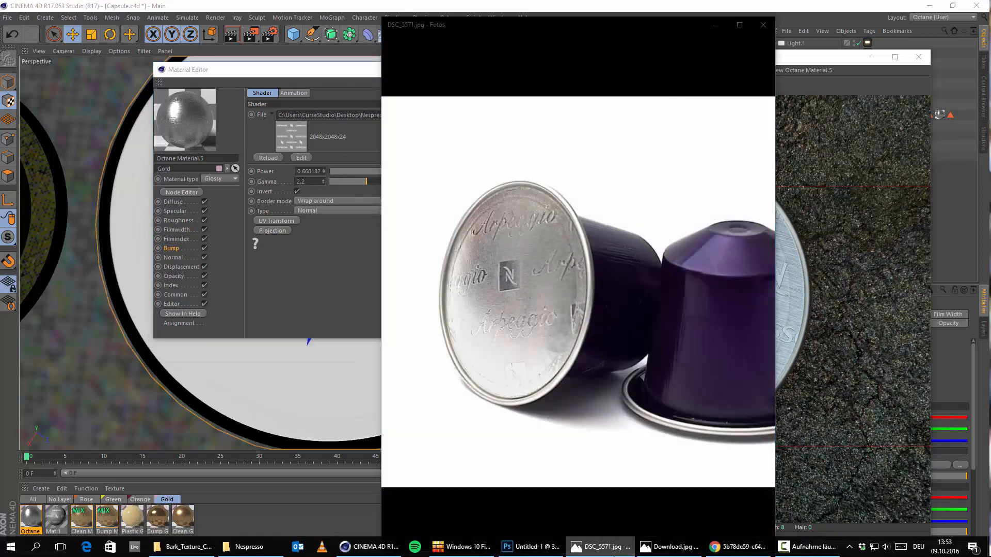
click(611, 556)
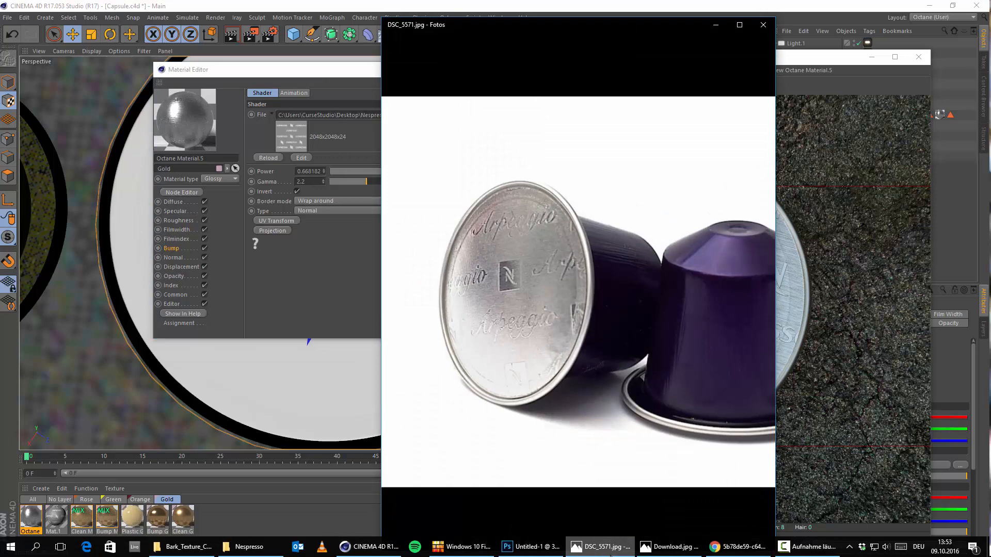
click(609, 555)
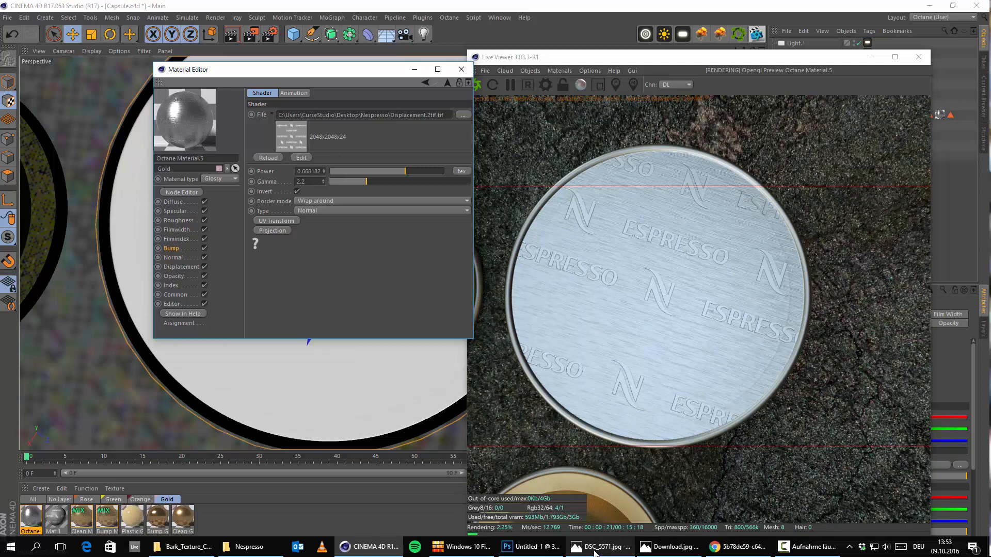
click(594, 553)
click(593, 553)
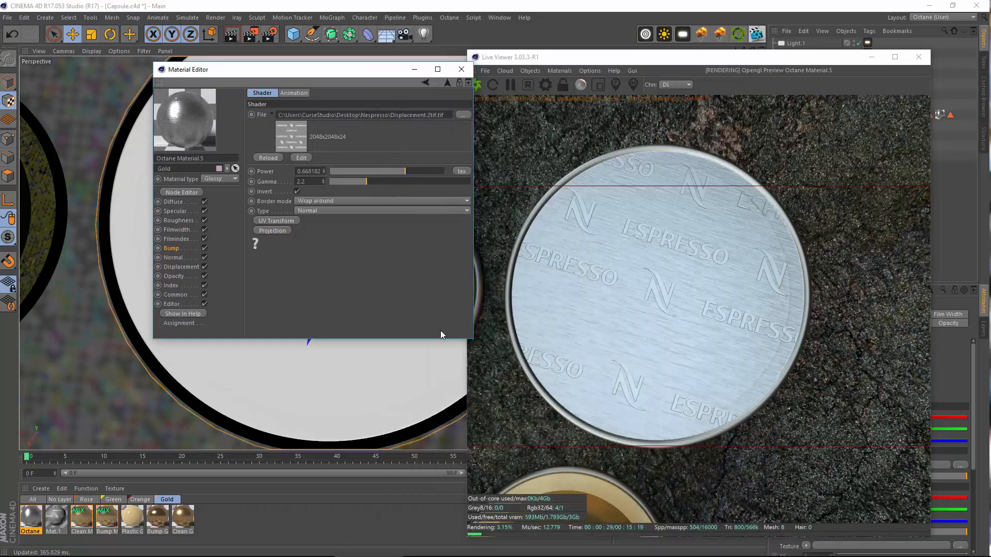
click(547, 548)
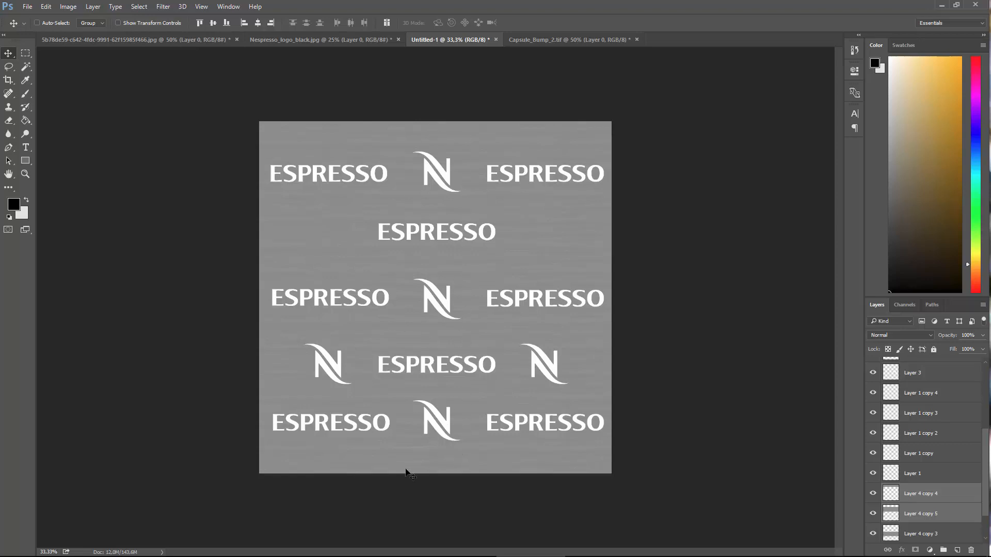
click(593, 547)
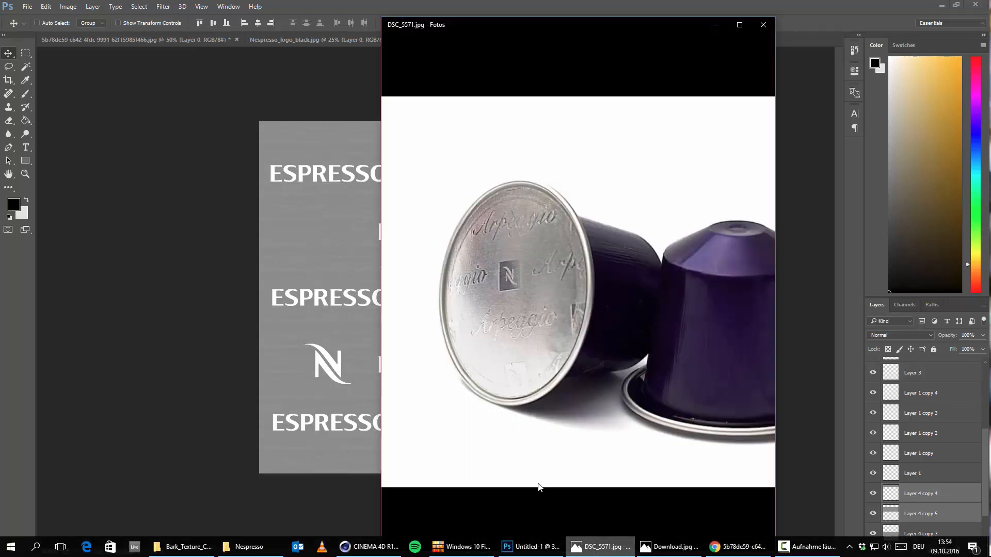
Switch to Cinema 4D and set the lid texture tag's Length U to 100% and Length V to 15%
click(369, 547)
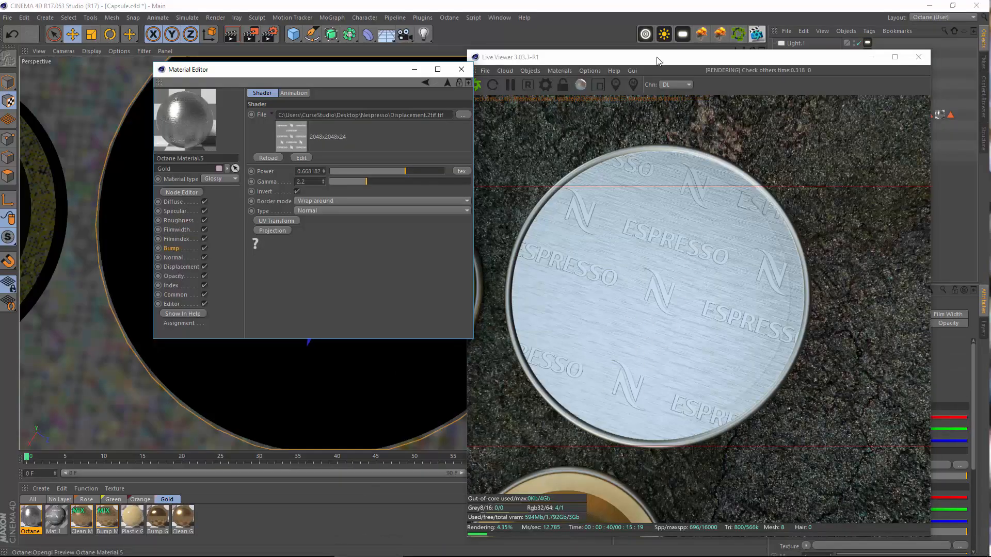
drag(657, 61, 369, 17)
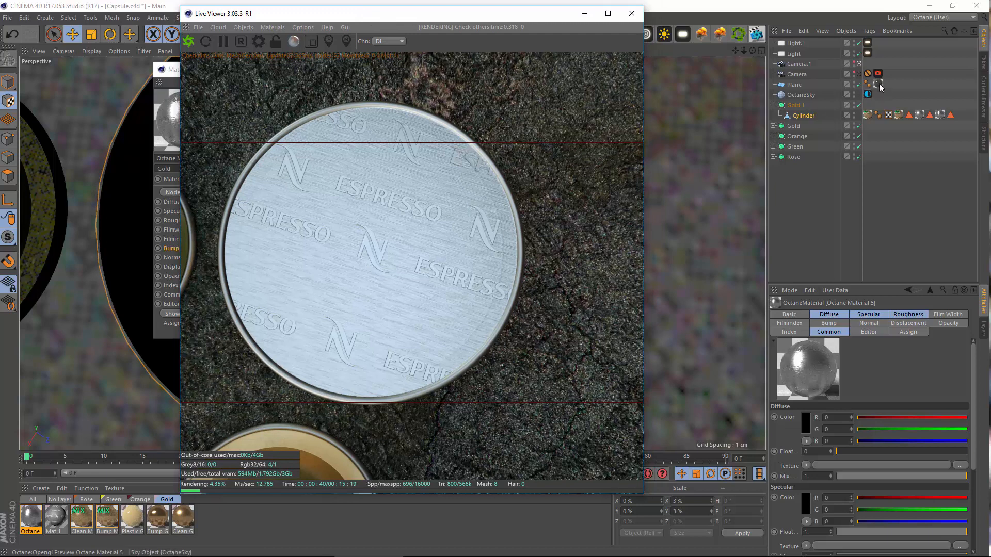
click(940, 114)
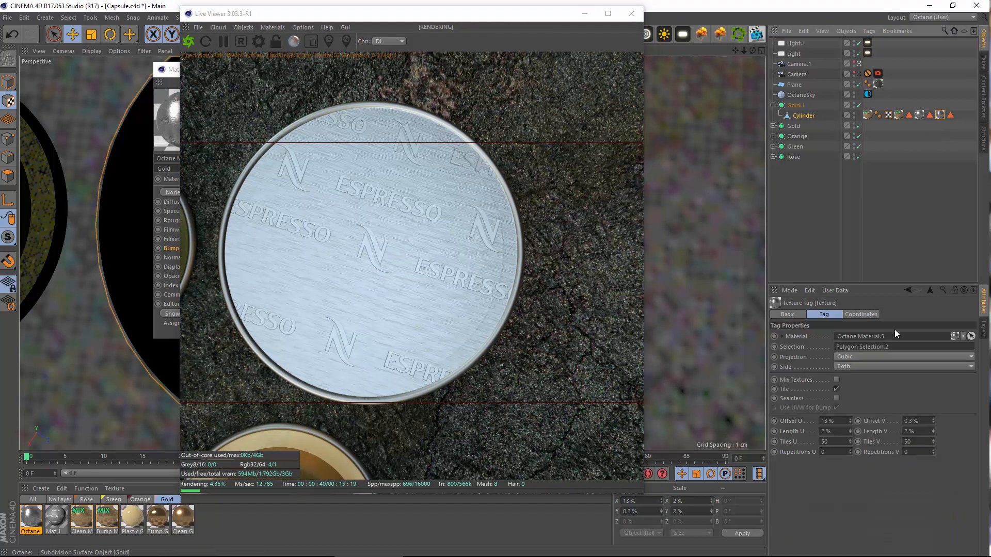
right_click(850, 431)
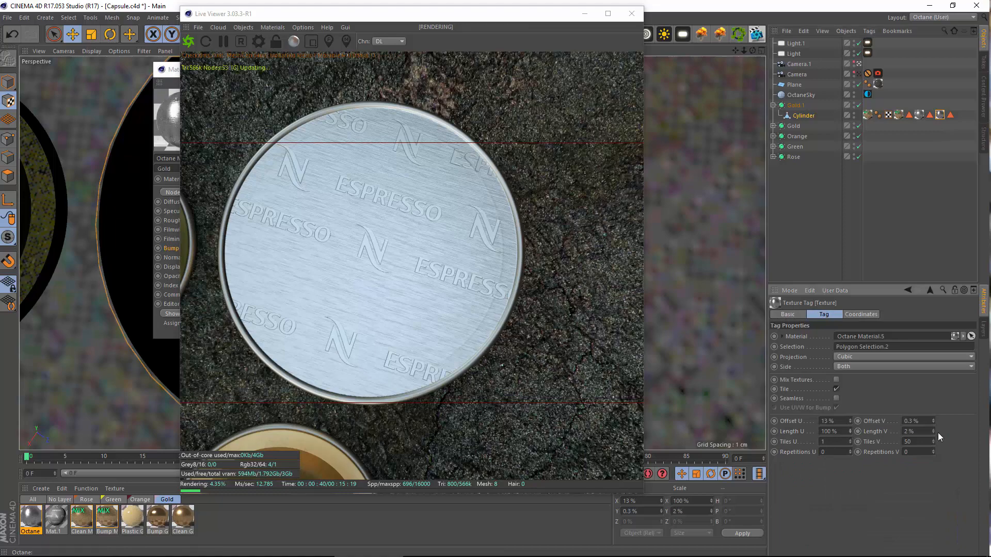
right_click(932, 432)
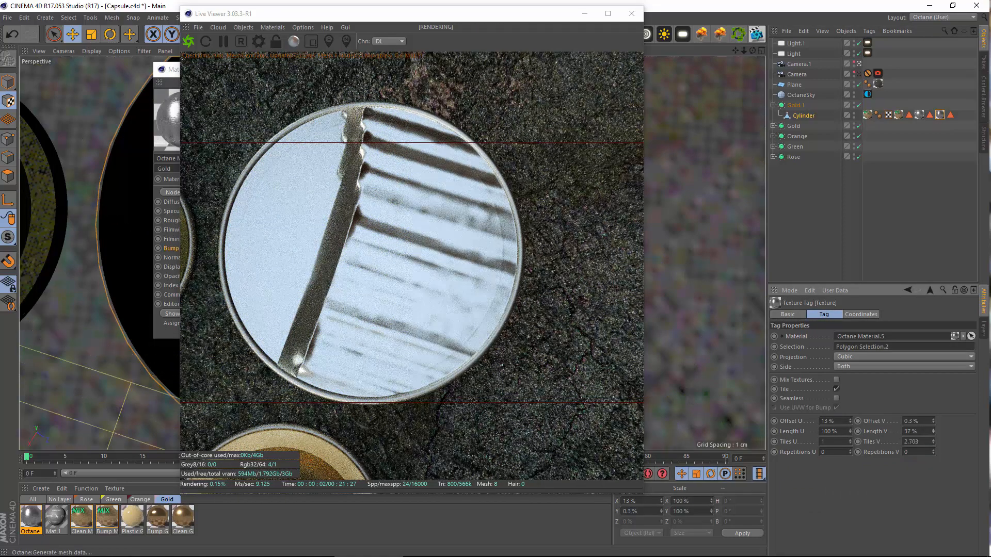
mouse_move(931, 432)
mouse_down()
mouse_move(913, 417)
mouse_move(932, 432)
mouse_move(932, 478)
mouse_move(933, 419)
mouse_move(932, 440)
mouse_up()
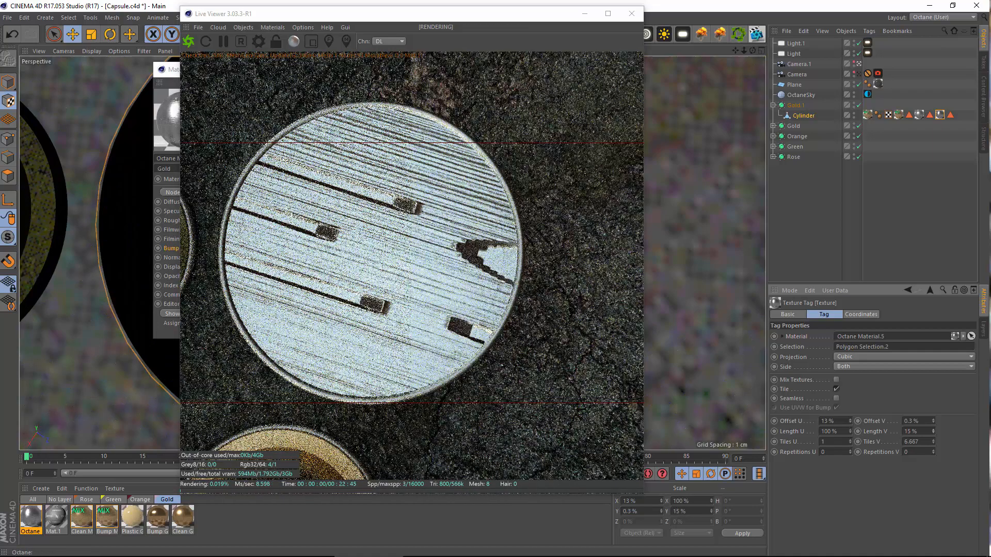
Lower the lid texture's Length V to 5%
click(934, 432)
click(933, 432)
click(933, 432)
click(933, 432)
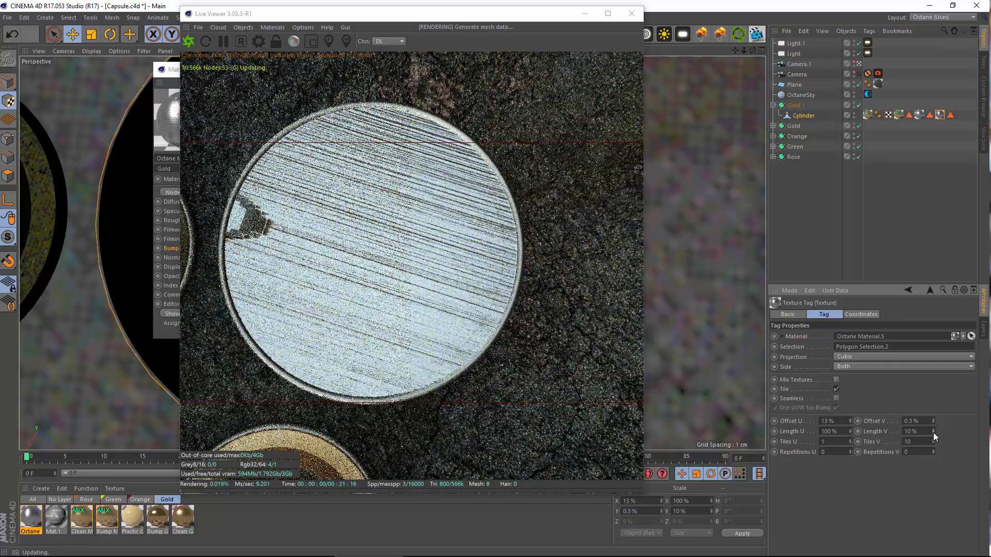
click(933, 432)
click(933, 433)
click(933, 432)
click(933, 433)
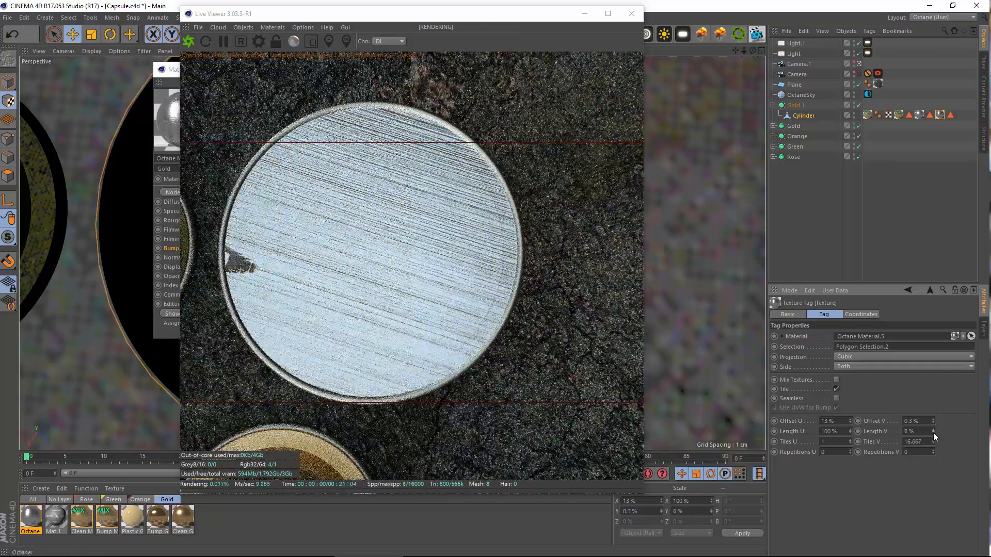
click(933, 432)
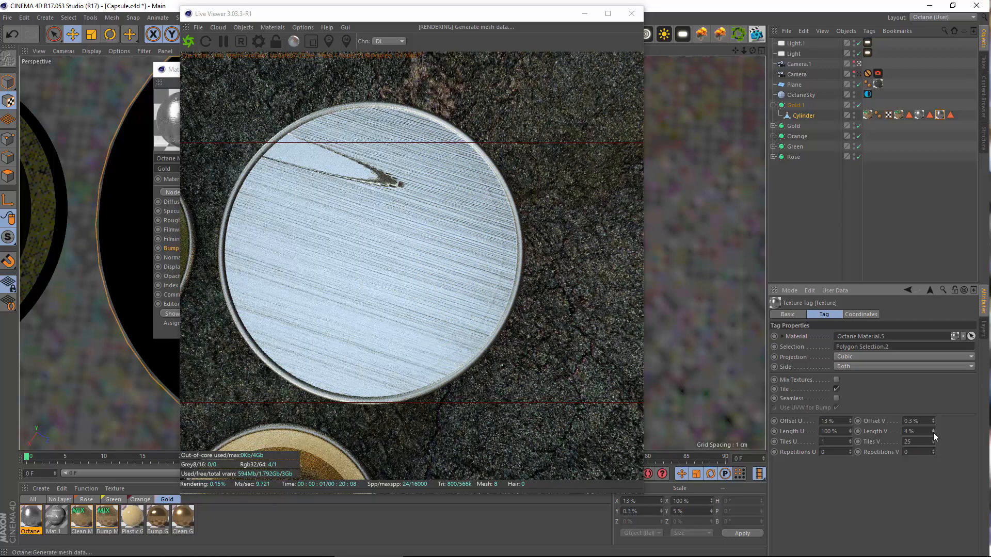
click(933, 432)
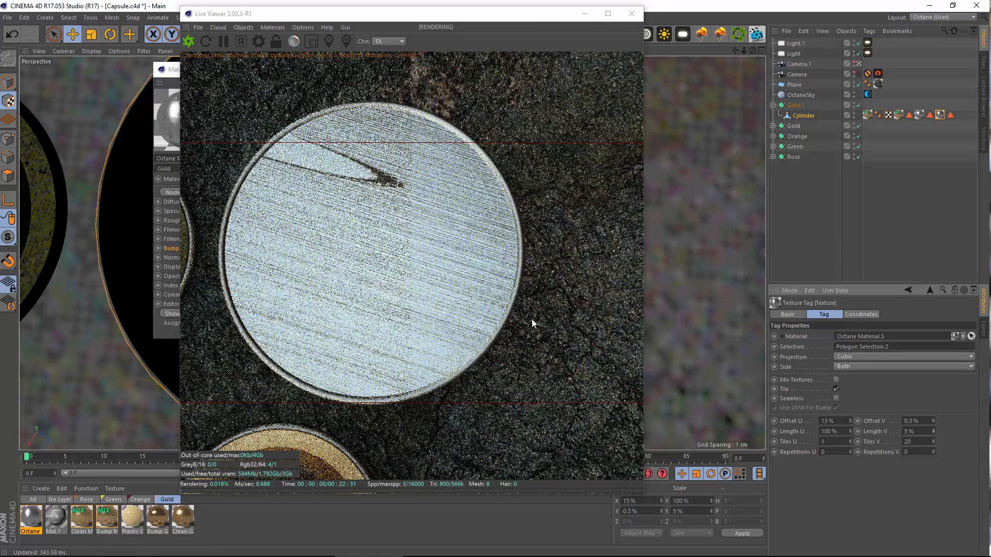
Stretch the lid texture along U by taking Length U to about -661%
drag(850, 429, 850, 459)
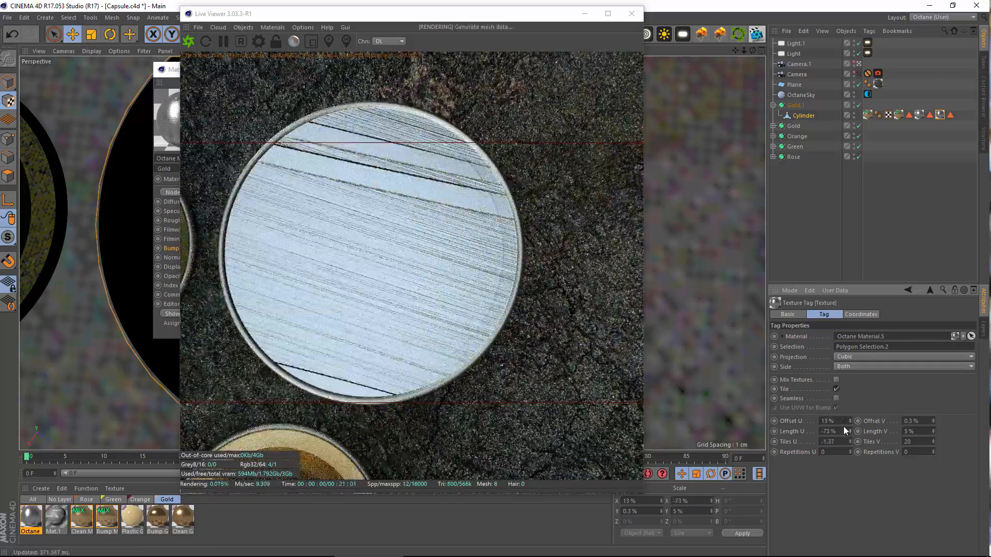
drag(850, 435, 851, 454)
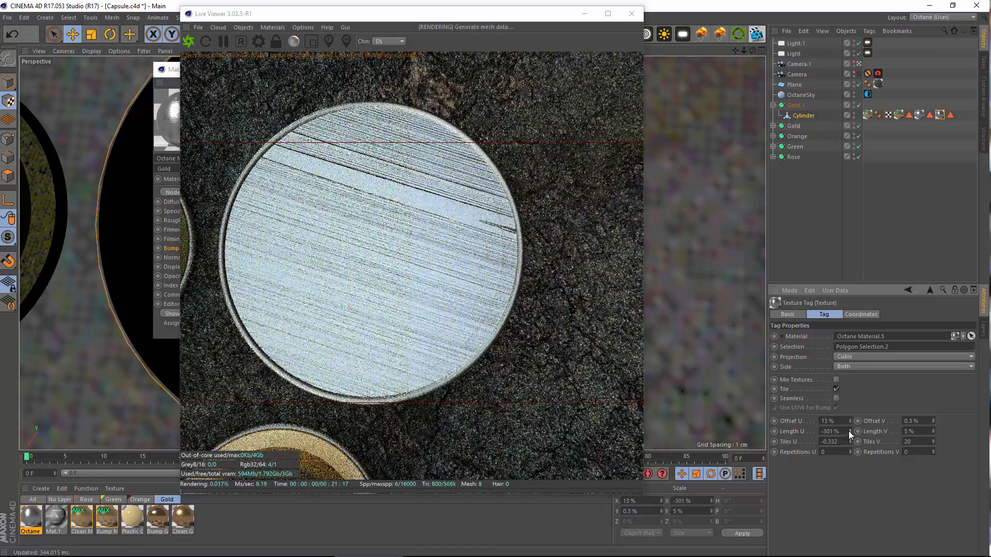
drag(848, 432, 848, 449)
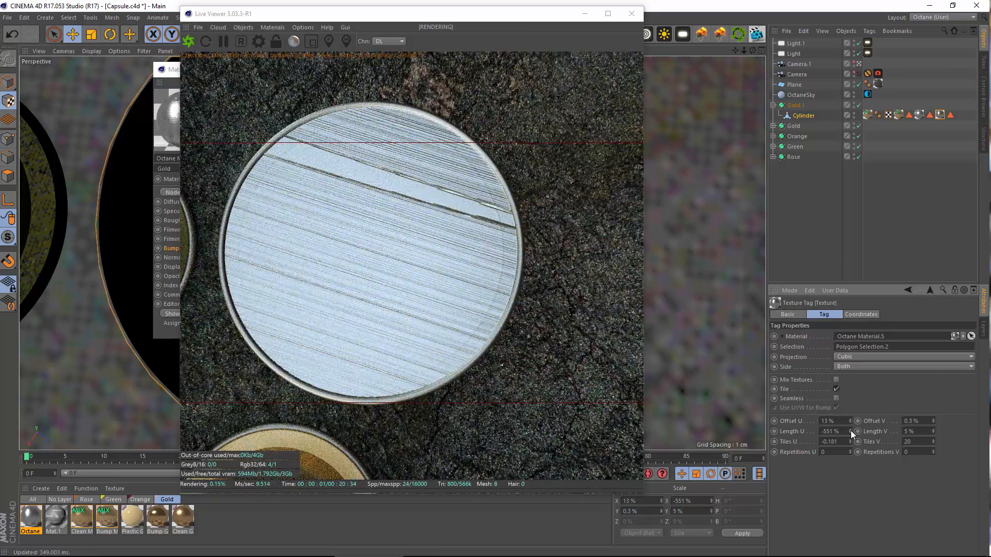
mouse_move(850, 431)
mouse_down()
mouse_move(850, 450)
mouse_move(849, 442)
mouse_up()
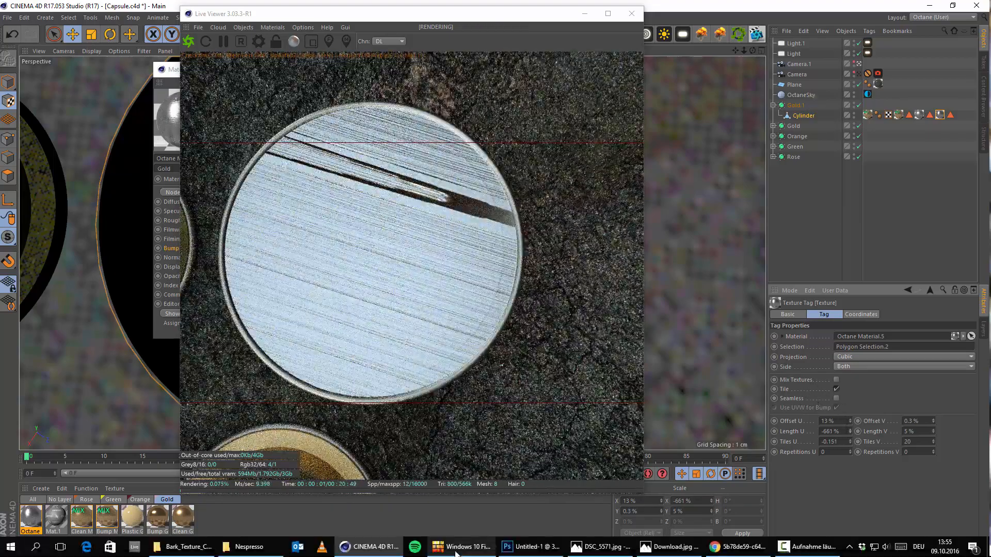
Switch to Photoshop and hide all ESPRESSO text and N logo layers, leaving only the brushed metal strips and background
click(529, 551)
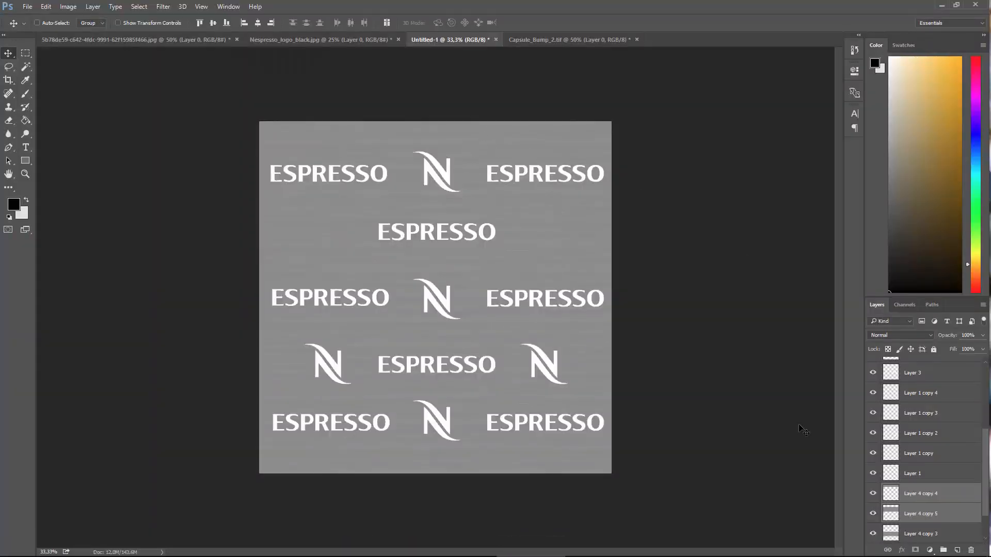
scroll(894, 453, up, 5)
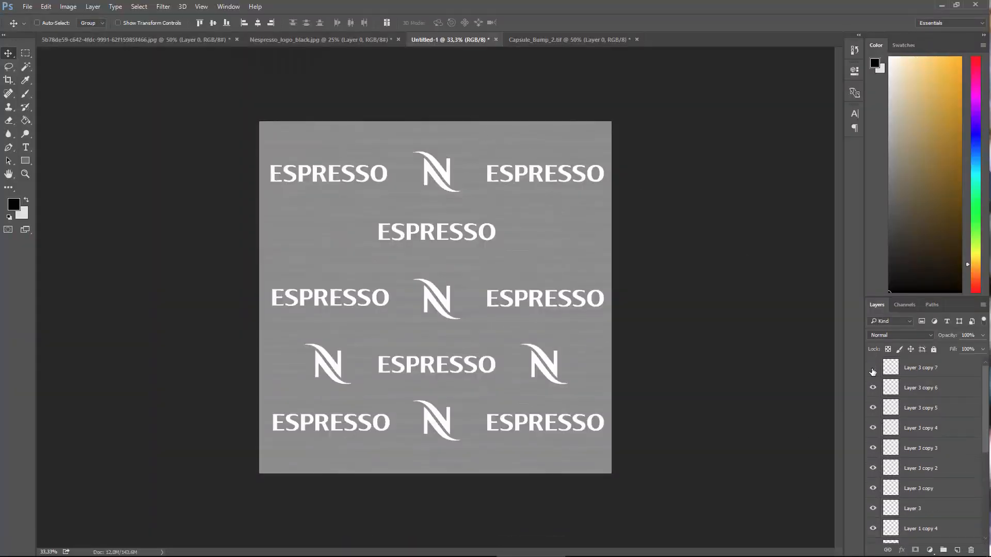
click(872, 370)
drag(873, 428, 869, 524)
scroll(900, 458, down, 5)
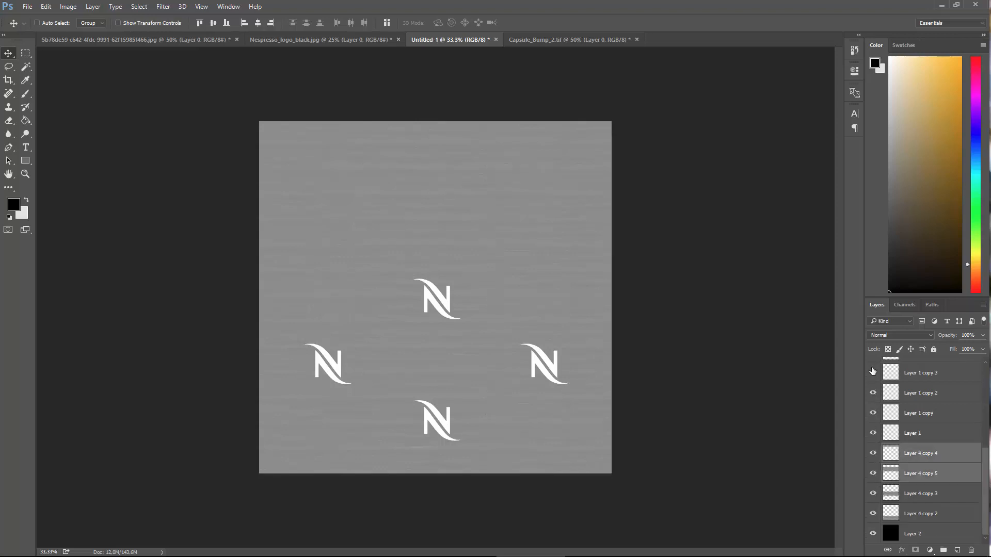
drag(872, 371, 874, 436)
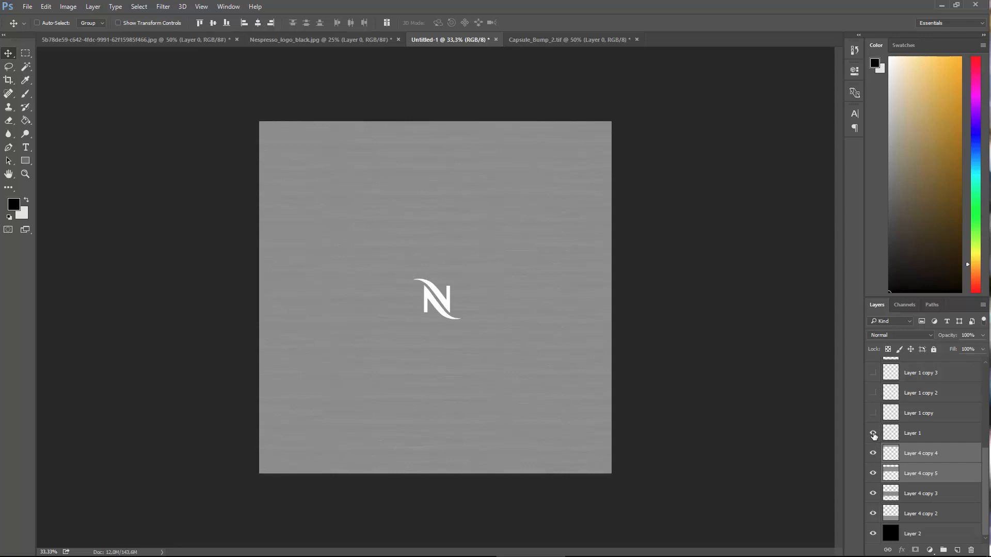
click(874, 435)
Save the plain brushed texture as a separate TIFF in the Nespresso folder, using Discard Layers and Save a Copy with no image compression
click(27, 7)
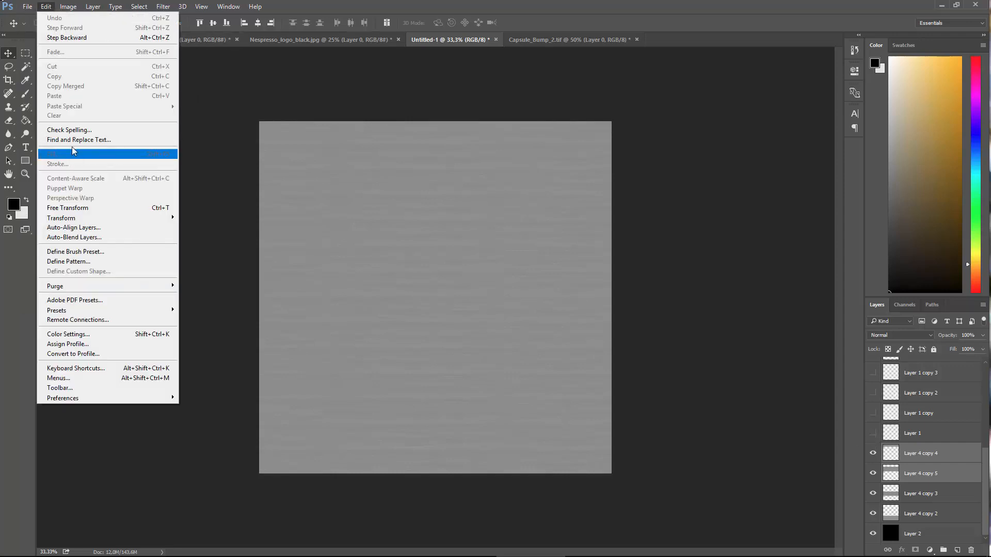
mouse_move(21, 6)
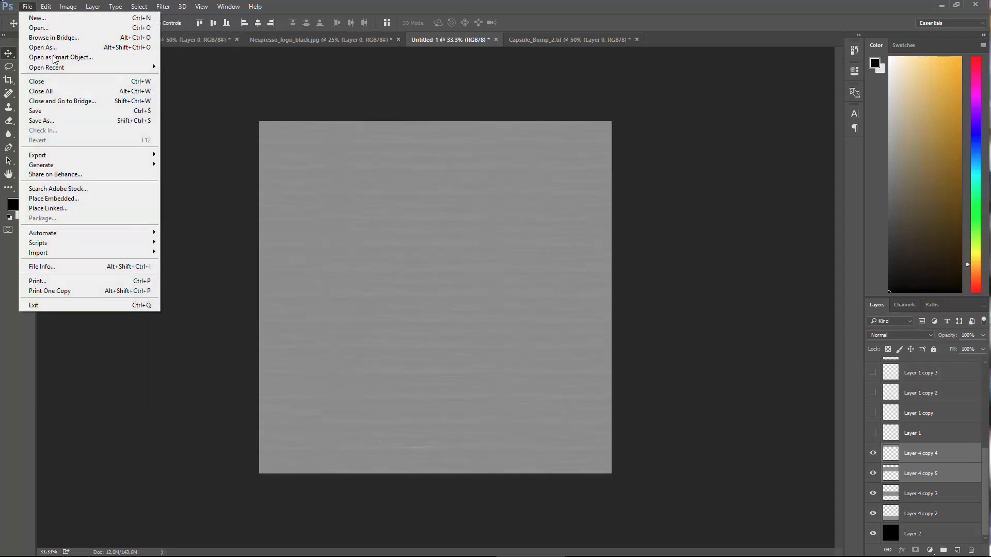
click(58, 122)
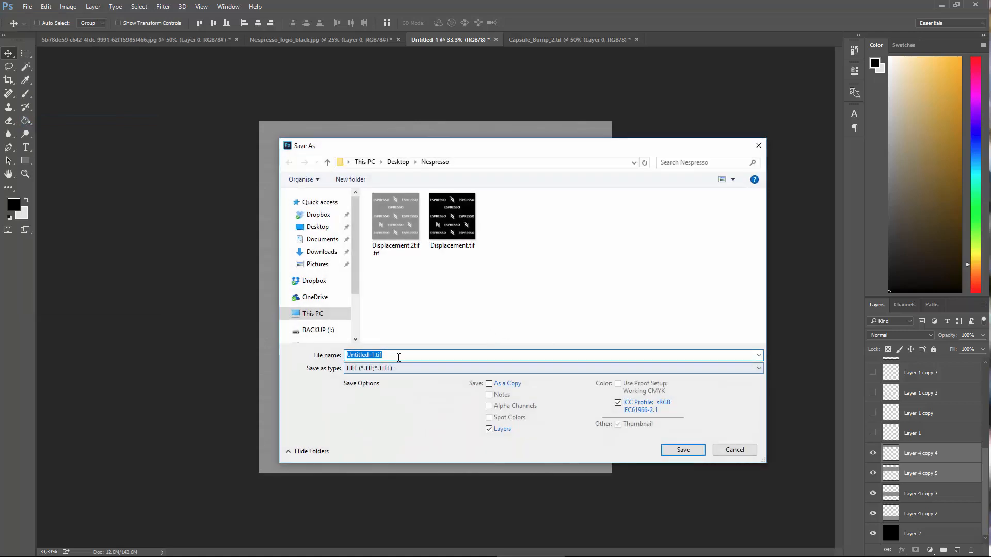
click(370, 355)
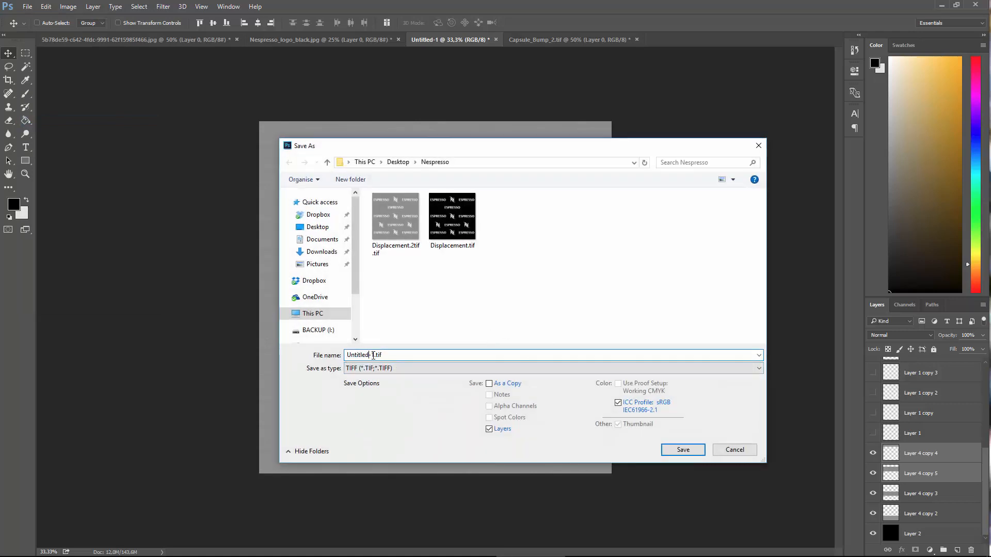
key(shift+Home)
key(BackSpace)
key(Return)
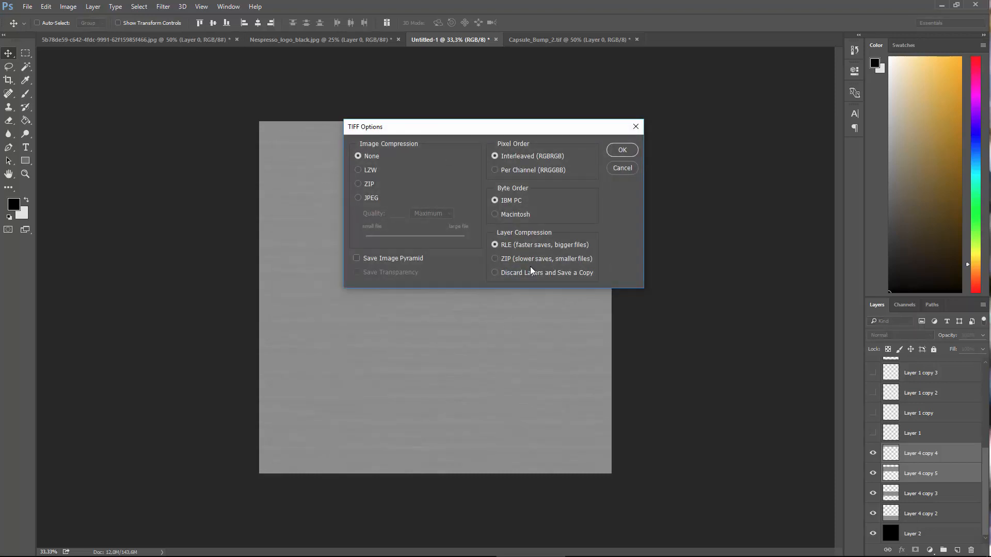
click(531, 270)
click(622, 150)
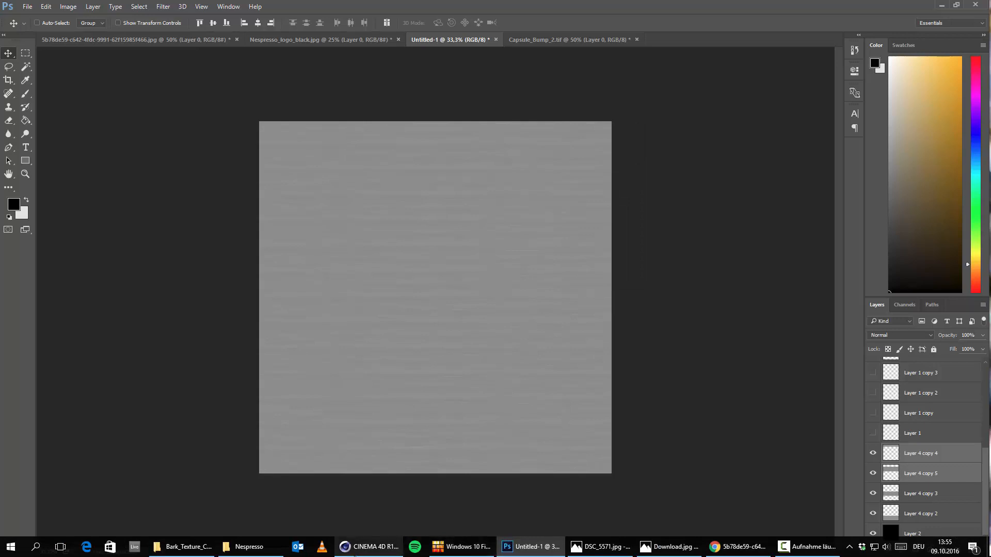
Switch to Cinema 4D and load the plain brushed TIFF as Octane Material.5's bump image without copying it to the project location
click(355, 553)
double_click(31, 516)
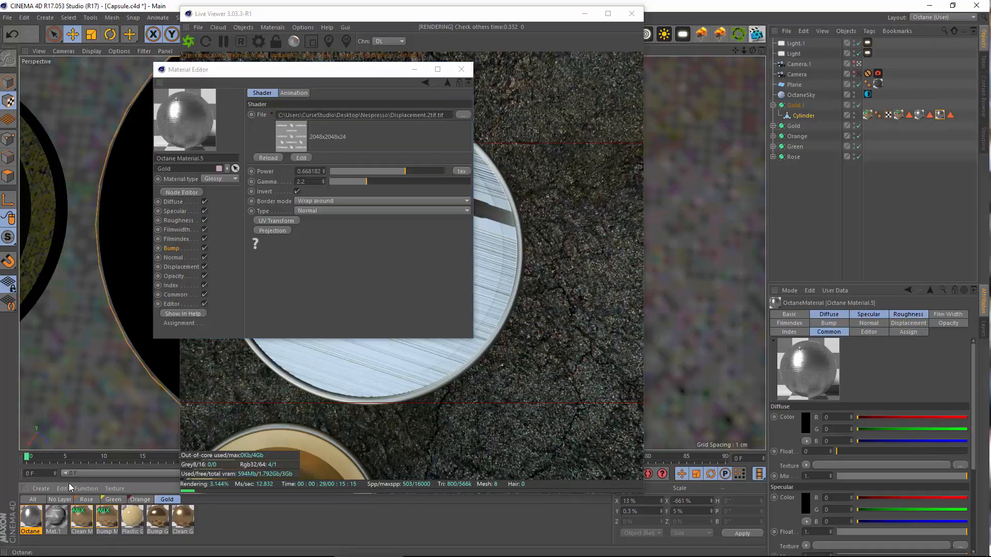
drag(336, 72, 490, 155)
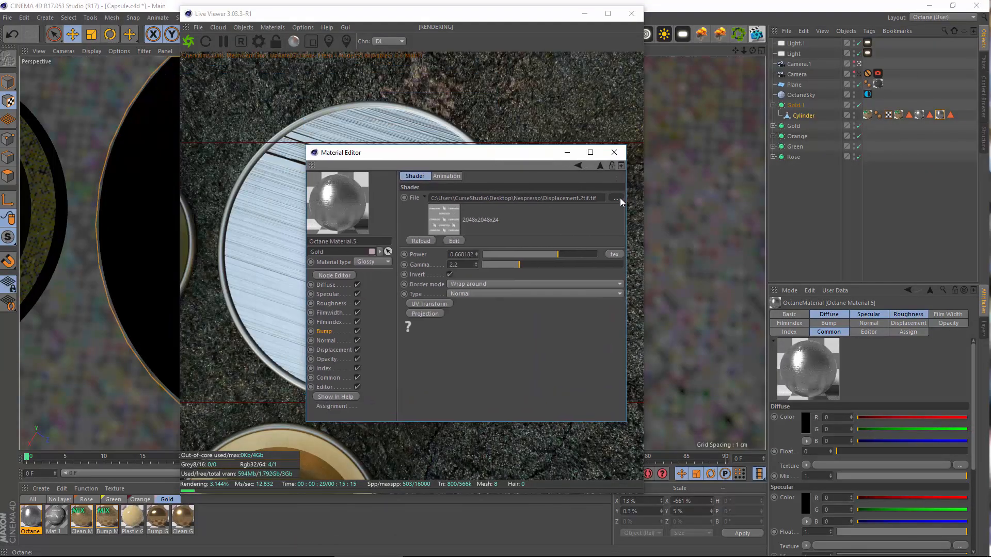
click(618, 200)
double_click(312, 248)
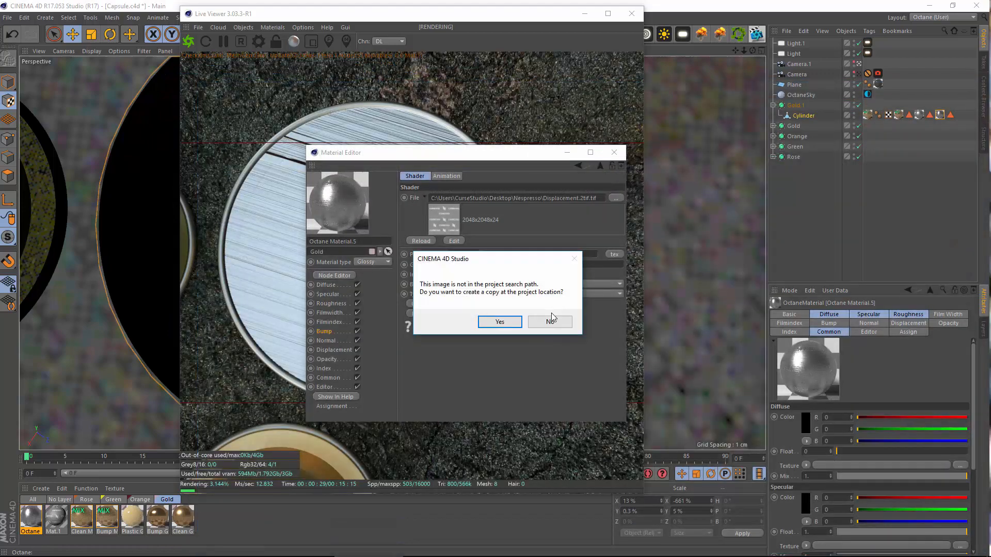
click(552, 319)
Show the material's Bump channel and arrange the Live Viewer and Material Editor side by side with the lid render unobstructed
drag(471, 158, 540, 176)
click(395, 348)
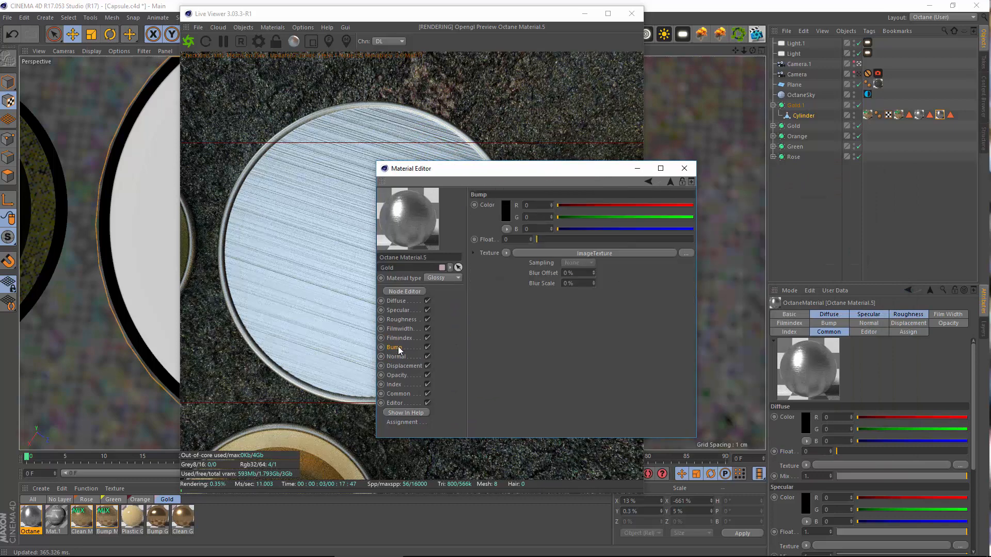
drag(591, 173, 717, 169)
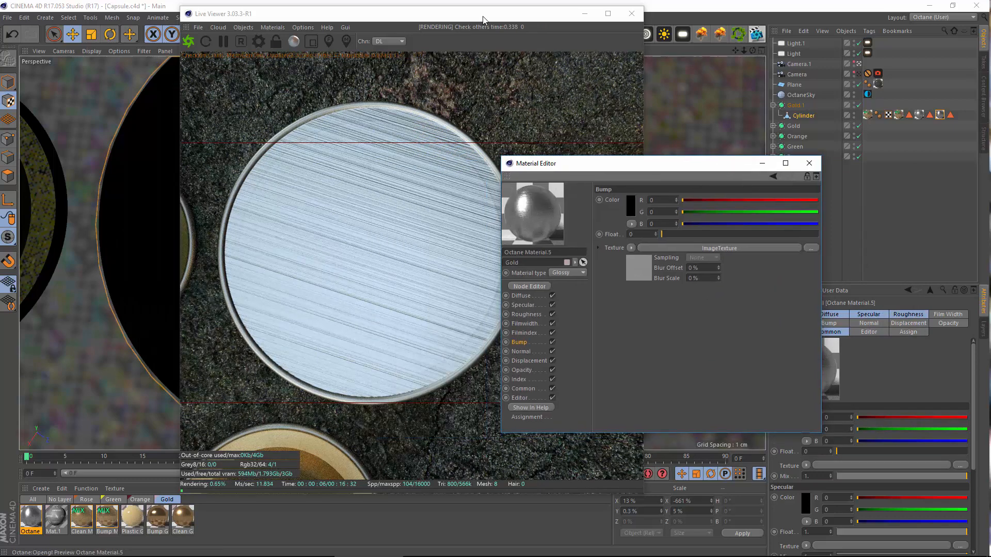
drag(484, 17, 312, 16)
drag(532, 160, 497, 52)
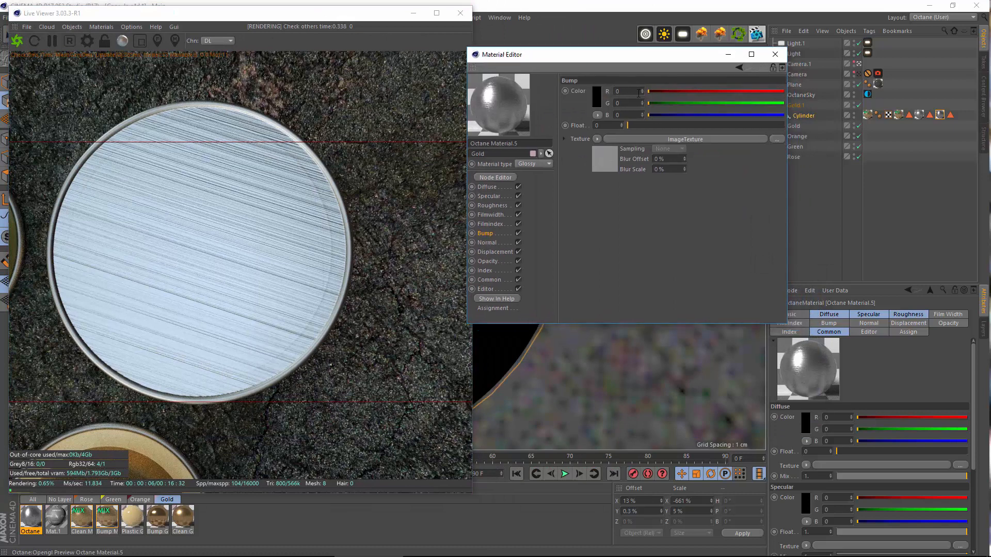
drag(594, 56, 566, 54)
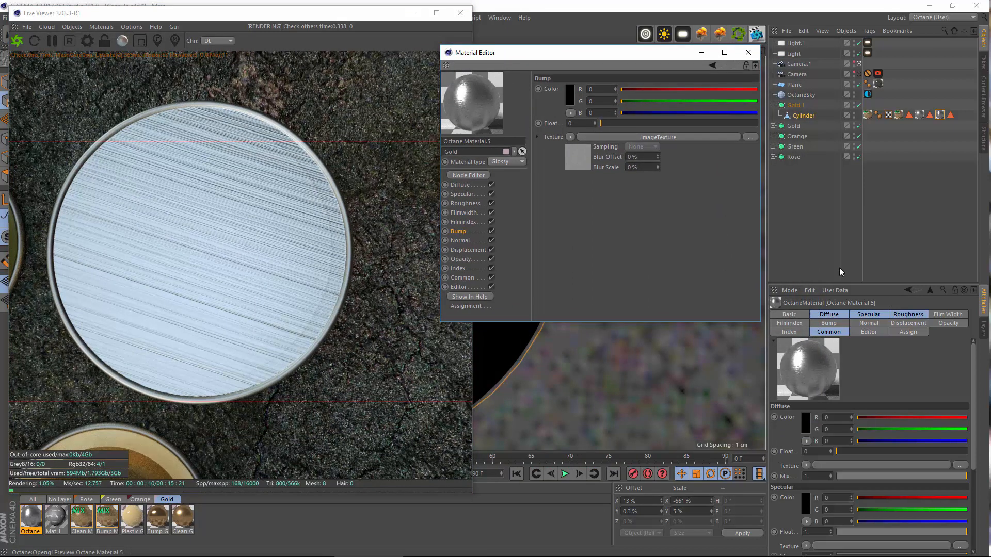
Set the lid texture tag's Length U and Length V both to 0%
click(940, 115)
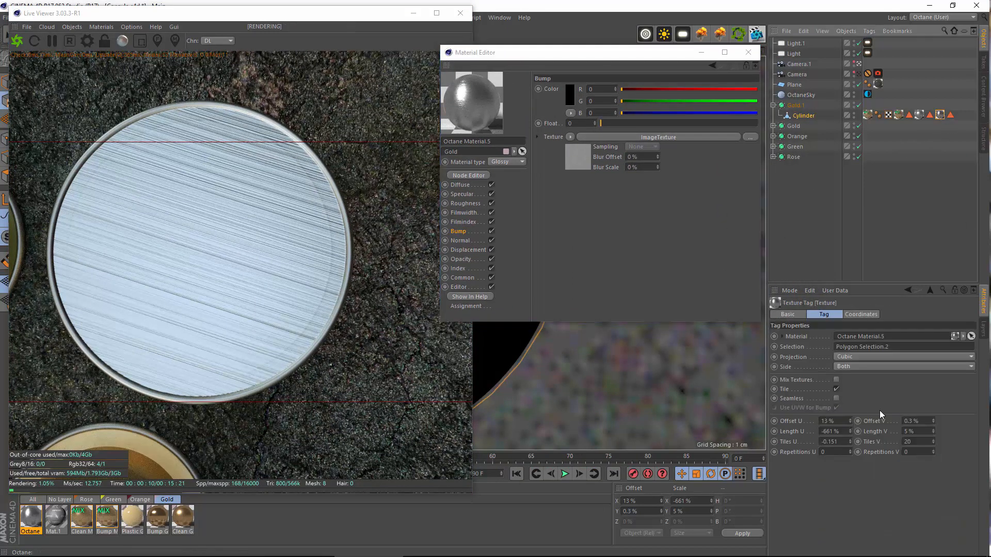
drag(847, 431, 635, 390)
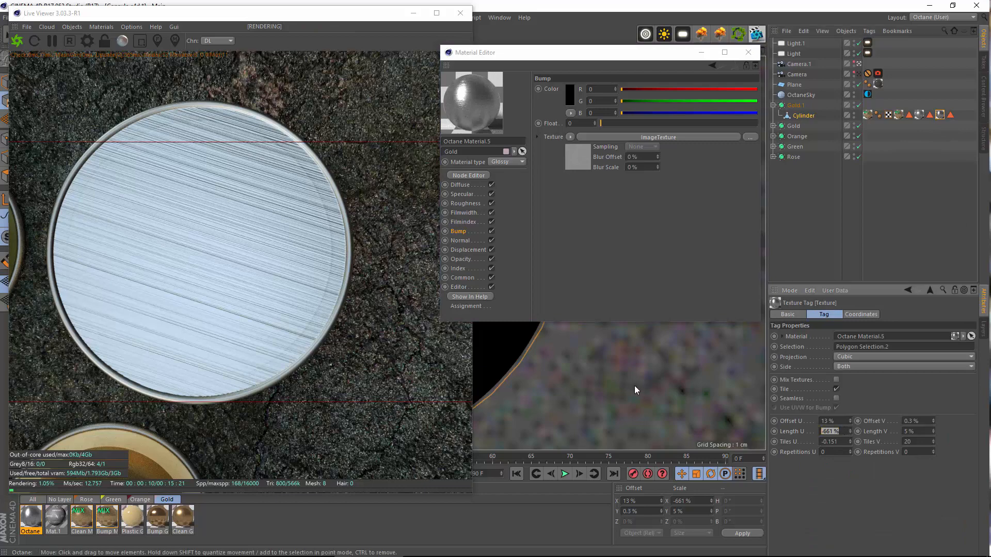
text(0)
key(Return)
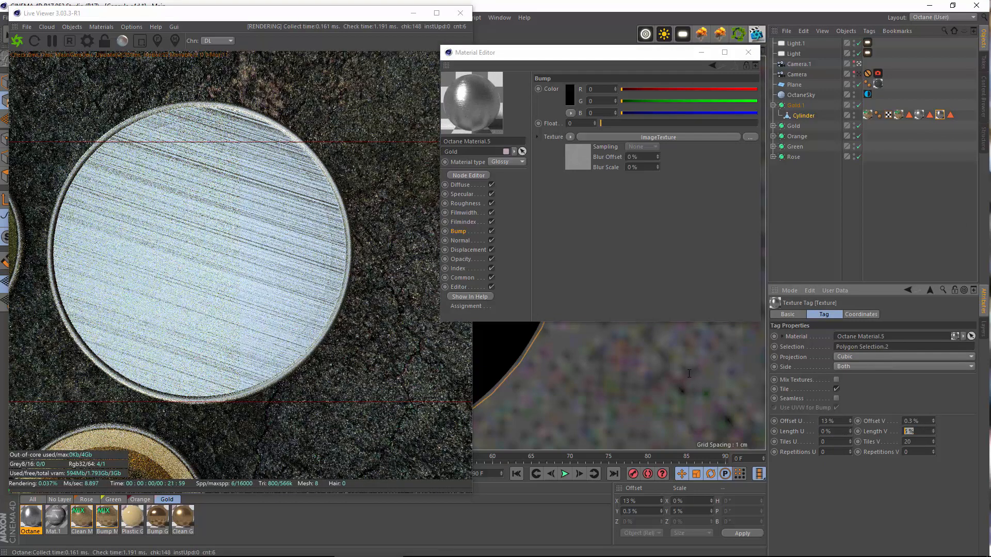
text(0)
key(Return)
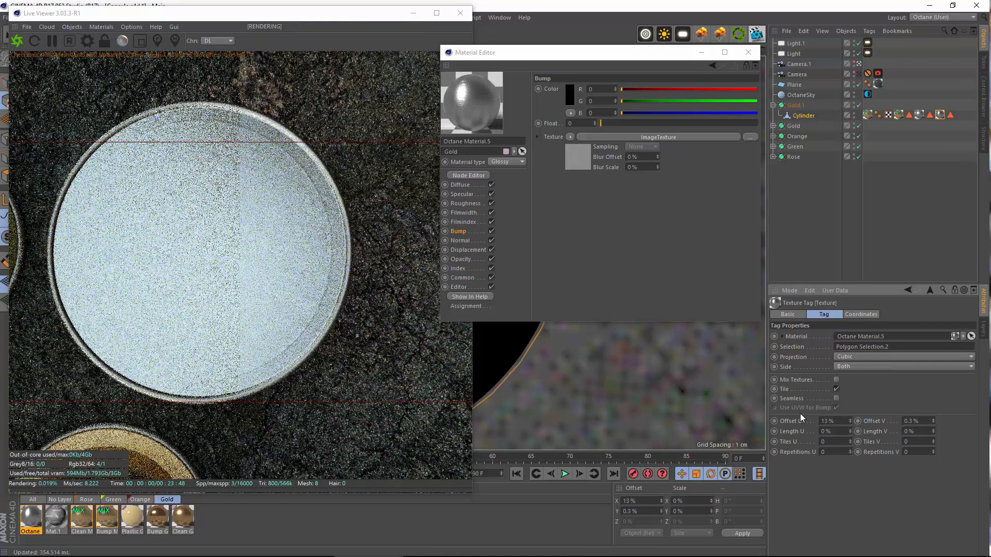
Try 1% for both lengths of the lid's texture tag, and settle on Length U 5% and Length V 3%
double_click(831, 431)
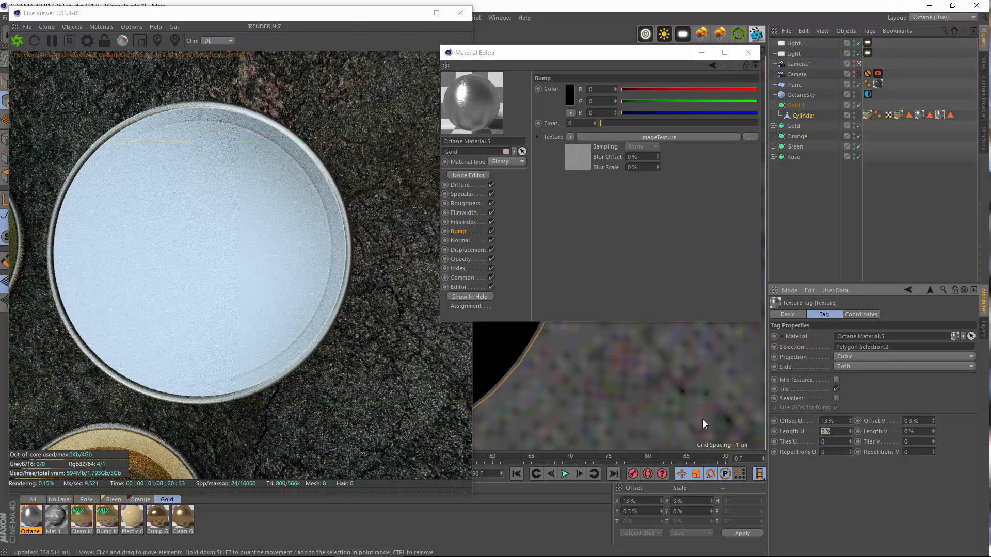
text(1)
key(Return)
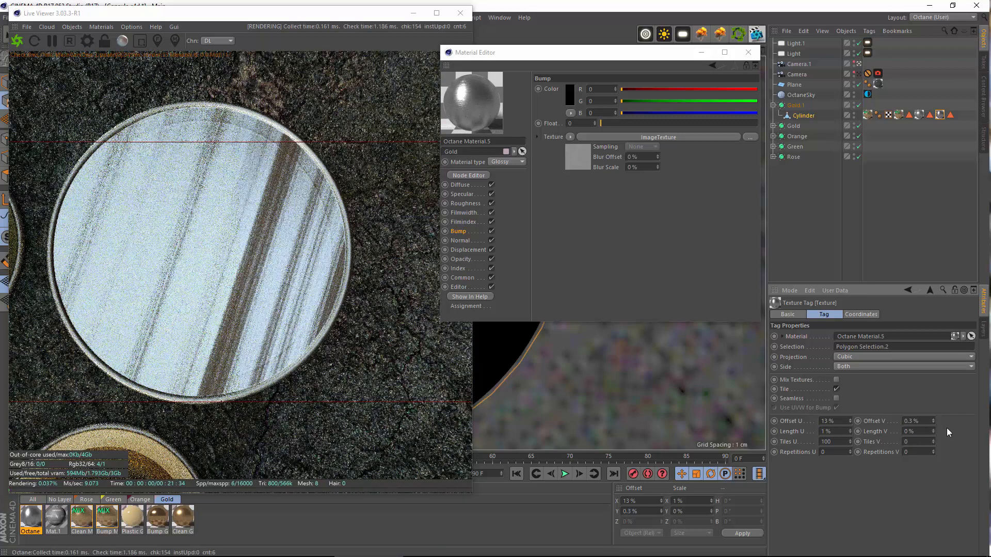
drag(922, 431, 718, 390)
text(1)
key(Return)
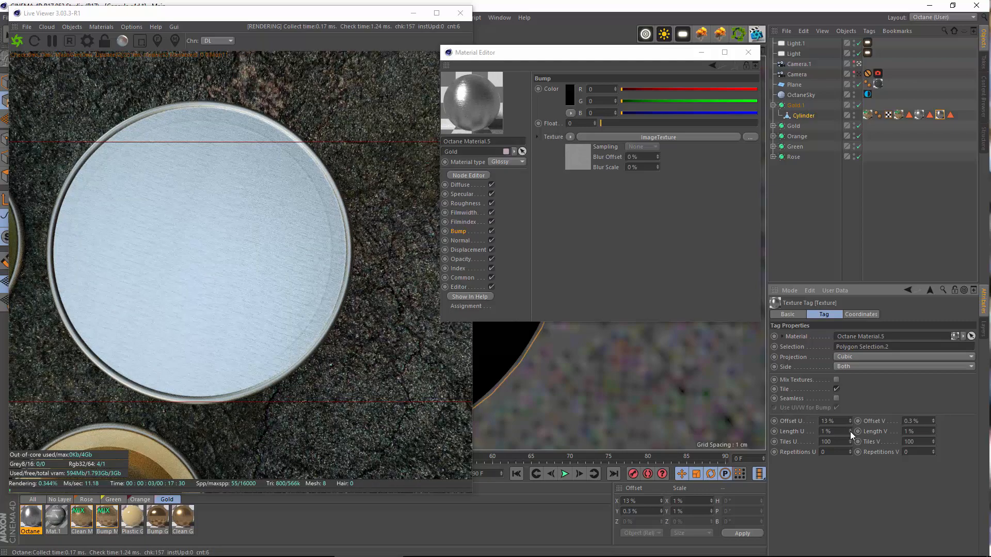
drag(850, 432, 850, 428)
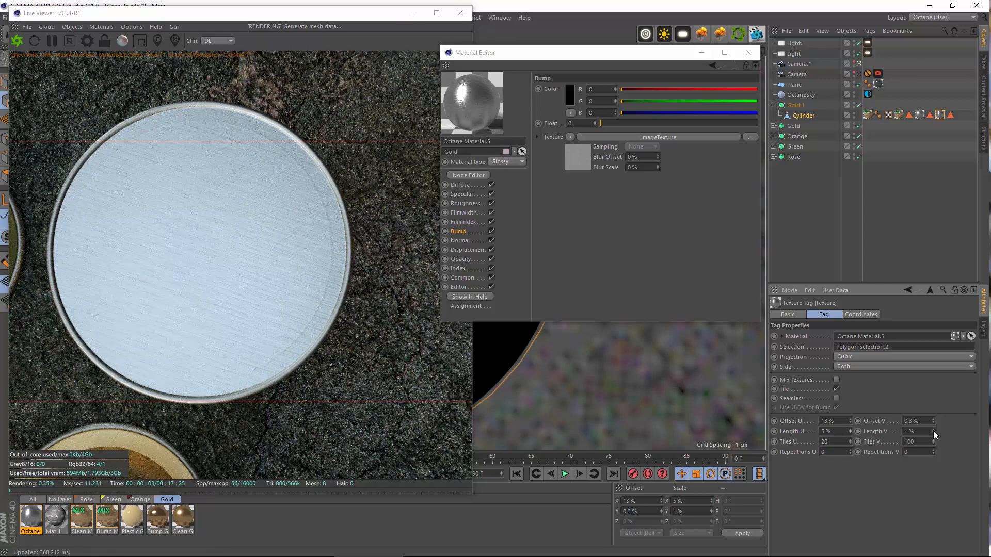
drag(933, 430, 932, 431)
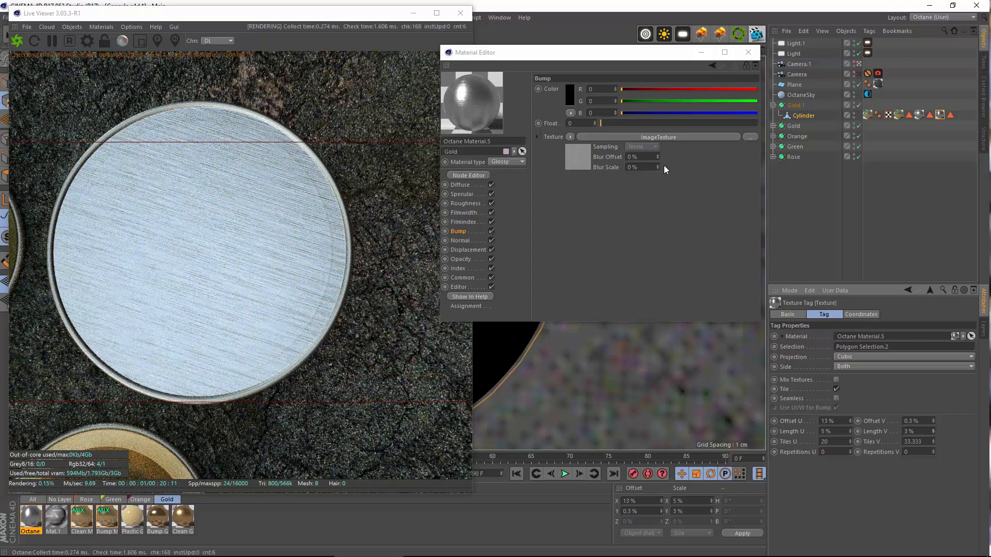
Lower the Strokes.tif bump image's Power to 0.3 after trying 0.2, and check the reference photo DSC_5571.jpg for comparison
click(619, 137)
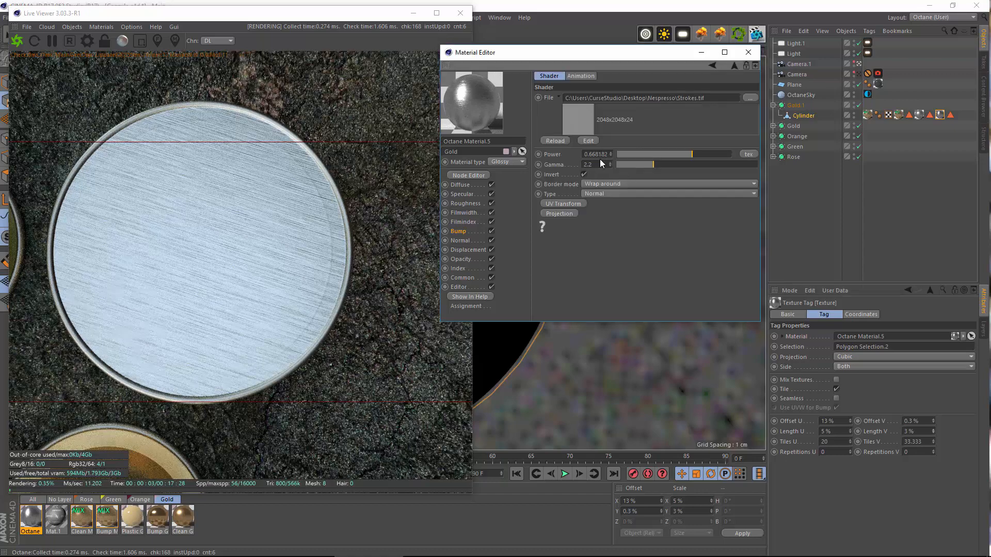
drag(584, 156, 697, 159)
text(0.2)
key(Return)
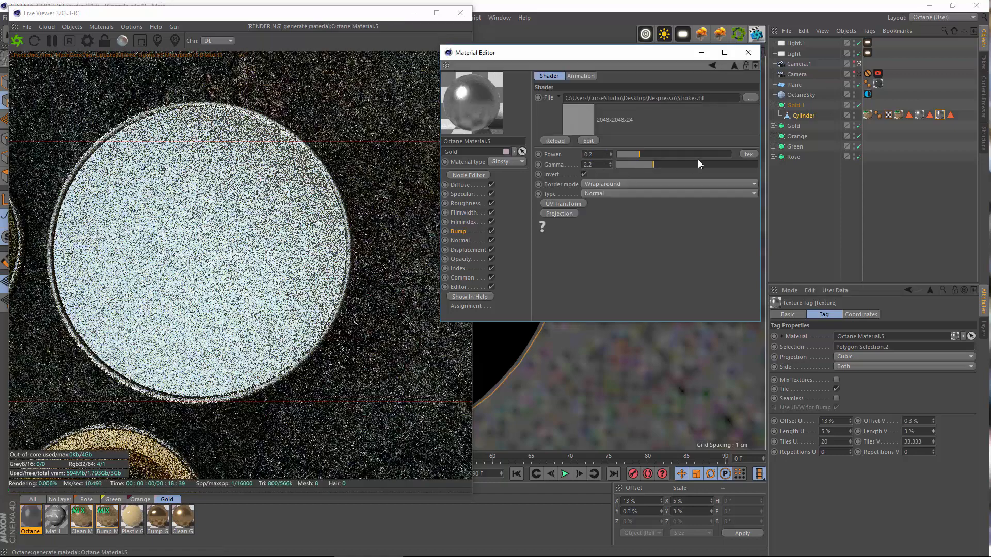
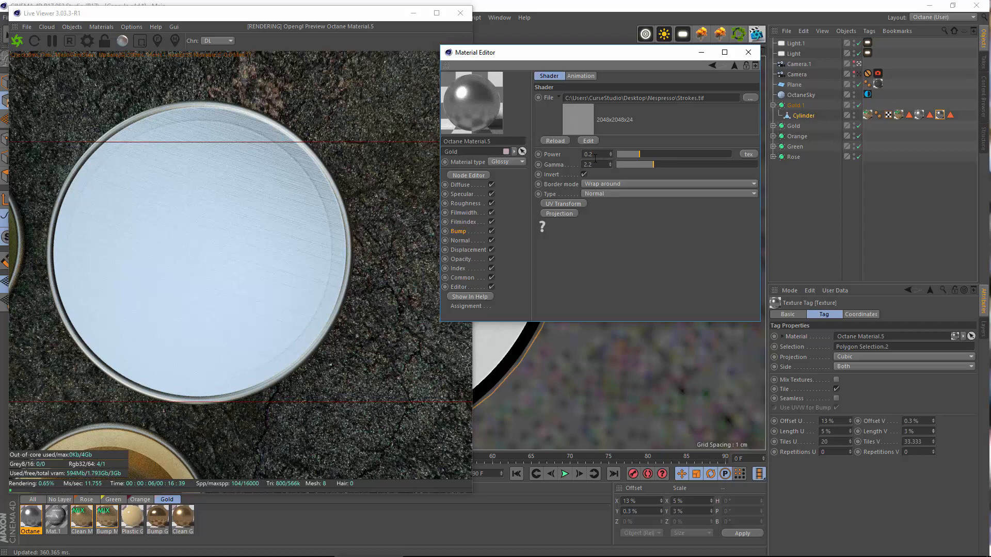
text(.3)
key(Return)
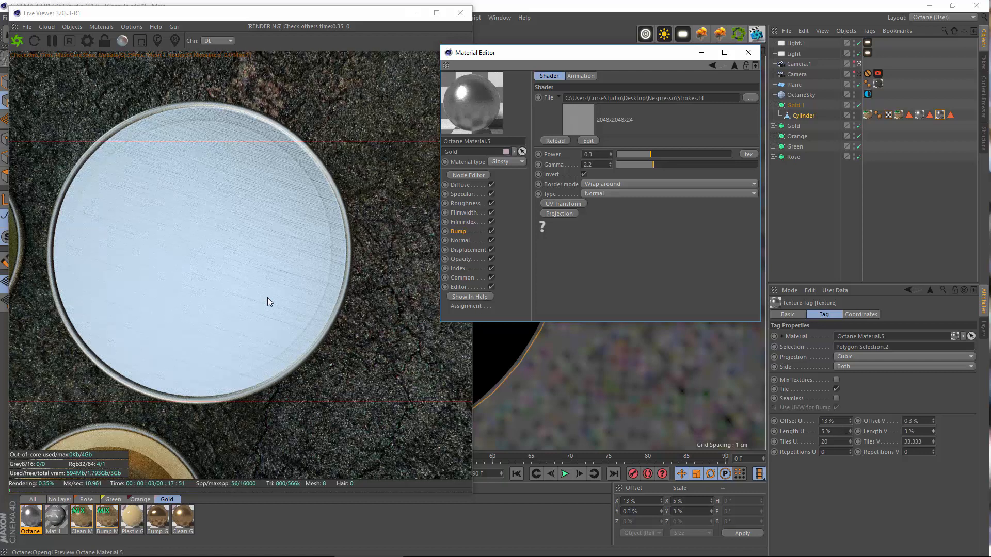
click(618, 550)
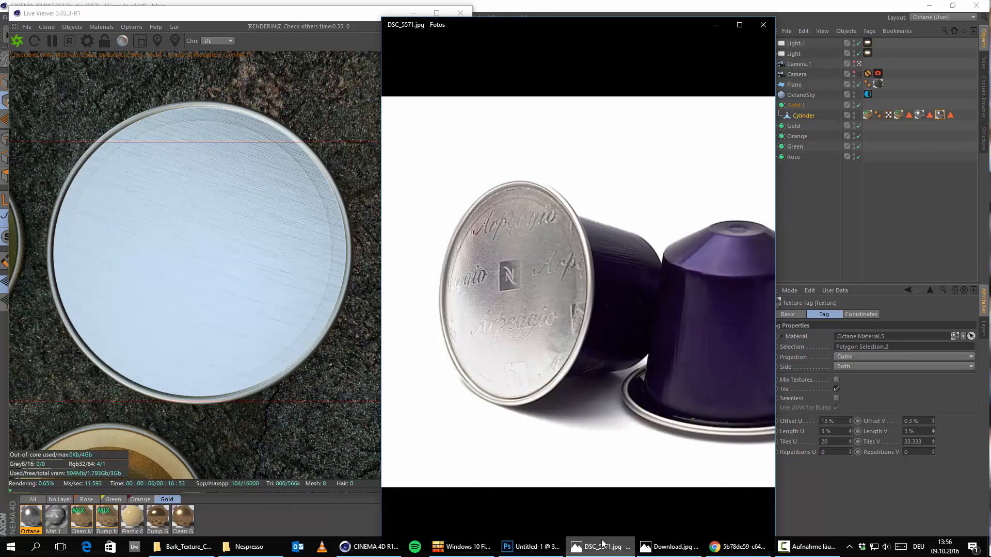
click(715, 26)
Wrap the bump channel's image texture in a C4doctane MixTexture
click(459, 231)
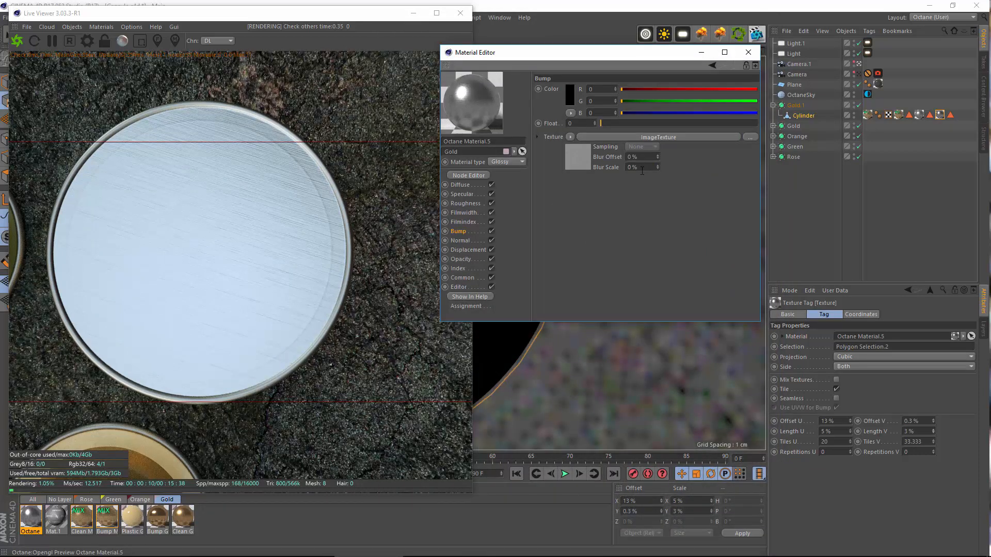
click(577, 137)
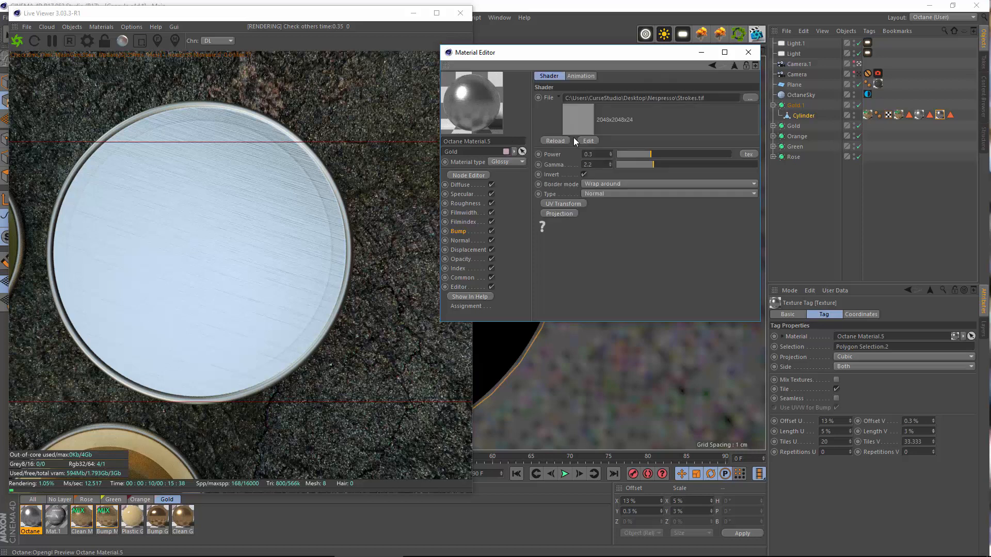
click(712, 65)
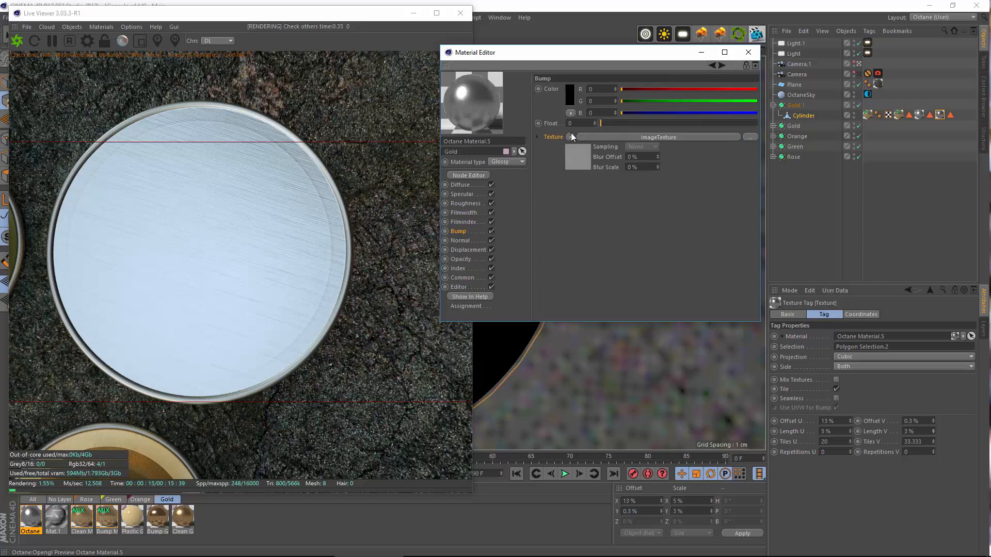
click(570, 137)
mouse_move(613, 354)
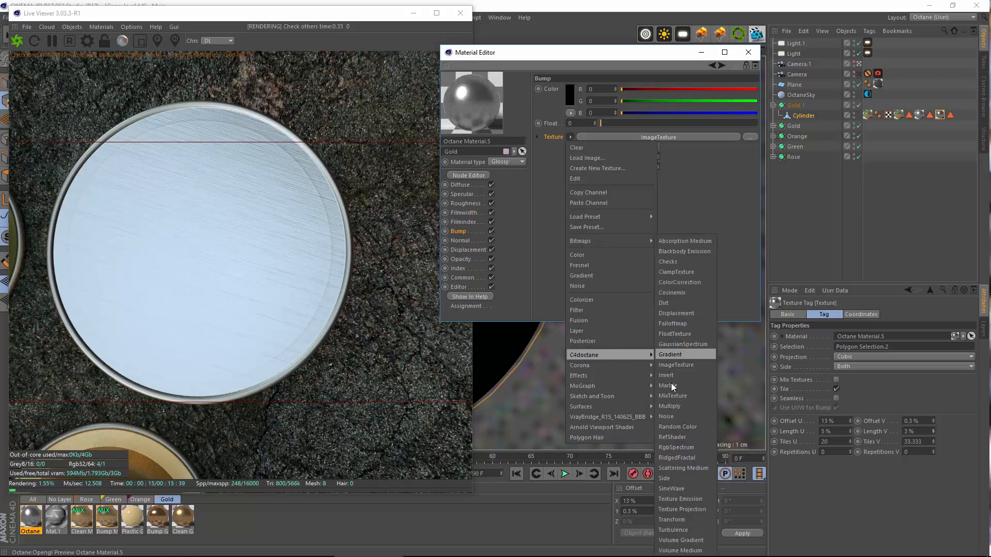
click(680, 396)
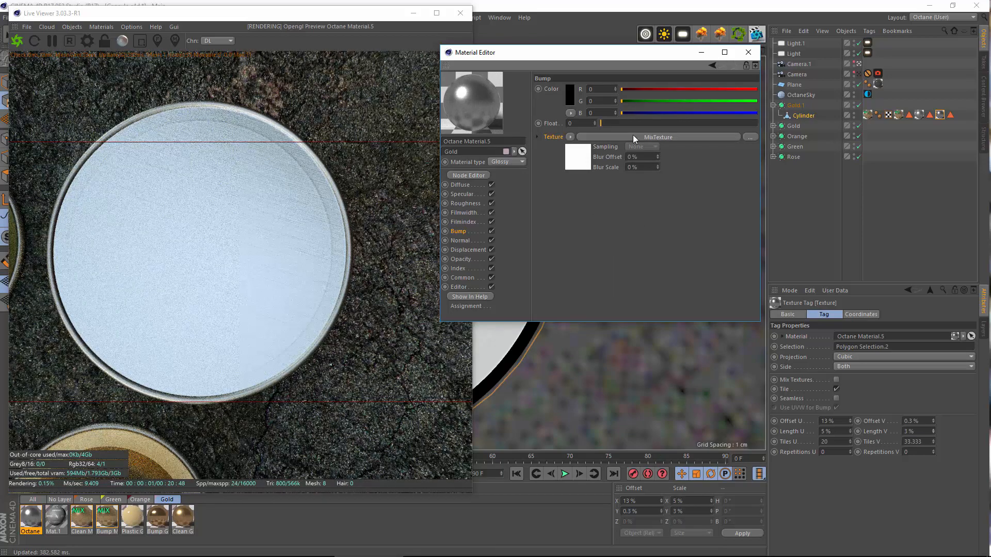
Add a C4doctane ImageTexture as Texture2 of the bump mix and open its shader settings
click(646, 137)
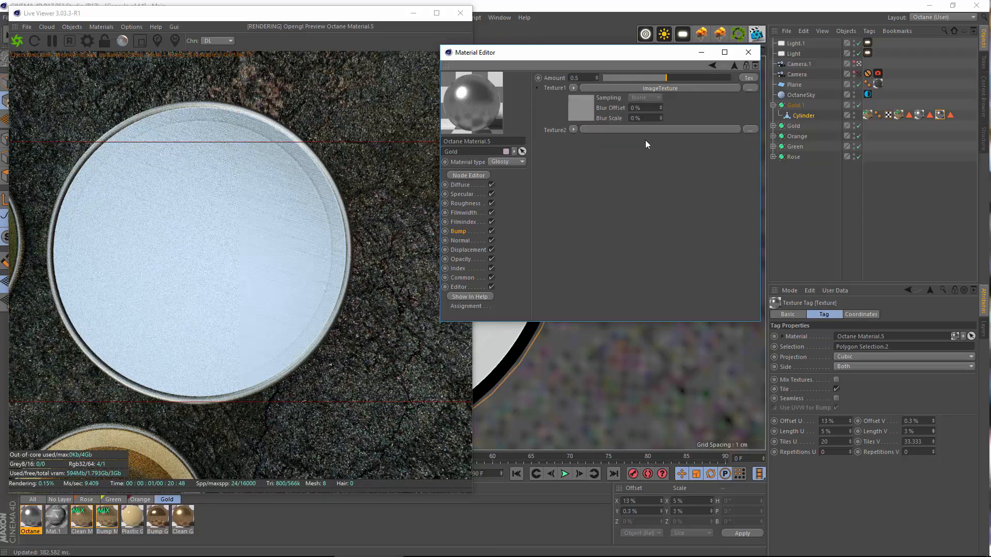
click(573, 129)
mouse_move(593, 323)
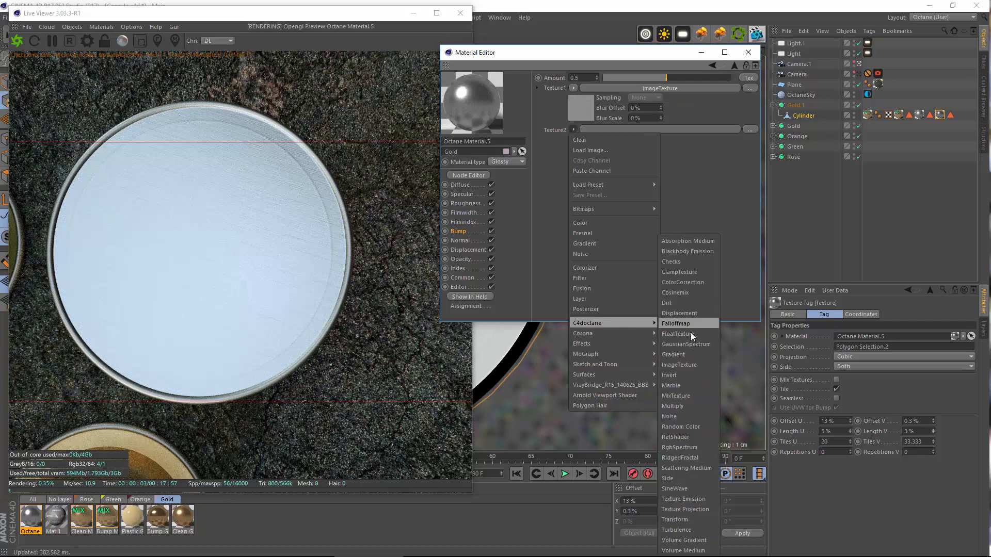
click(689, 365)
click(664, 131)
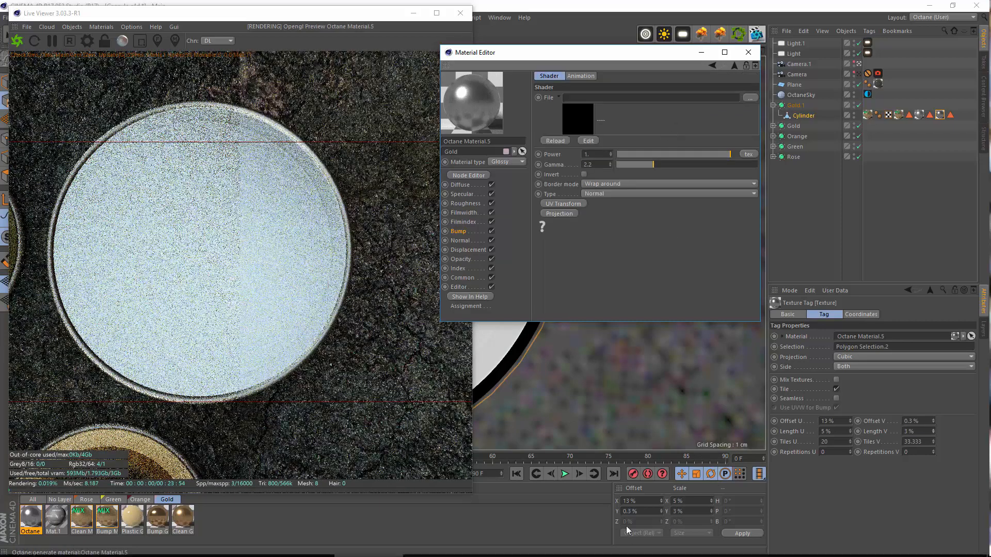
Switch to Photoshop, show the ESPRESSO and logo layers, and hide the Layer 4 brushed stroke layers in Untitled-1
click(529, 548)
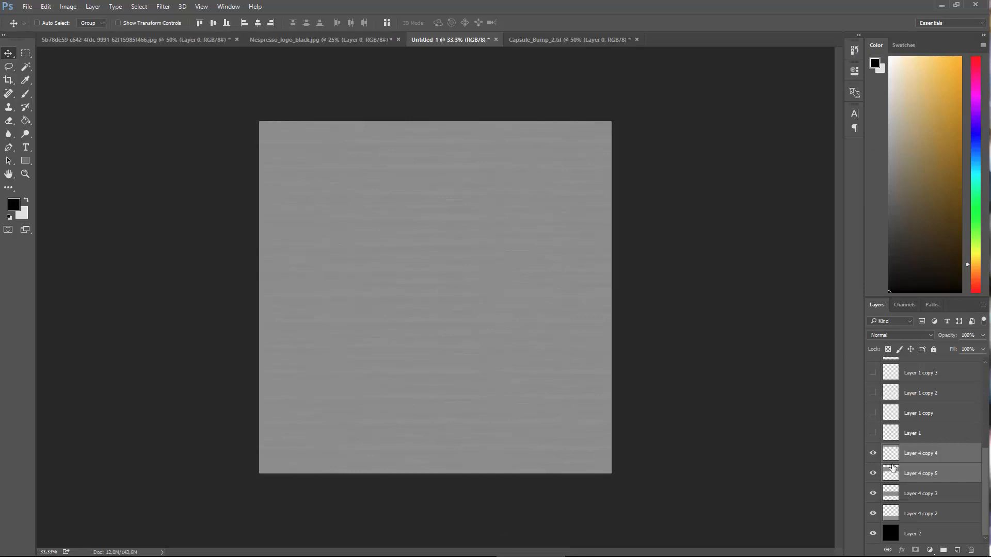
drag(873, 431, 872, 369)
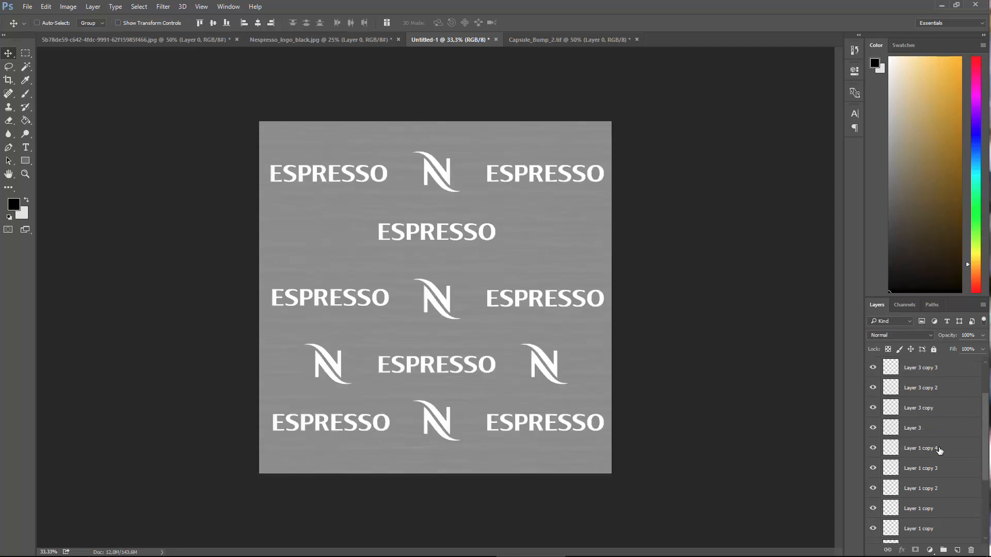
scroll(905, 447, down, 5)
drag(873, 454, 872, 522)
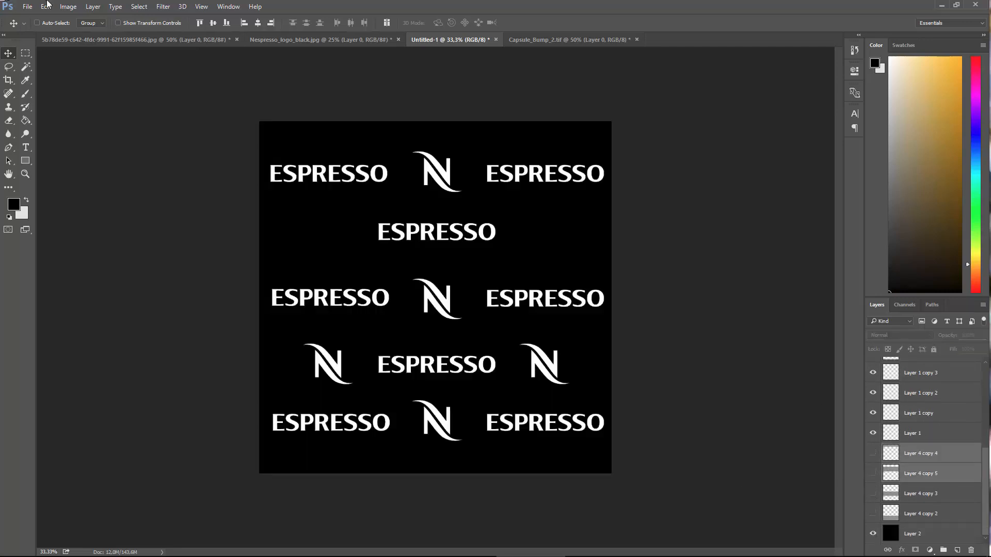
click(27, 6)
click(78, 121)
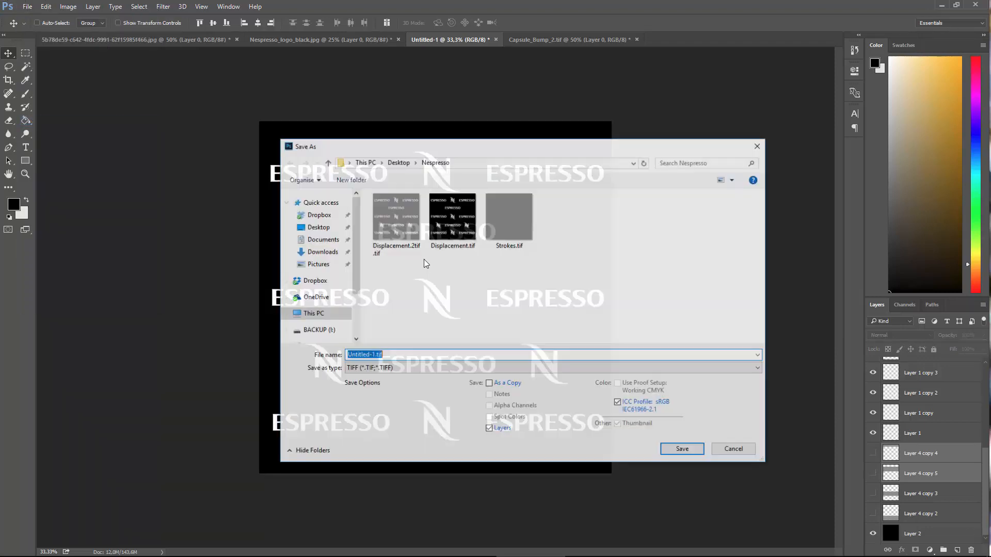
click(453, 227)
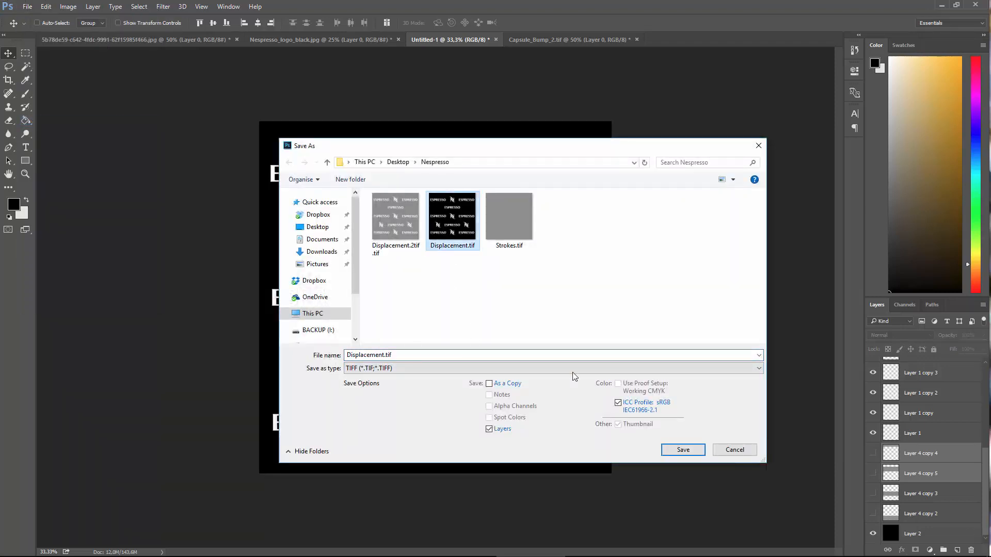
click(735, 450)
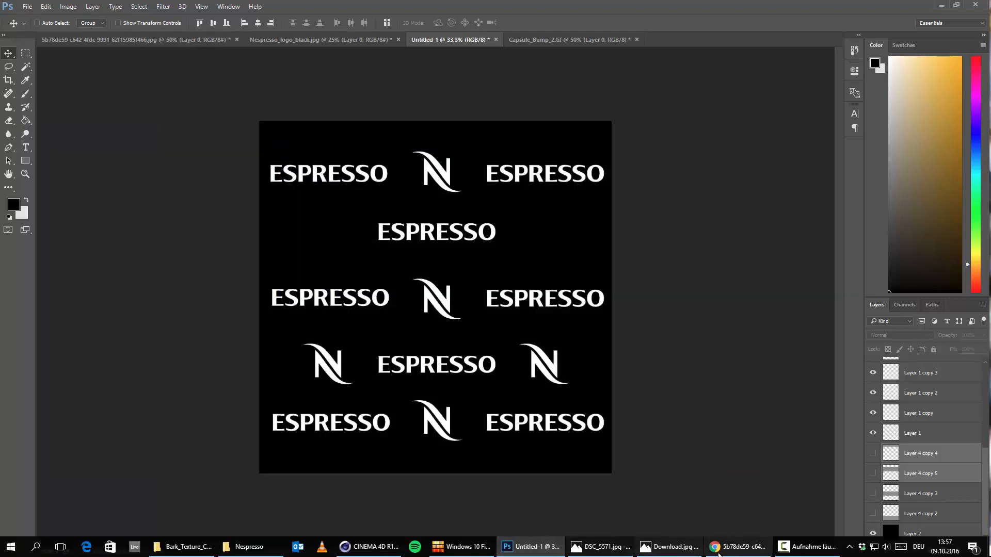
Switch to Cinema 4D and load Displacement.tif into the bump mix's Texture2 image without copying it to the project location
click(368, 546)
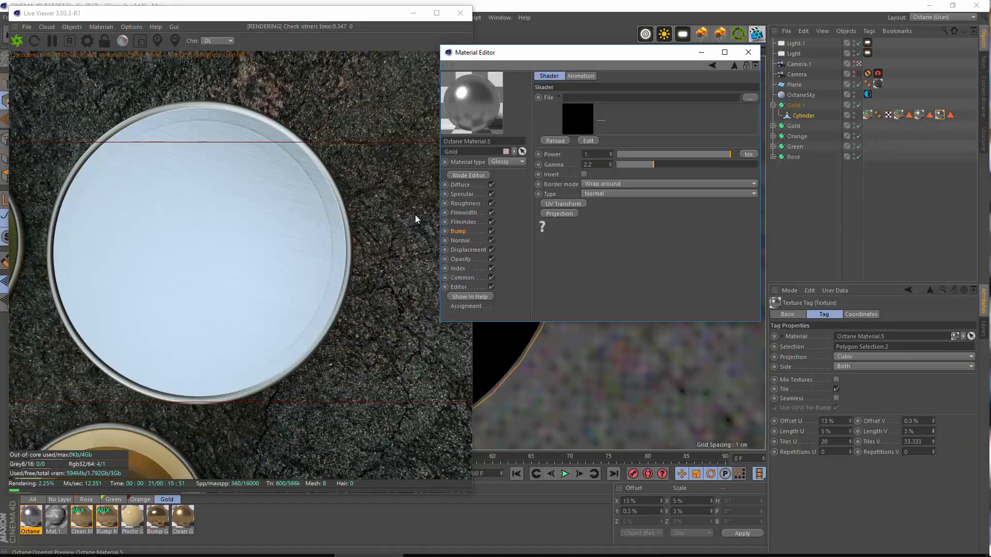
click(459, 231)
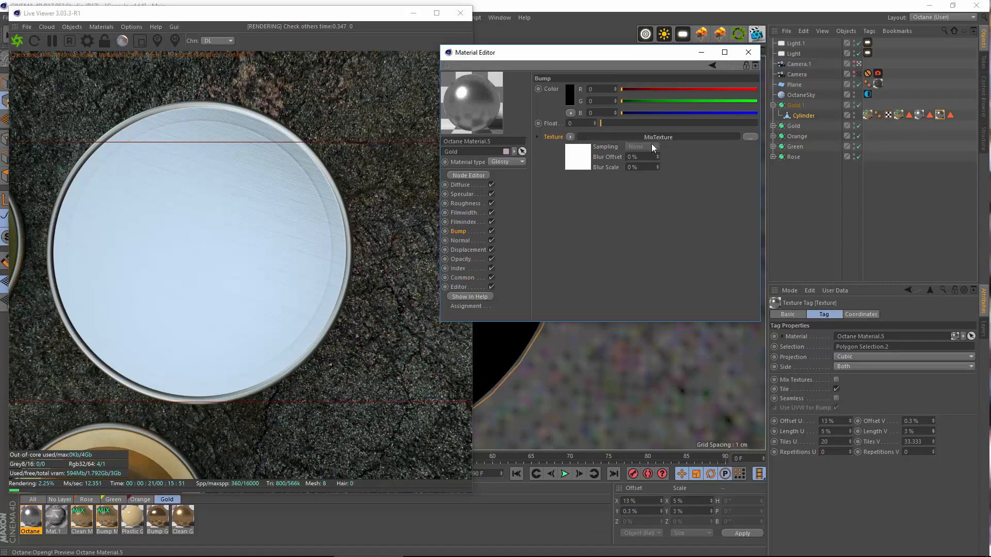
click(649, 137)
click(671, 129)
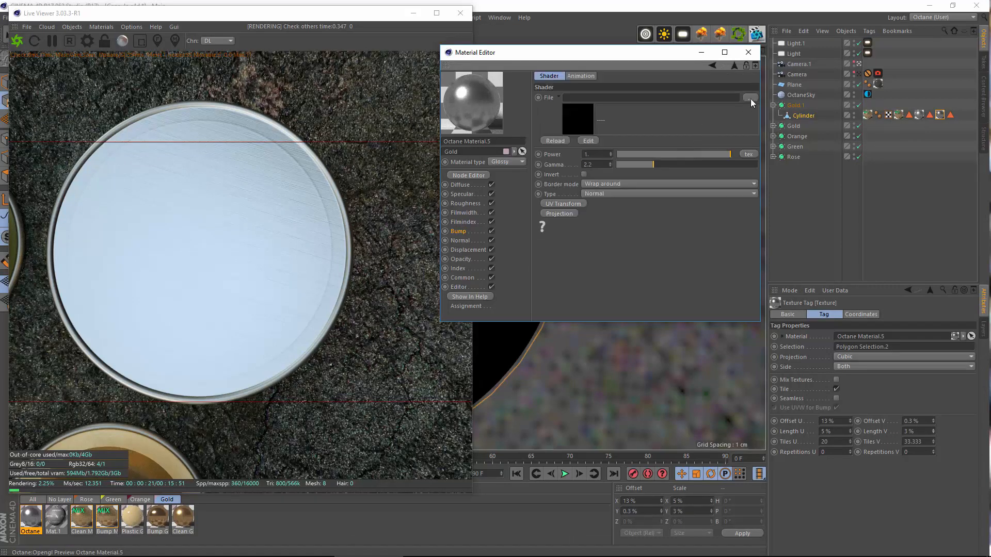
click(751, 97)
click(806, 150)
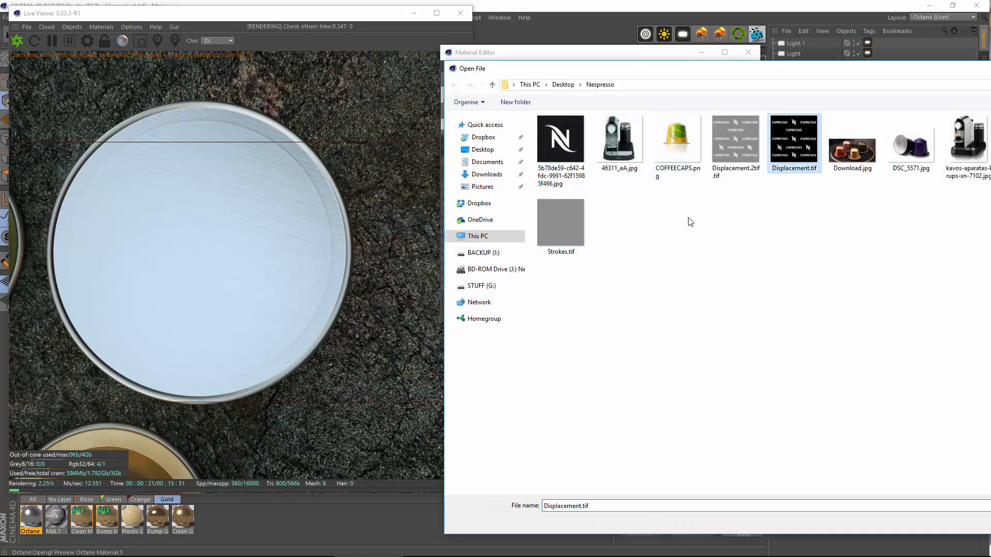
double_click(787, 143)
click(546, 322)
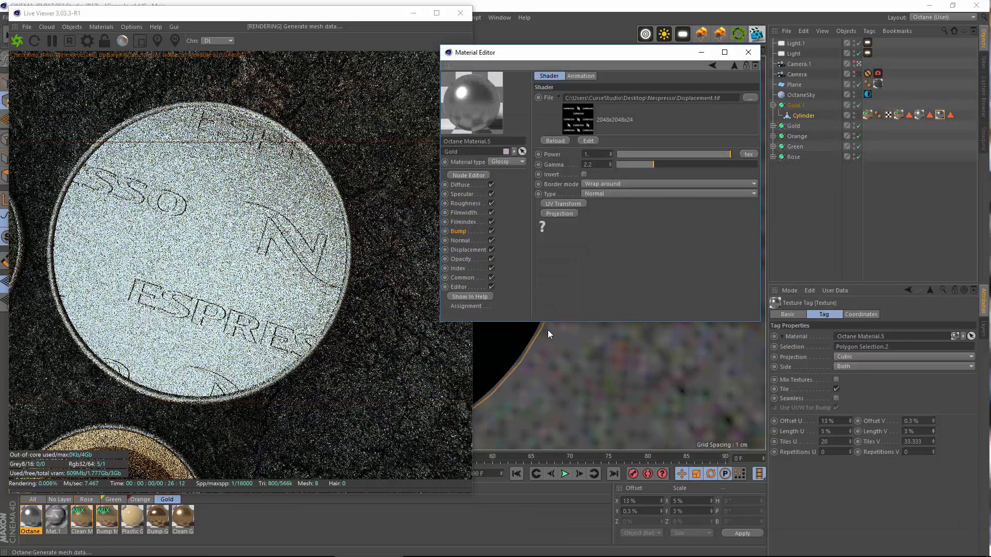
Add a UV transform to the Displacement.tif bump image and set its X and Y scale to 0.25
drag(637, 57, 608, 76)
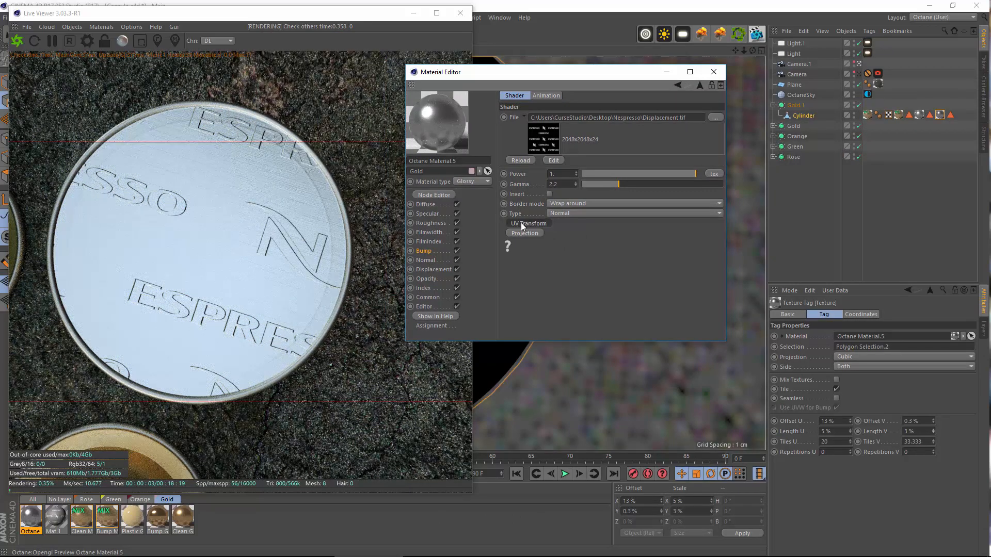
click(522, 224)
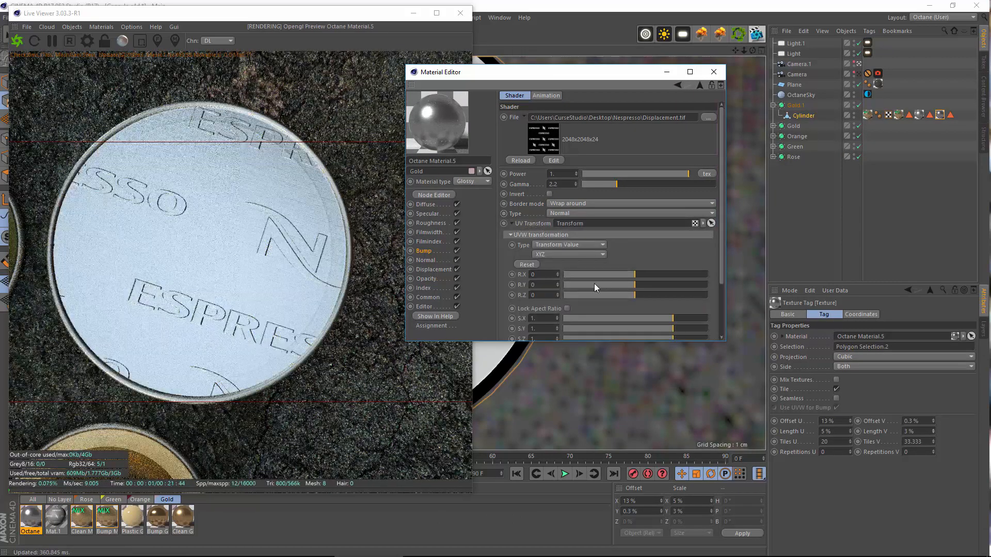
scroll(657, 221, down, 3)
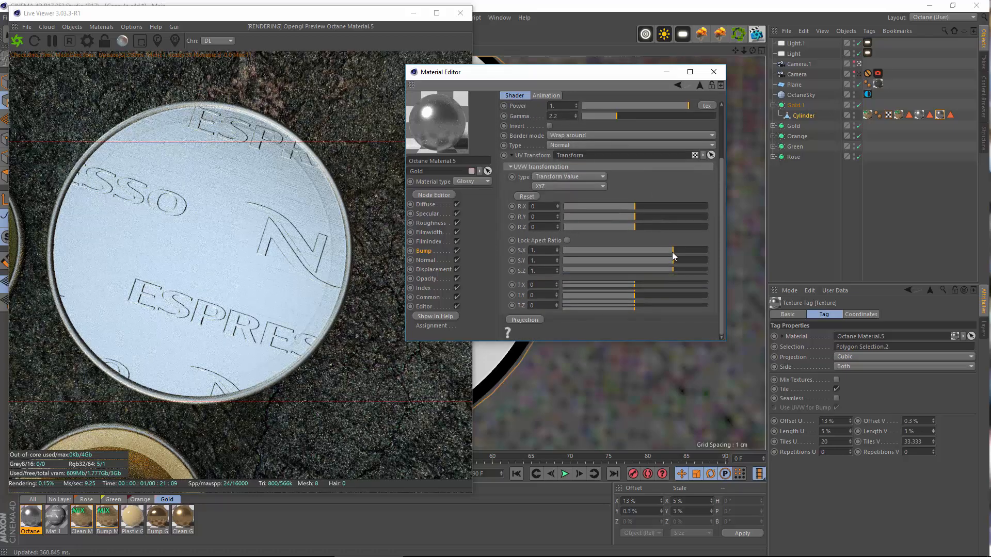
drag(673, 251, 652, 251)
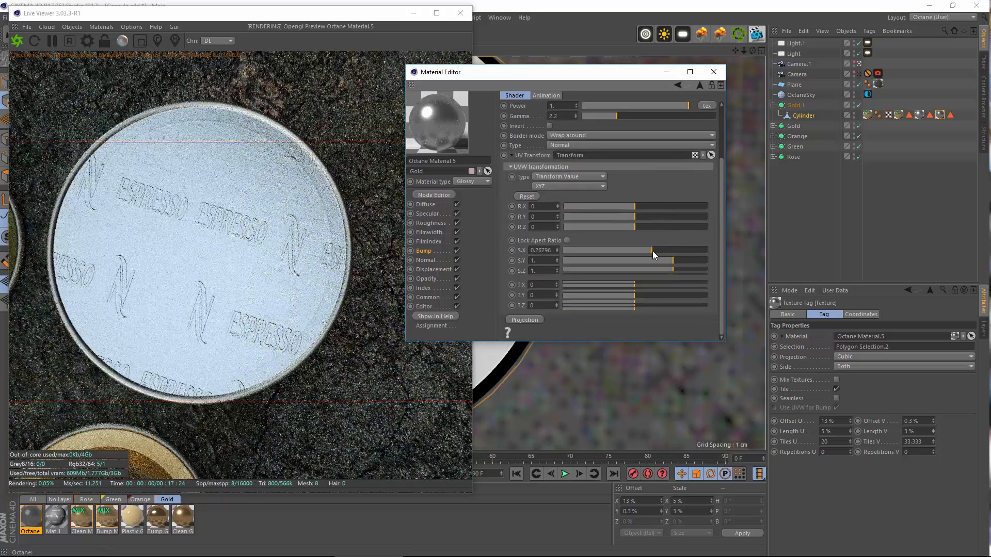
double_click(543, 250)
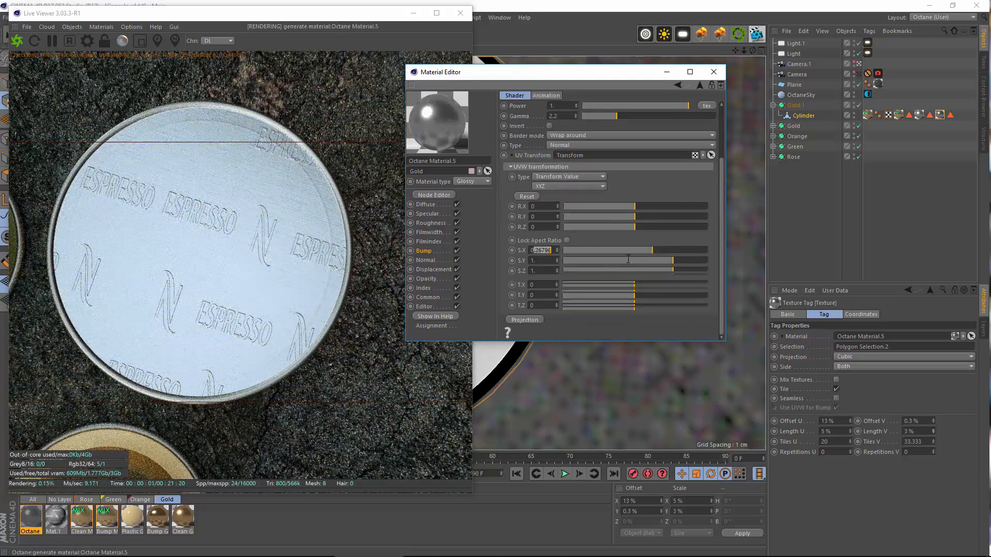
text(25)
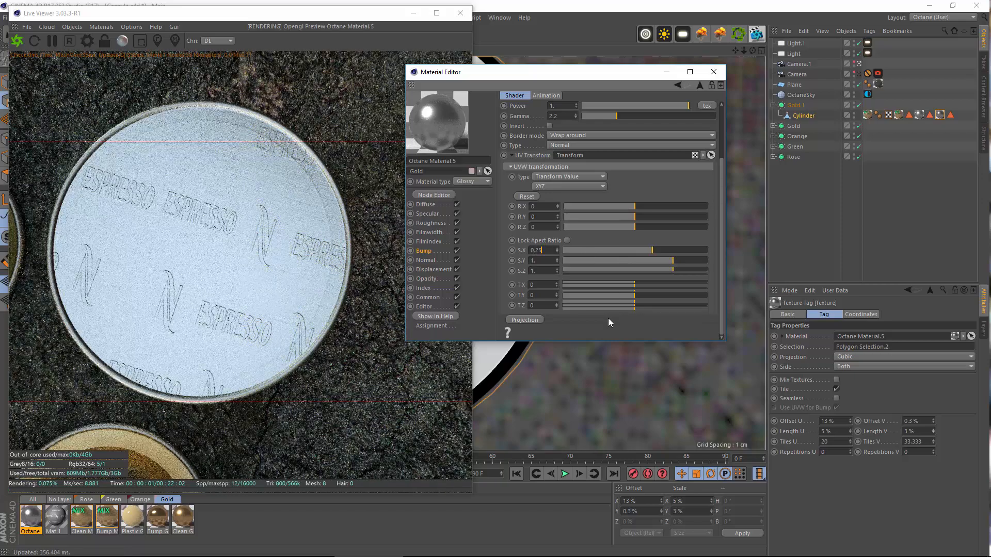
key(Return)
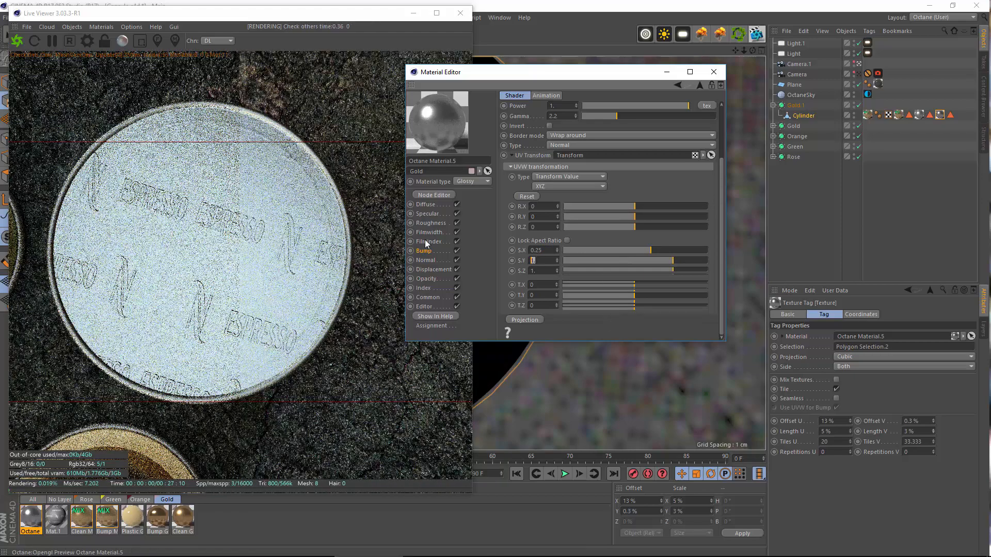
text(0.25)
key(Return)
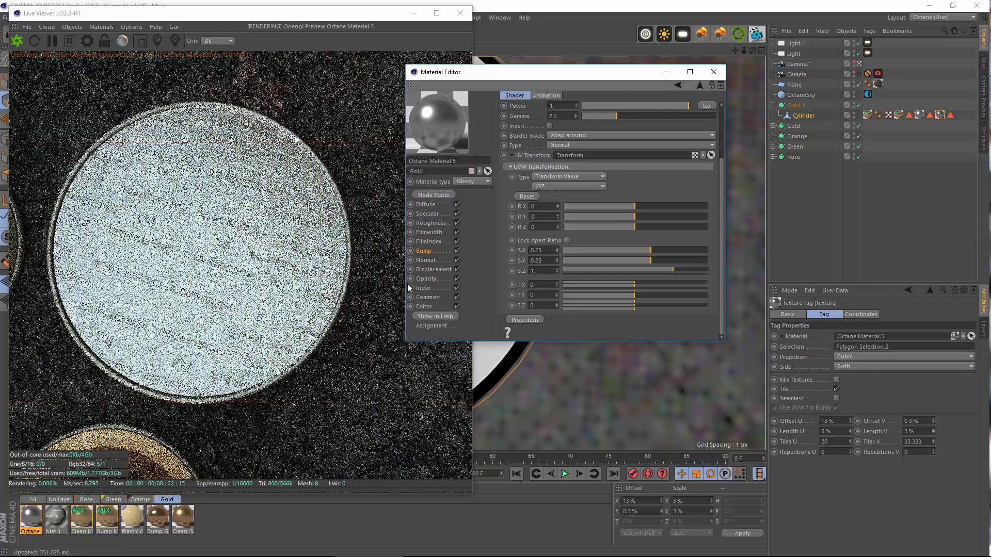
Set the logo bump image's X and Y scale to 0.5 in its UV transform
click(551, 262)
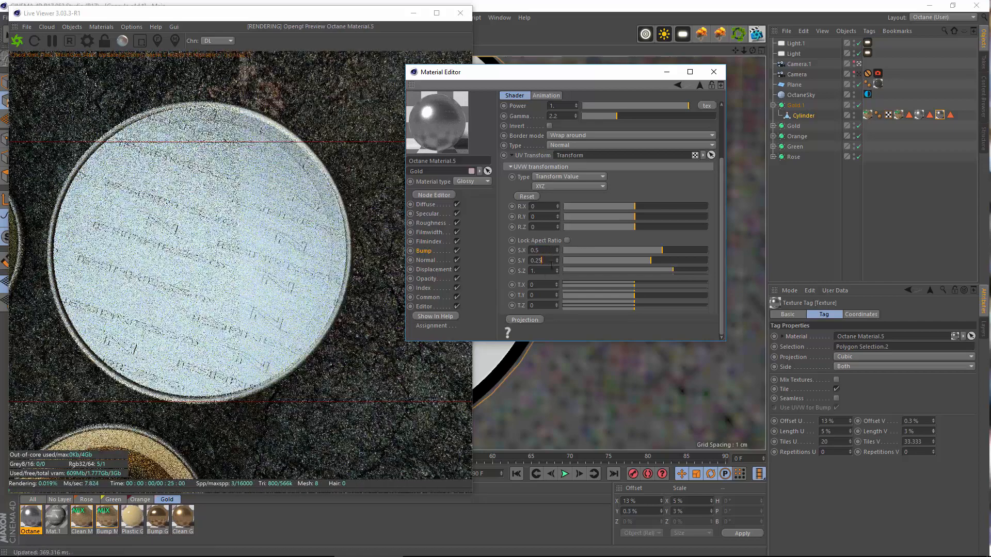
key(BackSpace)
key(Return)
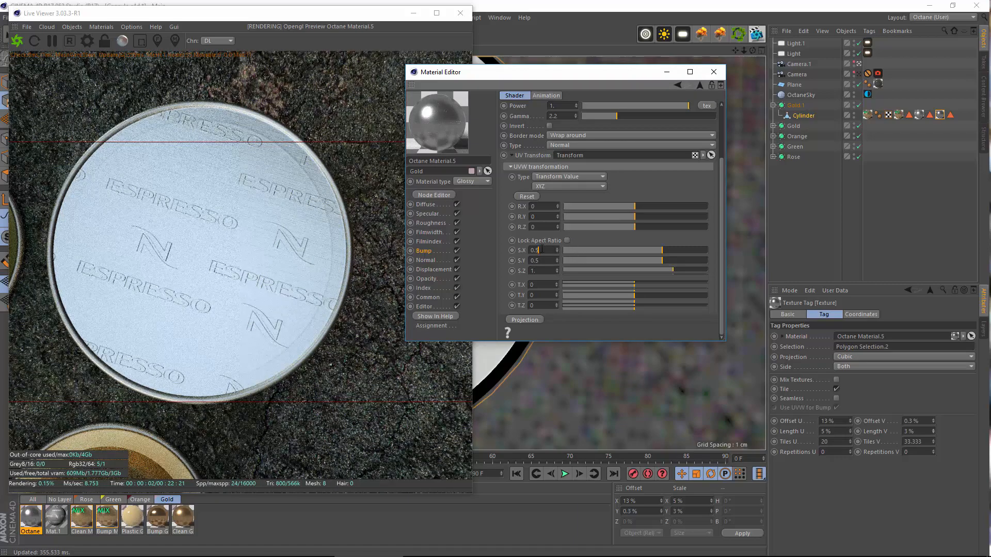
Set the logo bump image's X and Y scale to 0.6 and translate it about 0.29 in X and 0.15 in Y
key(BackSpace)
text(6)
key(Return)
click(548, 261)
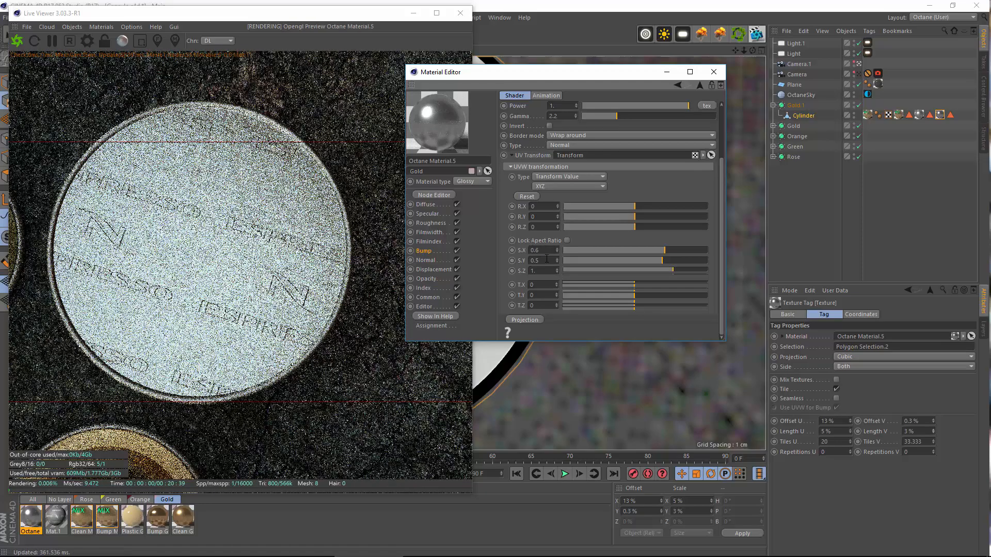
key(BackSpace)
text(6)
key(Return)
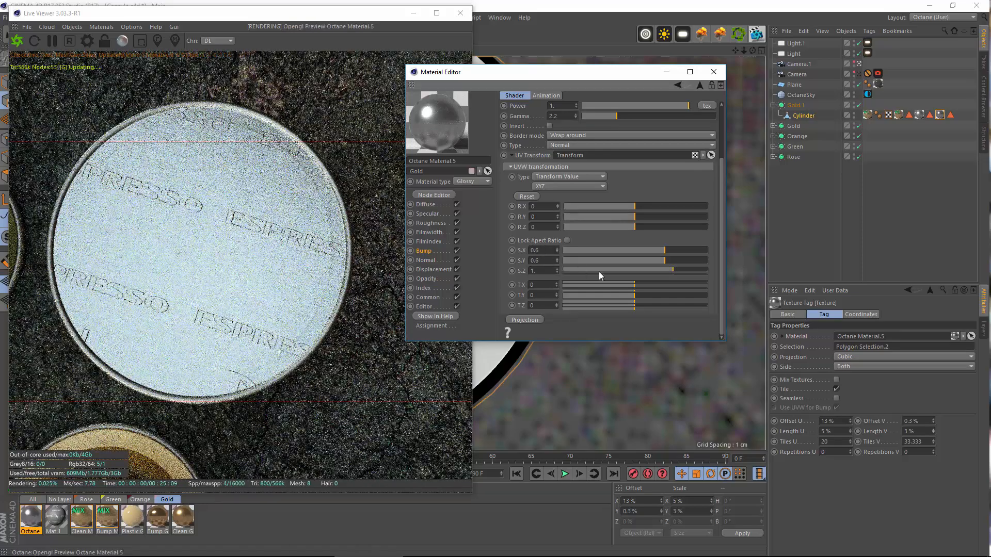
mouse_move(640, 286)
mouse_down()
mouse_move(657, 293)
mouse_move(644, 299)
mouse_up()
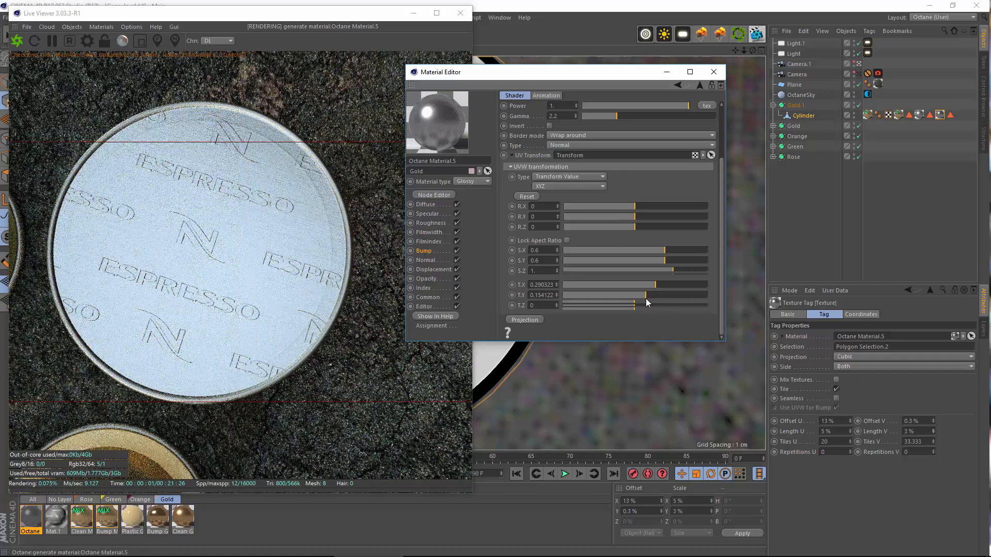
Set the logo bump image's X and Y scale to 0.7 and its translation to about 0.24 in X and 0.20 in Y
click(546, 251)
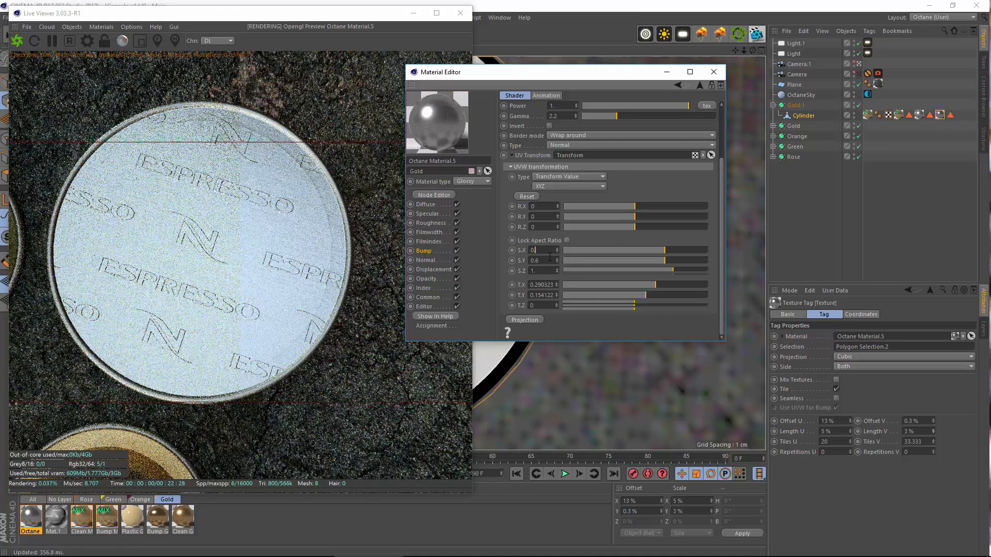
text(.7)
key(Return)
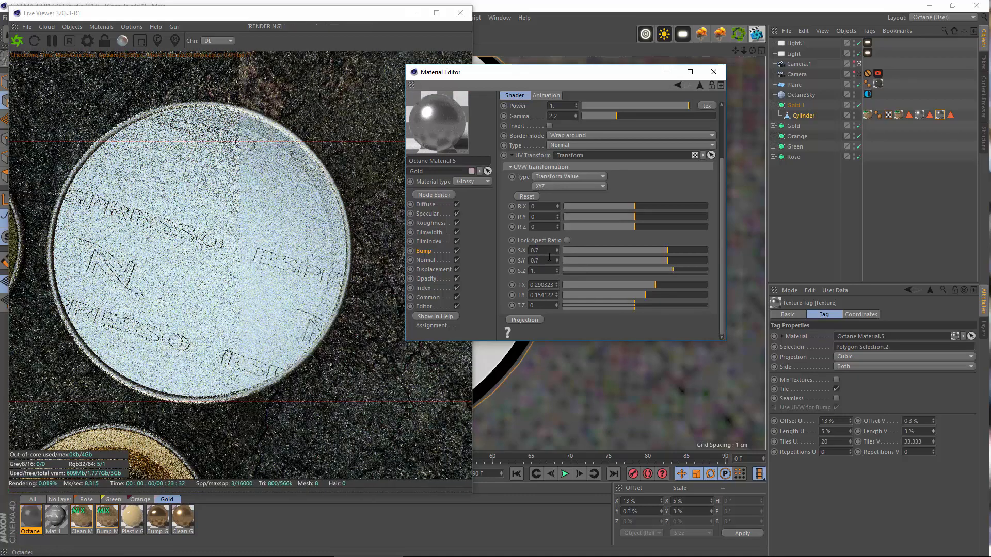
drag(648, 294, 649, 295)
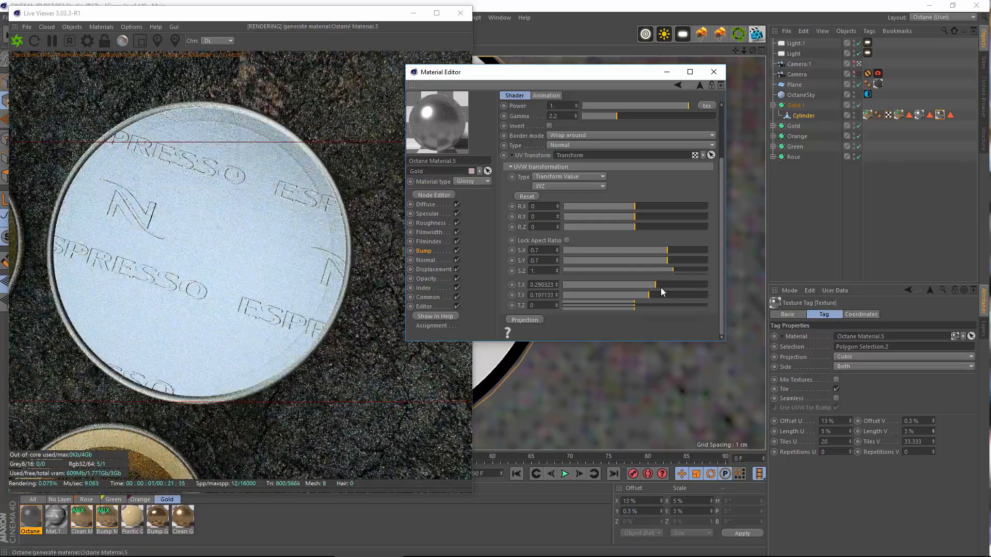
click(663, 285)
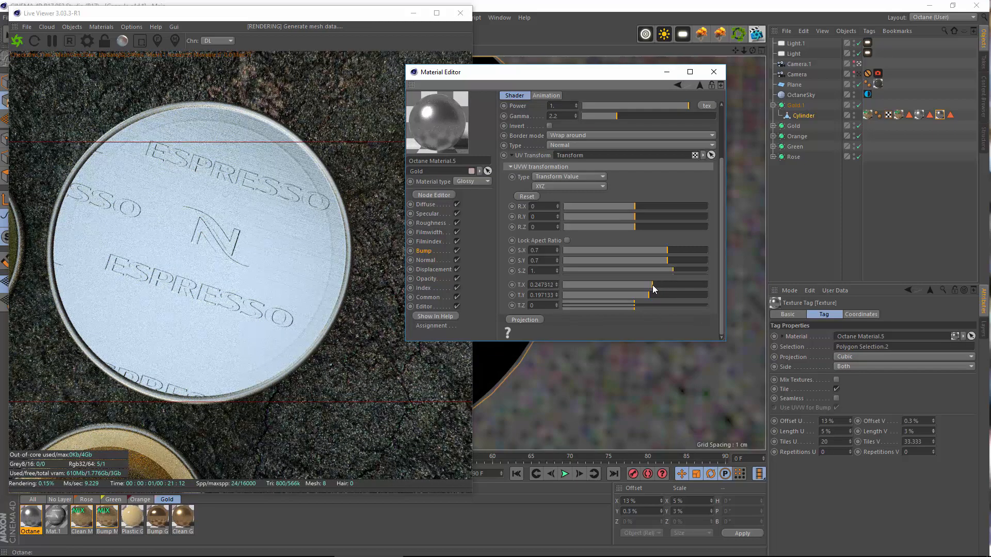
click(651, 284)
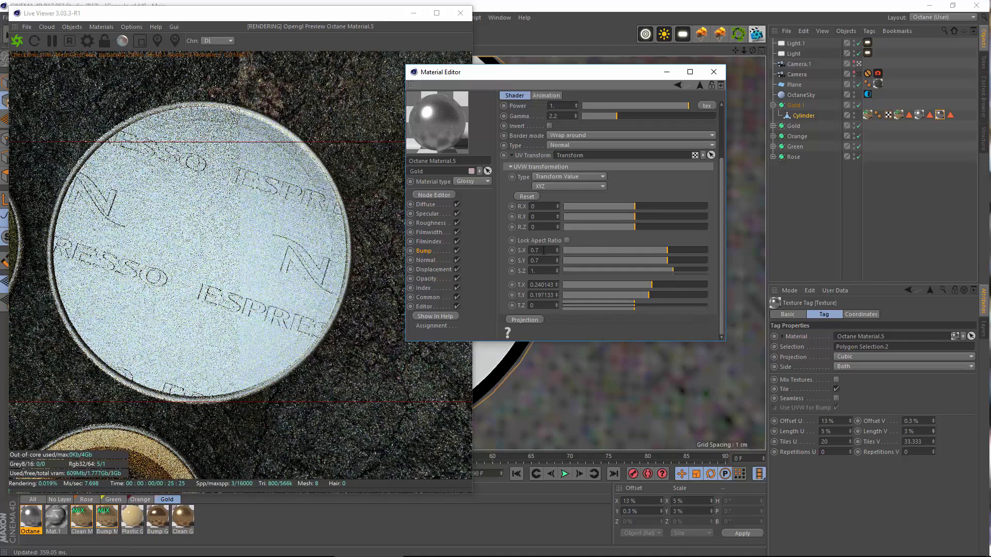
Set both the X and Y scale of the logo bump image to 0.65
text(0.65)
key(Return)
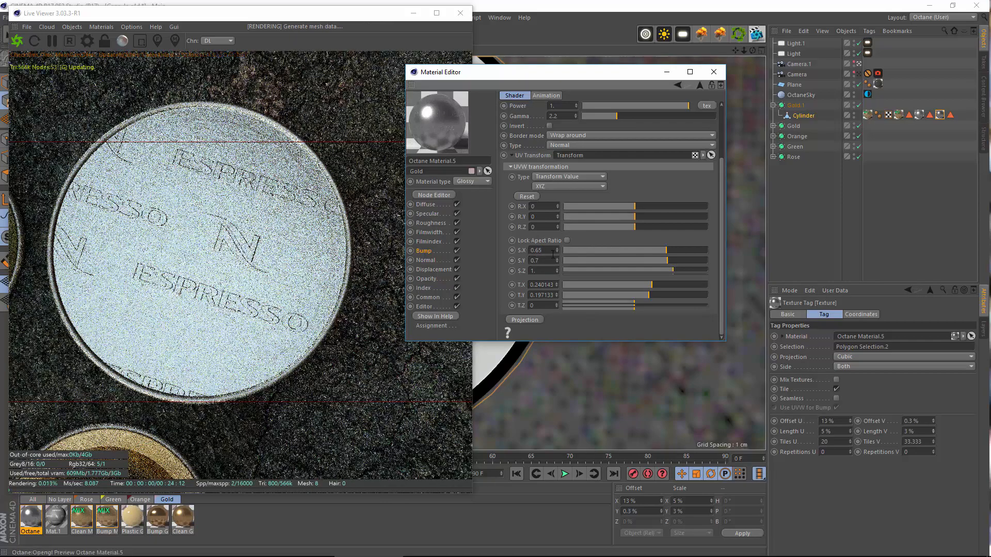
click(543, 262)
text(0.65)
key(Return)
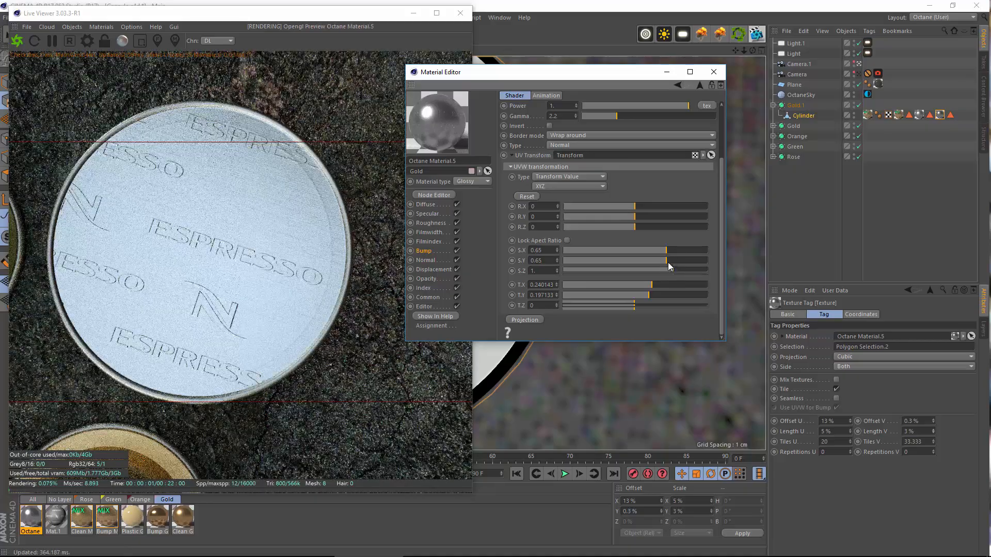
drag(668, 263, 667, 267)
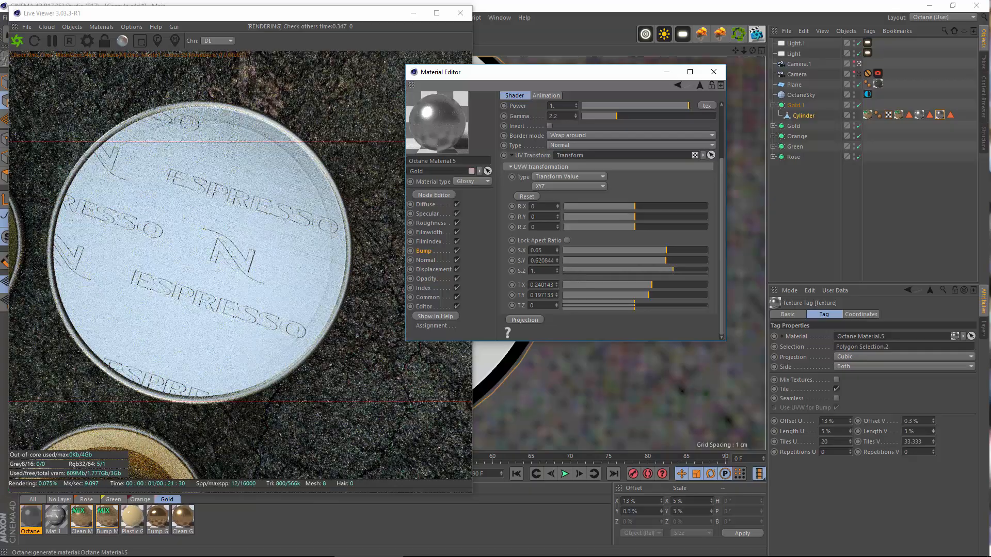
double_click(536, 260)
text(65)
key(Return)
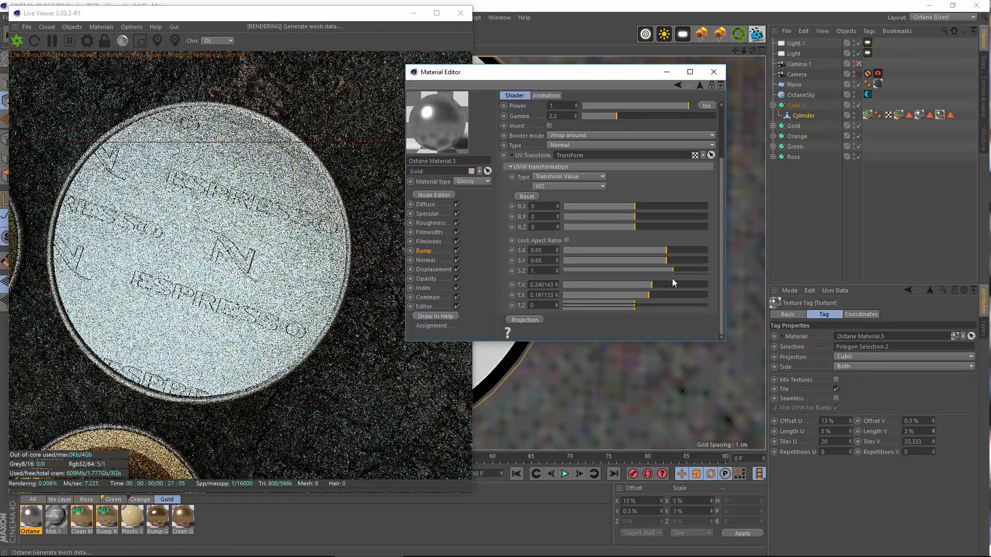
Translate the logo bump image to about 0.20 in X and 0.31 in Y, and compare the lid with the DSC_5571.jpg reference photo
drag(648, 284, 649, 288)
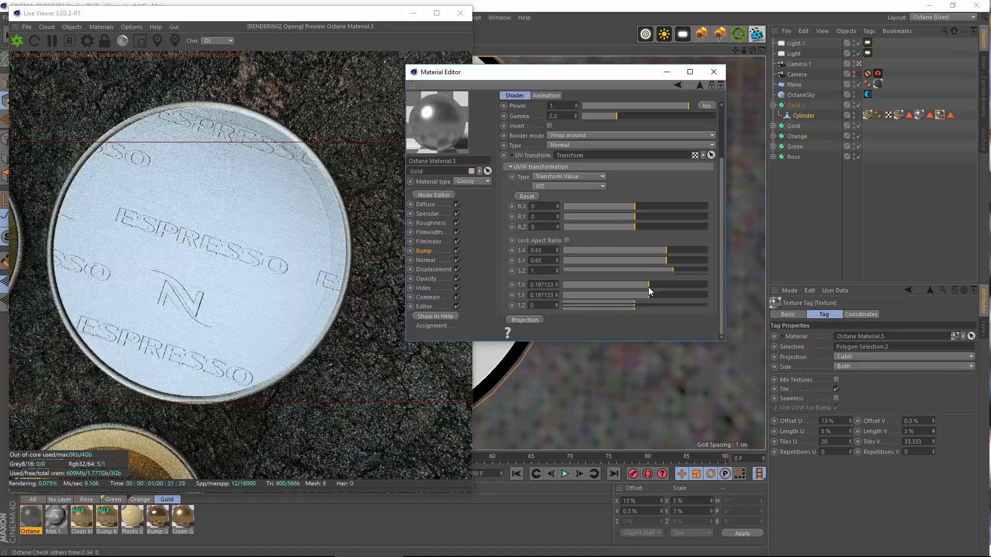
drag(641, 296, 658, 298)
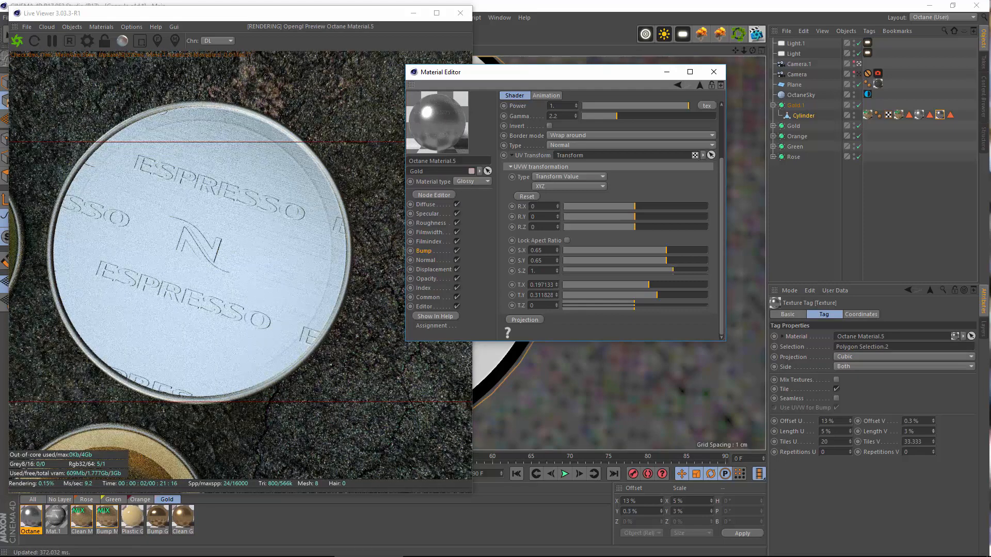
click(575, 551)
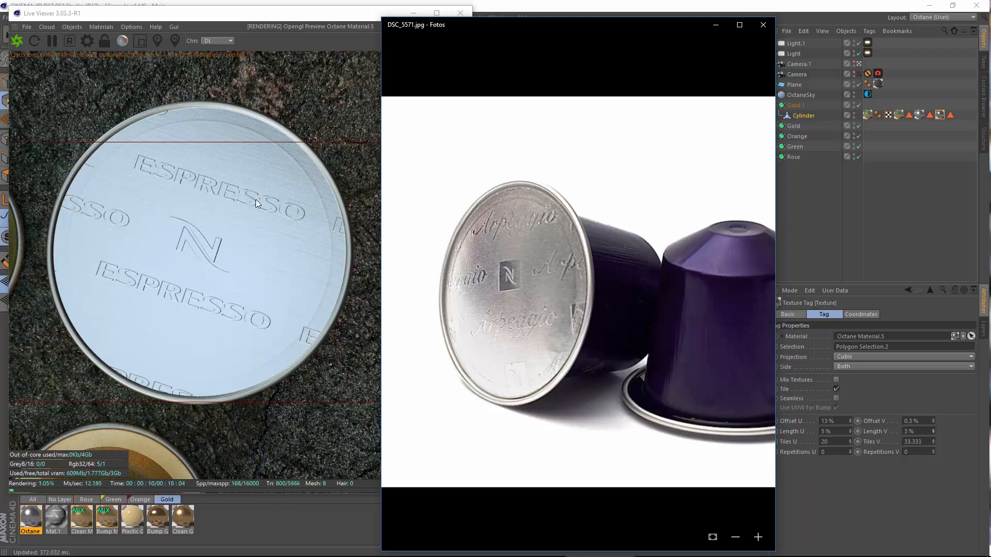
click(720, 24)
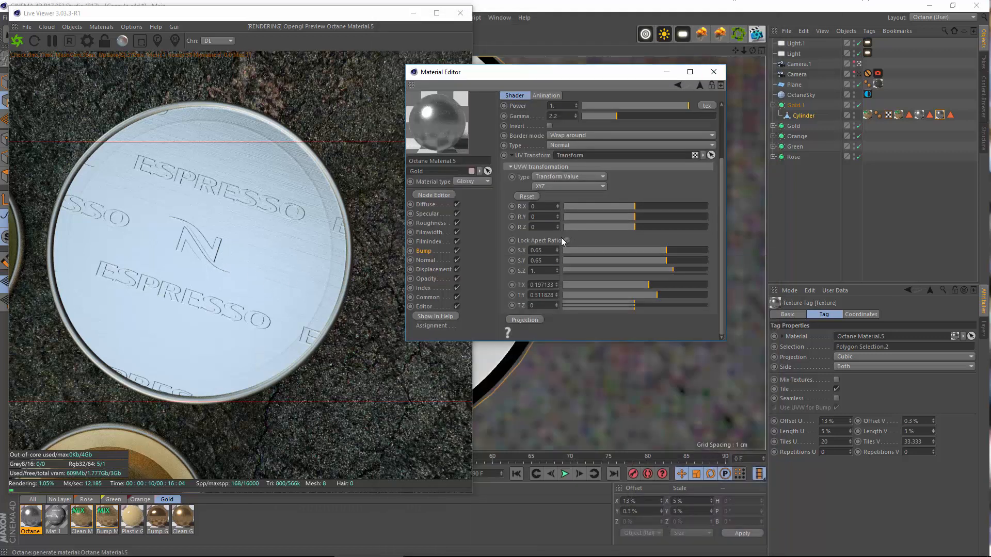
Set the logo bump image's power to 0.1, trying the Invert option on and turning it off again
drag(634, 178, 645, 261)
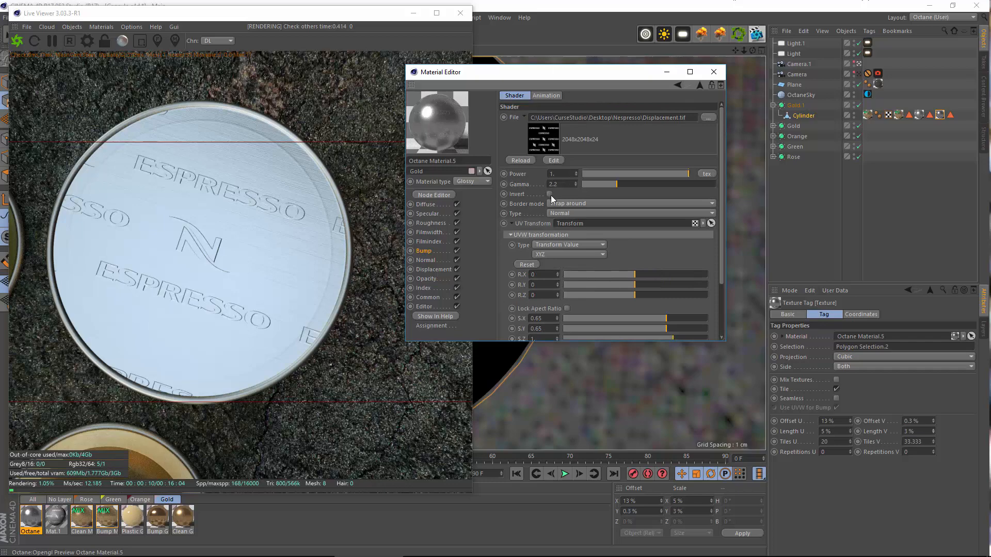
click(550, 195)
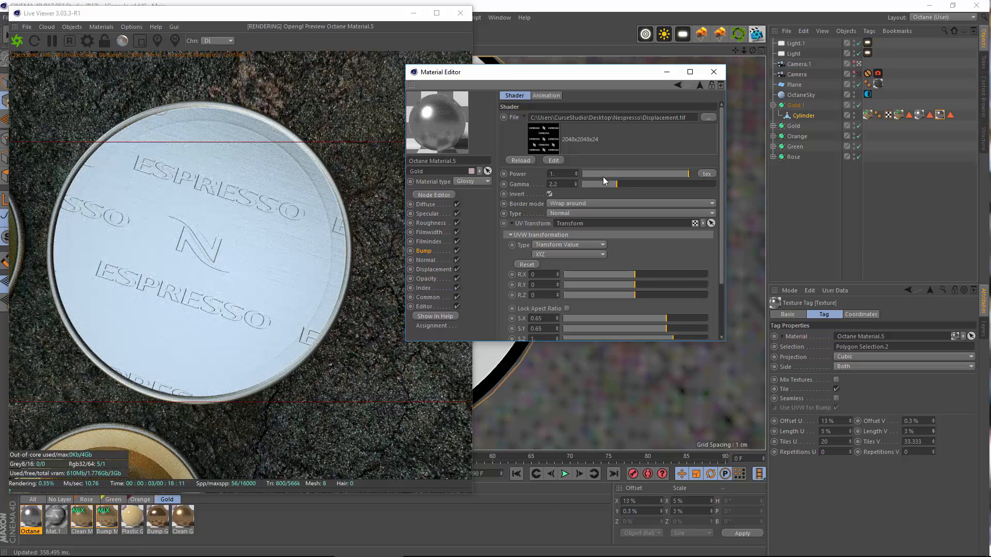
click(553, 173)
text(0.1)
key(Return)
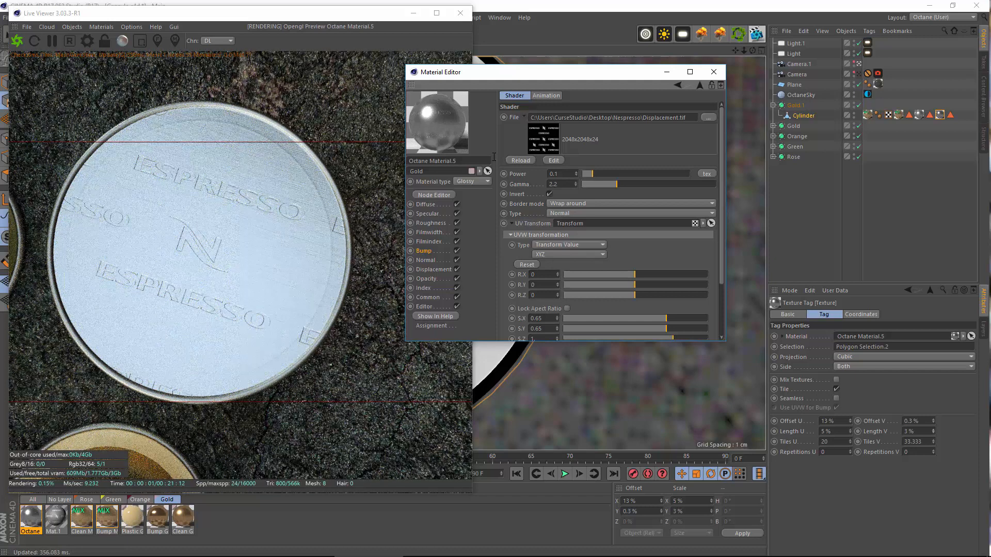
click(550, 194)
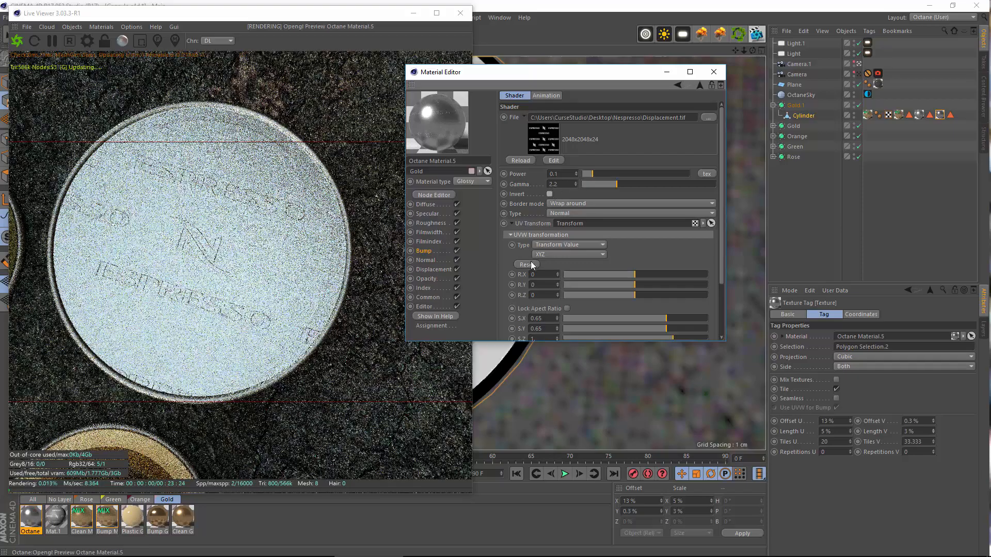
Set the logo bump image's X scale to 0.6 and its Y scale to 0.66
key(BackSpace)
key(Return)
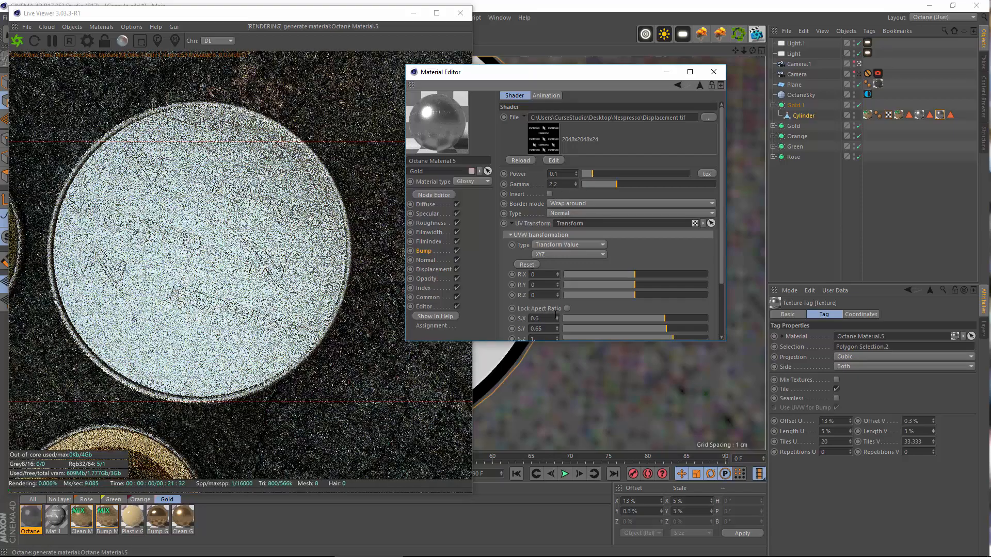
click(547, 330)
key(BackSpace)
text(6)
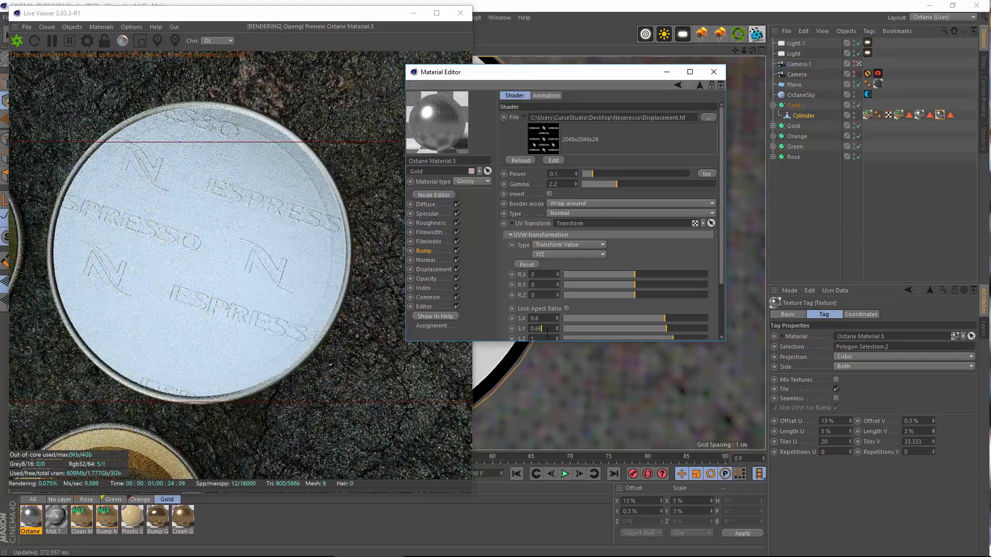
key(Return)
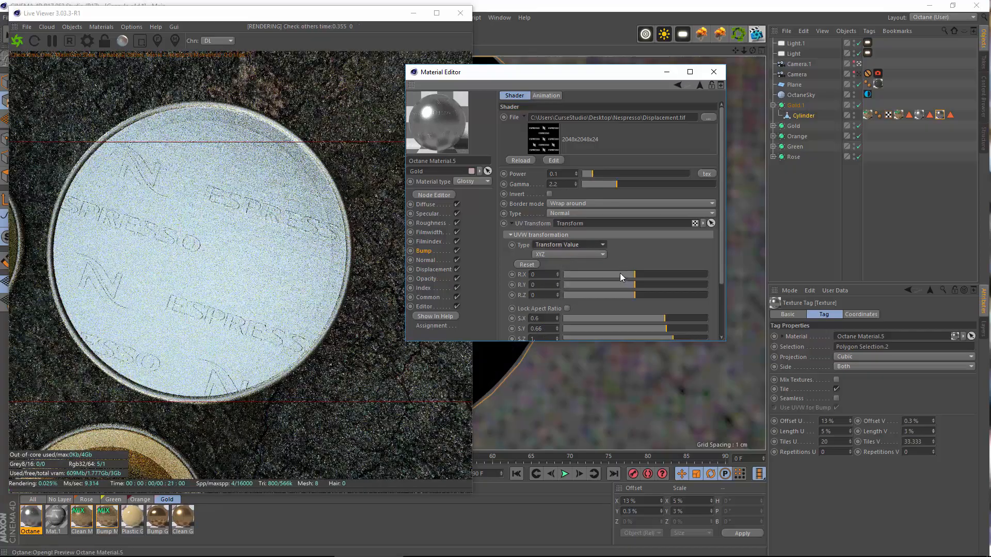
Reduce the logo bump image's Y scale to about 0.39
click(634, 275)
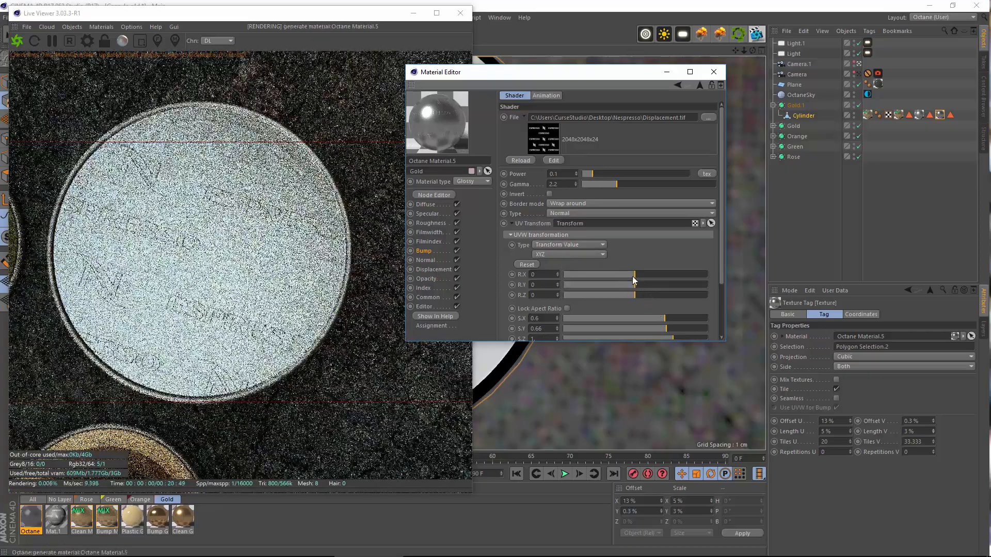
click(632, 277)
drag(668, 328, 659, 332)
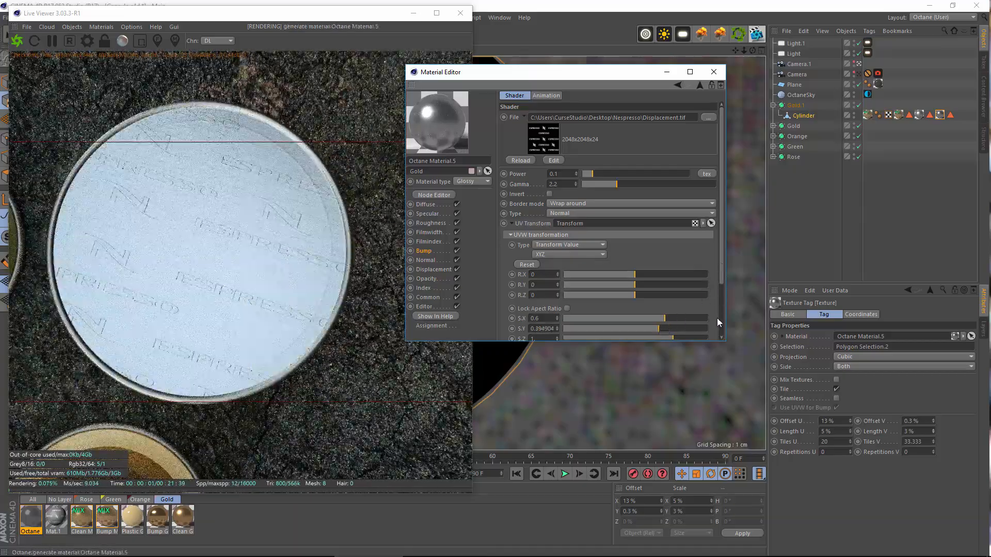
Set the logo bump image's Y scale to 0.6 and its translation to about 0.11 in X and 0.26 in Y
scroll(717, 318, down, 3)
drag(530, 260, 779, 275)
text(0.)
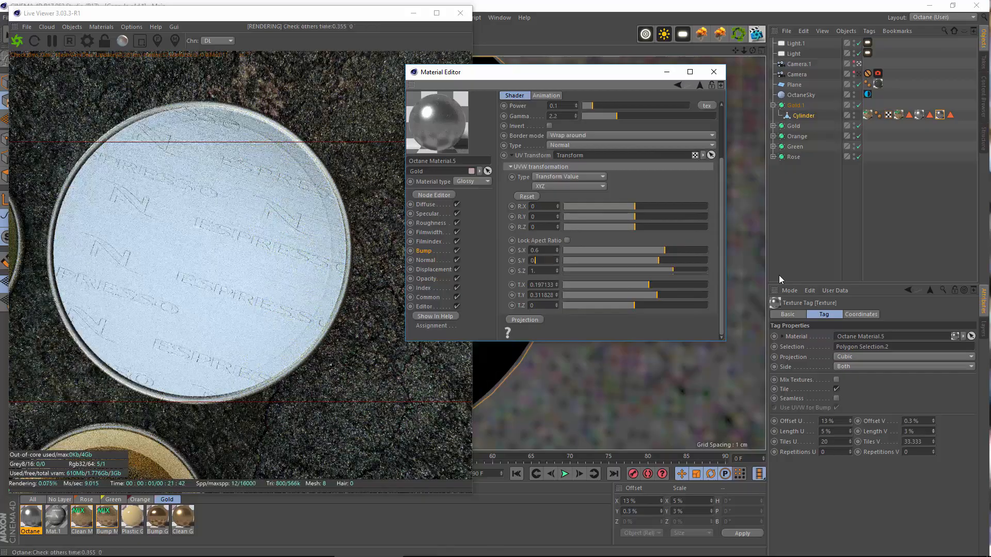
text(6)
key(Return)
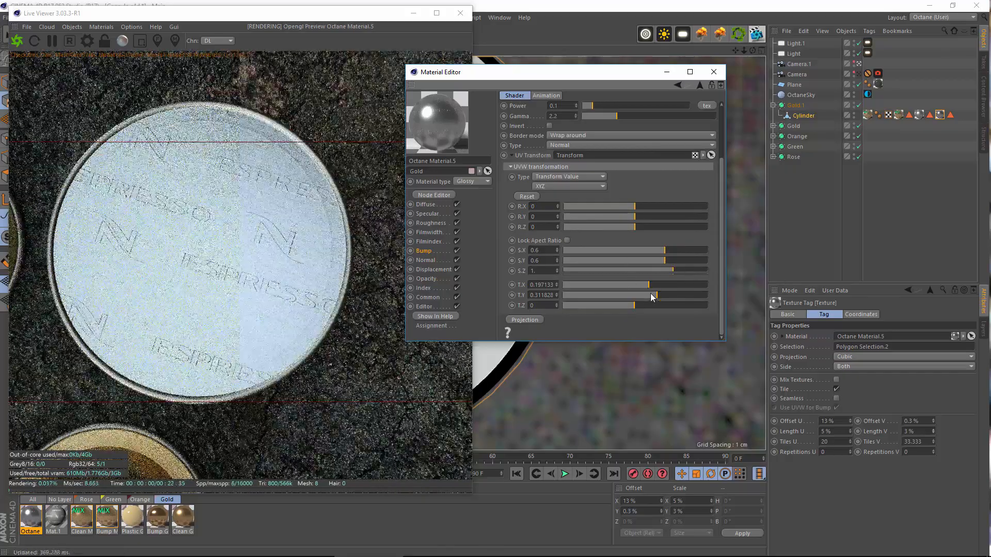
drag(652, 296, 644, 291)
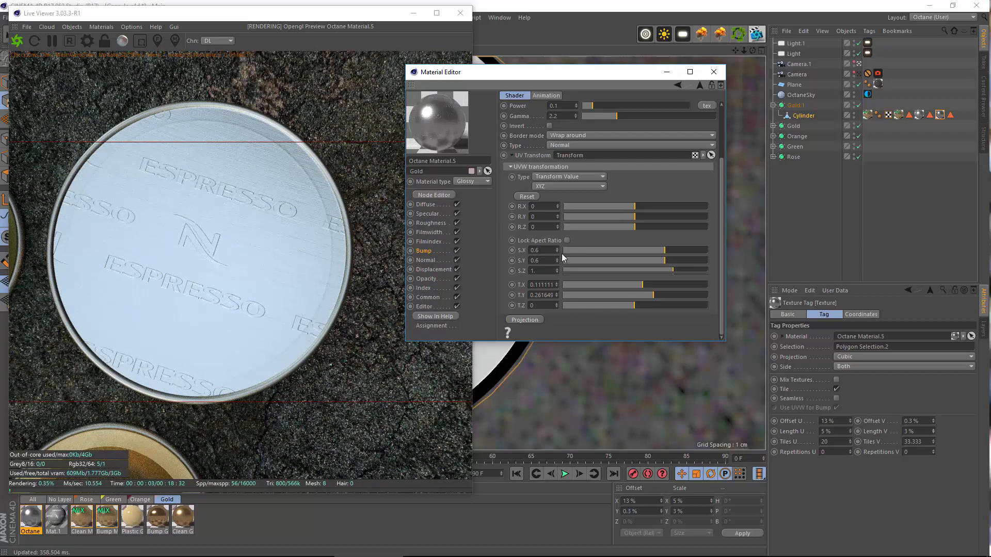
Set the logo bump image's X and Y scale to 0.5 and shift its translation to about 0.054 on both axes
drag(547, 251, 509, 263)
text(0.5)
key(Return)
text(0.5)
key(Return)
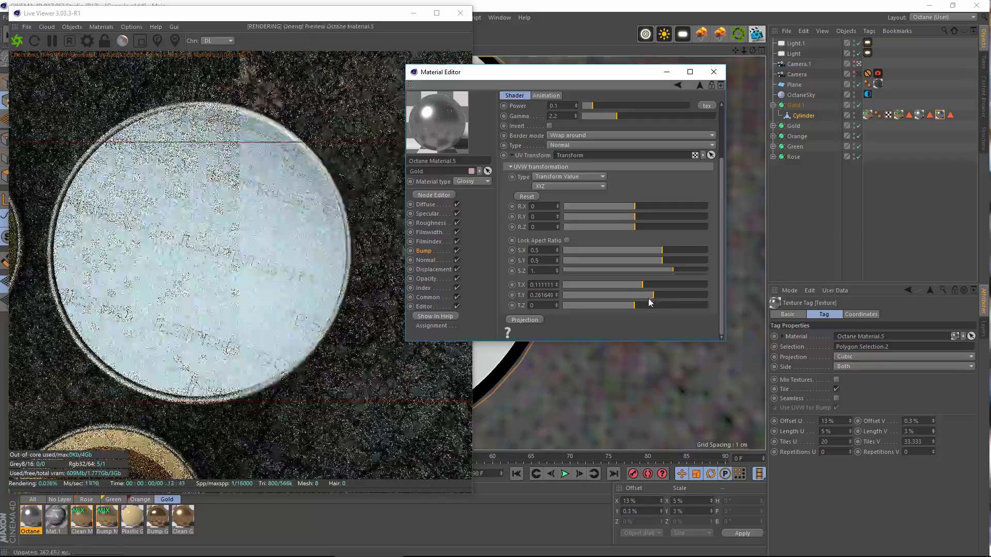
drag(649, 299, 640, 287)
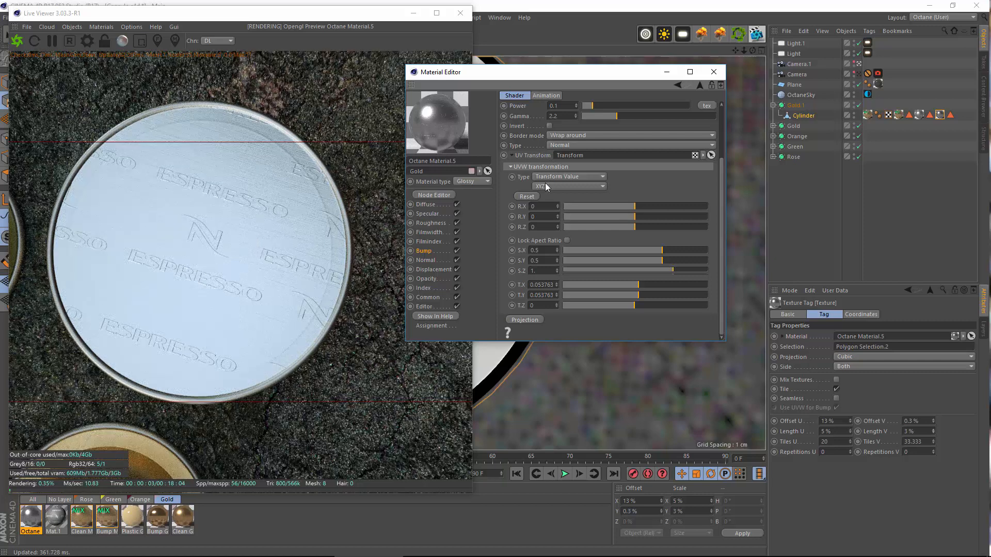
Reduce the logo bump image's power to 0.05
double_click(567, 106)
text(0.05)
key(Return)
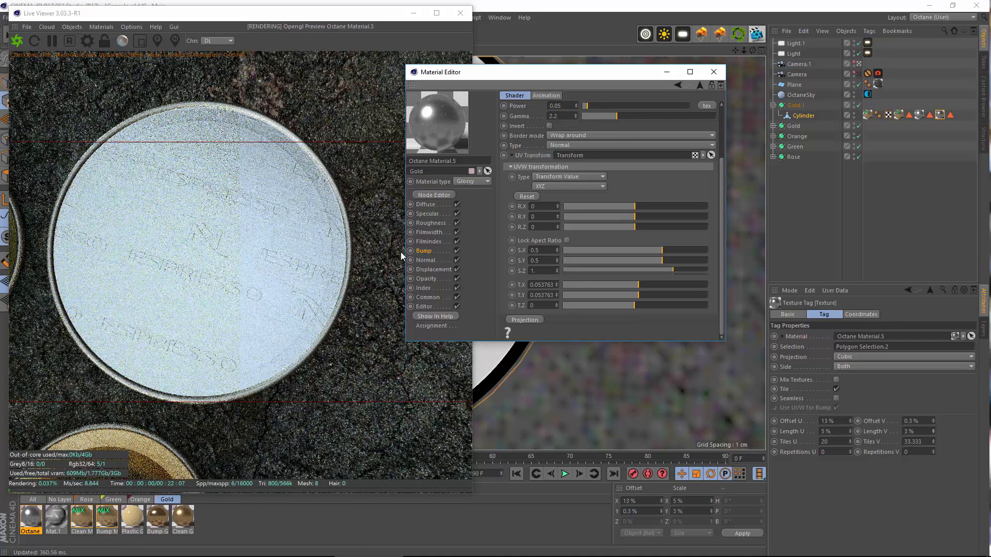
Raise the power of the Strokes.tif image in the bump mix to 0.55
click(410, 250)
click(586, 157)
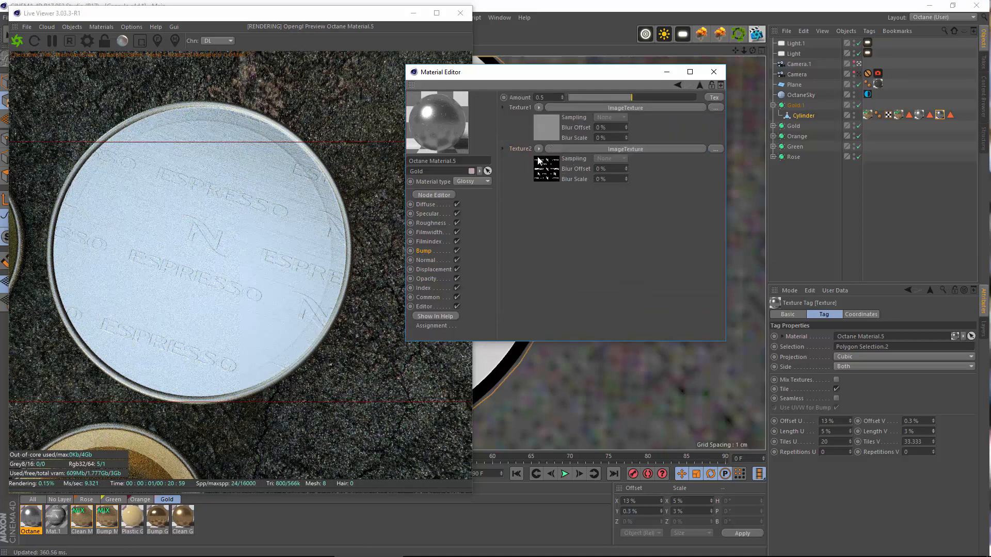
click(612, 110)
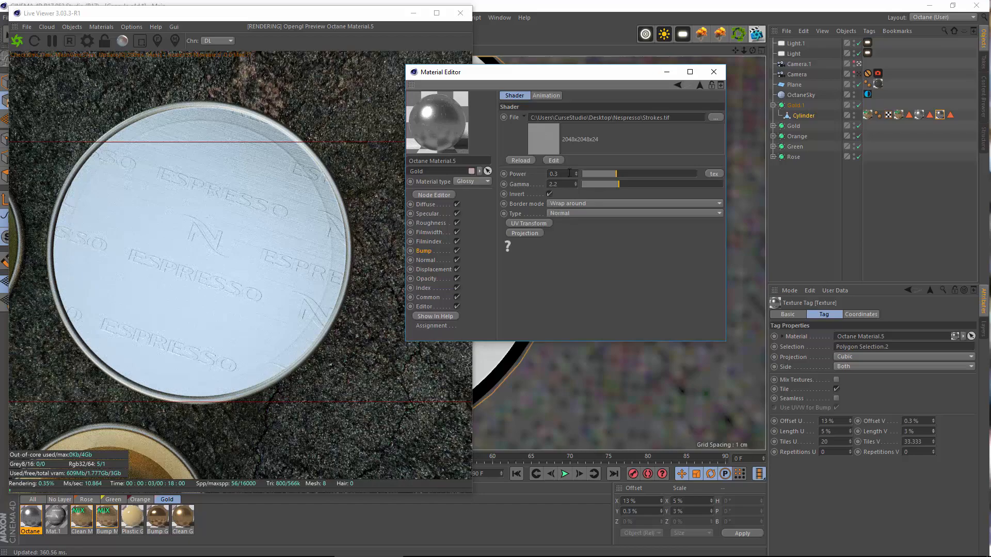
drag(623, 174, 645, 174)
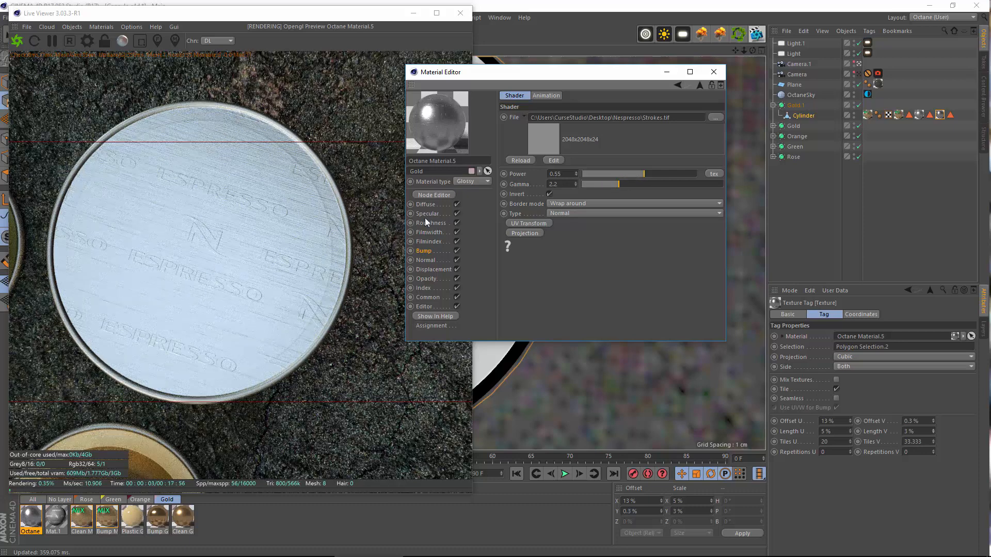
Enable Invert on the Displacement.tif logo image in the bump mix
click(424, 251)
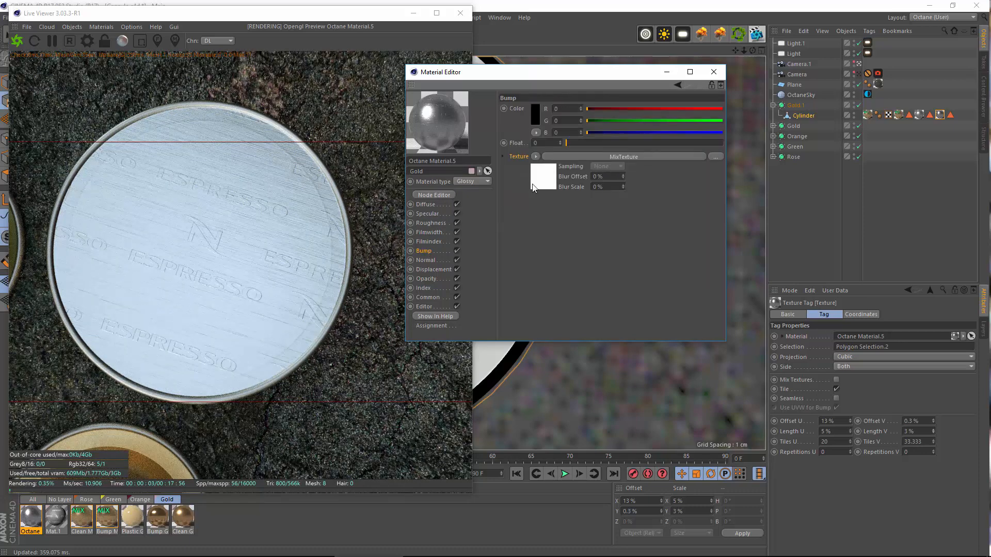
click(583, 158)
click(622, 150)
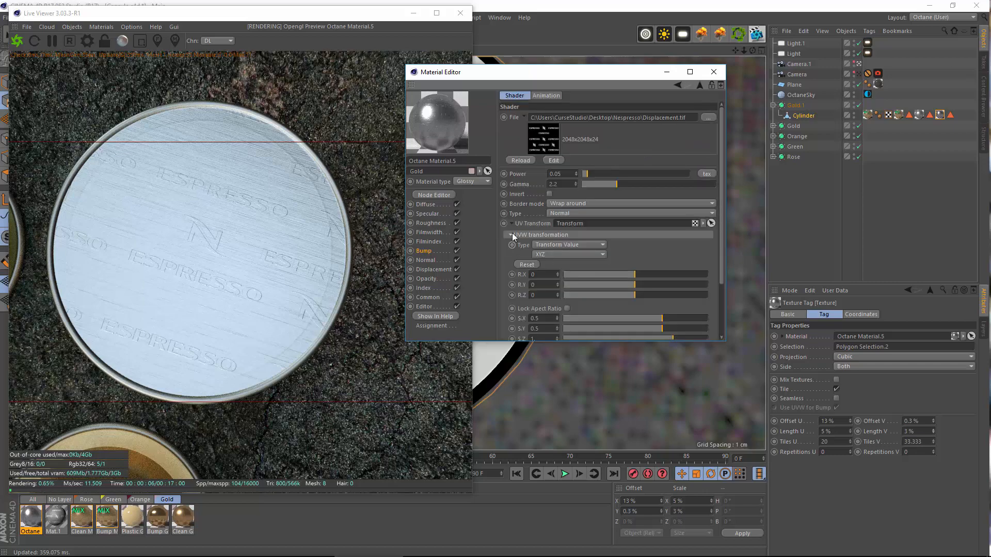
scroll(584, 216, down, 1)
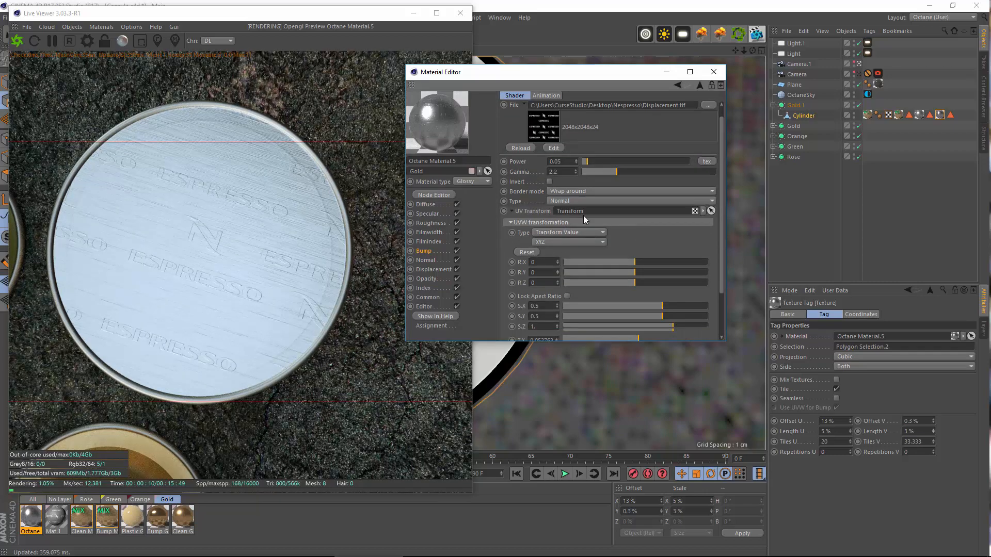
click(550, 182)
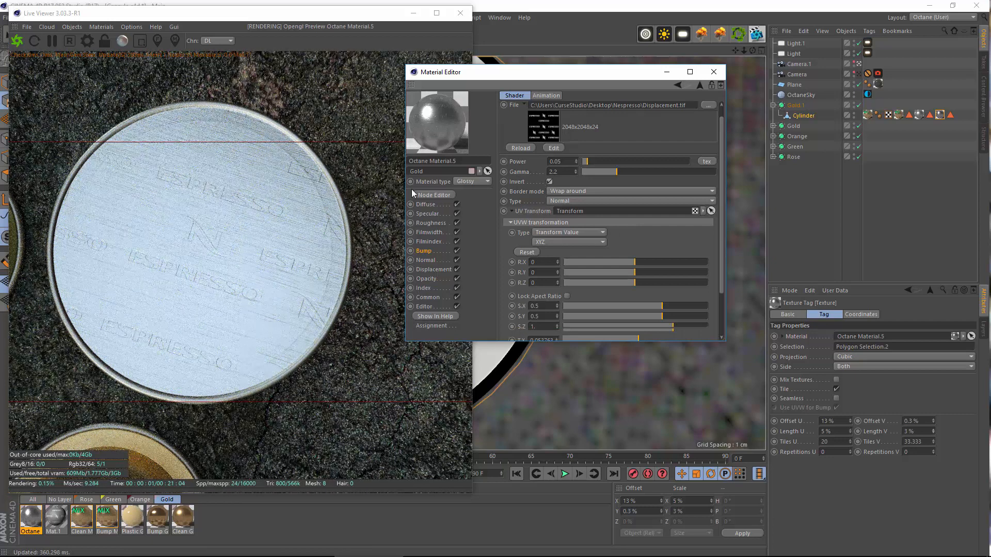
Add a UV transform to the Strokes.tif image in the bump mix
click(677, 84)
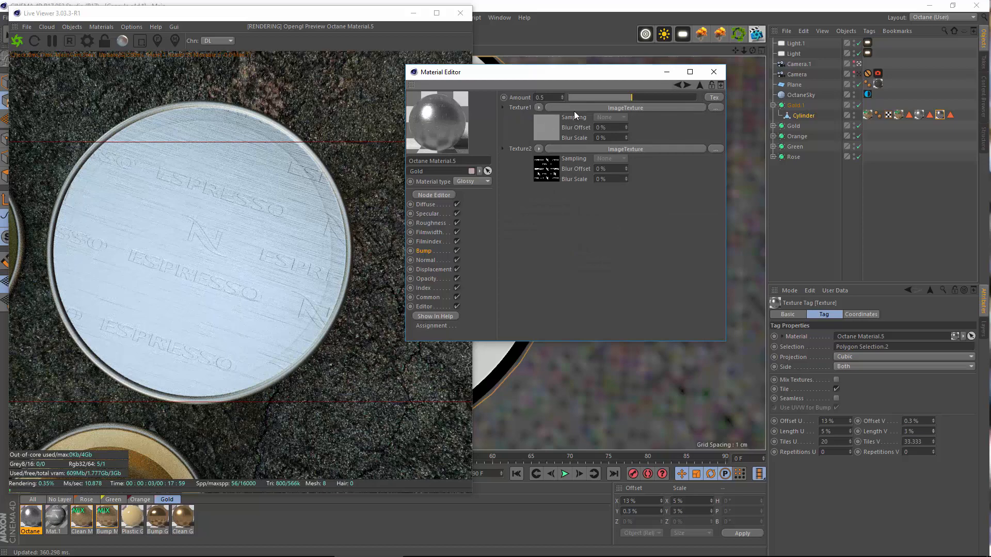
click(606, 107)
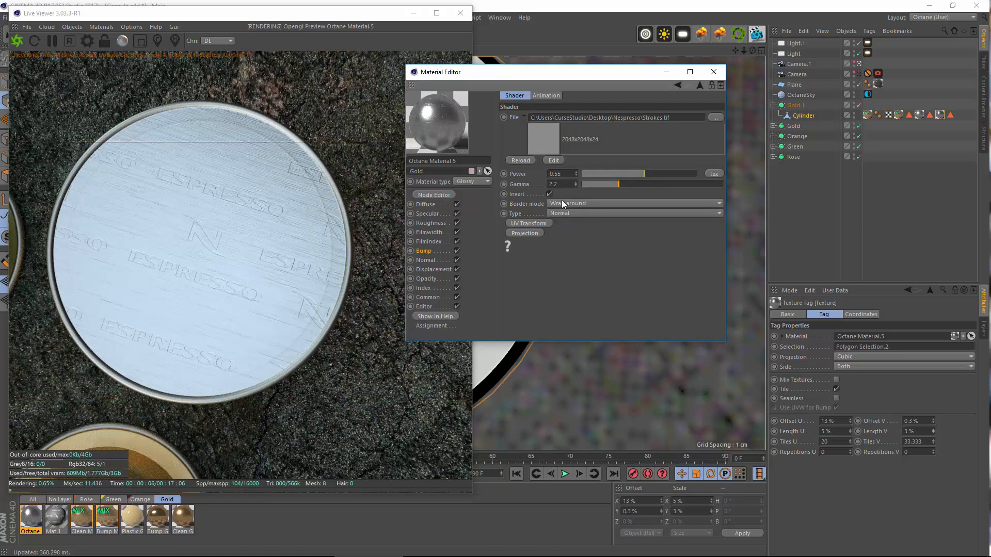
click(530, 223)
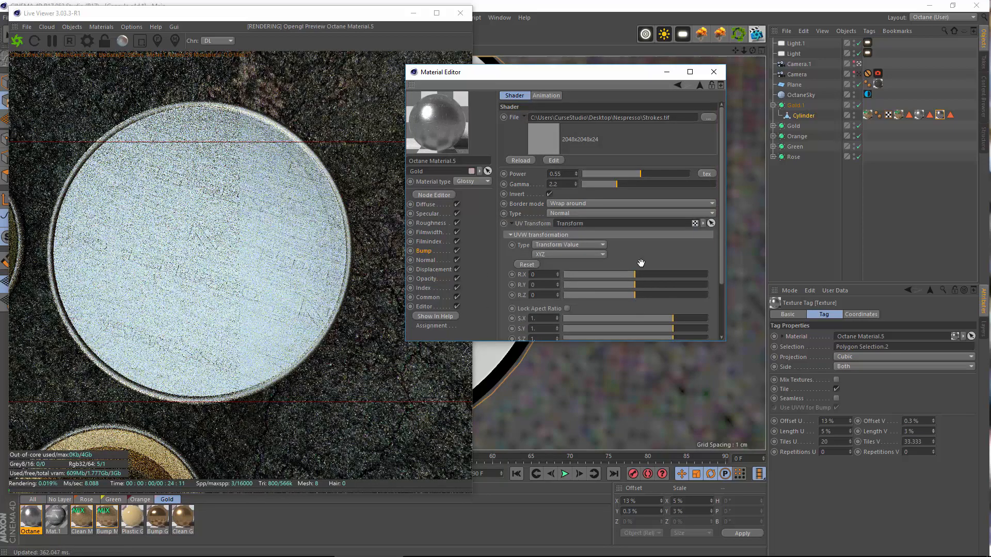
Try different scales on the Strokes.tif bump, ending at about 0.73 in X and 0.60 in Y
drag(668, 249, 656, 248)
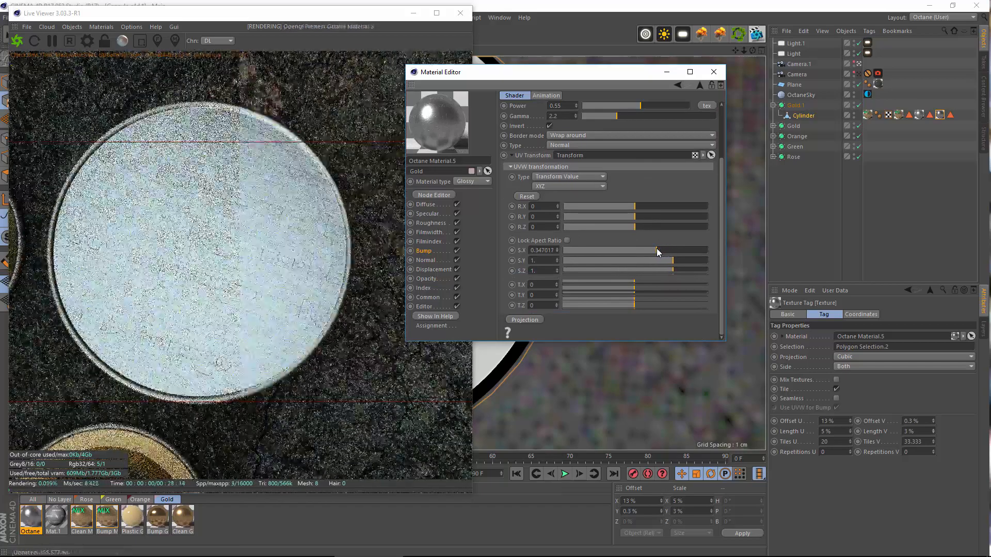
drag(651, 249, 687, 243)
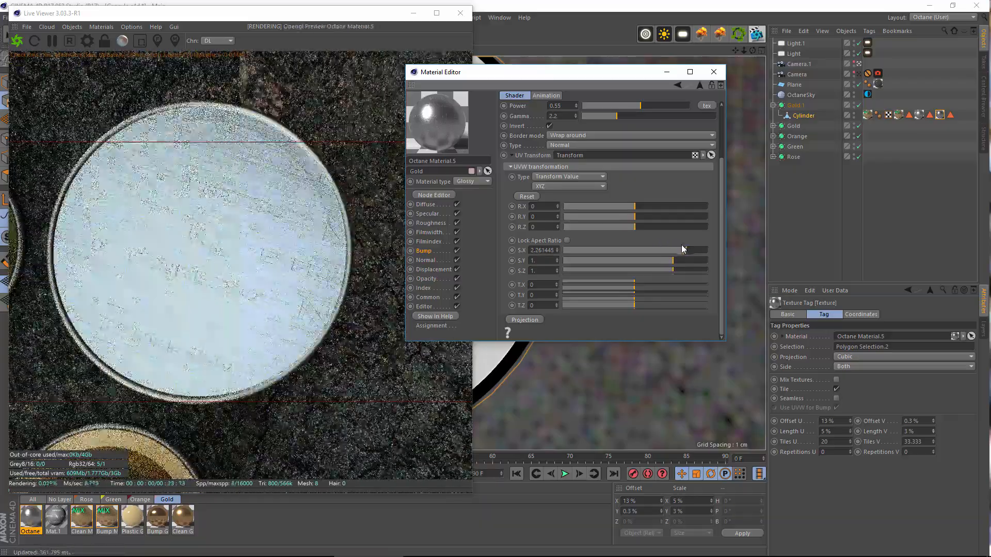
drag(673, 247, 657, 261)
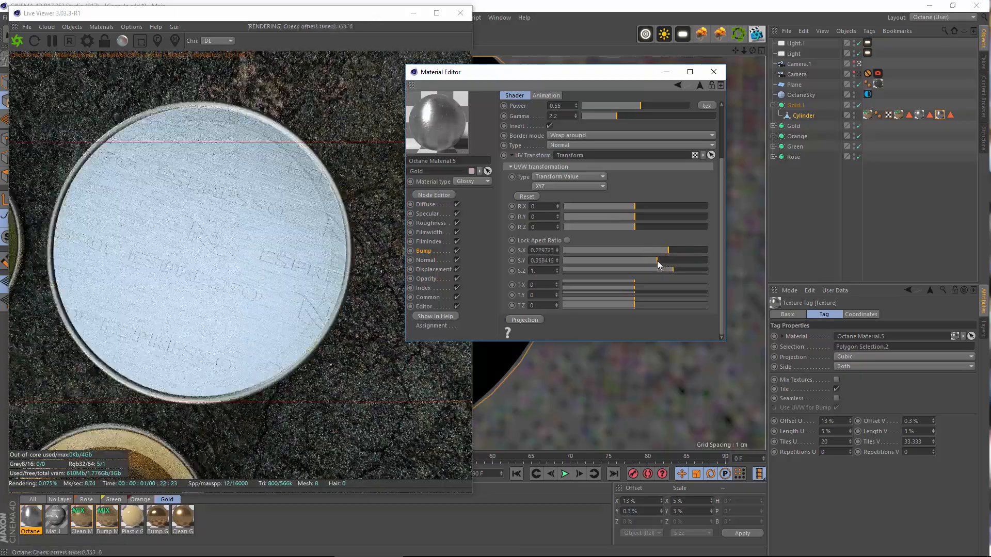
drag(658, 264, 633, 265)
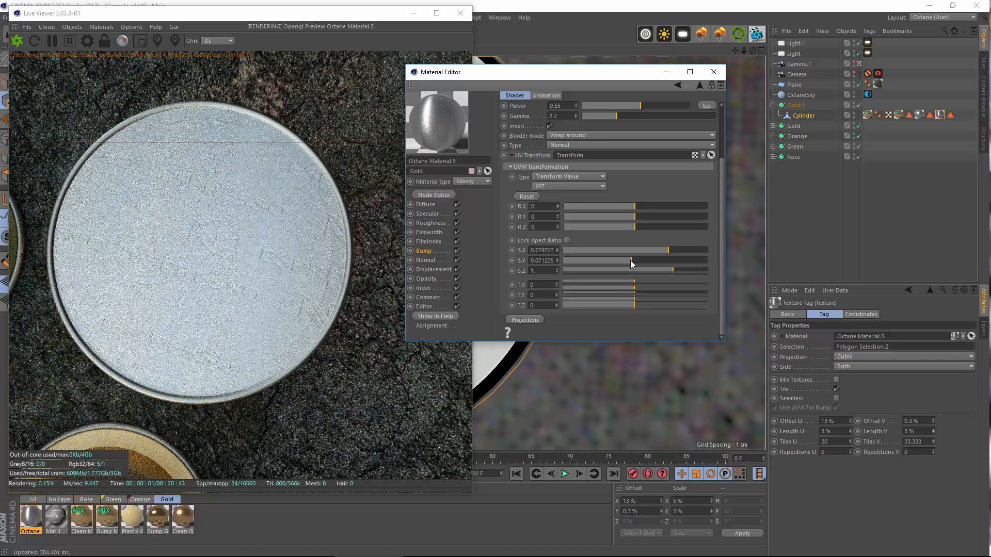
drag(631, 258, 661, 255)
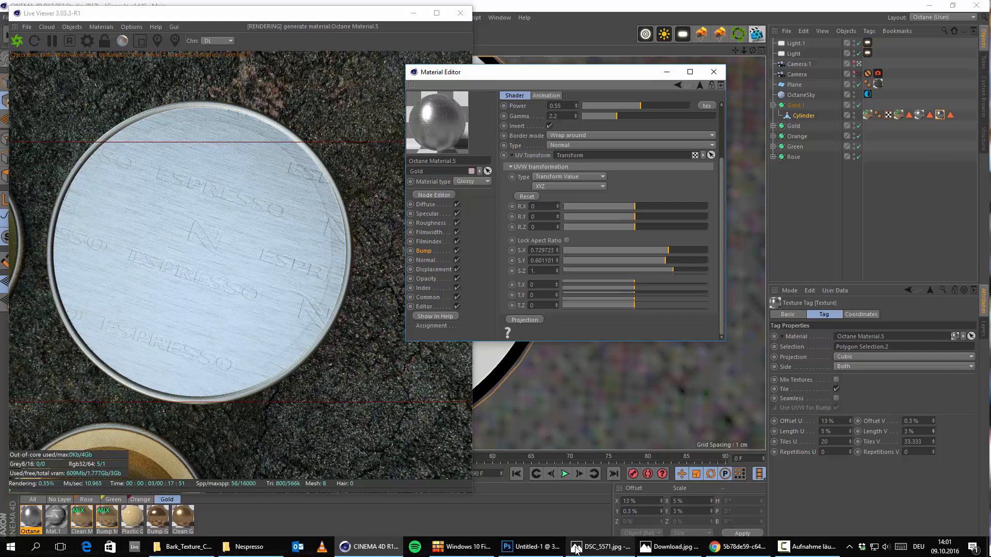
Compare the lid with the DSC_5571.jpg reference photo, and try a Strokes.tif scale of about 0.75 in X and 0.24 in Y
click(576, 548)
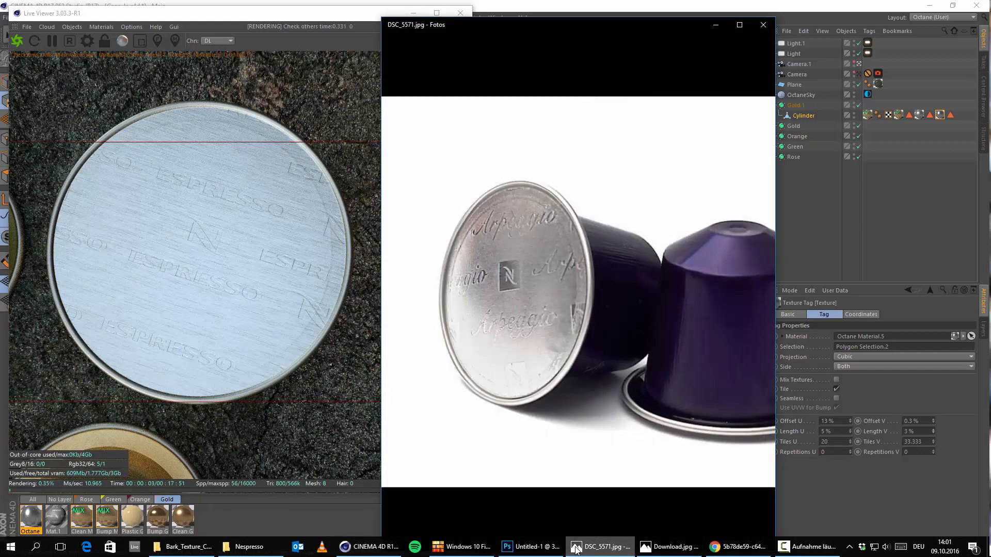
click(576, 548)
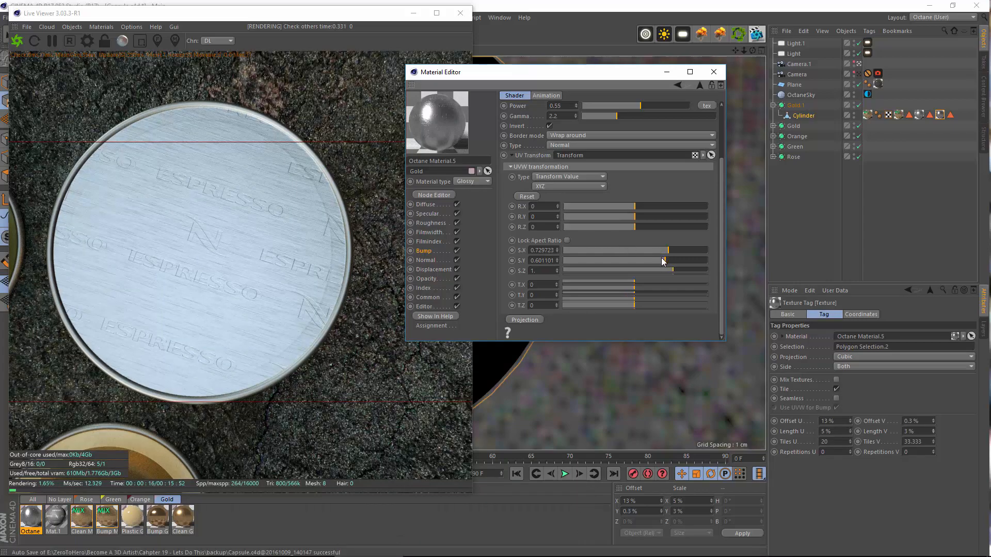
drag(662, 262, 651, 262)
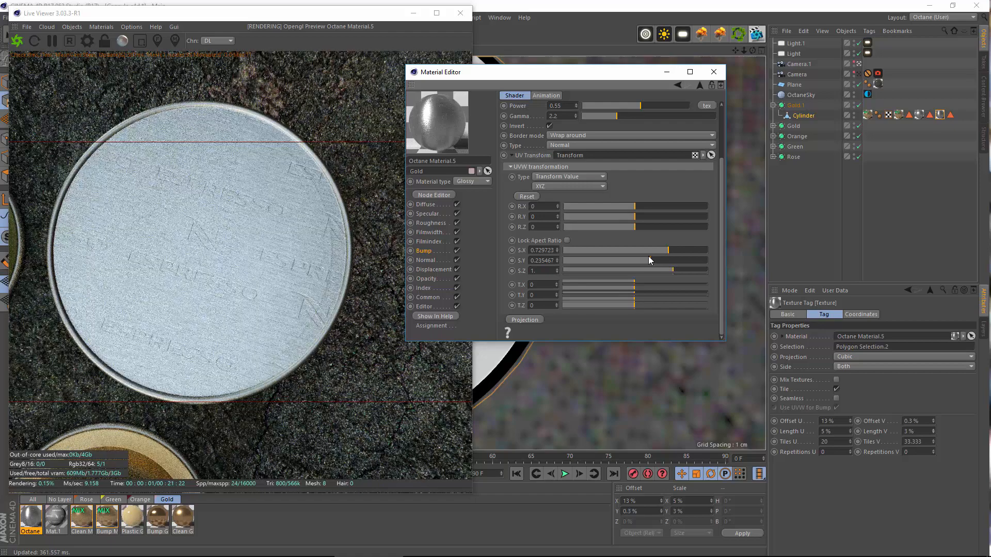
mouse_move(658, 254)
mouse_down()
mouse_move(643, 253)
mouse_move(669, 250)
mouse_up()
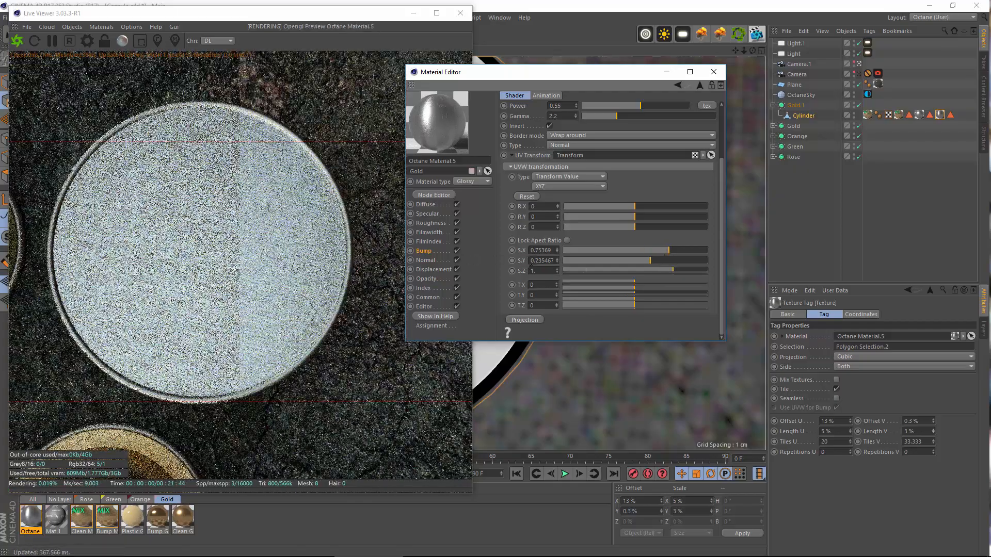
Reset the Strokes.tif bump image's X and Y scale to 1
drag(530, 261, 693, 274)
text(1)
key(Return)
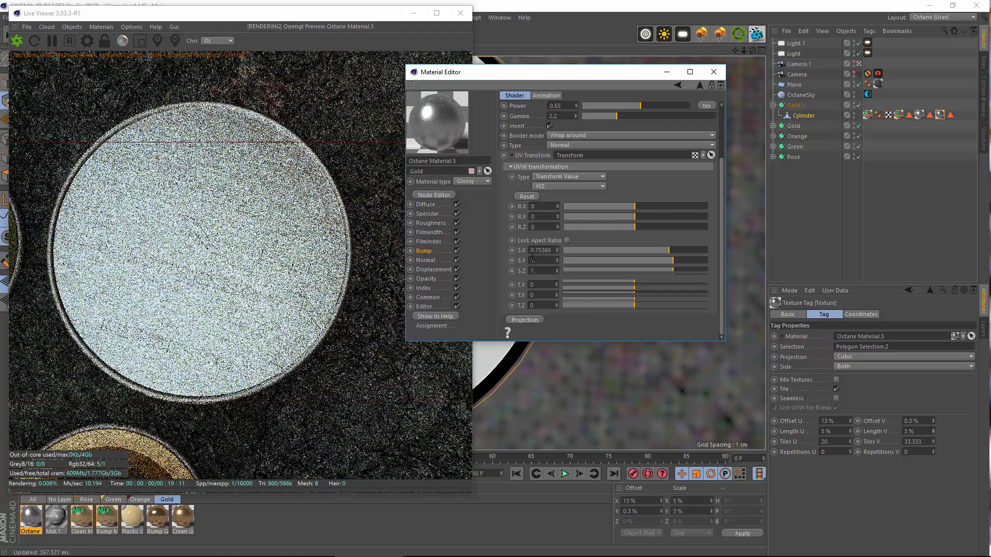
drag(530, 251, 636, 228)
text(1)
key(Return)
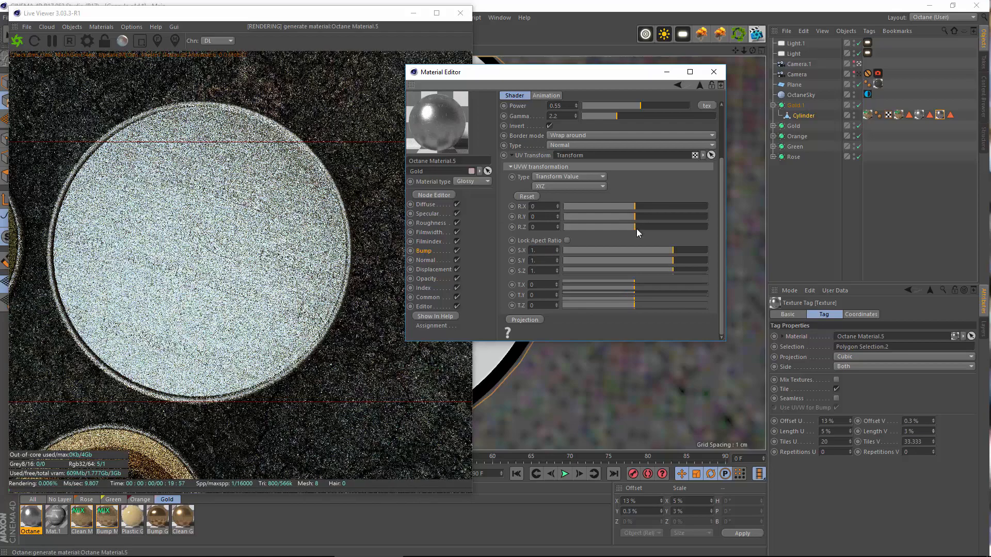
Replace Strokes.tif in the bump mix with Capsule_Bump_2.tif from the "Cahpter 19 - Lets Do This" folder under E:, ZeroToHero, Become A 3D Artist
mouse_move(667, 545)
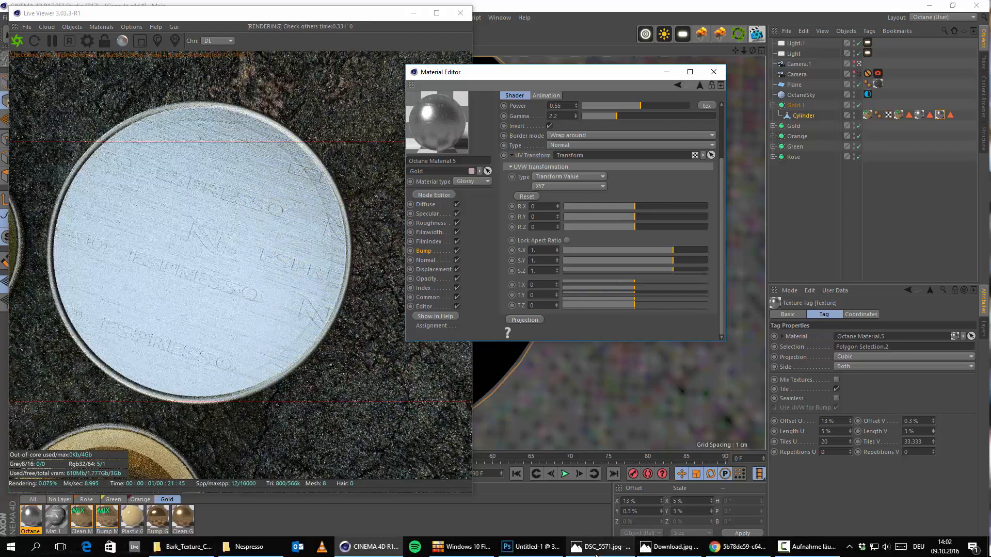
click(425, 251)
click(609, 157)
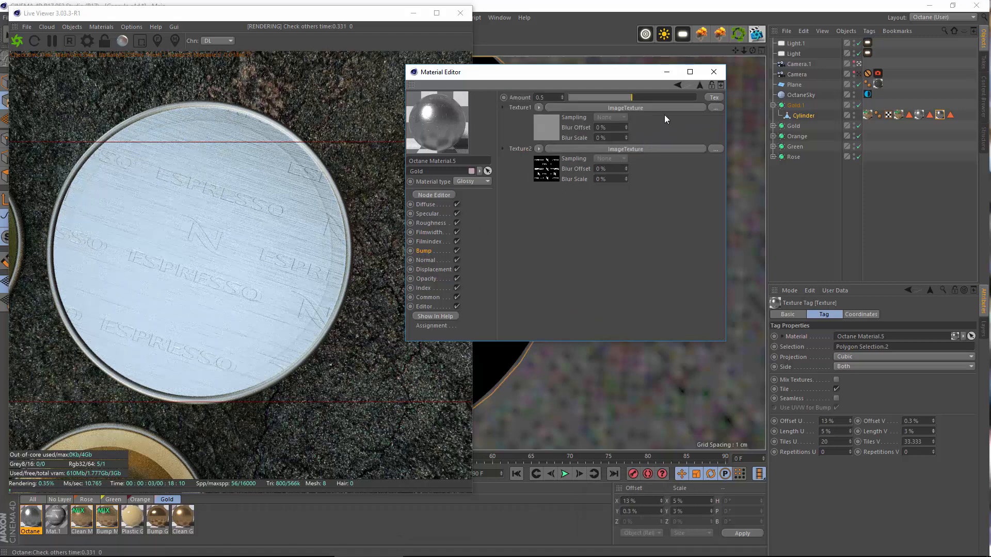
click(651, 108)
click(707, 118)
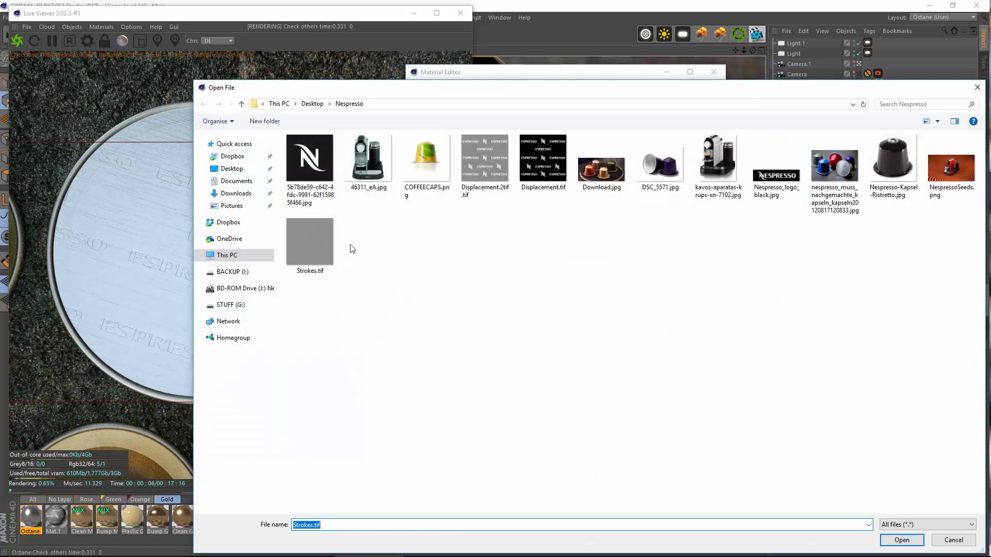
click(252, 256)
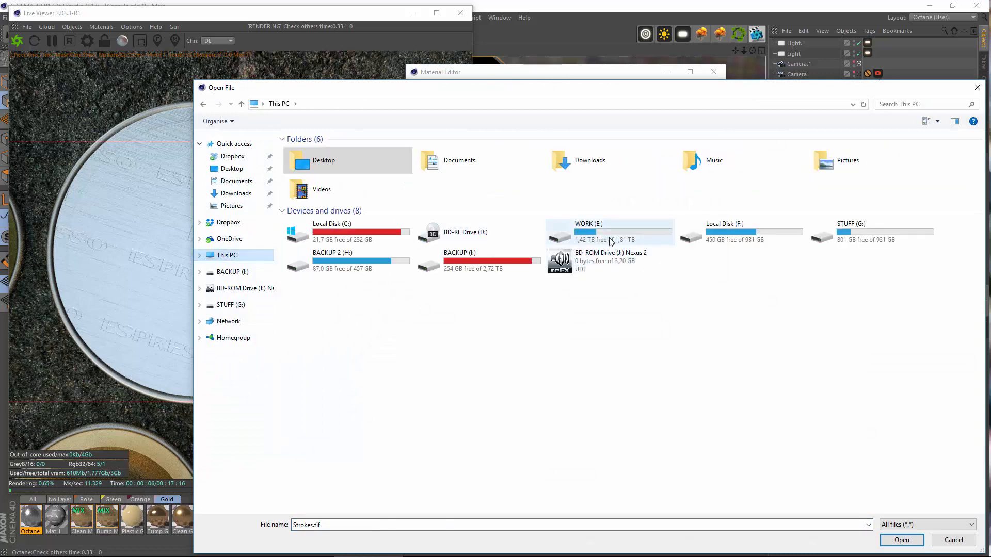
double_click(654, 249)
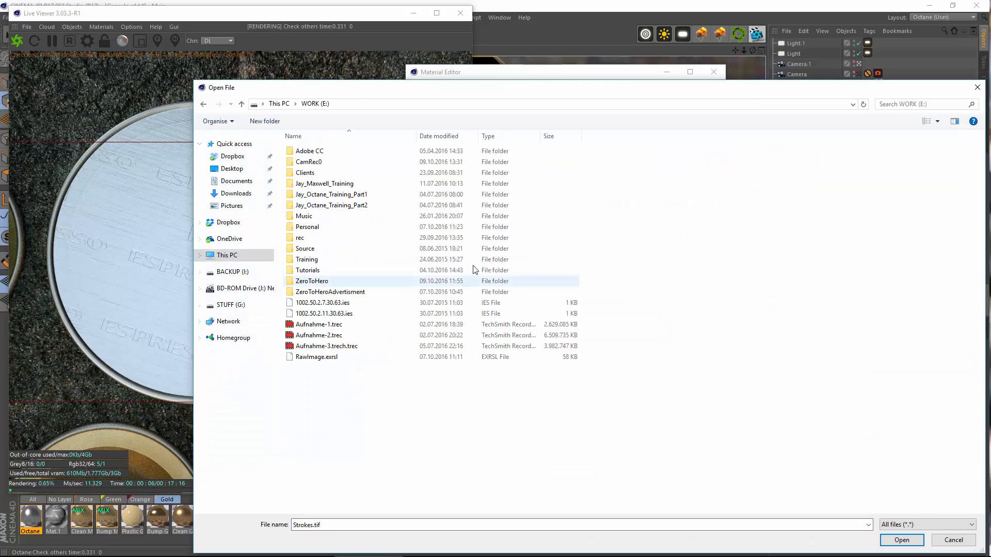
double_click(344, 281)
double_click(309, 162)
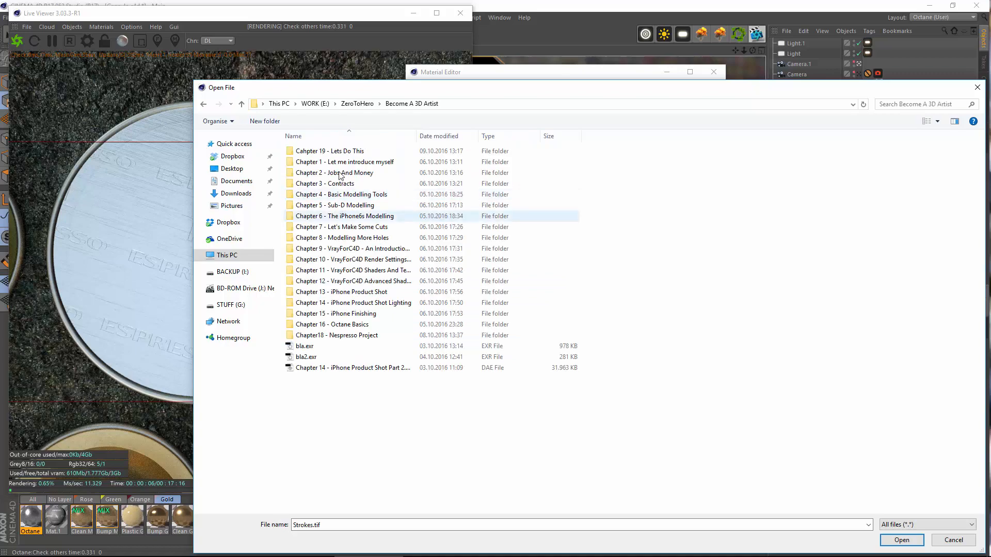
double_click(343, 149)
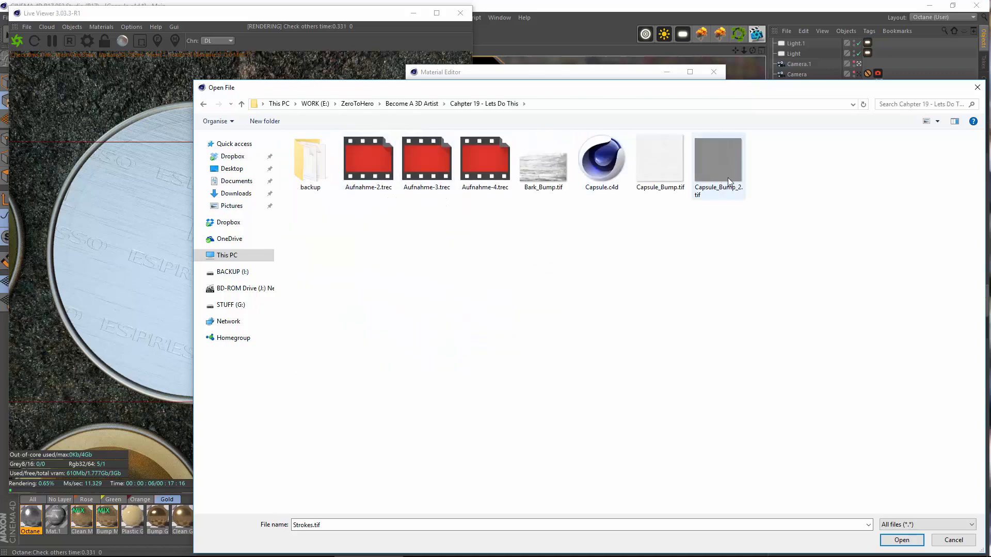
click(710, 192)
double_click(709, 192)
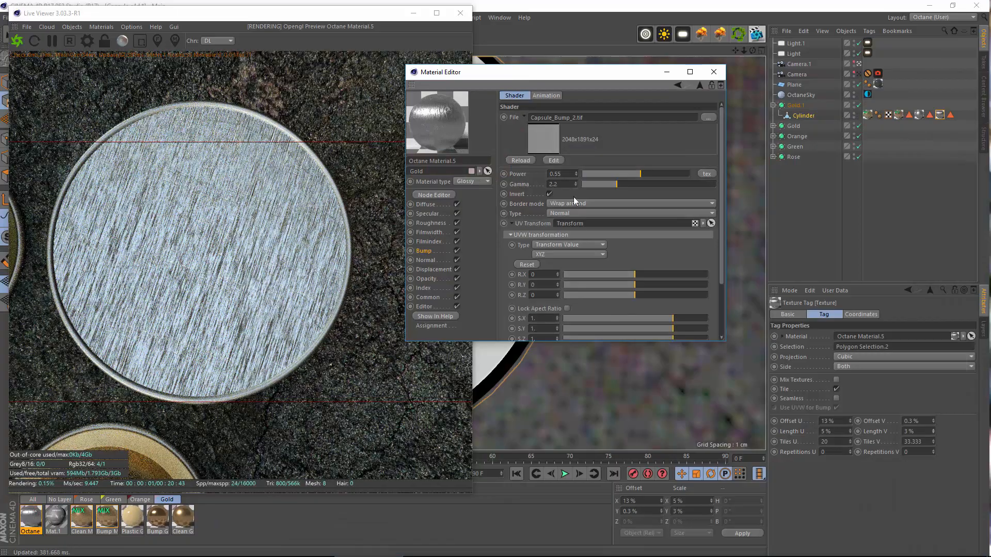
Rotate the Capsule_Bump_2.tif bump to about 3.9, 9.1 and 87.1 in X, Y and Z, and set its power to 0.1
scroll(631, 242, down, 2)
drag(631, 224, 652, 244)
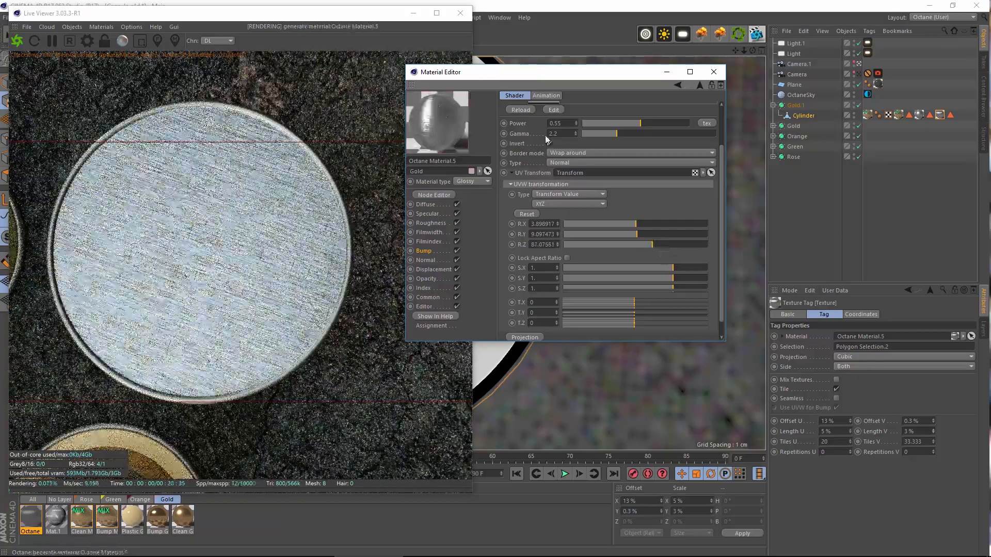
drag(635, 124, 584, 125)
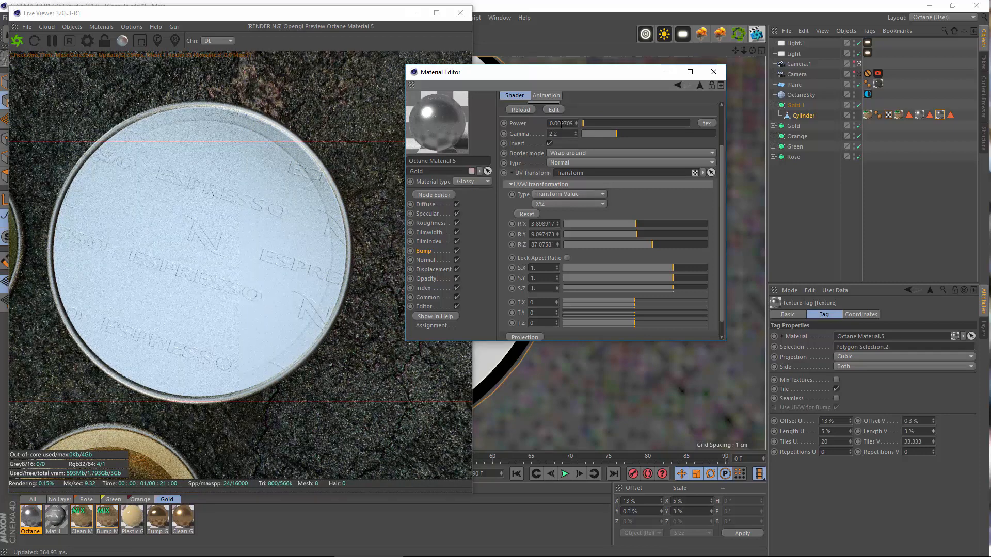
drag(560, 124, 701, 153)
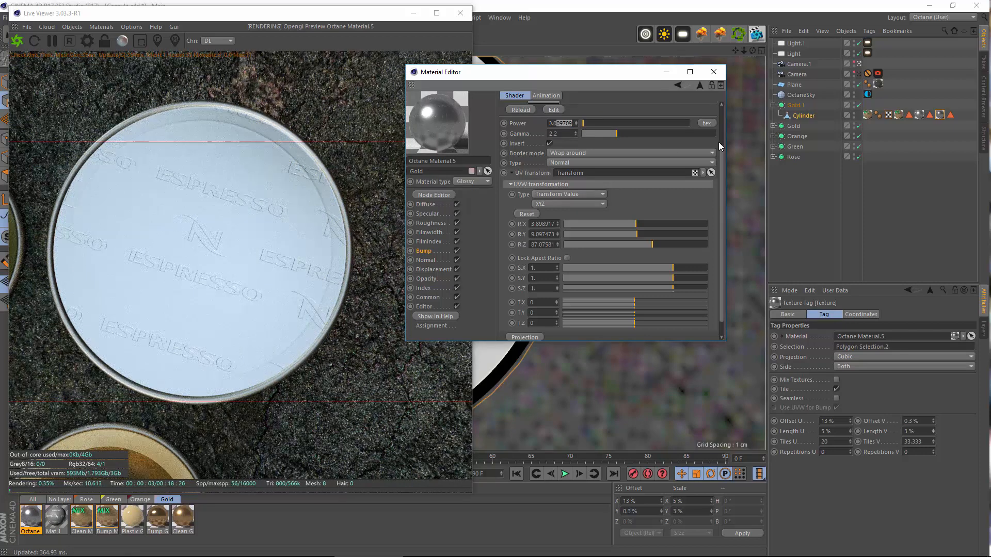
text(1)
key(Return)
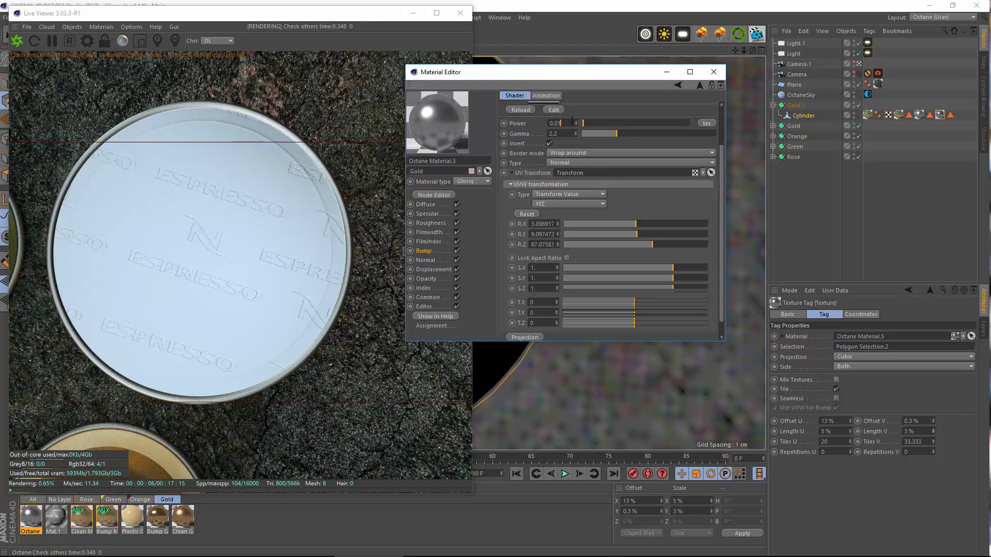
drag(583, 123, 593, 124)
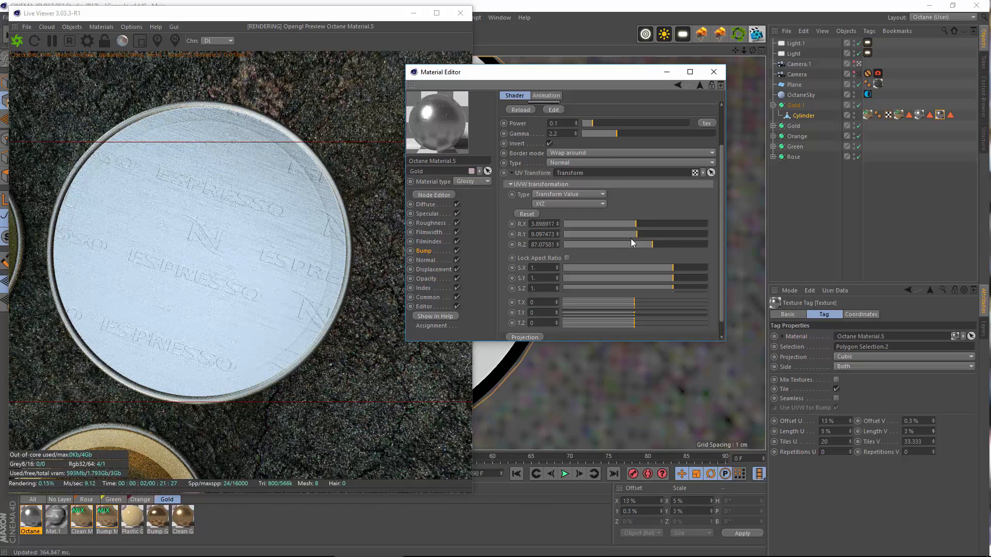
Scale the bump image to about 0.35 in X and 0.27 in Y, and compare the lid with the DSC_5571.jpg reference photo
drag(676, 268, 656, 267)
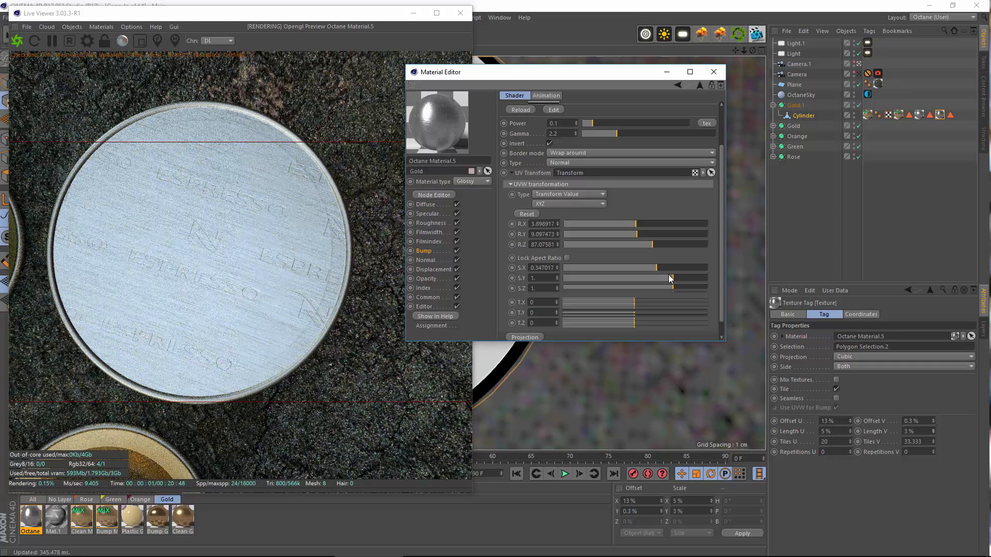
drag(670, 279, 651, 278)
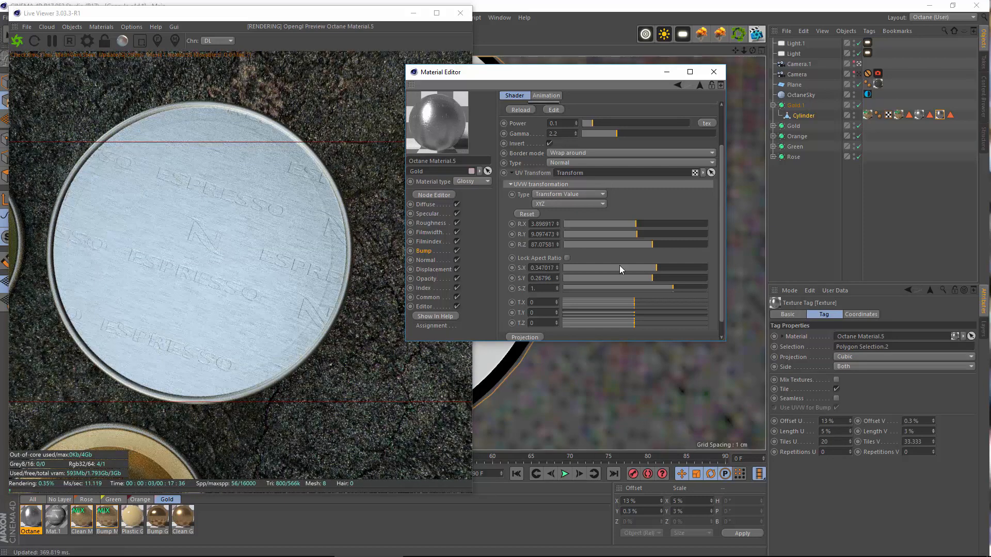
mouse_move(532, 546)
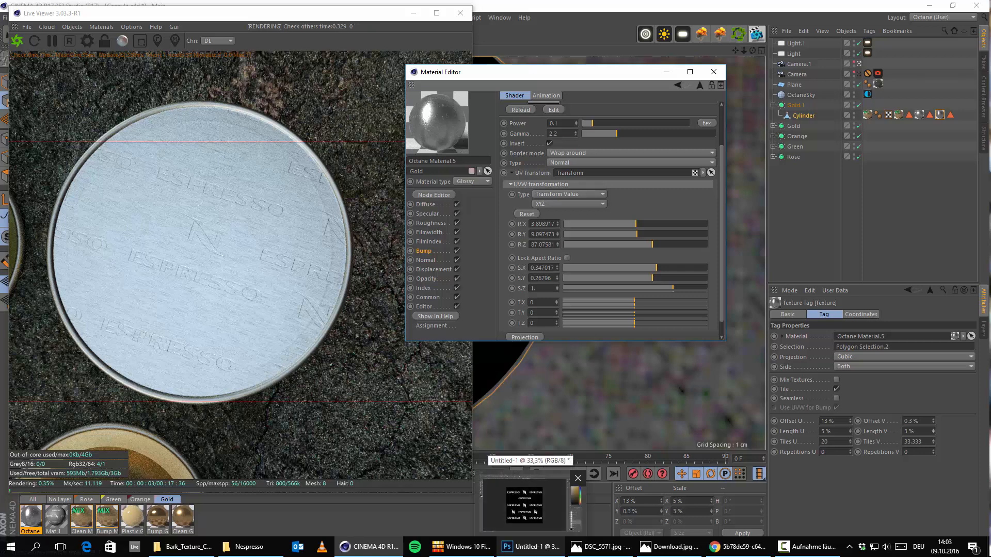
click(601, 547)
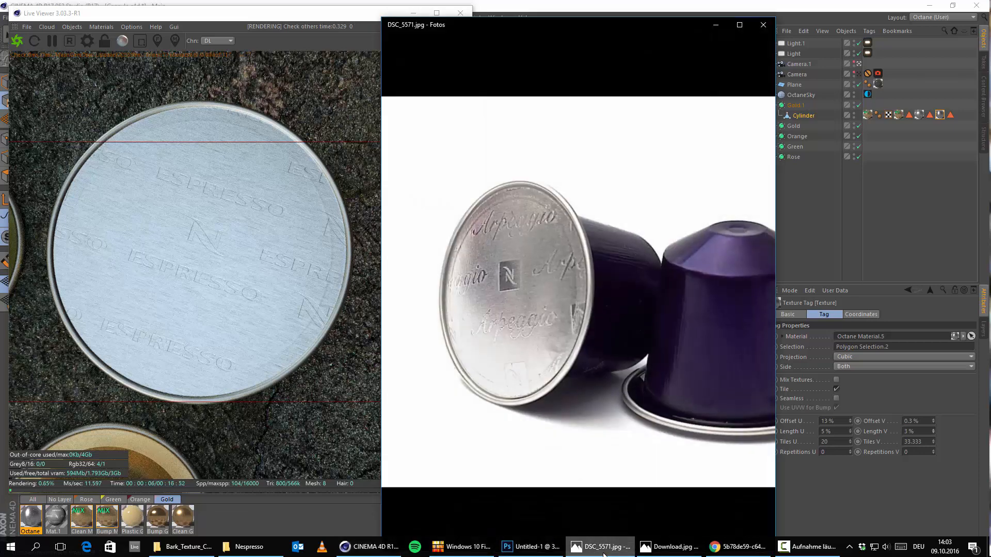
click(603, 550)
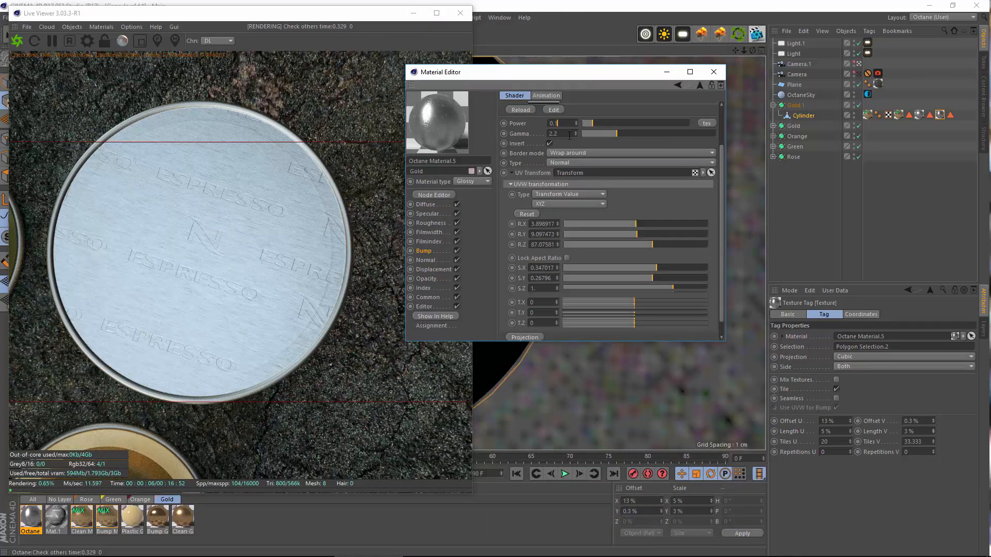
Turn off inversion for Capsule_Bump_2.tif and try bump powers of 0.05 and 0.5, ending at 0.5
key(BackSpace)
key(BackSpace)
key(Return)
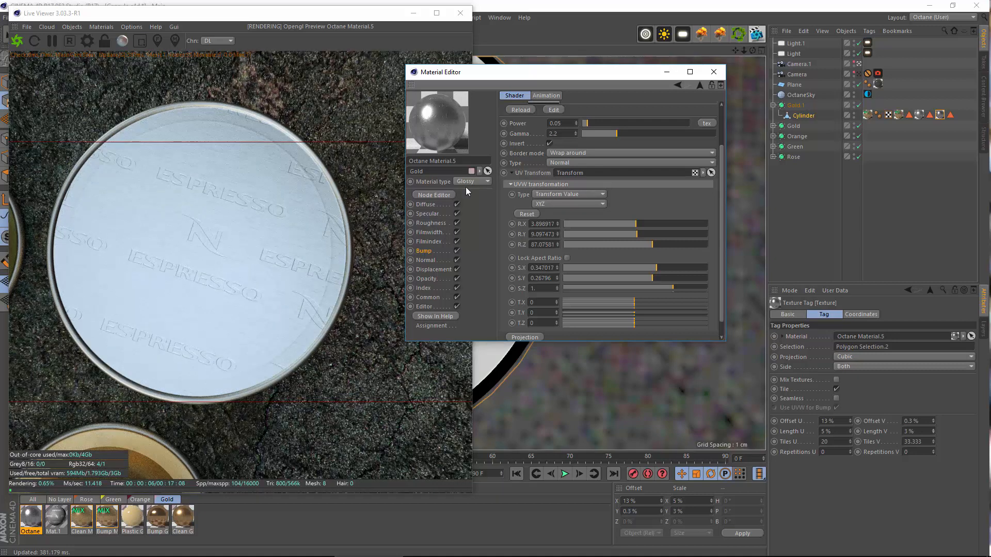
click(550, 139)
drag(567, 122, 555, 123)
text(5)
key(Return)
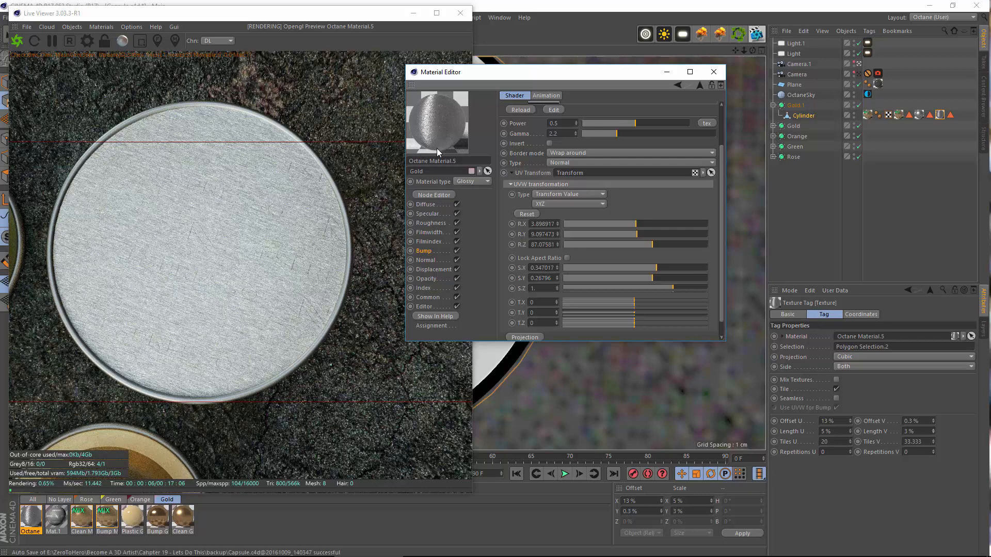
Set the bump image's scale to 0.8 in both X and Y
drag(537, 267, 621, 277)
text(8)
key(Return)
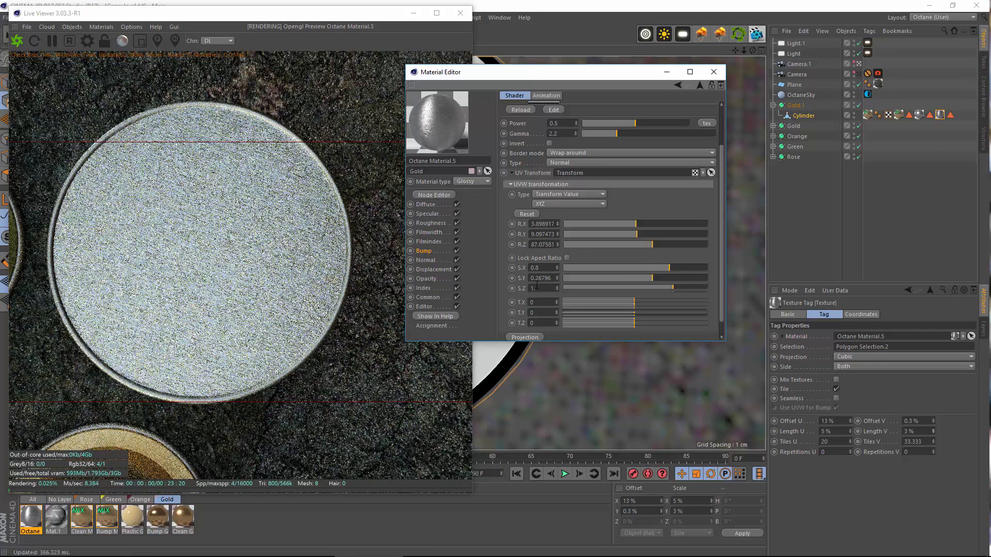
drag(536, 278, 658, 287)
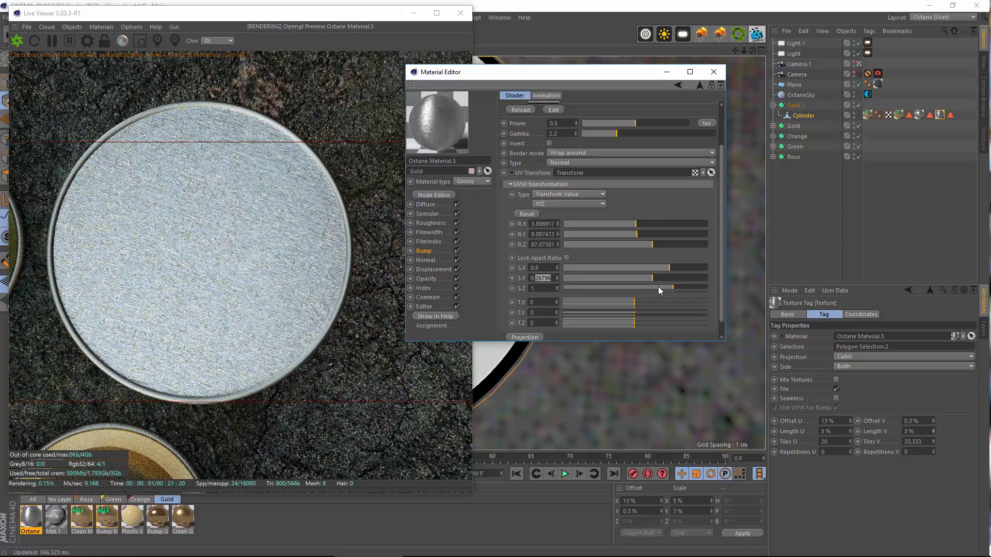
text(8)
key(Return)
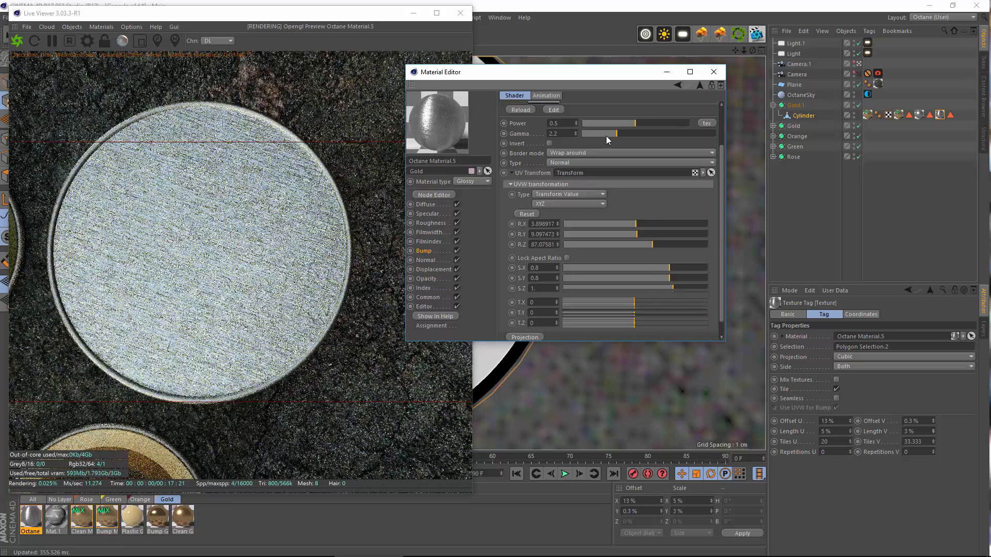
Reduce the Capsule_Bump_2.tif power to 0.05, and raise it to 0.09
key(BackSpace)
key(BackSpace)
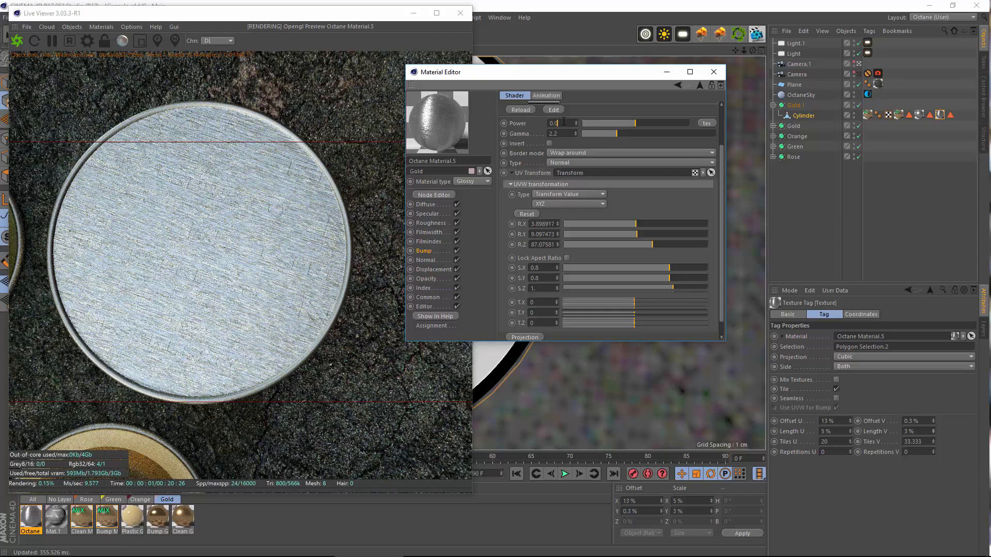
text(5)
key(Return)
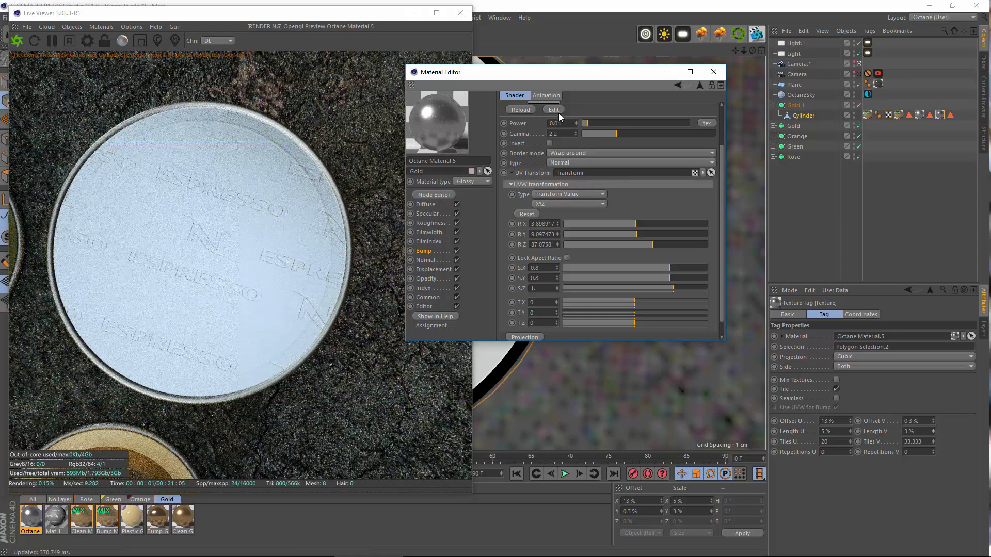
text(9)
key(Return)
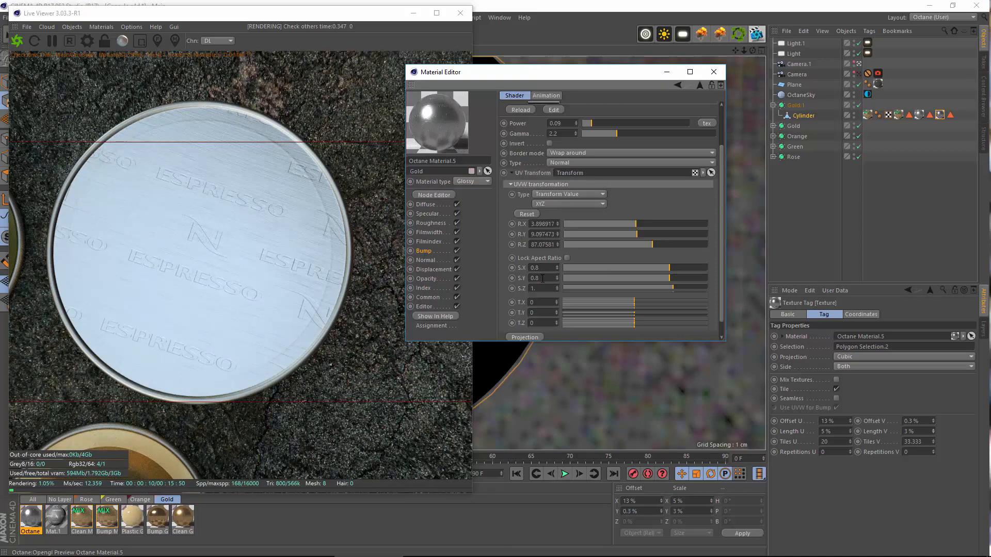
Set the bump image's scale to 0.4 in X and 0.2 in Y, and compare the lid with the DSC_5571.jpg photo
key(Return)
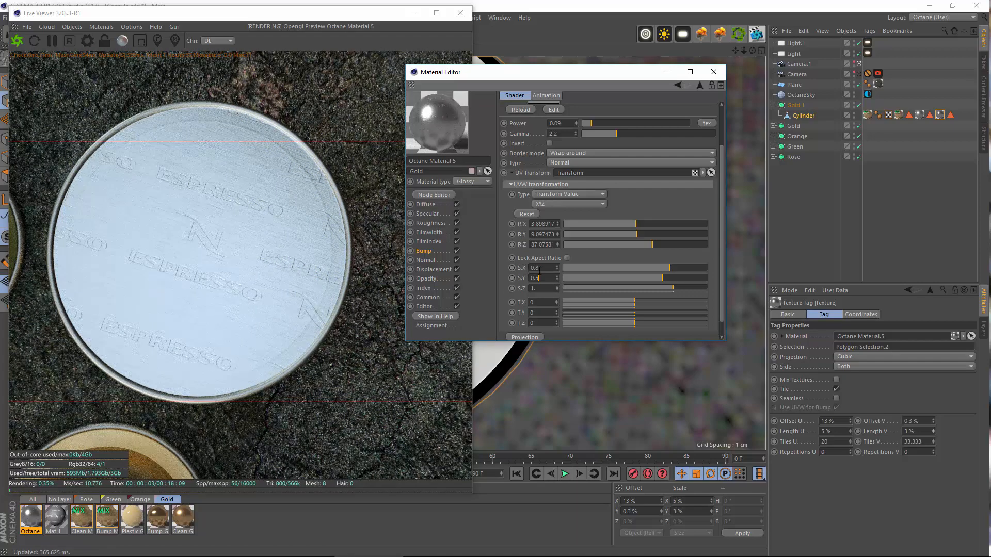
text(.2)
key(Return)
click(556, 264)
key(Return)
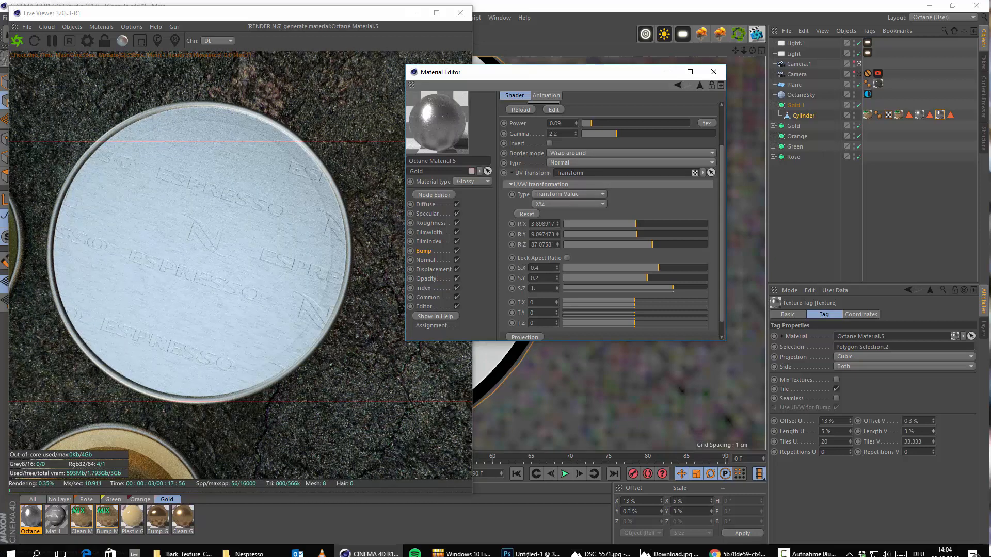
click(600, 547)
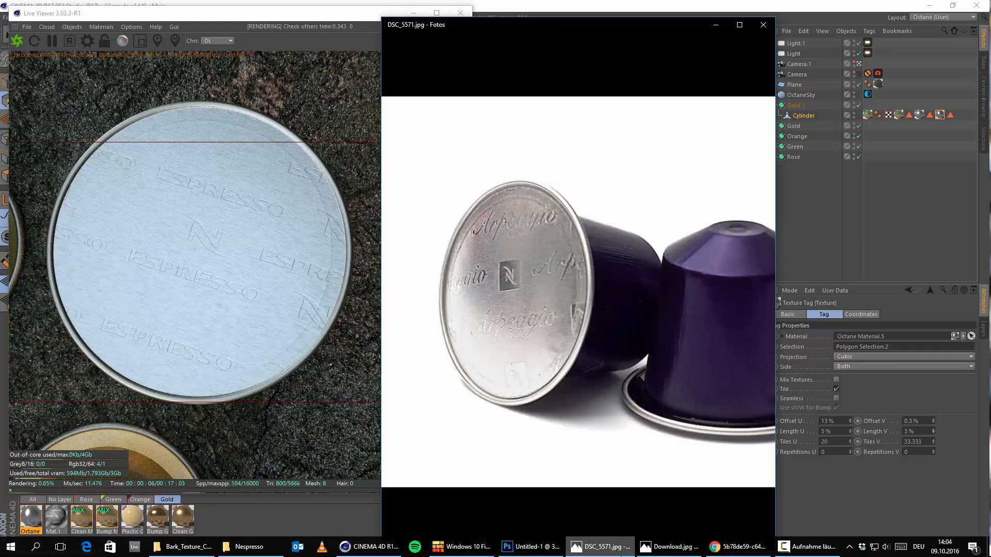
click(600, 547)
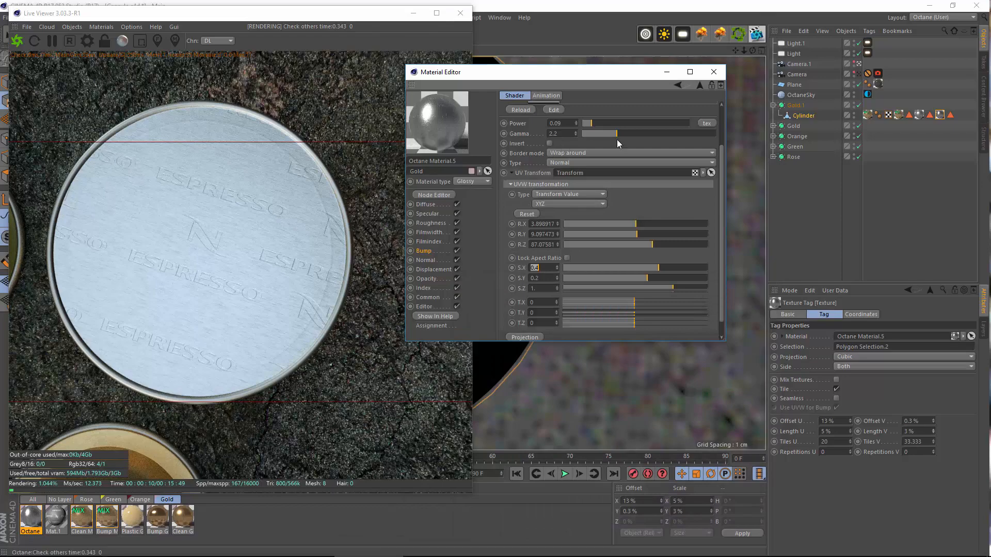
key(Return)
Lower the lid material's roughness to about 0.017
click(22, 526)
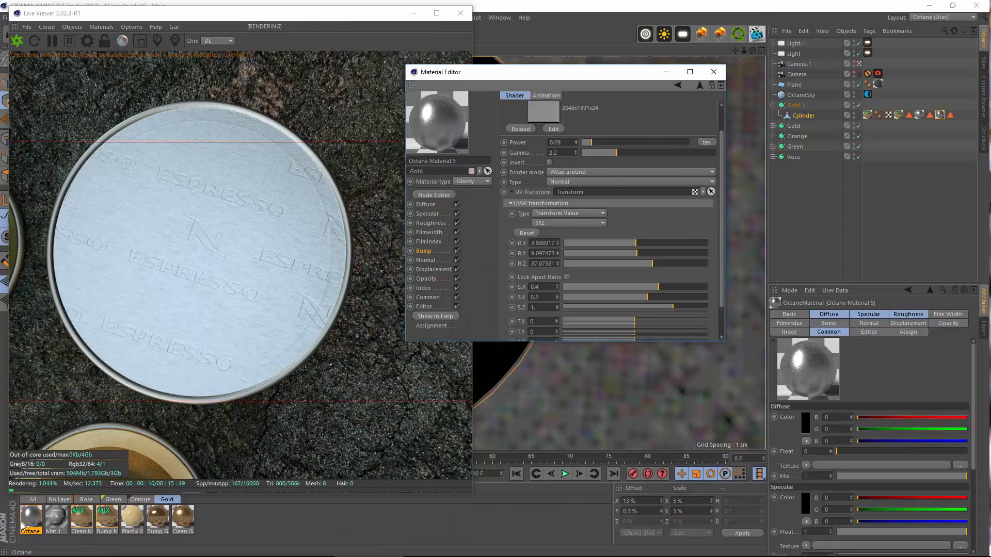
click(431, 223)
drag(595, 146, 569, 146)
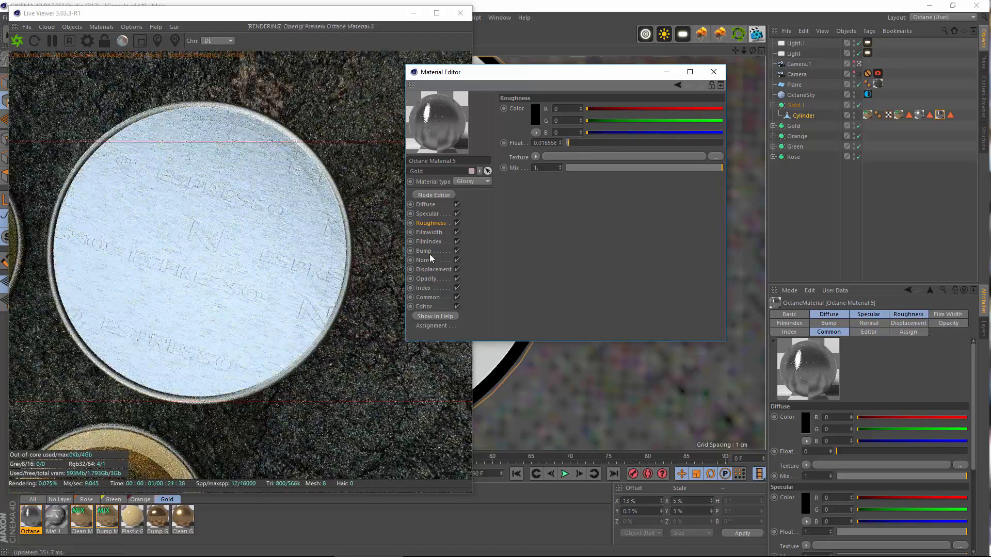
Set Capsule_Bump_2.tif in the bump mix to an X scale of 1 and a power of 0.05
click(428, 252)
click(615, 156)
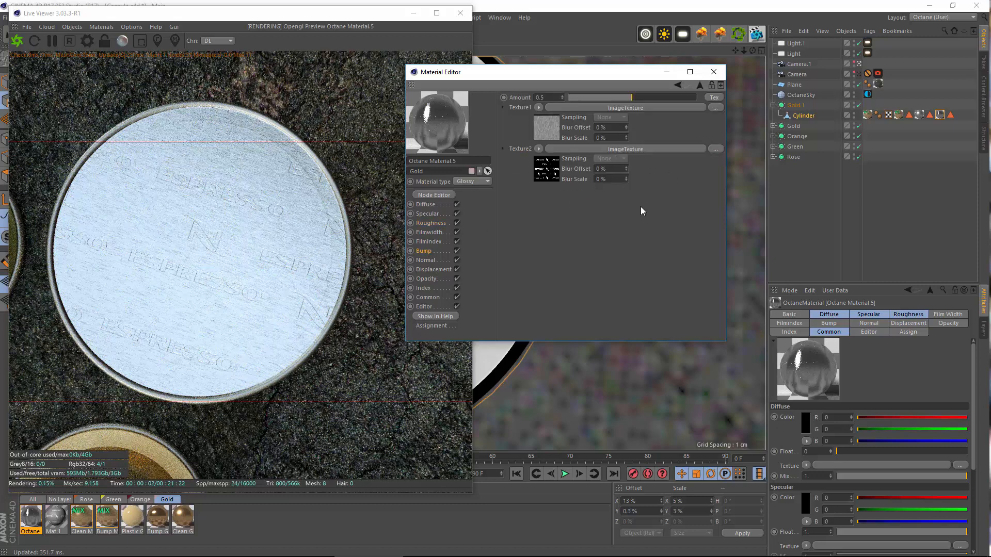
click(594, 105)
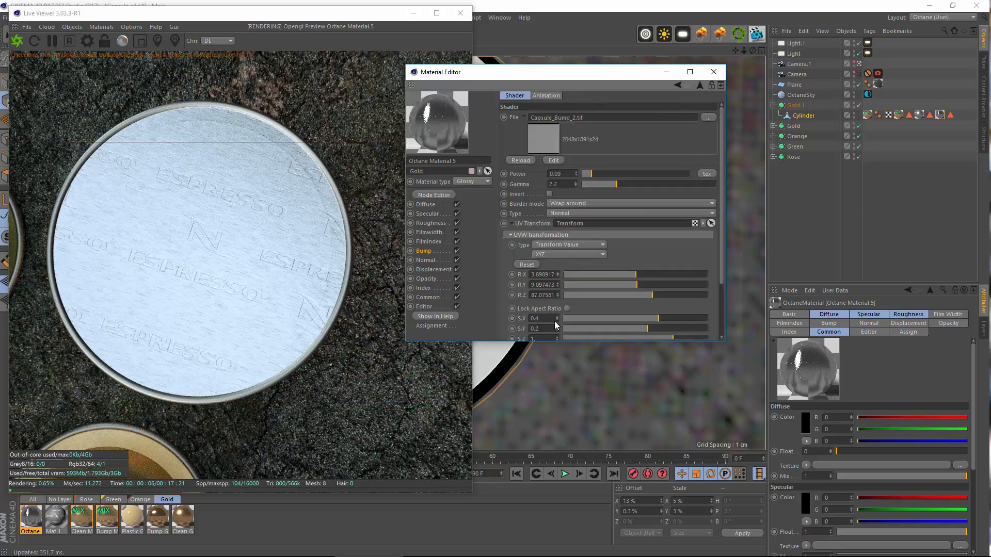
key(Tab)
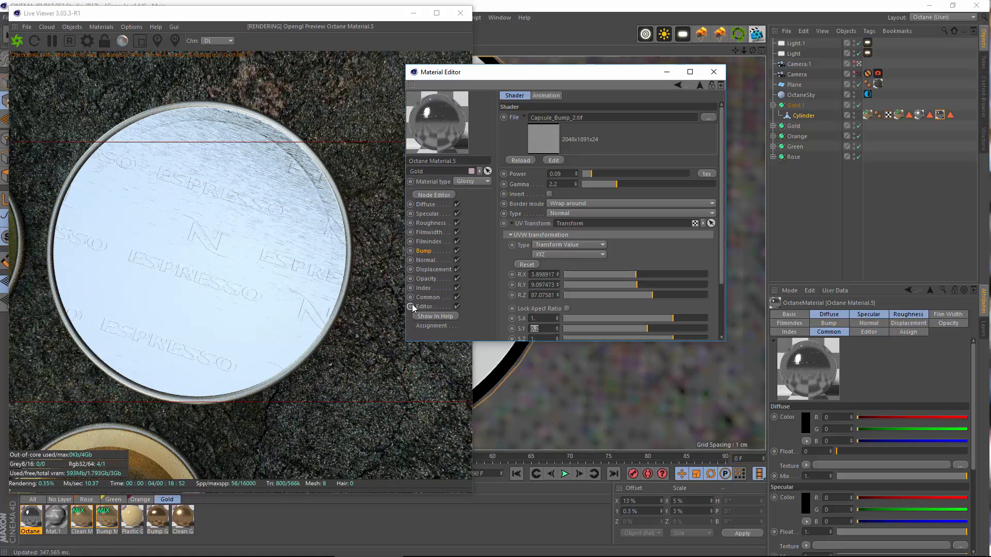
double_click(567, 173)
text(0)
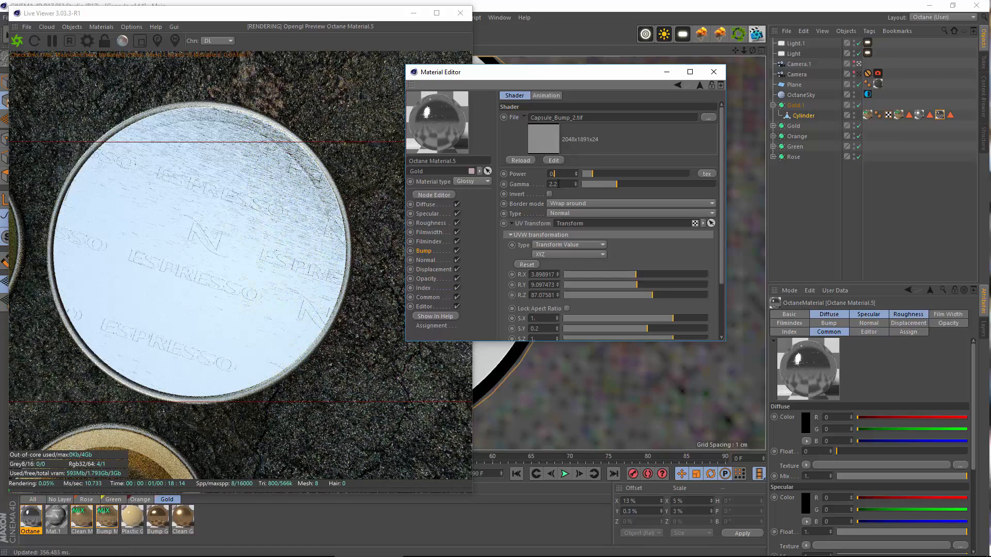
text(.05)
key(Return)
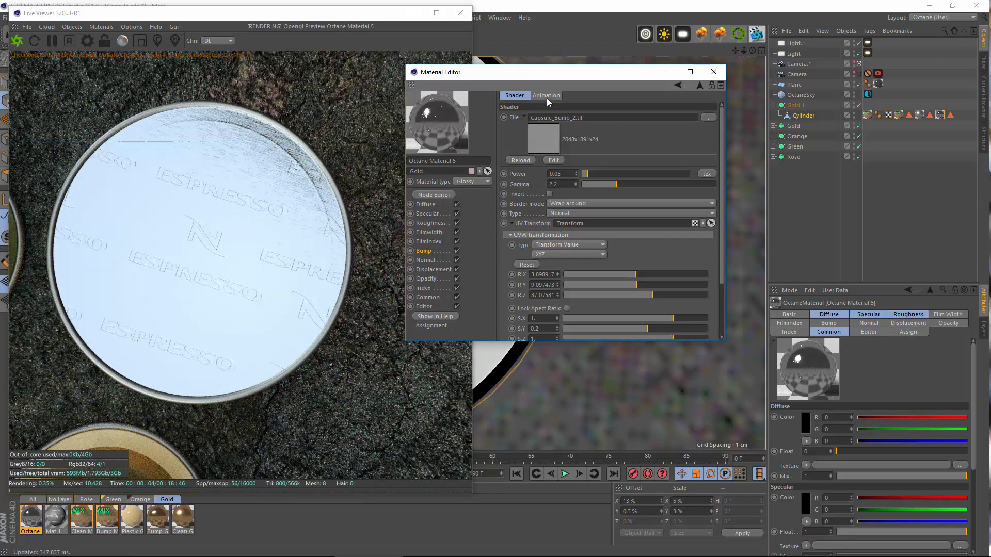
Raise the lid material's roughness to about 0.31 and close the material's settings
click(430, 224)
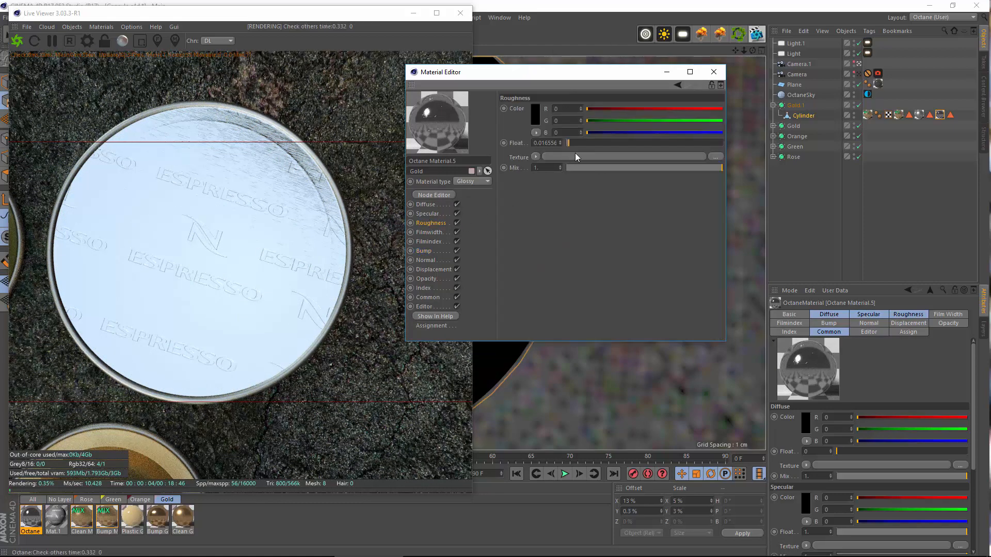
drag(587, 142, 614, 143)
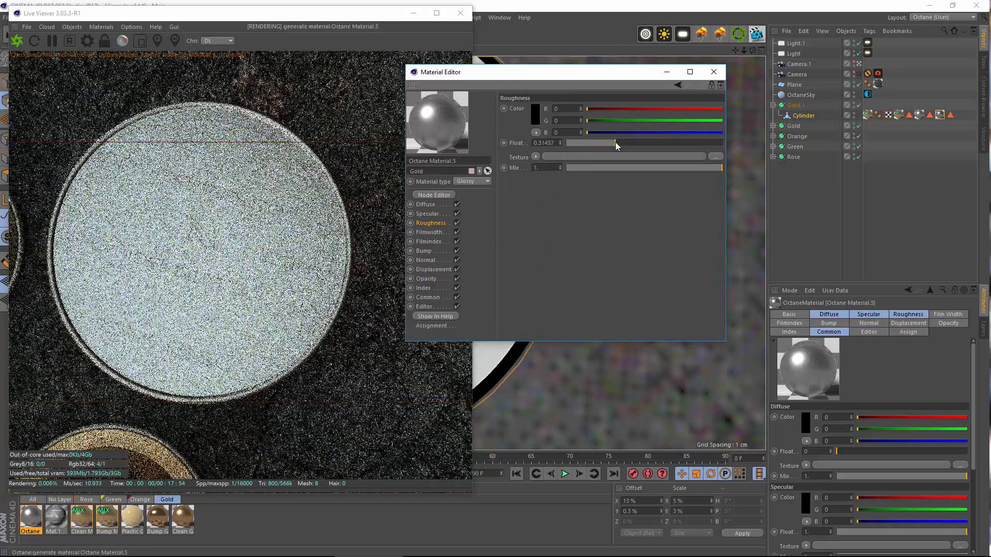
click(713, 72)
Switch the scene to the main Camera so that the live render frames all the capsules
drag(327, 17, 619, 36)
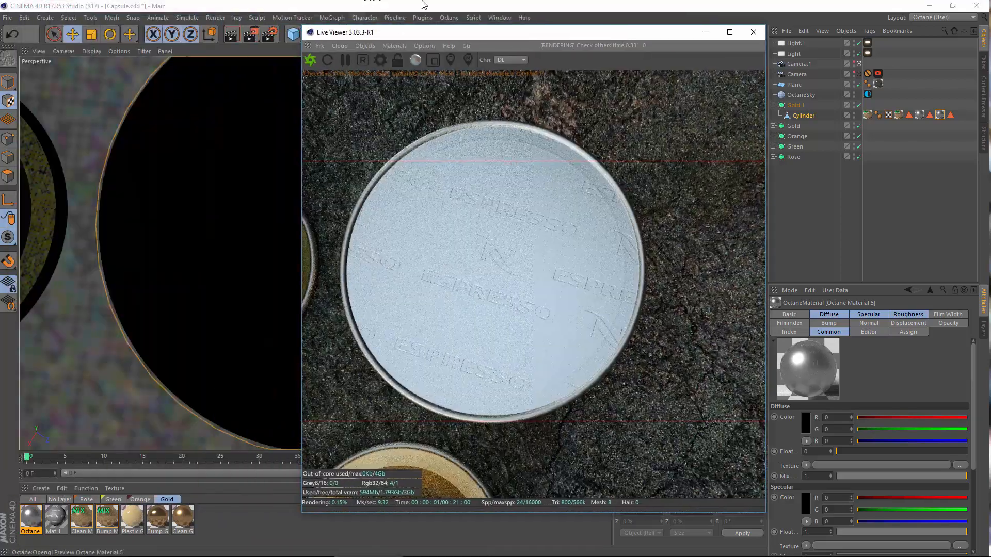
click(858, 74)
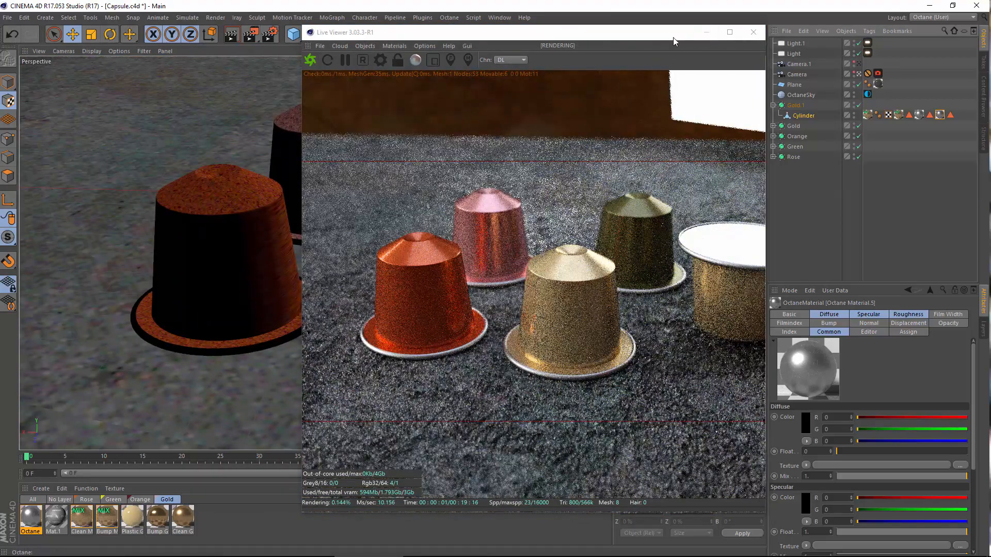
drag(381, 39, 103, 56)
key(r)
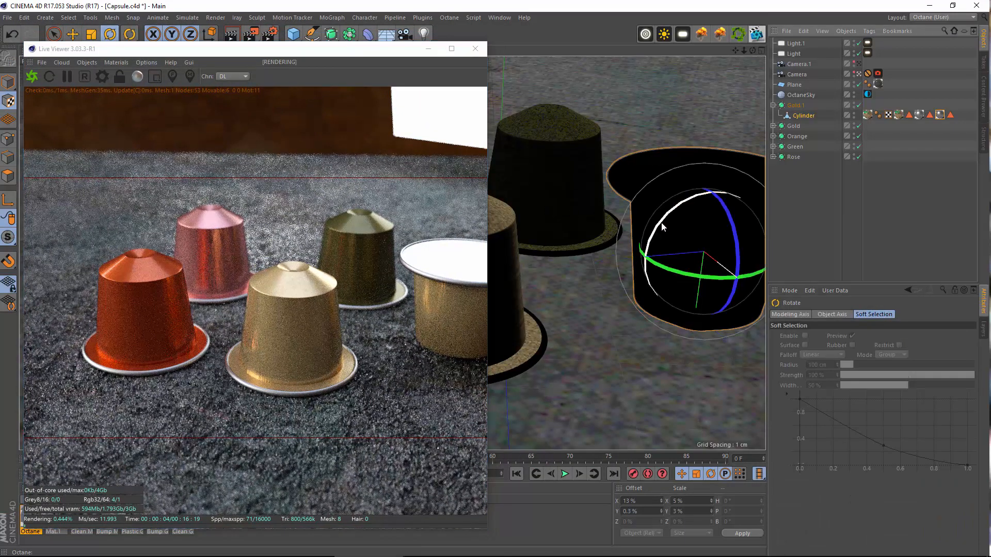
drag(633, 239, 627, 249)
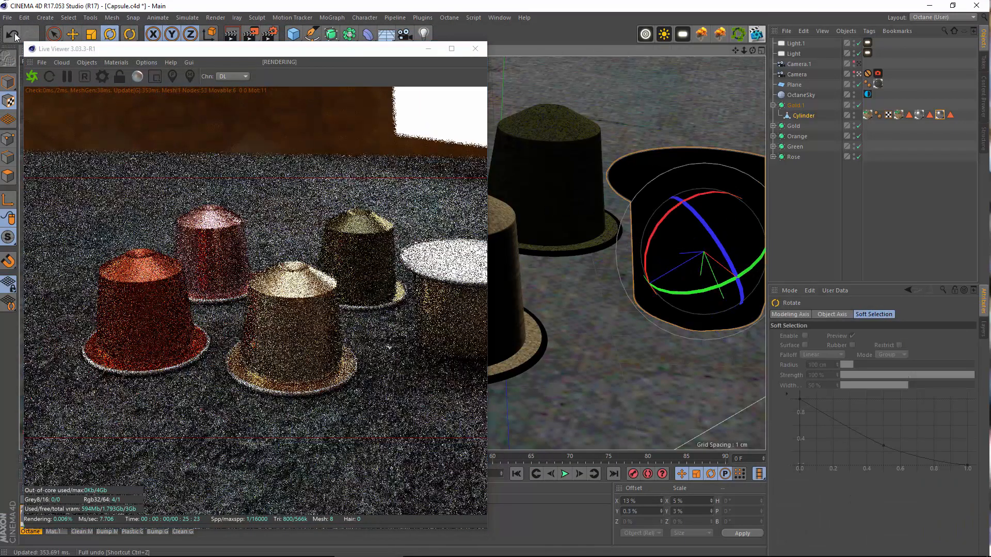
key(ctrl+z)
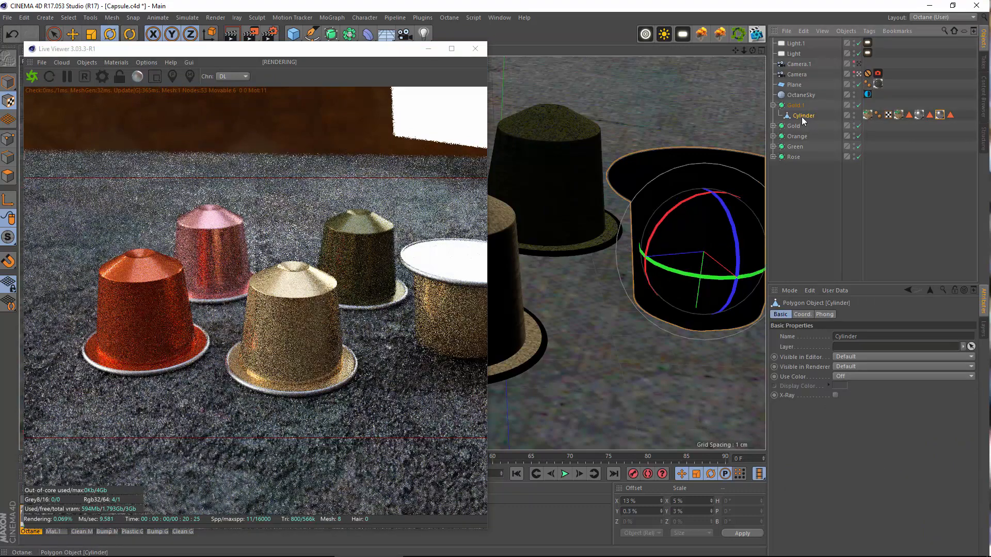
Tip the whole Gold.1 capsule over by rotating its pitch to 100° in Model mode
click(795, 105)
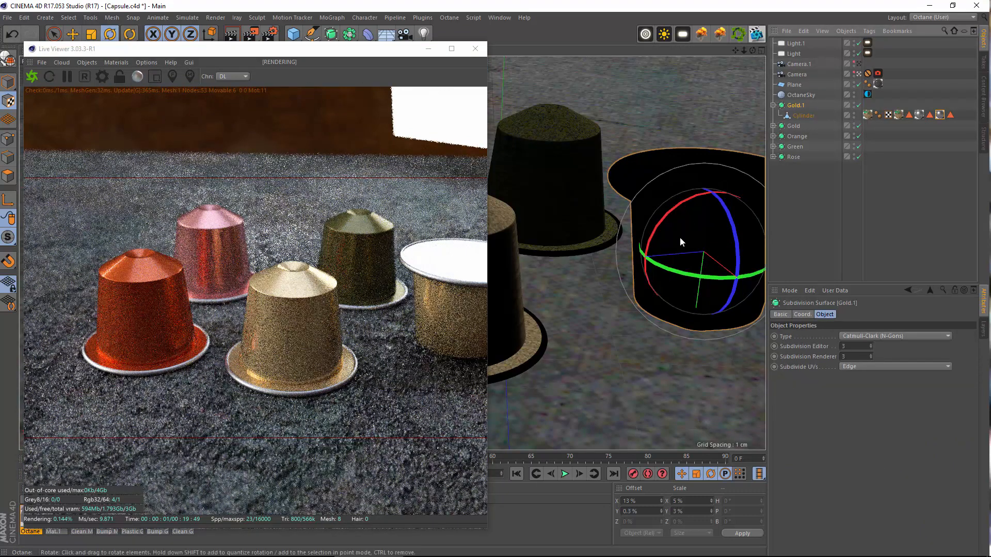
drag(659, 225, 617, 278)
click(11, 34)
click(8, 82)
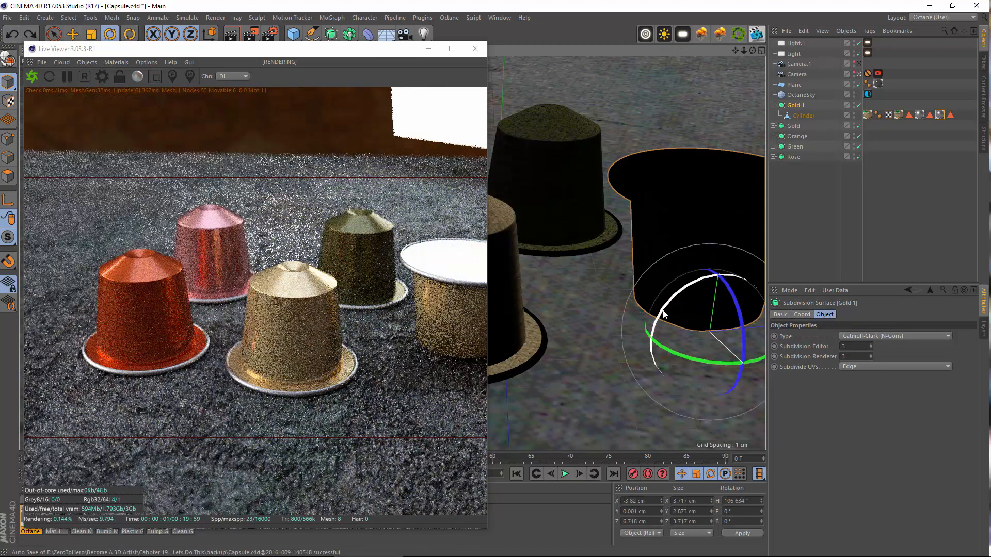
drag(663, 312, 666, 413)
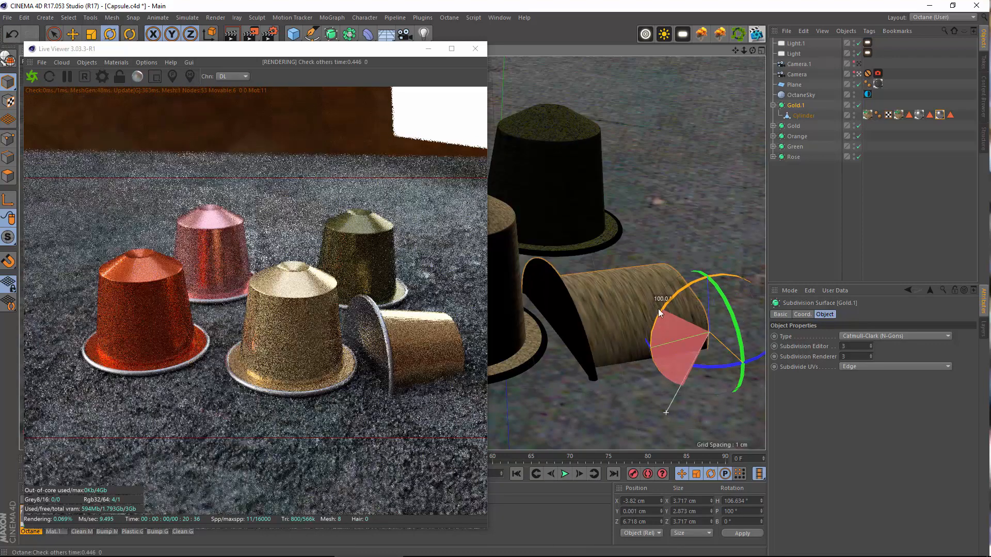
Raise the tipped Gold.1 capsule to about Y 2.25 cm, reduce its pitch to about 87.8°, and close the Live Viewer
click(73, 35)
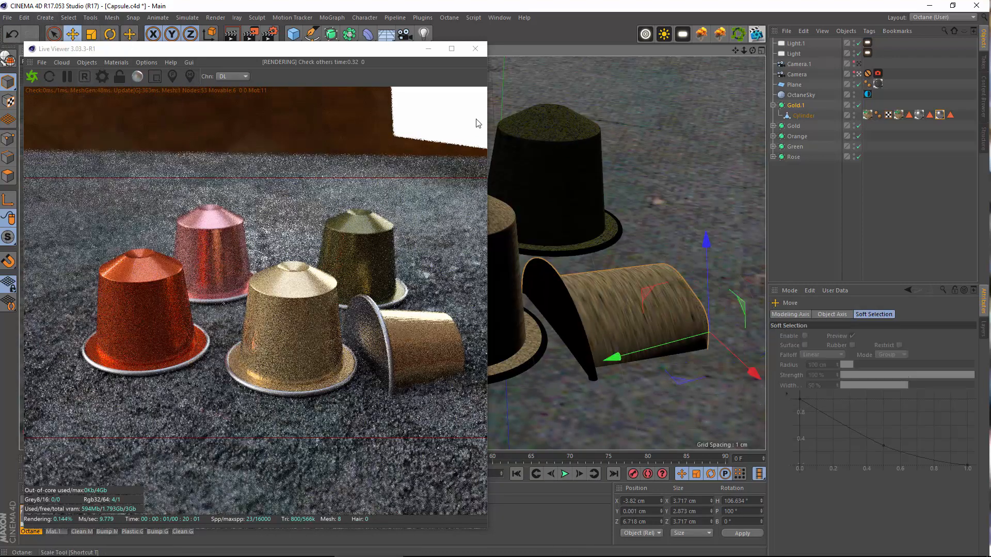
drag(704, 244, 708, 168)
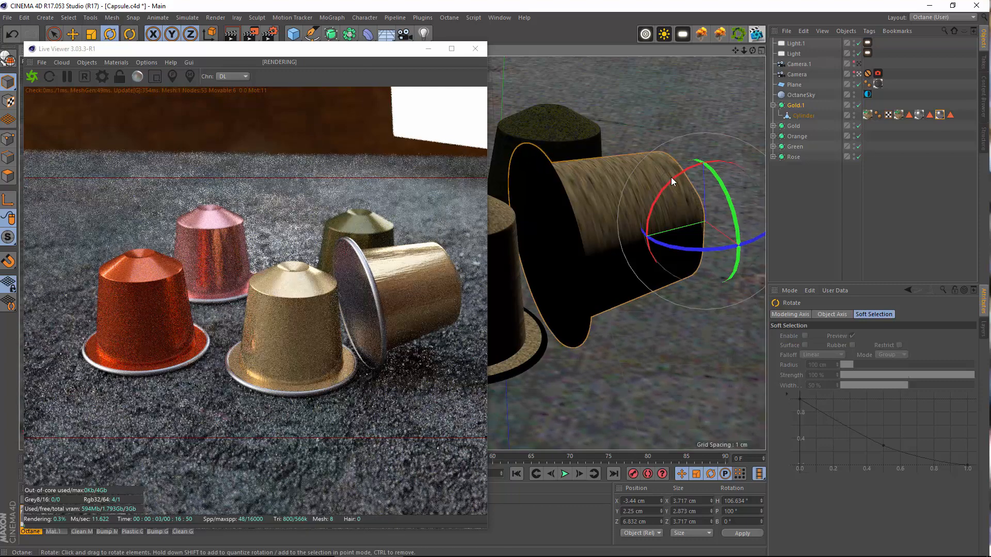
drag(680, 178, 688, 180)
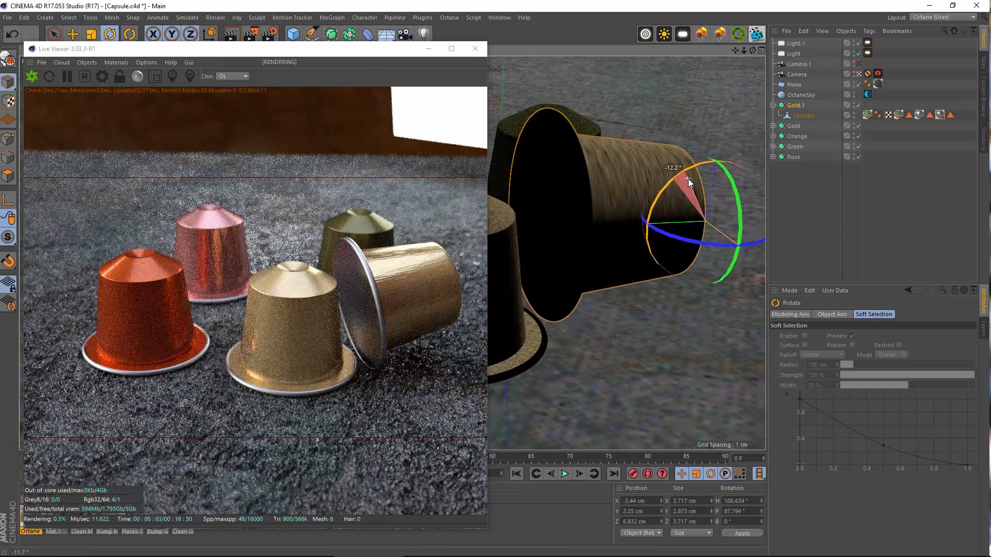
key(e)
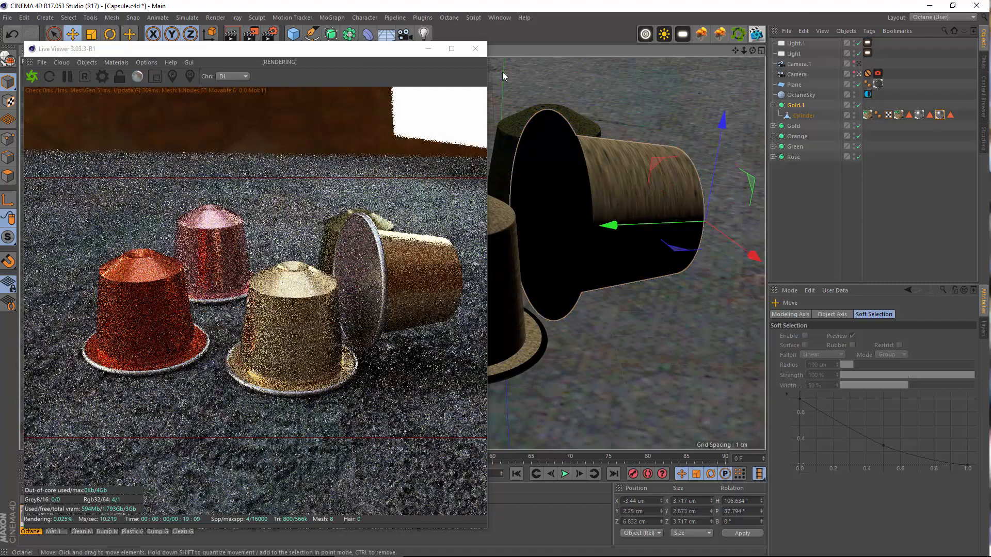
click(476, 49)
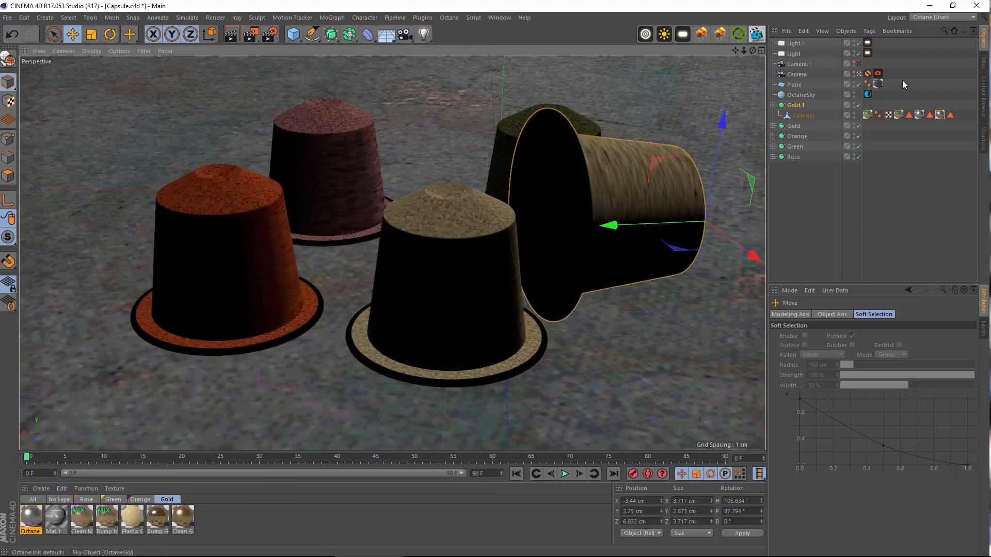
Leave the Camera view and move the tipped capsule clear of the upright ones, to about X -4.68, Y 1.38, Z 6.46 cm
click(859, 75)
alt+drag(413, 186, 411, 127)
alt+middle_drag(274, 164, 279, 118)
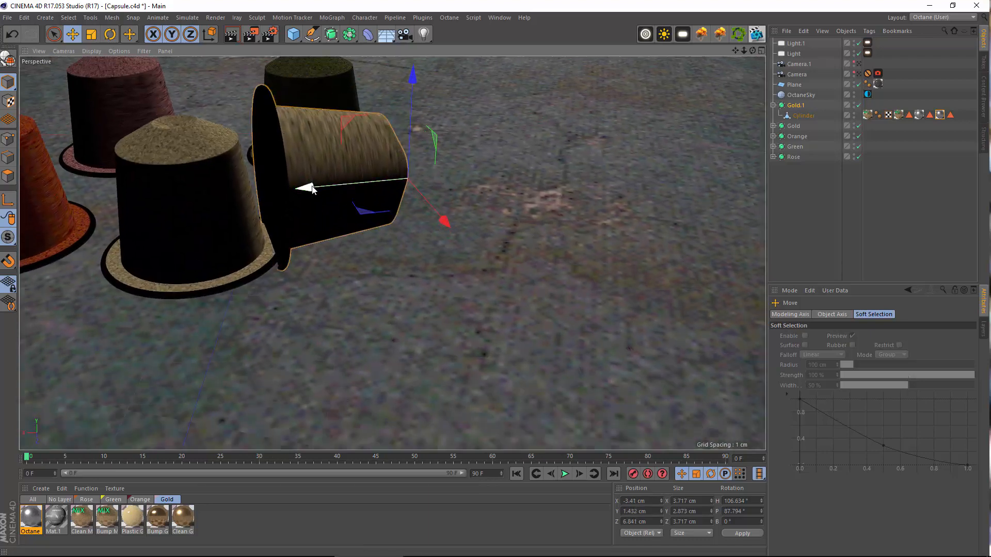
drag(308, 189, 374, 186)
Working from just below the floor plane, tilt the capsule to a pitch of about 75.3° and lower it to about Y 1.04 cm
alt+right_drag(422, 233, 396, 262)
alt+drag(395, 261, 388, 191)
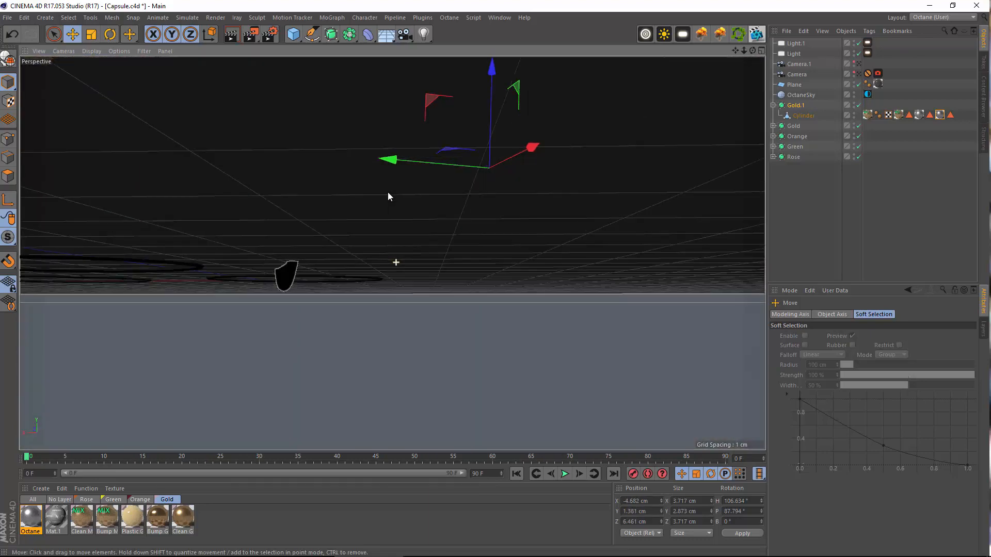
click(110, 34)
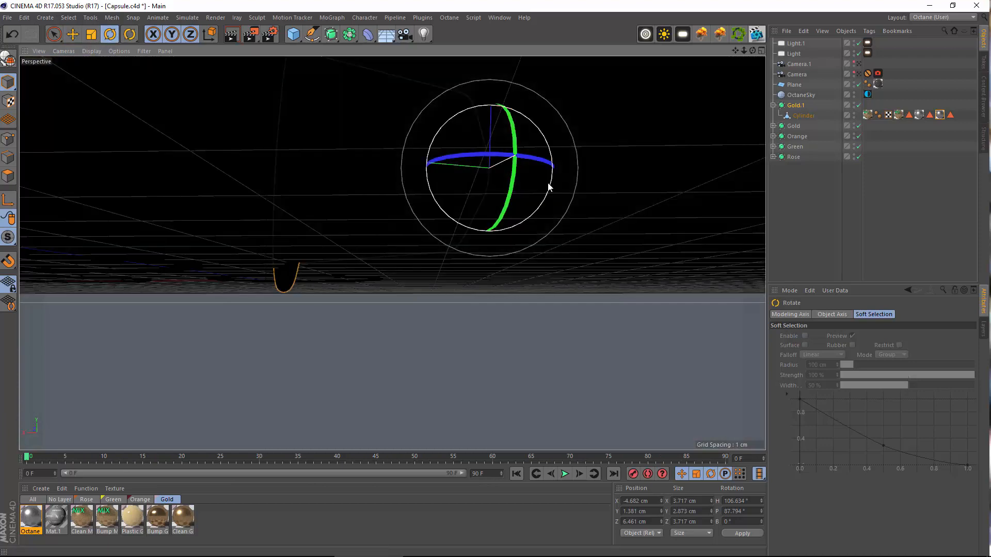
drag(550, 182, 521, 184)
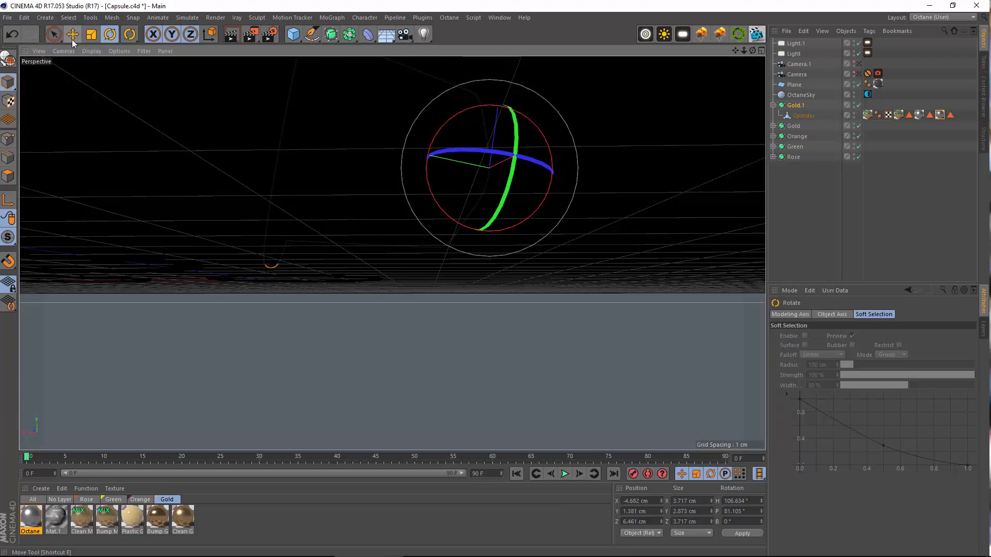
click(72, 34)
key(r)
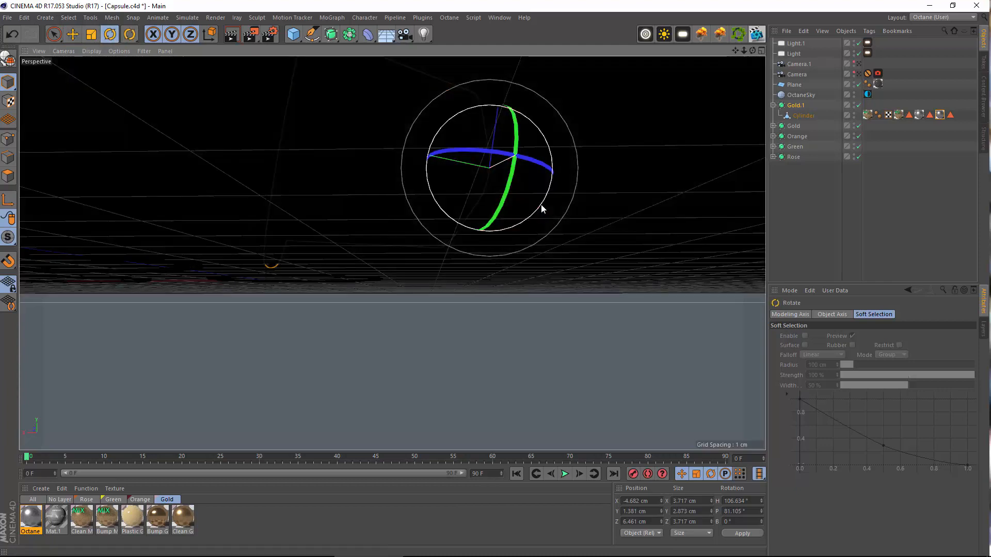
drag(541, 209, 535, 208)
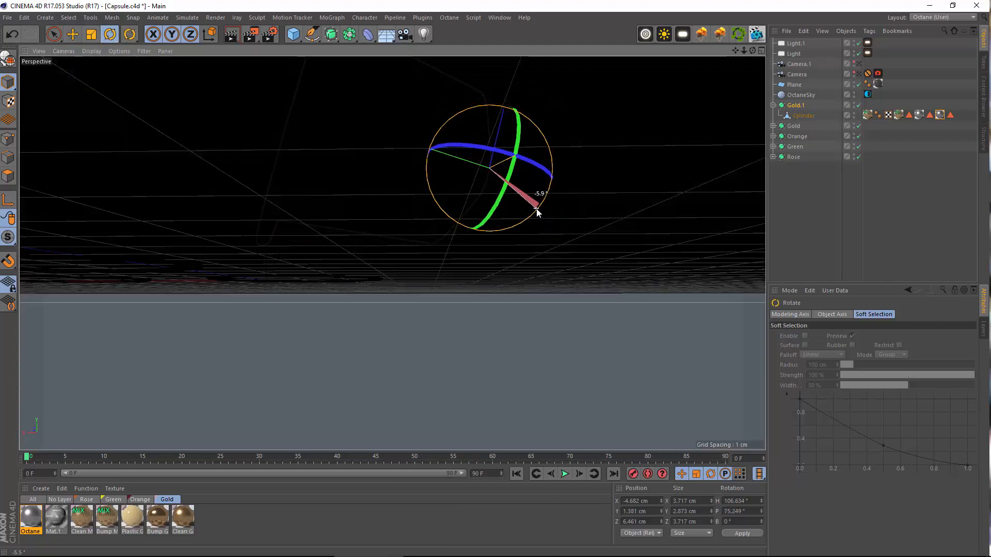
key(e)
drag(503, 118, 491, 138)
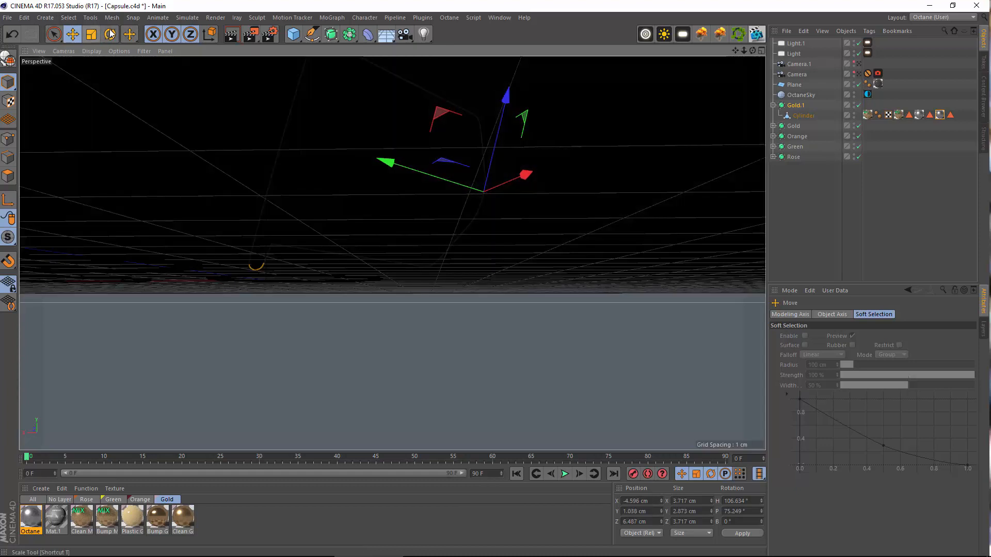
Adjust the capsule's contact with the floor using a pitch of about 68.7° and a height of about Y 1.05 cm
click(110, 34)
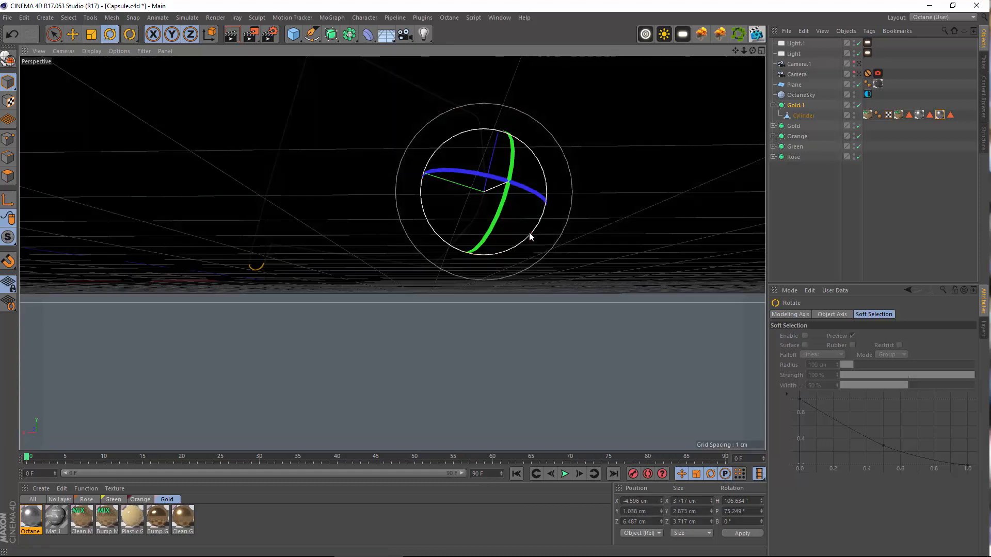
drag(528, 232, 507, 239)
key(e)
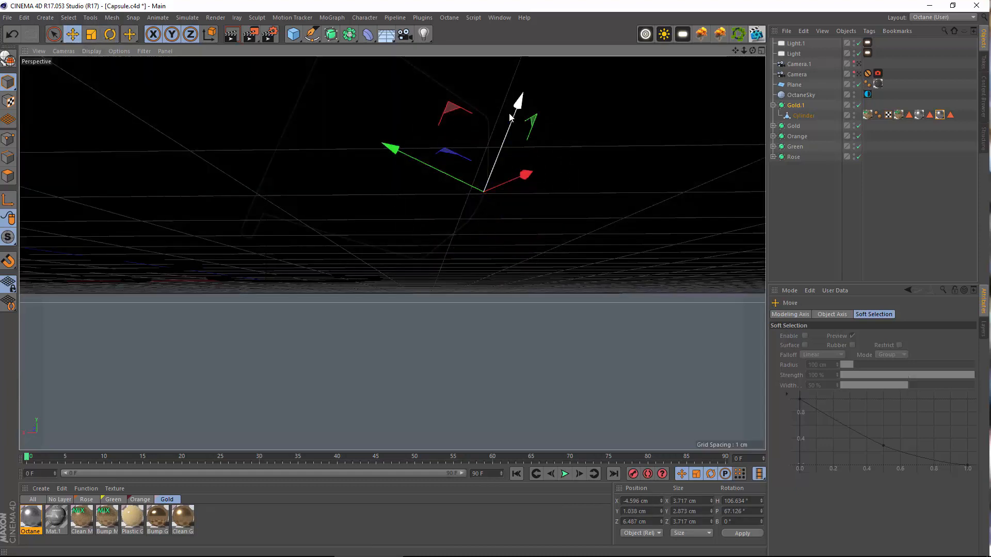
mouse_move(510, 114)
mouse_down()
mouse_move(507, 135)
mouse_move(513, 125)
mouse_up()
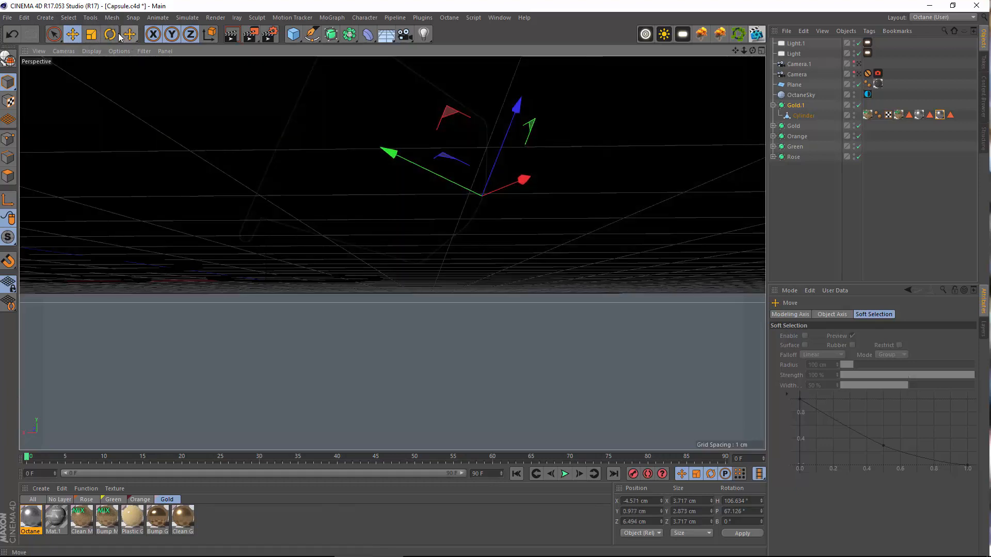
click(110, 36)
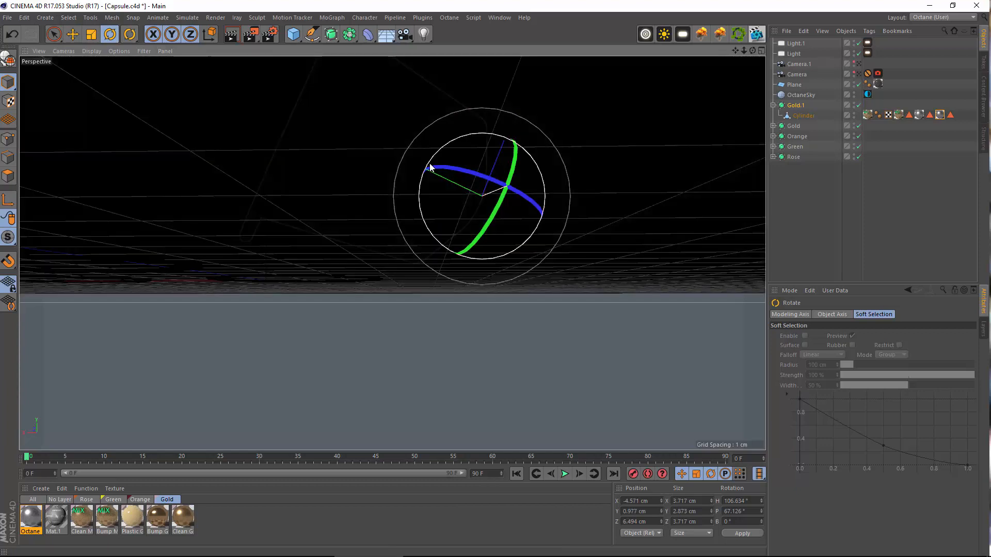
drag(429, 163, 432, 159)
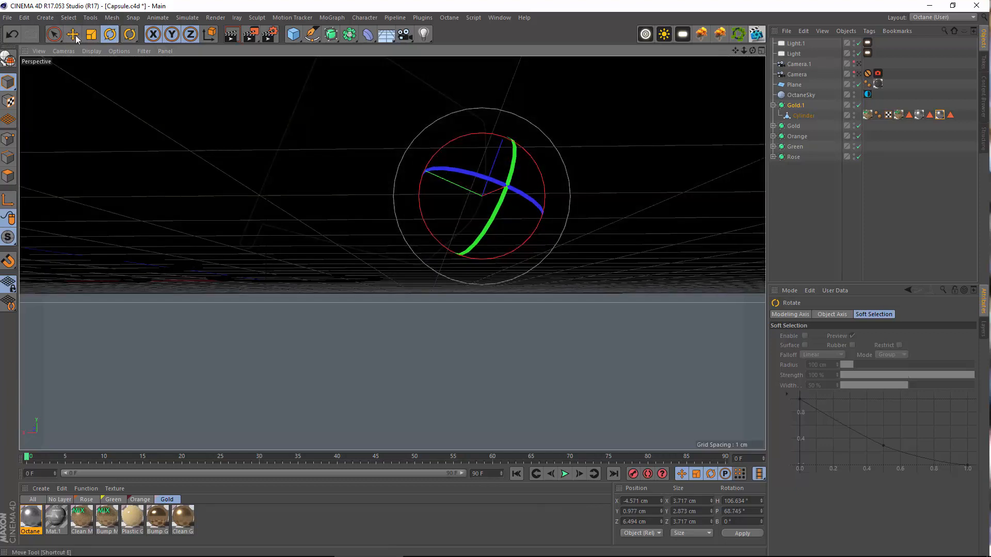
click(73, 34)
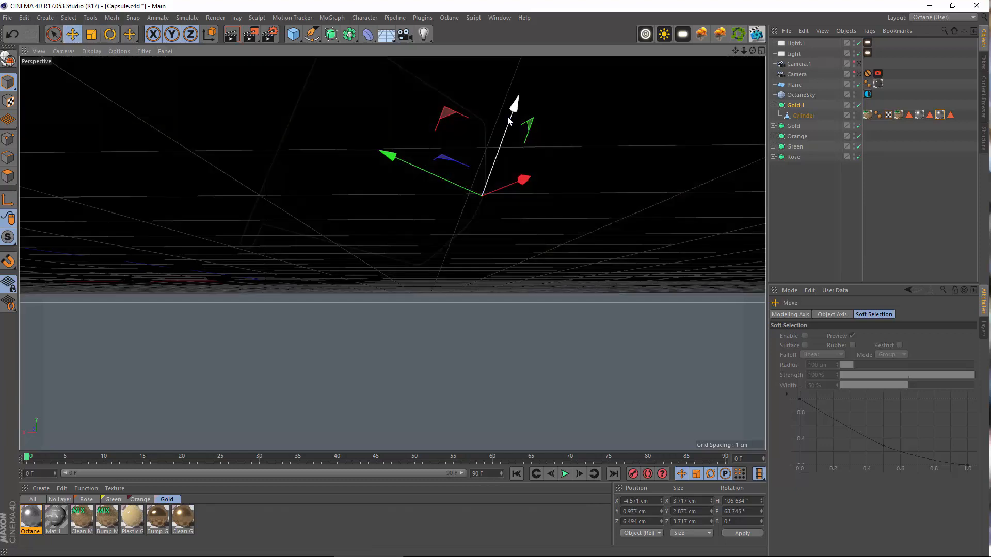
drag(507, 119, 513, 113)
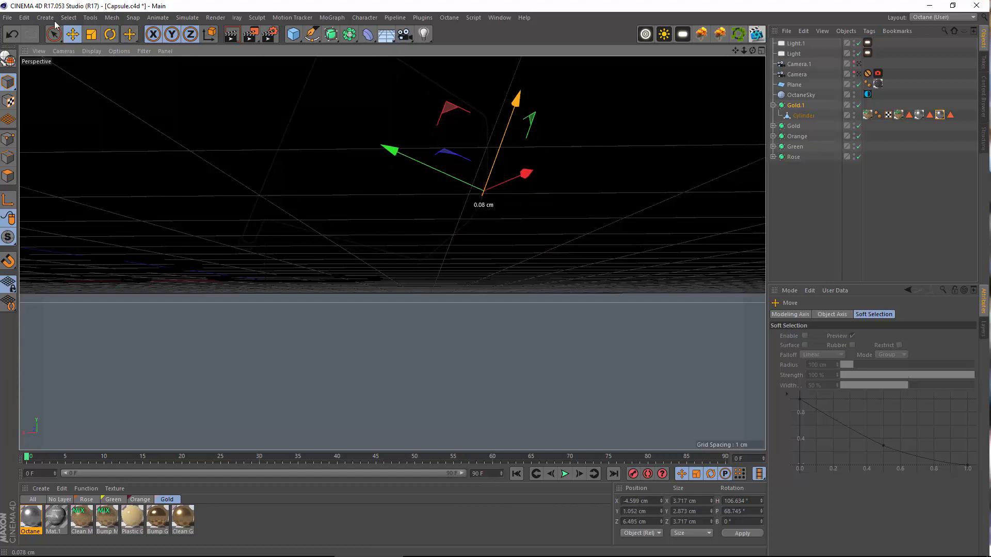
Fine-tune the capsule's resting pose to a pitch of about 73.3° and a height of about Y 1.02 cm
click(110, 34)
drag(440, 148, 435, 150)
key(e)
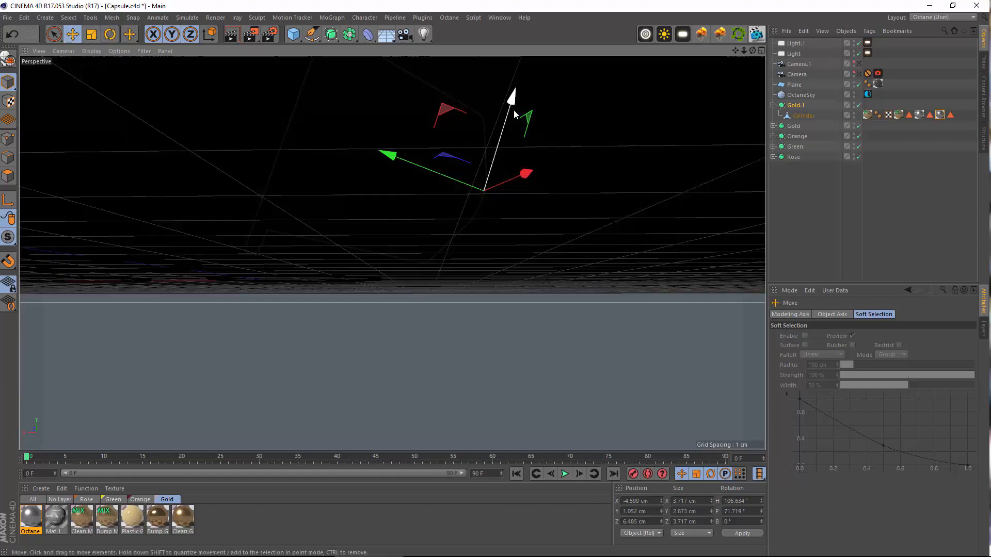
mouse_move(511, 110)
mouse_down()
mouse_move(508, 119)
mouse_move(510, 110)
mouse_up()
click(115, 35)
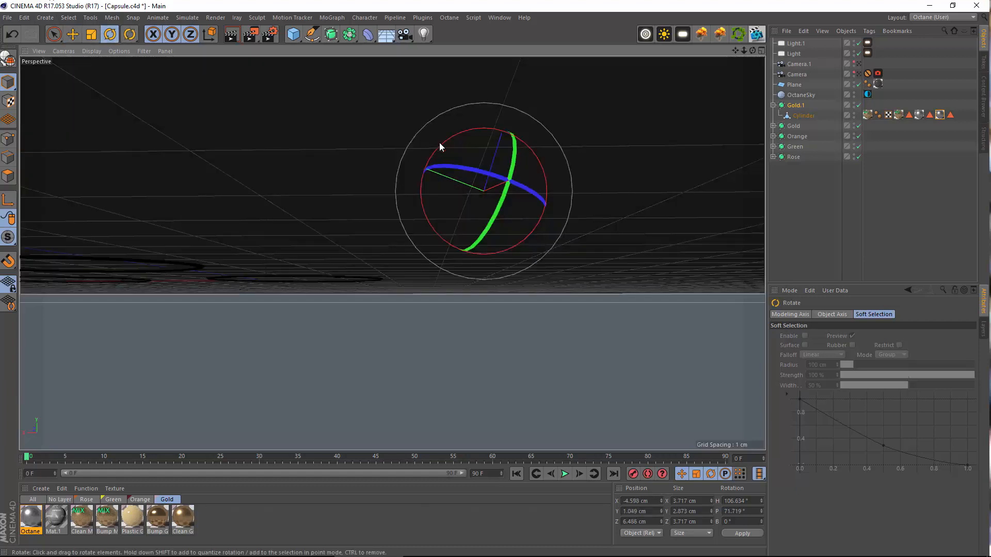
drag(445, 144, 395, 140)
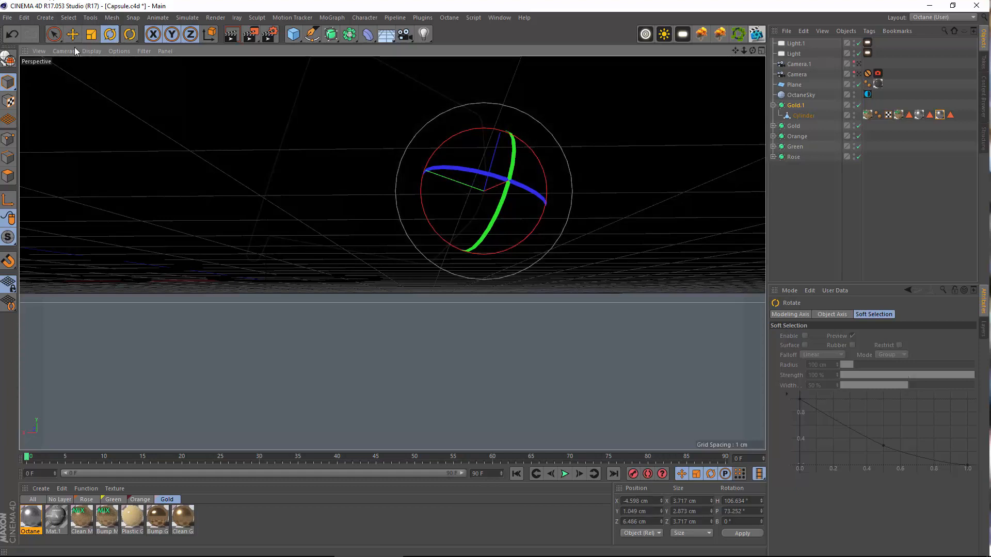
click(73, 34)
drag(500, 126, 503, 133)
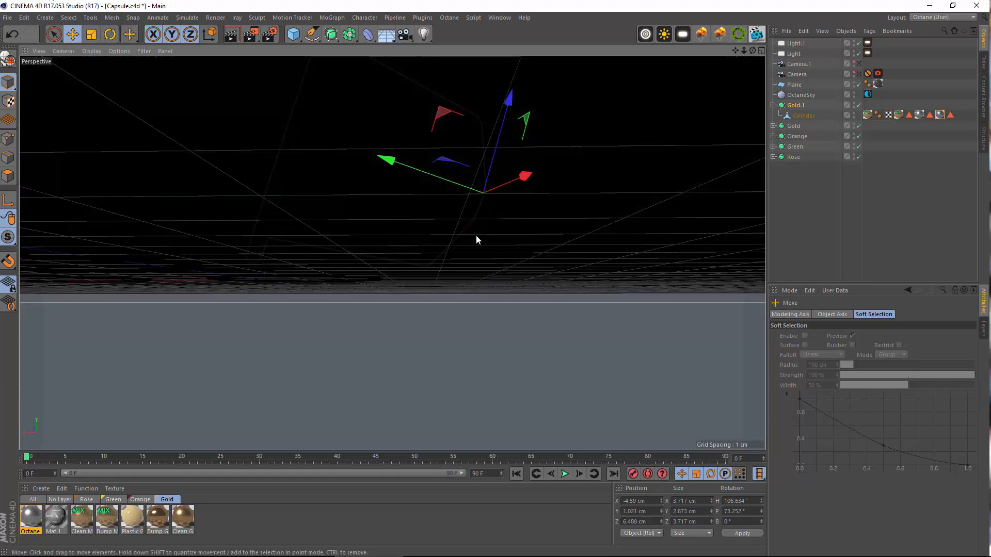
Return to the Camera view and rotate the tipped capsule to a bank of about 28.4° so its lid faces the camera
alt+middle_drag(422, 324, 526, 407)
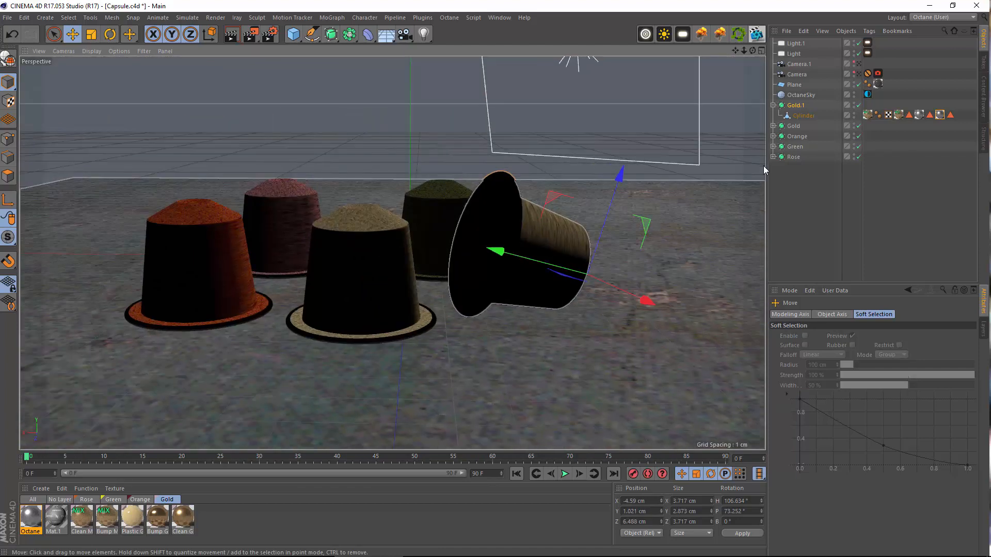
click(859, 74)
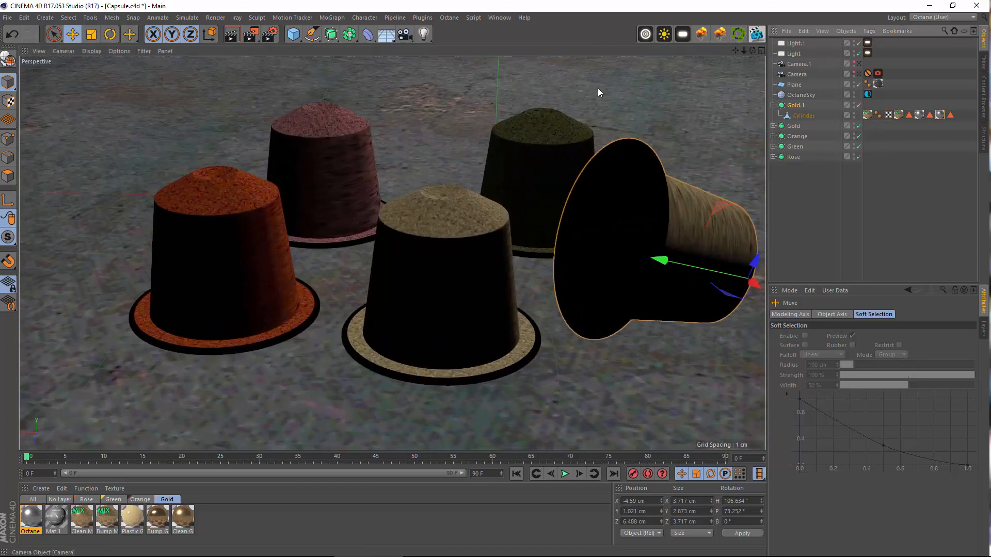
click(110, 34)
drag(734, 298, 748, 280)
click(72, 35)
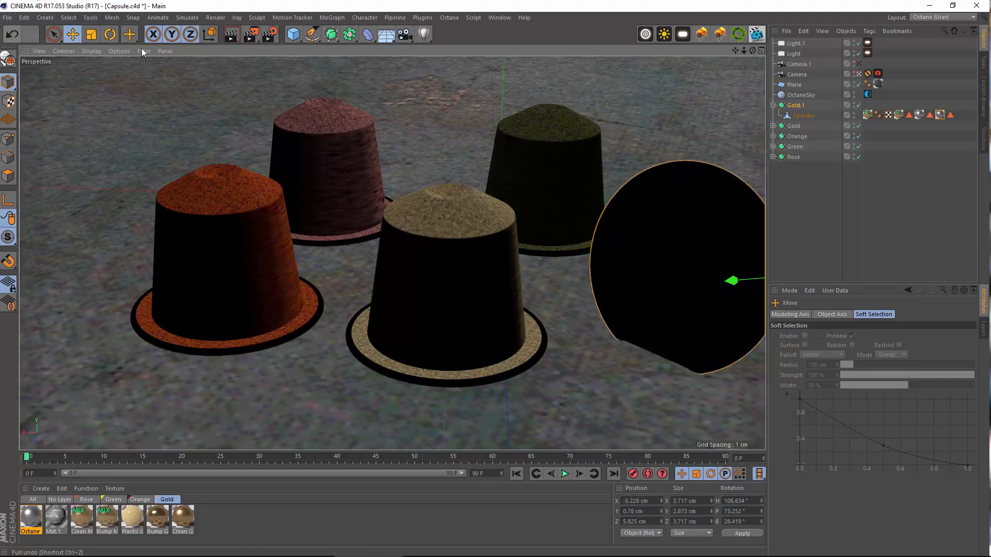
click(13, 35)
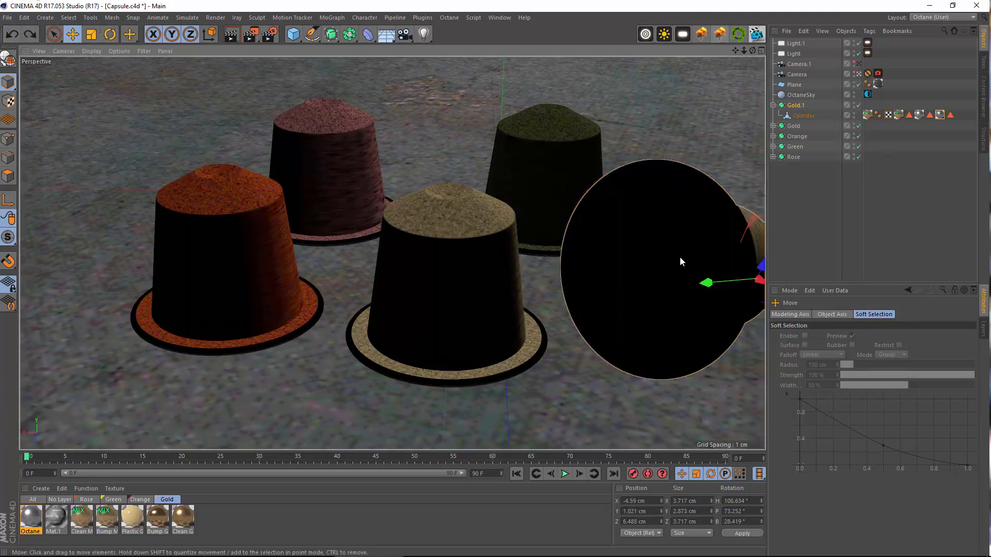
Reopen the Octane Live Viewer and start a live render of the rearranged capsules
click(758, 37)
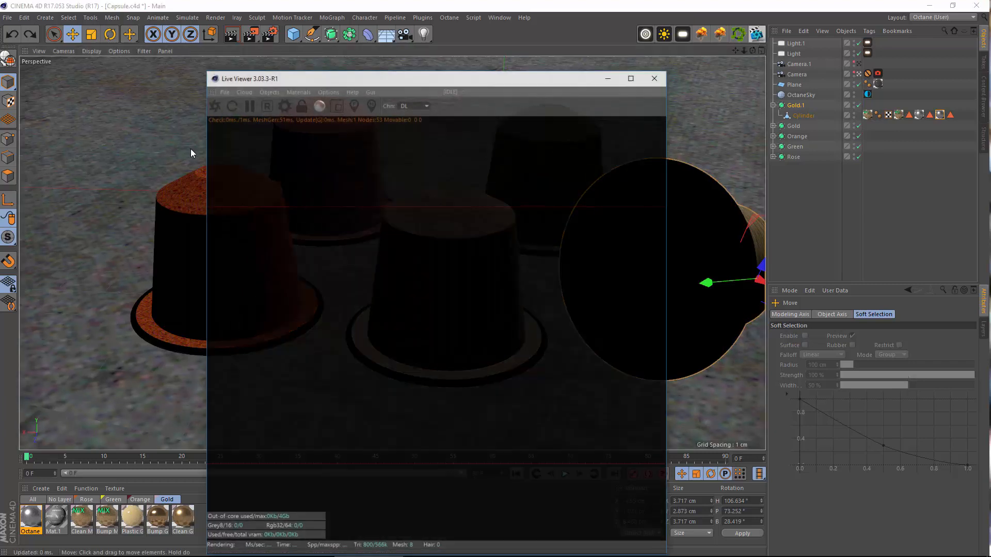
click(230, 105)
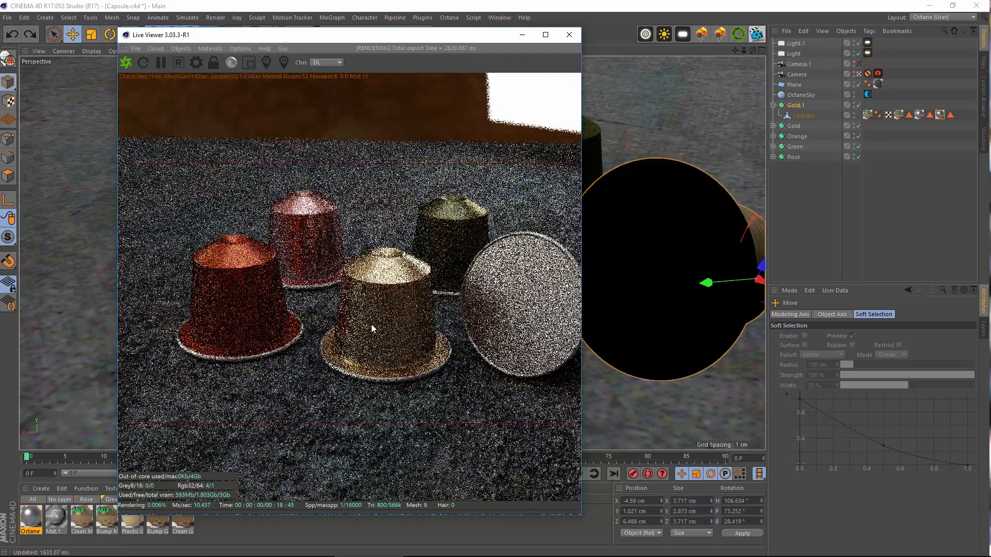
Set the lid material's Index to 8 and save the project
drag(459, 39, 385, 17)
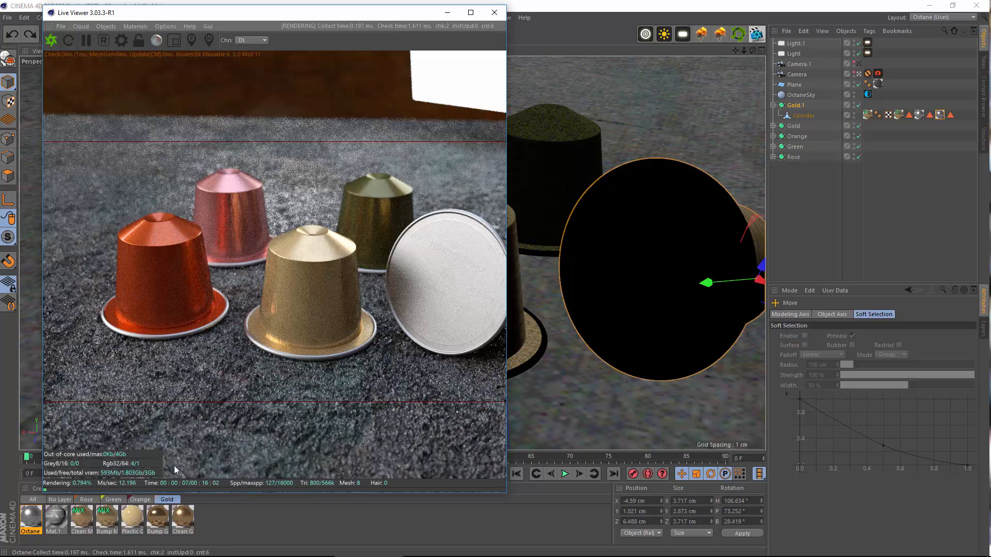
click(20, 521)
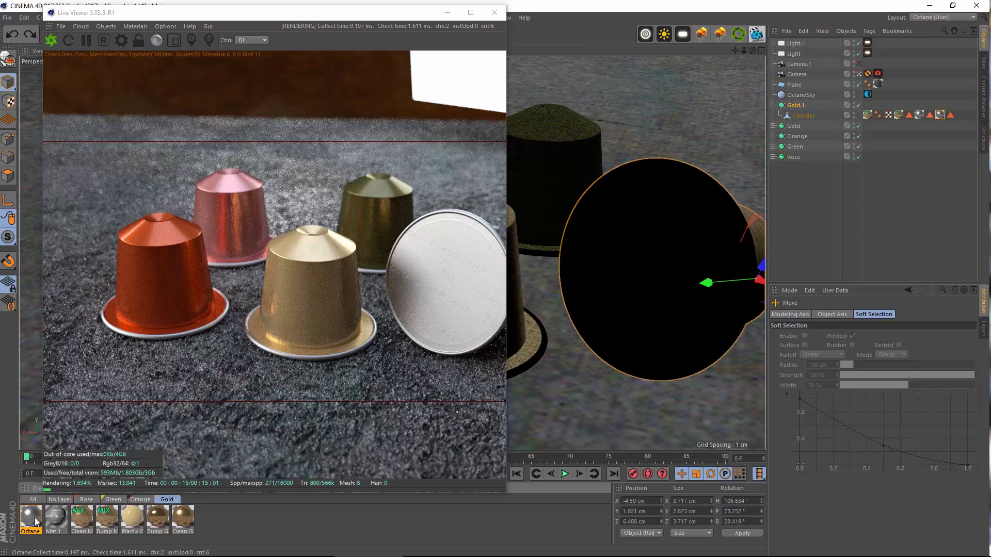
double_click(36, 522)
drag(341, 74, 813, 252)
click(643, 464)
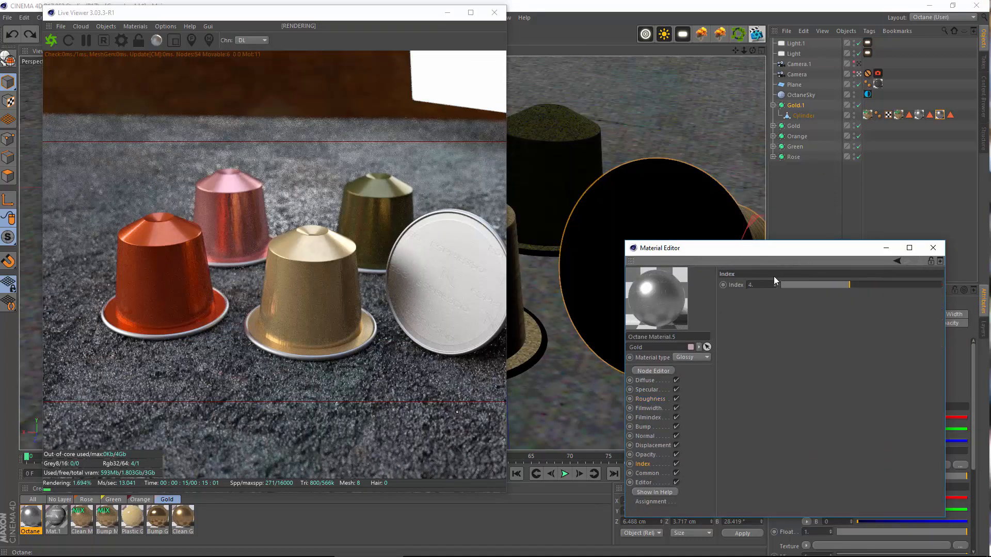
text(8)
key(Return)
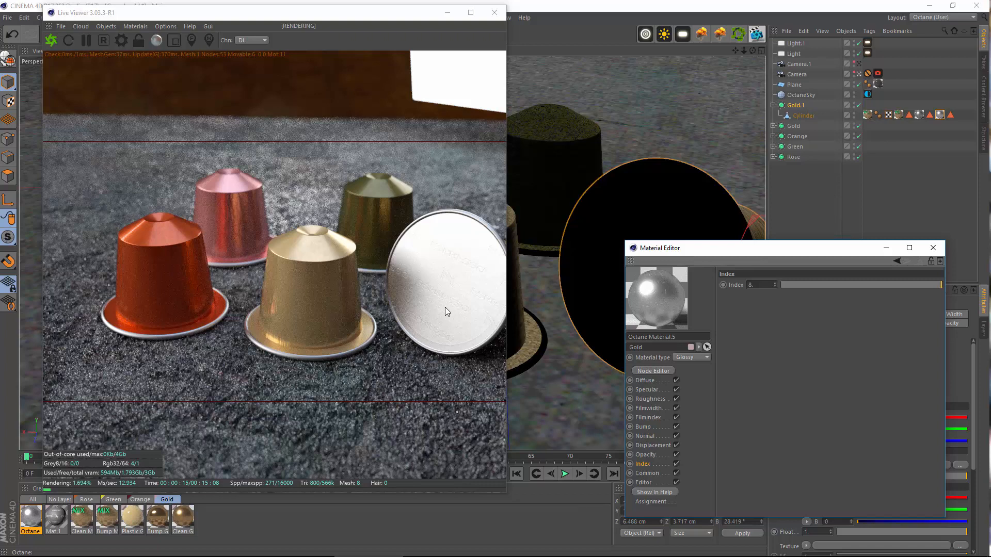
click(7, 17)
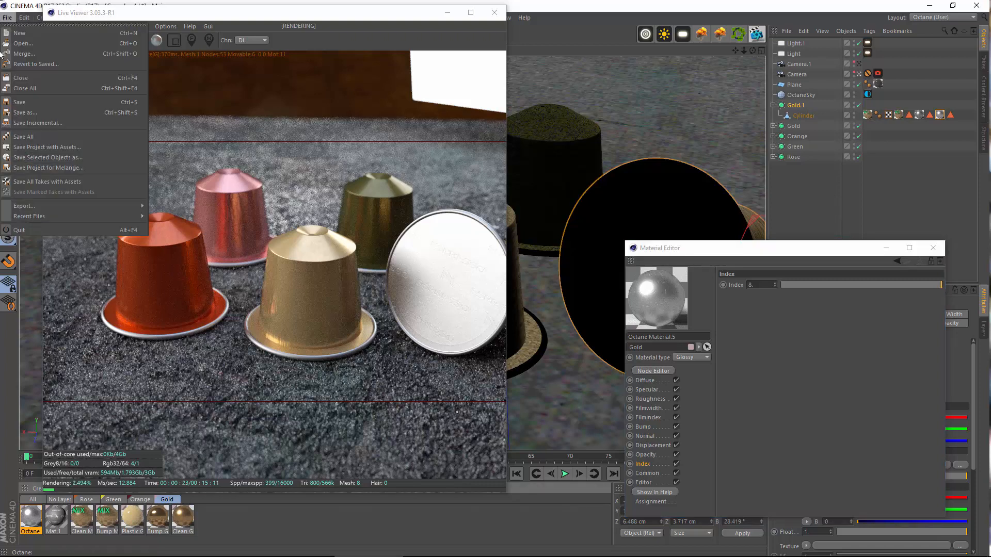
click(17, 102)
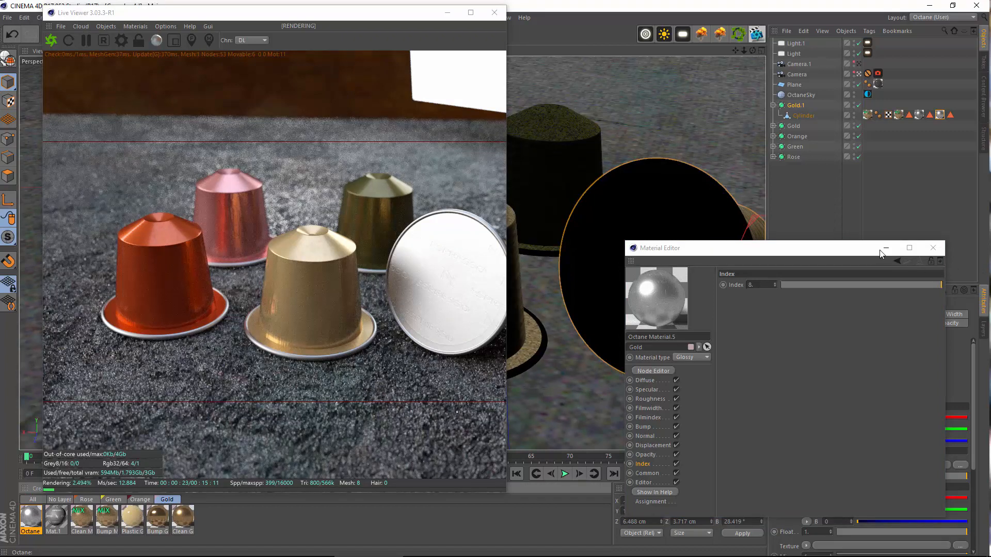
Try an Index of 3 on the lid material and compare the live render
click(637, 465)
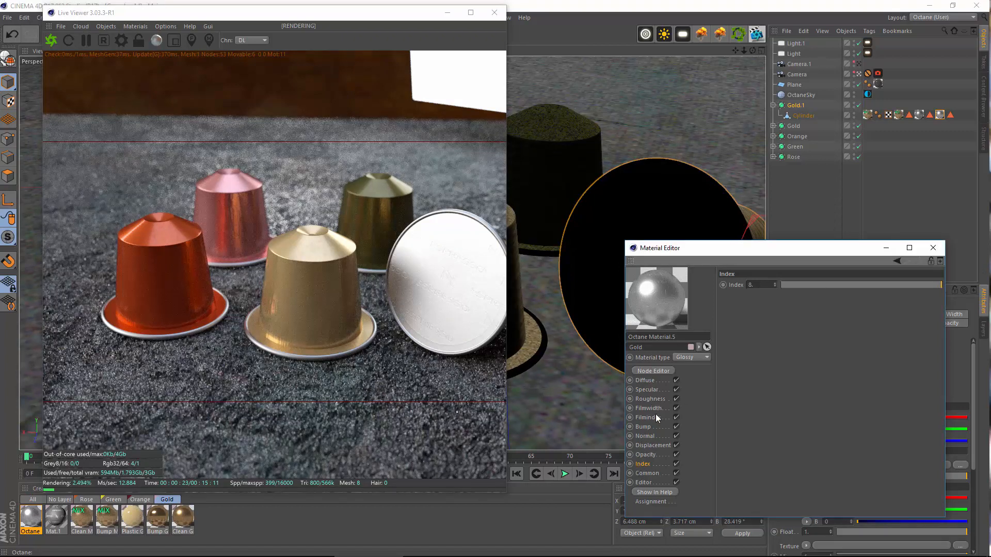
key(BackSpace)
text(3)
key(Return)
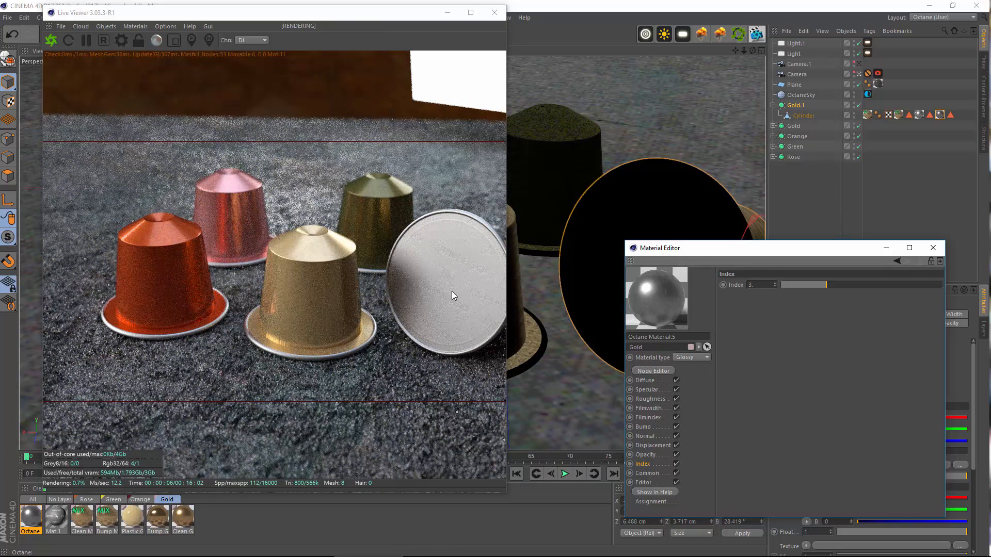
Set the lid material's Index back to 8, then close the material editor and the Live Viewer
click(646, 391)
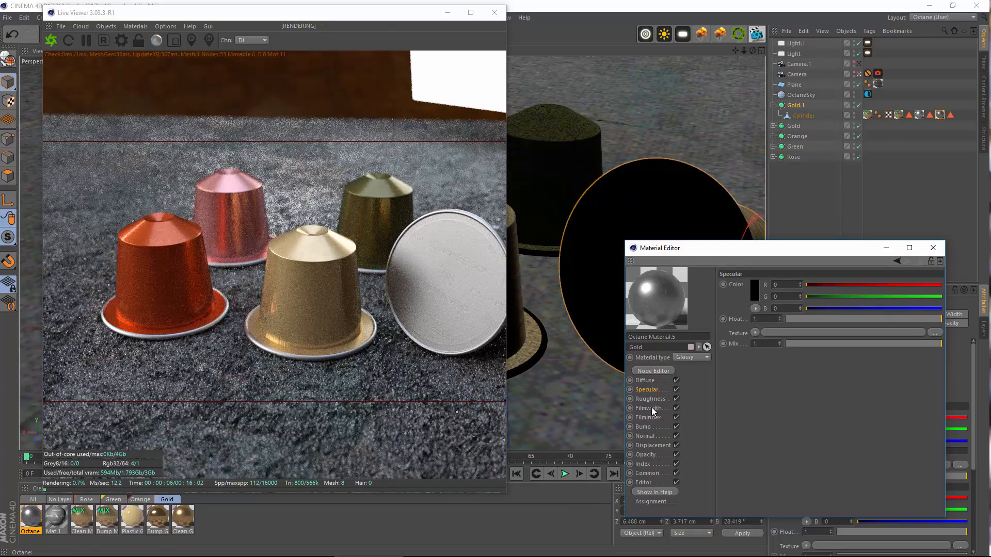
click(642, 464)
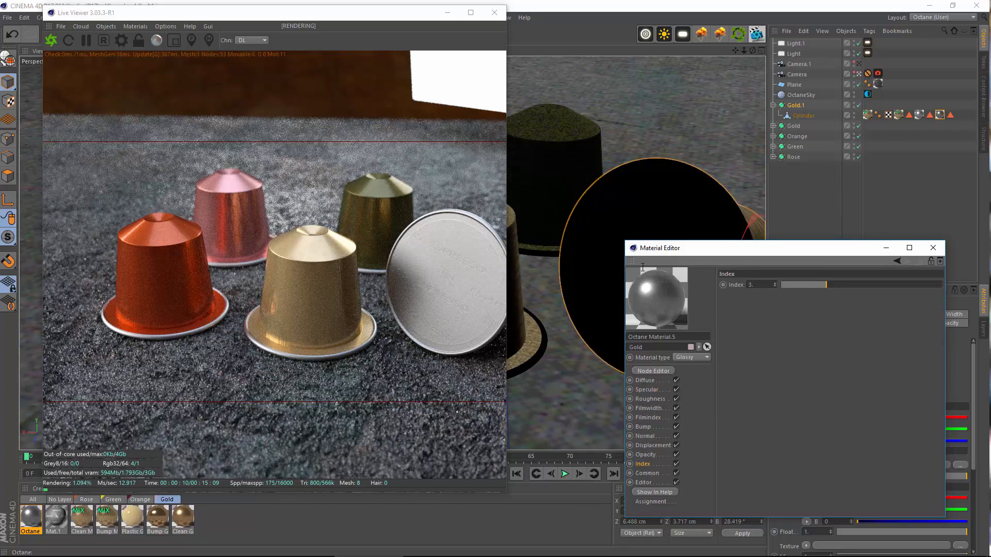
drag(643, 268, 620, 264)
text(8)
key(Return)
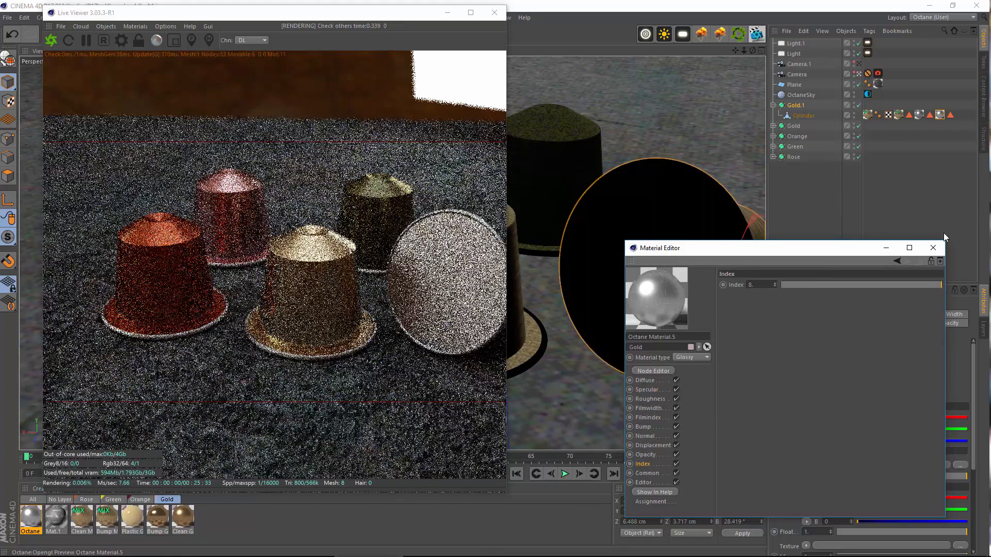
click(933, 248)
click(494, 13)
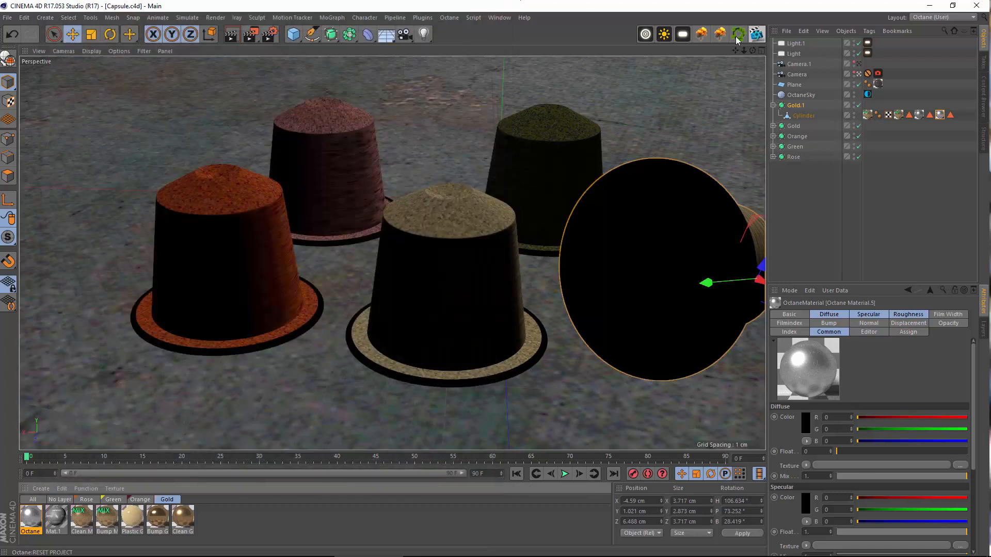
Leave the Camera view, add a new plane to the scene and scale it down to about 14.8 cm square
click(860, 75)
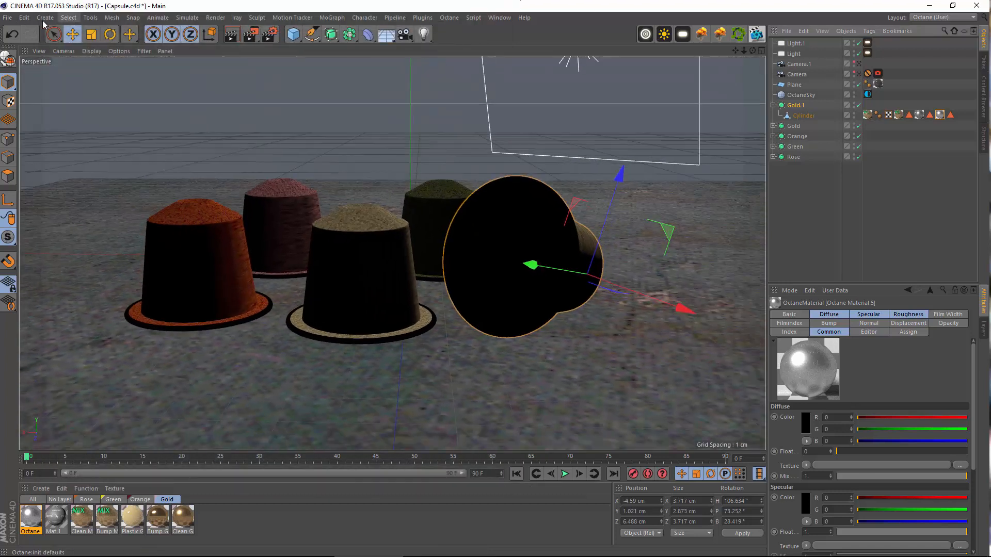
click(49, 19)
click(75, 18)
drag(294, 35, 391, 67)
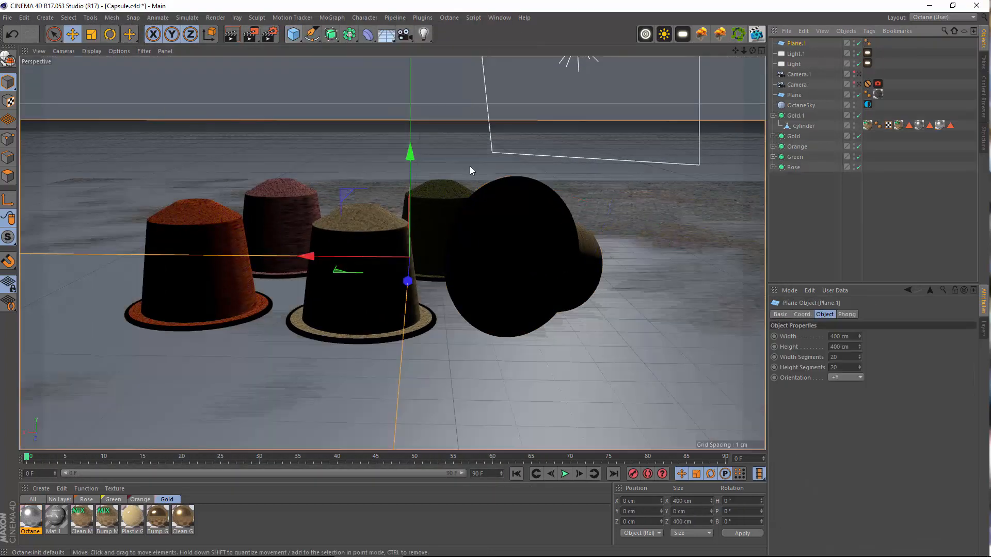
alt+right_drag(498, 211, 41, 53)
click(92, 34)
drag(602, 184, 252, 239)
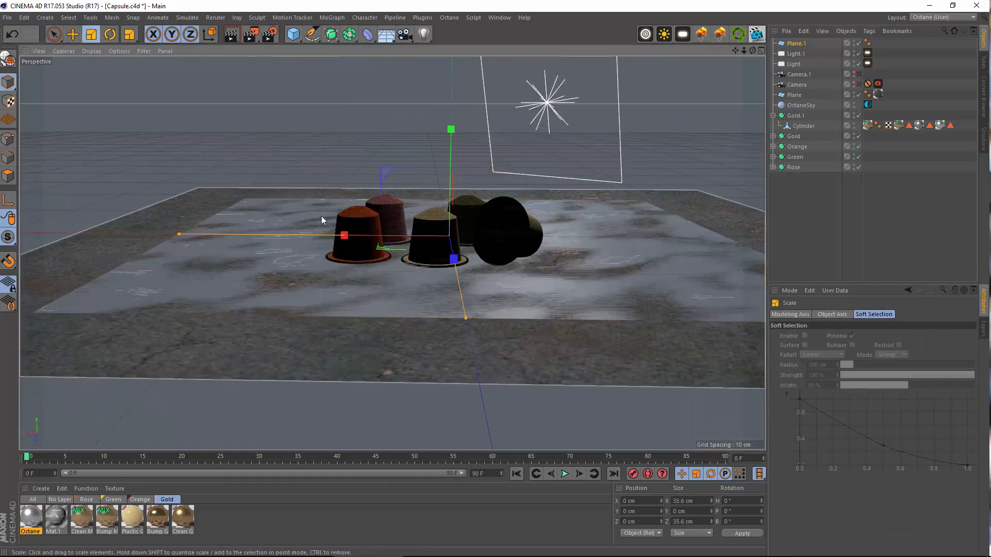
scroll(324, 212, down, 6)
alt+drag(319, 223, 232, 259)
alt+middle_drag(232, 259, 410, 303)
drag(456, 220, 227, 240)
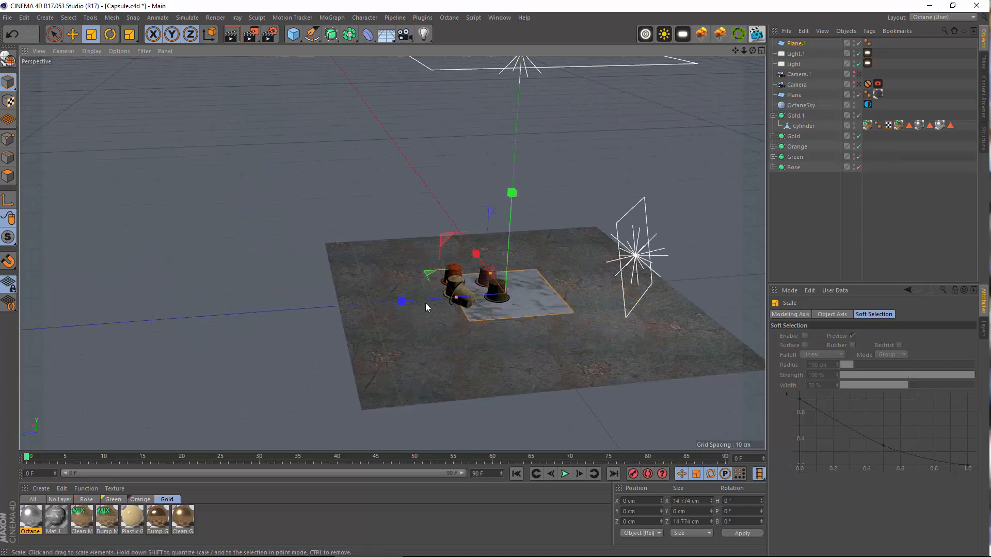
Rotate the new plane to a pitch of -80° and place it facing the capsules at about X -1.8, Y 11.1, Z 28.8 cm
click(110, 35)
drag(482, 244, 294, 345)
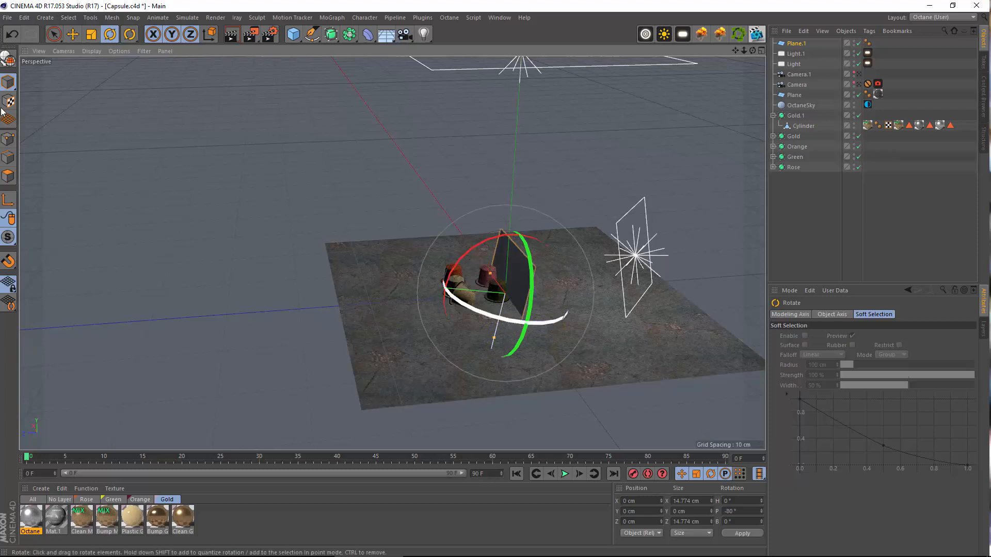
key(e)
drag(405, 285, 273, 253)
drag(286, 358, 301, 319)
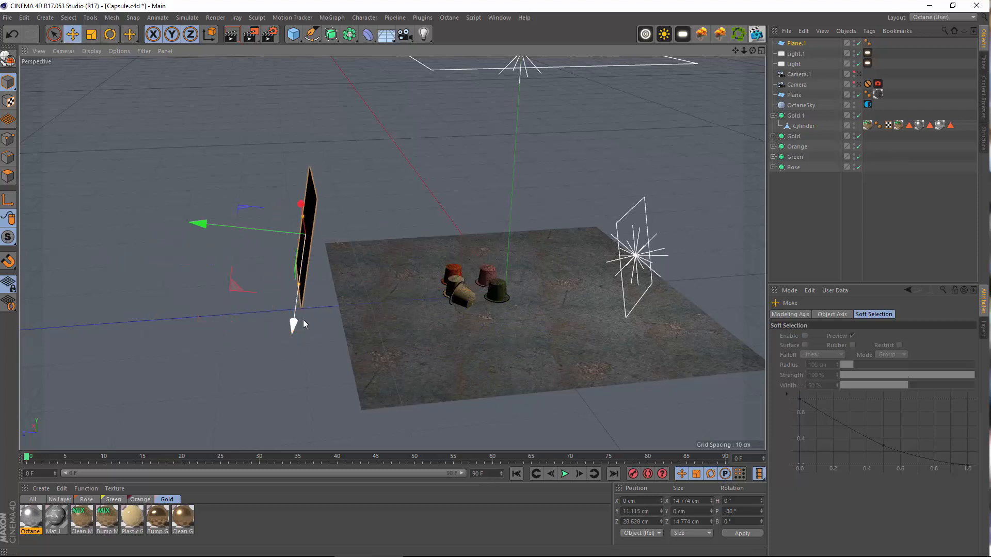
alt+drag(365, 321, 506, 333)
drag(240, 274, 256, 274)
Return to the Camera view and start a live render to check the plane's reflection on the lid
click(859, 84)
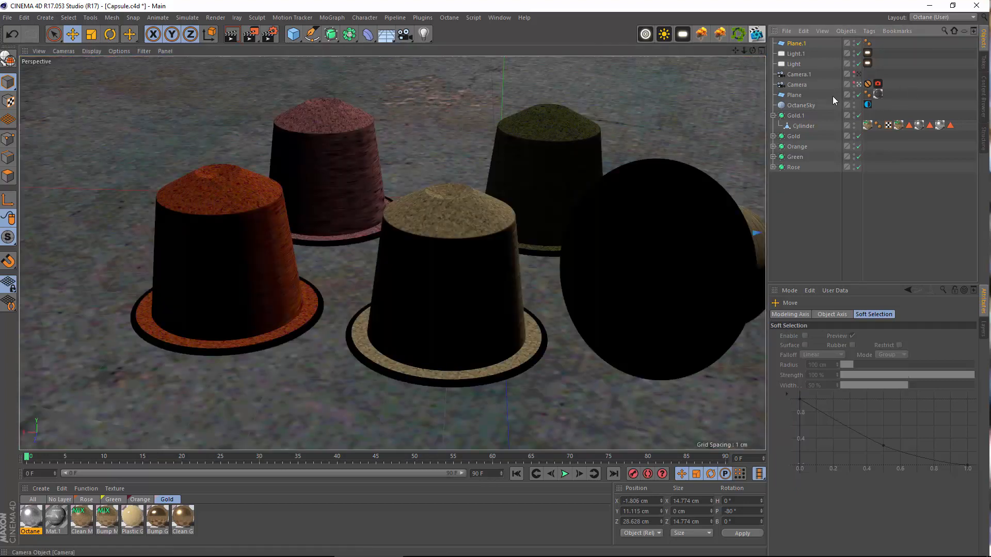
click(755, 34)
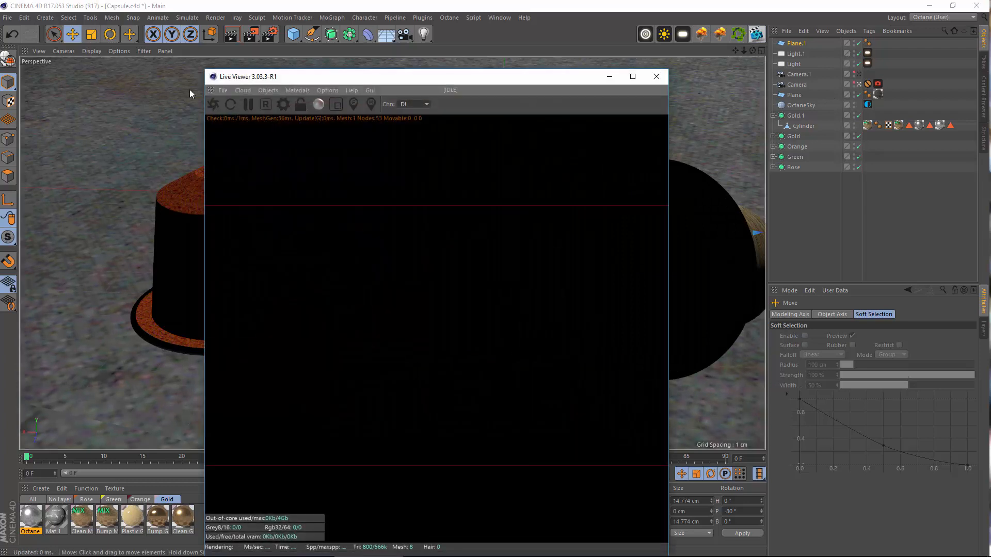
click(215, 106)
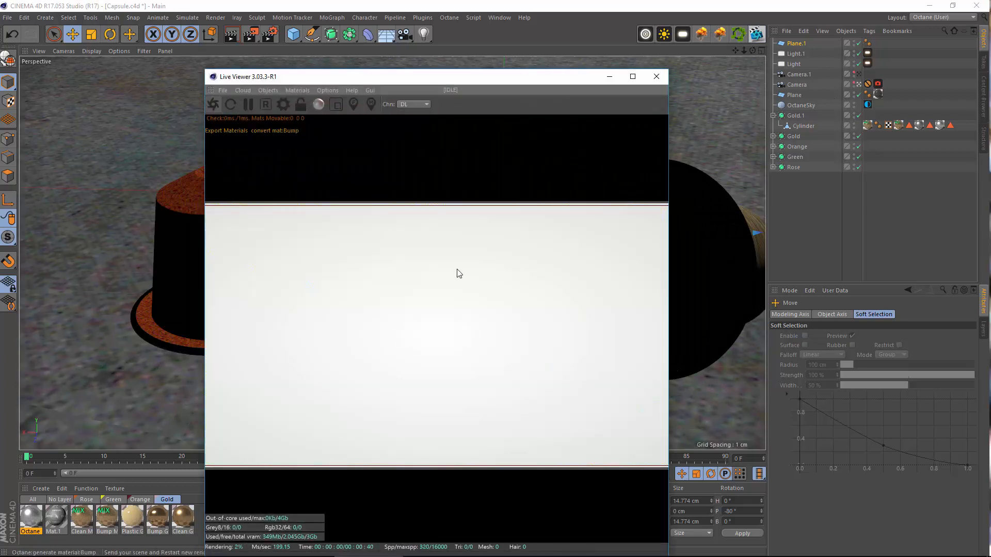
drag(369, 78, 261, 27)
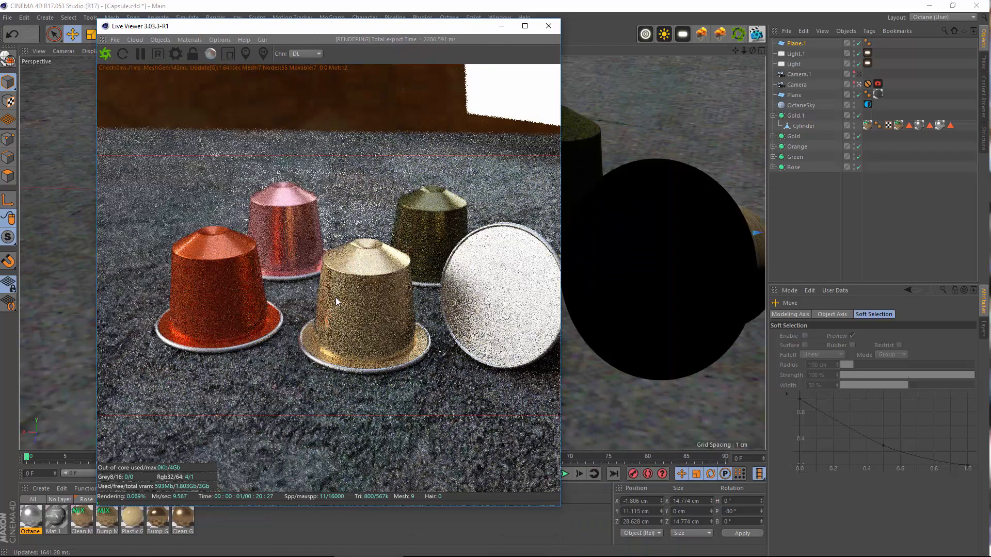
Outside the Camera view, move the plane closer to about Y 7.2, Z 12.3 cm and rotate it to about H -28°, P -81.5°, B 4°
click(859, 84)
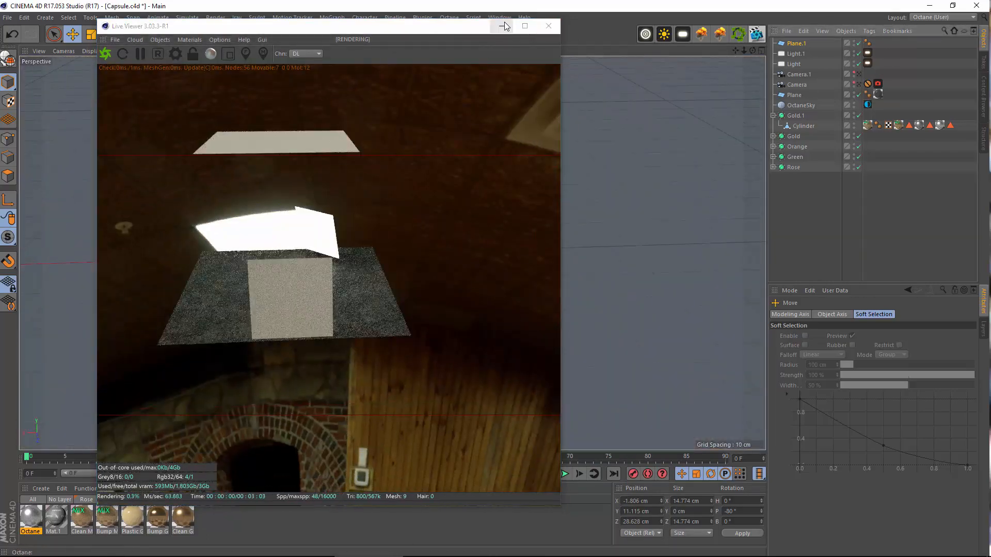
click(505, 26)
alt+drag(361, 301, 279, 282)
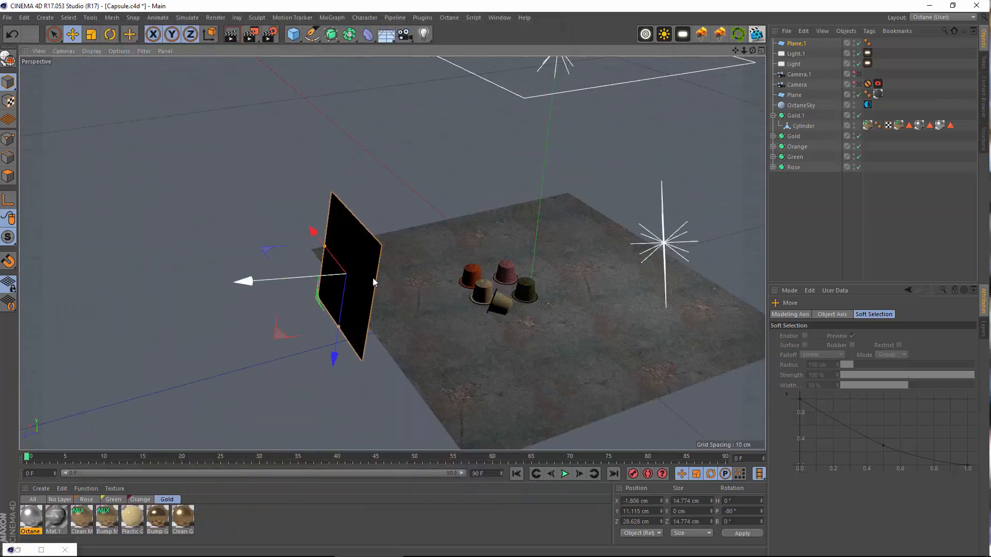
drag(373, 283, 400, 279)
scroll(515, 266, up, 4)
alt+drag(436, 312, 407, 261)
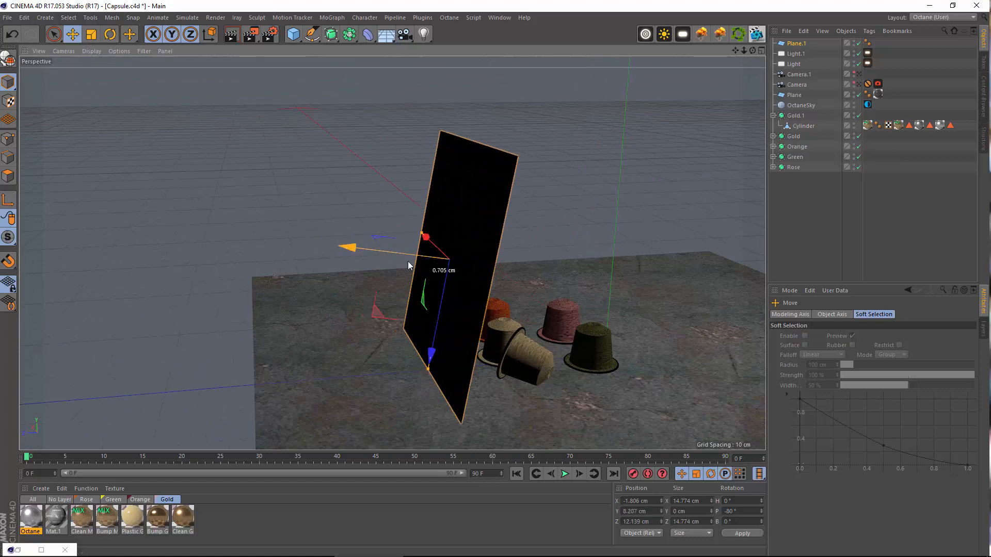
drag(433, 331, 508, 354)
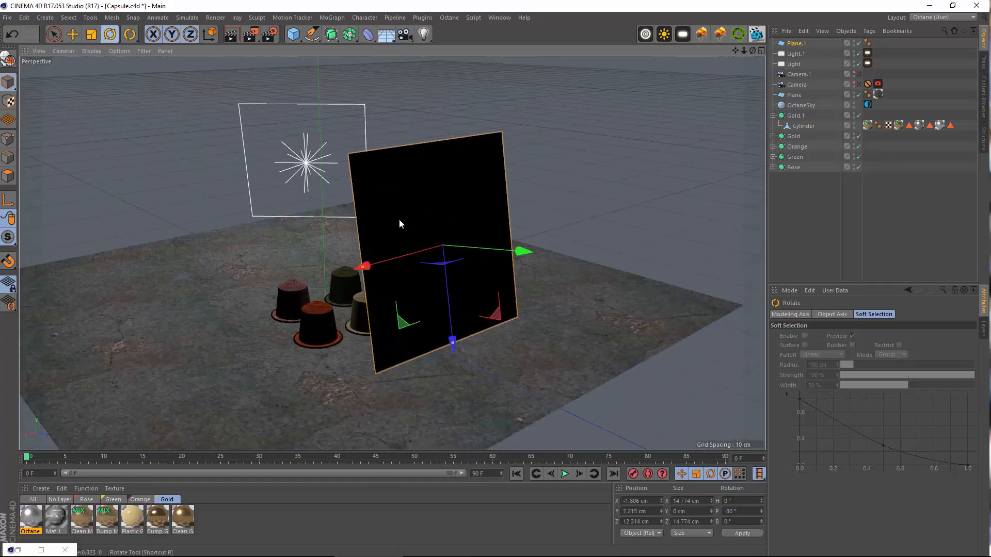
drag(442, 250, 474, 198)
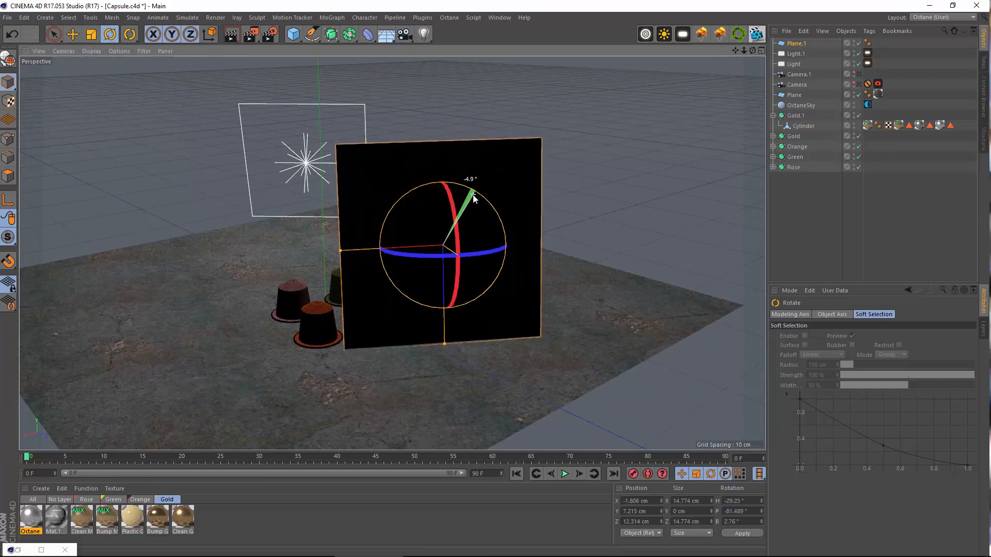
Return to the Camera view, add an Octane ObjectTag to the new plane and turn off its camera visibility
click(856, 84)
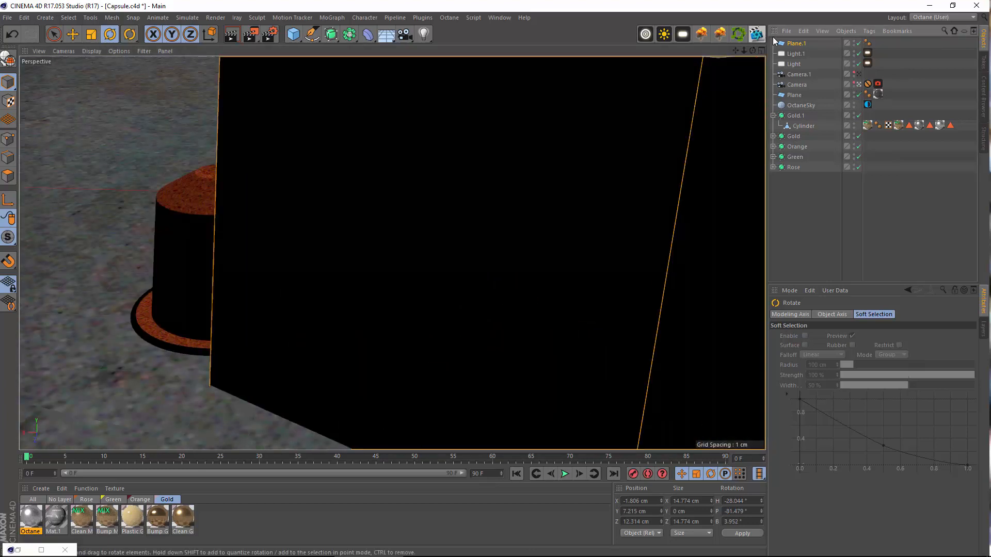
right_click(788, 43)
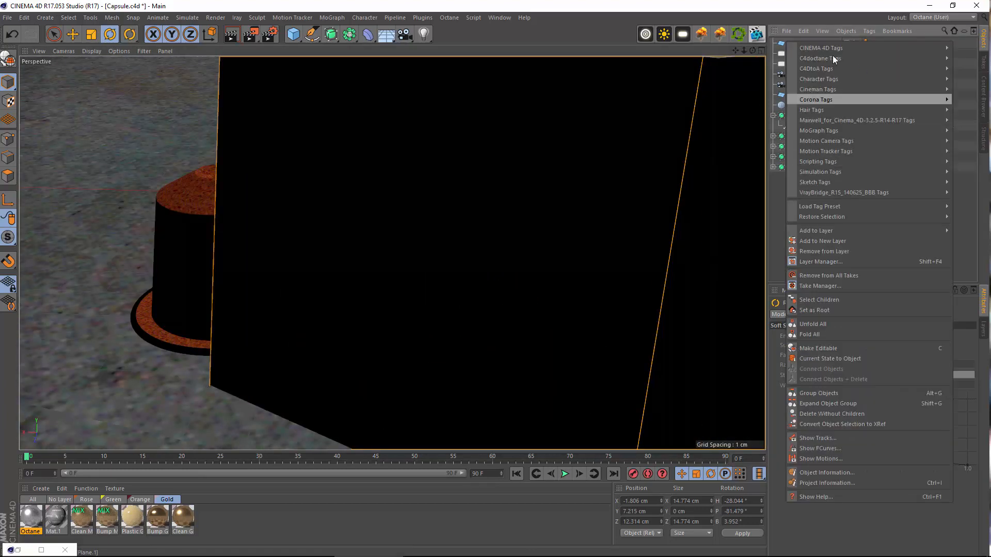
mouse_move(832, 56)
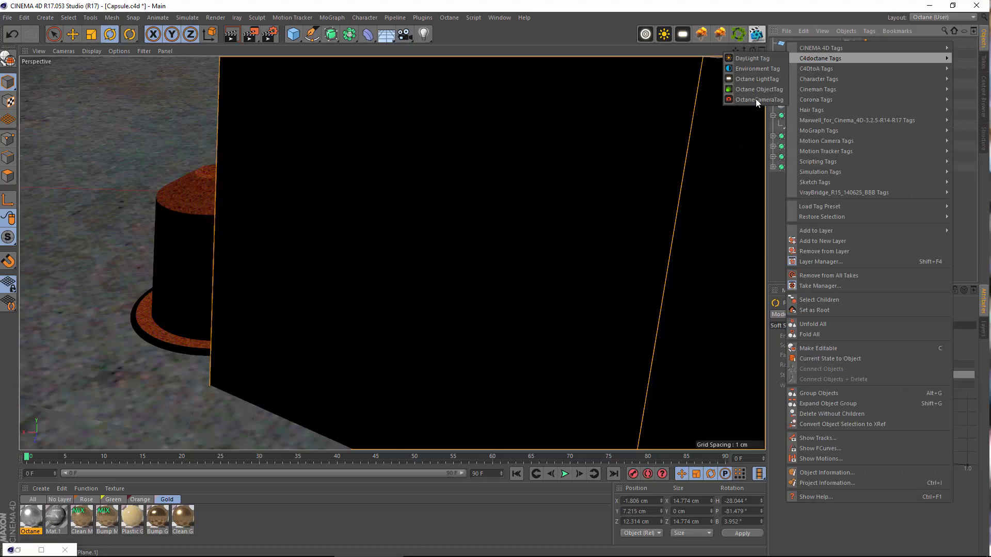
click(769, 90)
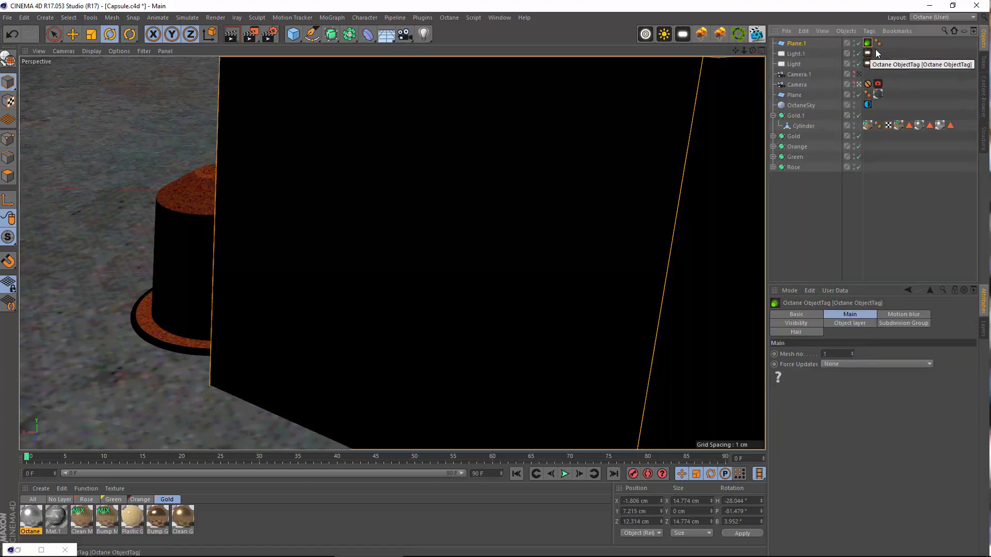
click(789, 323)
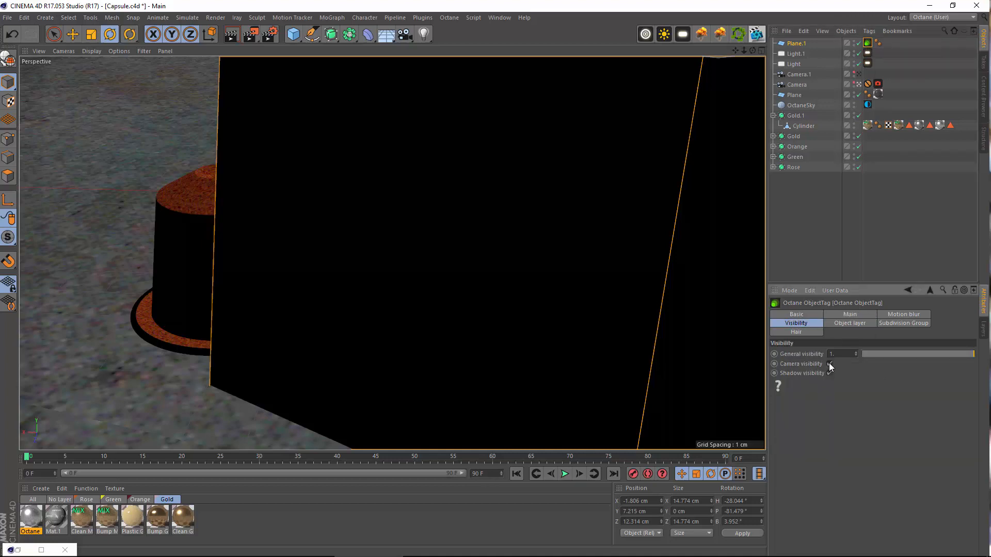
click(829, 364)
Restart the live render to check the lid with the hidden reflector plane, then close the Live Viewer
click(645, 34)
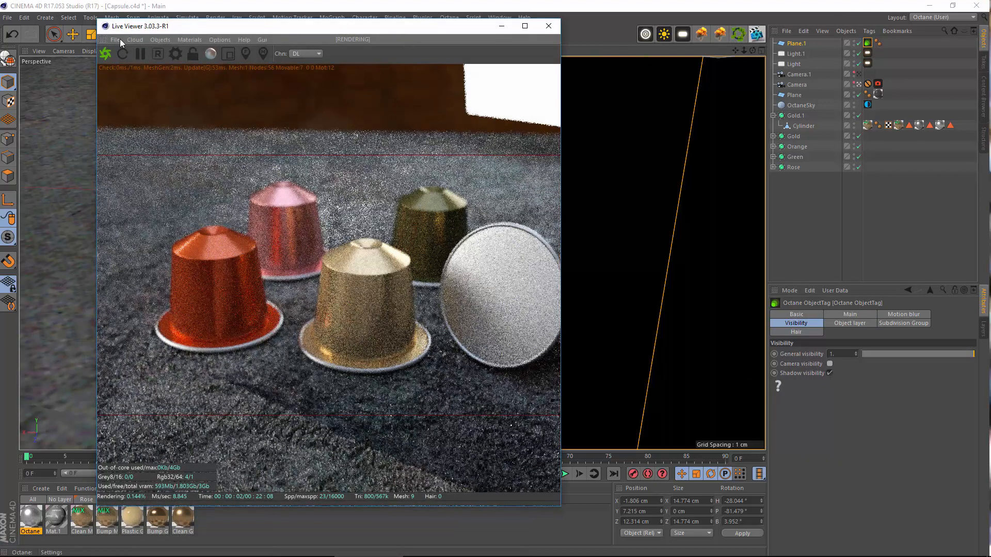
click(109, 55)
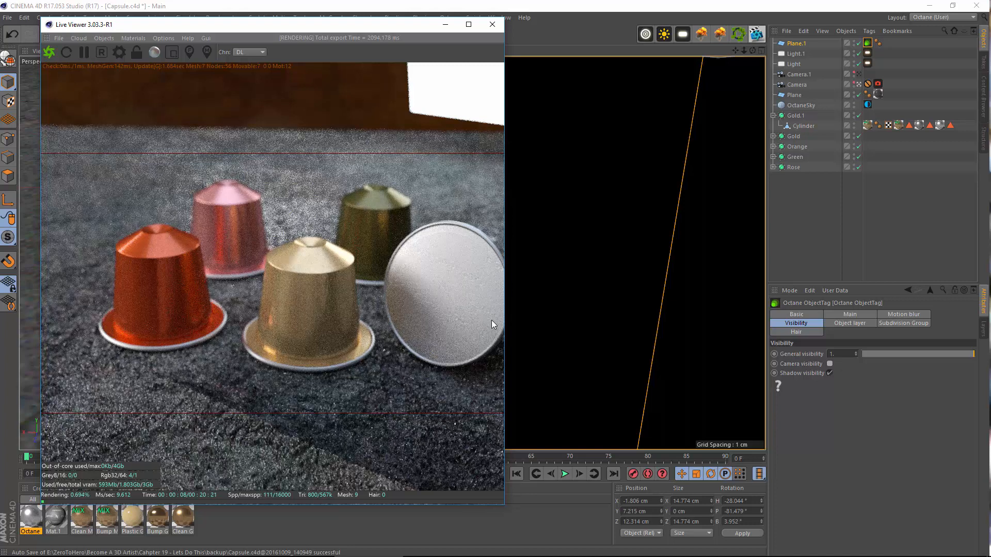
click(492, 23)
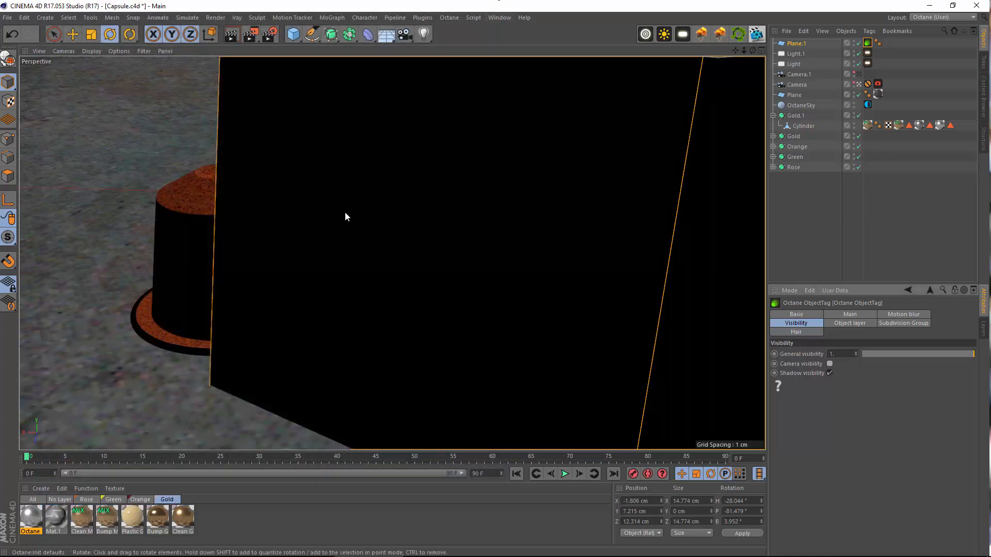
Delete the reflector plane Plane.1 from the scene and select the tipped-over gold capsule
click(791, 44)
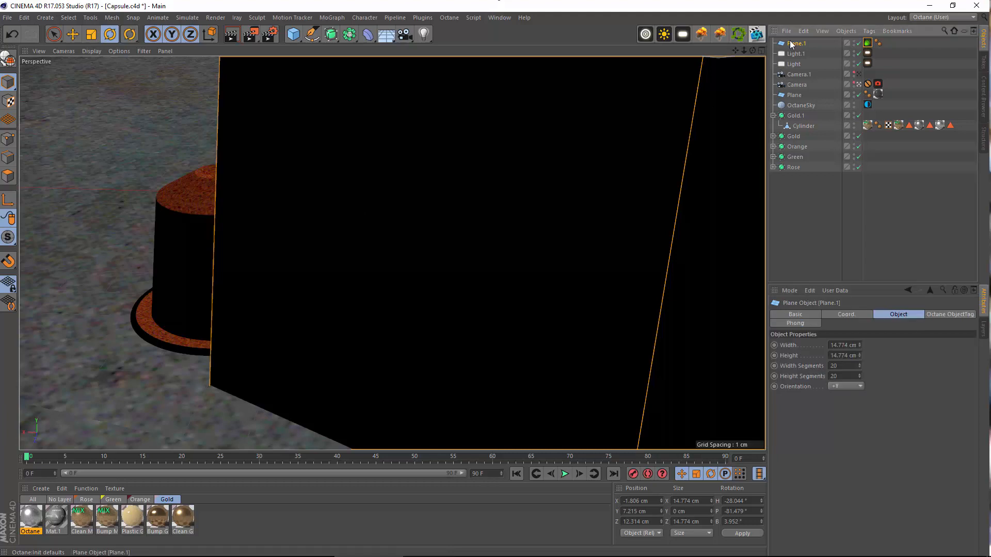
key(Delete)
click(668, 274)
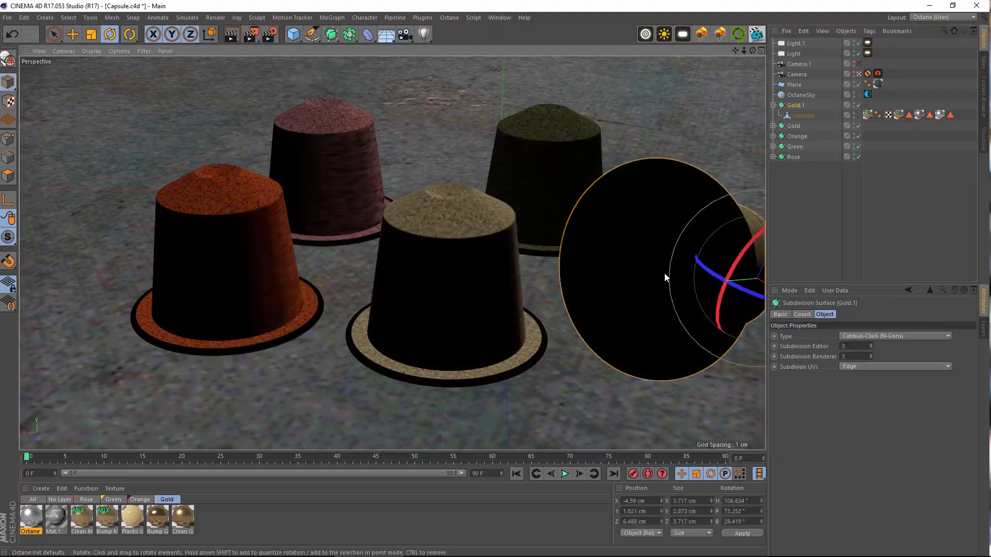
Outside the Camera view, add an area light to the scene and give it an Octane LightTag
click(858, 75)
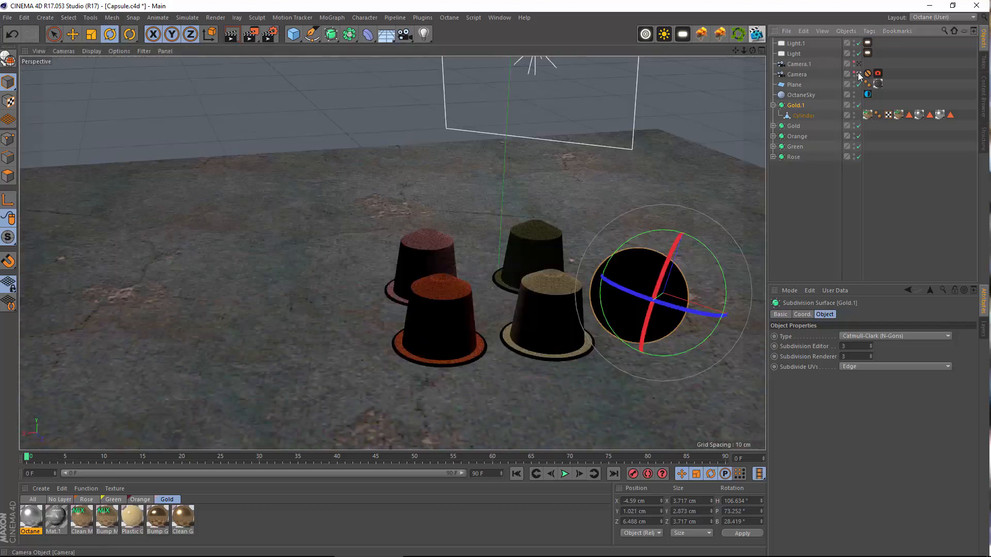
alt+drag(368, 346, 395, 194)
scroll(445, 227, up, 8)
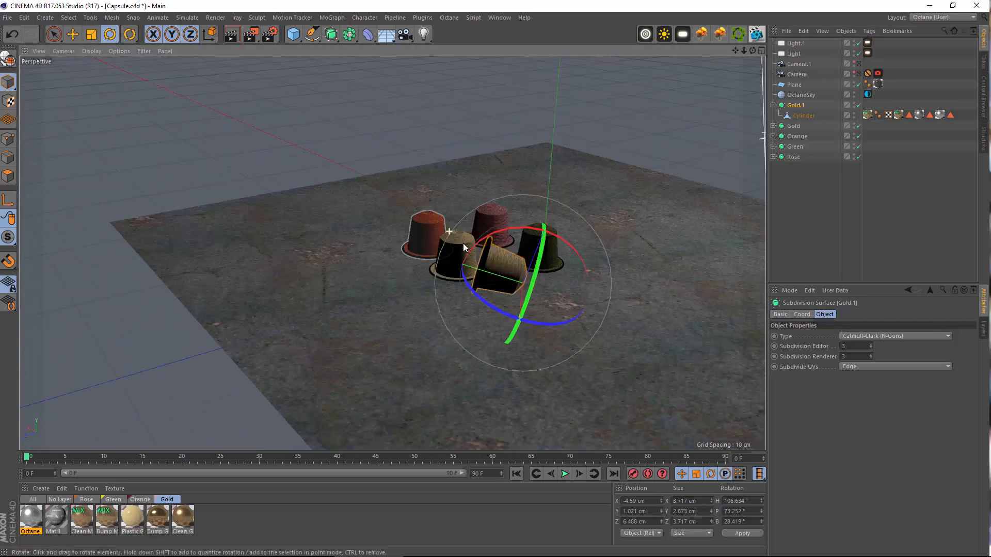
alt+drag(469, 248, 555, 243)
alt+middle_drag(555, 244, 473, 275)
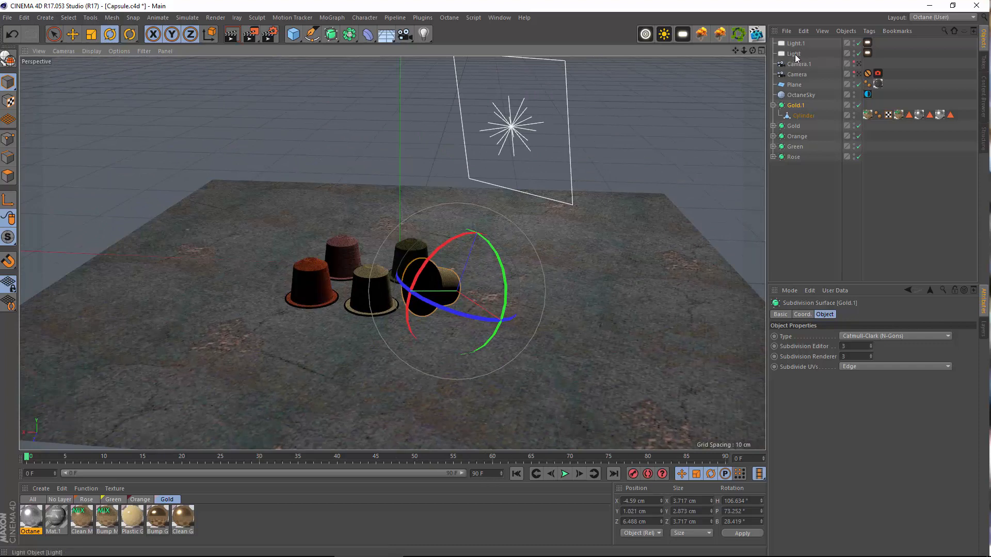
mouse_move(68, 127)
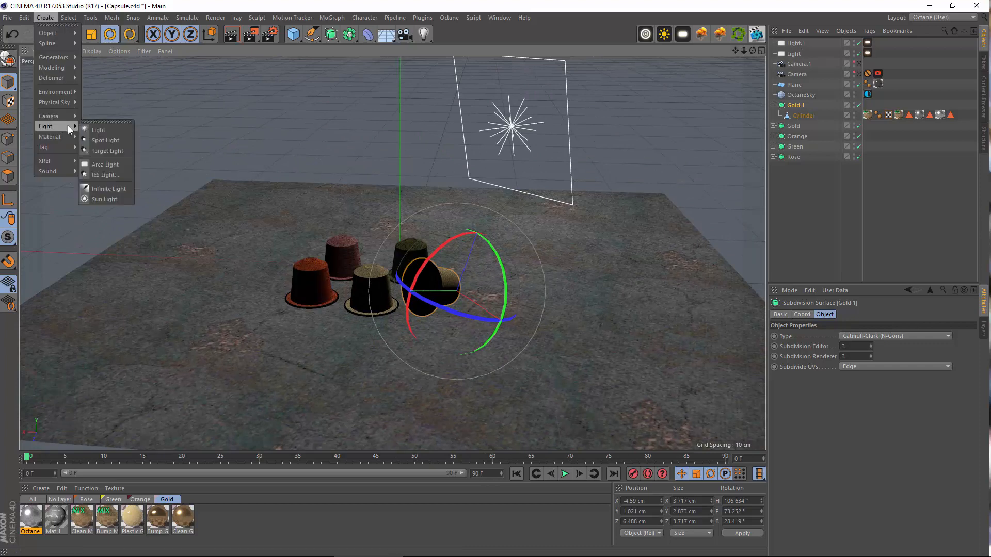
click(109, 163)
right_click(796, 43)
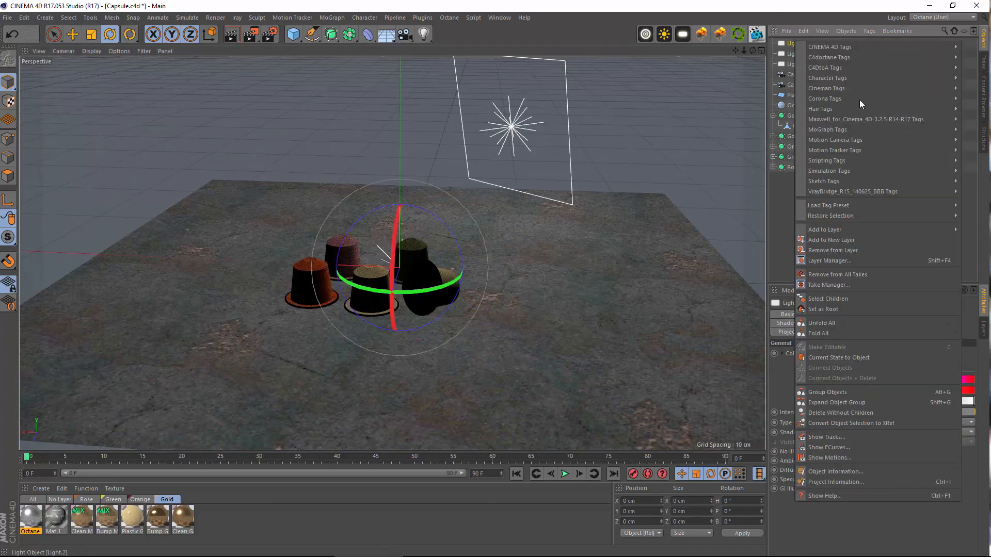
mouse_move(822, 196)
mouse_move(849, 57)
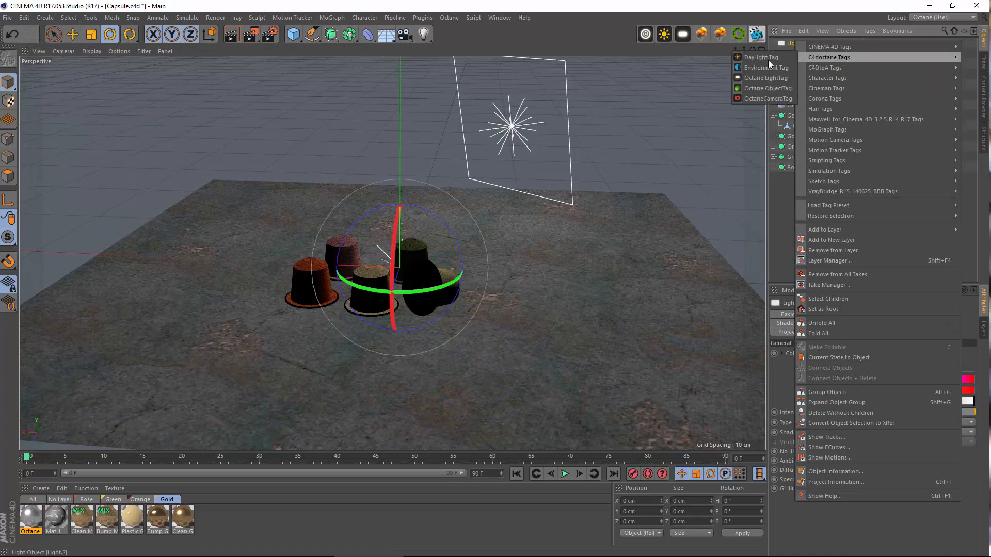
click(766, 78)
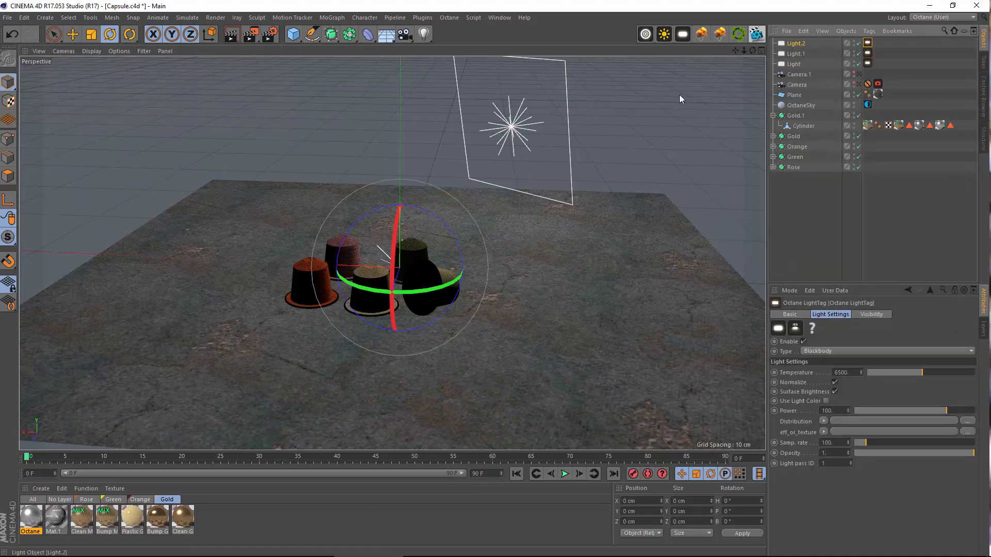
Scale the new area light down to suit the size of the capsule scene
scroll(237, 97, up, 2)
key(t)
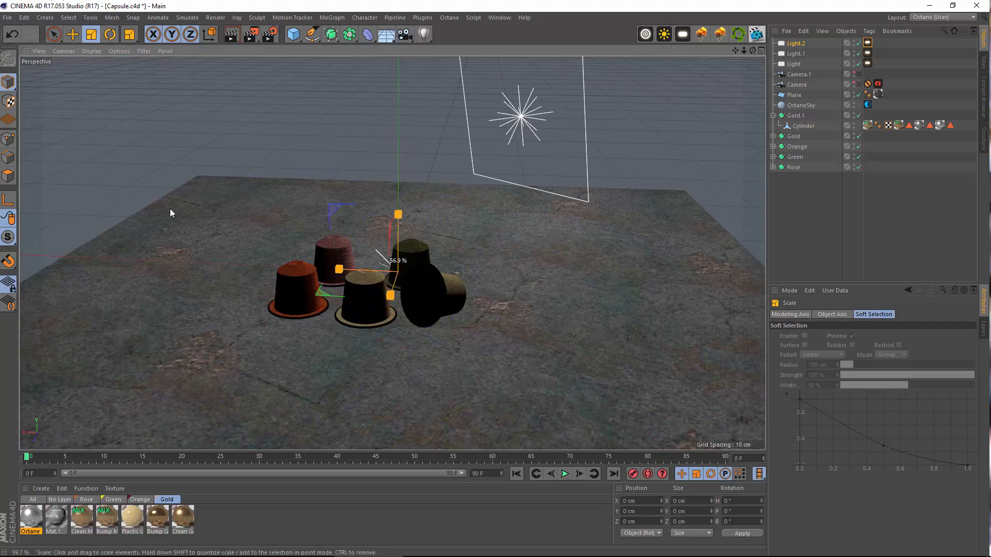
drag(169, 208, 86, 234)
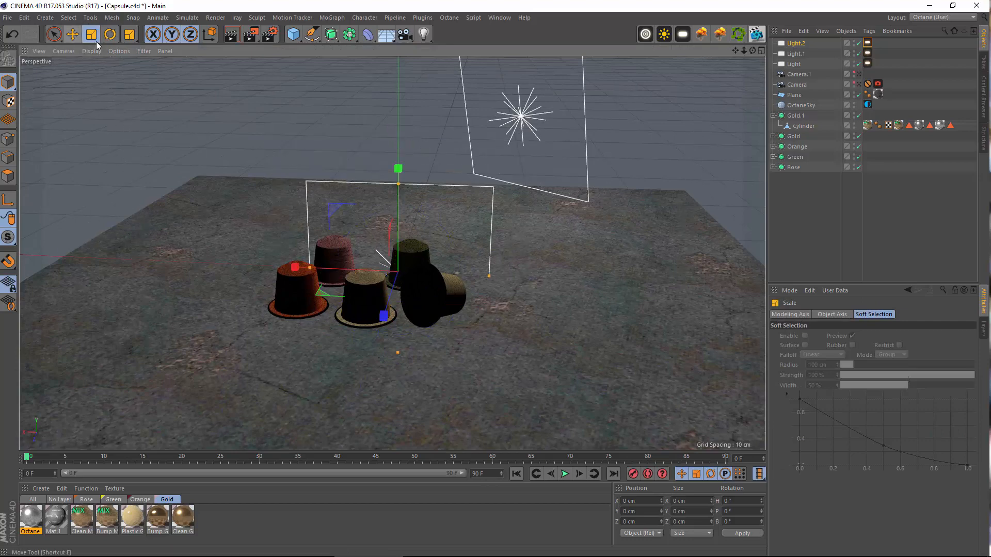
Move the new area light in front of the capsules to about X -5, Y 1.5, Z 21.9 cm
click(76, 38)
alt+drag(258, 238, 5, 313)
alt+middle_drag(387, 337, 570, 292)
alt+drag(570, 292, 649, 280)
drag(454, 379, 588, 351)
mouse_move(650, 281)
mouse_down()
mouse_move(682, 67)
mouse_move(652, 322)
mouse_move(664, 275)
mouse_up()
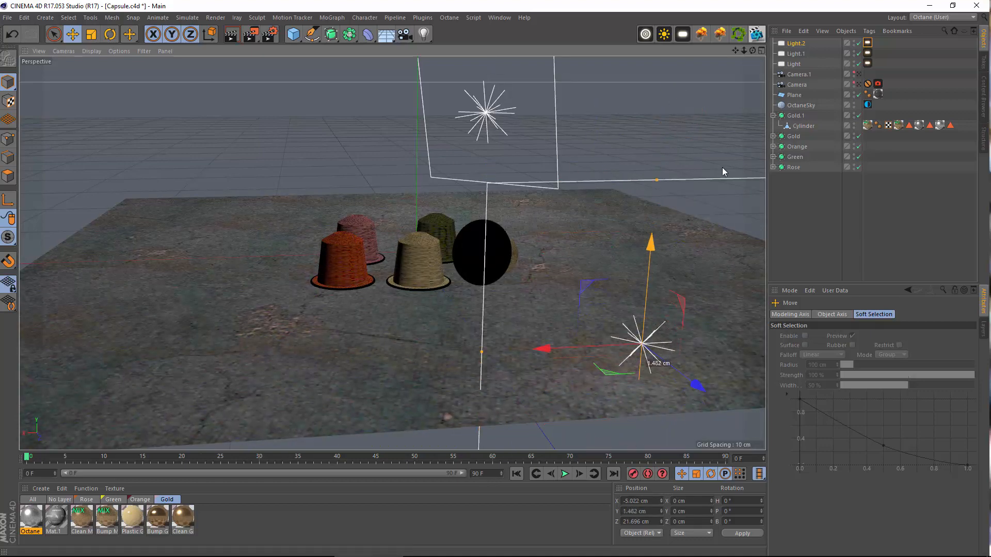
Return to the Camera view, start a live render and lower the new light's power to about 1.04
click(859, 84)
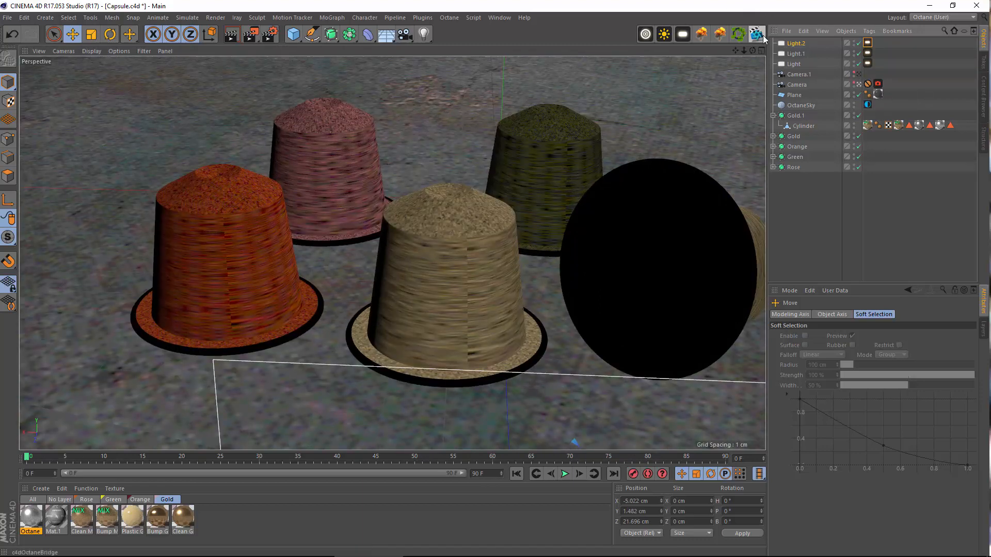
click(761, 37)
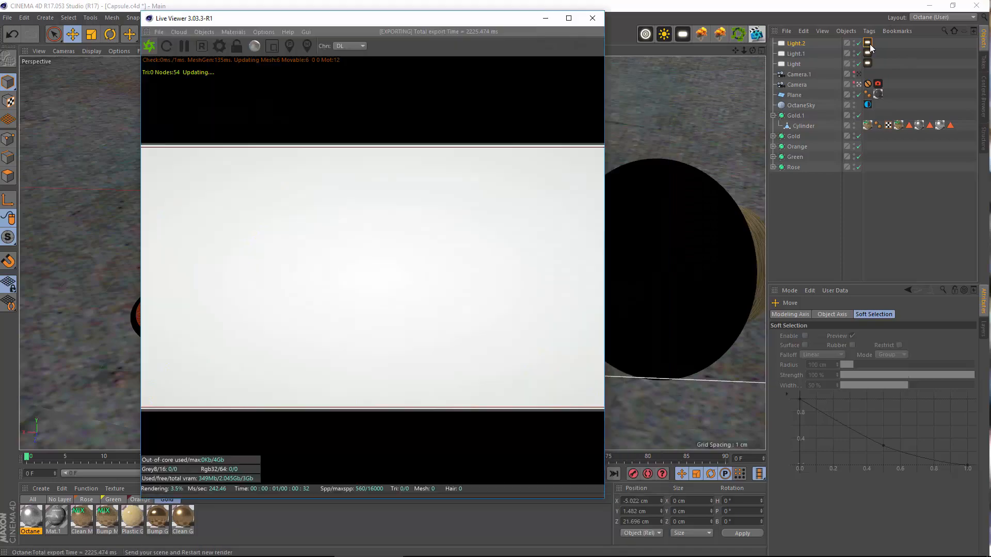
click(867, 44)
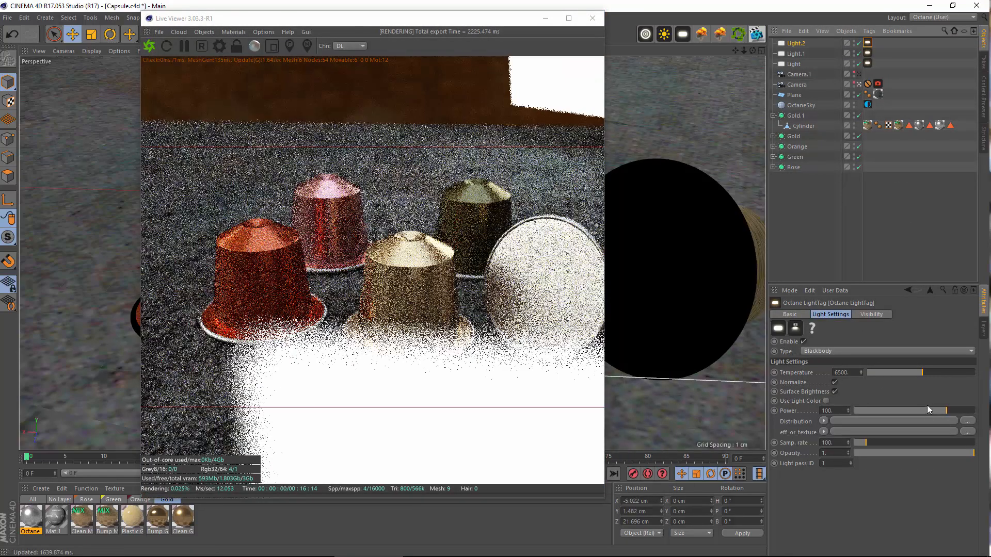
drag(910, 411, 867, 410)
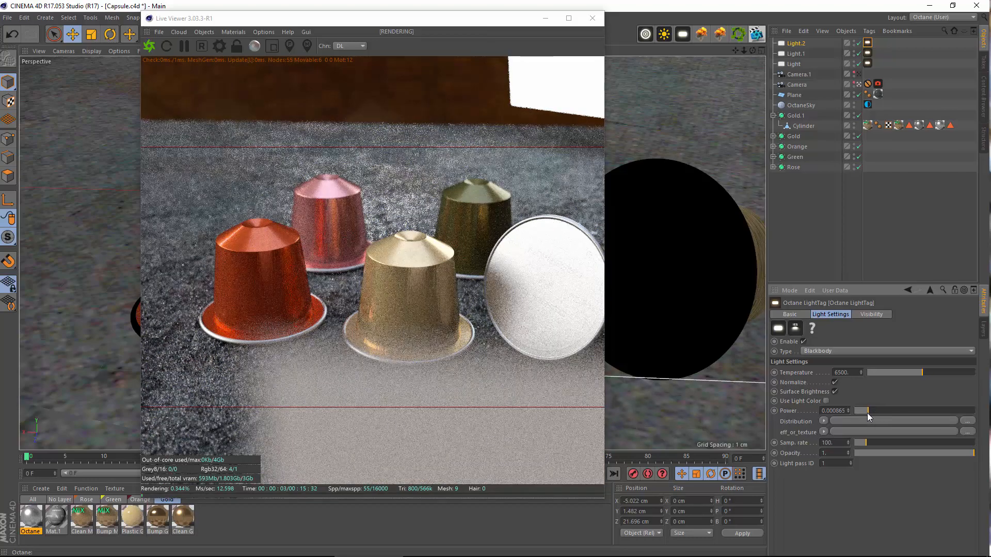
drag(867, 412, 911, 413)
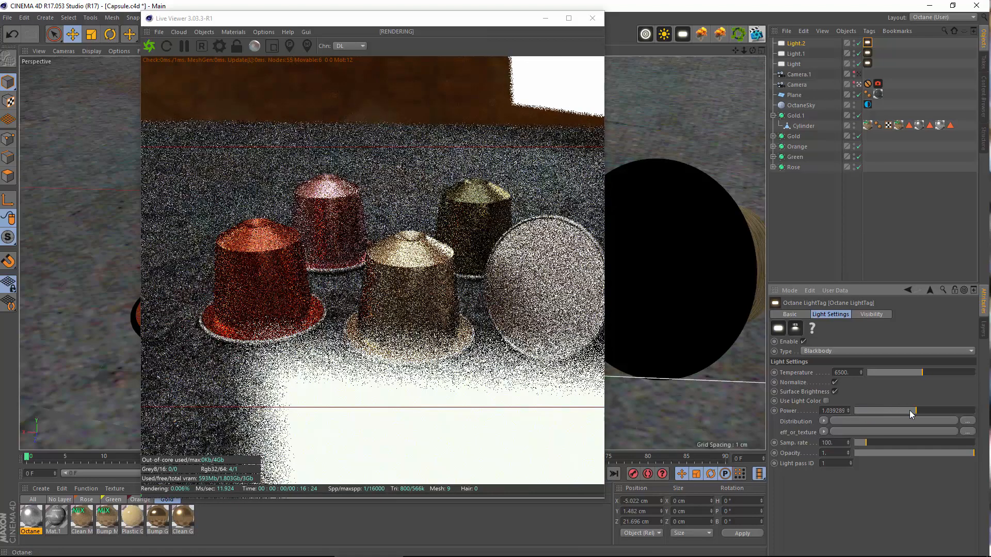
Outside the Camera view, move the new light farther away and aside to about X -10.5, Z 28.1 cm
click(858, 74)
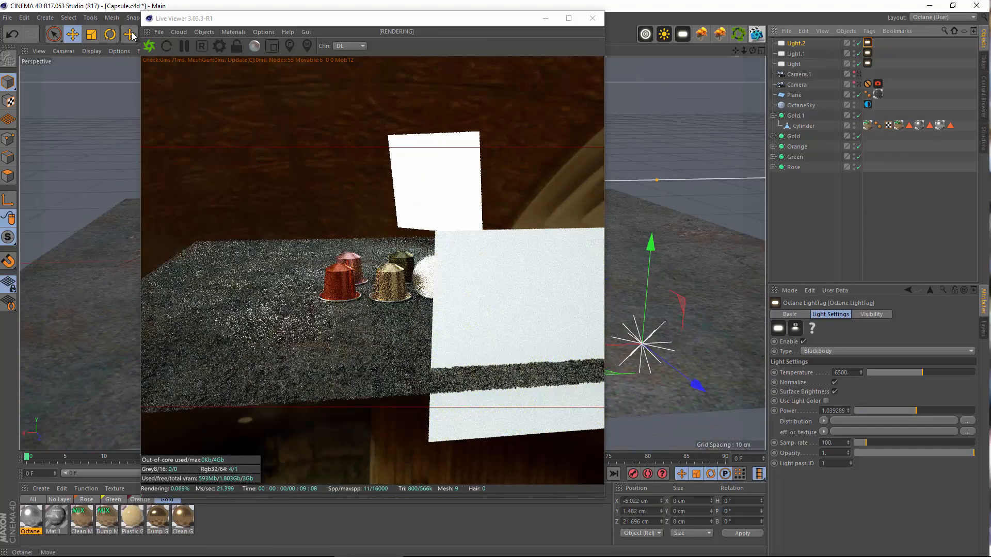
drag(699, 385, 801, 465)
alt+middle_drag(681, 241, 612, 213)
alt+middle_drag(622, 356, 685, 367)
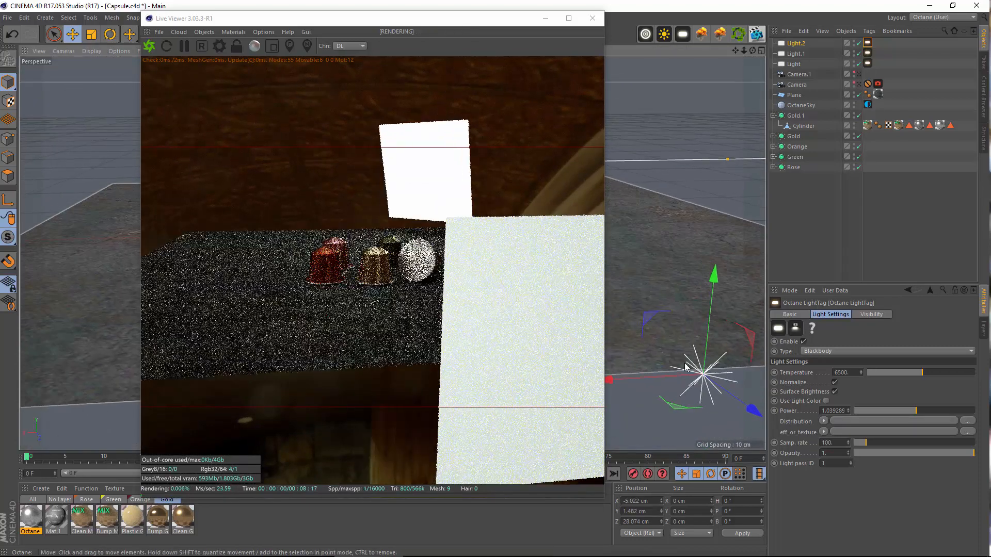
drag(652, 377, 771, 372)
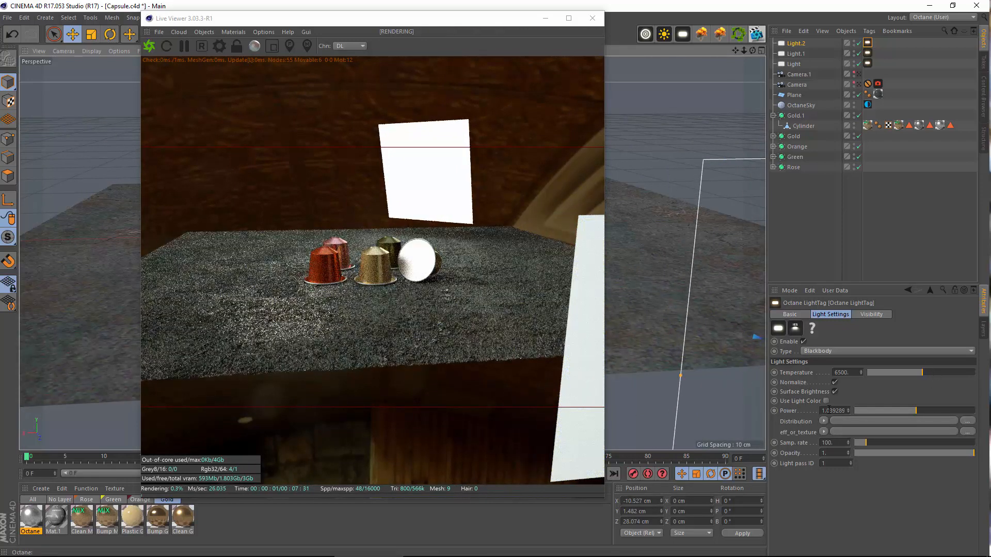
Set the new light's power to 0.5 and return to the Camera view to check the lid
drag(821, 411, 881, 409)
text(0)
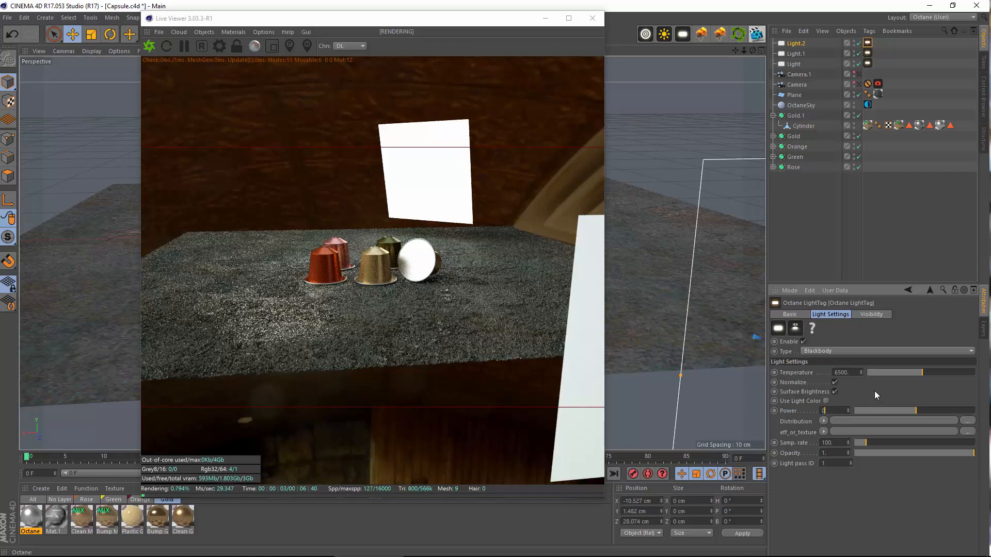
text(.5)
key(Return)
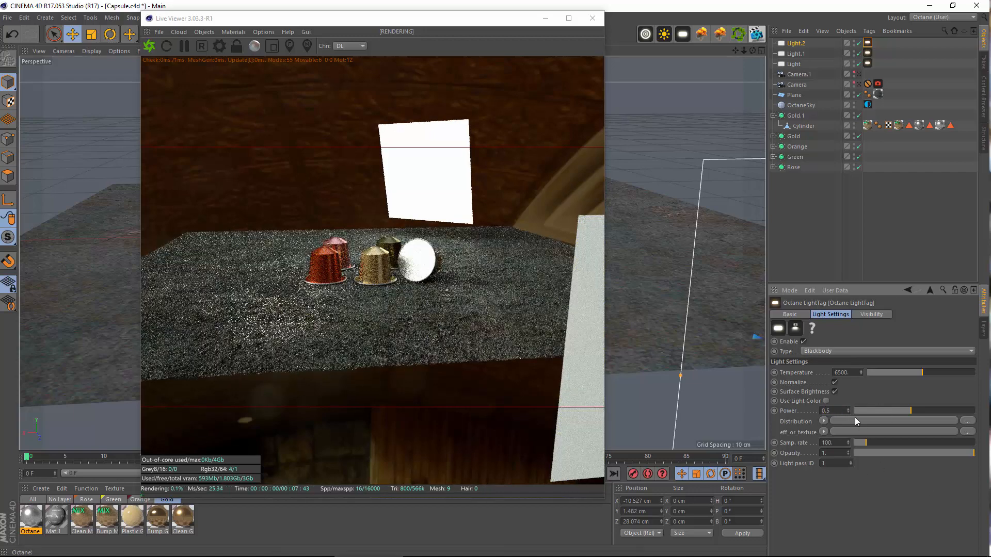
click(860, 84)
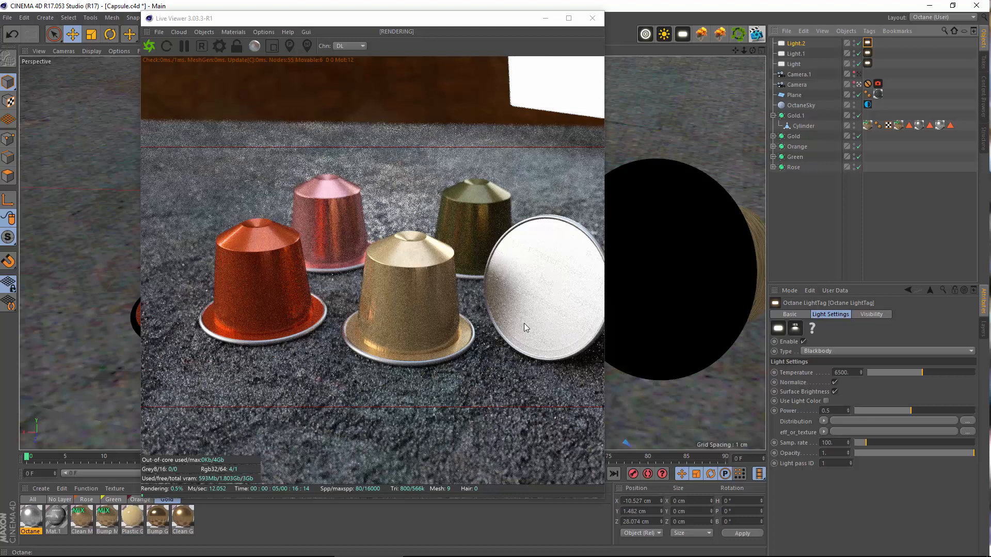
Switch off the new area light Light.2 and center the axis of the Cylinder inside the tipped-over Gold.1 capsule
click(792, 167)
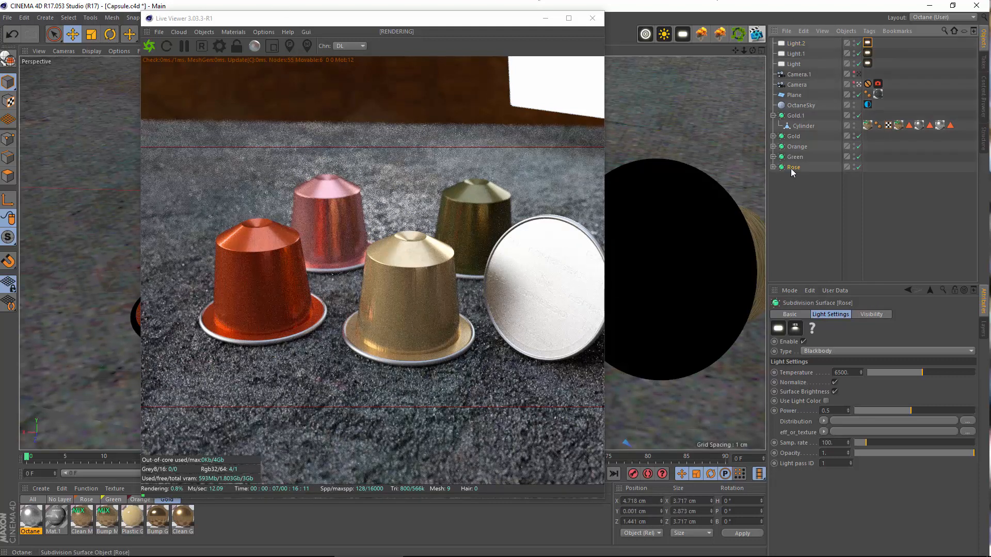
click(798, 126)
click(795, 115)
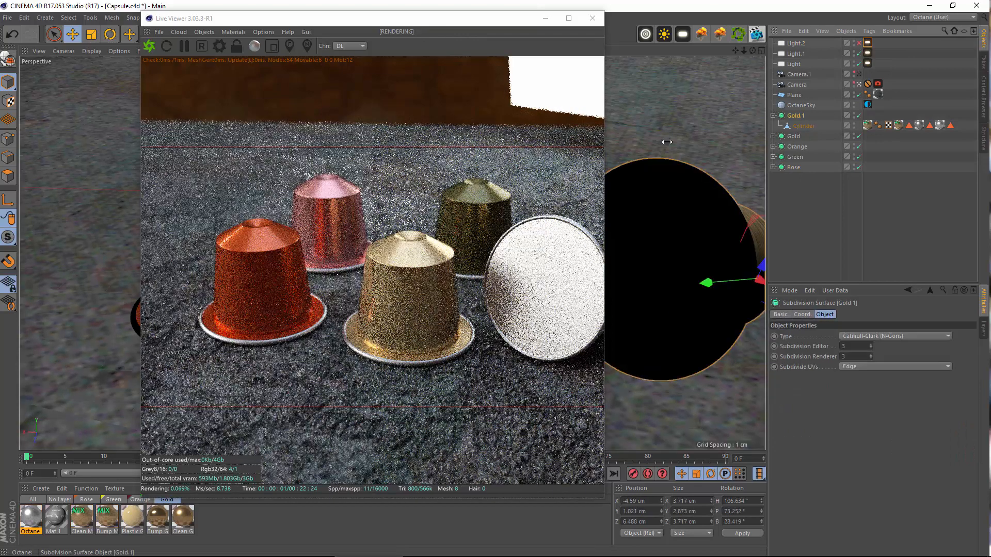
click(109, 34)
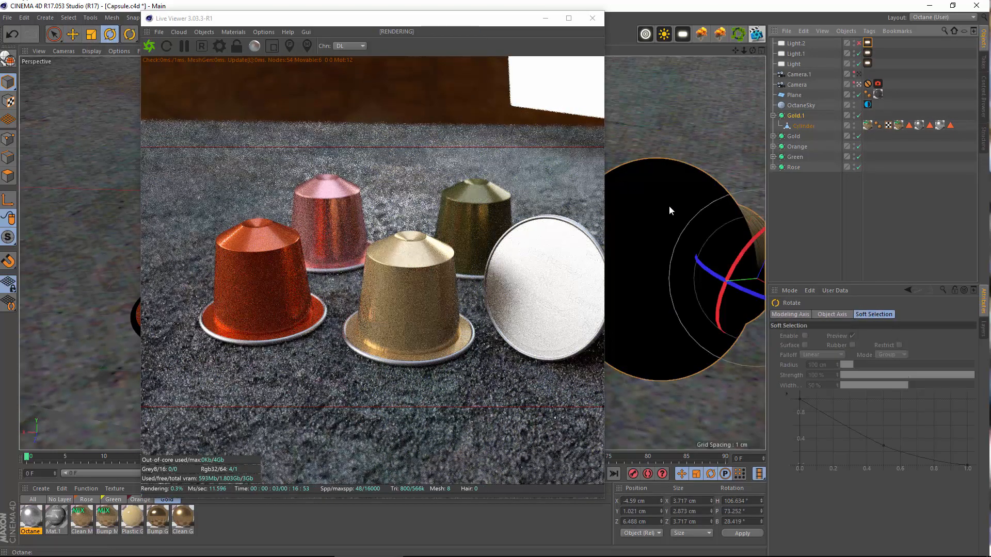
click(110, 19)
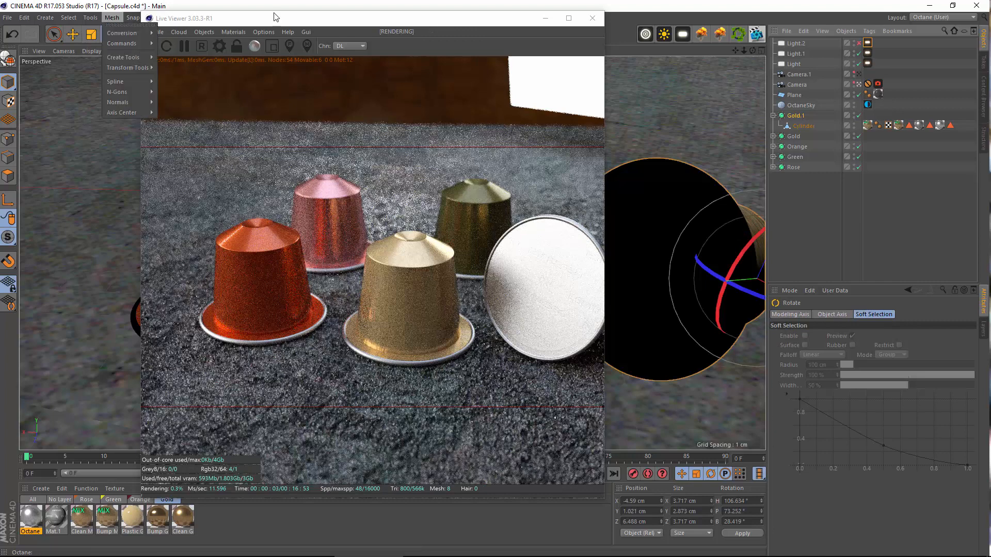
click(796, 125)
click(798, 127)
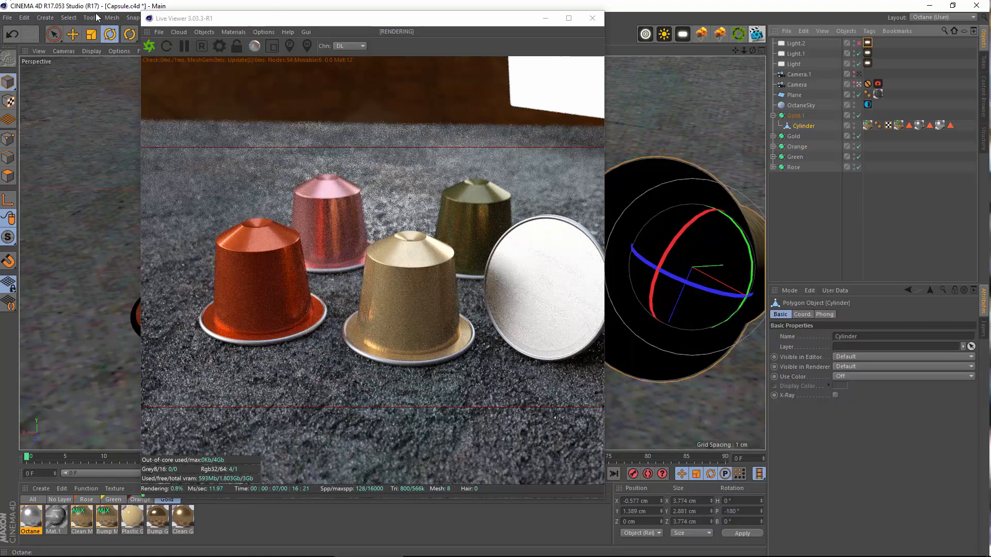
click(112, 18)
mouse_move(138, 112)
click(182, 131)
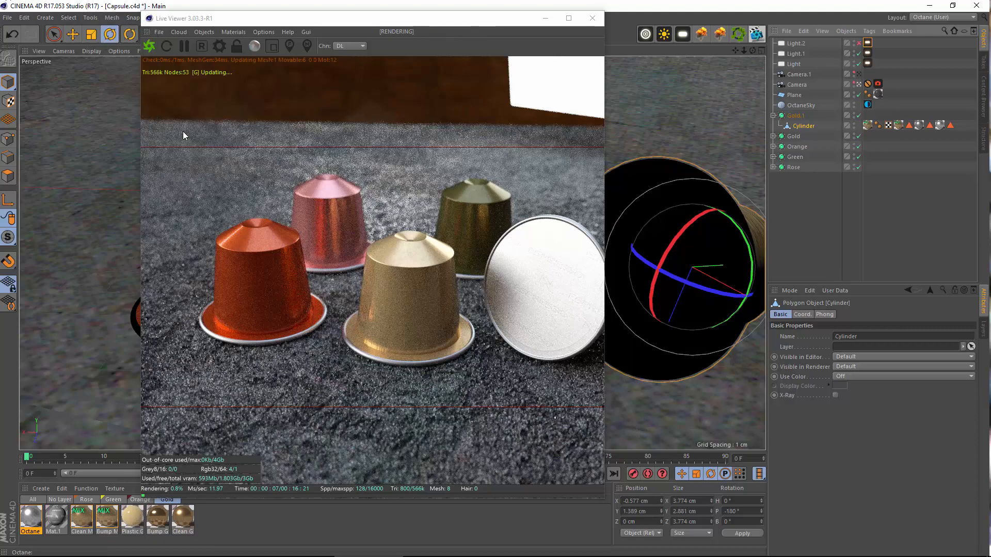
Rotate the tipped-over capsule's Cylinder to a bank of about 23° so its lid catches the reflections
drag(720, 296, 681, 285)
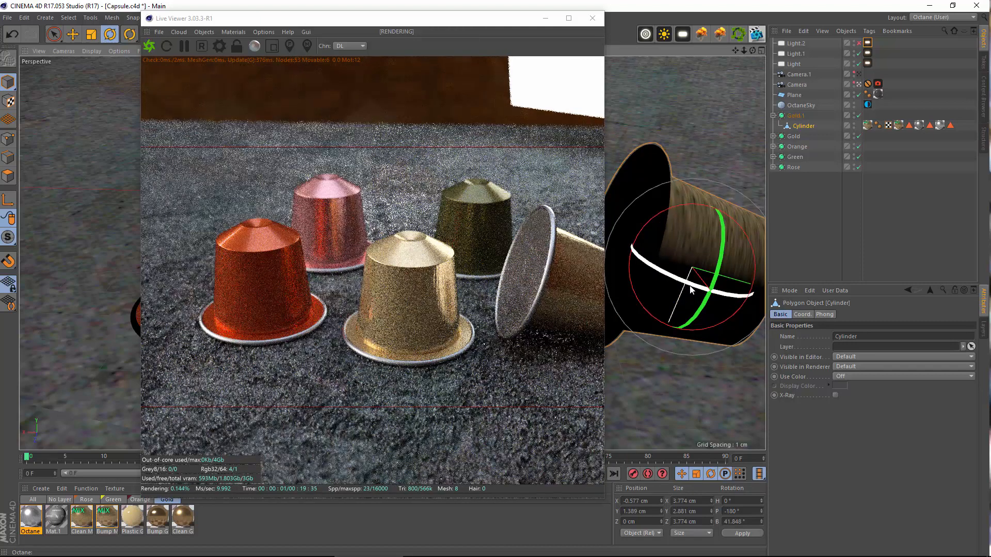
drag(690, 290, 699, 292)
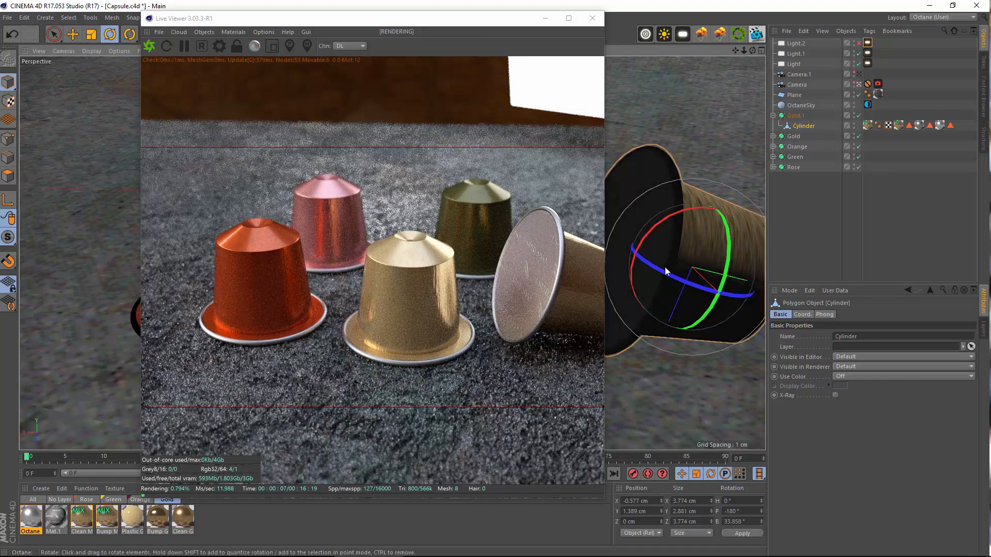
drag(661, 276, 677, 274)
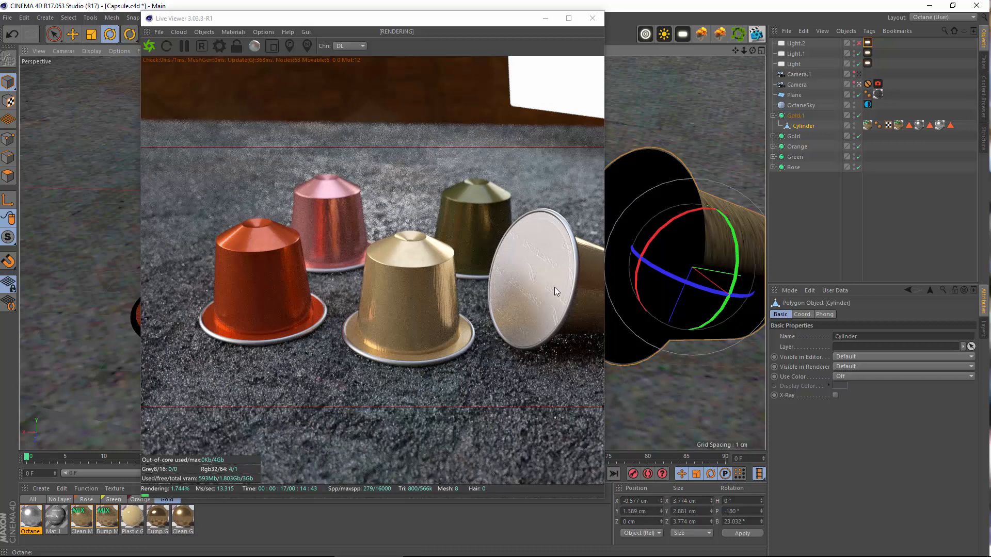
Open the Octane kernel settings, try a diffuse and specular depth of 25, and return both to 16
click(218, 46)
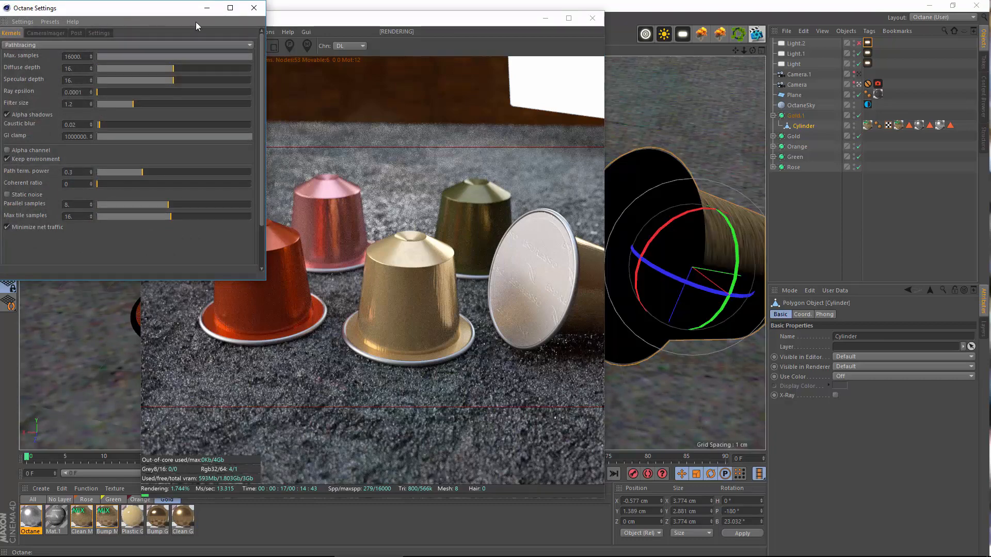
drag(196, 8, 407, 197)
click(386, 268)
drag(403, 277, 425, 258)
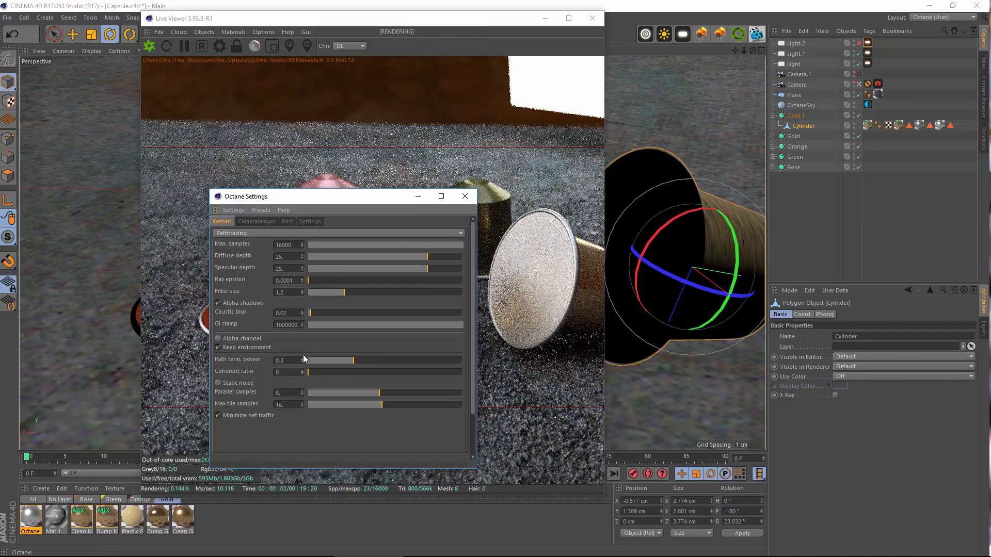
click(387, 272)
click(386, 257)
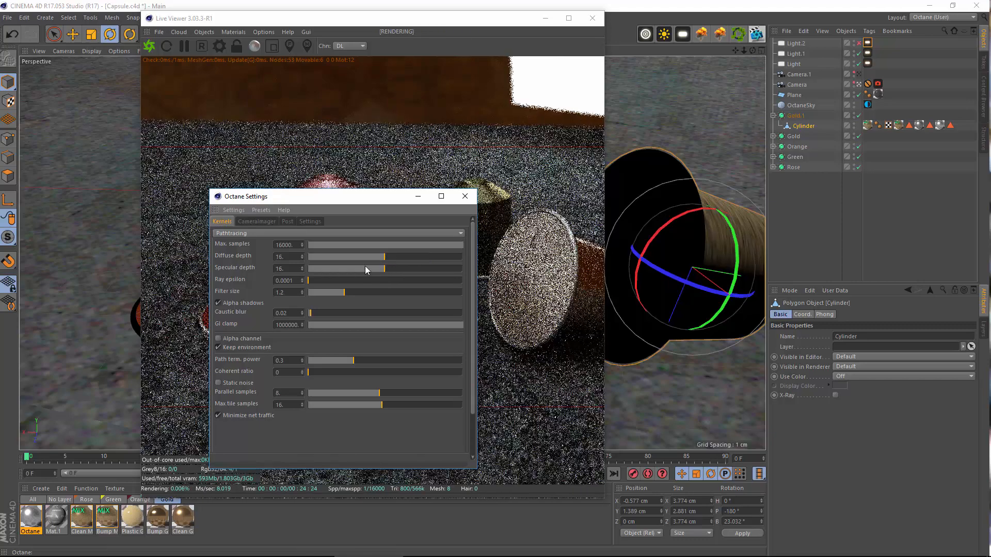
Review the Octane camera imager and GPU device settings, then close the Octane settings
click(255, 221)
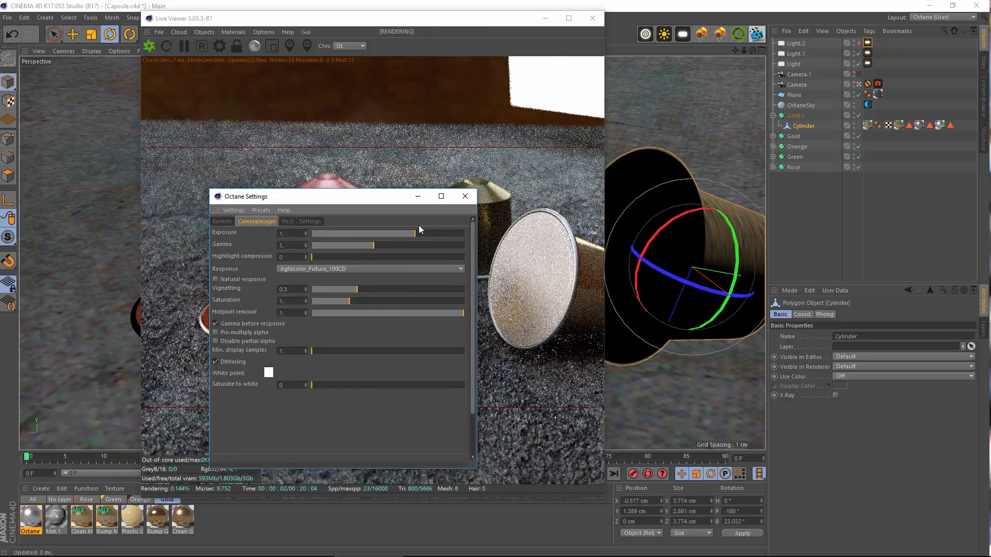
click(310, 222)
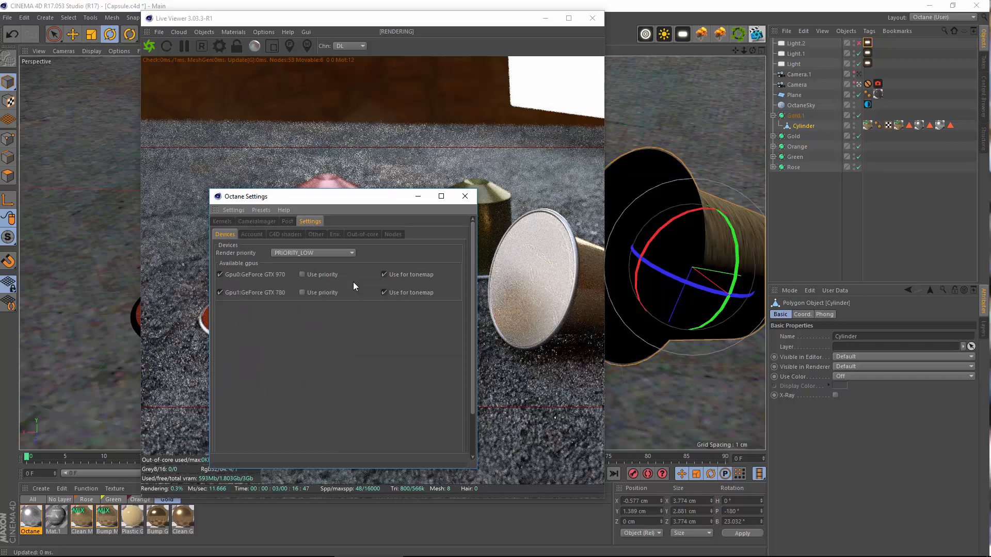
click(459, 202)
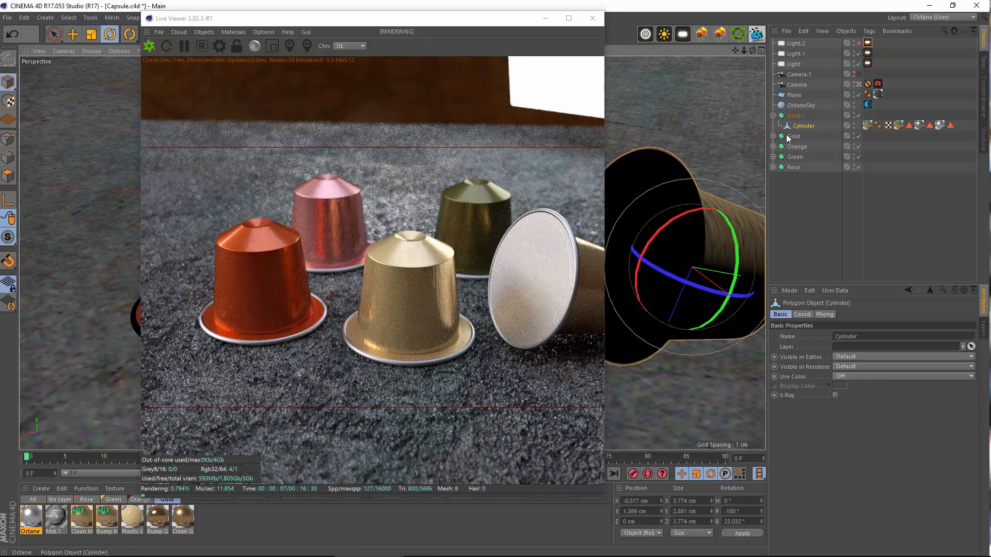
Move the tipped-over capsule's Cylinder up over the orange capsule and rotate its lid toward the camera to a bank of about -27.5°
click(73, 35)
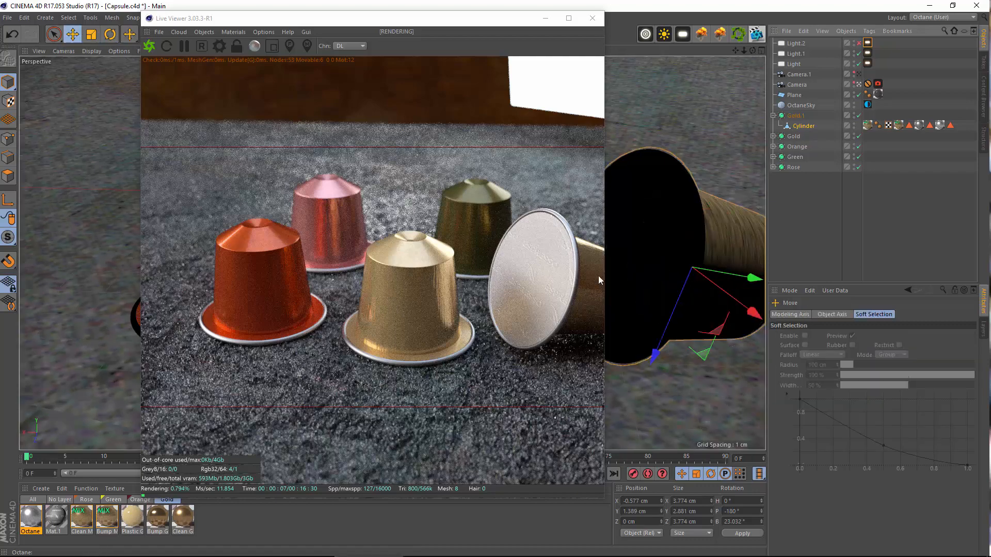
drag(757, 298, 327, 245)
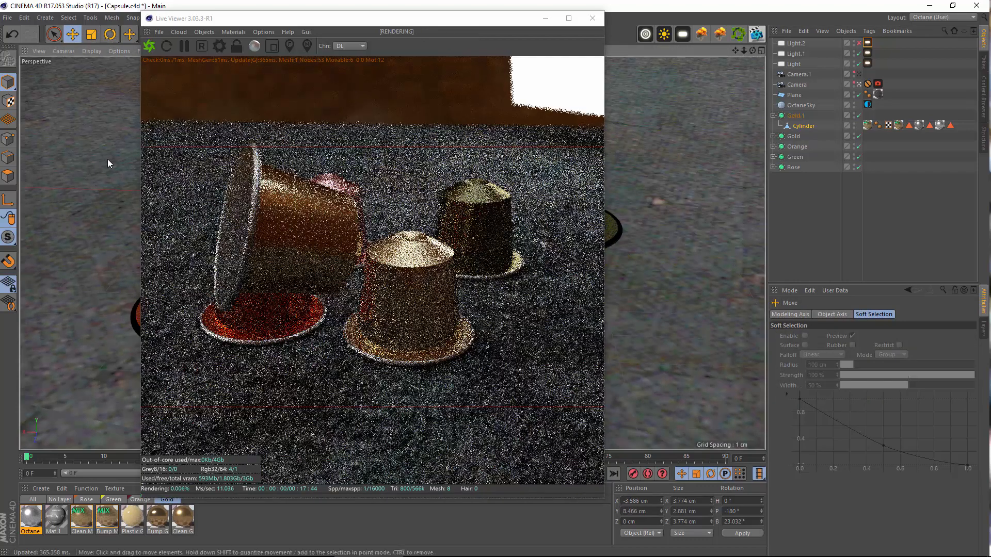
click(110, 35)
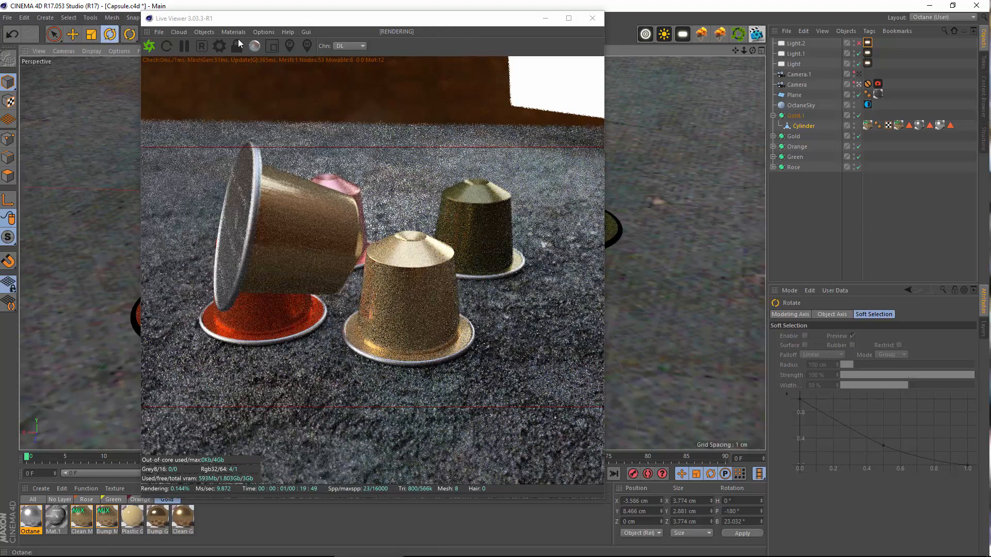
drag(321, 24, 438, 26)
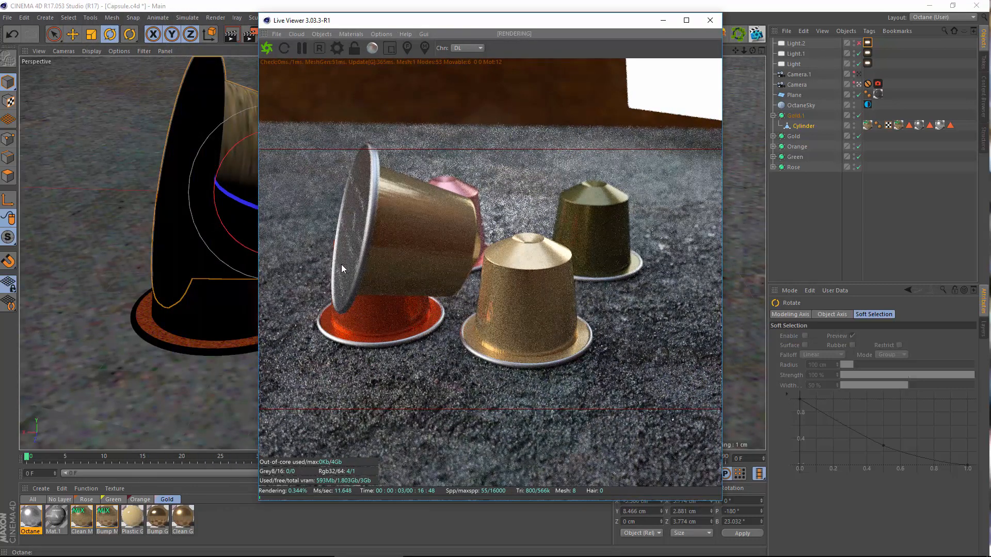
drag(241, 203, 261, 206)
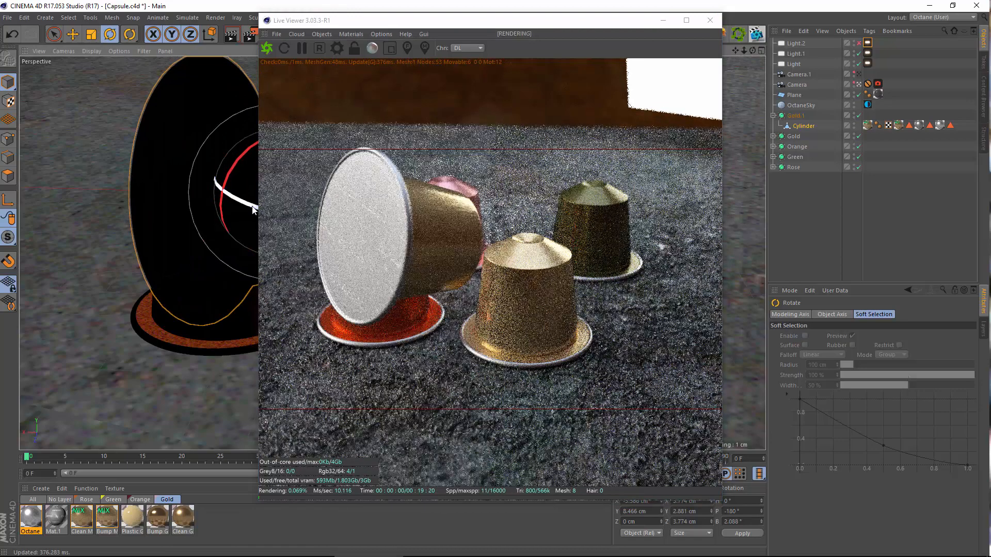
drag(241, 206, 221, 205)
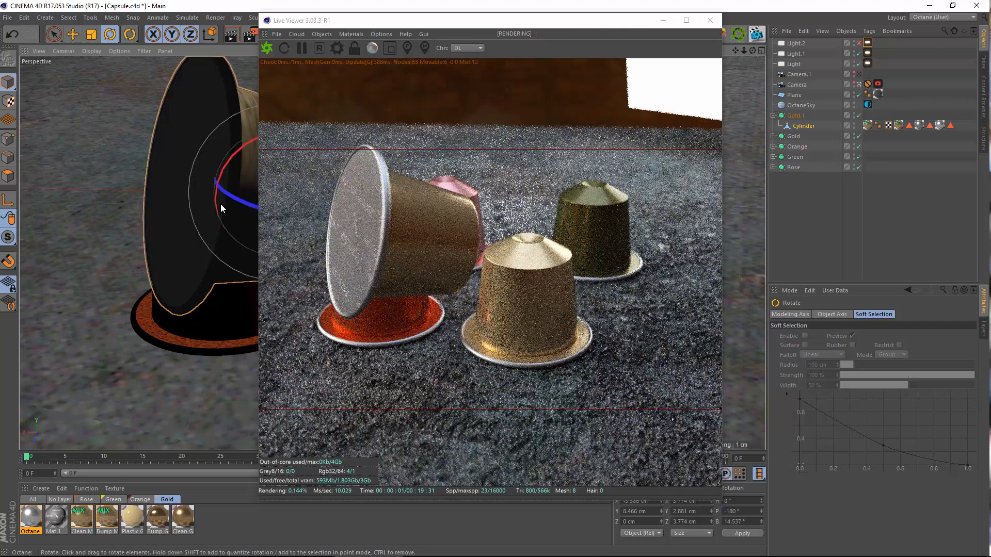
drag(228, 202, 247, 202)
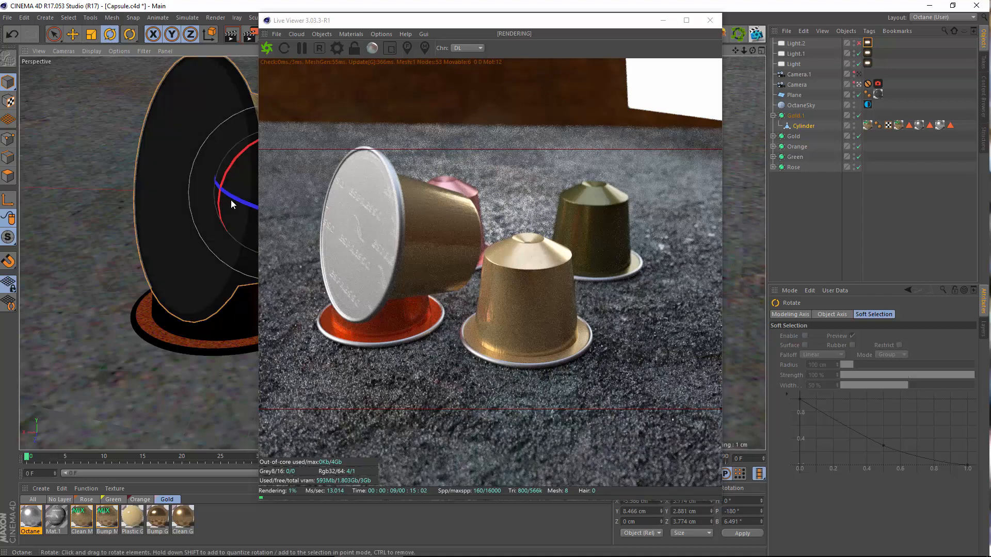
drag(235, 202, 269, 205)
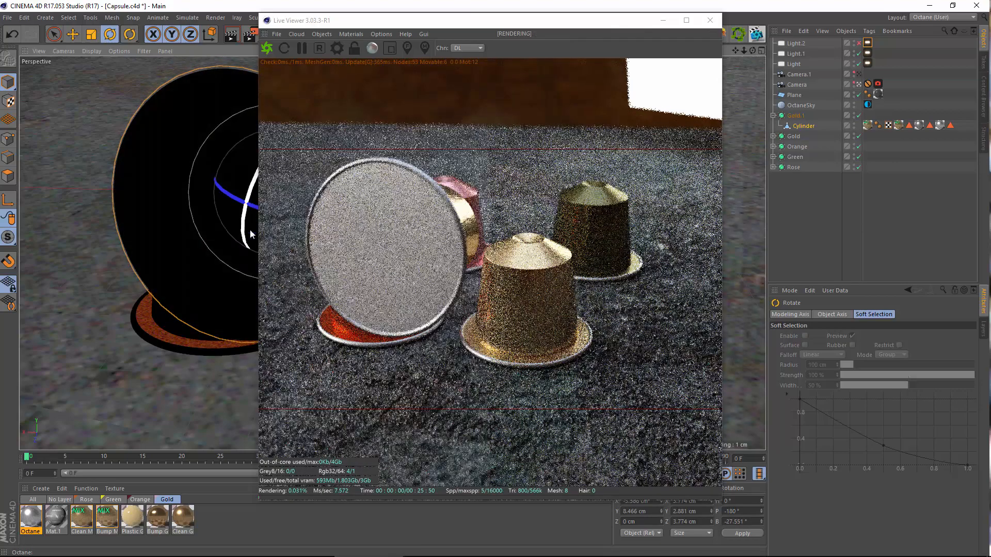
Switch off the bump on the lid's Octane Material.5, lower its roughness to about 0.07, and open its index setting
double_click(23, 516)
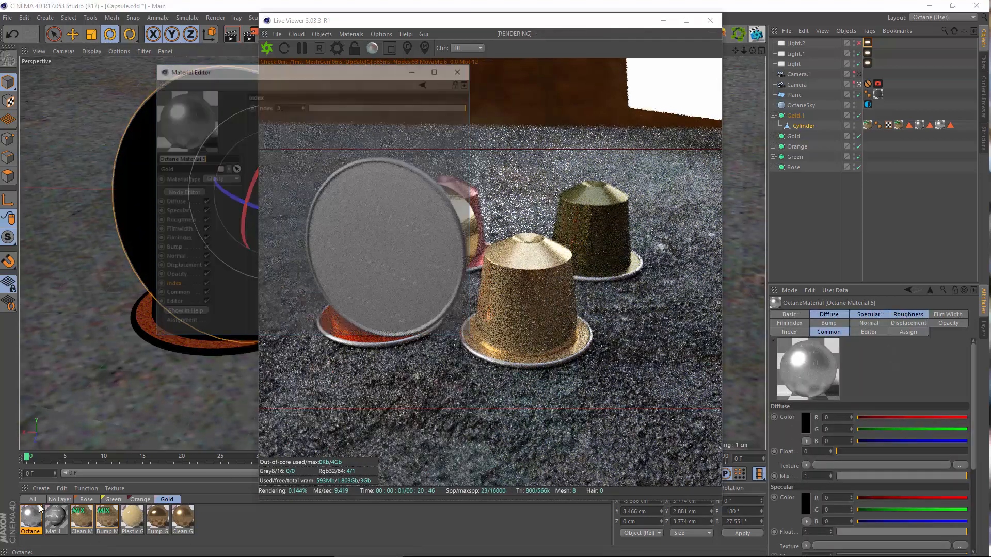
drag(270, 67, 661, 248)
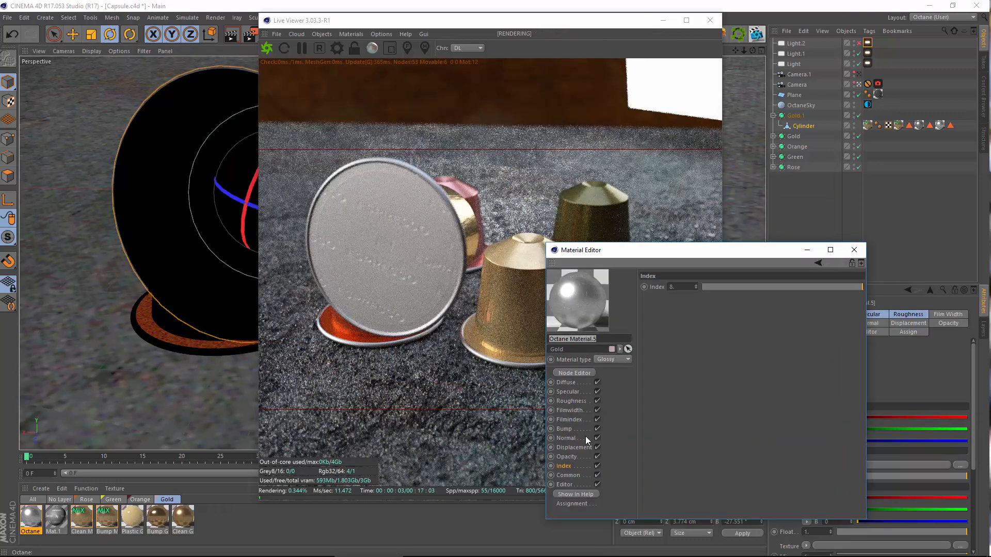
click(596, 429)
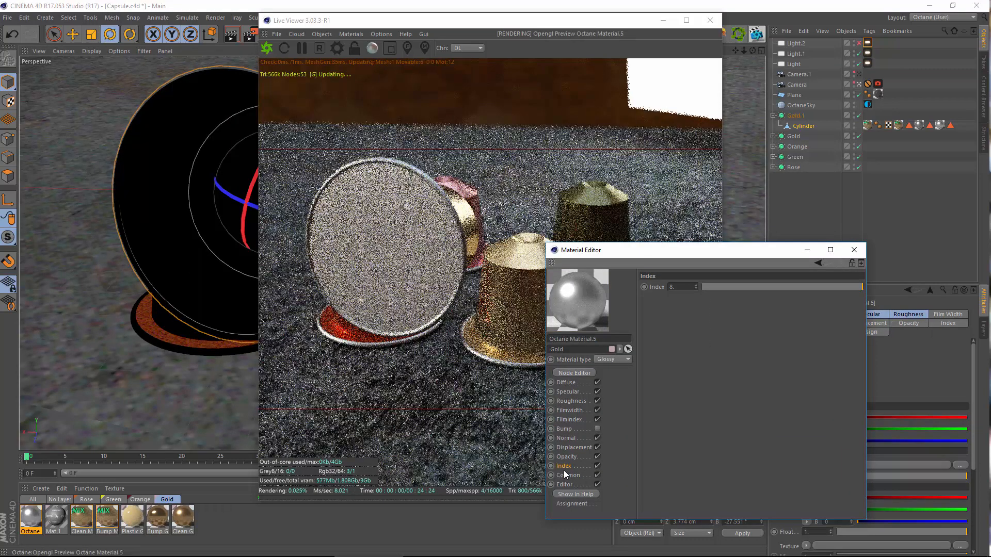
click(570, 401)
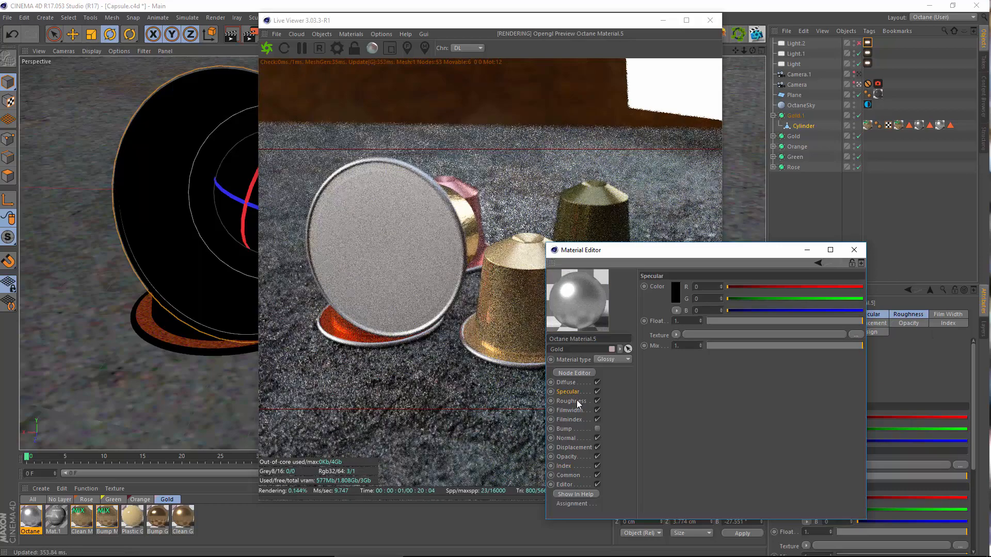
drag(741, 320, 709, 322)
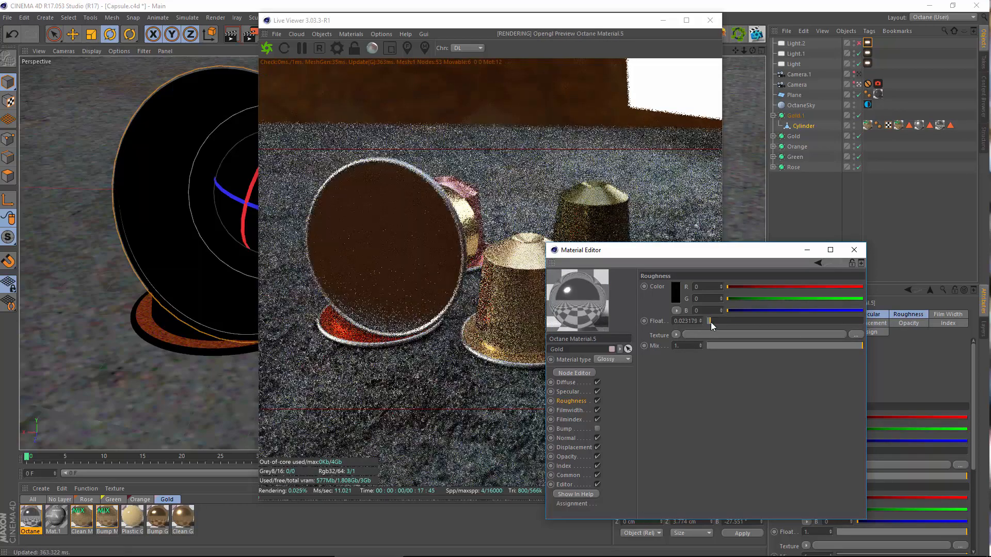
drag(714, 323, 717, 324)
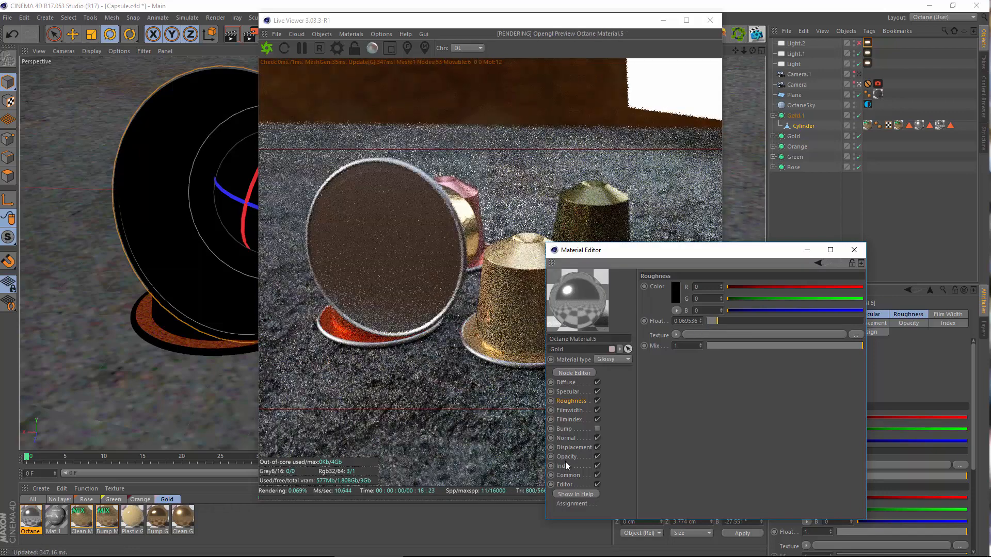
click(562, 466)
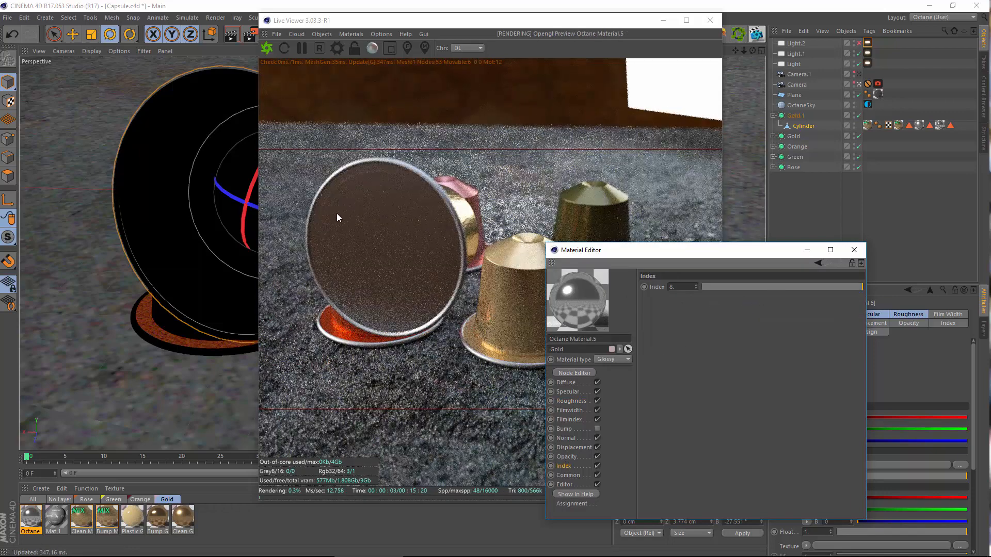
Rotate the Gold.1 capsule's Cylinder to show its side, and hide the OctaneSky from the render
click(791, 127)
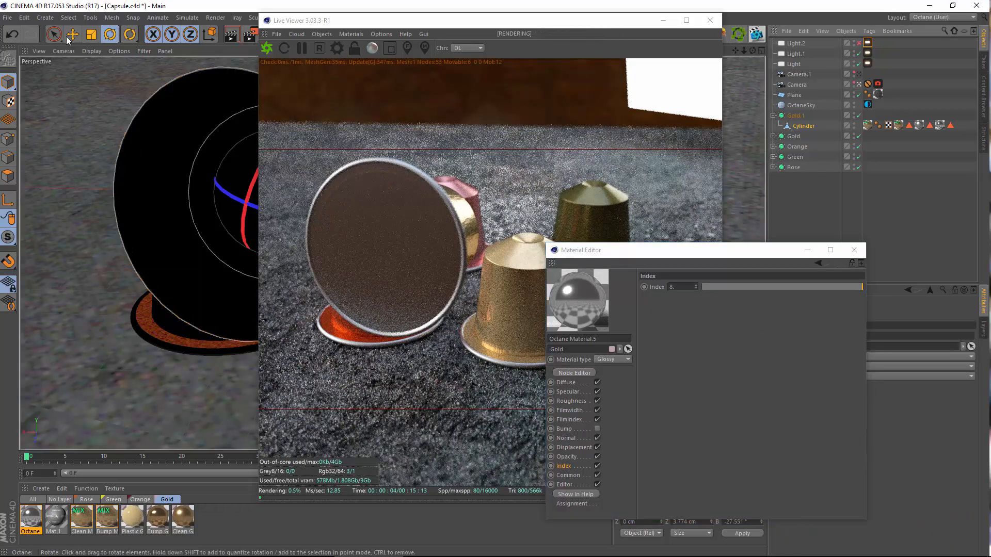
drag(238, 197, 217, 196)
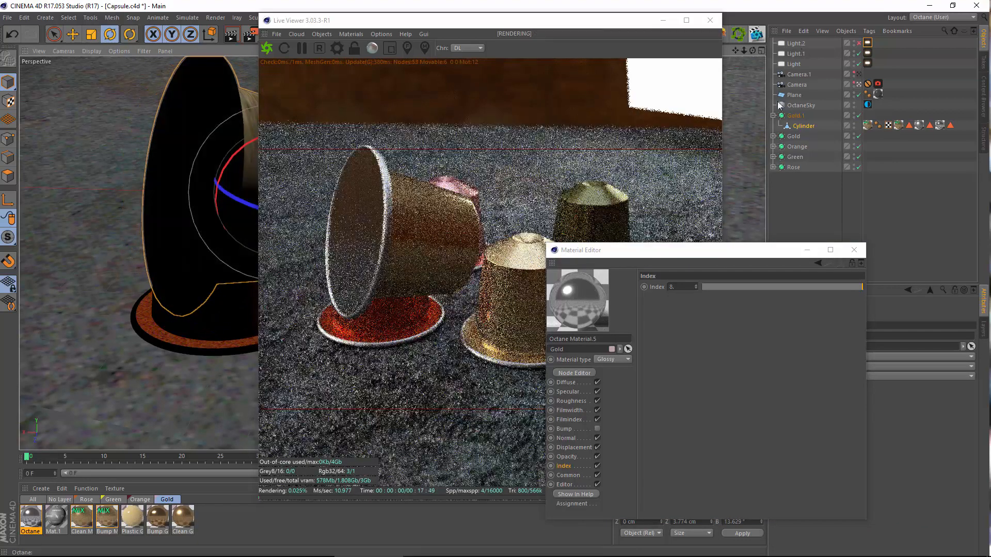
click(854, 107)
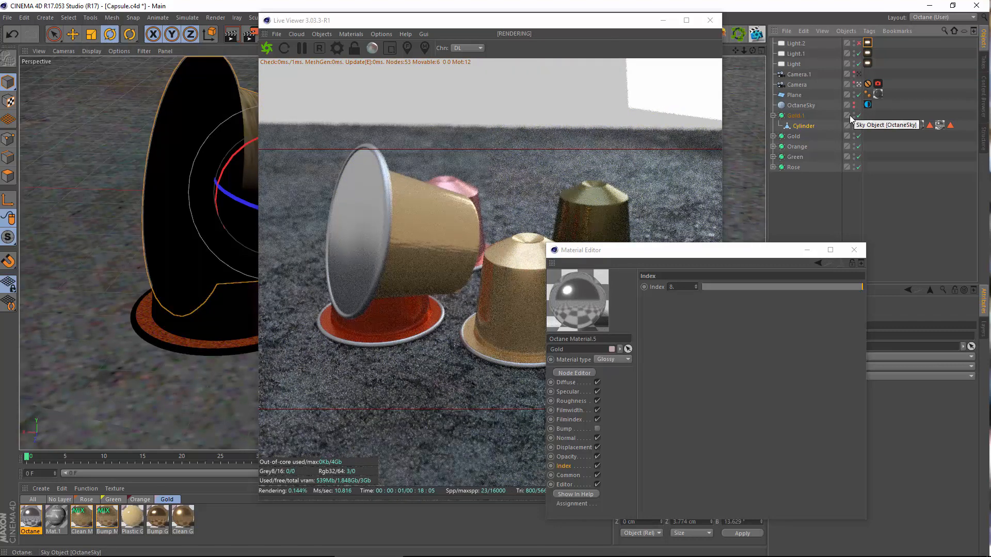
Enable the bump channel of Octane Material.5 and rotate the Cylinder until its lid faces the camera
drag(643, 257, 686, 252)
click(641, 424)
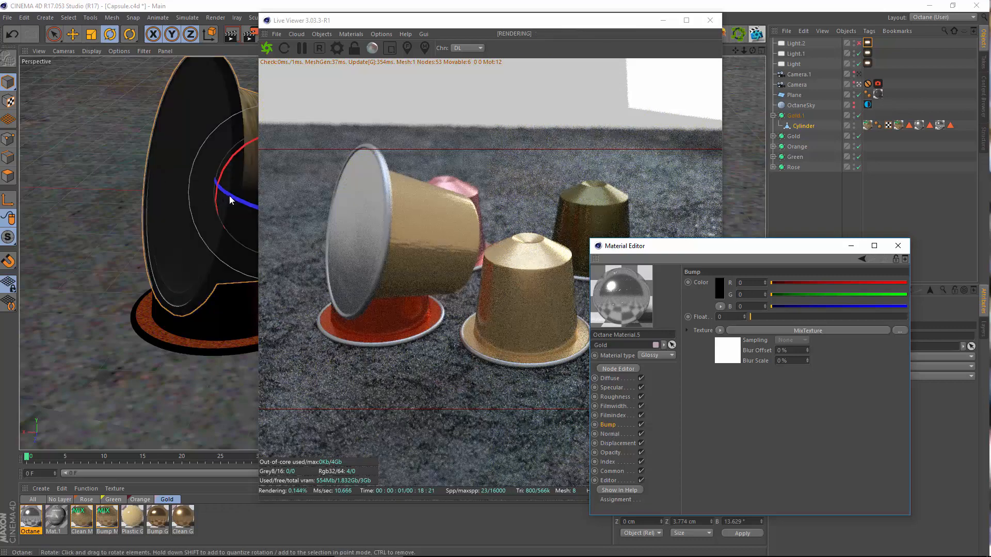
drag(230, 200, 281, 204)
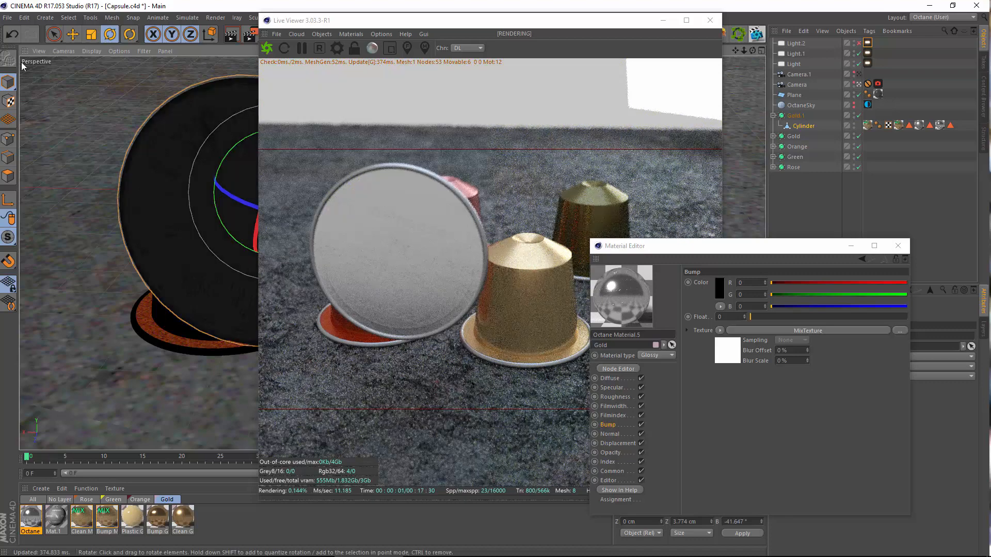
Undo the recent edits back to the Gold.1 capsule's earlier placement beside the upright gold capsule, with its lid facing the camera
click(15, 34)
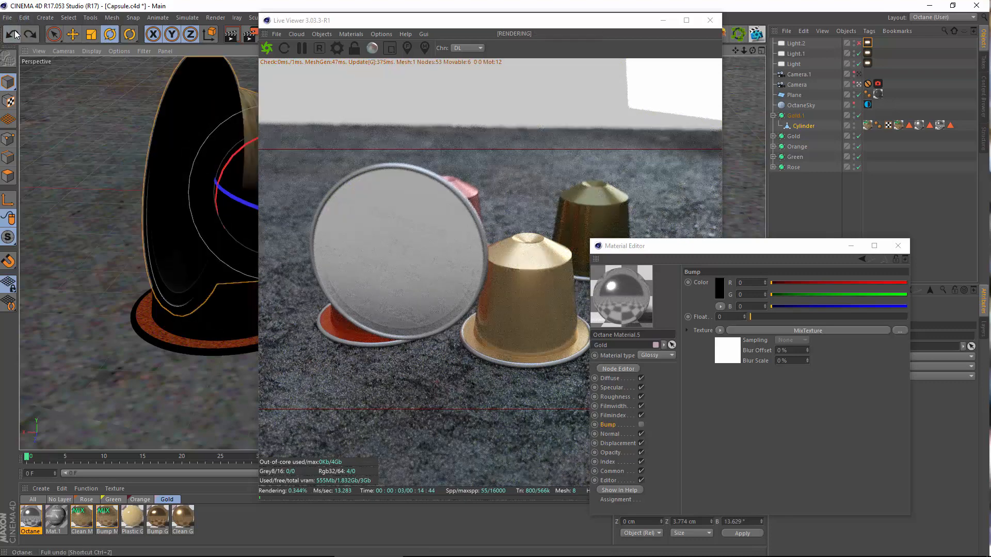
click(15, 34)
click(14, 34)
click(15, 34)
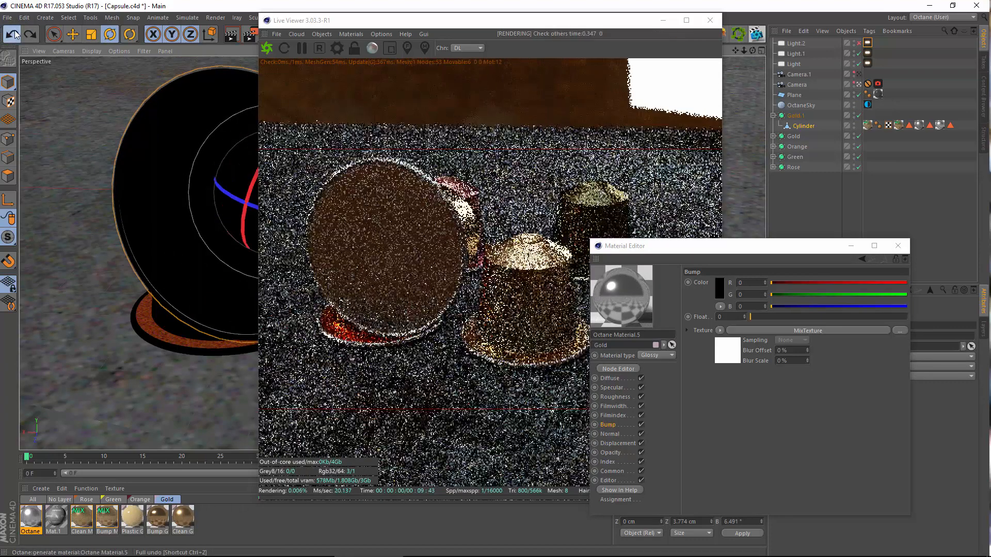
click(15, 34)
click(15, 34)
click(14, 34)
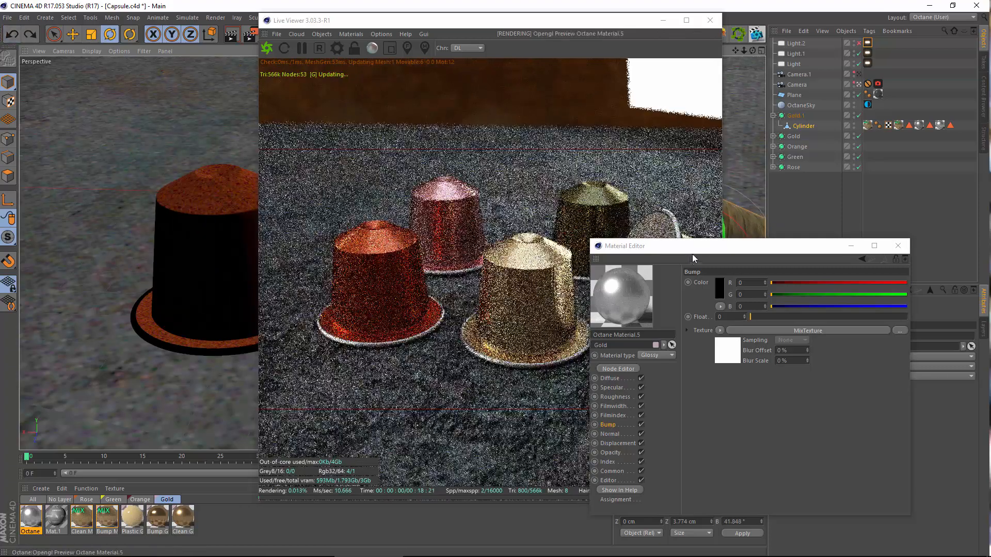
drag(692, 254, 153, 166)
click(13, 34)
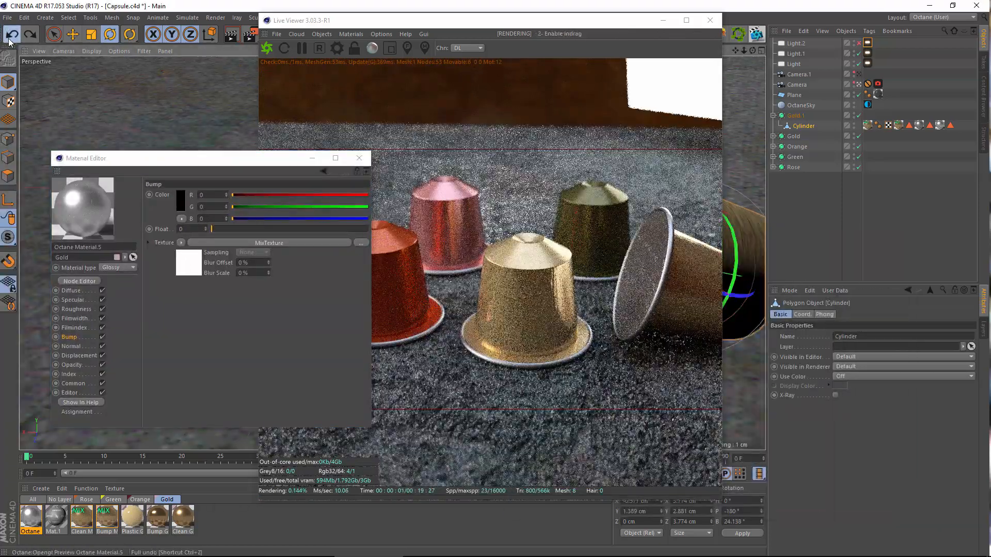
click(11, 36)
click(12, 36)
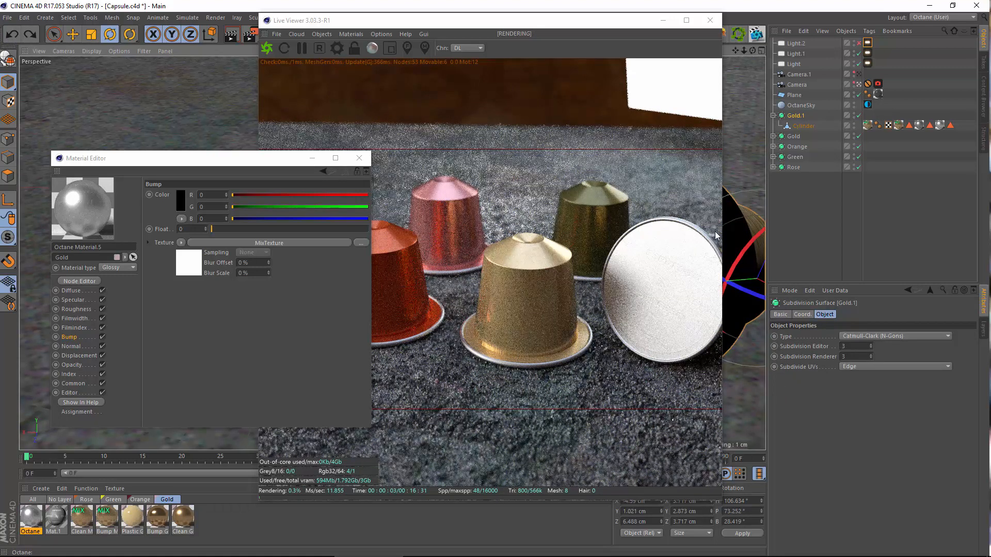
Compare the lighting by disabling Light.1 and Light, hiding the OctaneSky, and re-enabling both lights
click(858, 53)
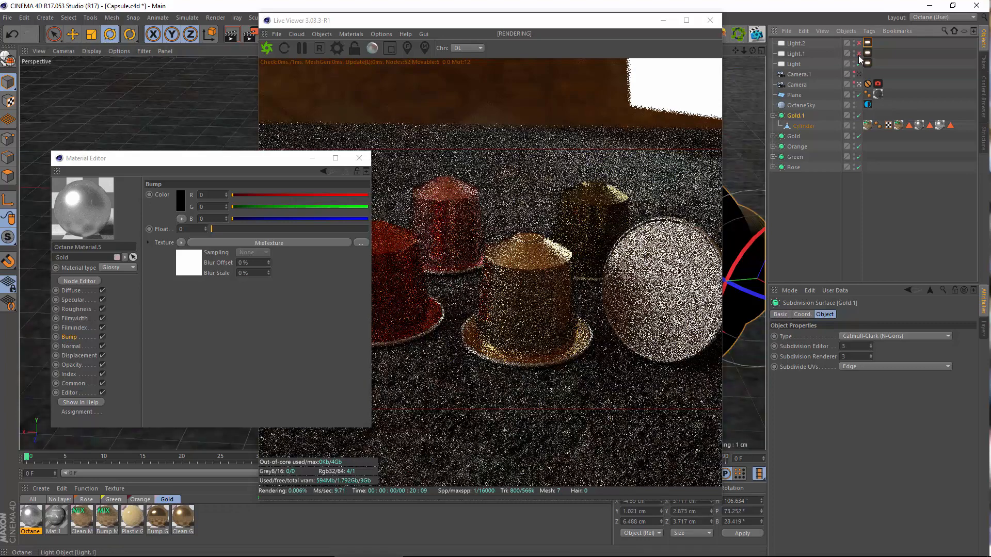
click(858, 64)
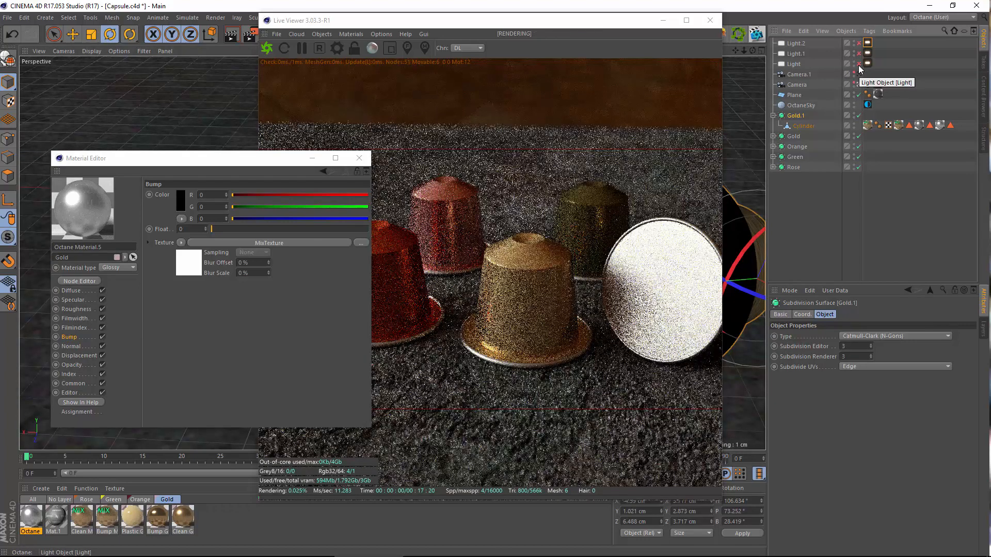
click(853, 105)
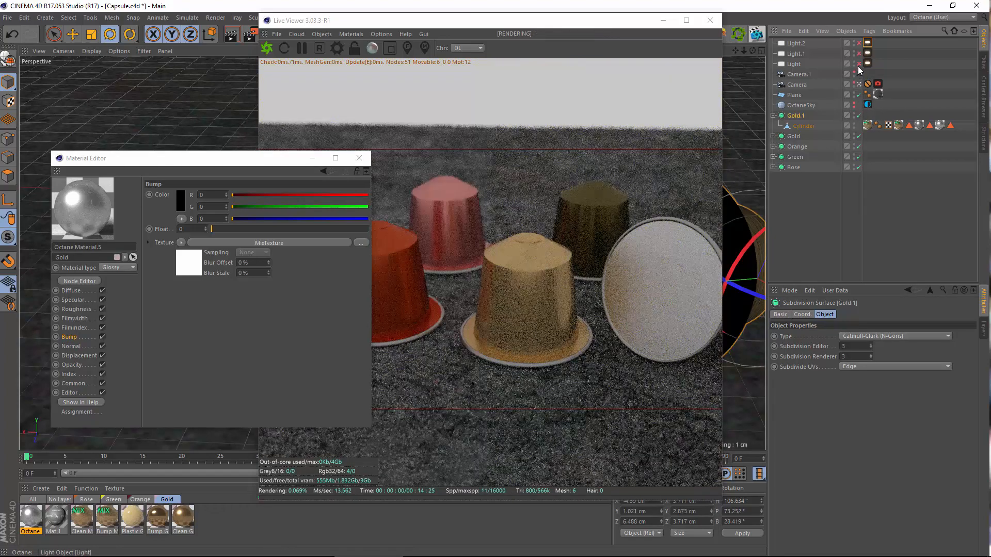
click(858, 64)
click(858, 53)
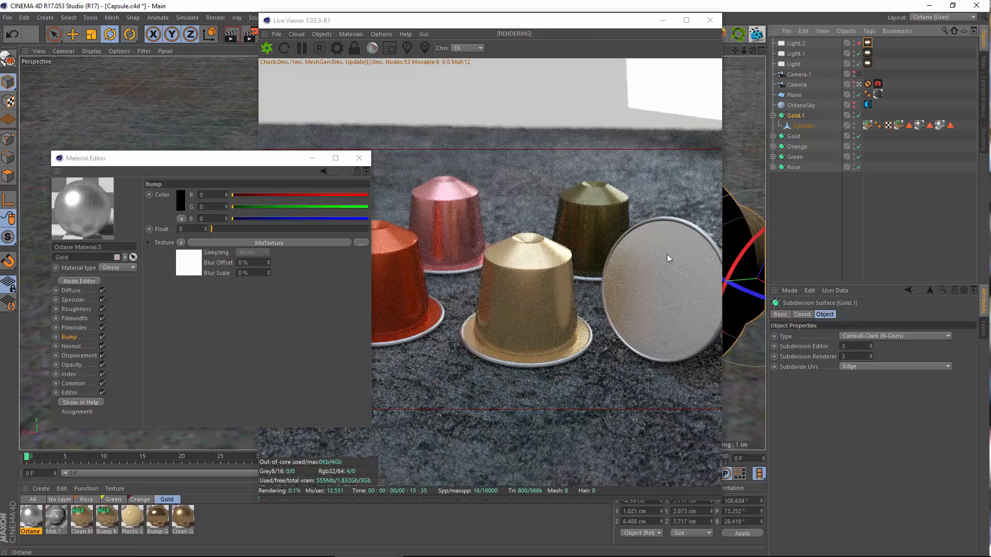
drag(281, 160, 233, 75)
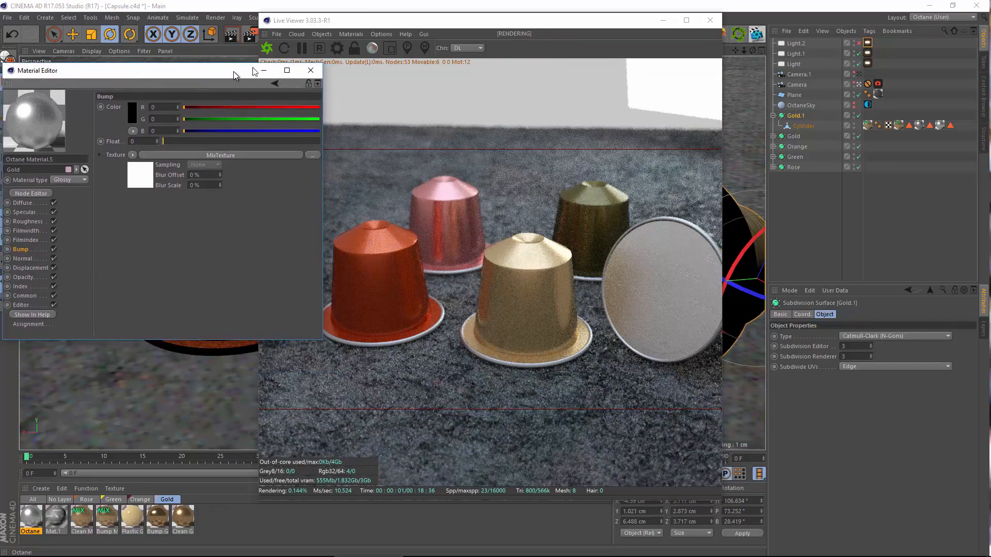
Show the OctaneSky again and set its environment texture's RotX to about -0.352
click(868, 104)
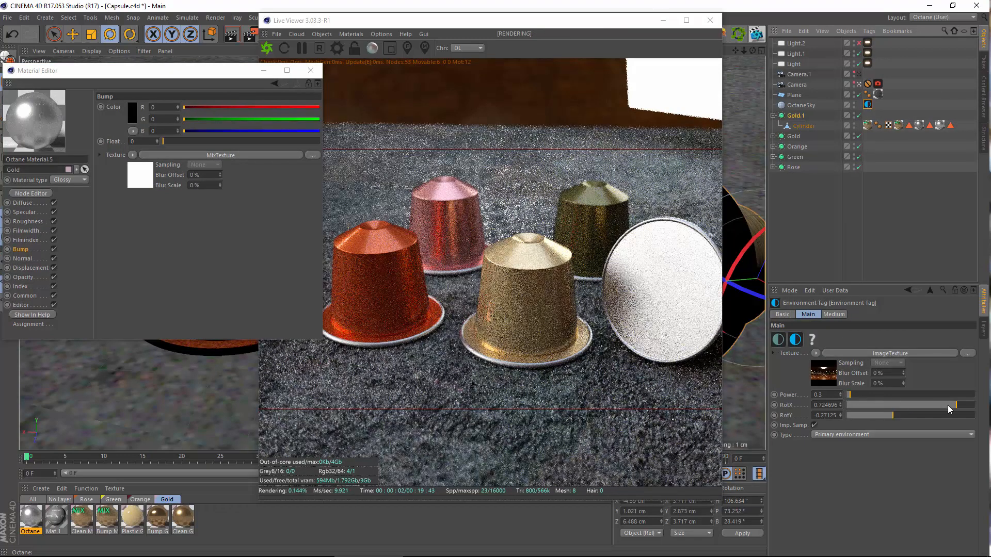
drag(948, 405, 887, 398)
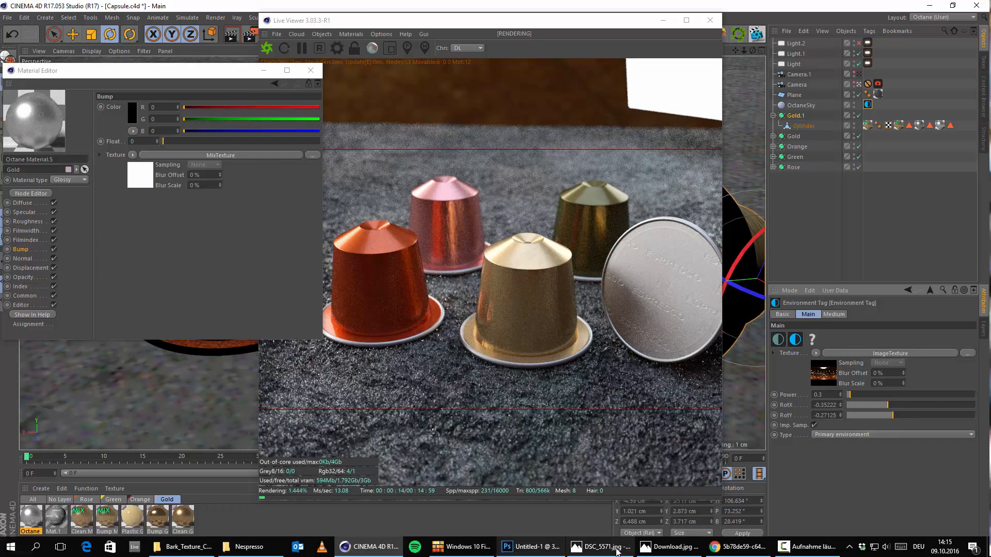
Check the reference photo DSC_5571.jpg and set the roughness float of Octane Material.5 to about 0.169
click(623, 552)
click(623, 551)
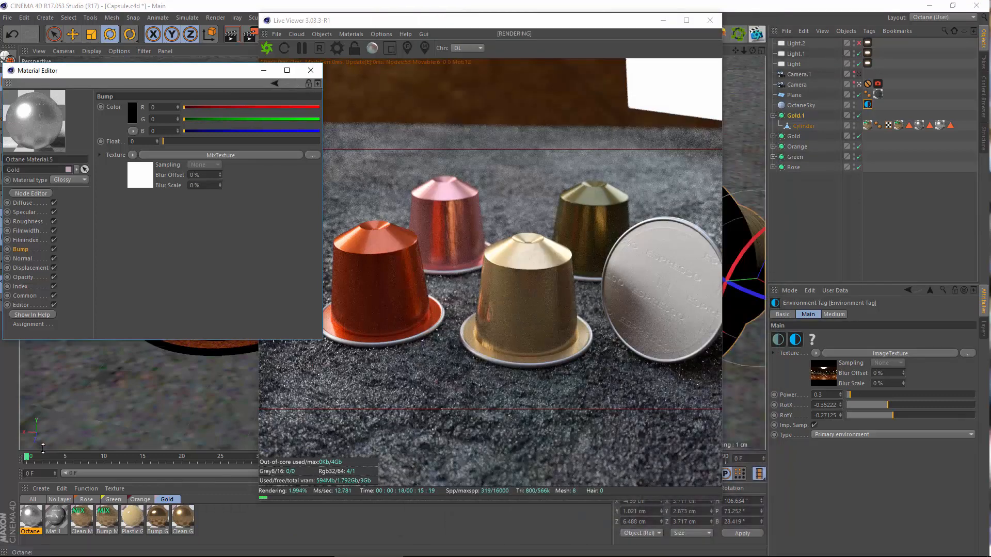
drag(123, 71, 191, 73)
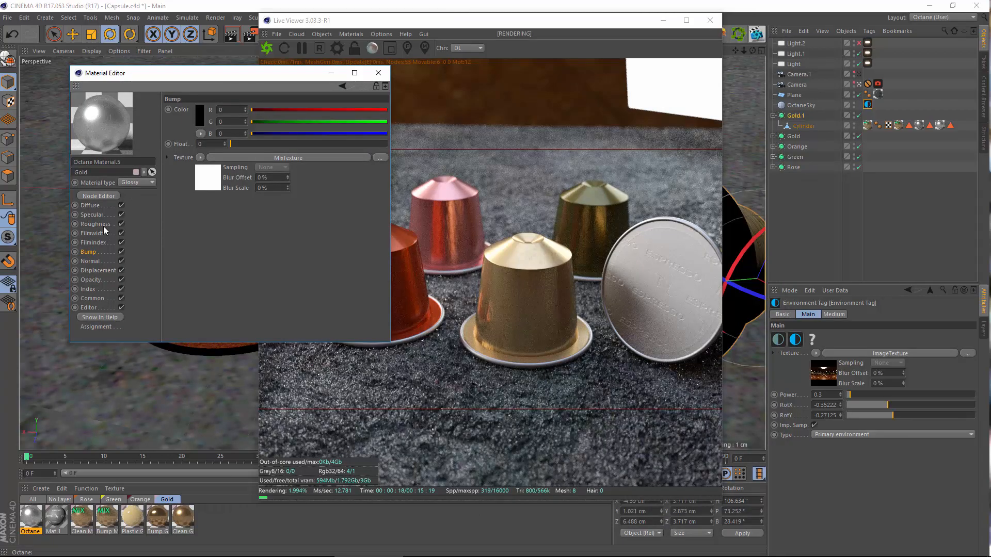
click(98, 224)
drag(273, 144, 257, 144)
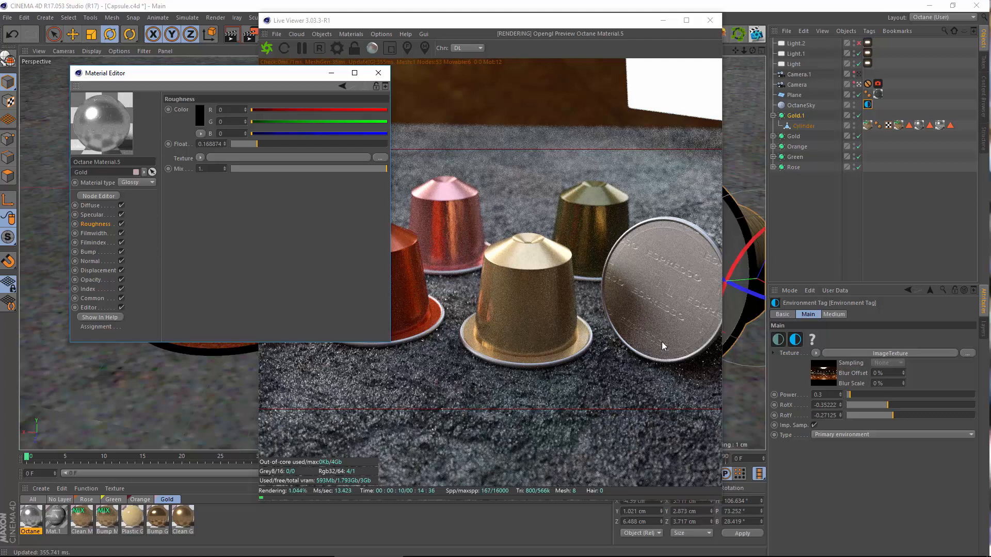
Set the sky environment's RotX to about 0.579 and RotY to about 0.814, and save the project
drag(908, 407, 914, 408)
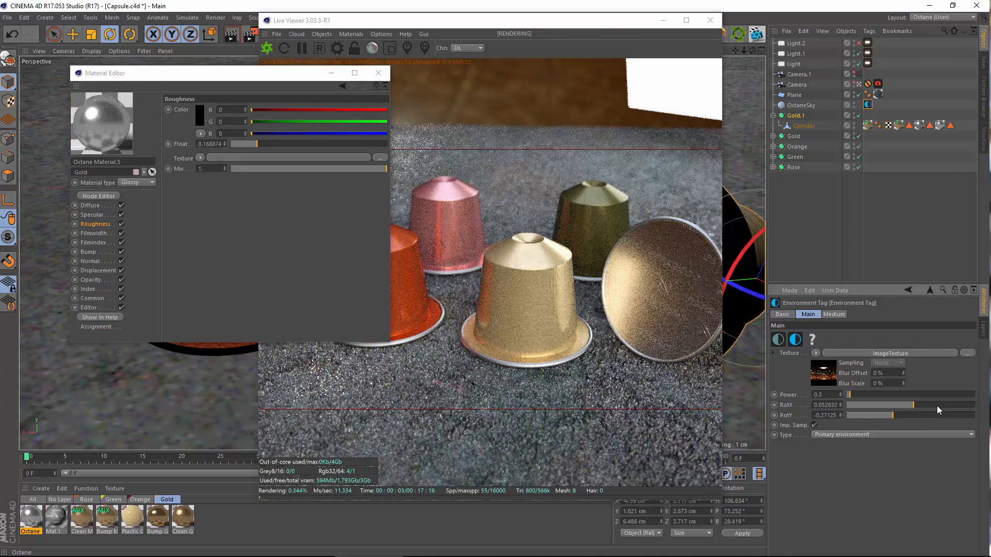
drag(937, 406, 947, 407)
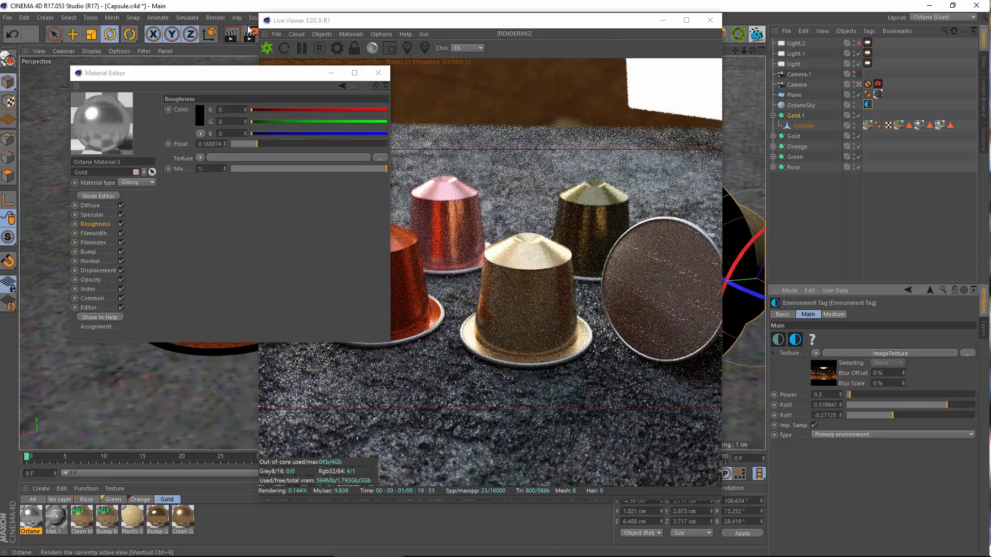
drag(323, 26, 336, 48)
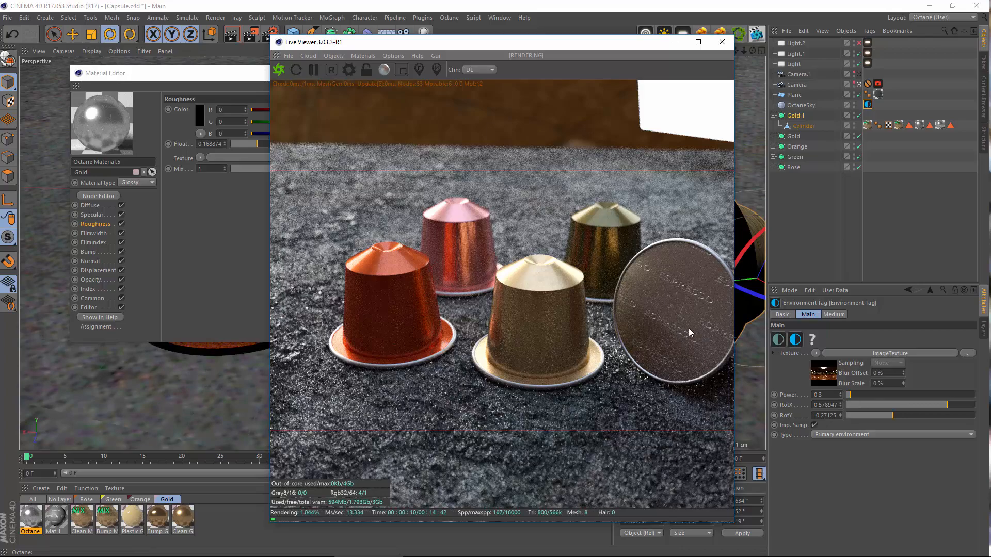
drag(896, 416, 959, 419)
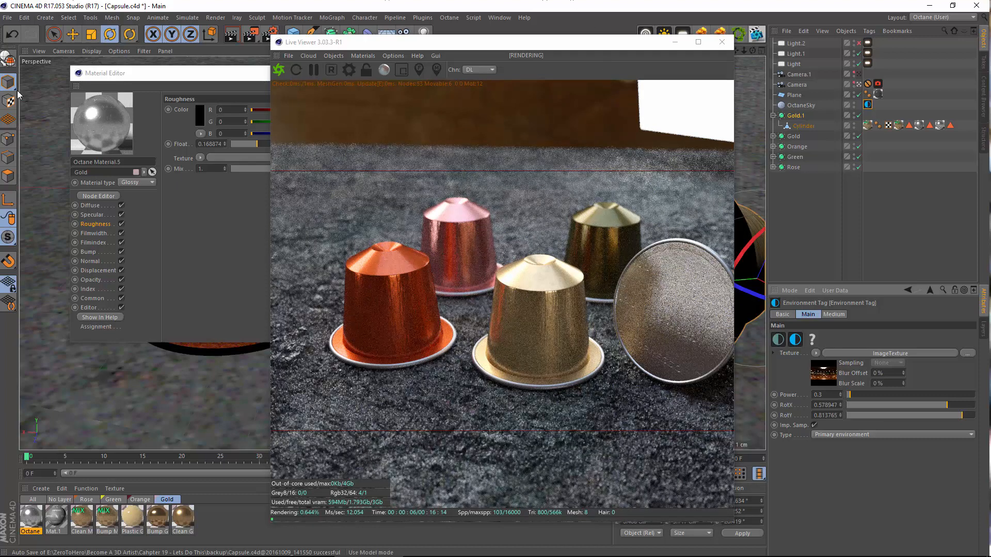
click(7, 17)
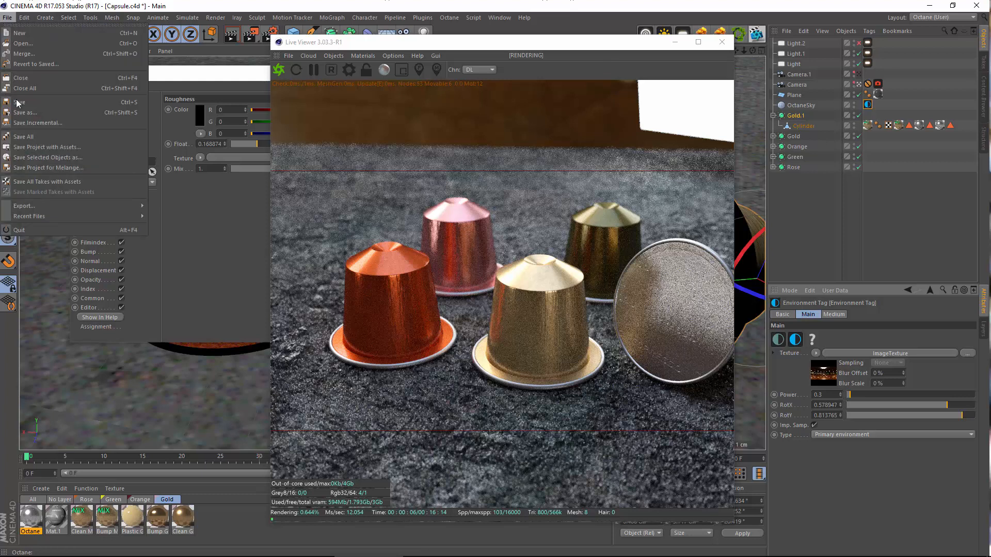
click(21, 103)
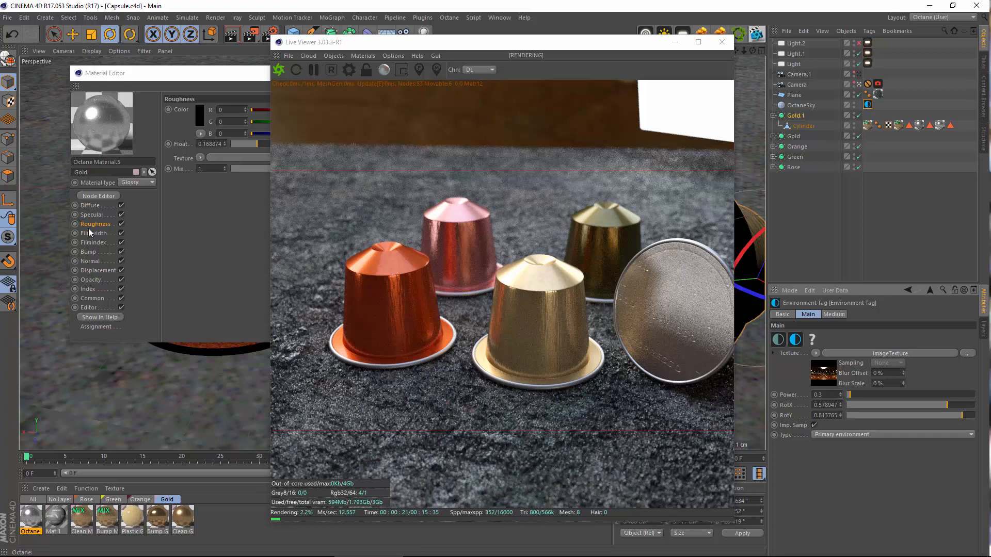
Set the power of the Displacement.tif texture in Octane Material.5's bump mix to 0.3 and turn off Invert
click(98, 252)
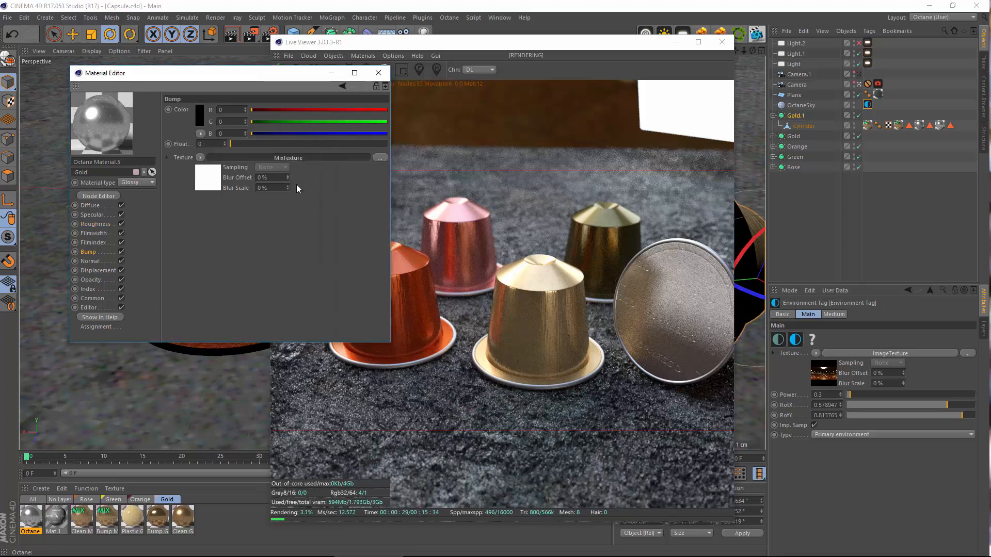
click(298, 149)
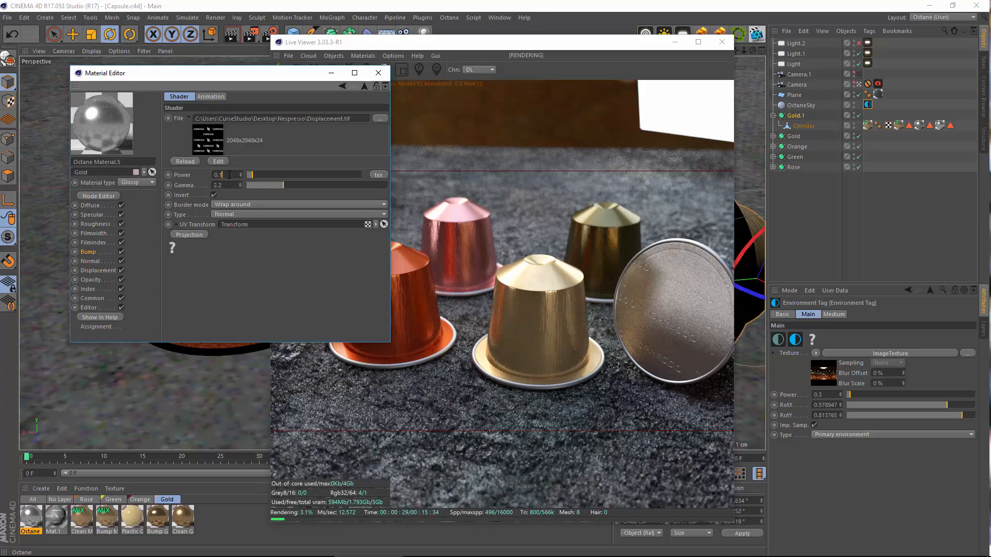
key(Return)
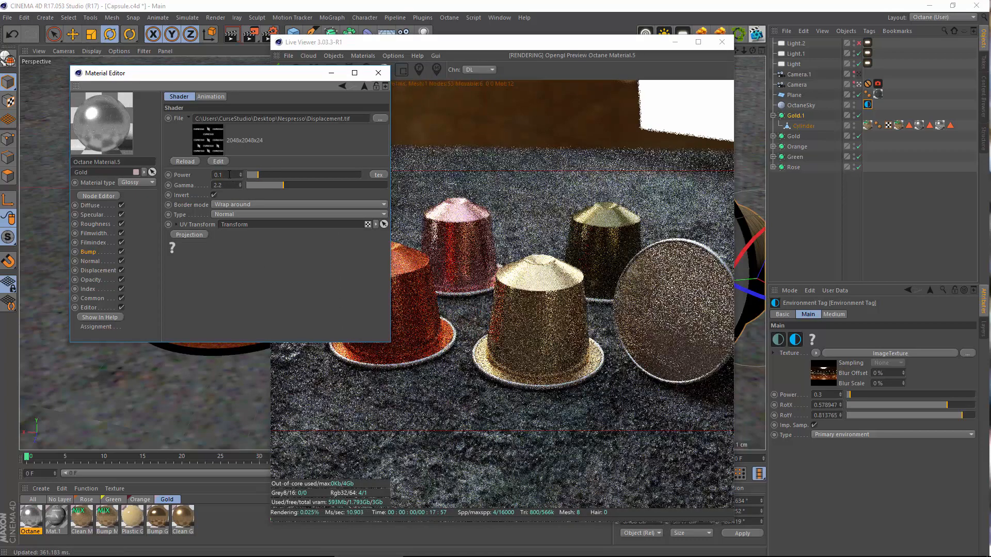
double_click(229, 174)
text(0.3)
key(Return)
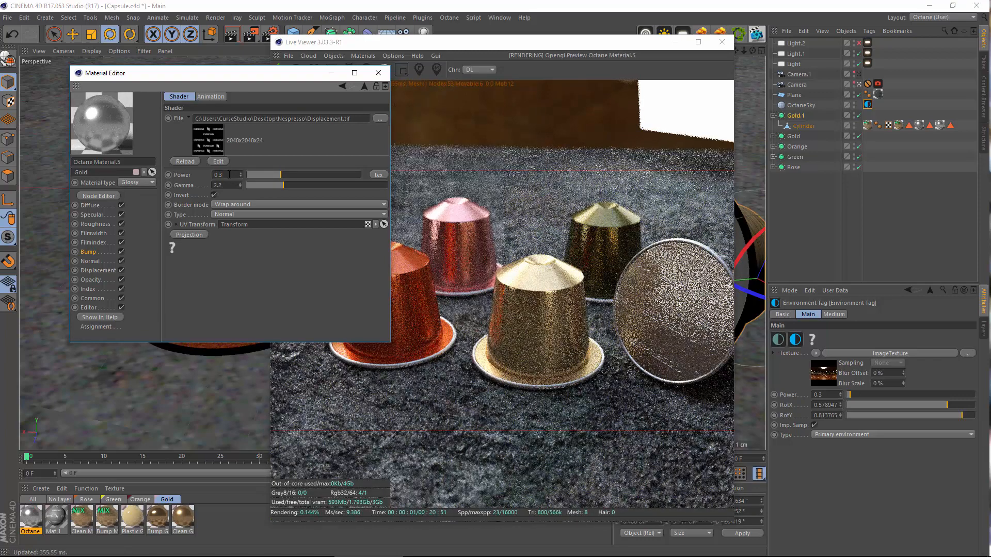
click(213, 195)
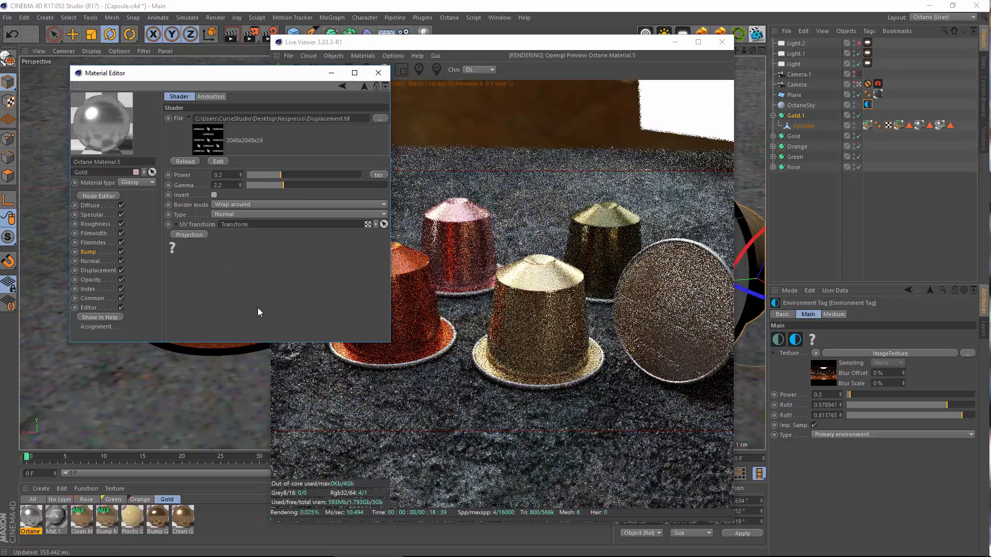
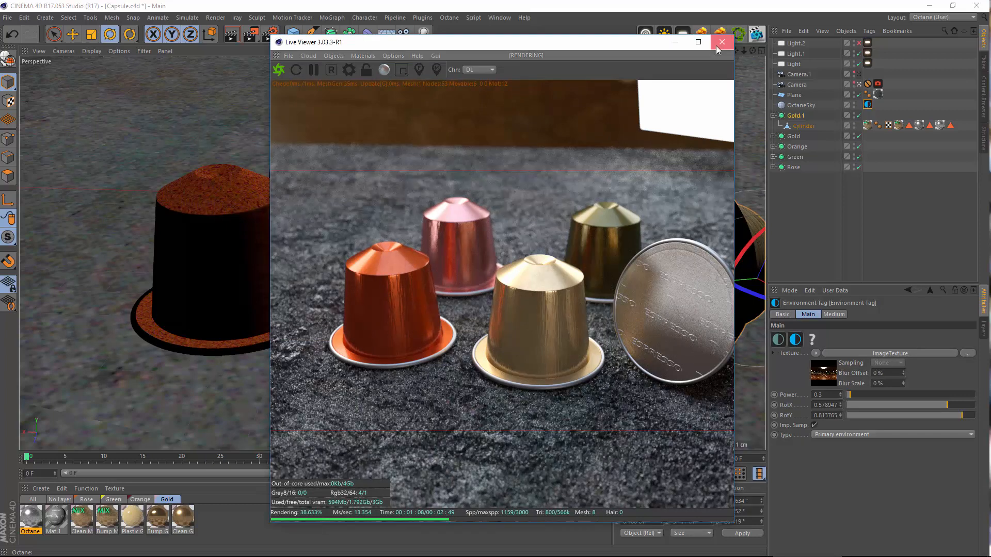
Close the Live Viewer and reopen the Displacement.tif texture settings in Octane Material.5's bump mix
click(721, 42)
double_click(31, 523)
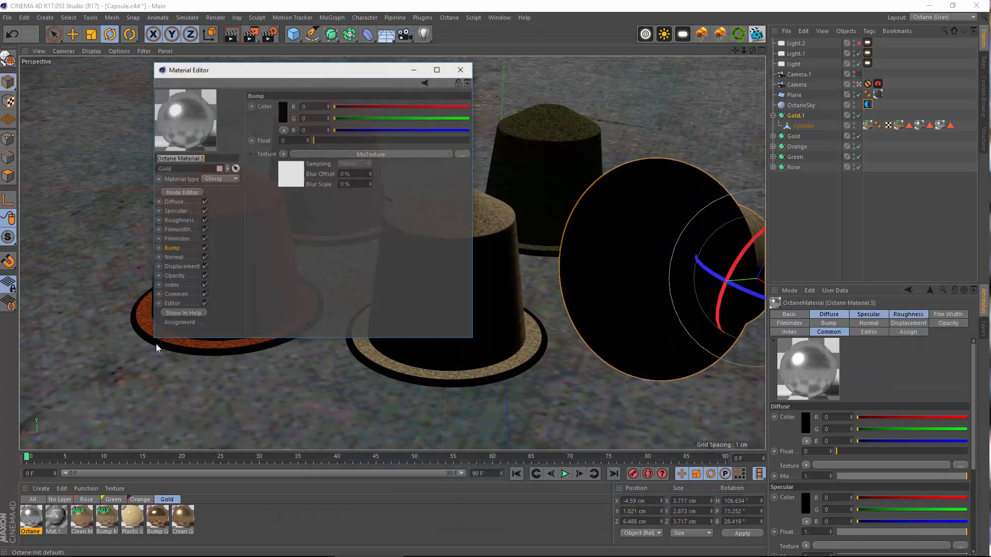
click(381, 155)
drag(372, 68, 589, 180)
click(594, 258)
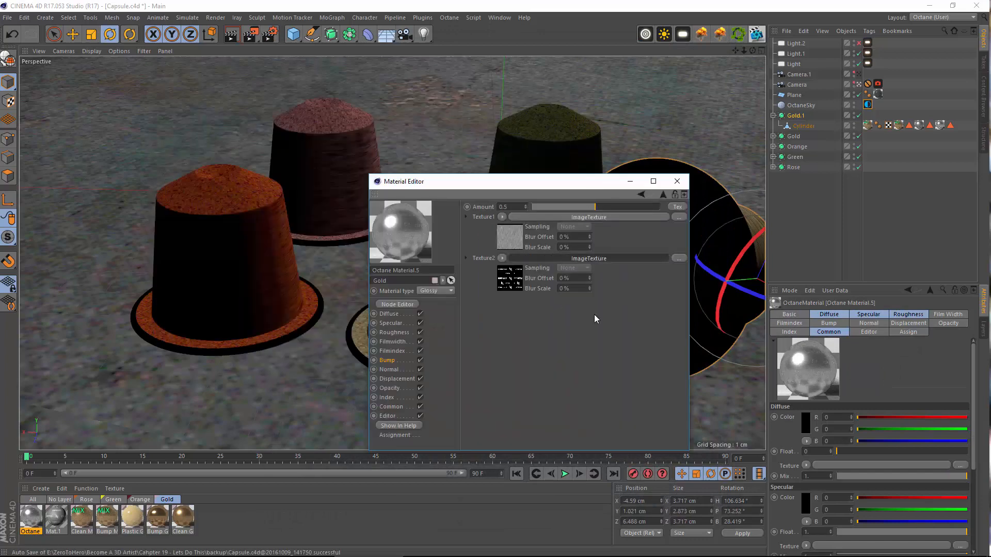
drag(513, 187, 311, 177)
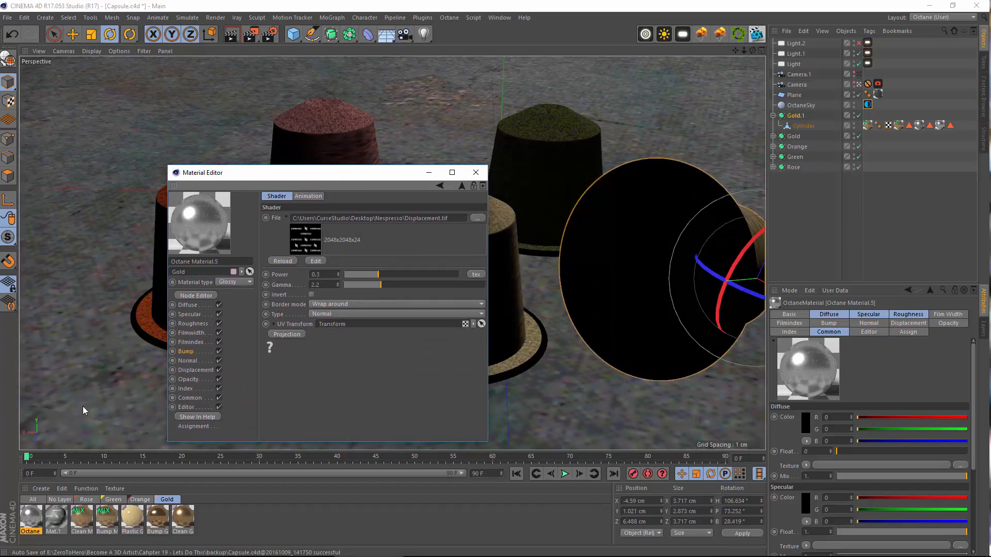
Switch the viewport textures off and on again, and do the same with Light.1 and Light to check the lid's display
click(119, 50)
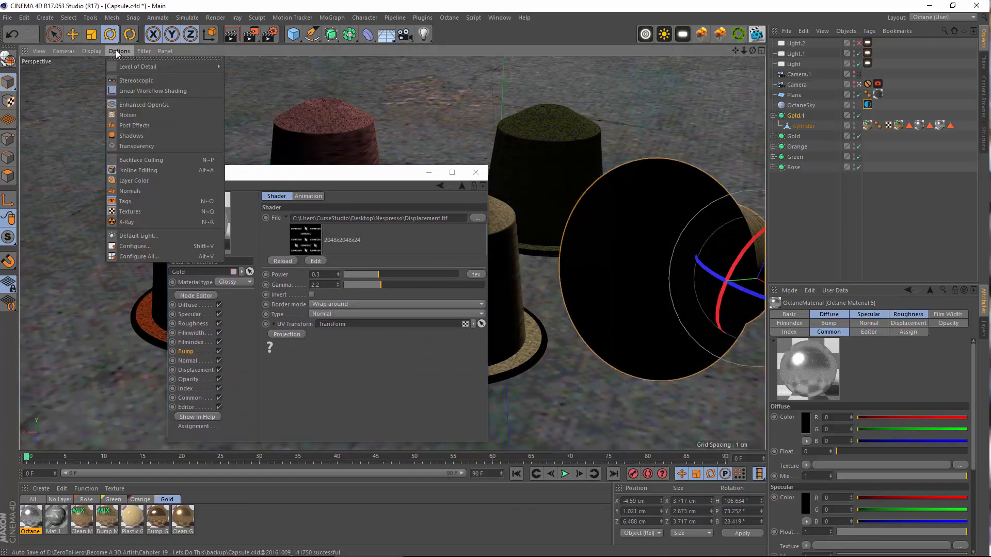
click(131, 211)
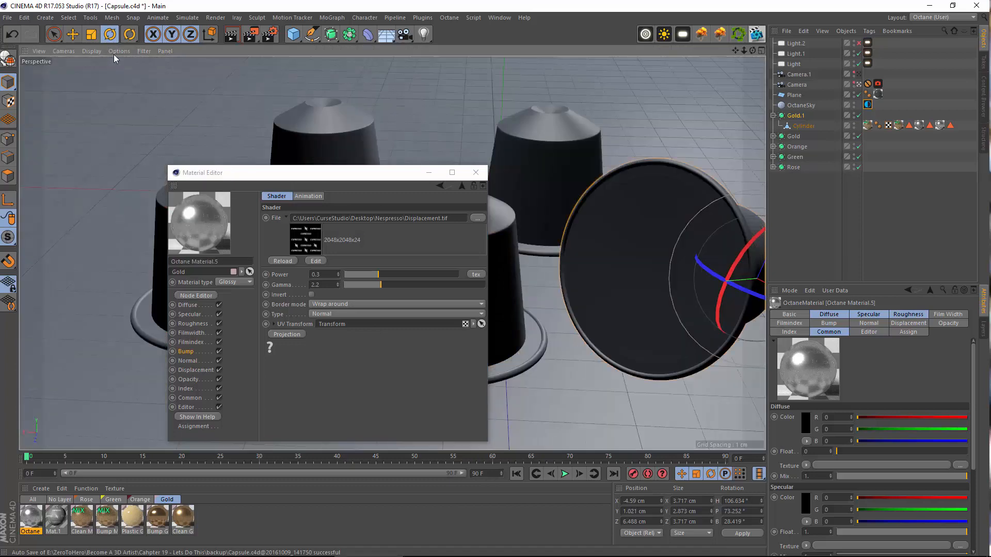
click(119, 51)
click(130, 211)
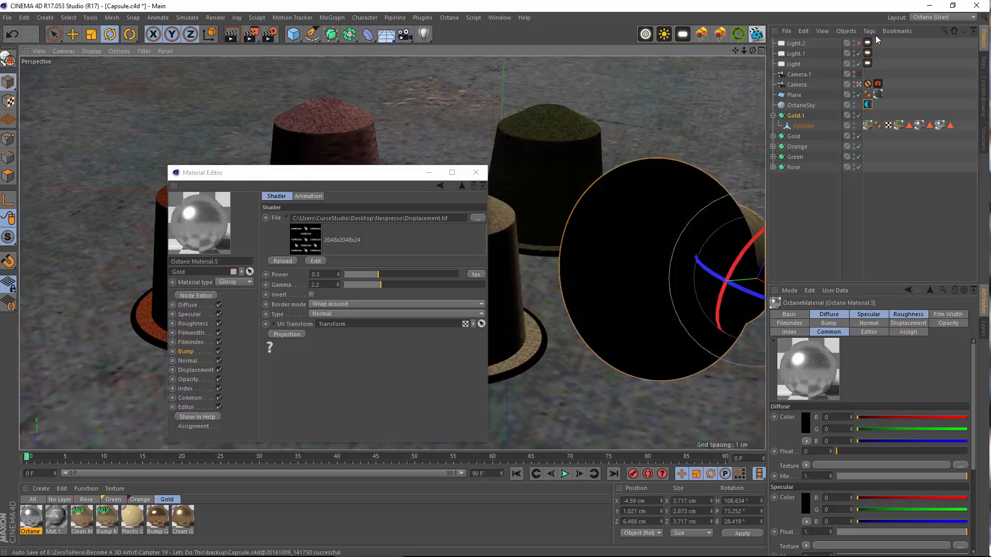
click(858, 54)
click(858, 63)
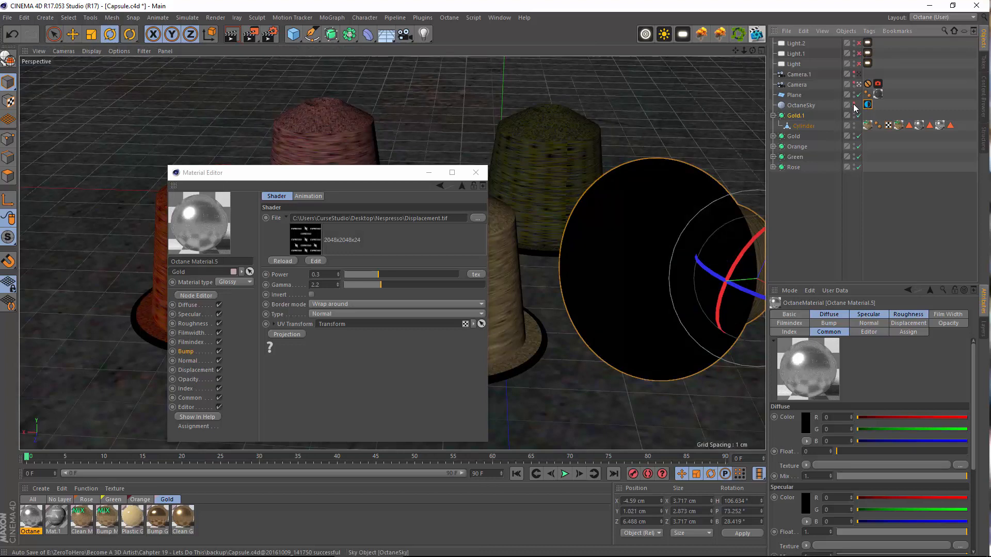
click(859, 63)
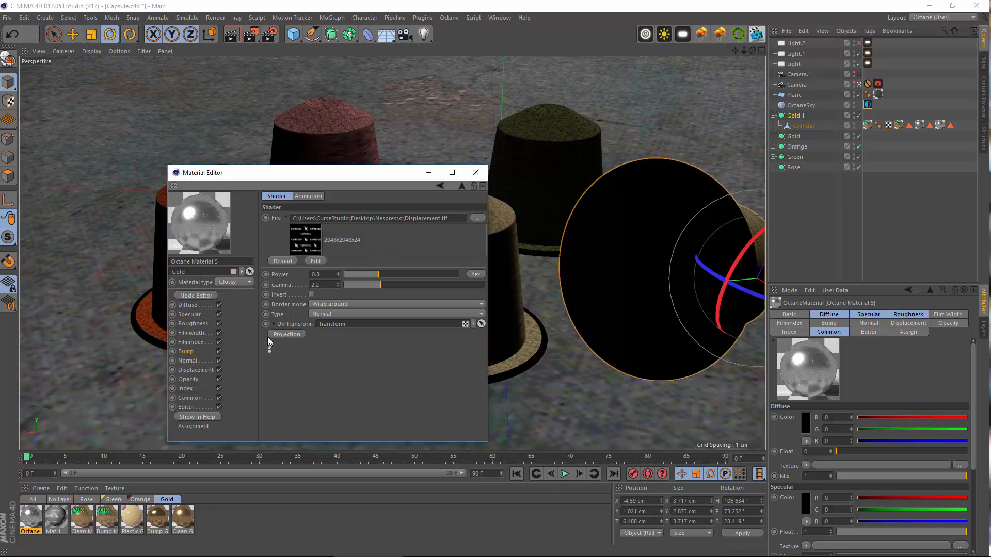
Try a Mesh UV texture projection on the Displacement.tif bump texture and clear it again
click(285, 334)
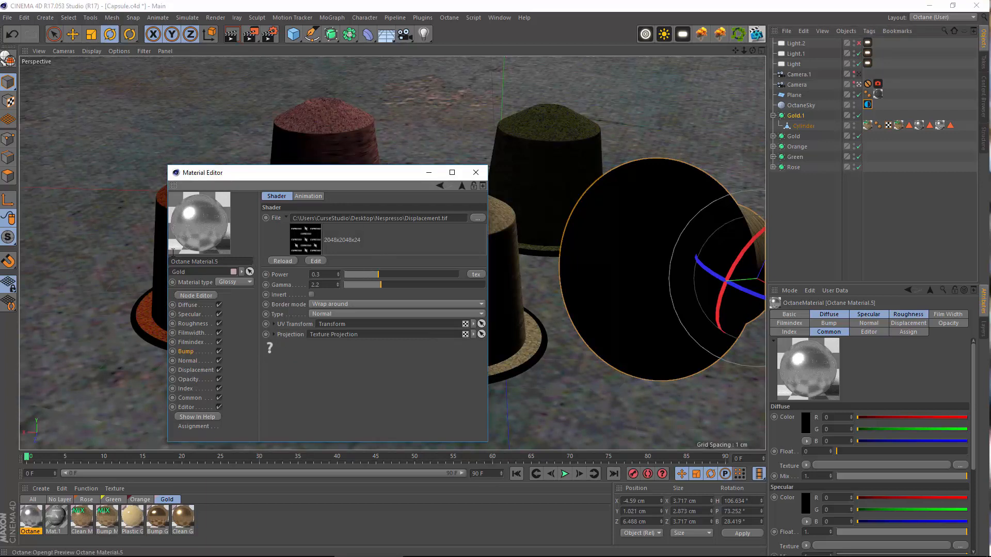
click(12, 34)
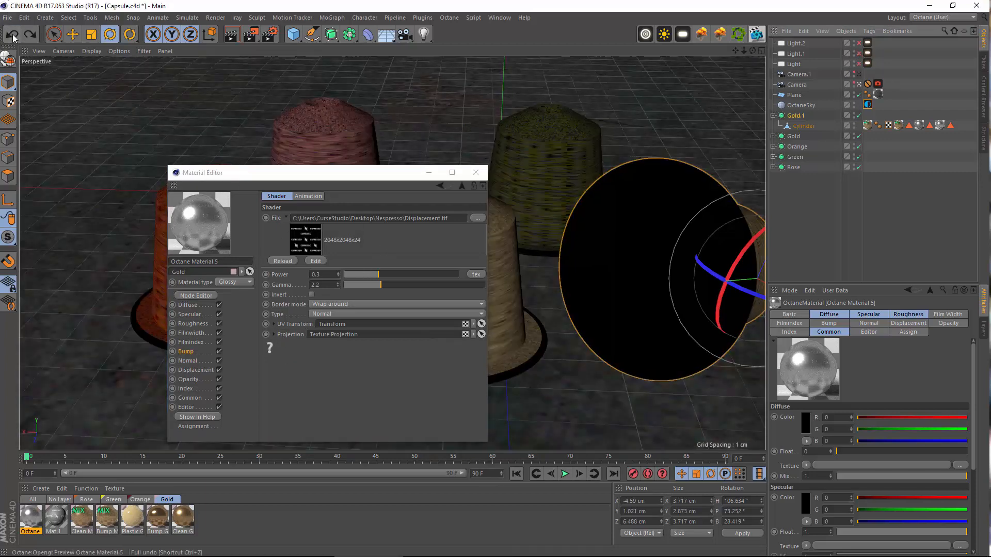
key(ctrl+y)
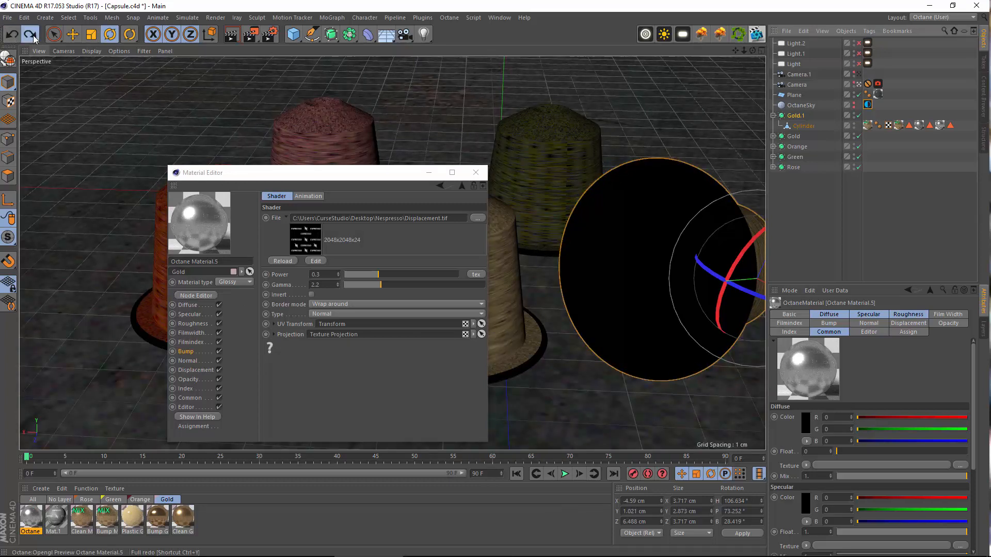
click(274, 335)
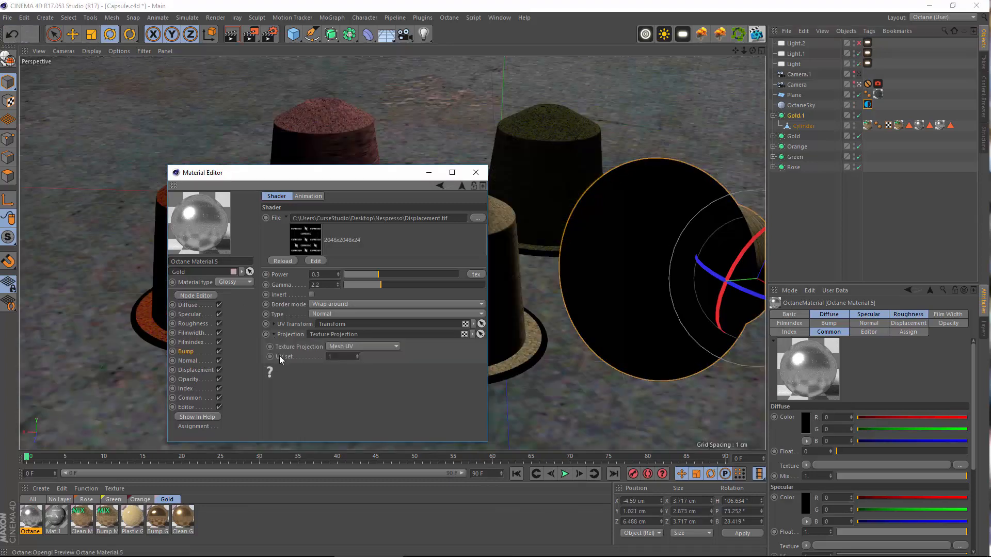
click(473, 334)
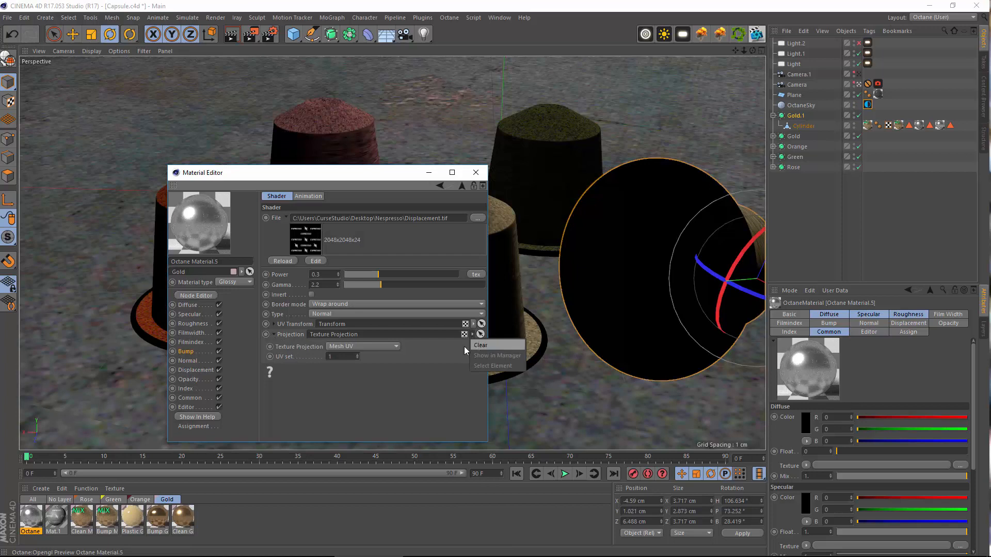
click(490, 345)
Set the S.X and S.Y scale in the Displacement.tif texture's UV transform to 0.8
click(266, 324)
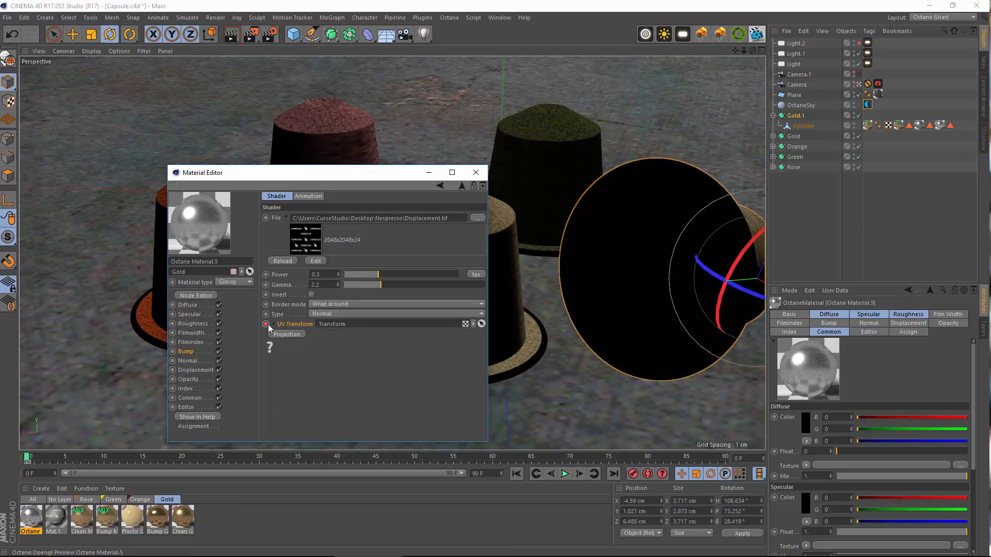
click(273, 324)
scroll(426, 278, down, 3)
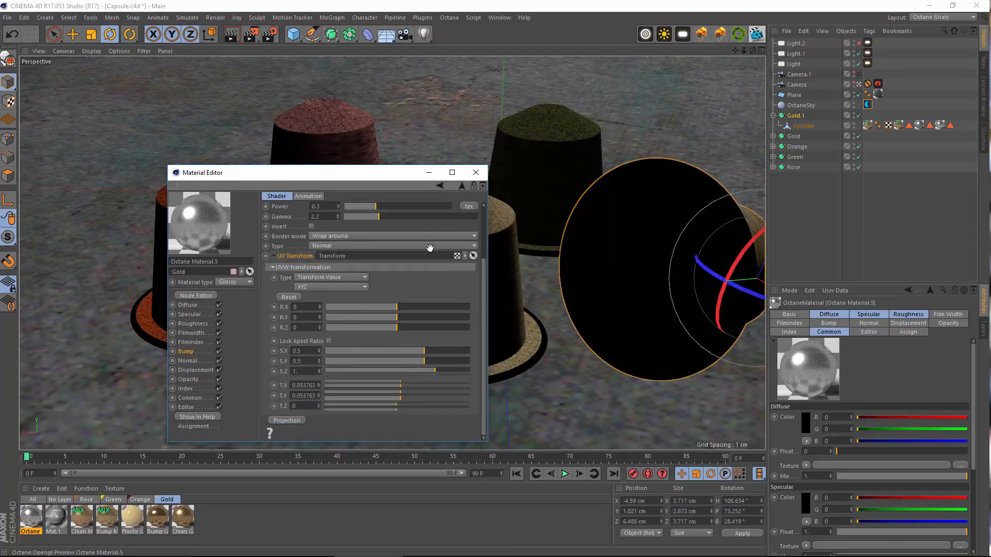
click(308, 361)
text(8)
key(Return)
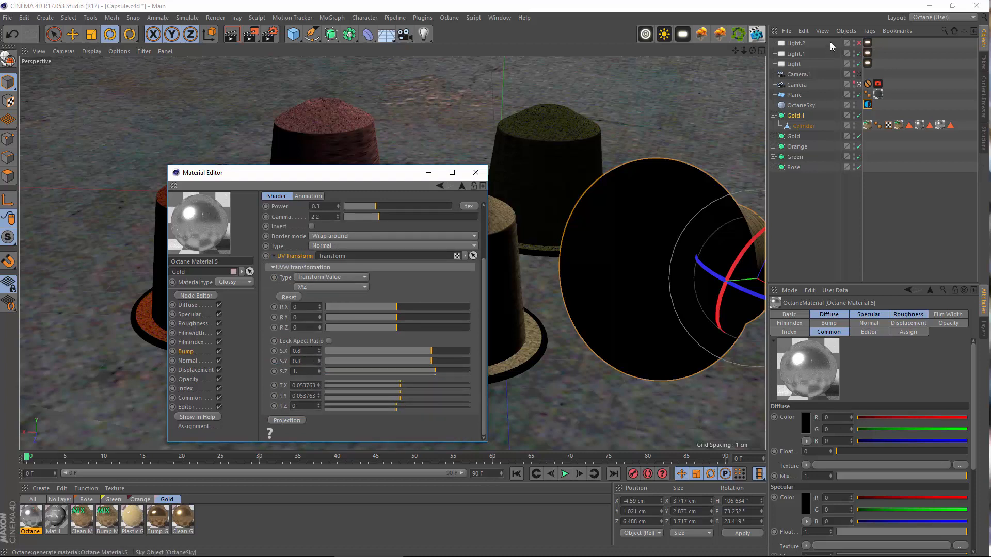
Leave the scene camera's view, toggle viewport shadows and examine the black capsule lid up close
click(859, 85)
scroll(630, 214, down, 3)
scroll(432, 250, up, 3)
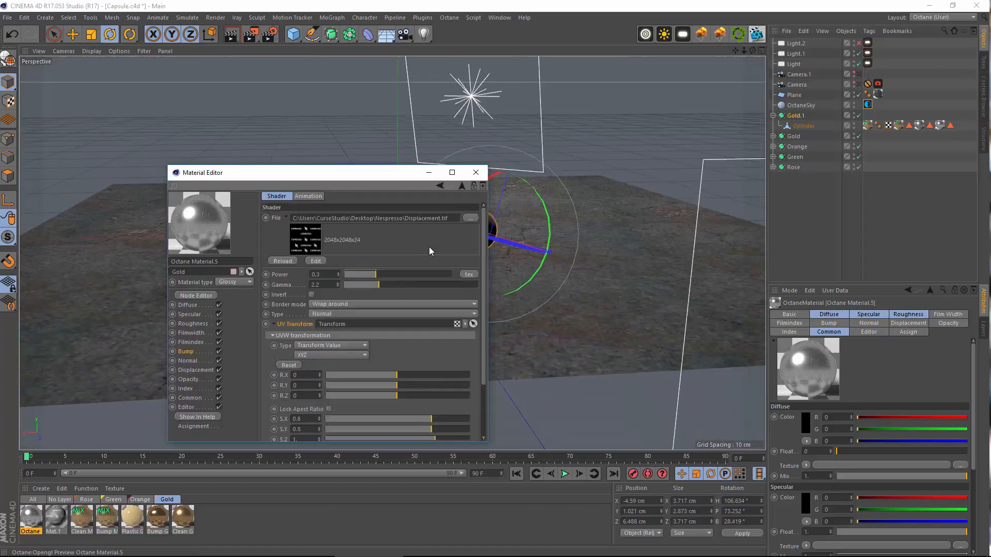
scroll(530, 286, up, 4)
scroll(571, 281, up, 6)
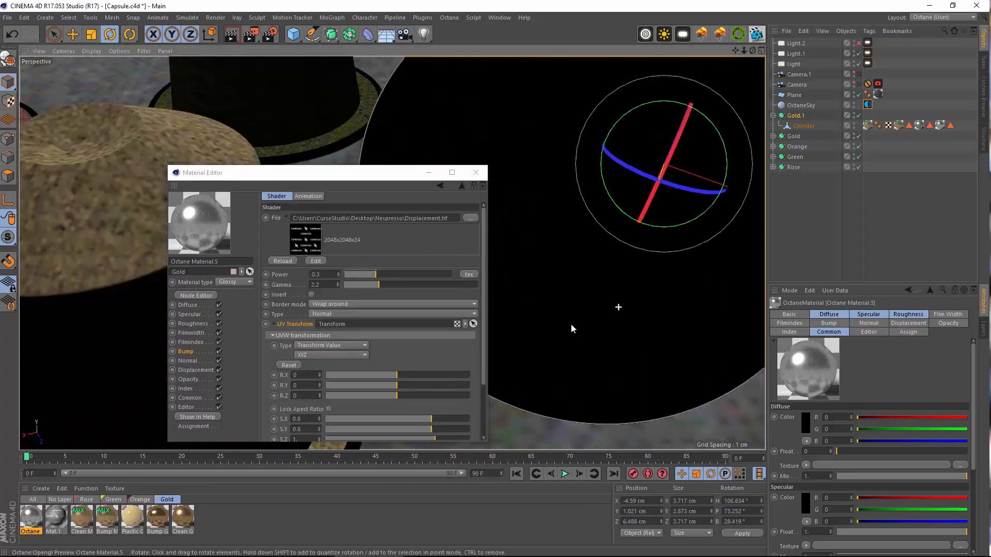
alt+drag(565, 339, 588, 314)
click(122, 50)
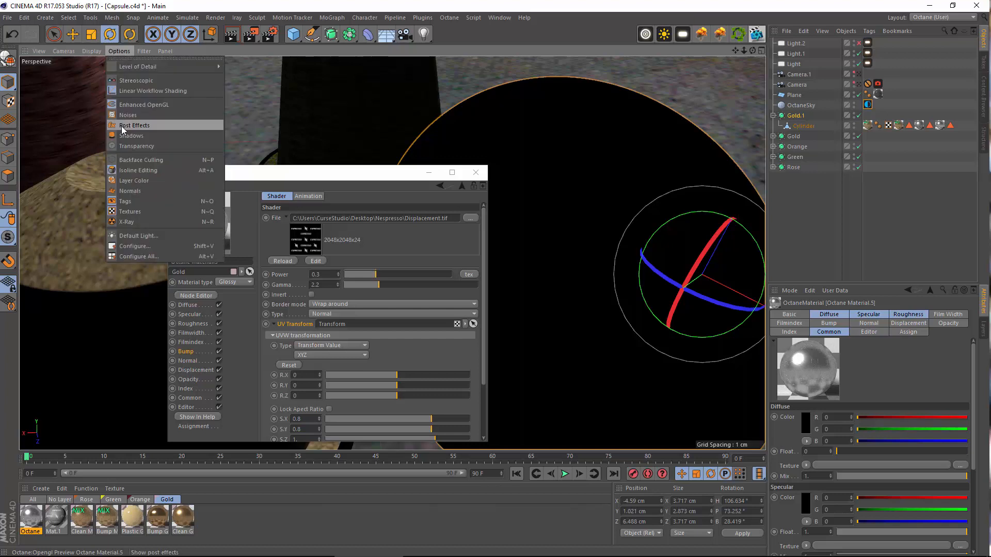
click(104, 86)
click(119, 51)
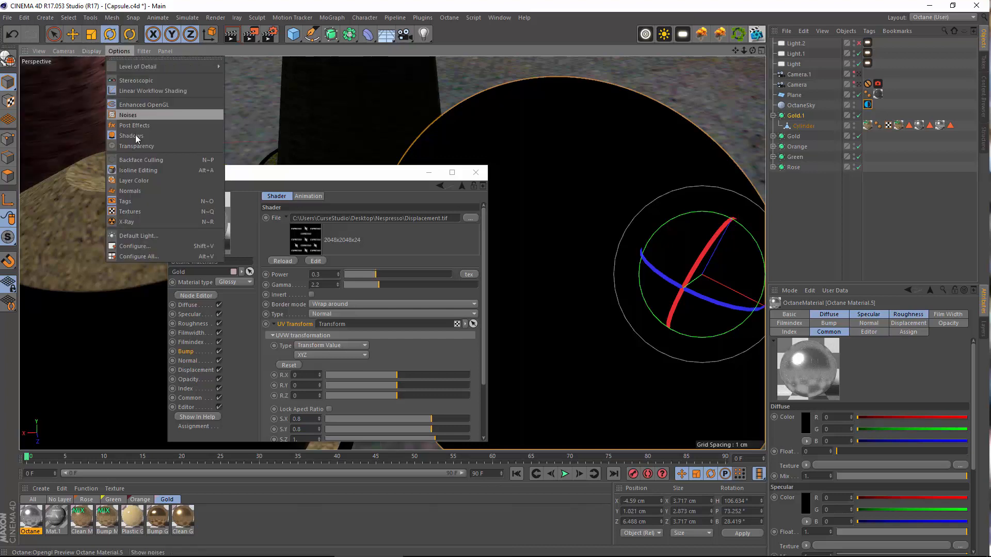
click(136, 136)
alt+drag(621, 229, 563, 137)
Disable Light.1 and Light to compare the lid's viewport shading, and enable both lights again
click(858, 54)
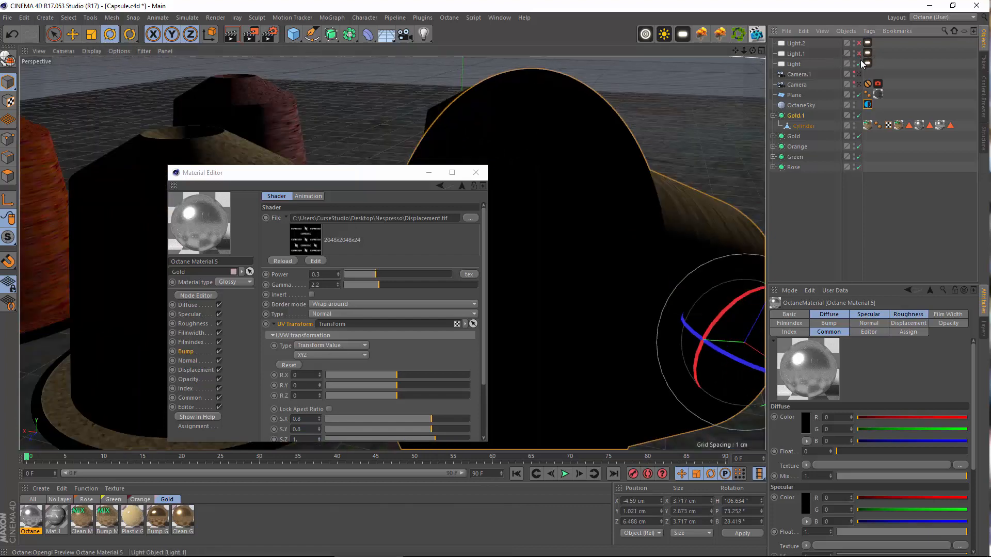
click(858, 64)
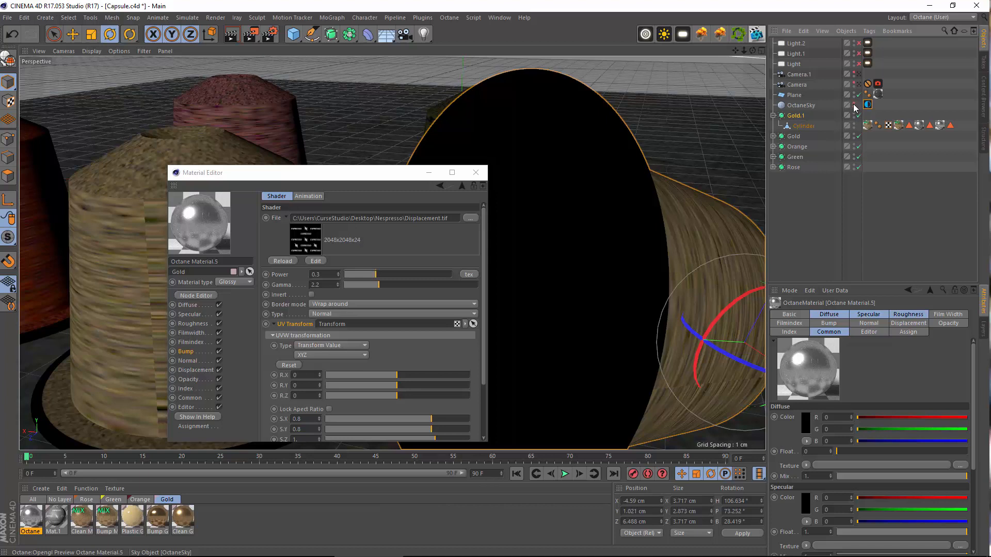
click(854, 105)
click(859, 54)
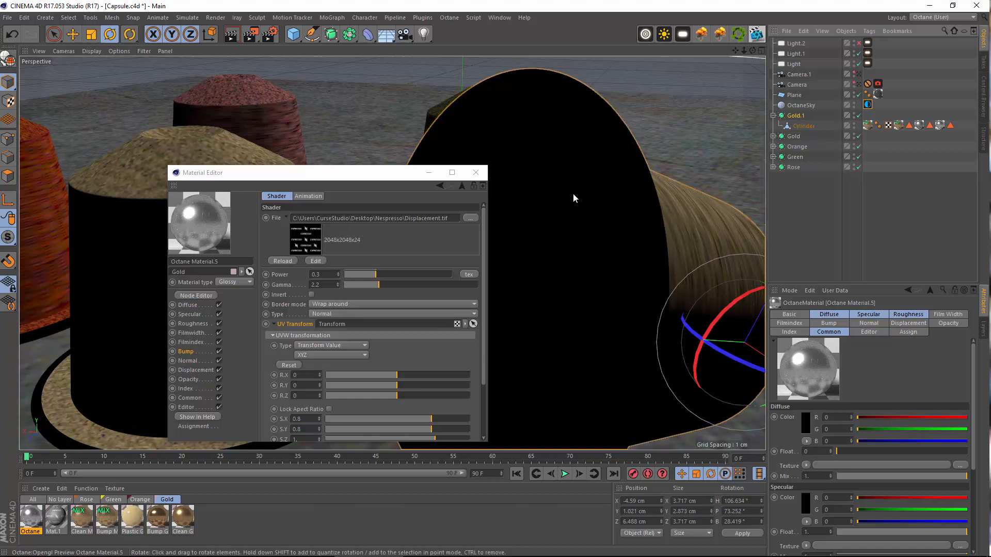
Toggle the viewport's Noises display and change the direction of the default light
click(119, 51)
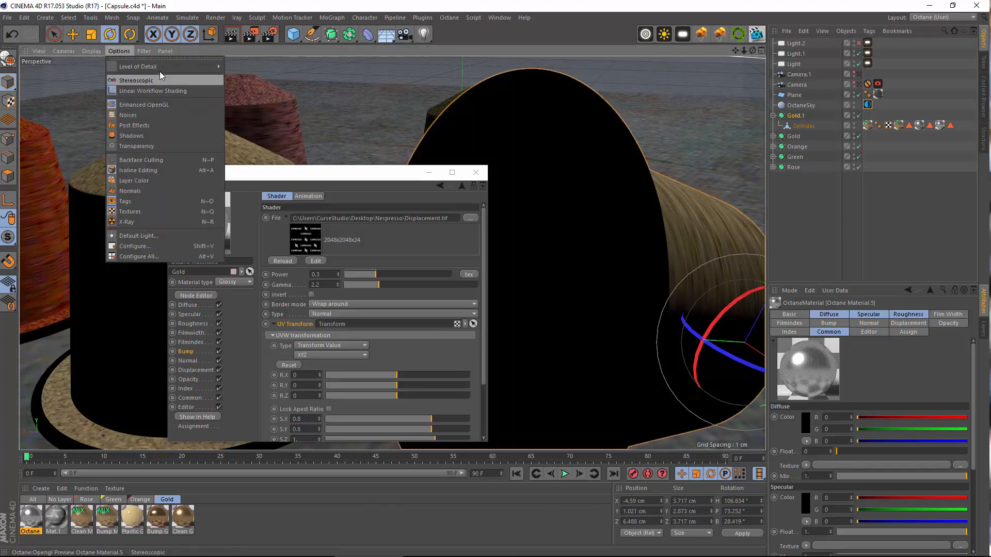
click(154, 113)
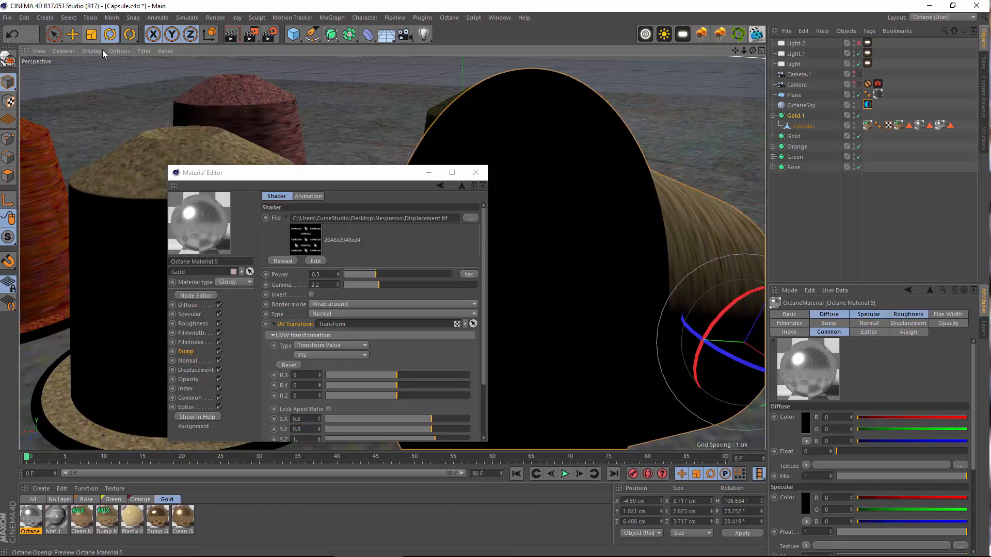
click(121, 50)
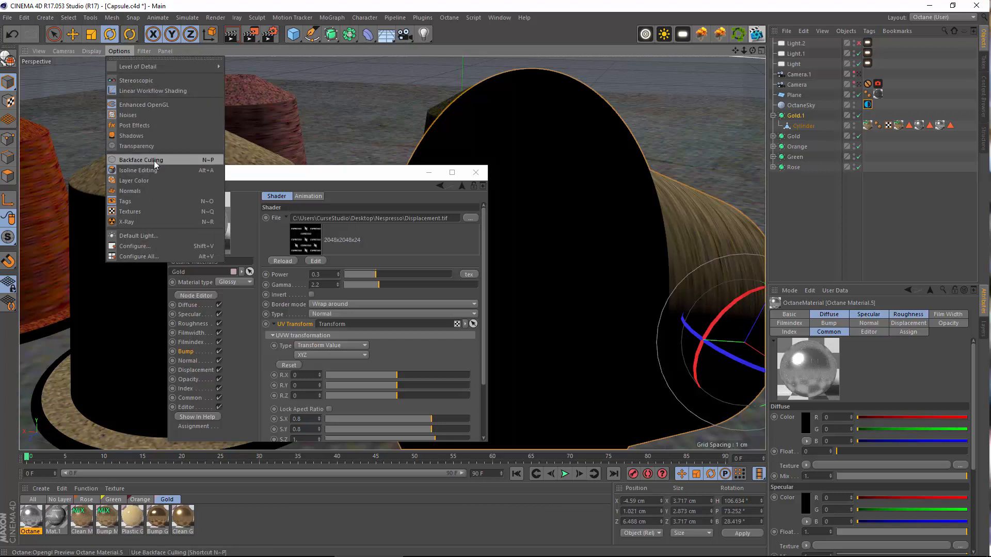
click(136, 236)
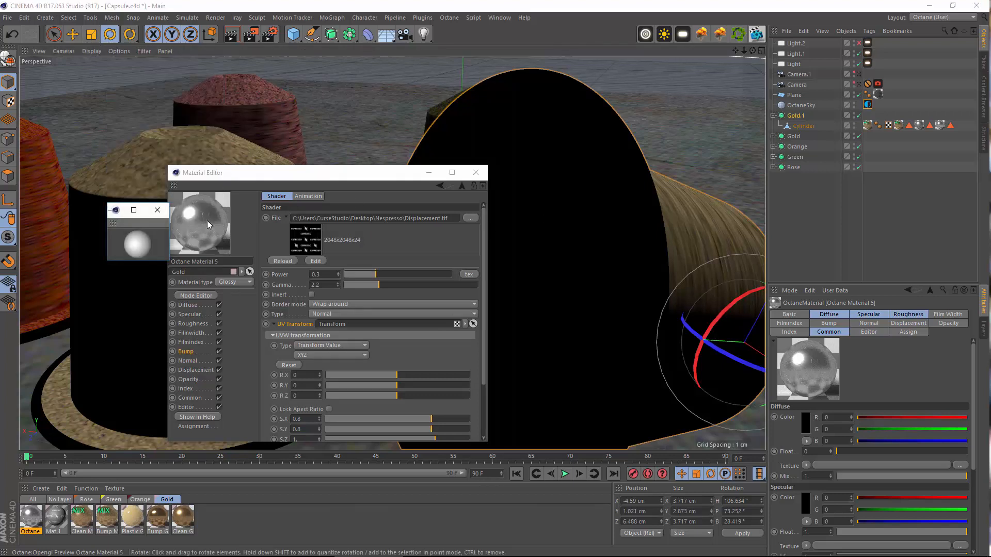
drag(114, 235, 155, 296)
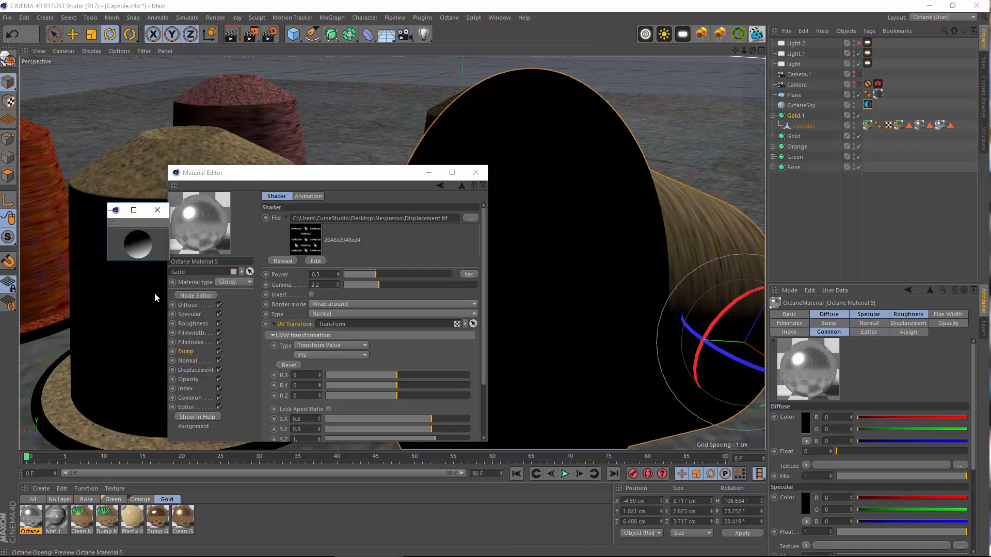
drag(138, 243, 130, 217)
click(158, 211)
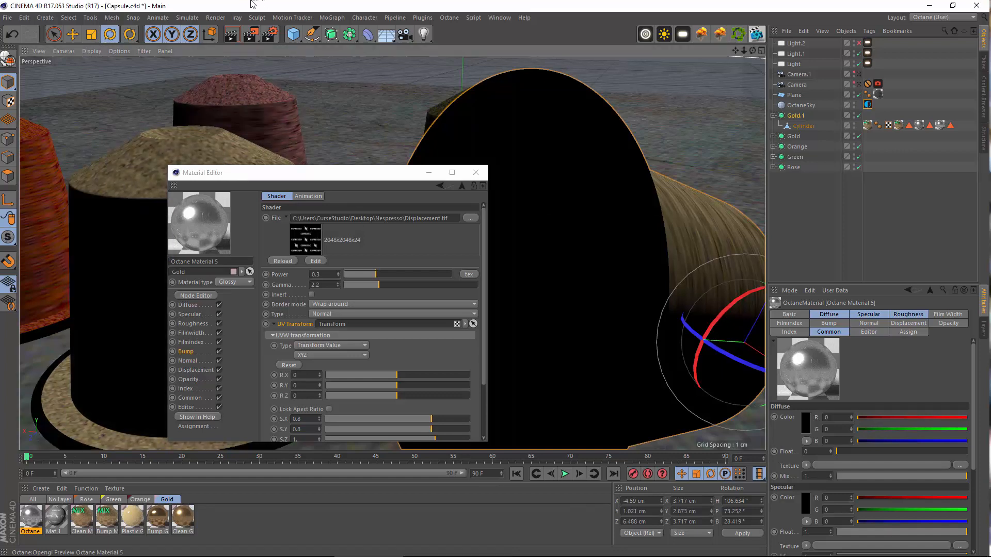
Move the Material Editor clear of the object list and copy the Gold.1 capsule with its Cylinder
drag(390, 177, 866, 321)
click(804, 126)
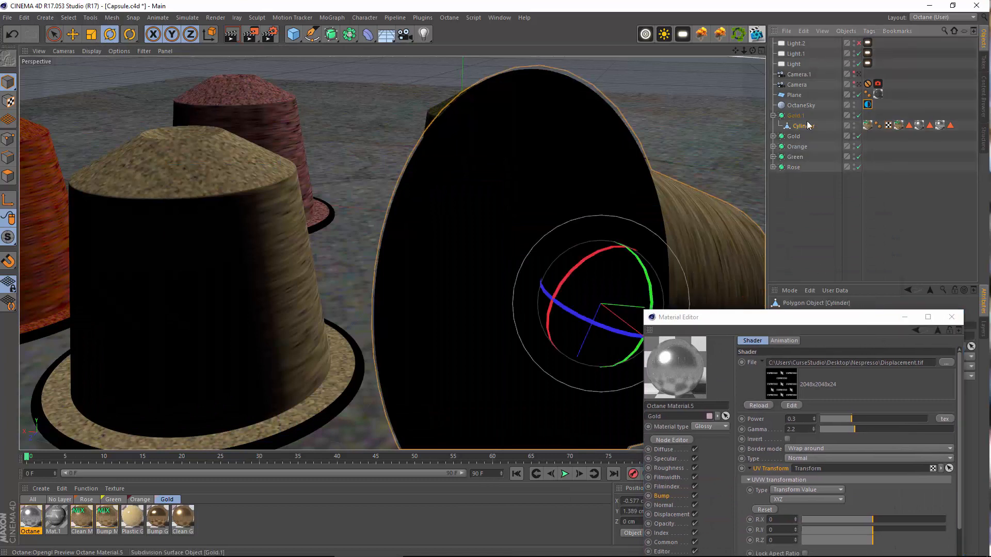
click(803, 31)
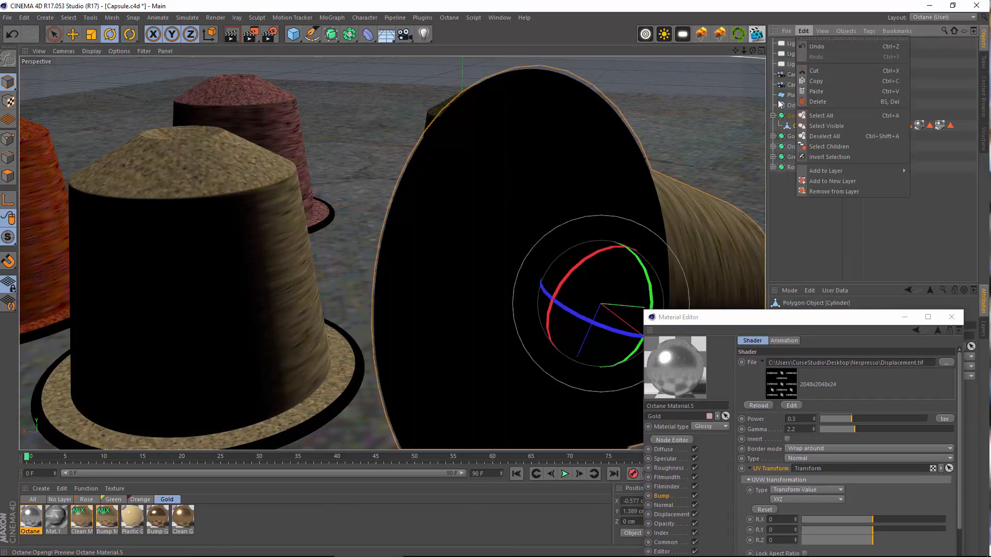
click(787, 108)
click(788, 115)
click(804, 31)
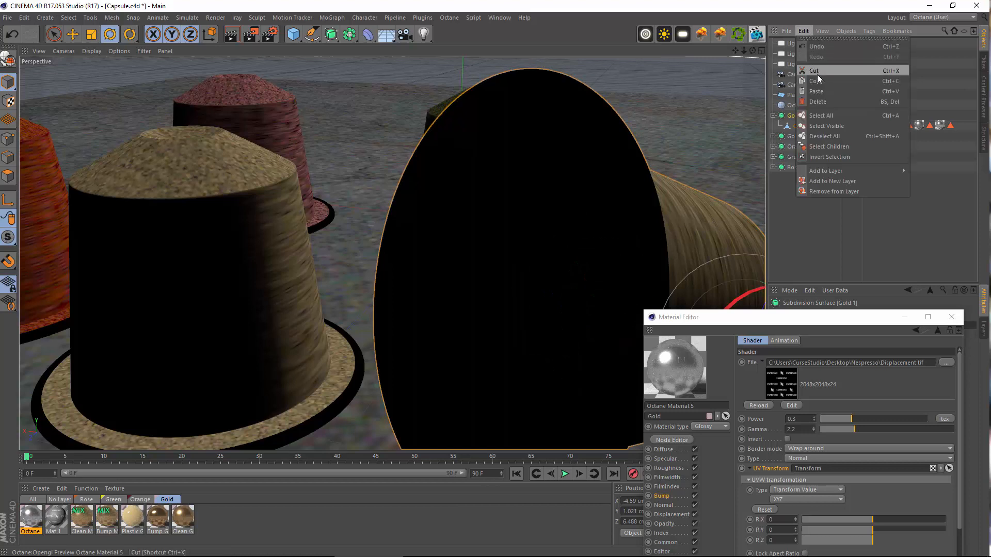
click(816, 74)
Create a new empty project and paste the Gold.1 capsule into it
click(9, 17)
click(20, 27)
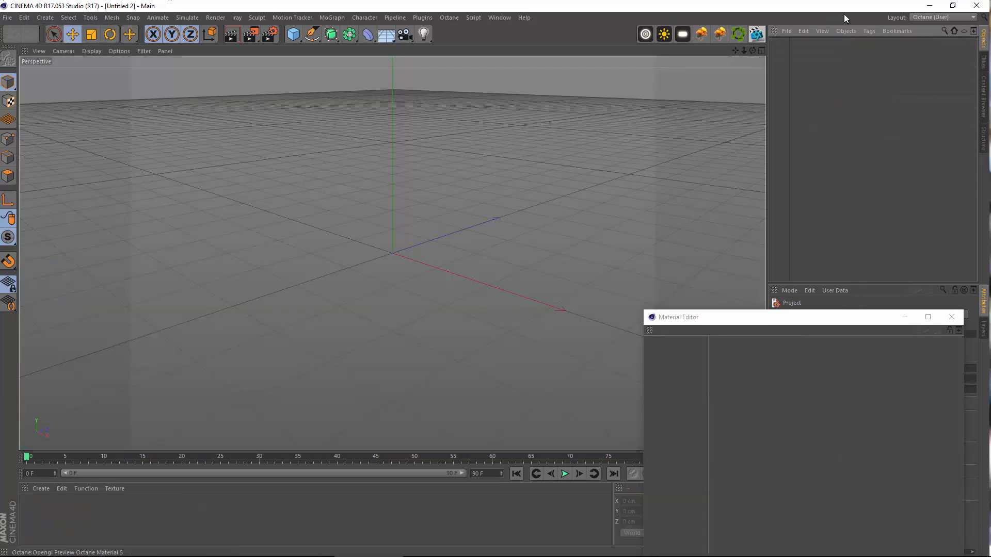
click(804, 32)
click(817, 92)
click(803, 31)
click(817, 92)
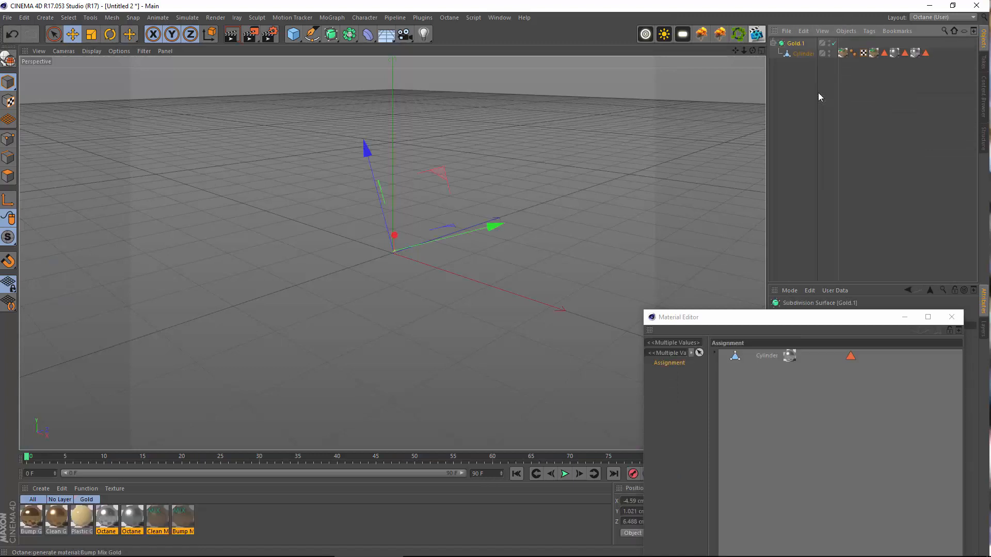
Delete every material tag from the pasted capsule's Cylinder except Octane Material.5, keeping the selection and UVW tags
alt+middle_drag(399, 251, 431, 244)
alt+right_drag(430, 228, 459, 197)
alt+middle_drag(428, 266, 377, 309)
alt+drag(376, 308, 207, 309)
alt+middle_drag(375, 311, 293, 280)
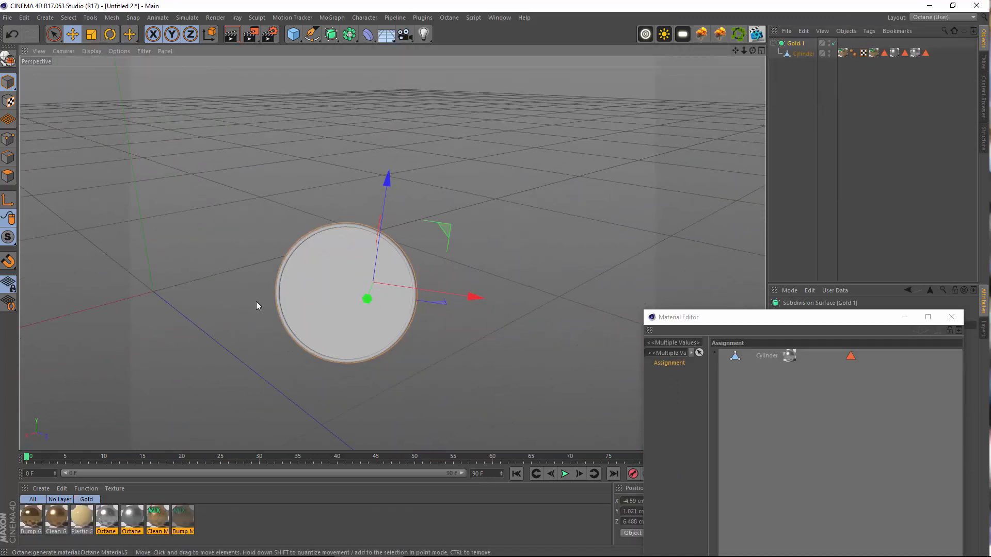
alt+right_drag(301, 323, 344, 326)
alt+drag(345, 326, 259, 316)
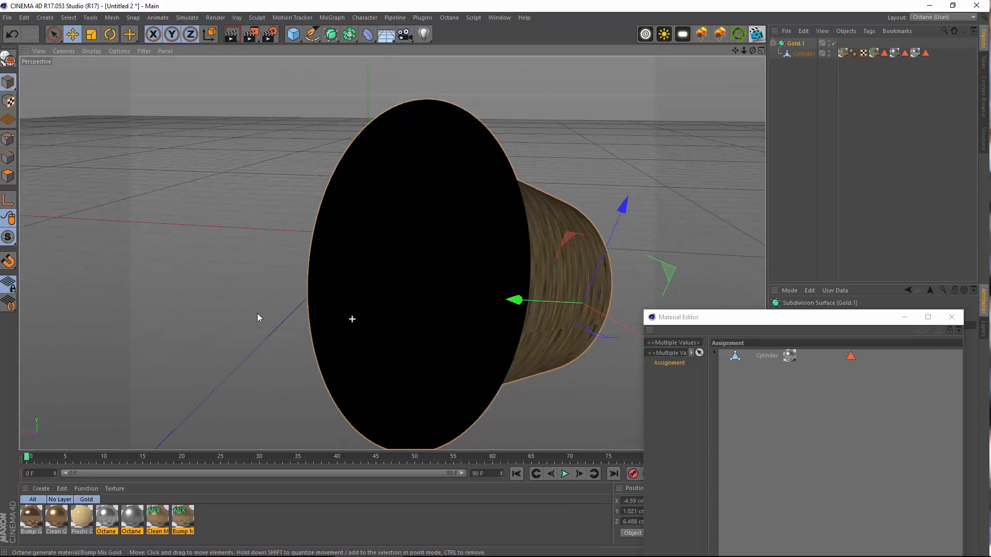
click(856, 66)
click(842, 54)
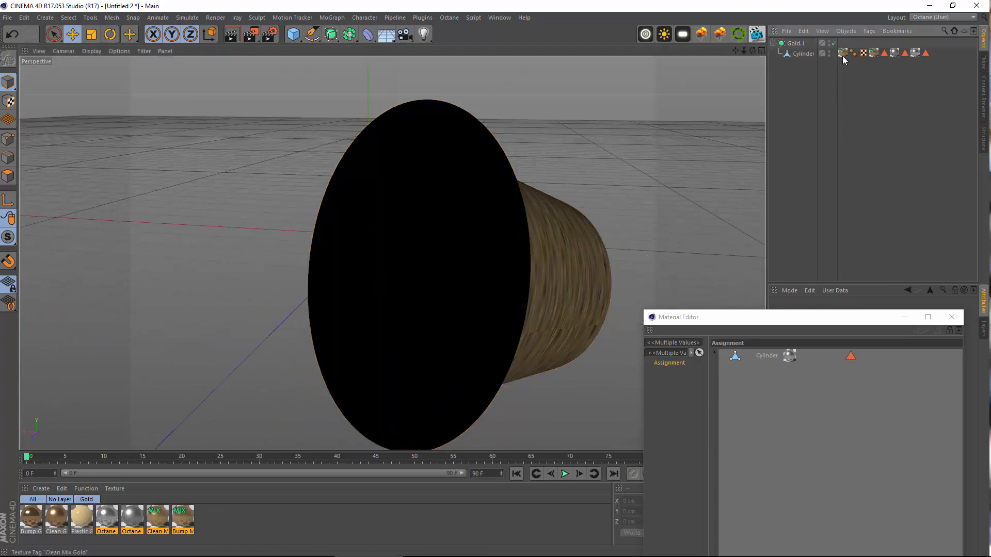
key(Delete)
click(864, 55)
key(Delete)
click(872, 54)
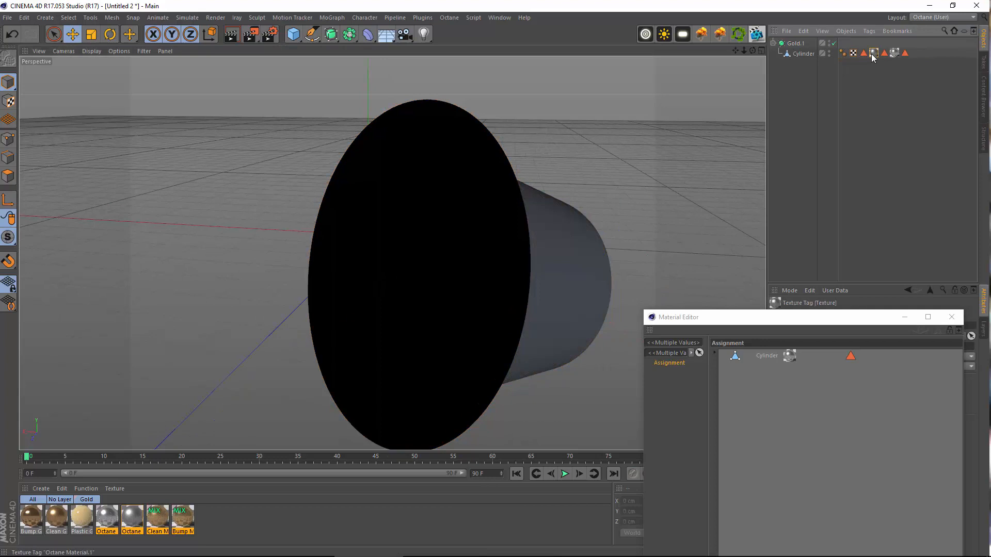
key(Delete)
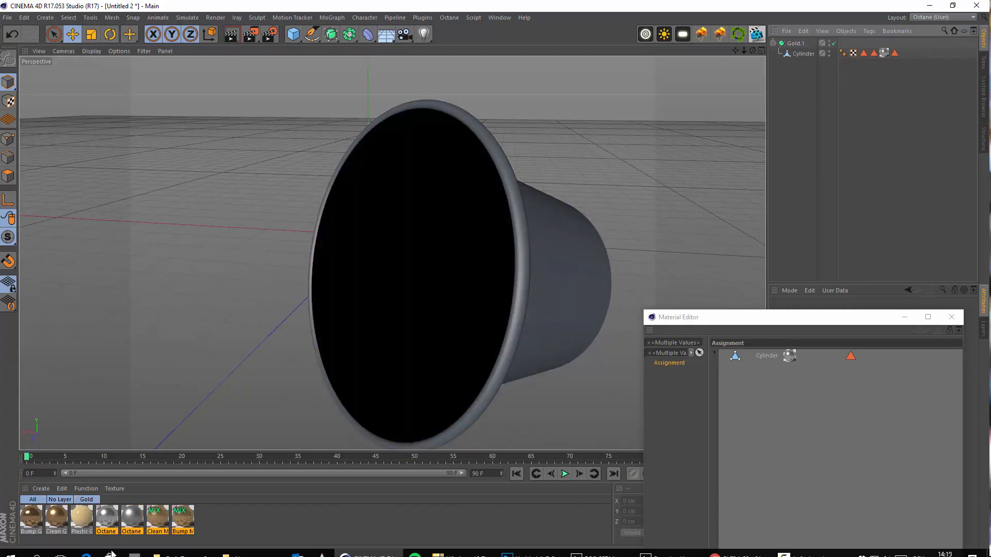
Clear the Texture1 image from the Bump channel of Octane Material.5
click(140, 521)
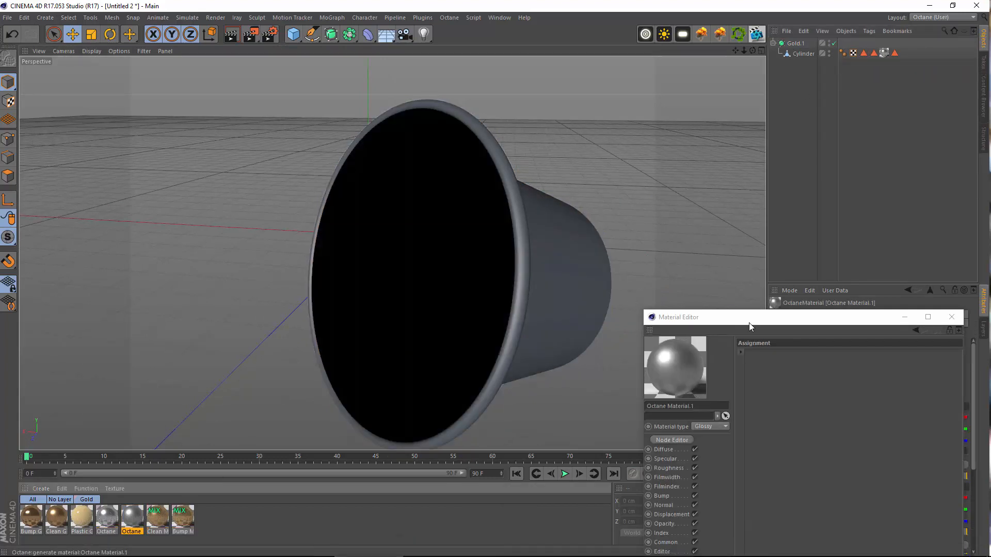
drag(749, 316, 699, 121)
click(611, 300)
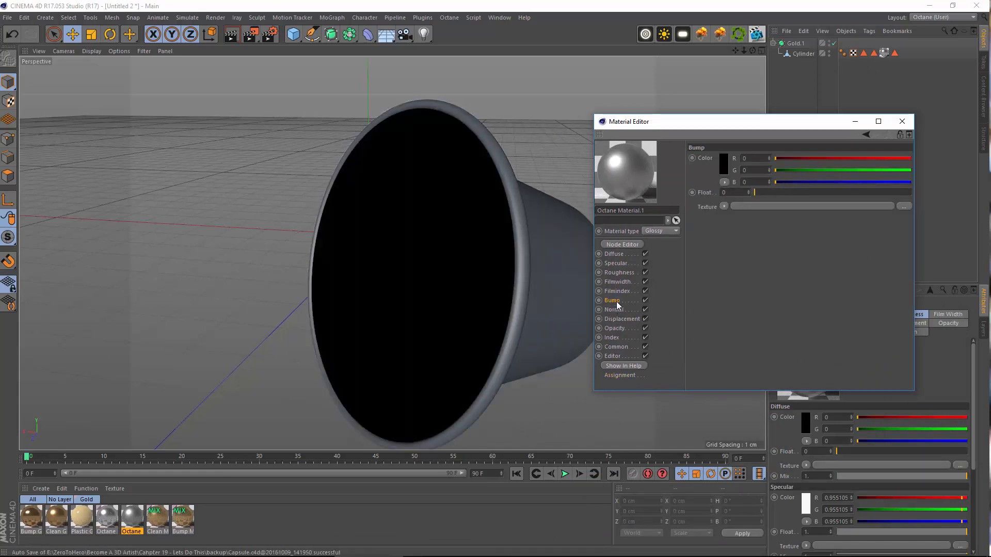
click(107, 517)
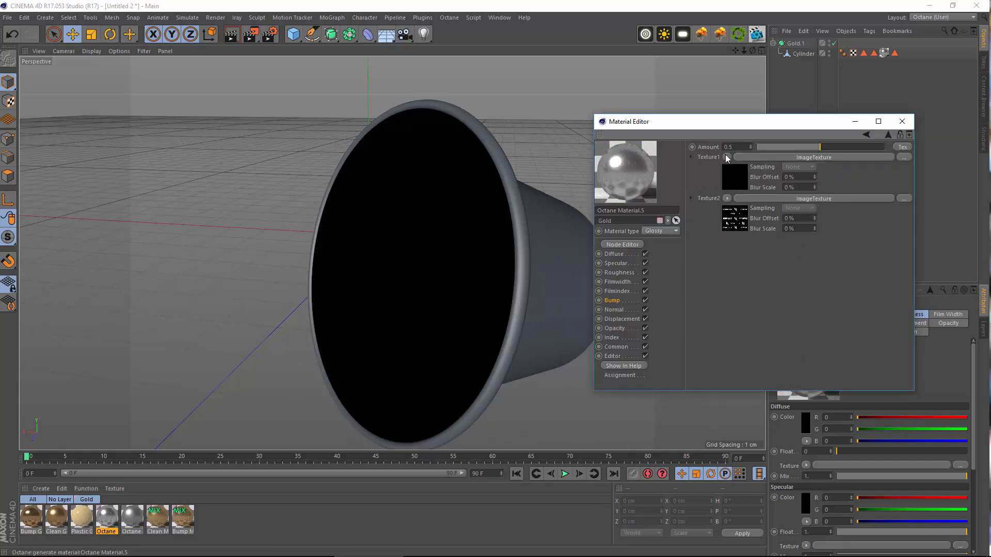
click(758, 157)
click(867, 135)
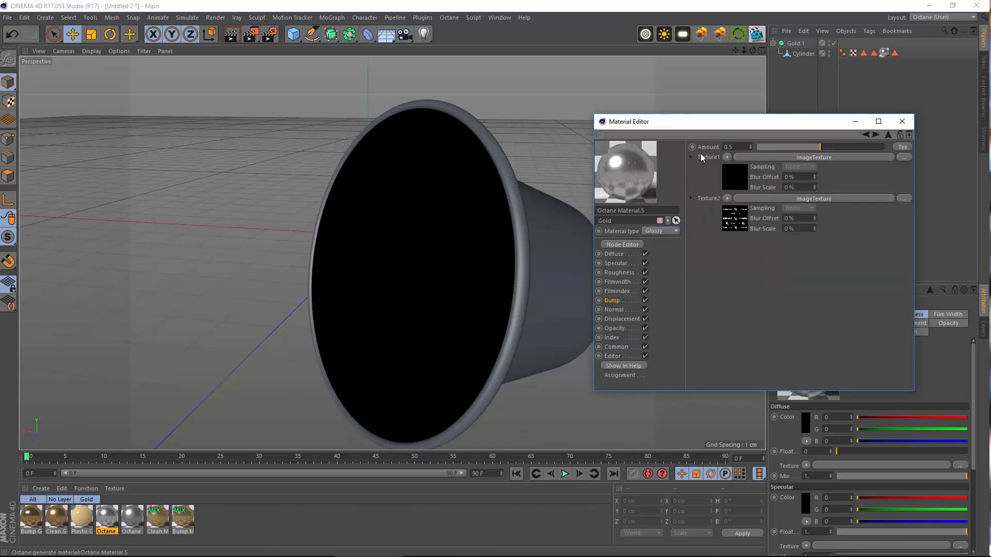
click(728, 157)
click(737, 167)
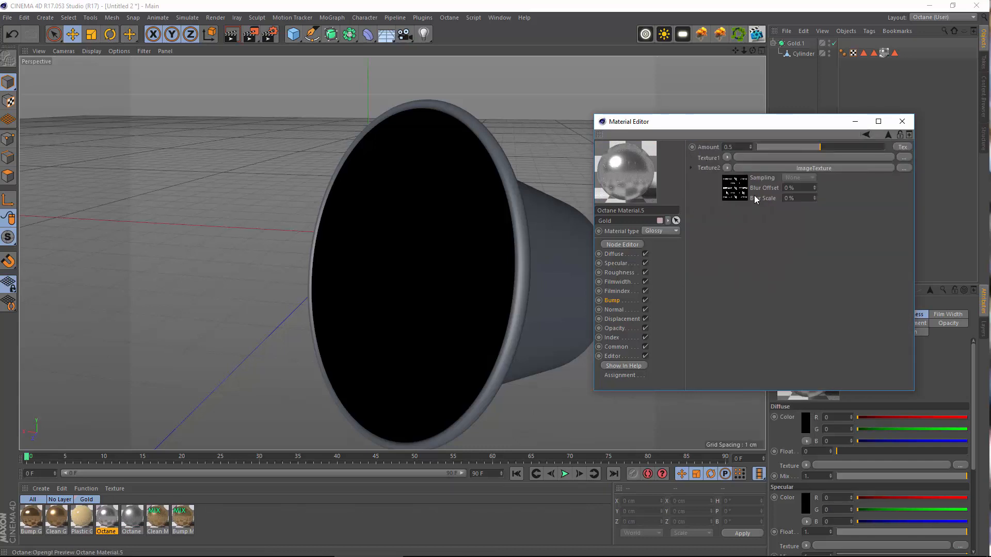
Copy the Displacement.tif image from bump Texture2 and paste it into the Diffuse texture of Octane Material.5
click(733, 199)
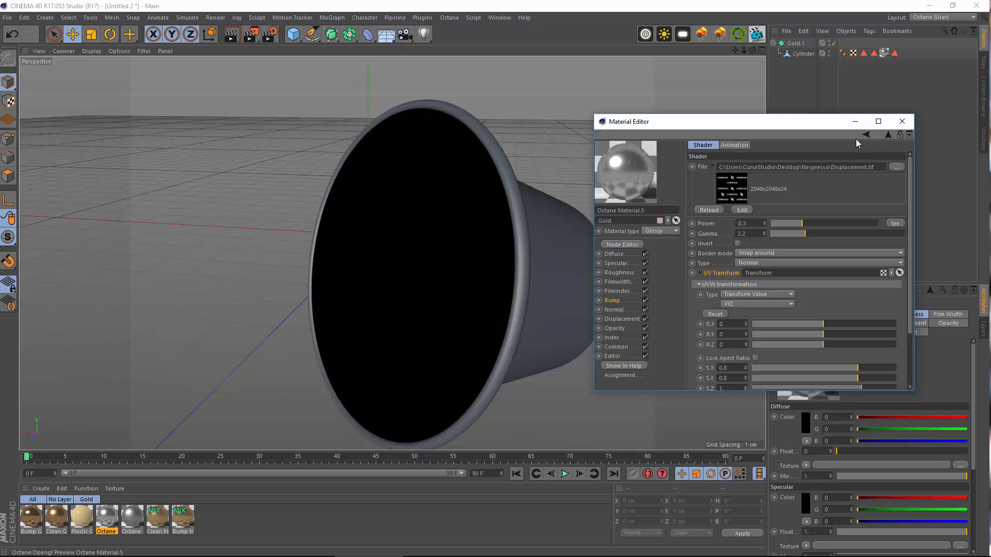
click(866, 134)
click(727, 169)
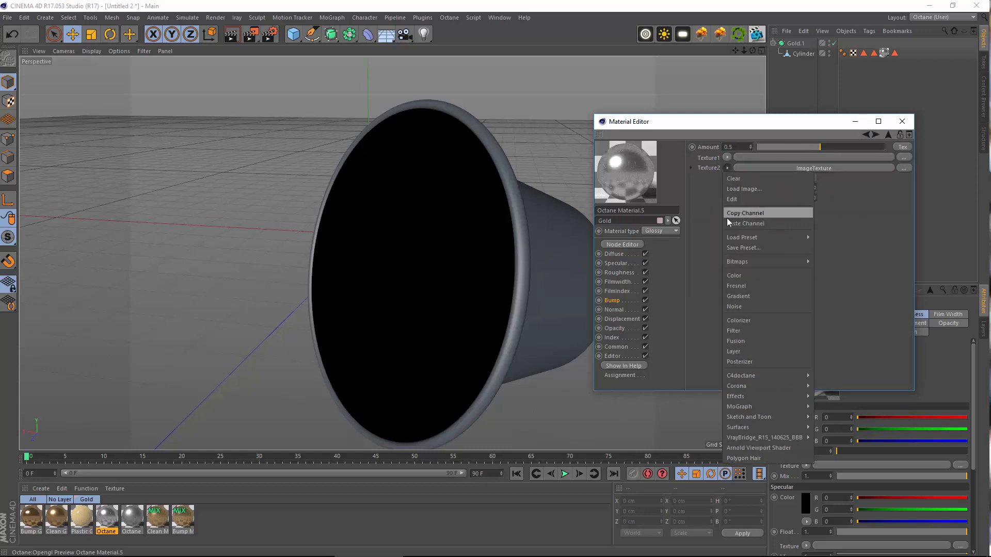
click(638, 253)
click(724, 205)
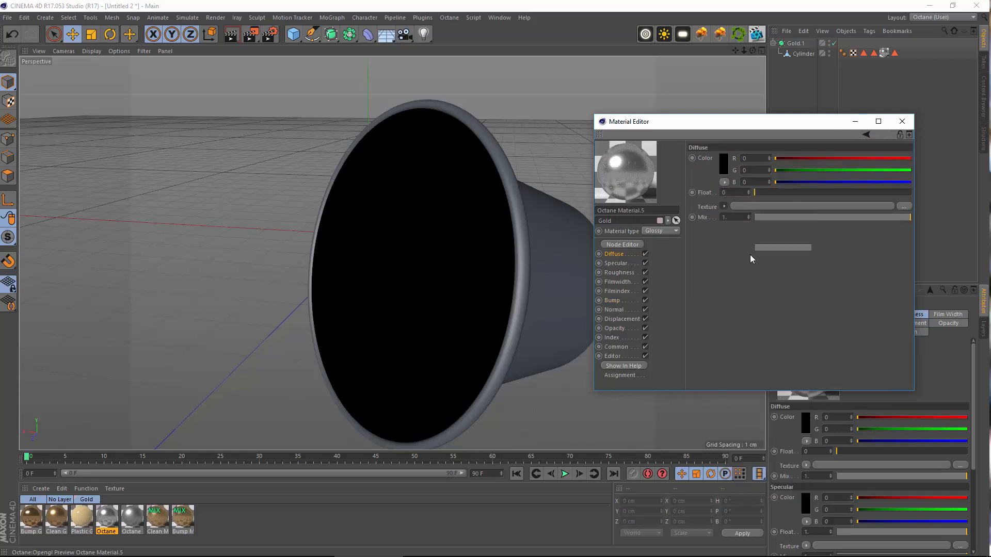
click(750, 255)
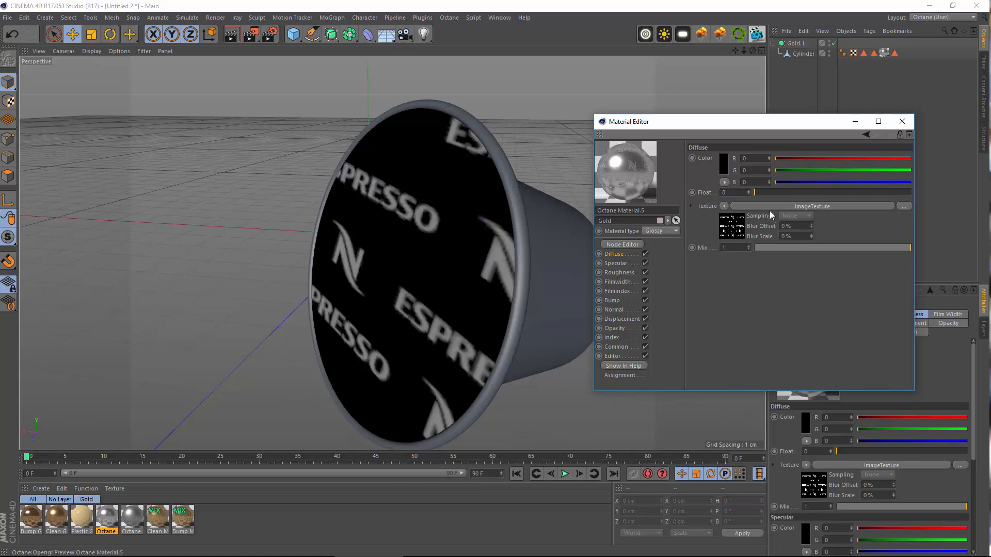
Shift the diffuse image's UV transform to about T.X -0.039 and T.Y 0.111, rendering the capsule in the Live Viewer
click(811, 207)
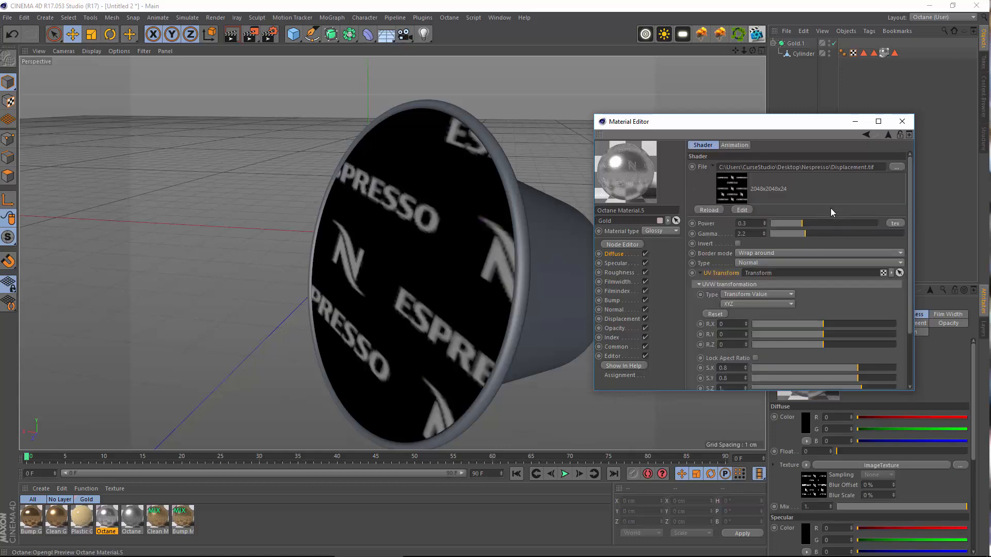
scroll(812, 238, down, 2)
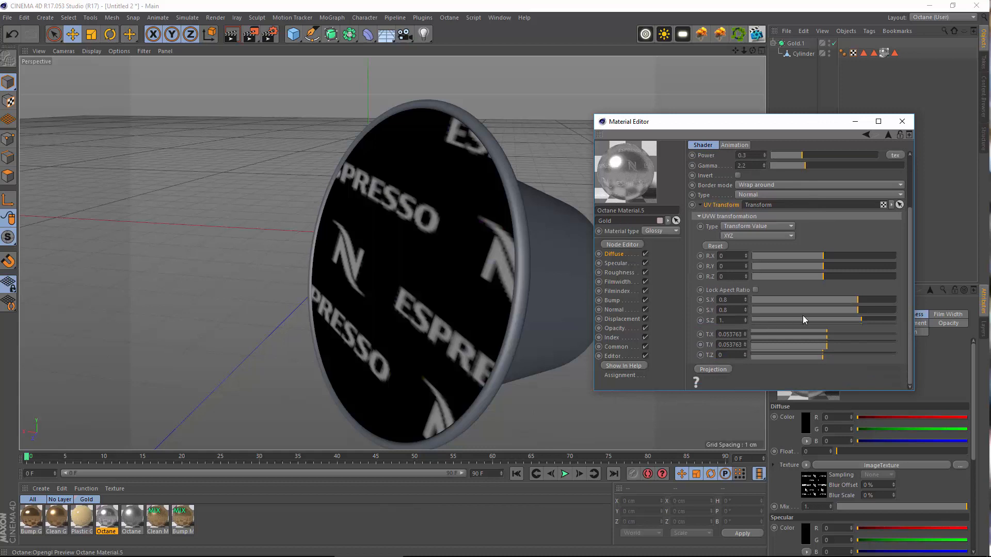
click(823, 335)
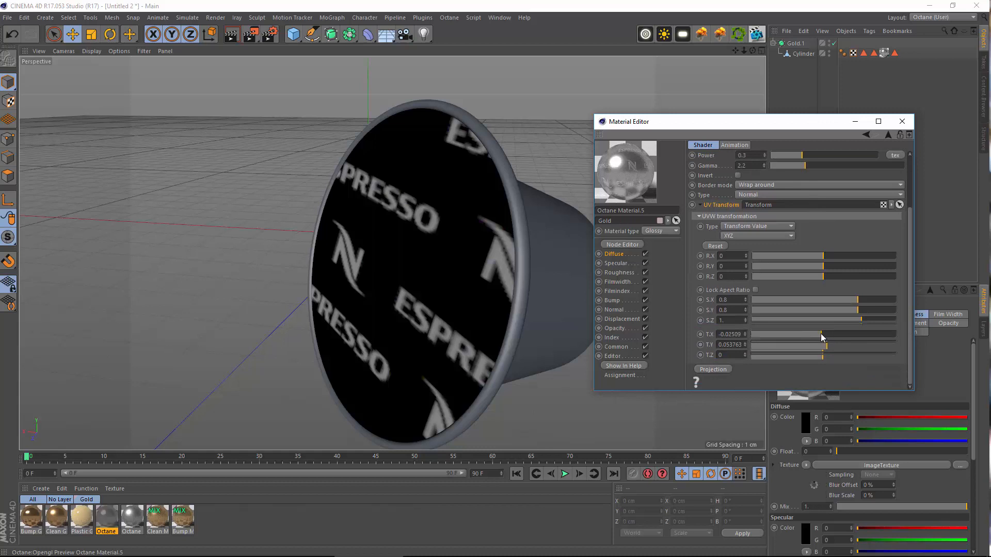
mouse_move(813, 333)
mouse_down()
mouse_move(853, 334)
mouse_move(795, 335)
mouse_move(847, 344)
mouse_up()
click(824, 334)
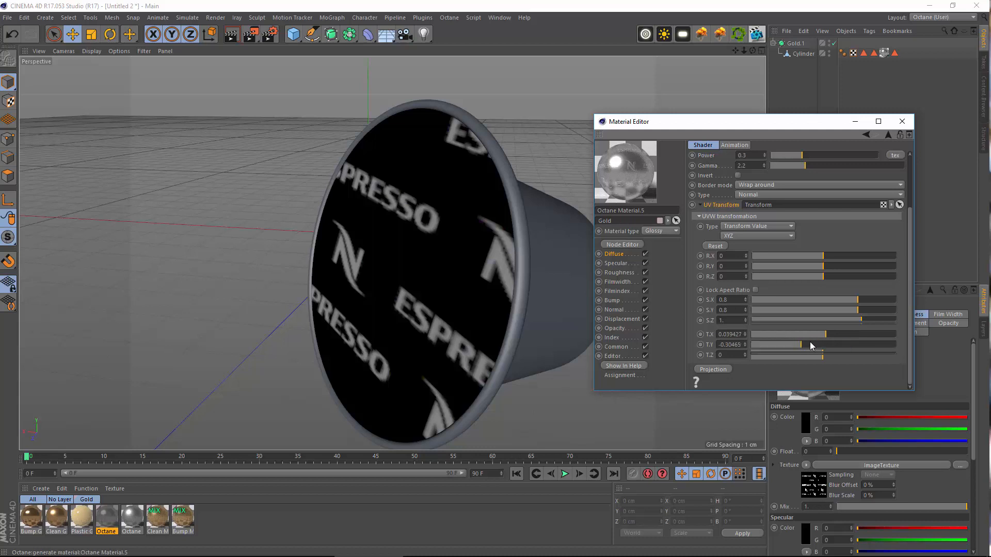
click(839, 345)
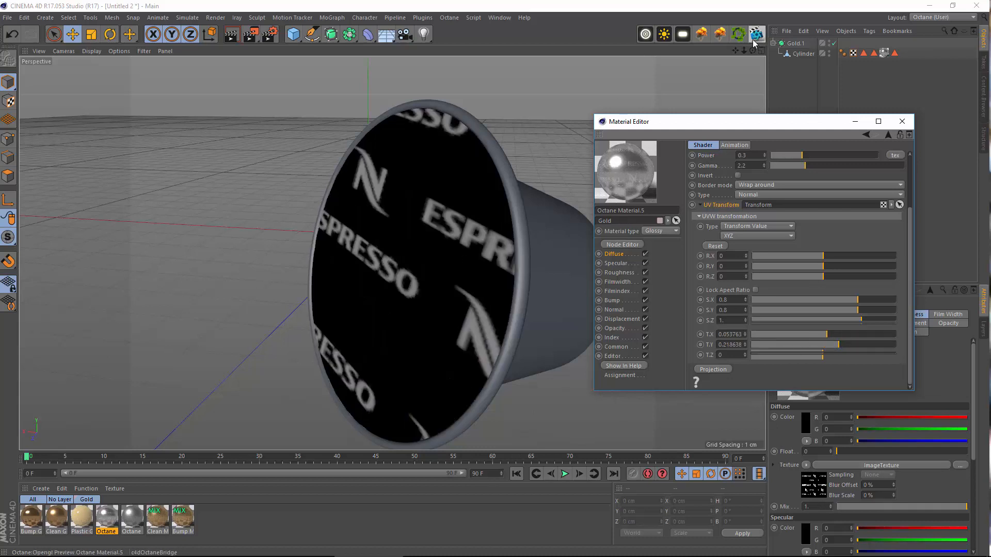
click(755, 41)
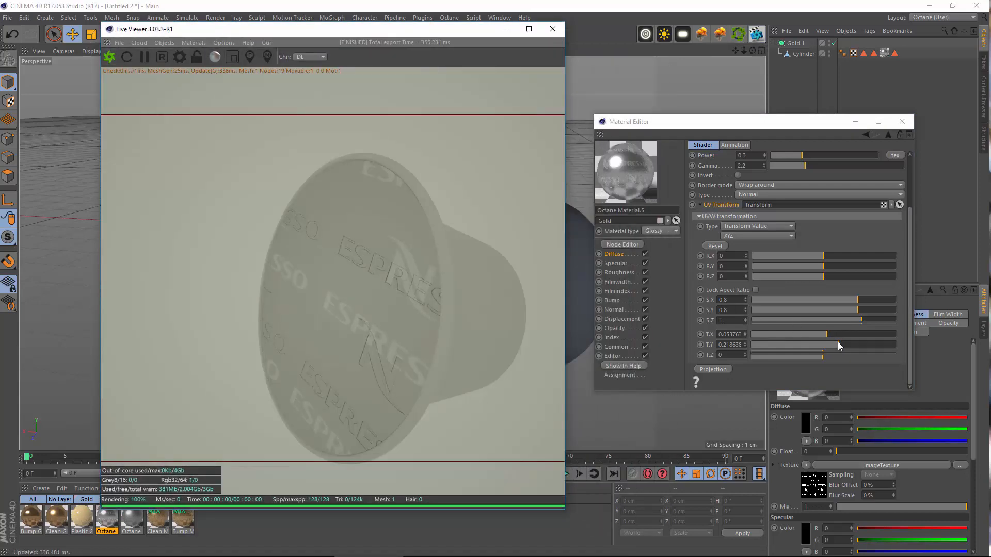
mouse_move(837, 343)
mouse_down()
mouse_move(819, 345)
mouse_move(832, 353)
mouse_move(841, 337)
mouse_move(816, 340)
mouse_up()
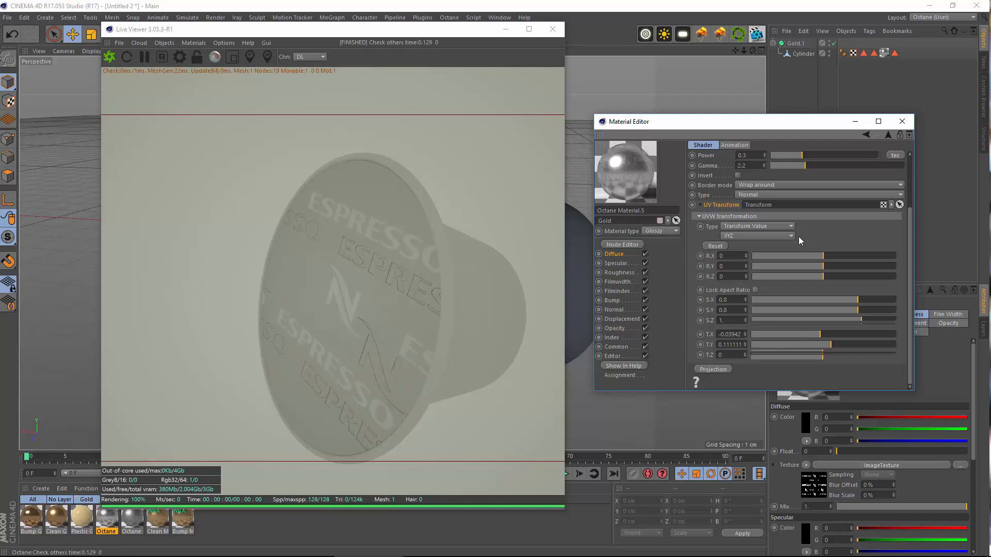
Try diffuse S.X and S.Y scales of 0.4 and 0.6, shifting the translation to about T.X -0.104 and T.Y 0.262
click(743, 300)
text(0.4)
key(Return)
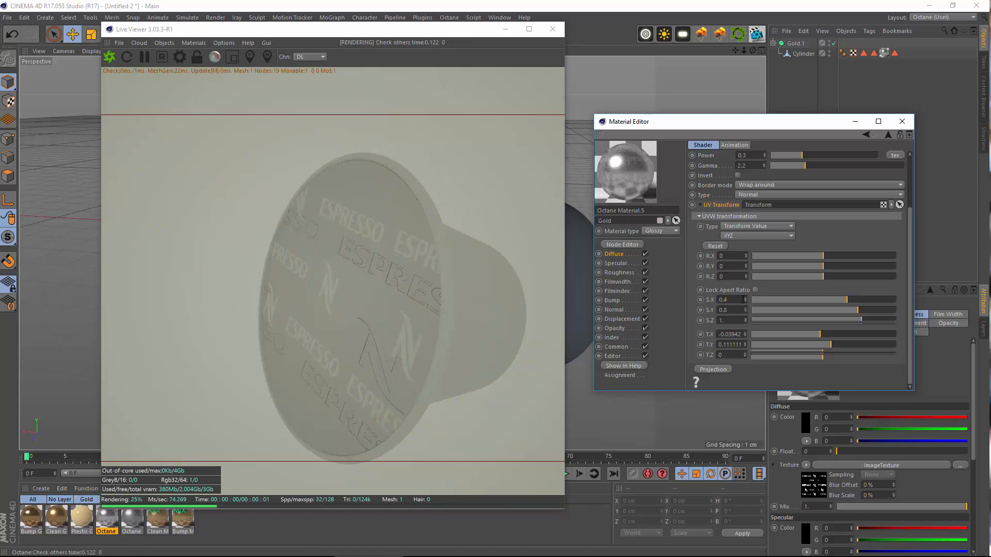
text(0.4)
key(Return)
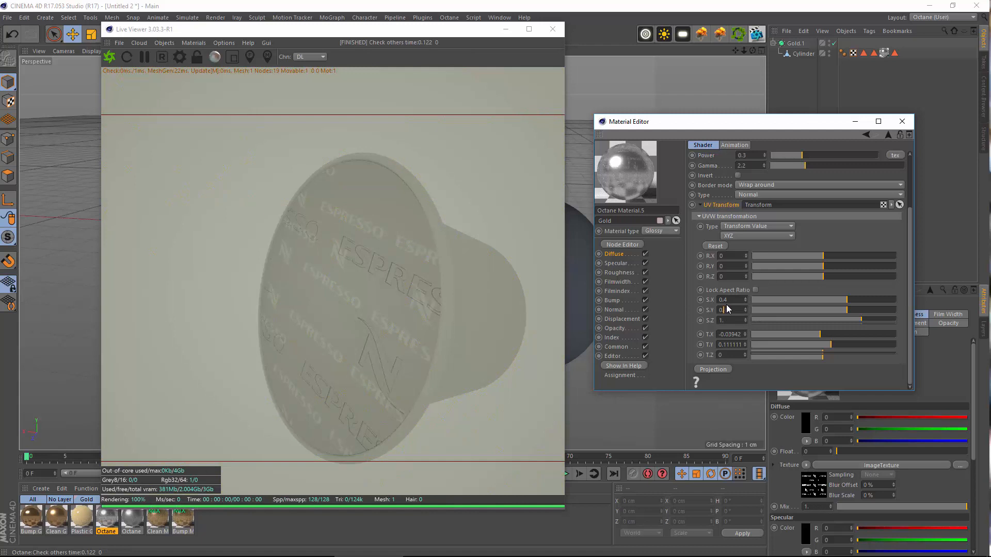
text(0.6)
key(Return)
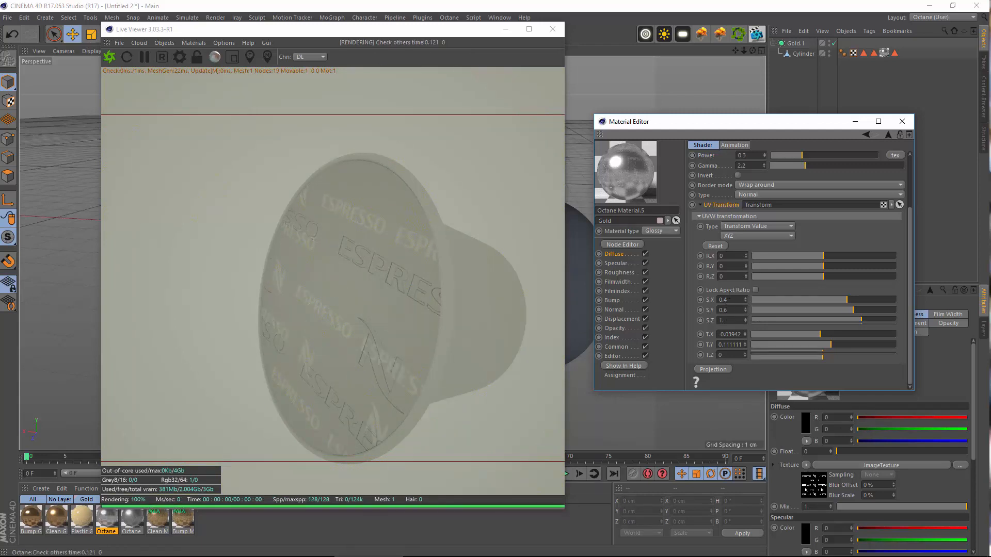
text(0.6)
key(Return)
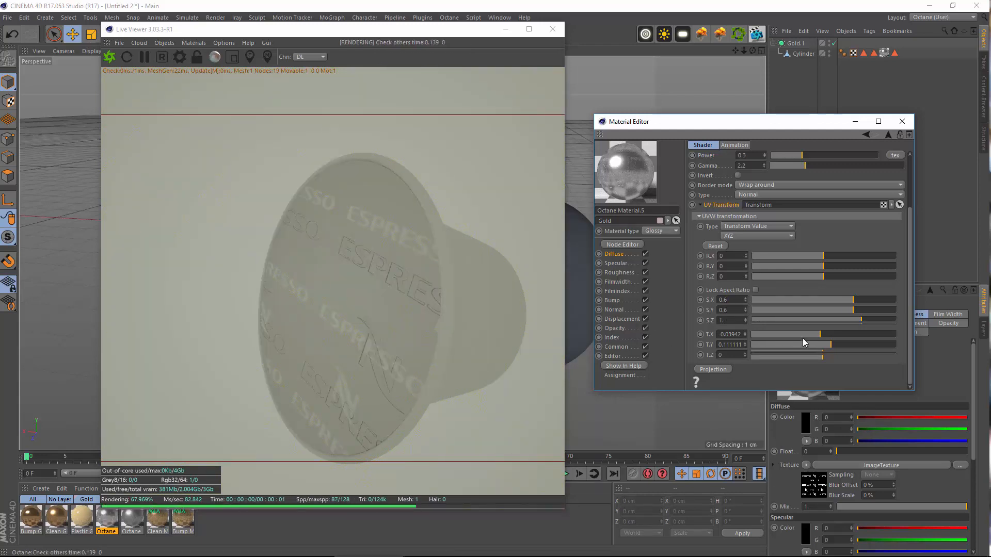
click(815, 335)
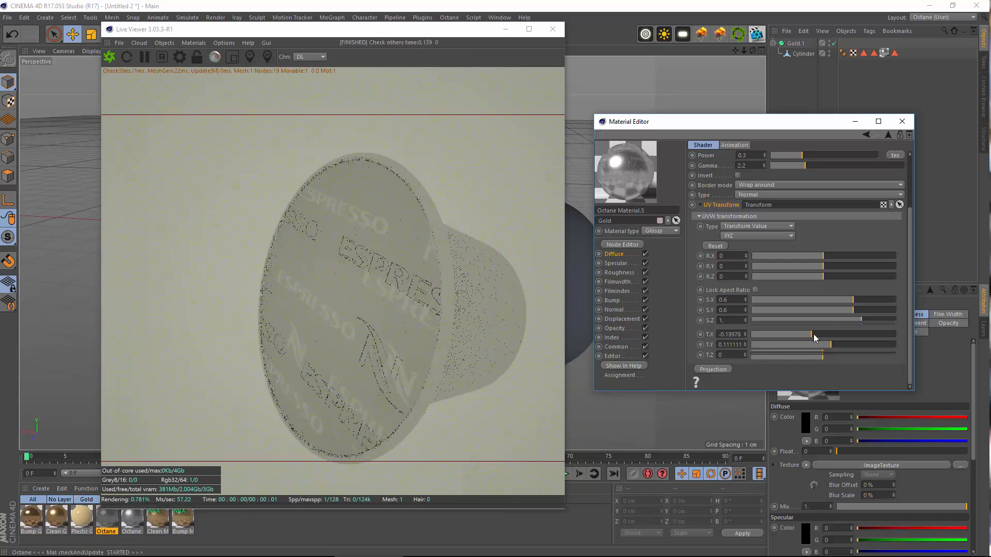
drag(831, 345, 841, 348)
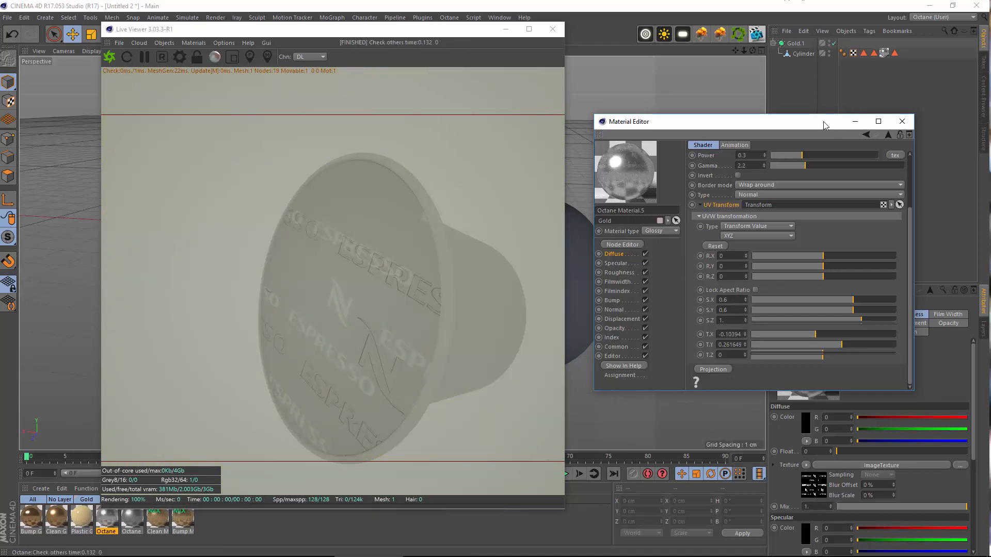
Reset the Octane Material.5 texture tag to 0% Offset U and V and 100% Length U and V
drag(825, 122, 624, 73)
click(884, 53)
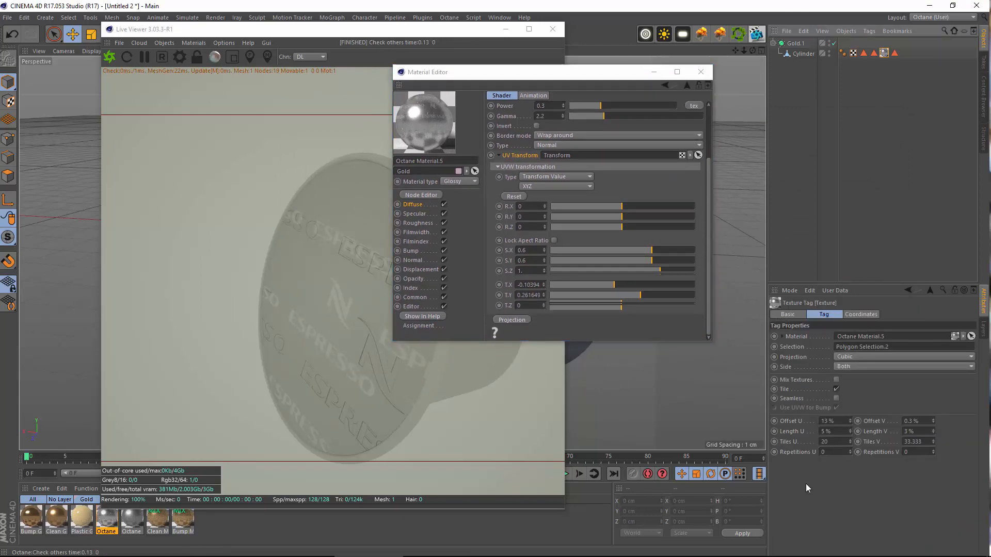
right_click(850, 421)
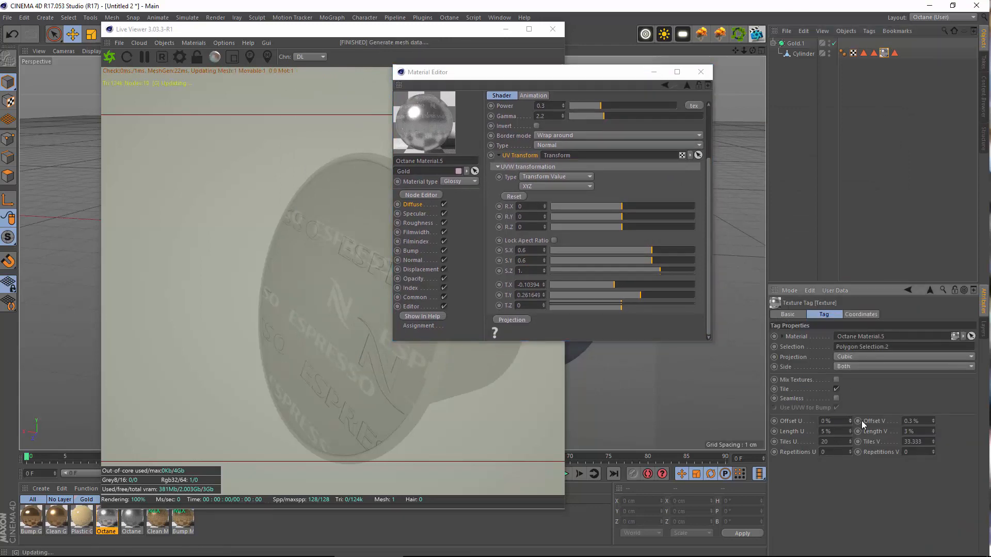
right_click(933, 421)
right_click(932, 429)
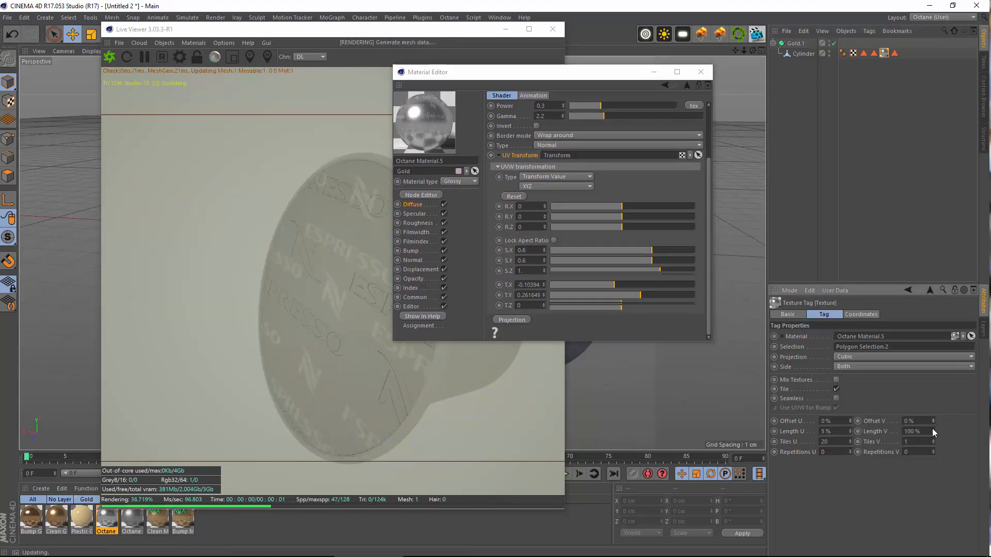
right_click(850, 431)
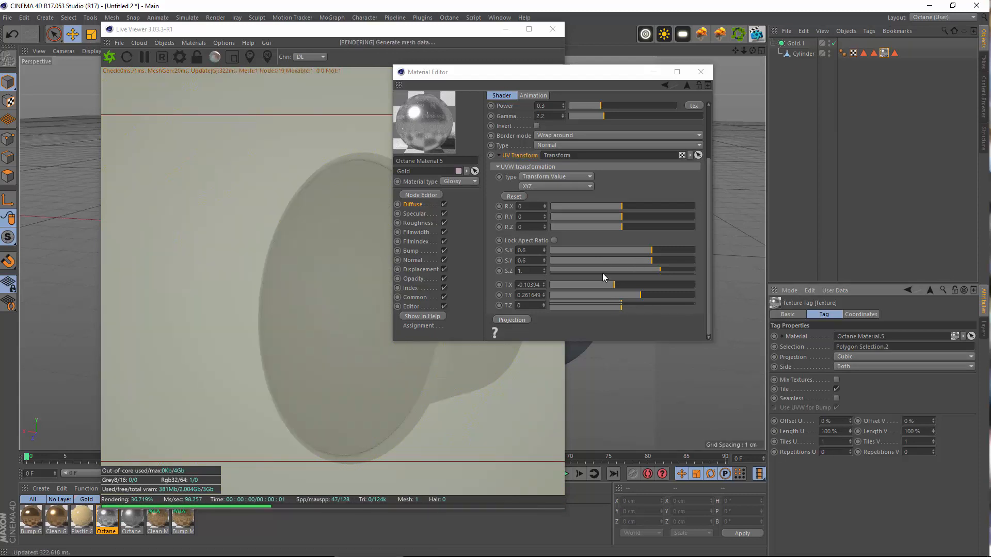
Scale the diffuse image to about S.X 0.027 and S.Y 0.029, and shift it to about T.X 0.355 and T.Y 0.011
drag(649, 251, 642, 295)
drag(611, 252, 604, 254)
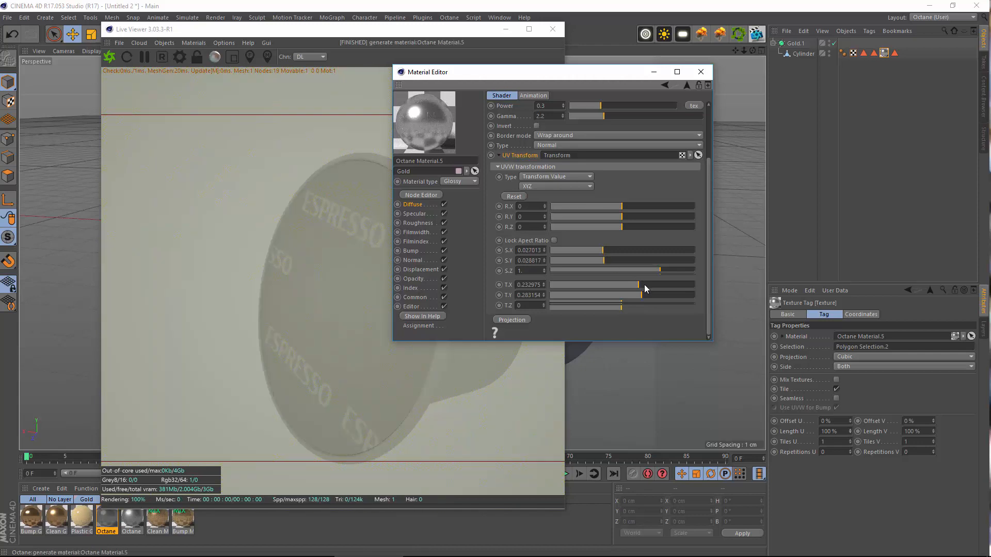
mouse_move(639, 285)
mouse_down()
mouse_move(628, 286)
mouse_move(651, 297)
mouse_move(565, 299)
mouse_move(624, 302)
mouse_move(633, 283)
mouse_move(647, 287)
mouse_up()
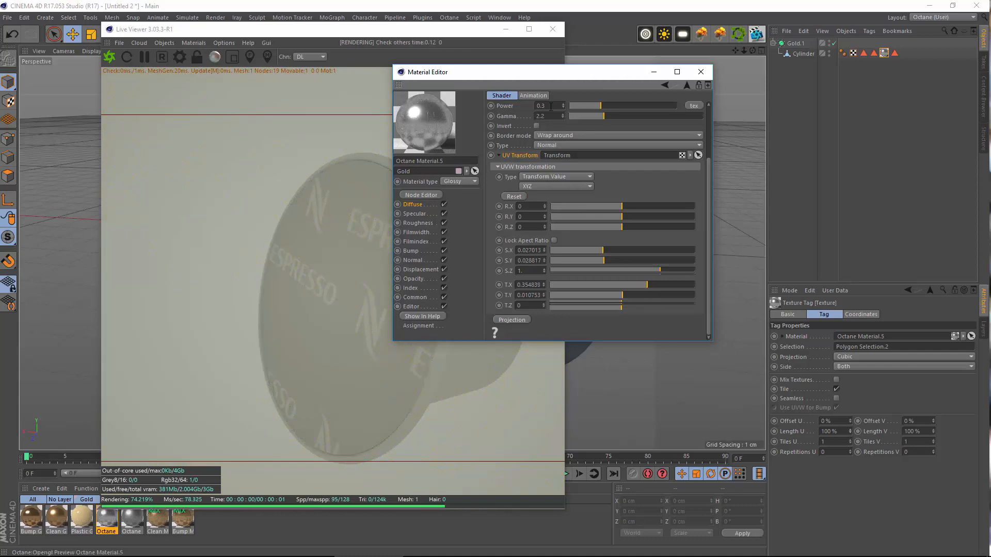
drag(558, 72, 728, 71)
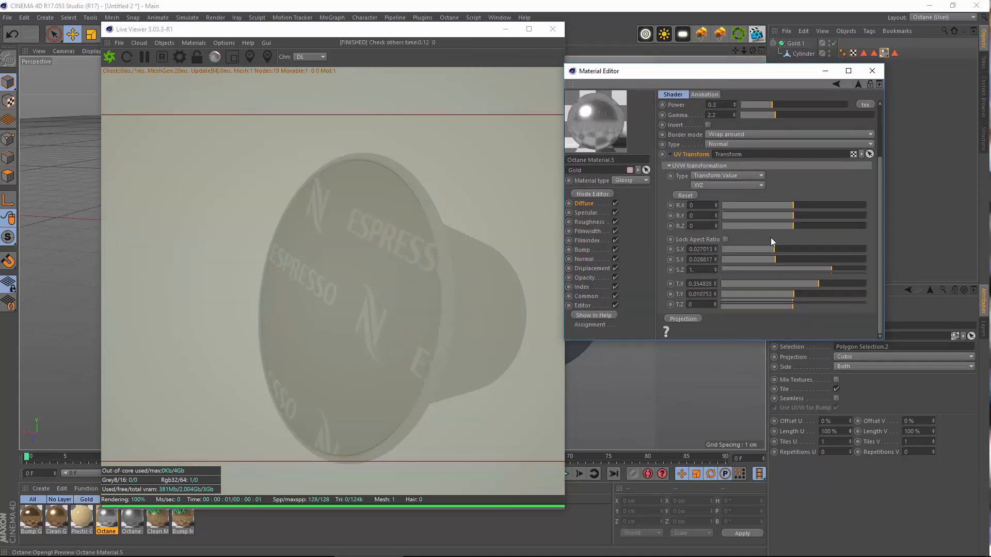
click(897, 73)
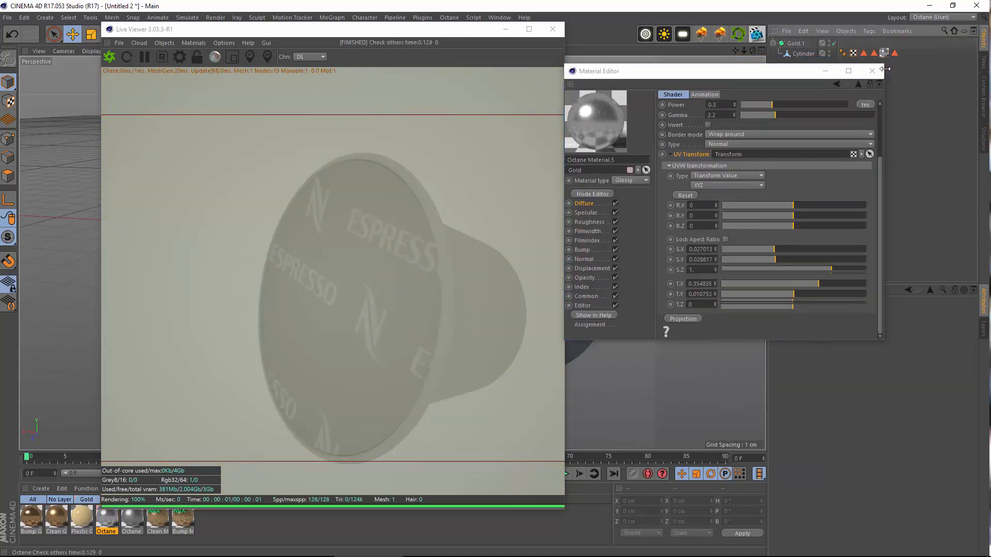
Switch from the test project back to Capsule.c4d and look through the scene's Camera
click(552, 29)
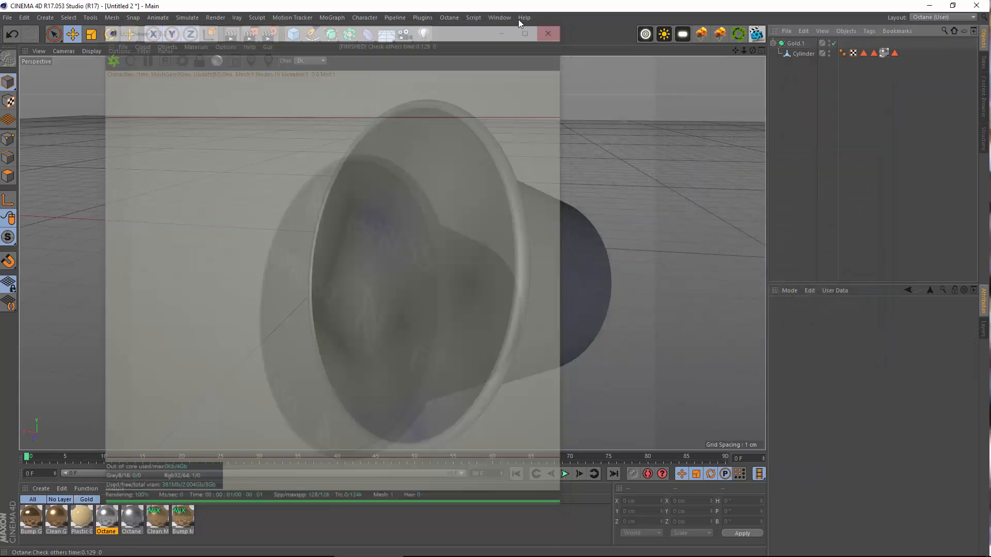
click(494, 17)
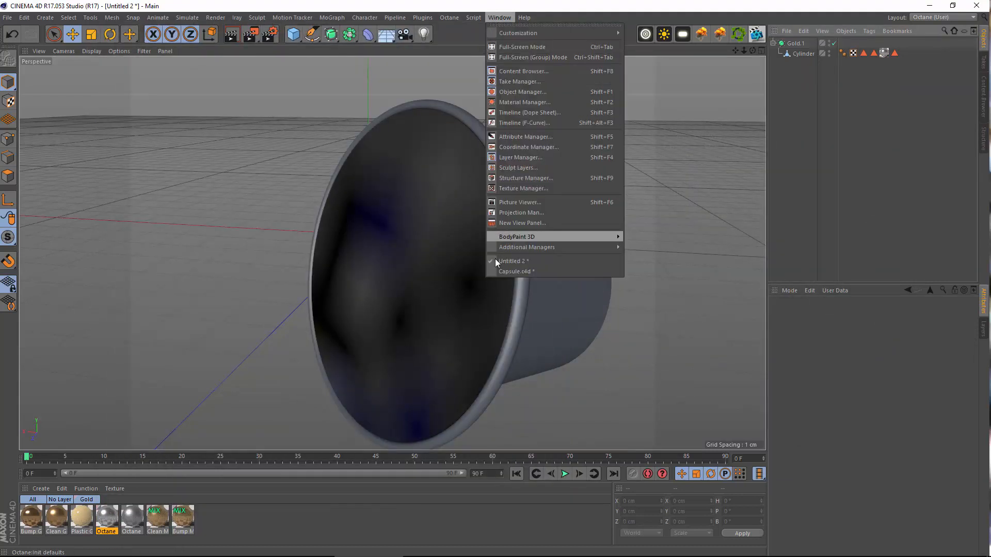
click(497, 272)
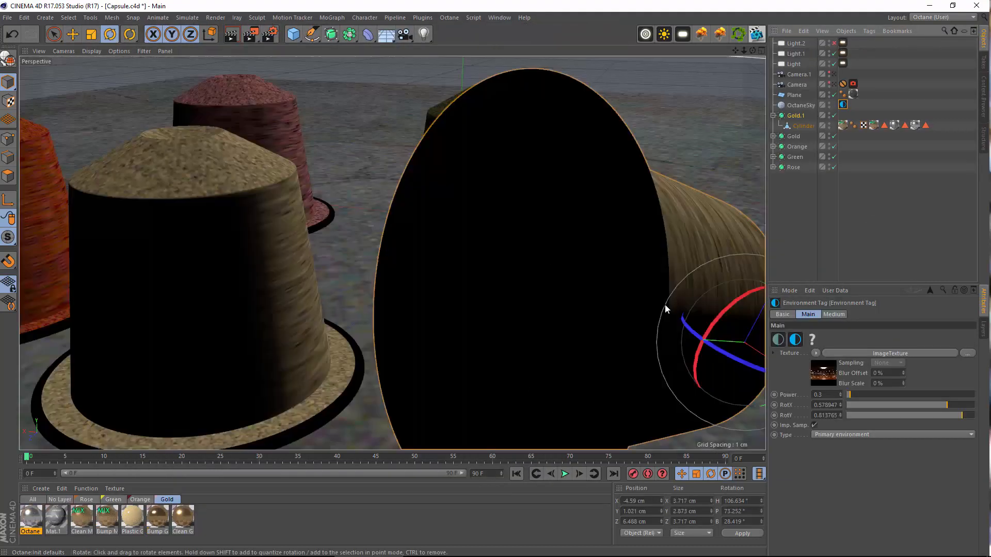
click(782, 220)
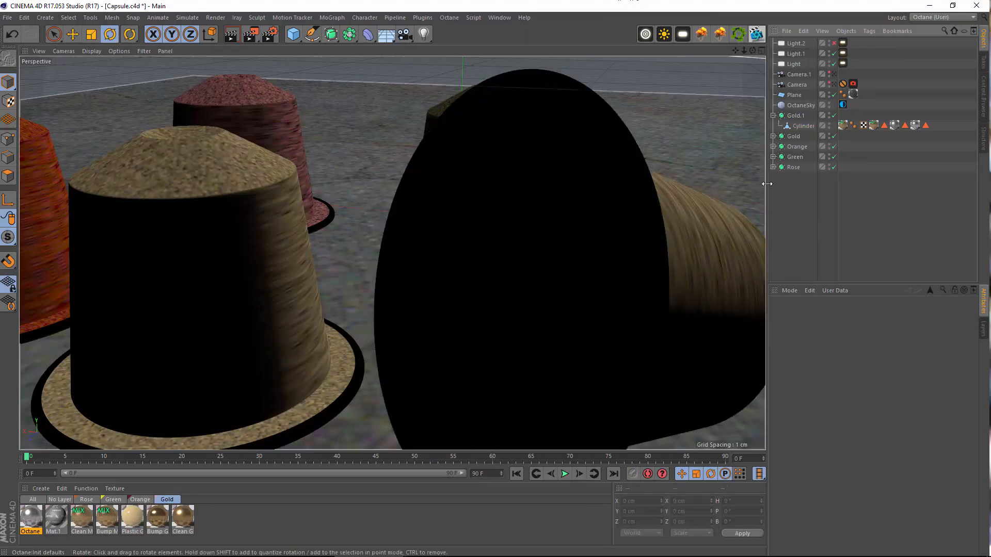
click(834, 85)
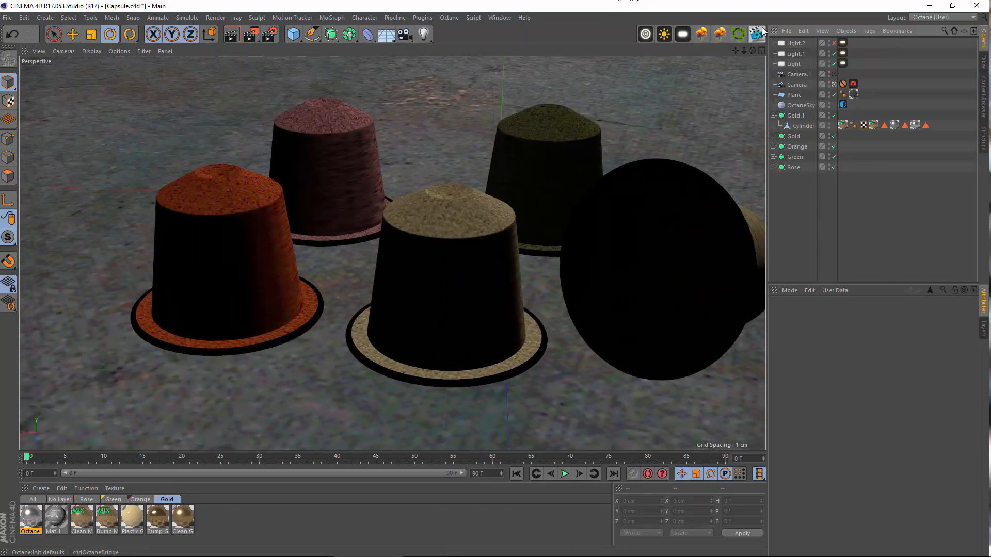
Send the full capsule scene to the Live Viewer and restart its render
click(718, 34)
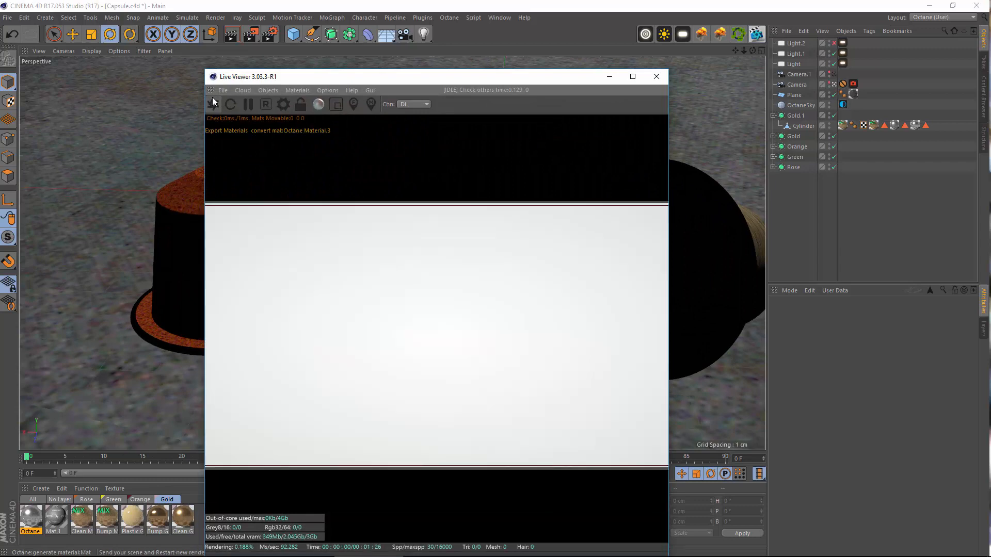
click(213, 102)
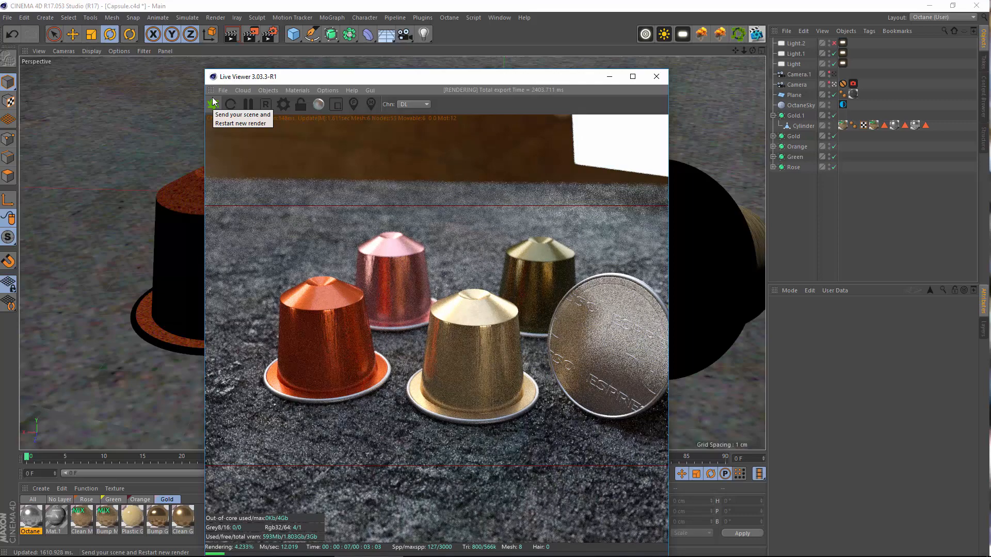
click(213, 103)
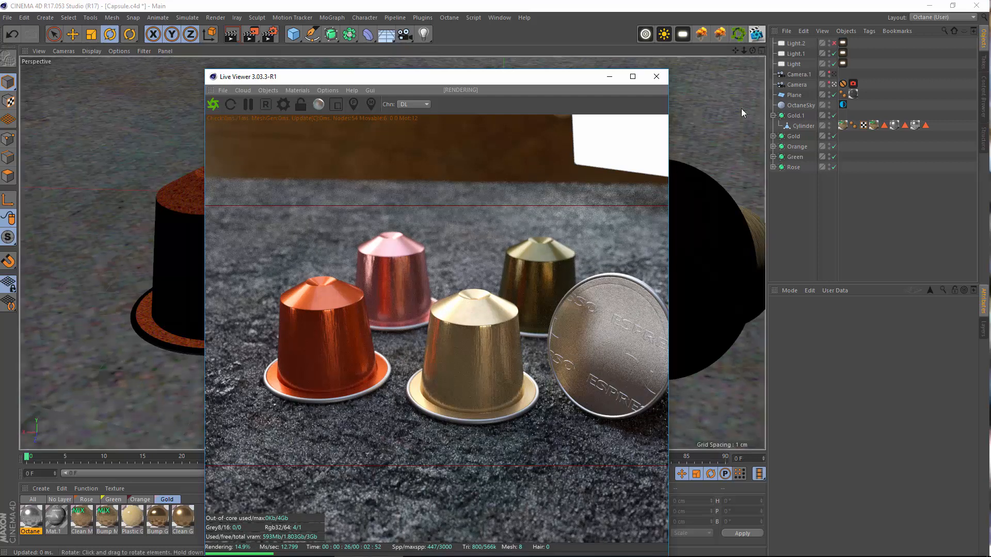
Adjust the OctaneSky environment's RotY, trying 0.814 and settling on 0.82
click(843, 104)
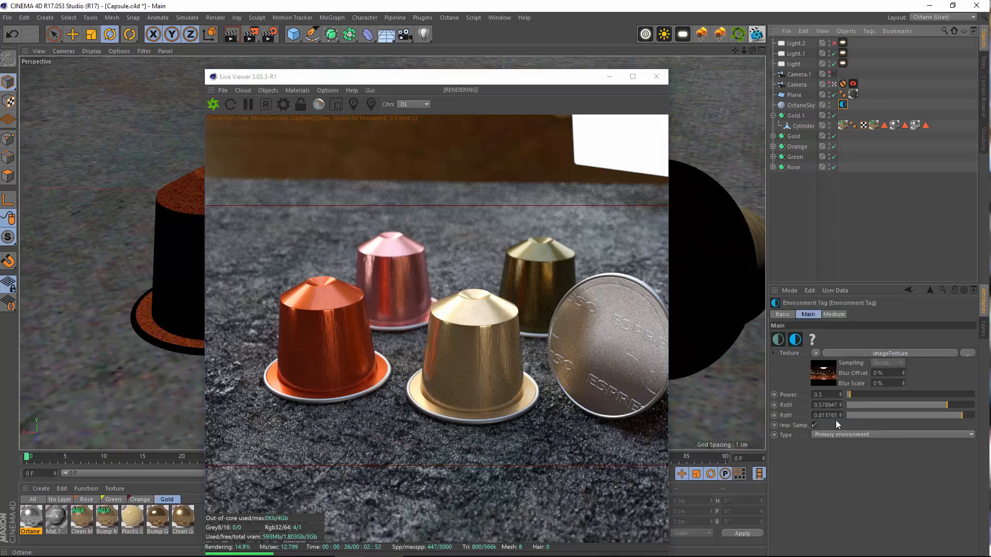
drag(837, 415, 827, 415)
key(BackSpace)
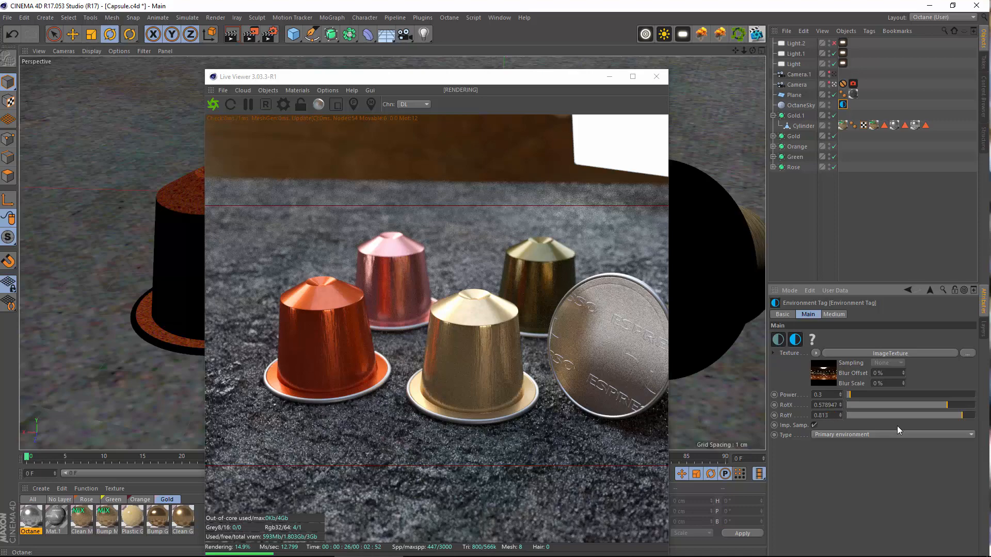
text(4)
key(Return)
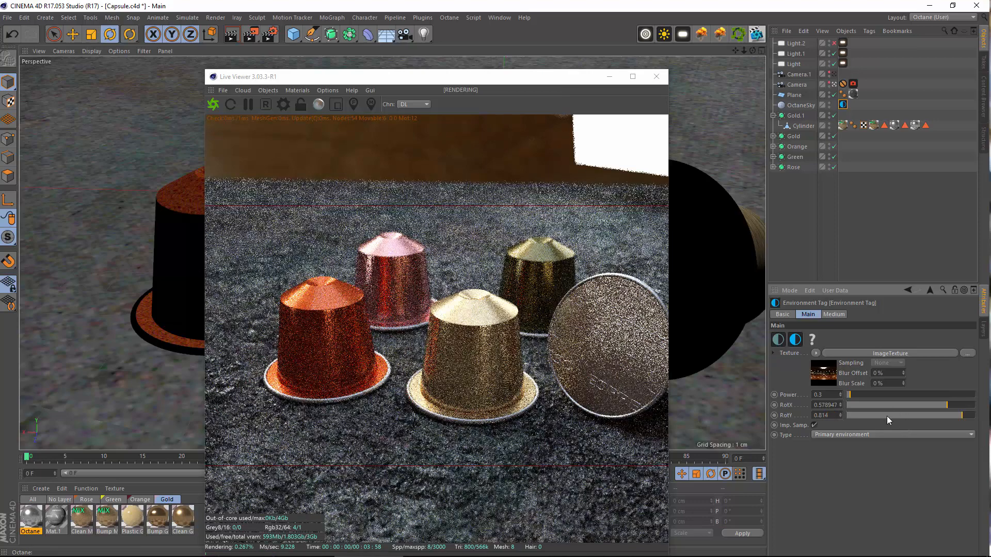
key(BackSpace)
key(BackSpace)
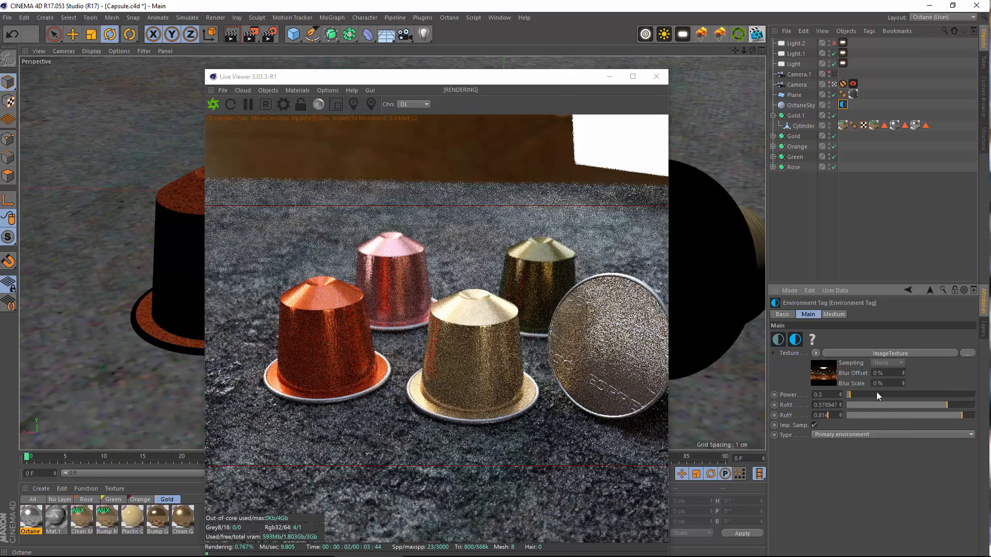
text(2)
key(Return)
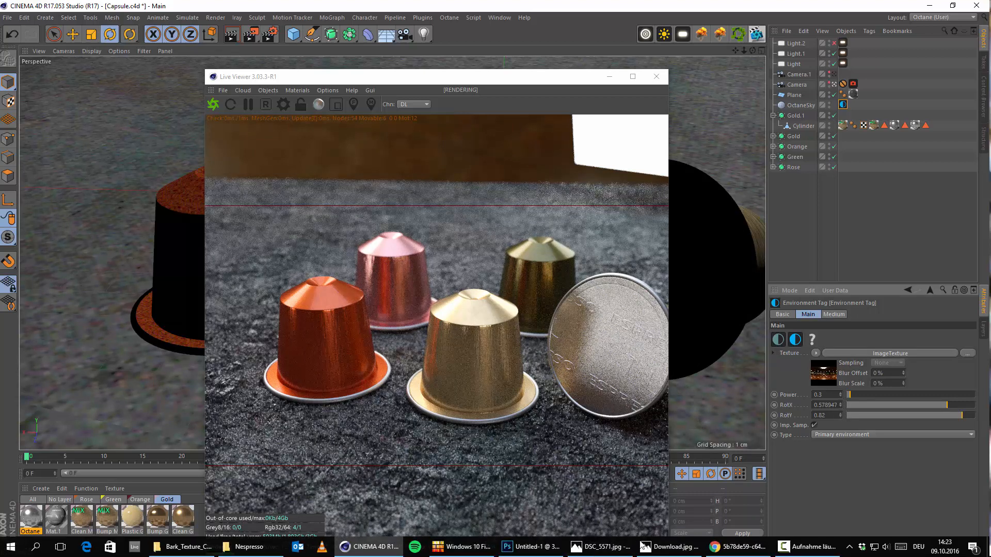
Compare the rendered lid's embossing with the reference photo DSC_5571.jpg
click(666, 550)
click(665, 550)
click(599, 550)
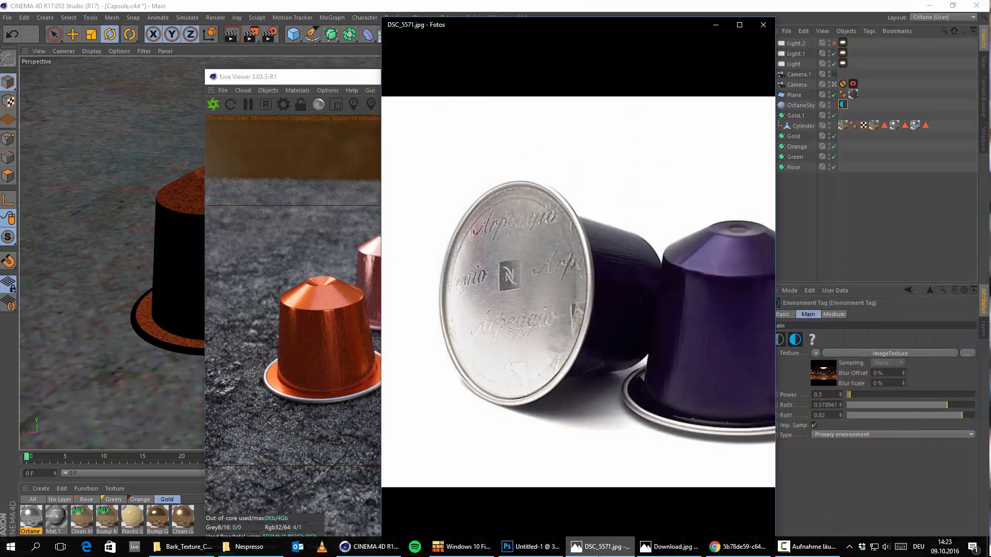
click(599, 552)
click(598, 552)
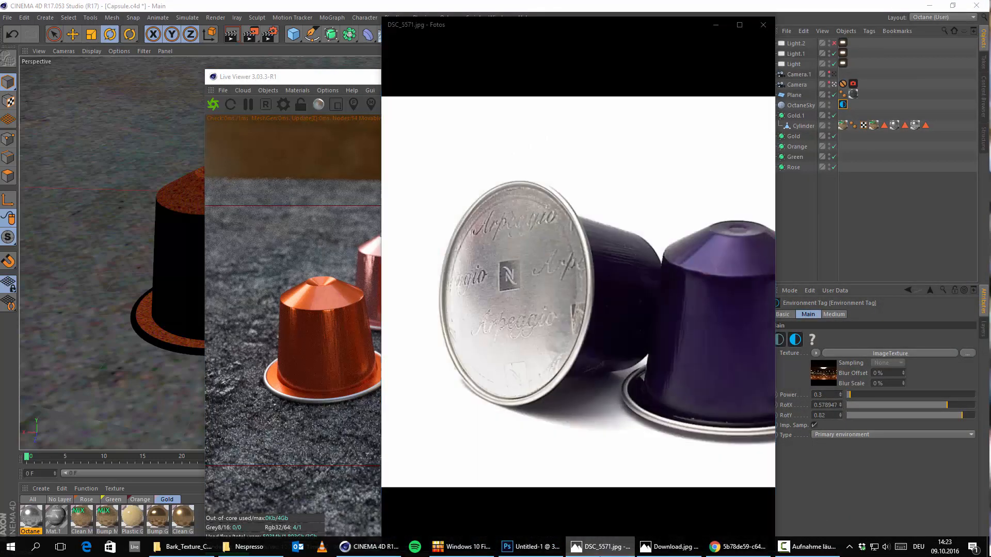
click(599, 552)
click(600, 553)
click(600, 553)
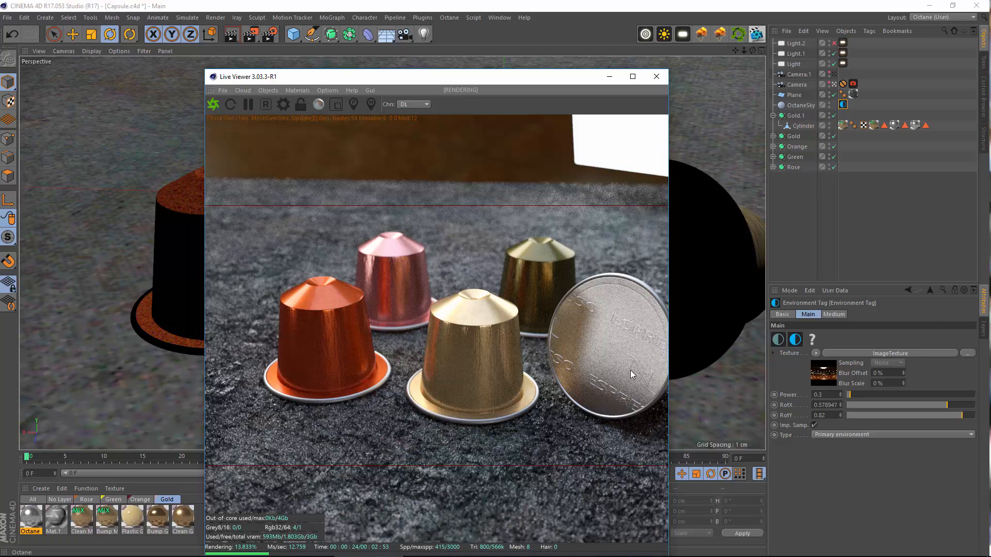
Set S.X and S.Y to 0.6 in the UV transform of Octane Material.5's Displacement.tif bump image
double_click(27, 516)
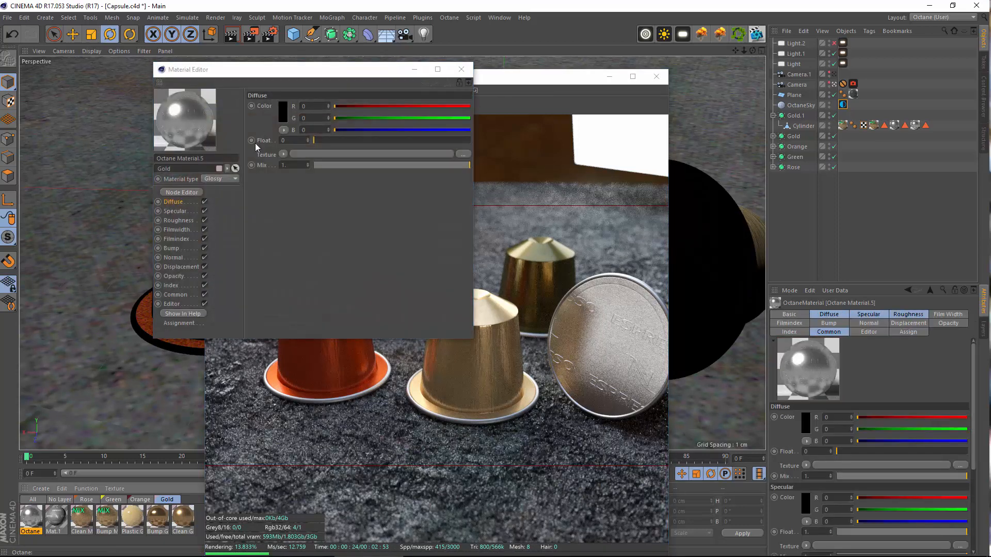
click(172, 249)
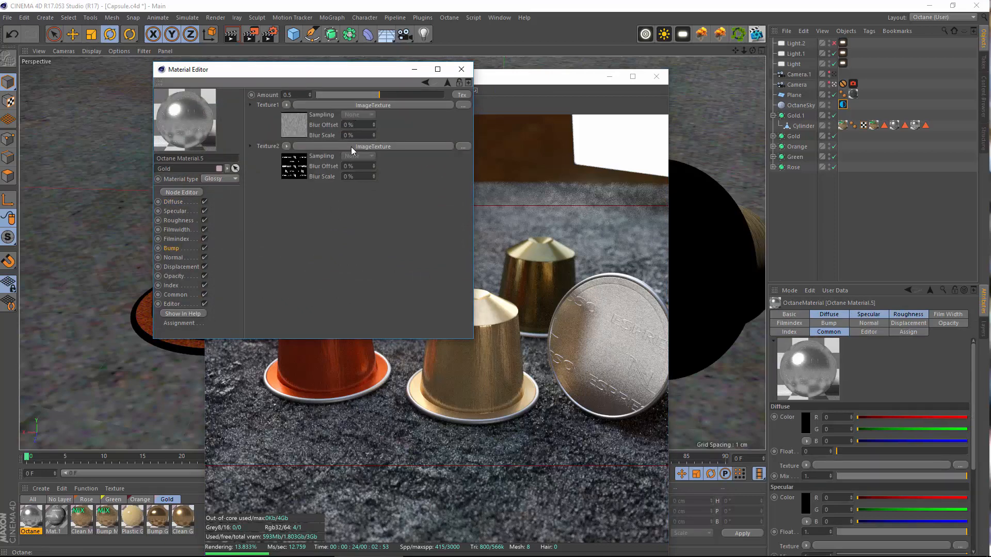
click(351, 147)
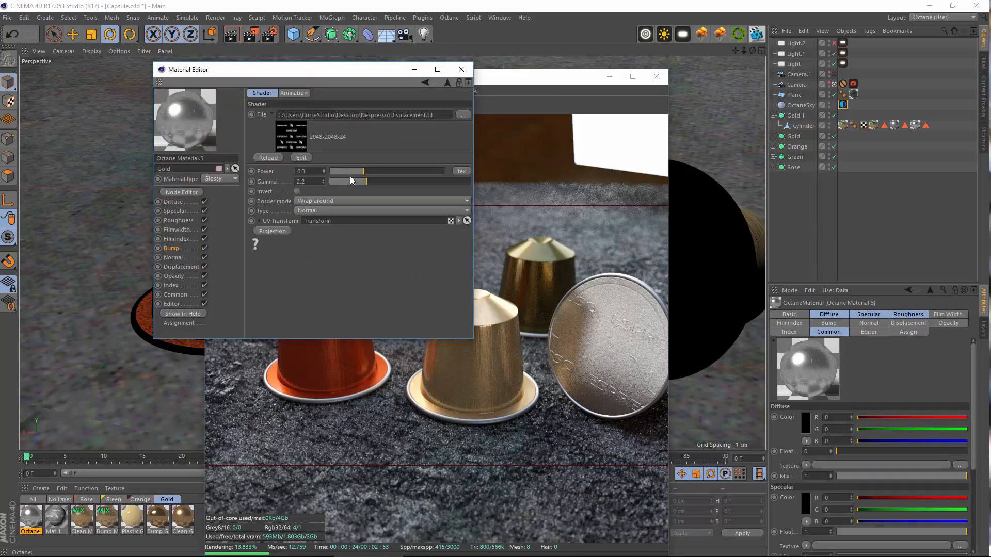
click(258, 220)
scroll(359, 289, down, 2)
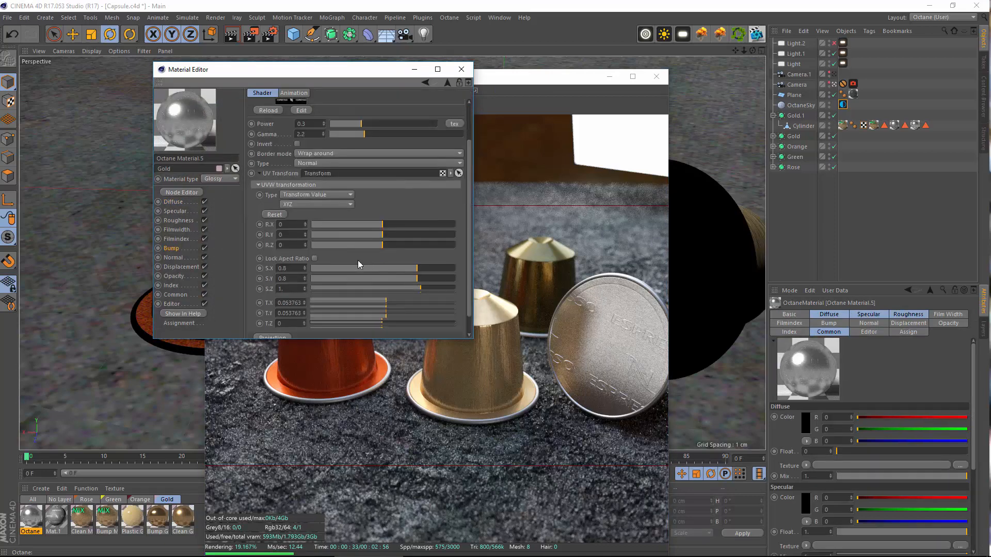
key(BackSpace)
text(6)
key(Return)
click(290, 280)
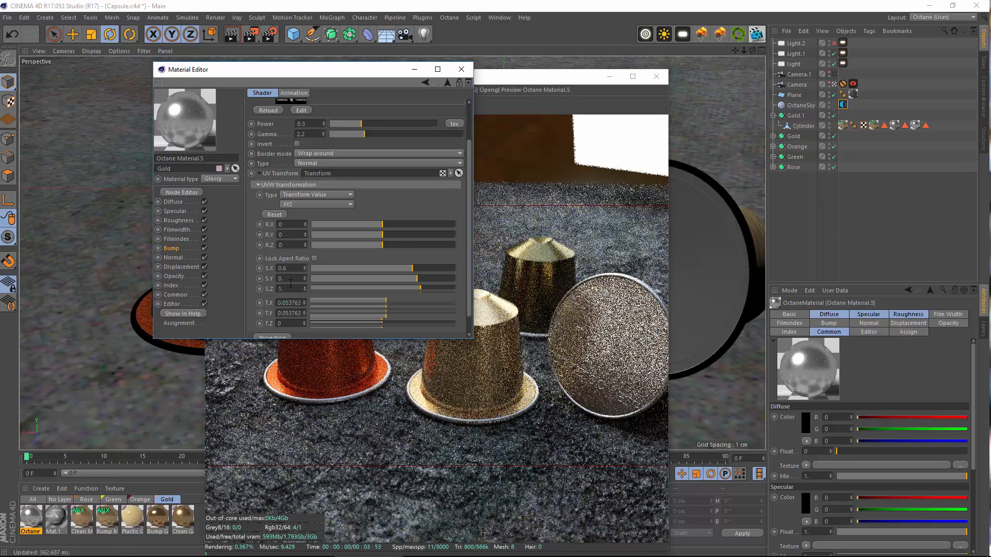
key(BackSpace)
text(6)
key(Return)
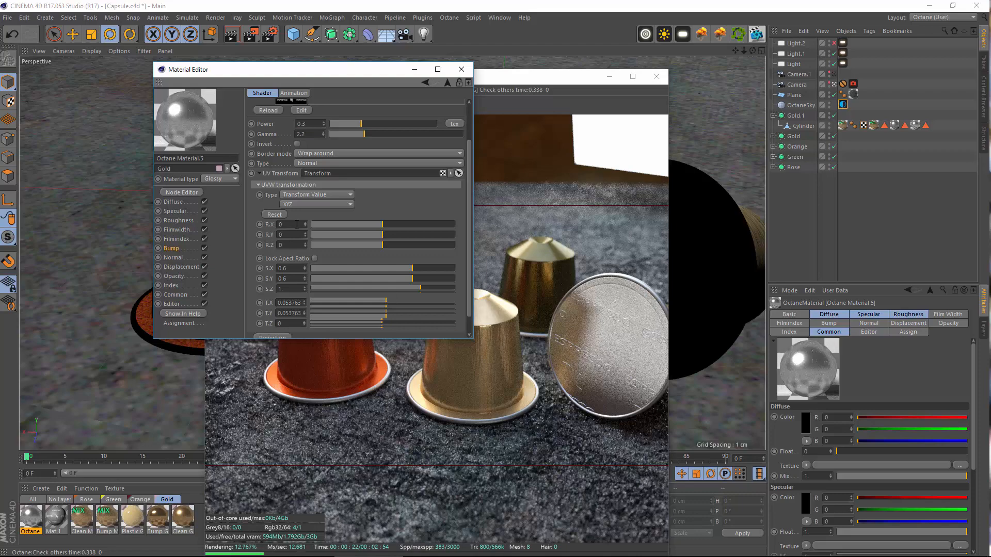
Reduce the bump image's S.X and S.Y scale to 0.4
click(303, 271)
key(BackSpace)
text(4)
click(292, 281)
key(BackSpace)
text(4)
key(Return)
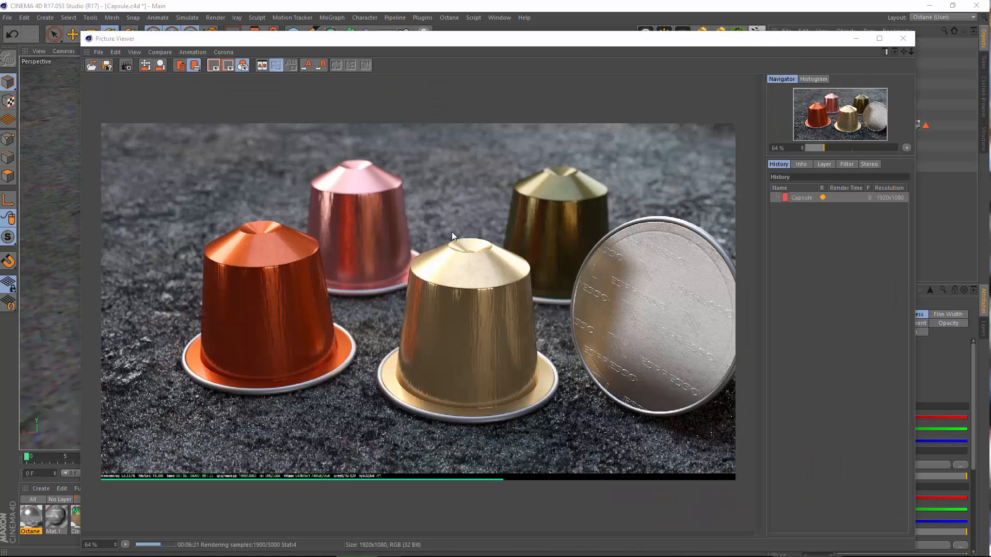
Compare the Picture Viewer render with the reference photos DSC_5571.jpg and Download.jpg
mouse_move(500, 555)
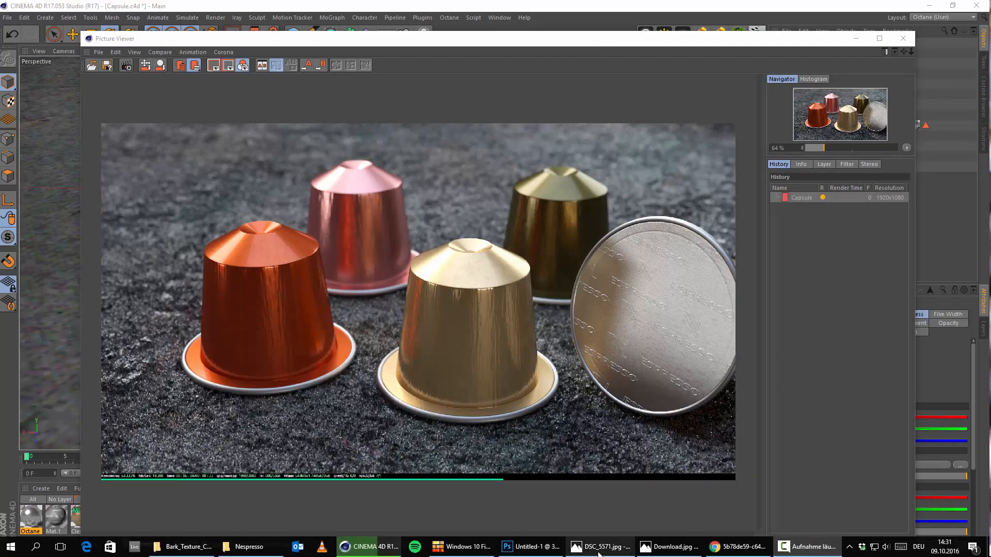
click(599, 553)
click(599, 552)
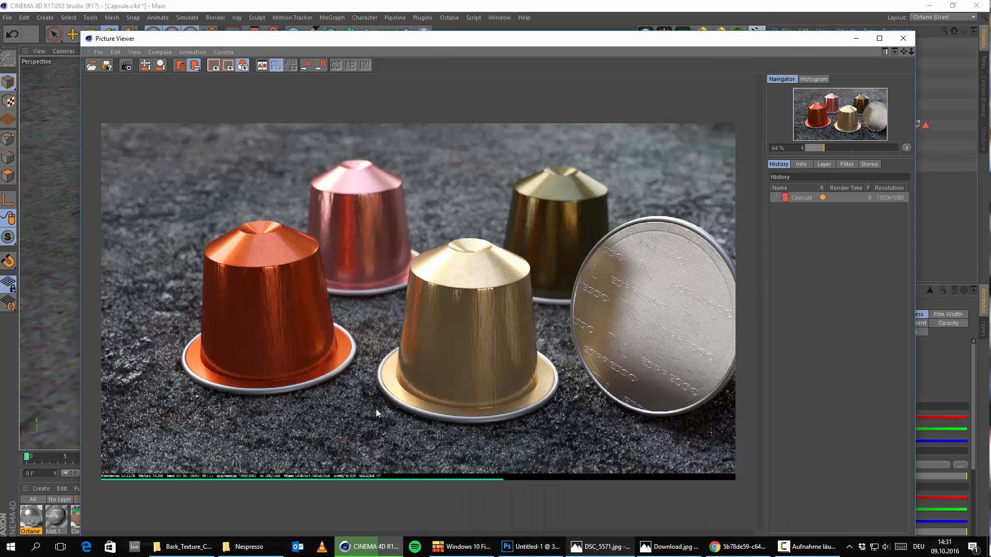
click(587, 554)
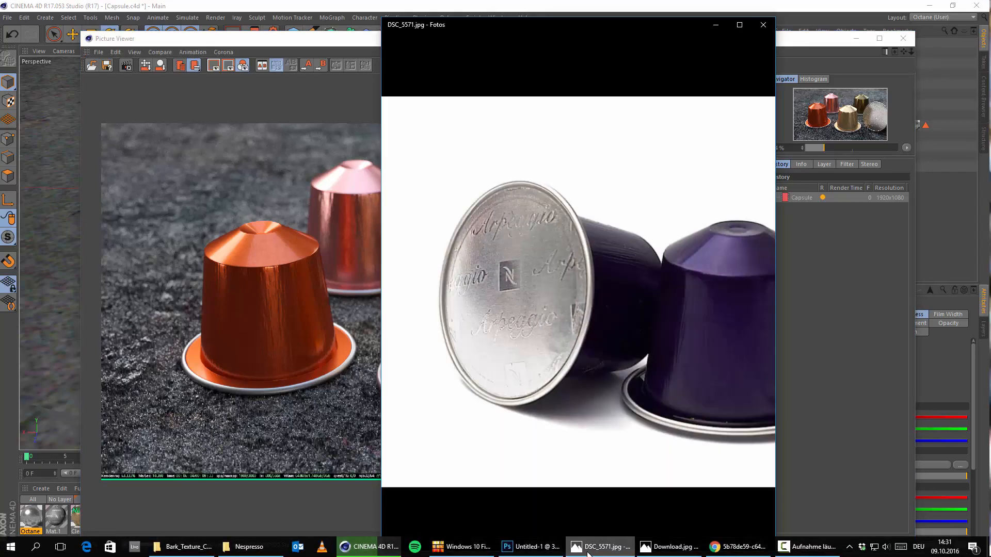
click(593, 548)
click(670, 548)
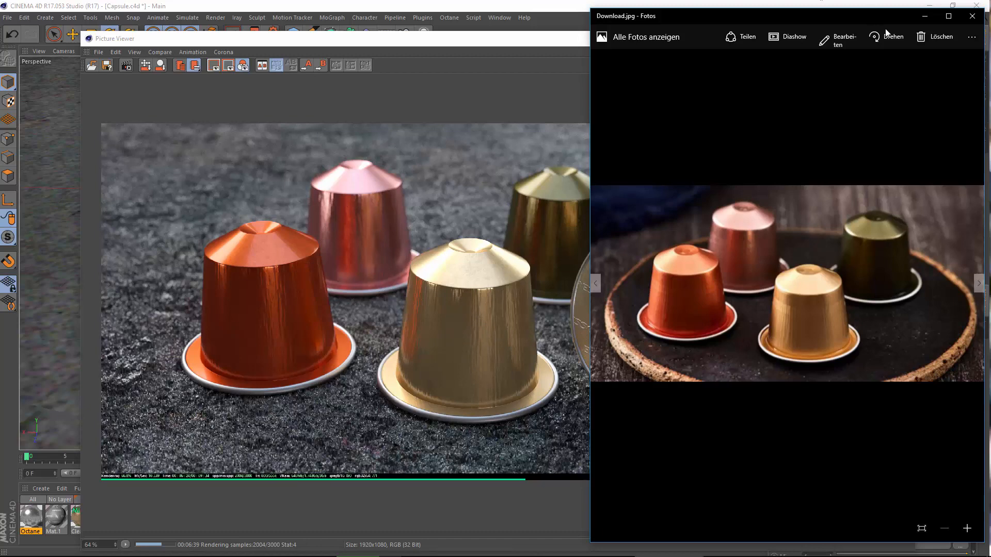
Close the Download.jpg photo and the Picture Viewer, stopping the running render
click(972, 16)
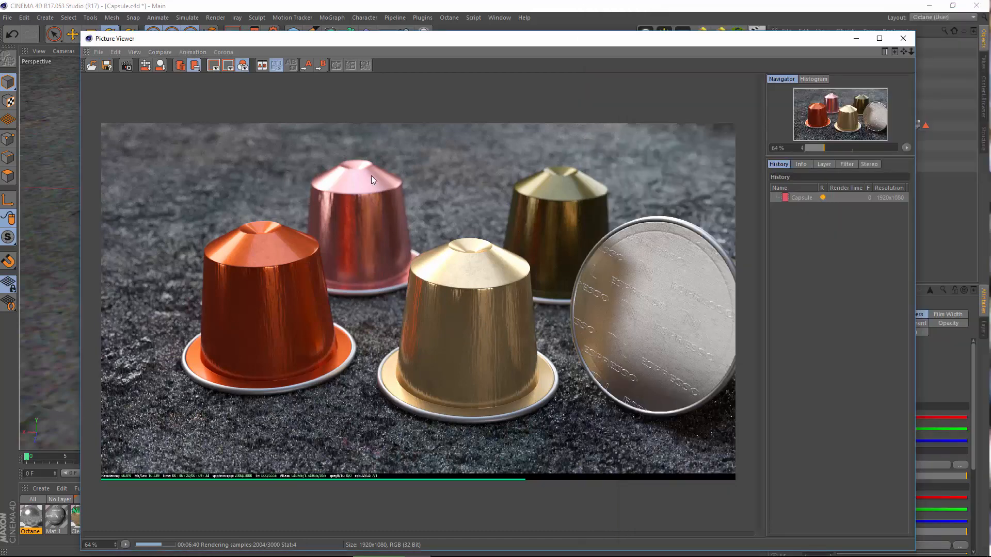
click(903, 38)
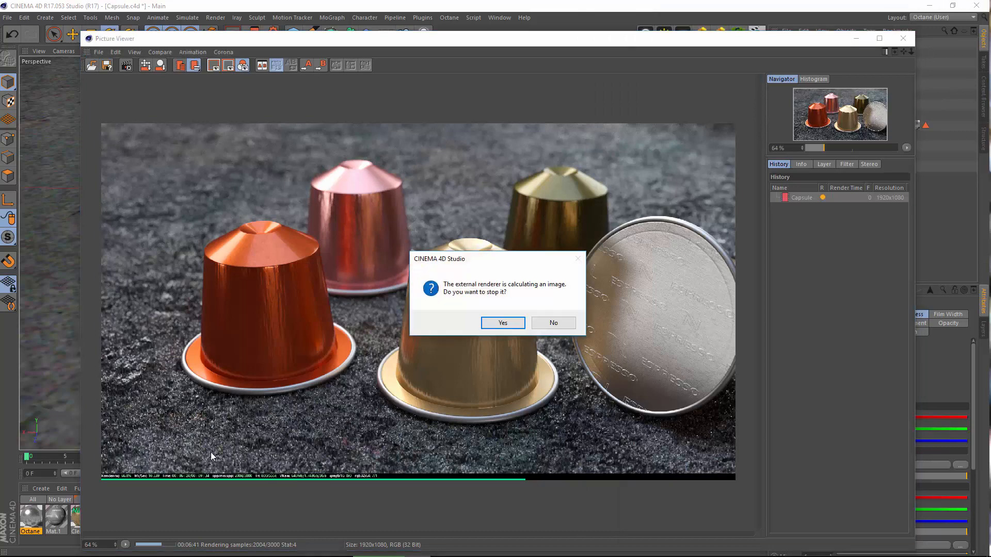
click(490, 324)
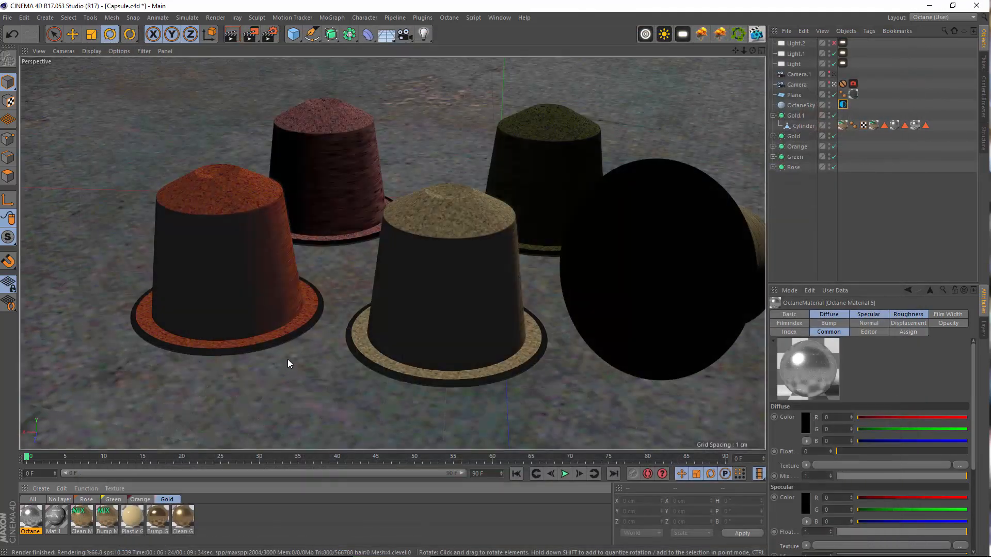
Show the Orange layer's materials and inspect the Clean Mix Orange and Bump Mix Orange texture tags on the orange capsule's cylinder
click(132, 516)
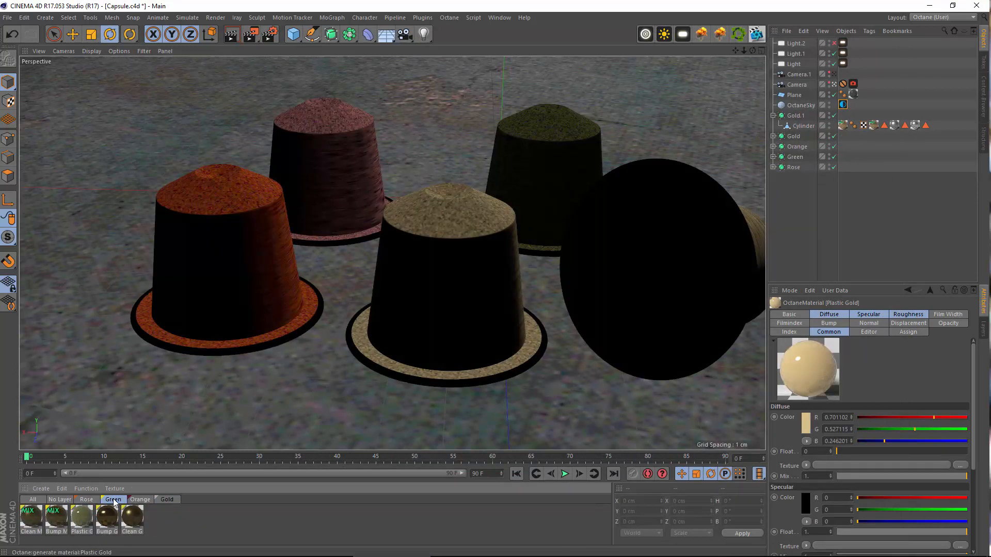
click(139, 499)
click(221, 293)
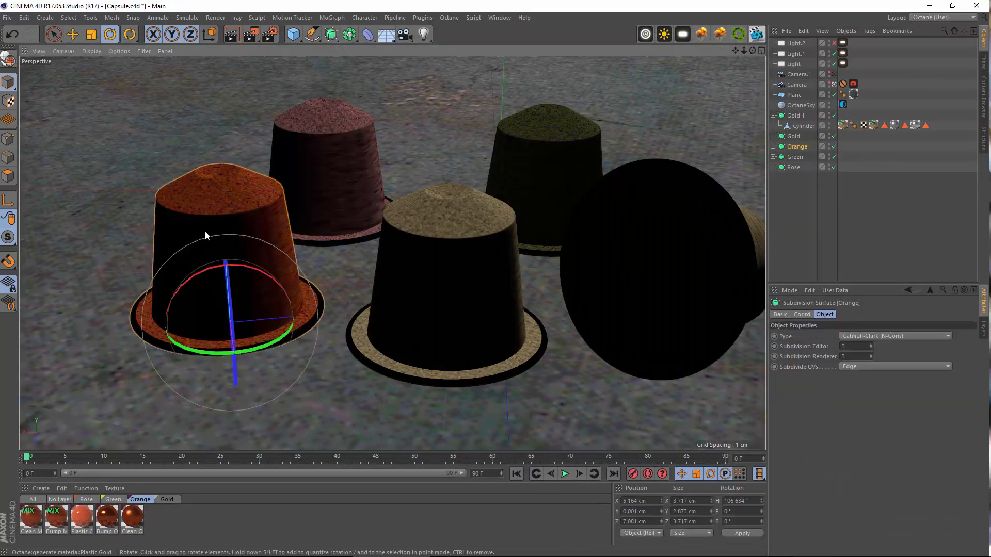
click(773, 147)
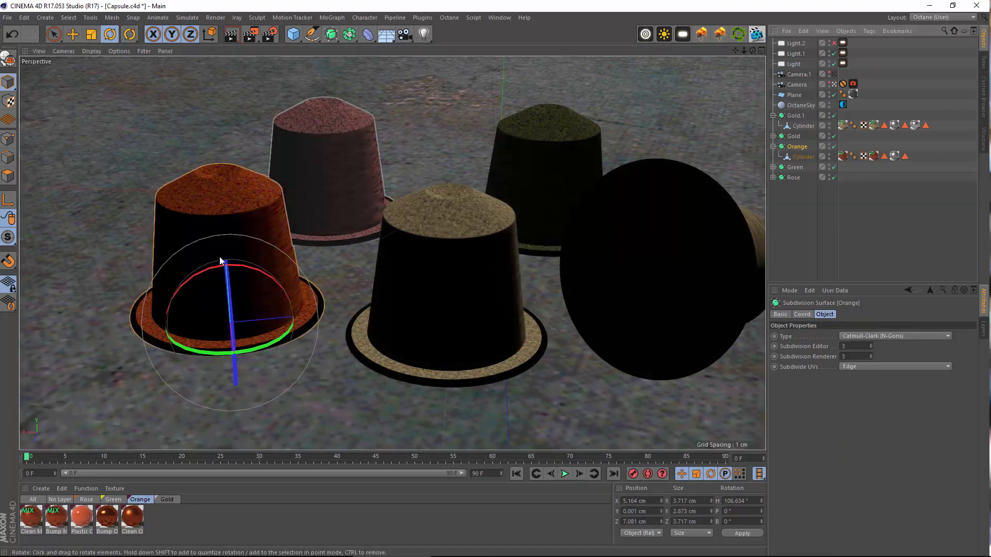
click(843, 156)
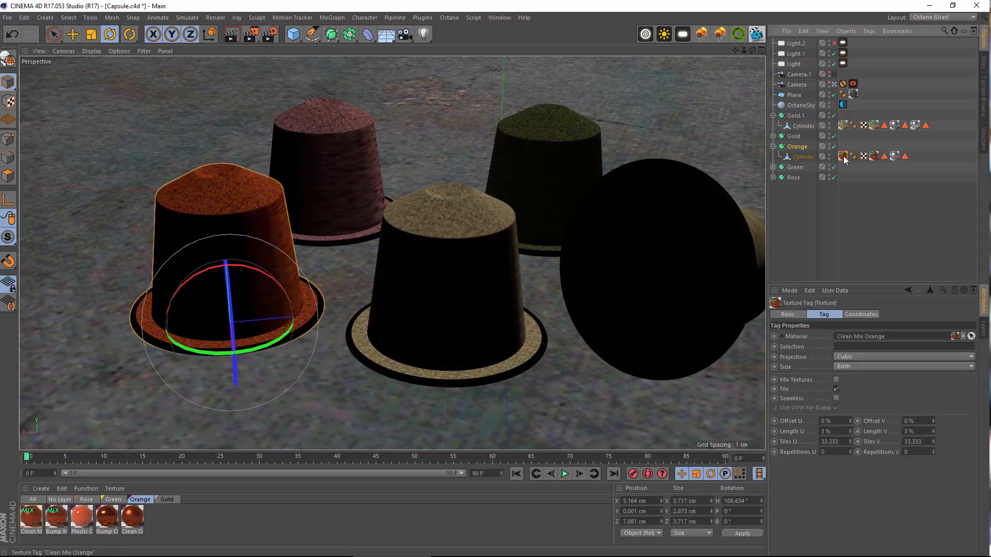
click(873, 155)
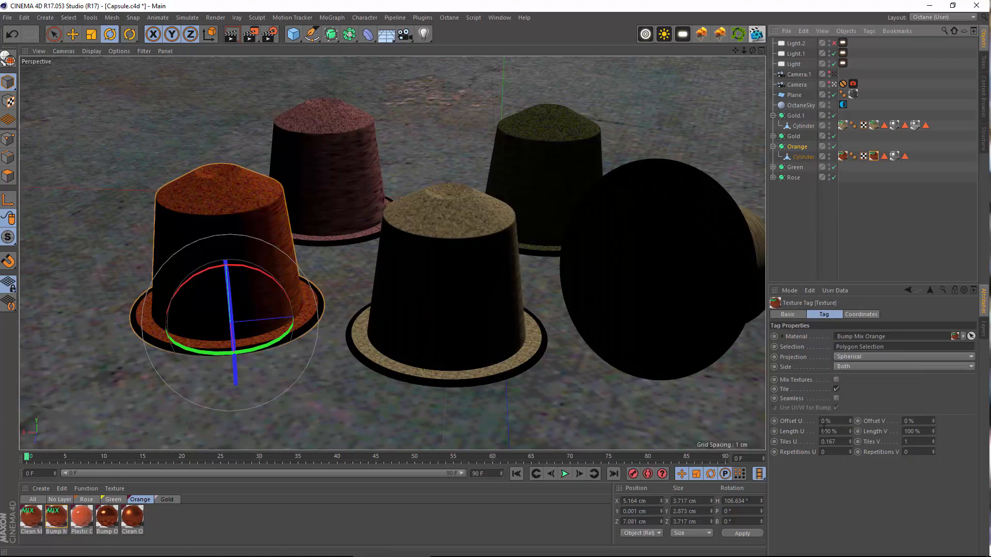
Set the Offset U of the orange capsule's Bump Mix Orange texture tag to 38 %
mouse_move(850, 421)
mouse_down()
mouse_move(855, 395)
mouse_move(852, 411)
mouse_up()
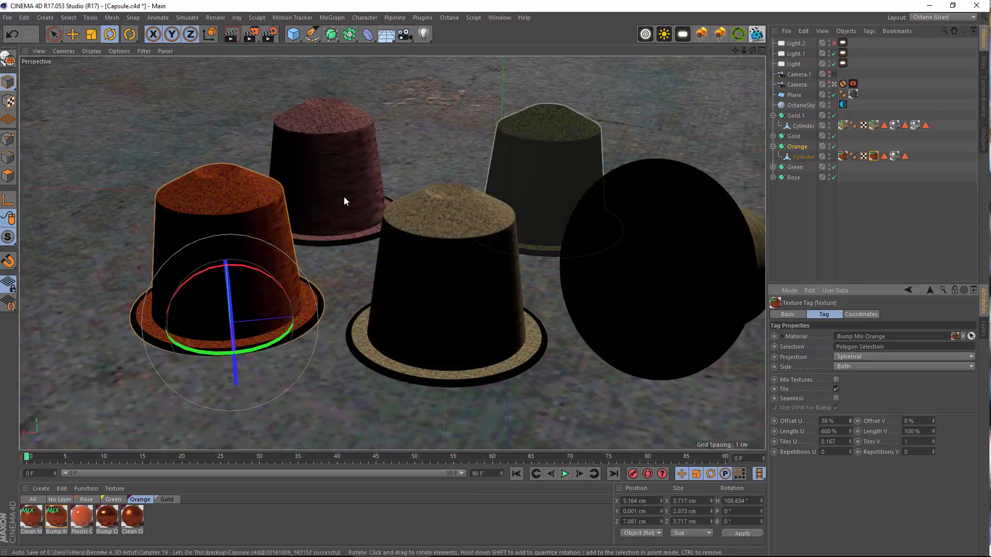
Select the Rose capsule and look through the materials in the Gold, Green and Rose layers
click(335, 240)
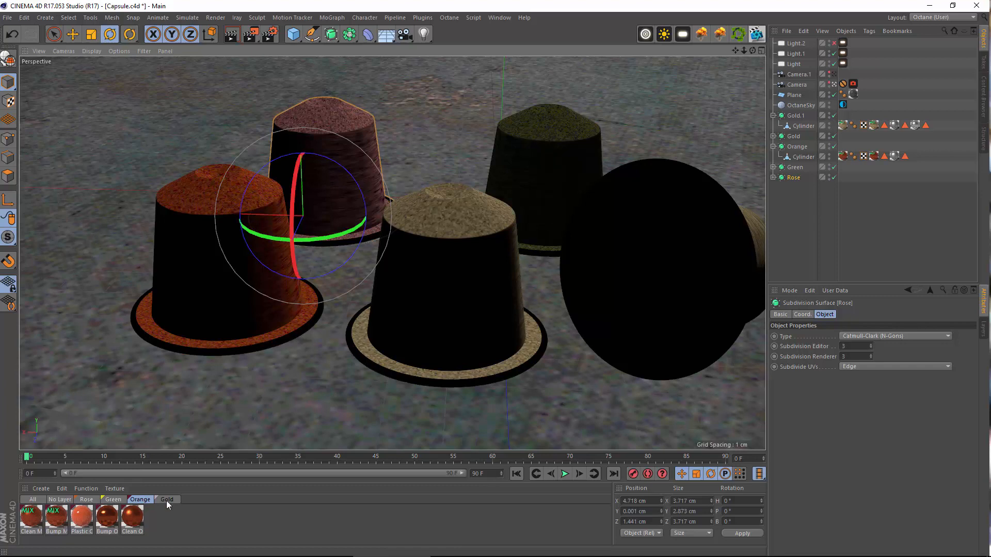
click(166, 499)
click(114, 500)
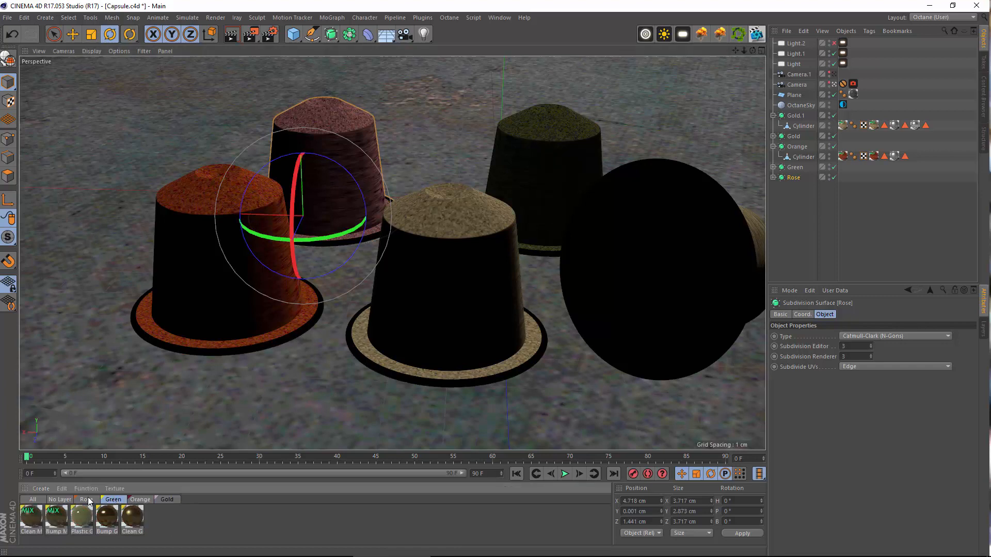
click(86, 499)
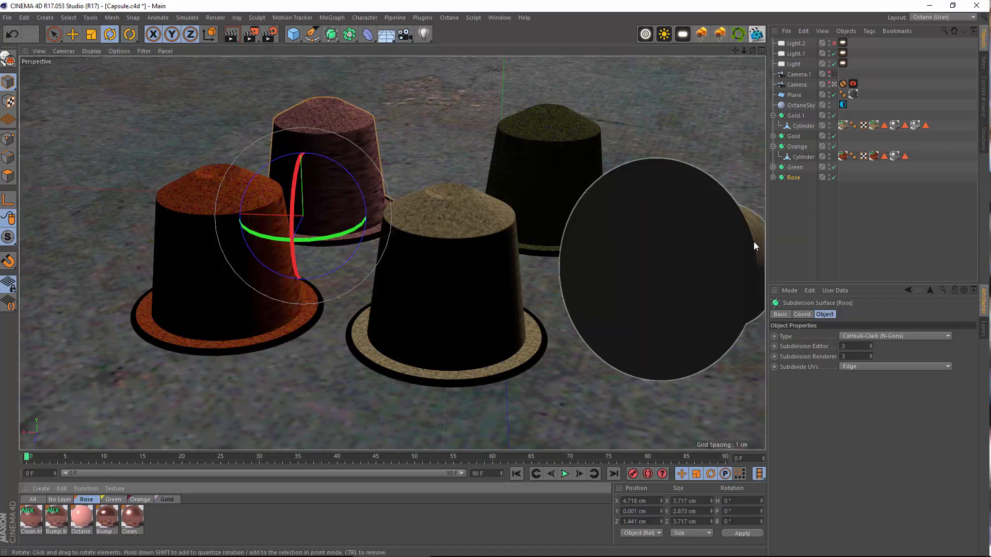
mouse_move(611, 547)
click(113, 500)
Look at the Untitled 2 scene, return to Capsule.c4d and review the finished render in the Picture Viewer before closing it
click(506, 18)
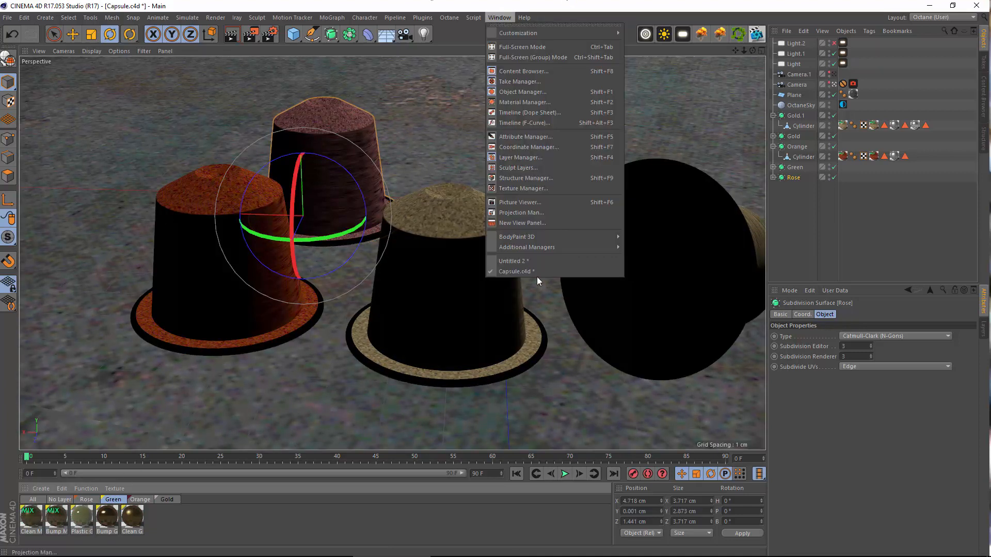
click(519, 259)
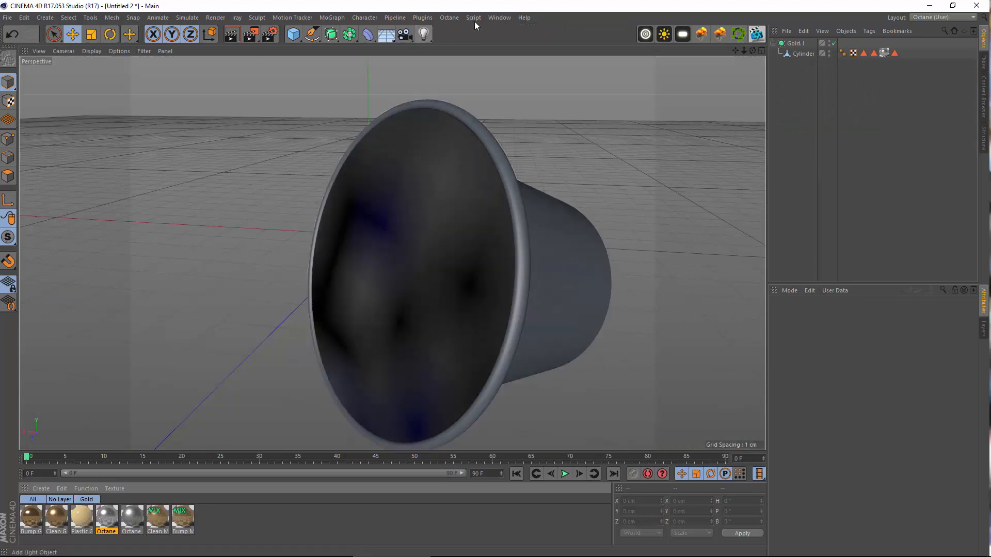
click(499, 18)
click(509, 272)
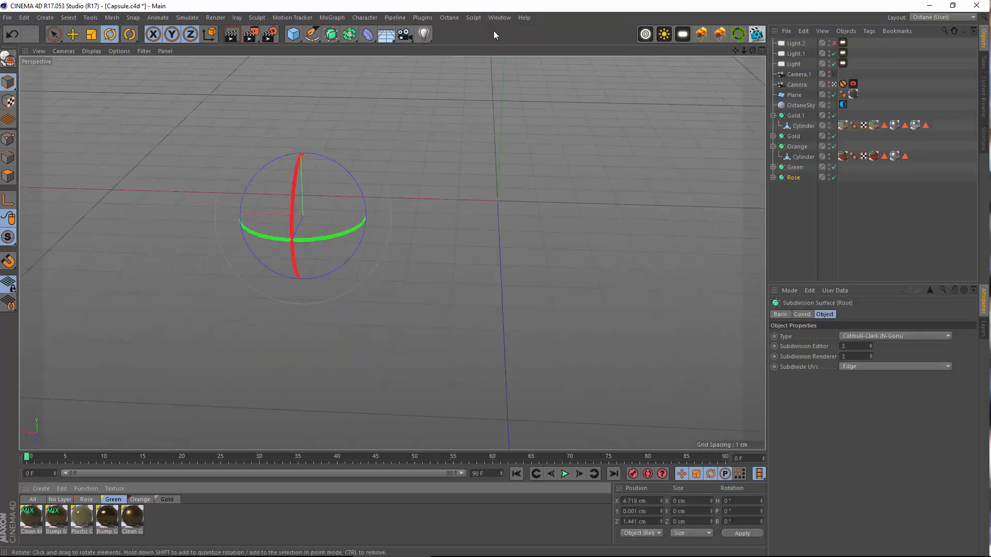
click(497, 18)
click(523, 205)
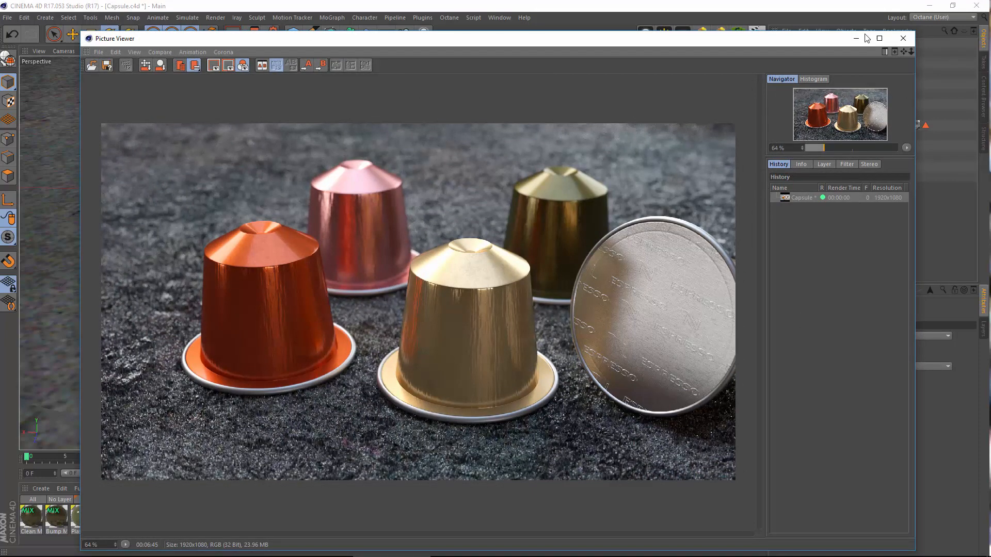
click(903, 38)
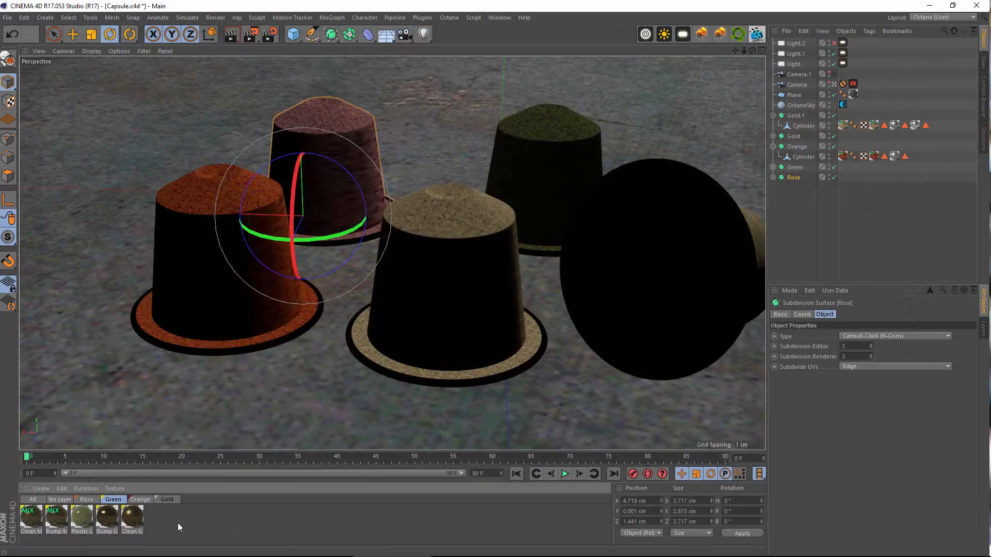
Set the power of the bump image in the Rose layer's Bump material to 0.01
click(178, 526)
click(139, 500)
click(166, 500)
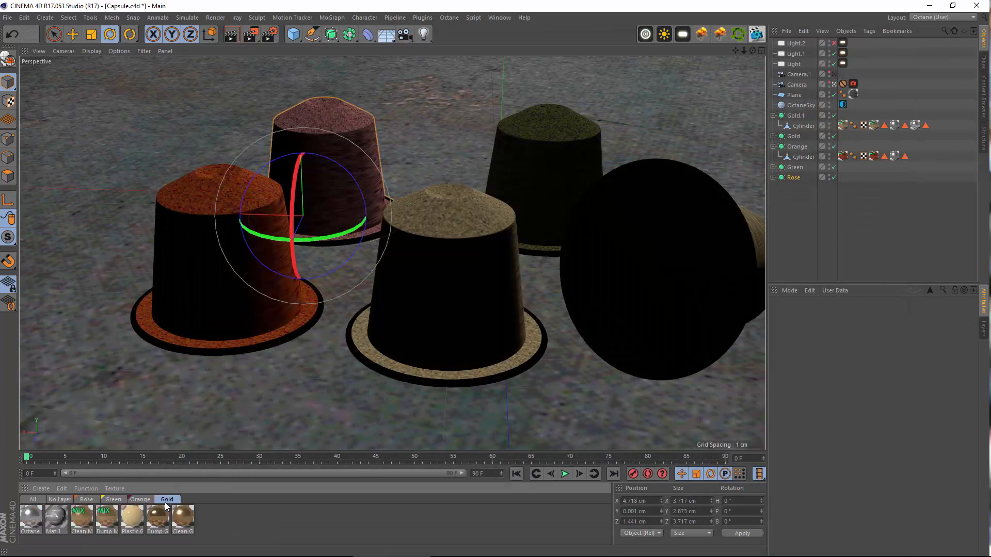
click(343, 143)
click(86, 500)
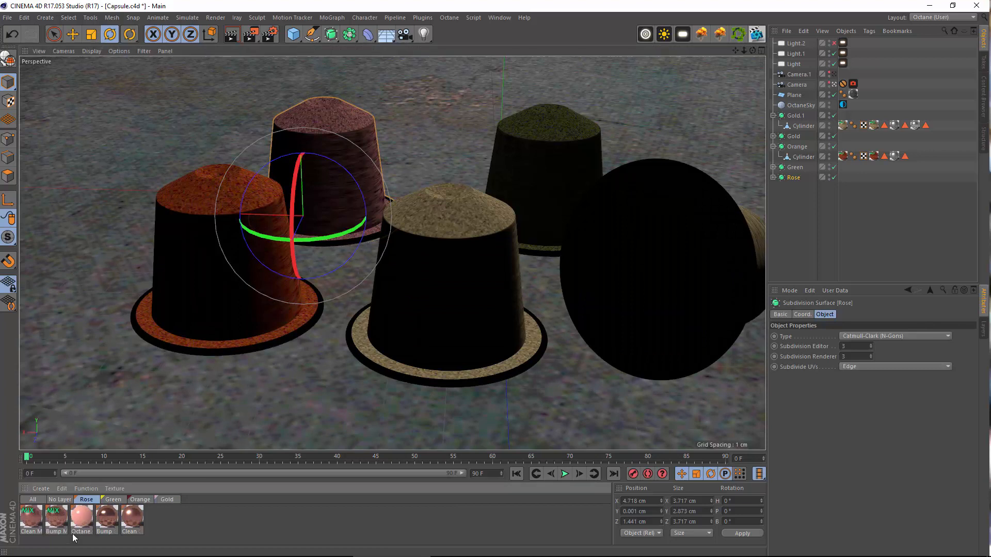
double_click(106, 516)
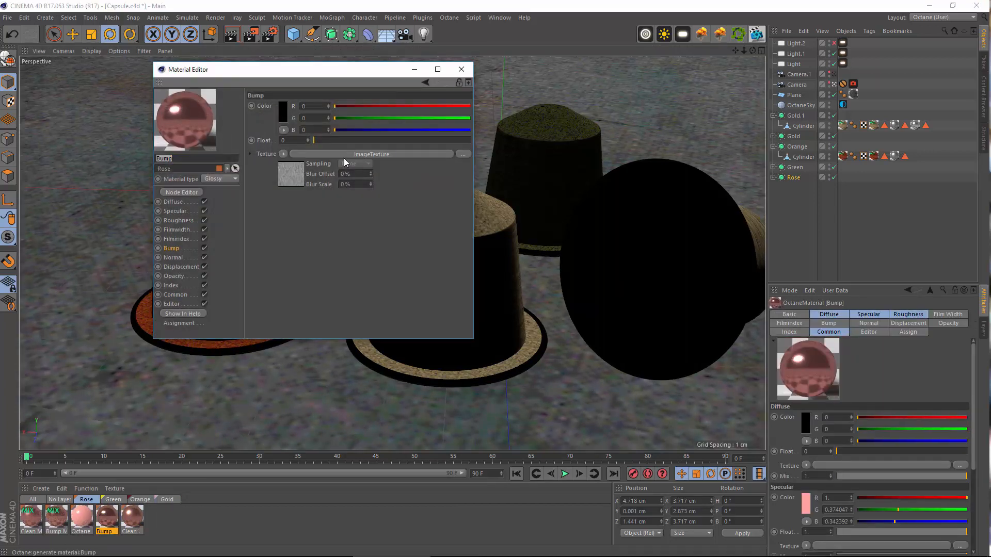
click(358, 155)
click(319, 171)
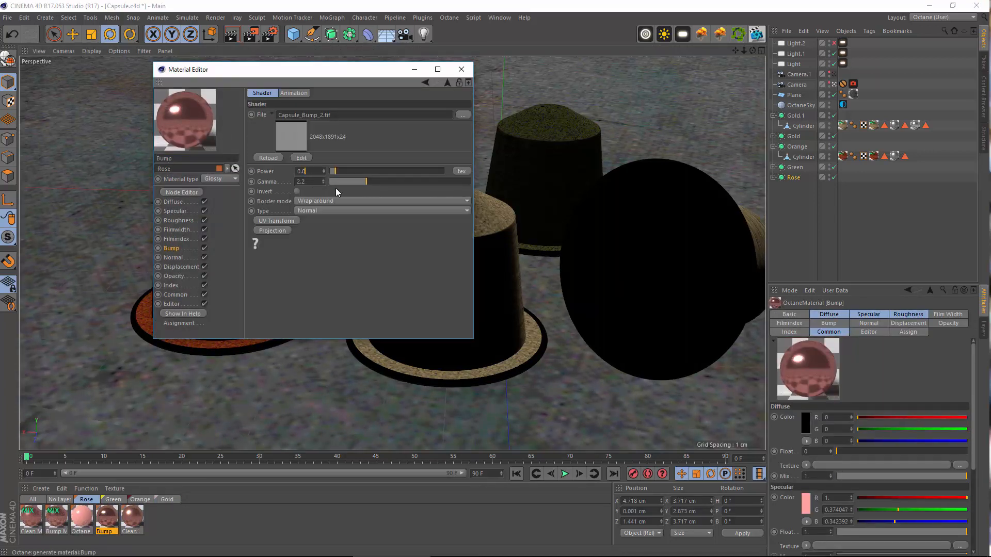
text(1)
key(Return)
Check the bump image settings of the Bump Green material and save the Capsule.c4d project
click(113, 500)
click(107, 517)
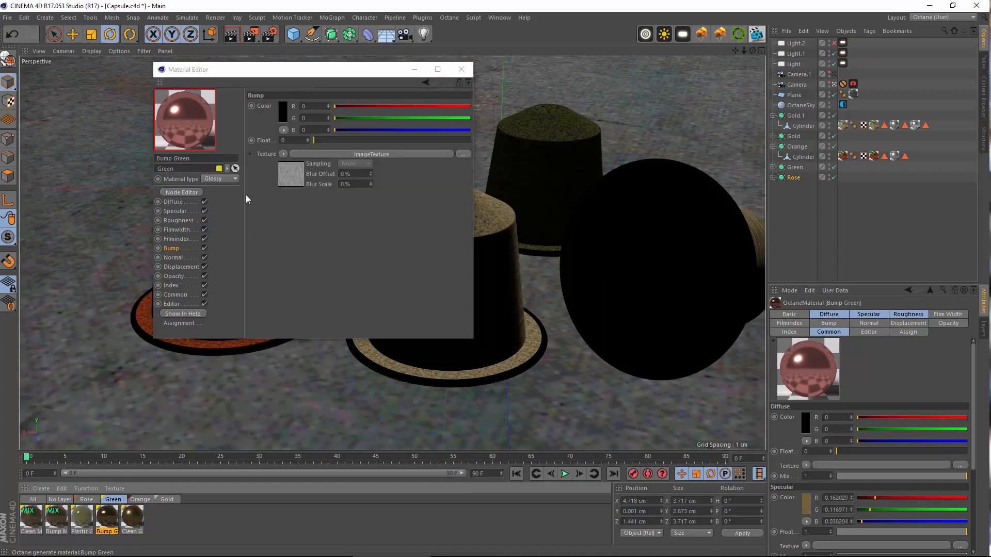
click(338, 154)
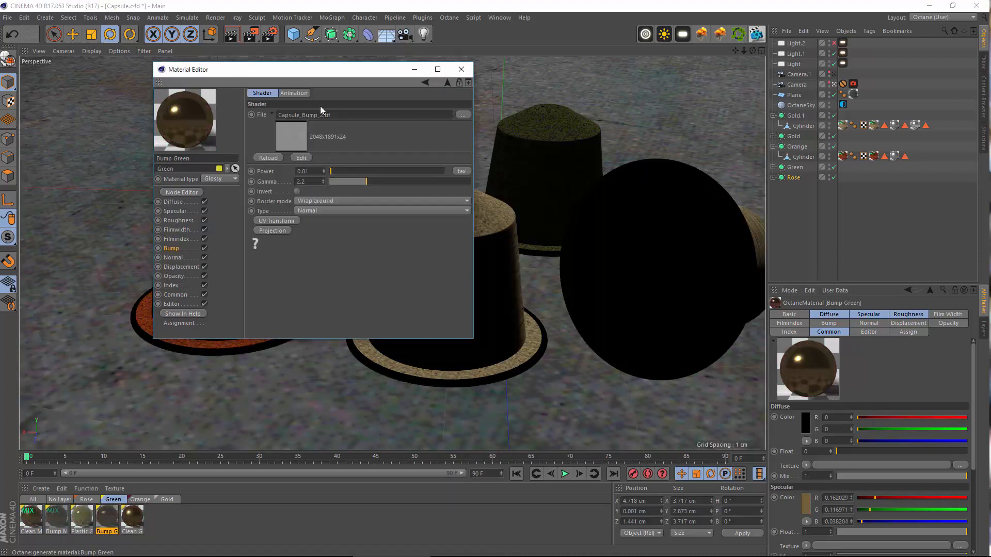
click(462, 69)
click(7, 17)
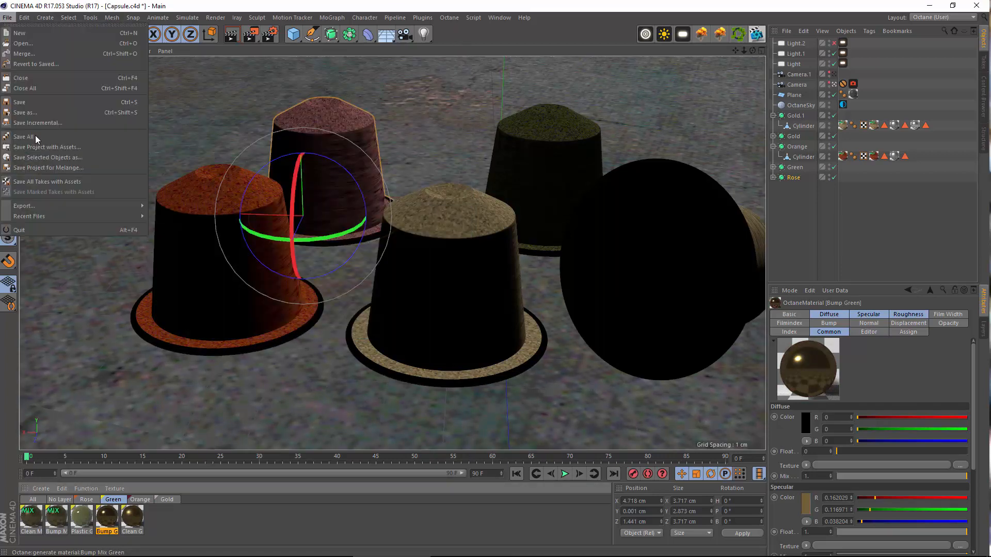
click(31, 101)
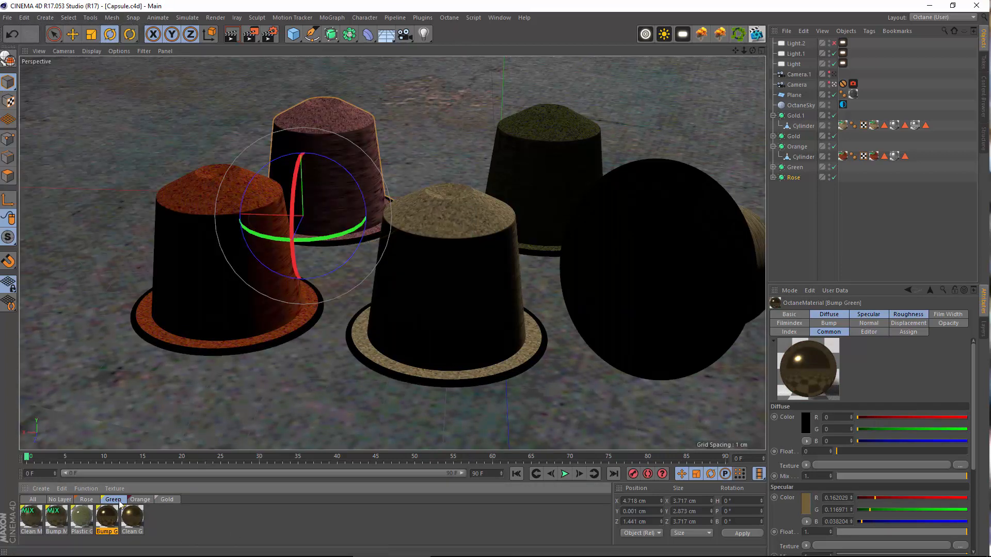
Delete the Mat.1 material from the Gold layer
click(167, 500)
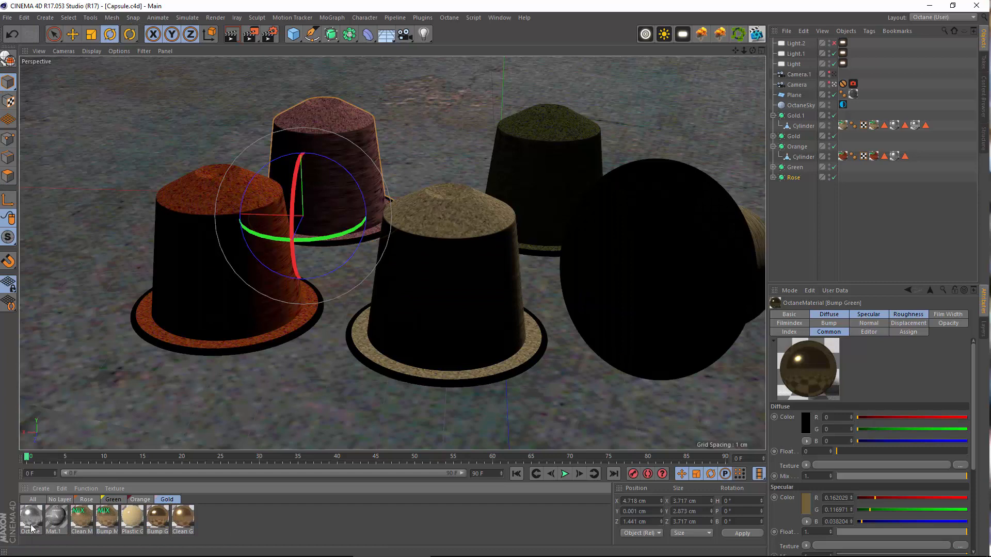
click(56, 523)
key(Delete)
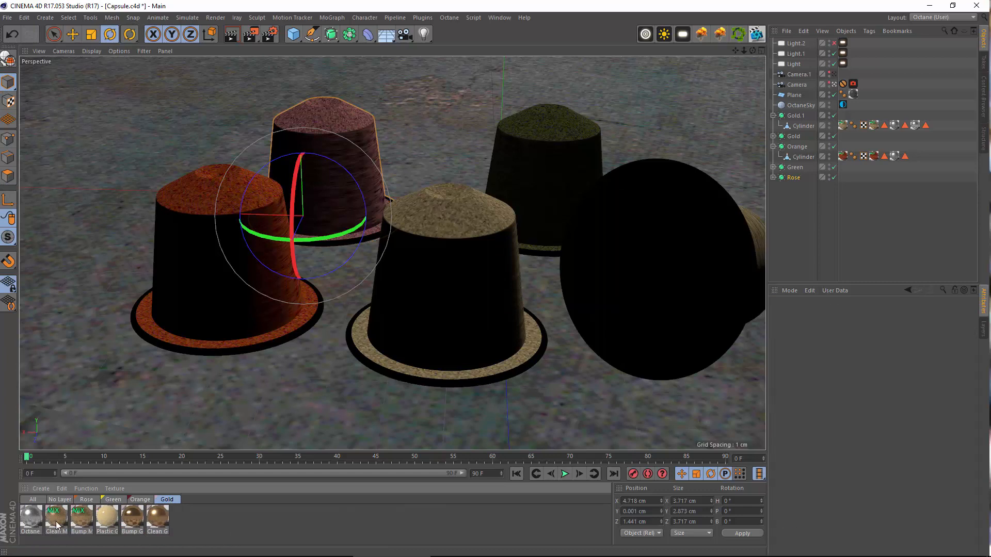
Duplicate the Gold layer's five gold mix, plastic, bump and clean materials, leaving out the Octane material
click(31, 518)
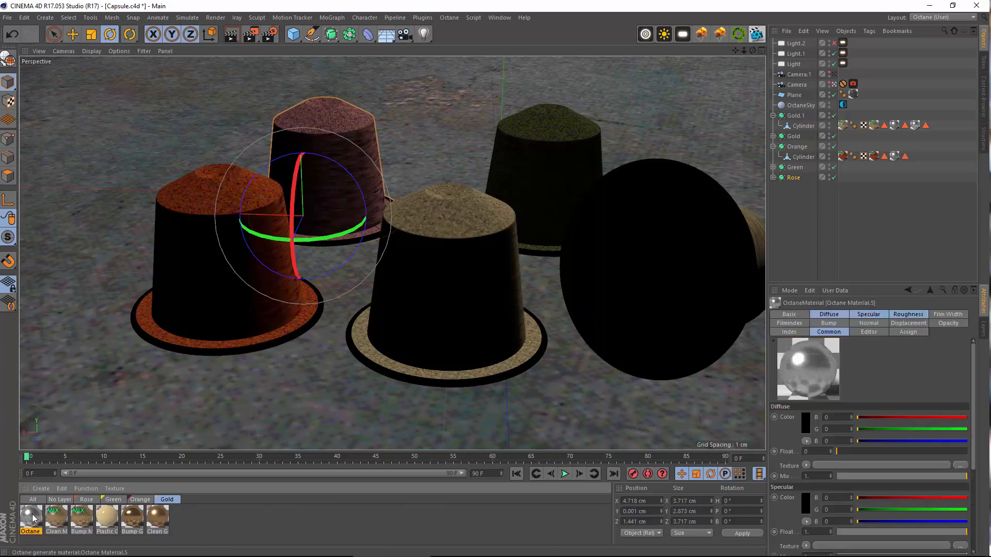
click(222, 512)
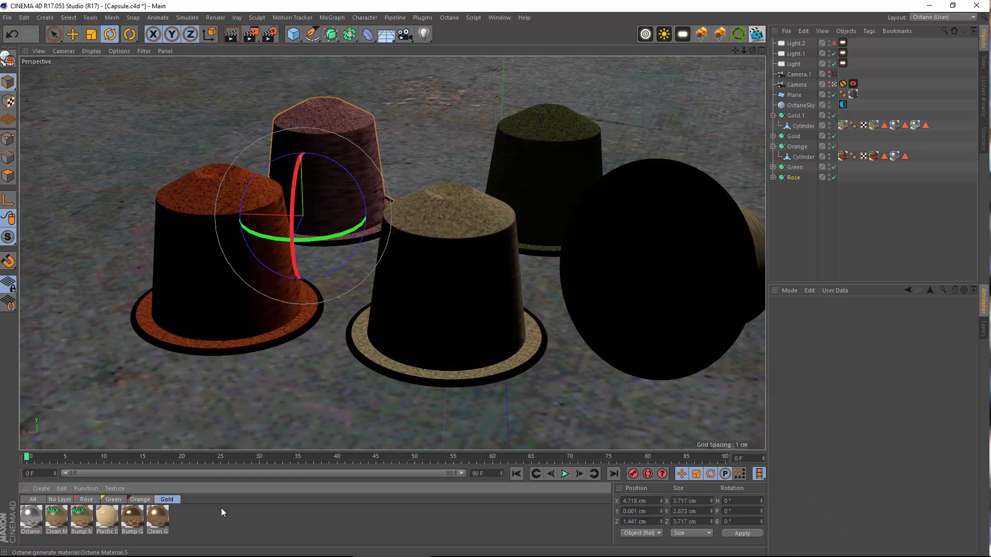
drag(192, 519, 52, 521)
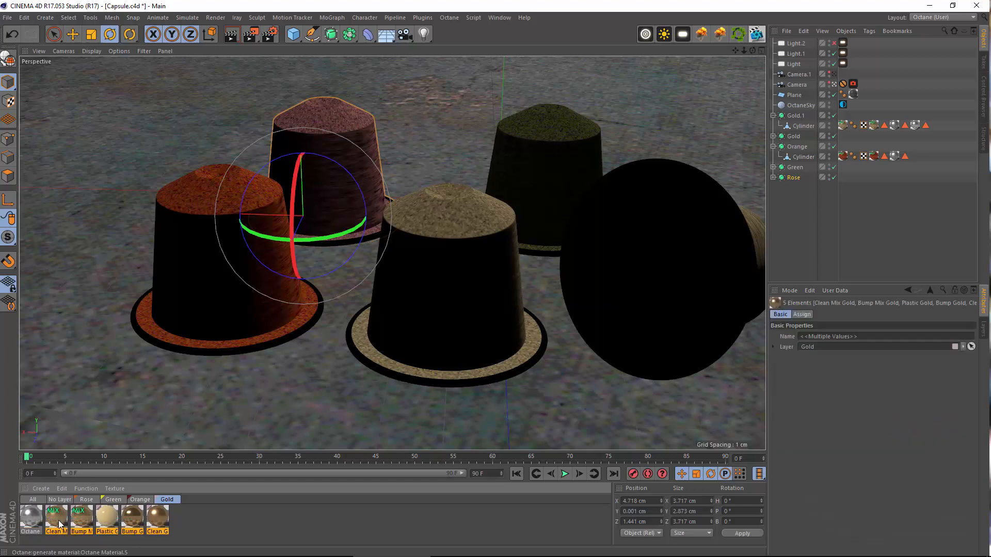
ctrl+drag(198, 525, 199, 526)
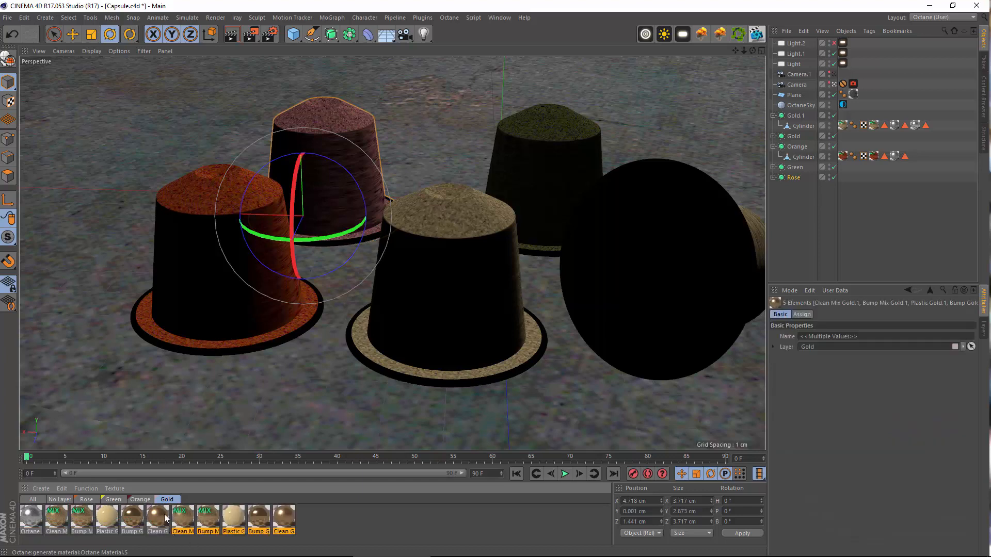
Assign the five duplicated gold materials to a new layer named Violet
right_click(182, 518)
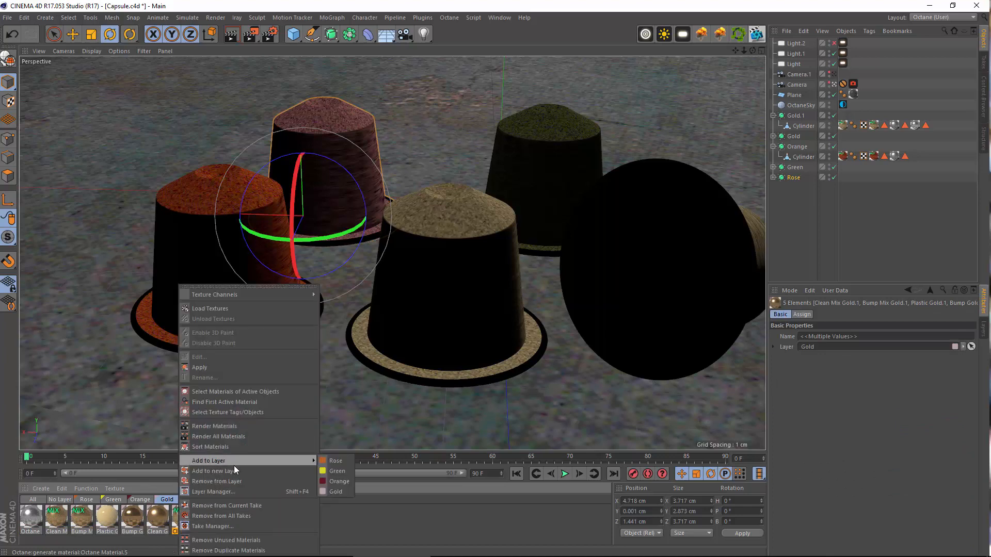
click(235, 470)
mouse_move(258, 547)
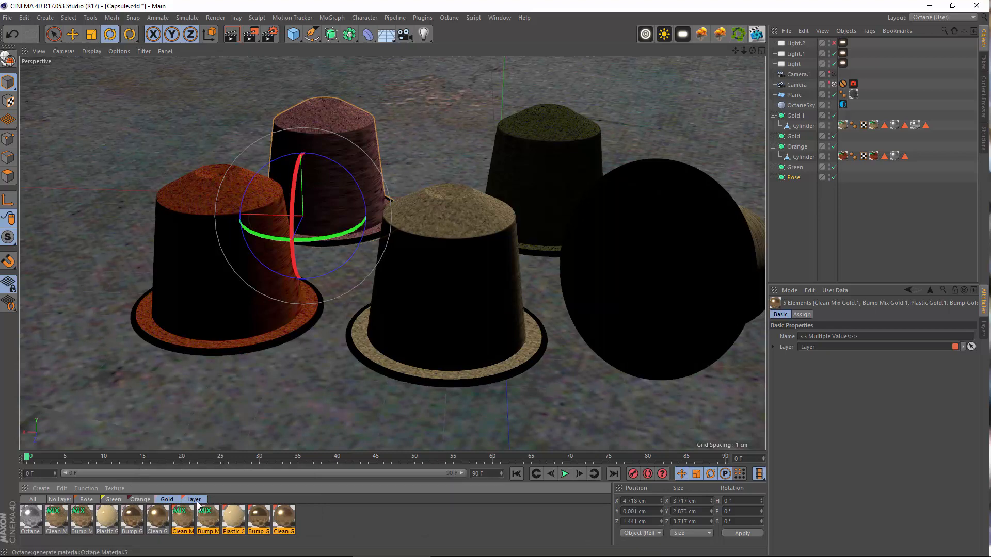
double_click(195, 499)
text(Vio)
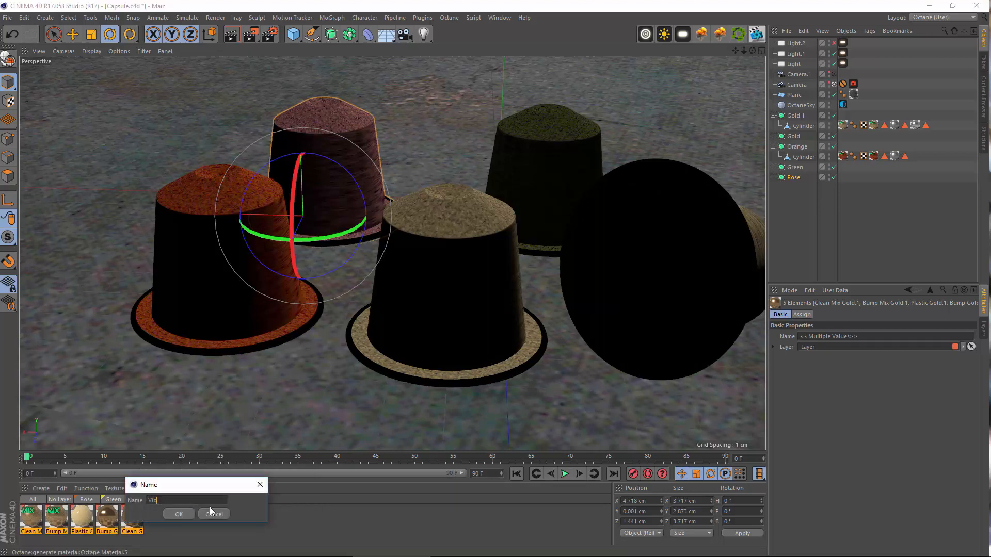
text(let)
key(Return)
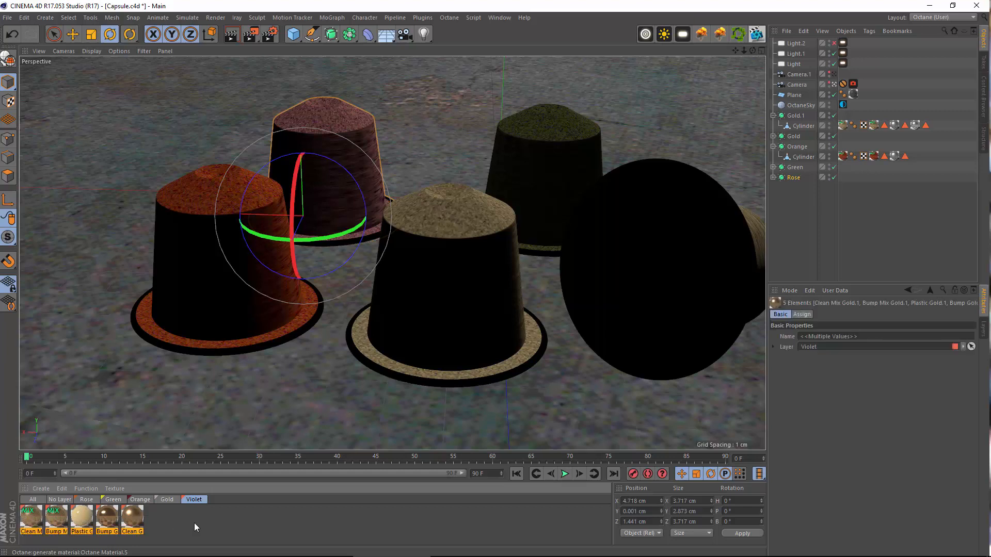
Rename the Violet layer's Clean Gold.1 material as Clean Violet
double_click(136, 514)
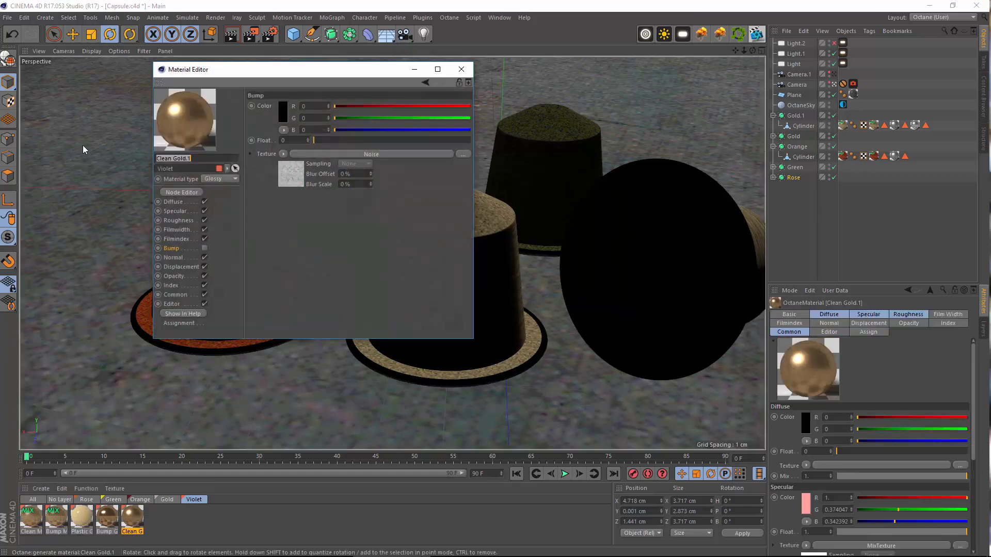
double_click(178, 158)
key(BackSpace)
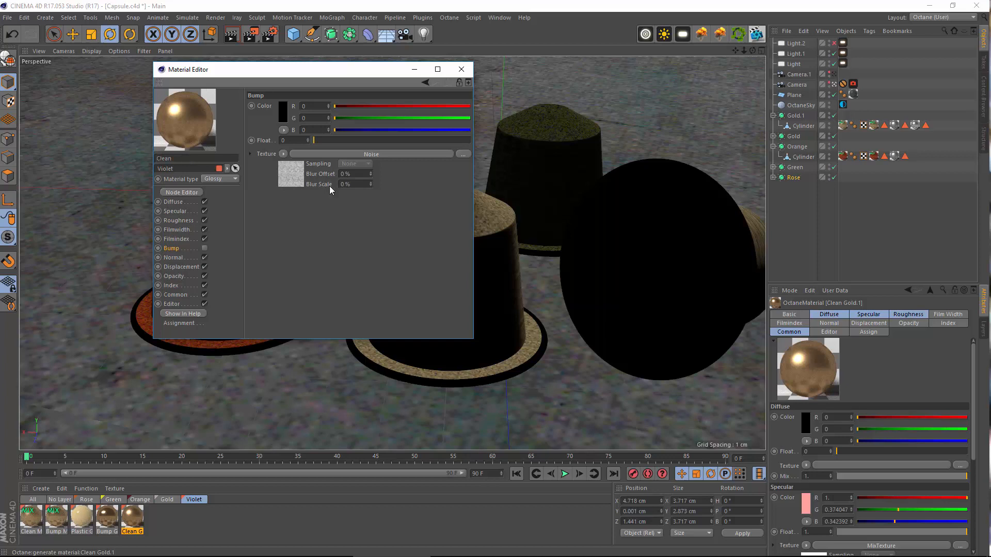
text(Violet)
key(Return)
Set the hue of the first color in Clean Violet's specular mix texture to 315°
click(174, 211)
click(175, 203)
click(176, 212)
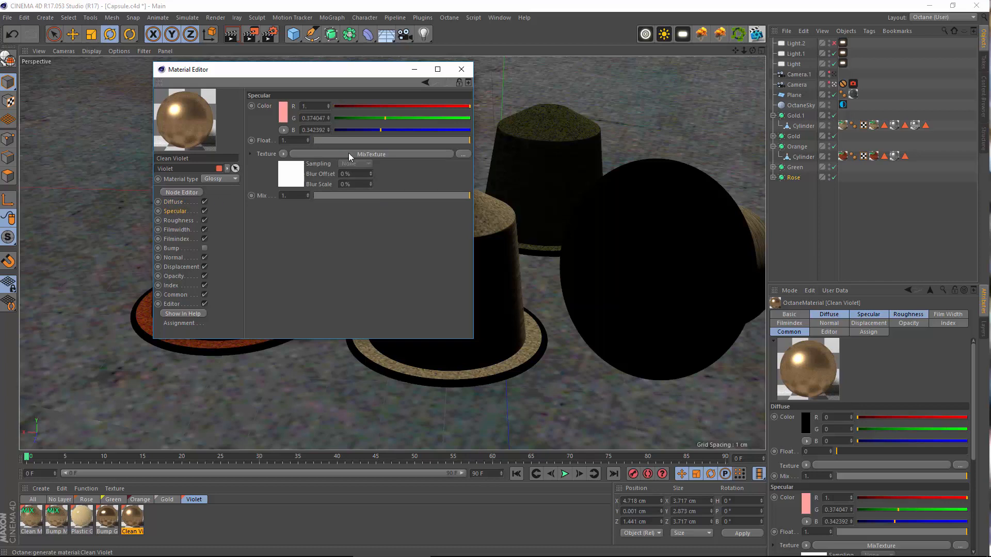
click(349, 153)
click(289, 196)
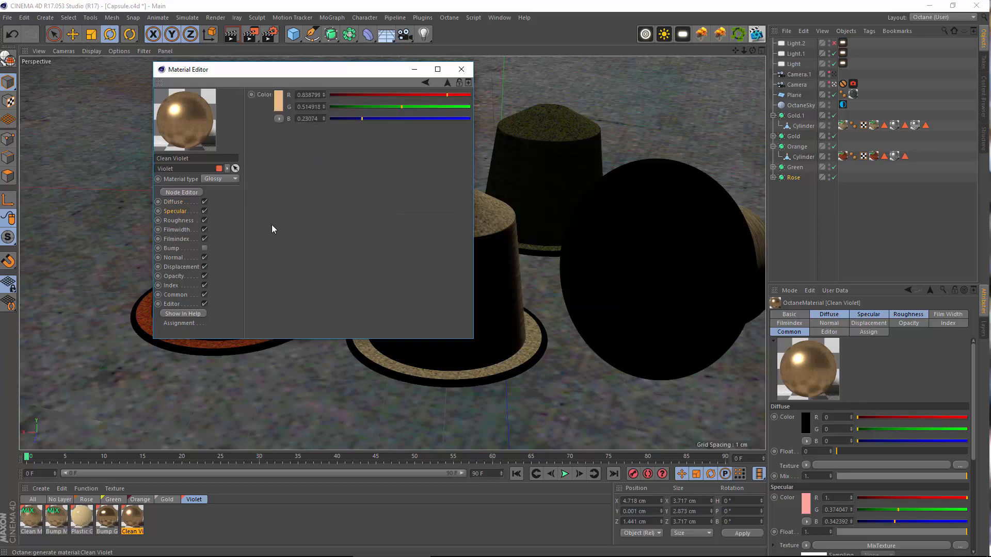
click(281, 102)
text(315)
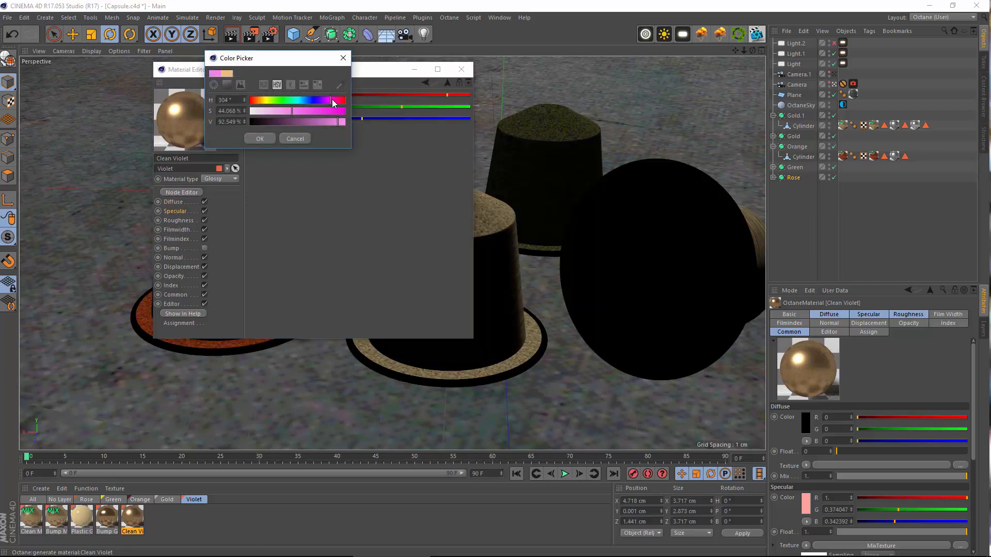
key(Return)
Sample the dark violet from the reference photo DSC_5571 for the first color of Clean Violet's specular mix texture and adjust its brightness slightly
mouse_move(725, 551)
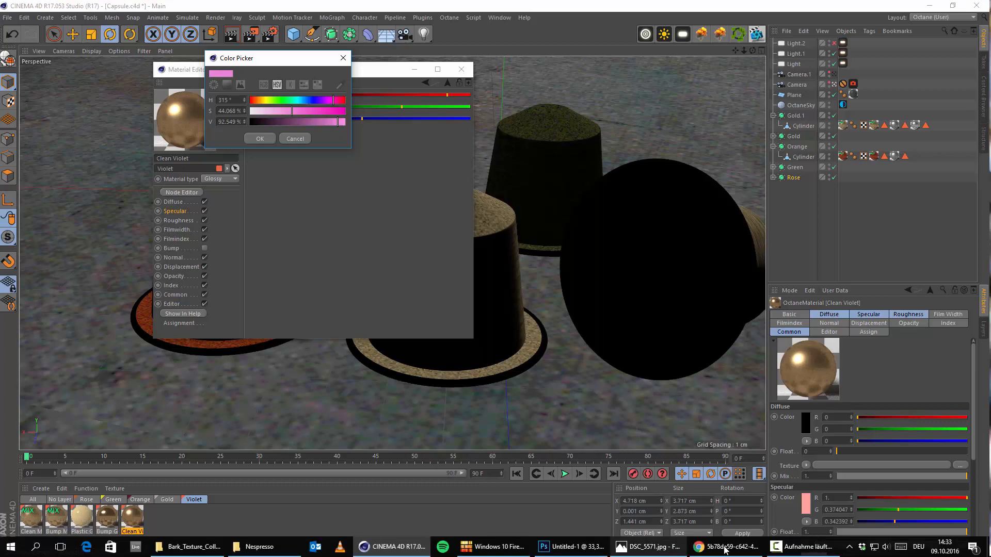
click(649, 548)
drag(639, 18, 990, 9)
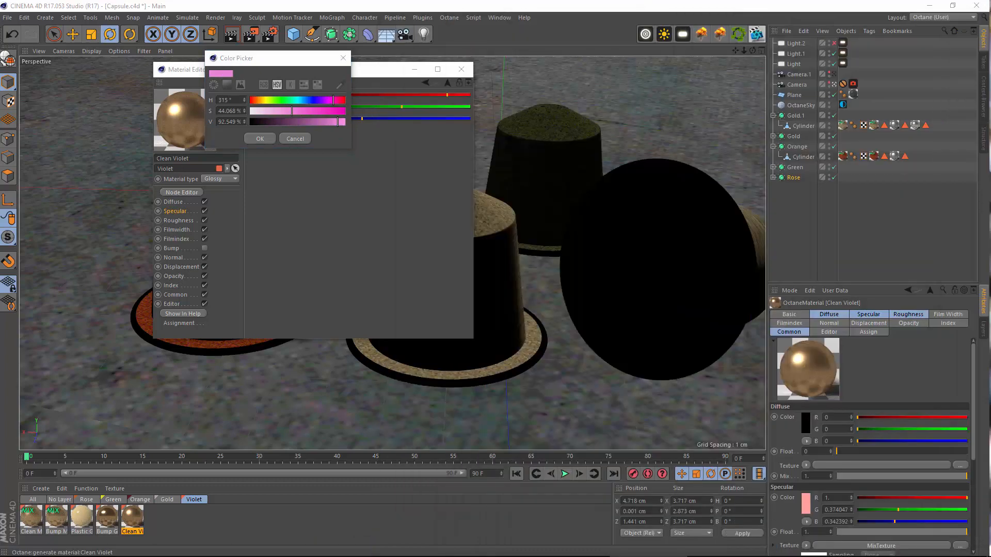
click(340, 85)
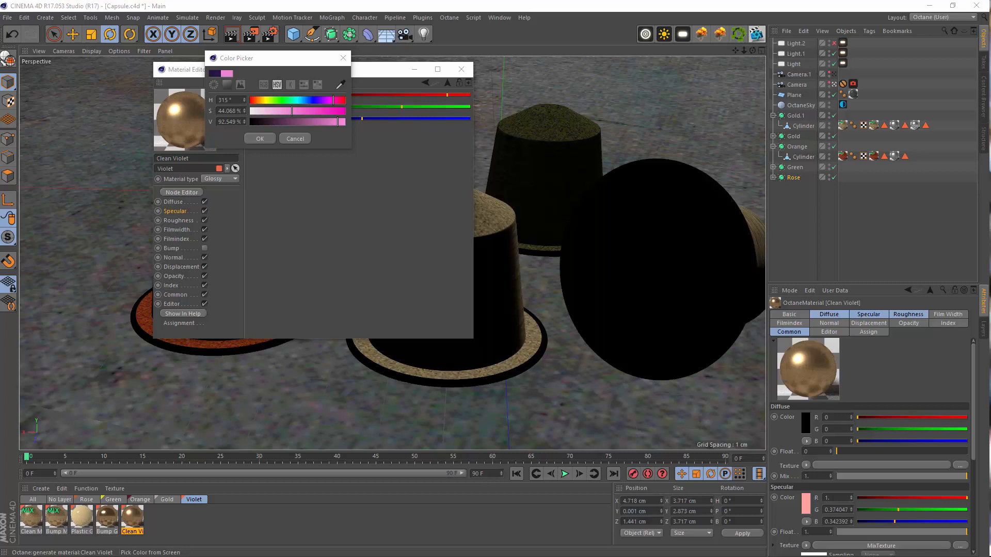
click(276, 121)
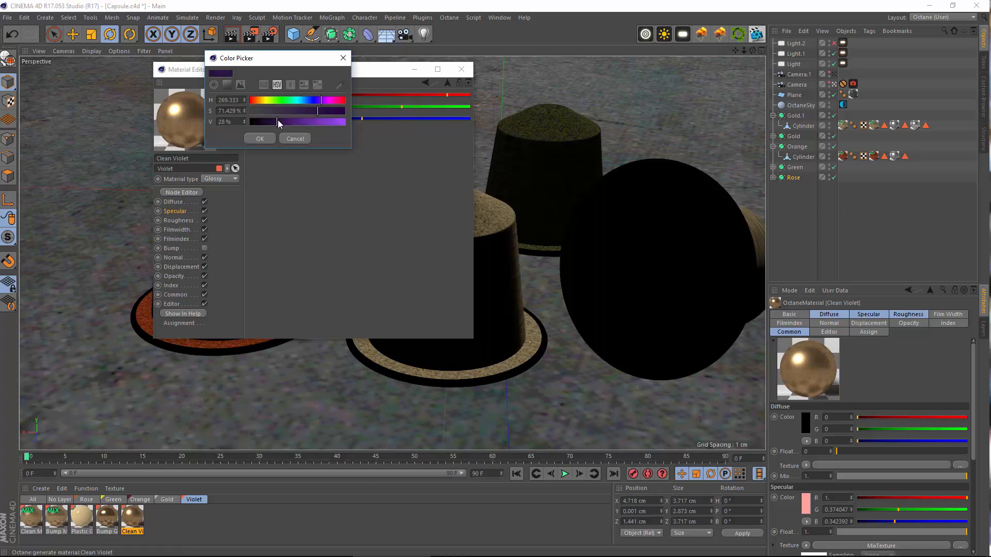
click(261, 138)
Check the RGB values of the first color in Clean Violet's specular mix texture
click(278, 106)
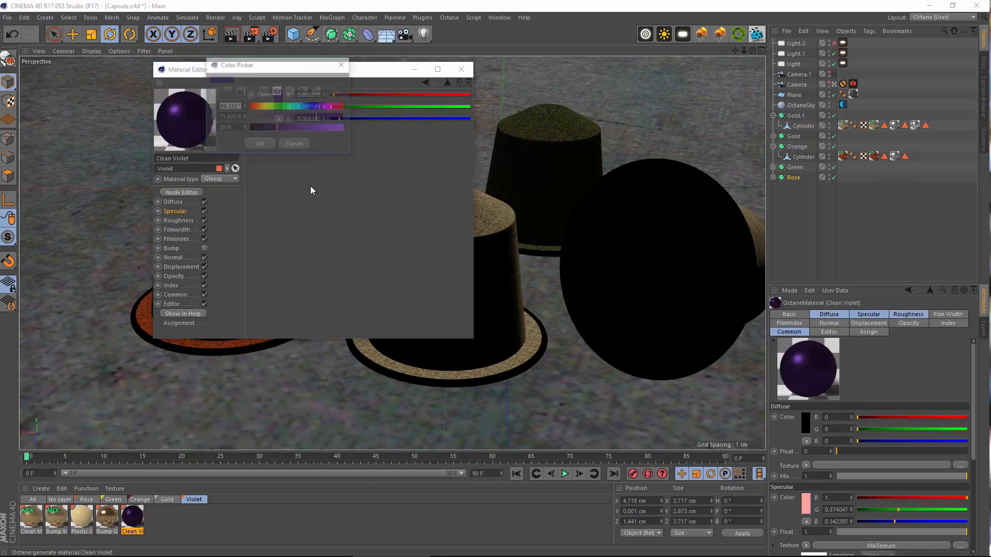
click(263, 91)
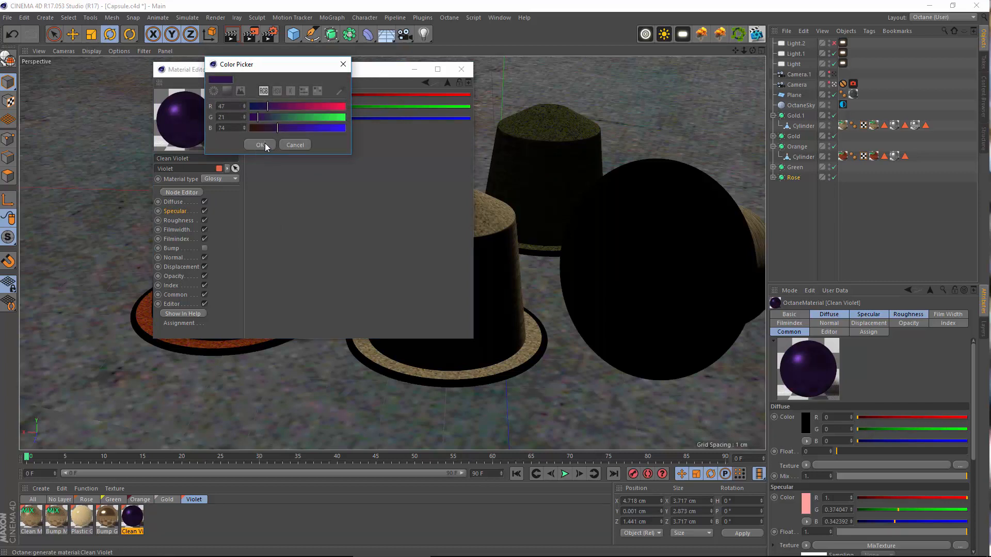
drag(279, 64, 355, 181)
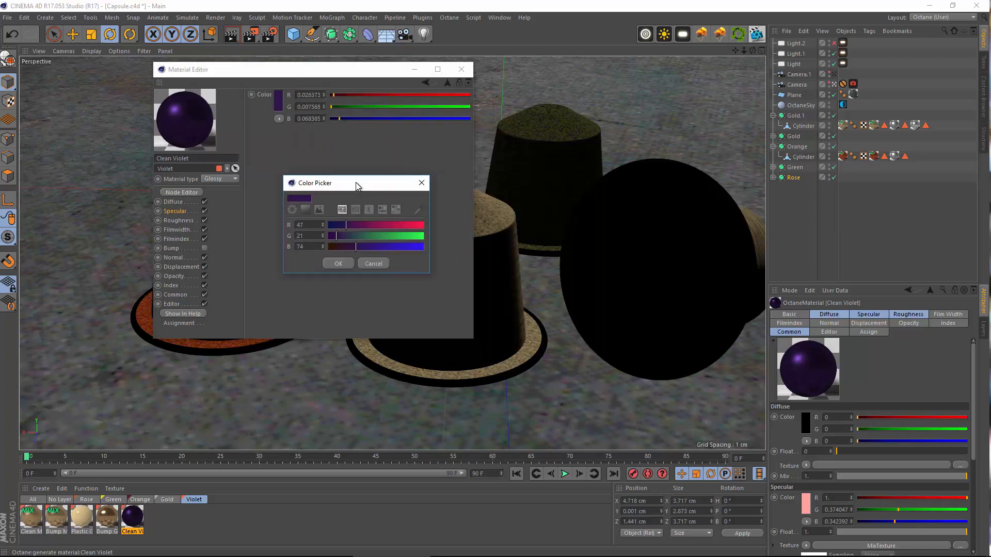
click(338, 264)
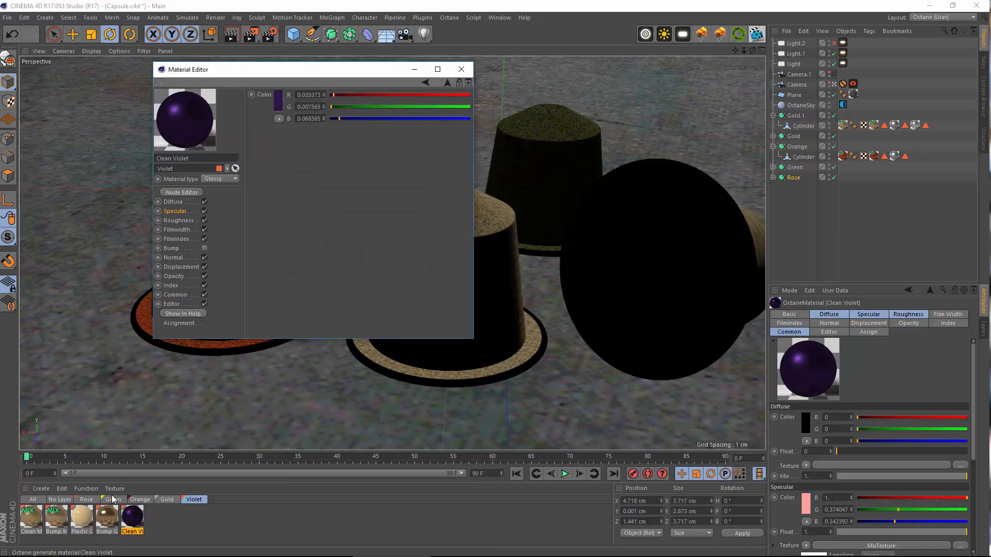
Set the specular color of the Violet layer's Bump Gold.1 material to RGB 47, 21, 74
click(107, 516)
click(283, 113)
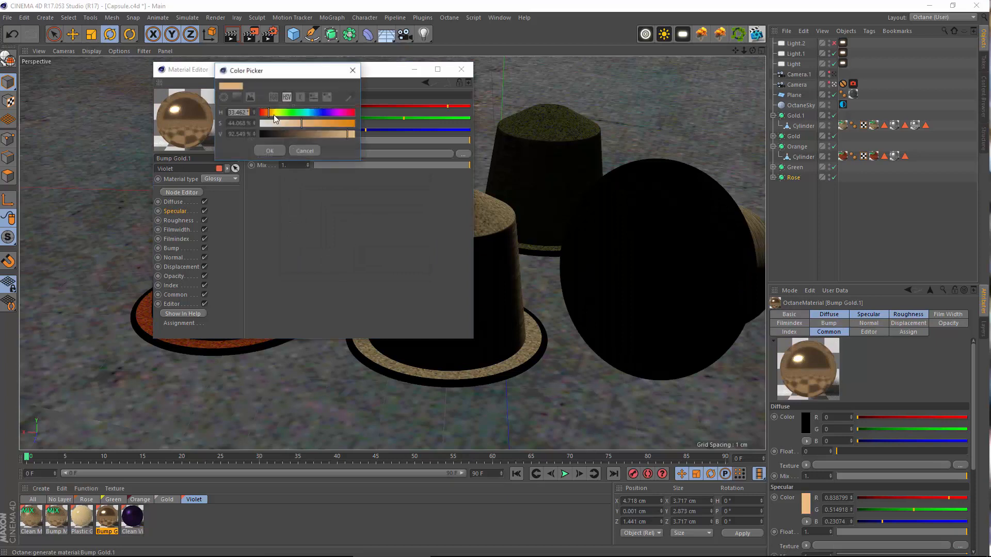
click(273, 99)
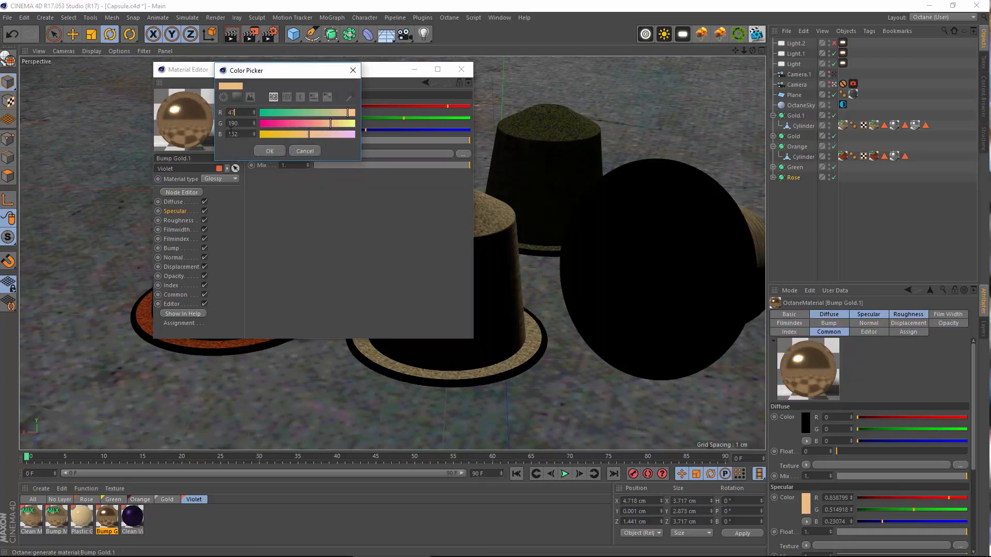
key(Return)
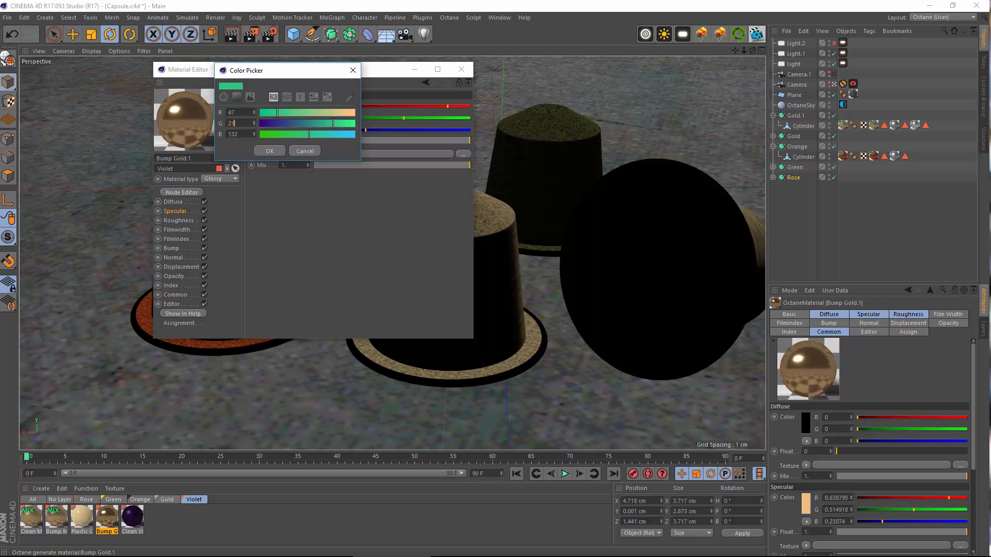
key(Tab)
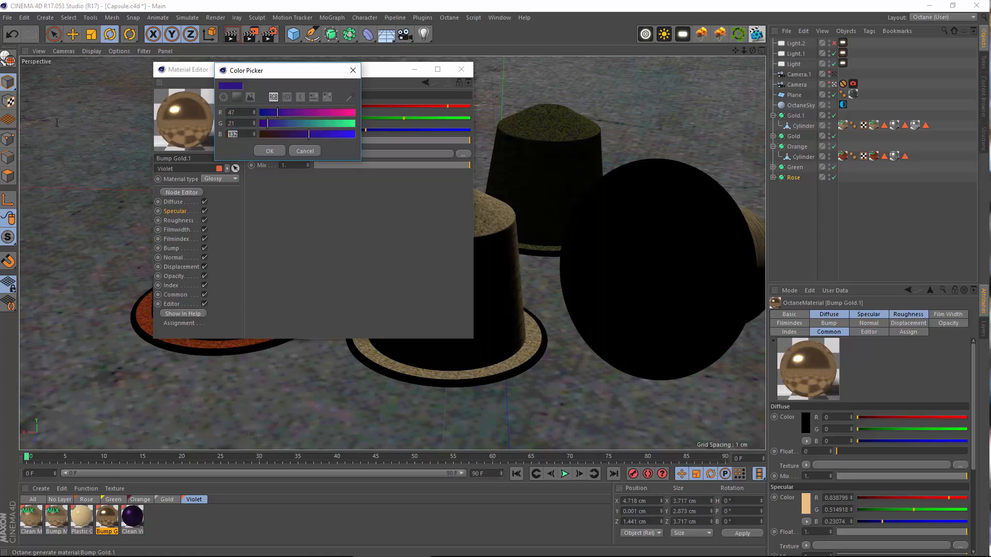
text(74)
click(269, 151)
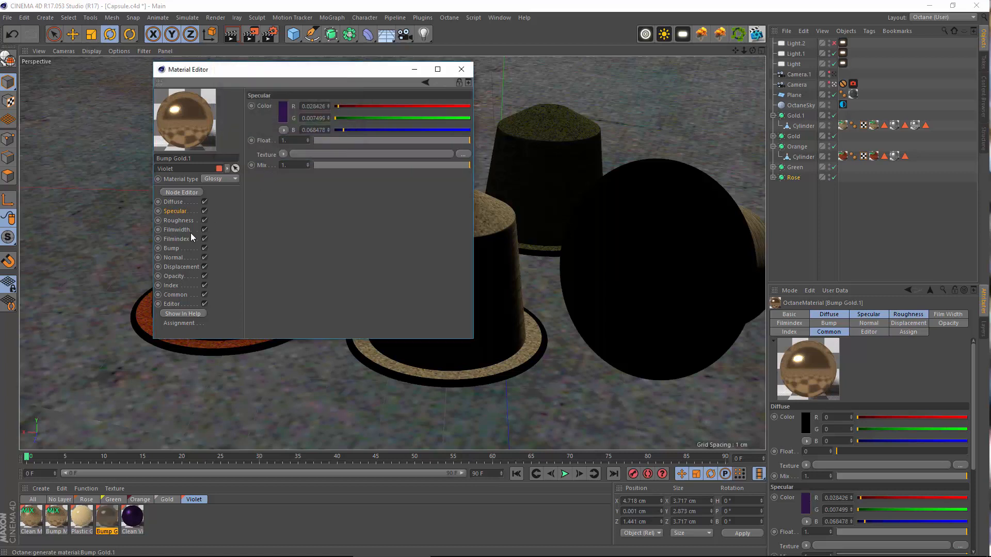
click(283, 118)
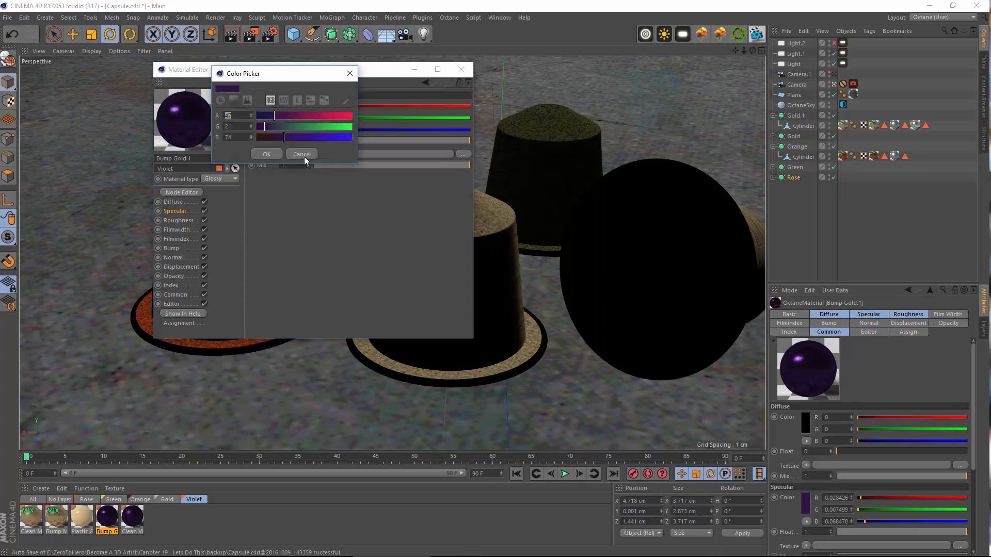
click(302, 154)
Set the diffuse color of the Violet layer's Plastic Gold.1 material to RGB 47, 21, 74 and close the material editor
click(81, 517)
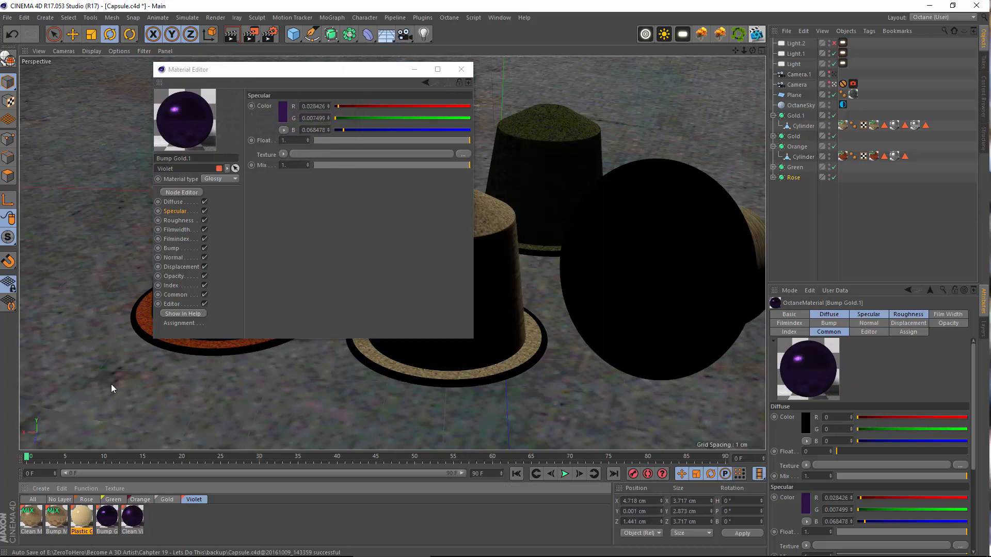
click(283, 116)
click(300, 154)
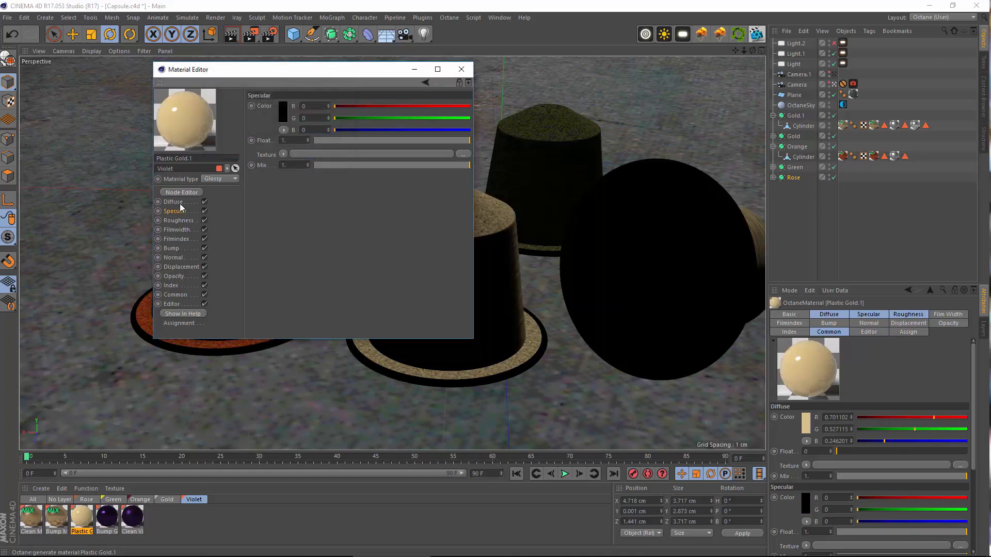
click(283, 117)
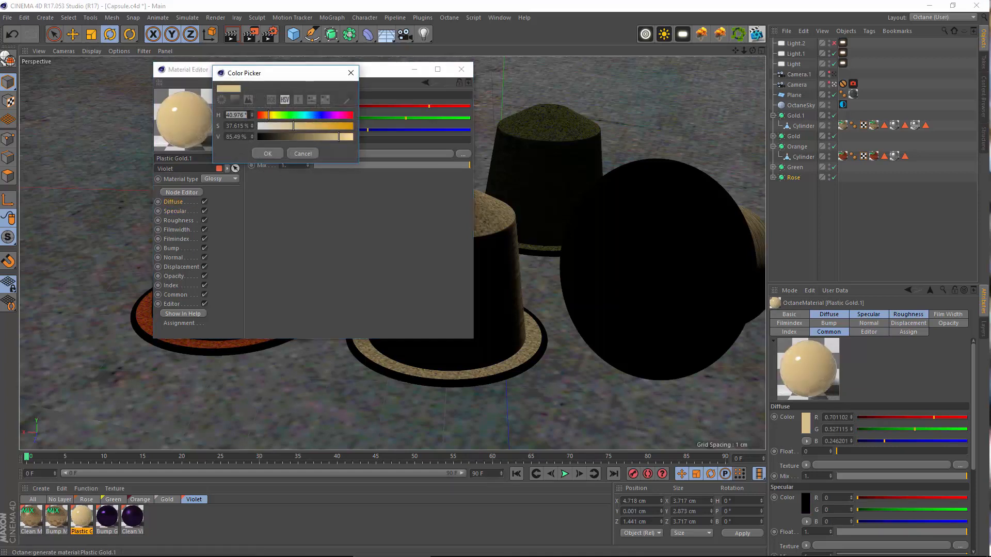
click(272, 100)
text(4)
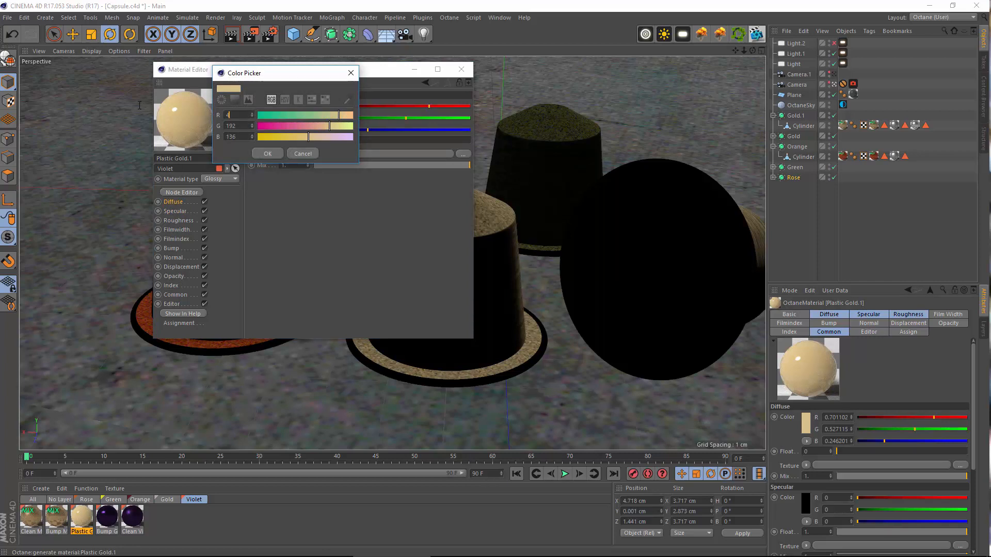
text(7)
key(Tab)
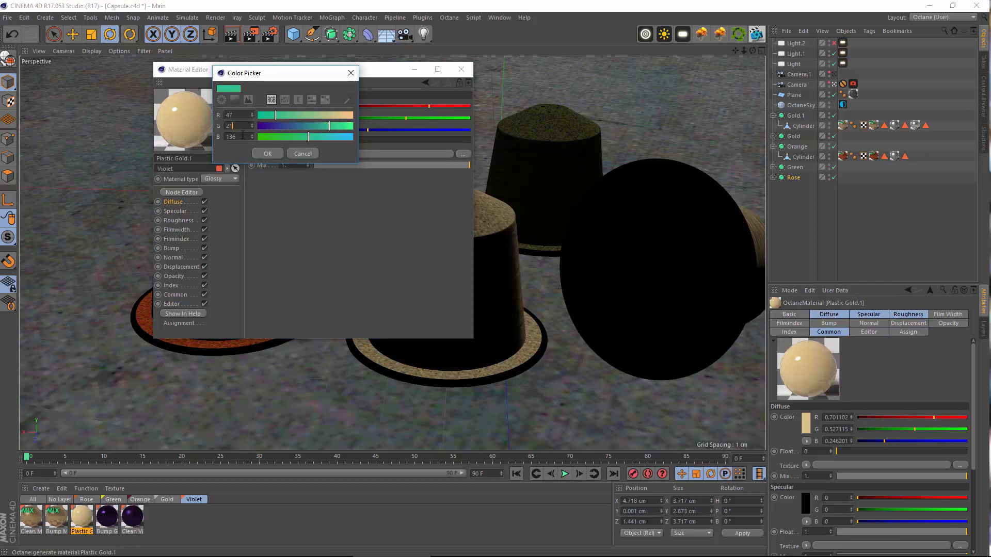
text(21)
key(Tab)
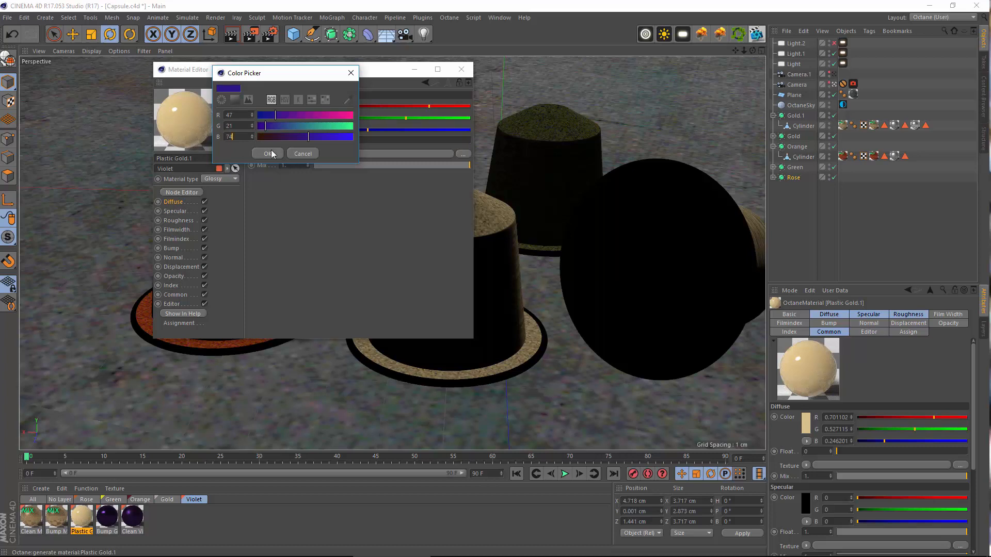
click(267, 154)
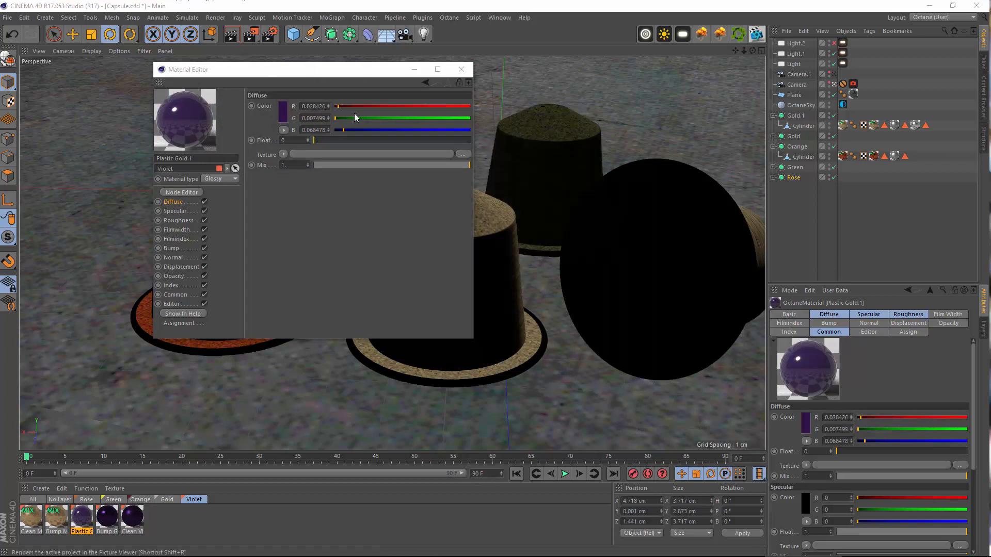
click(462, 69)
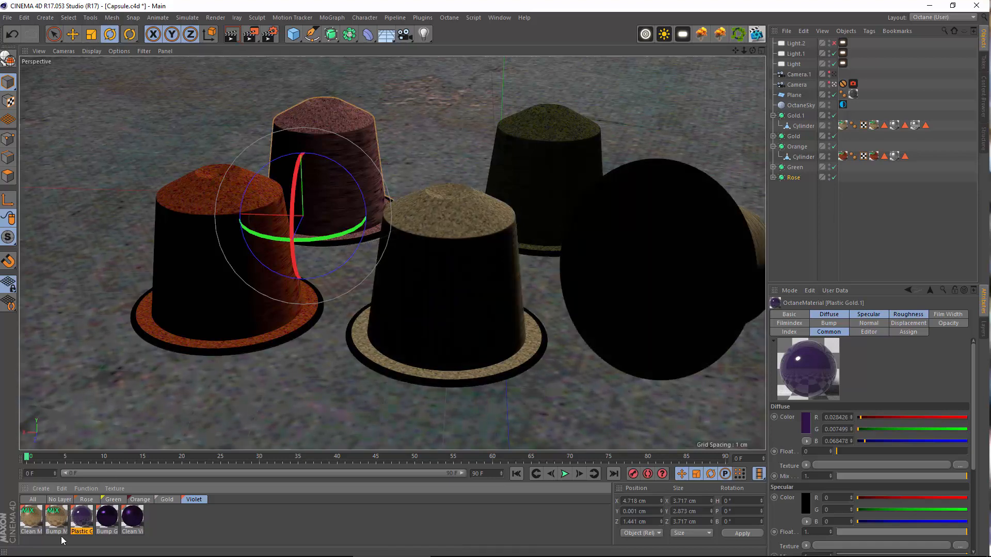
Rename the Violet layer's Bump Gold.1 material as Bump Violet
double_click(57, 519)
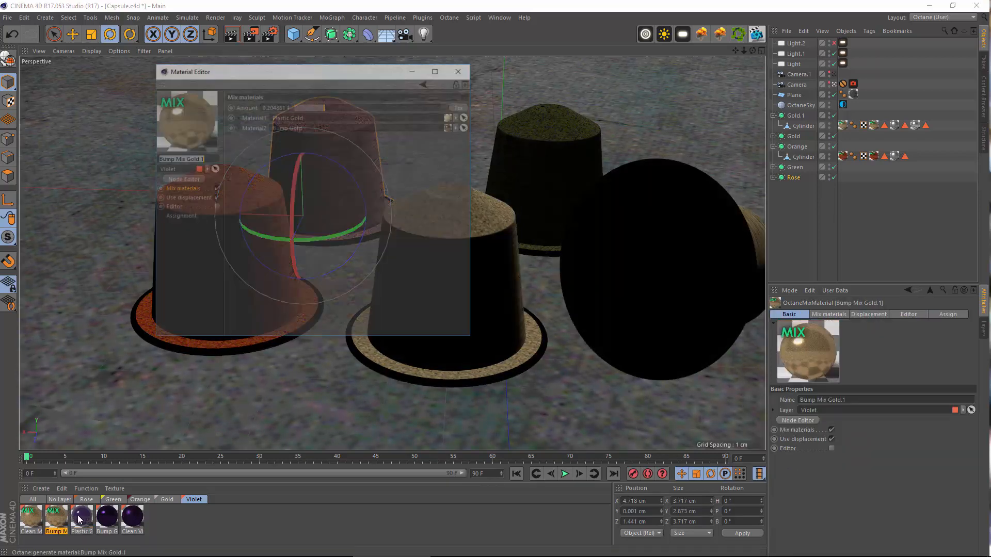
click(107, 516)
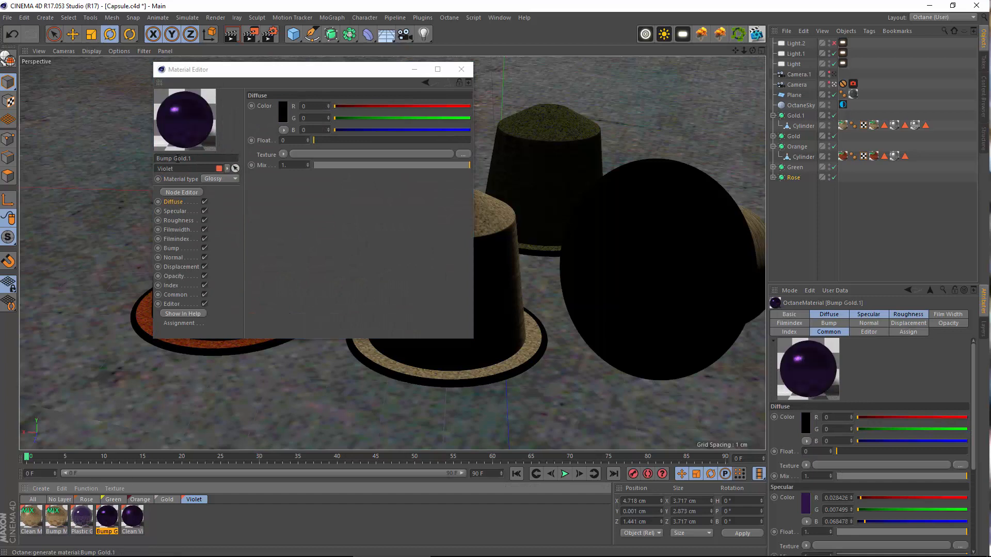
double_click(180, 158)
text(Violet)
key(Return)
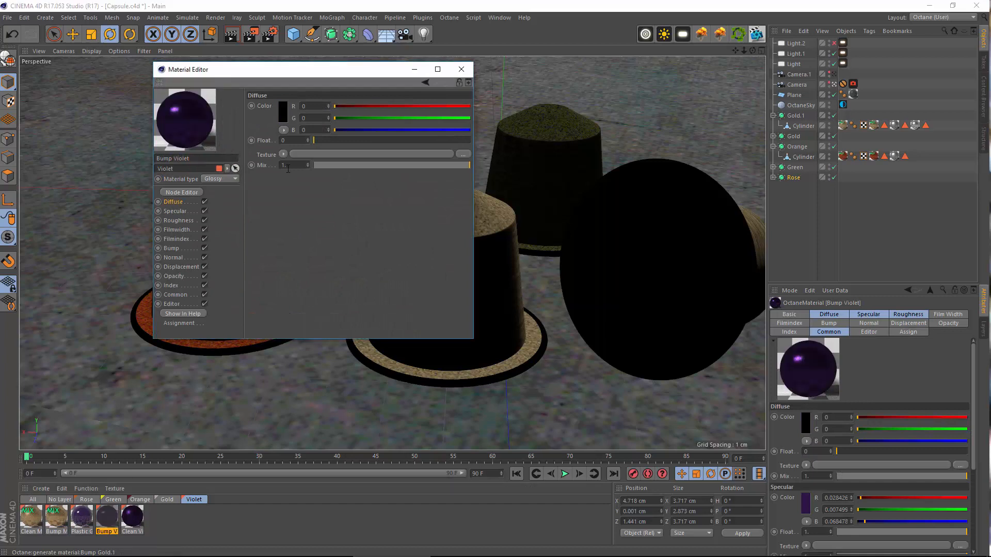
Change Plastic Gold.1's diffuse color to a slightly duller violet with R 0.026241, G 0.01033 and B 0.061246
click(74, 524)
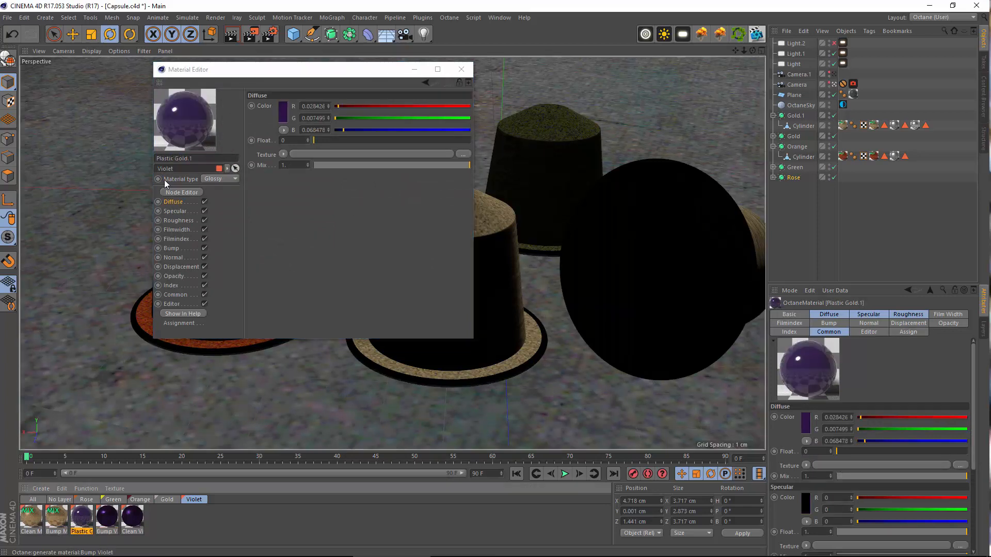
click(282, 111)
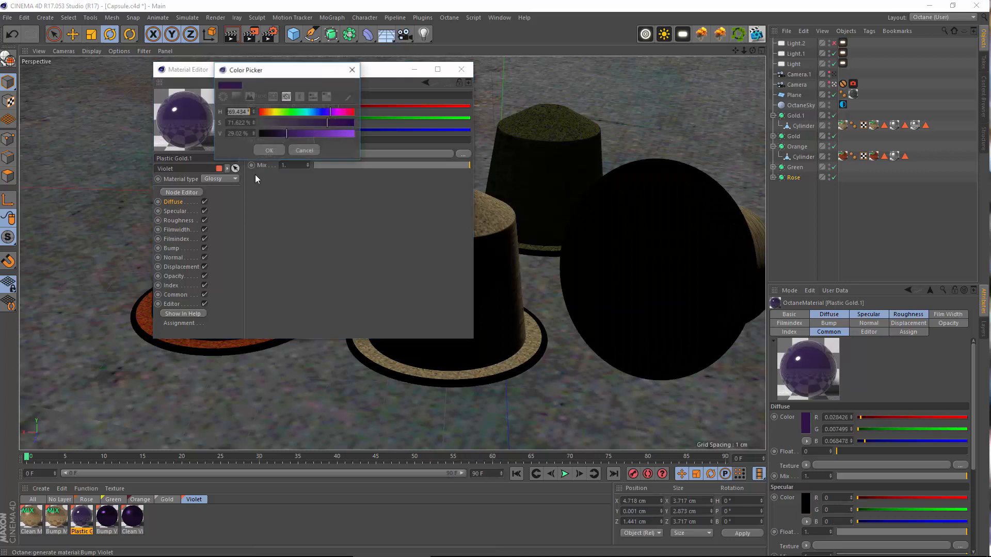
click(272, 96)
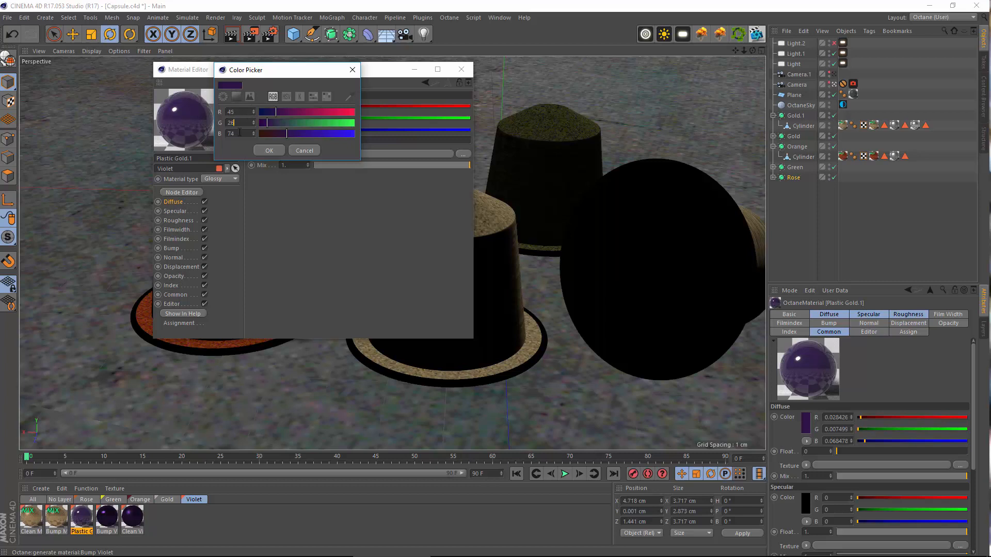
click(269, 150)
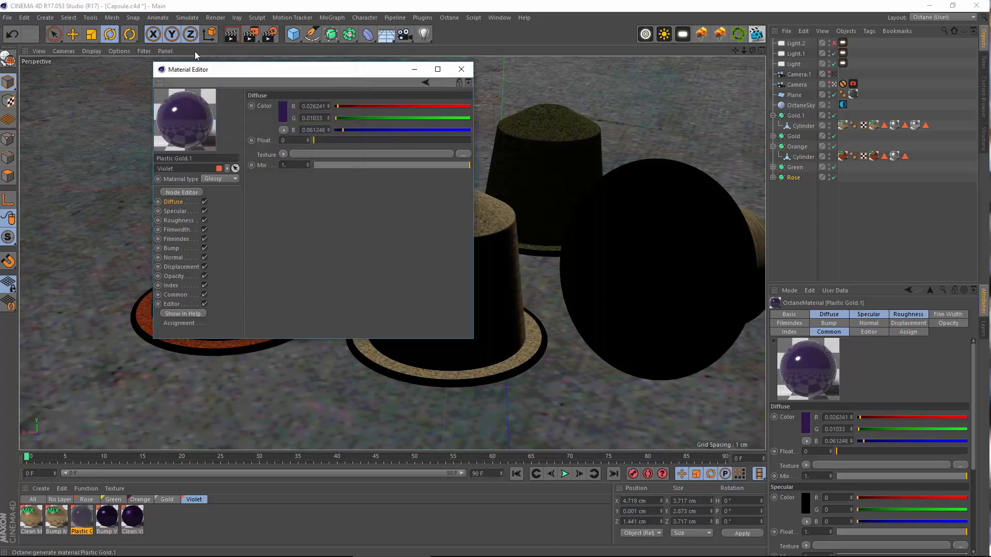
Rename the Violet layer's Bump Mix Gold.1 material as Bump Mix Violet
click(57, 517)
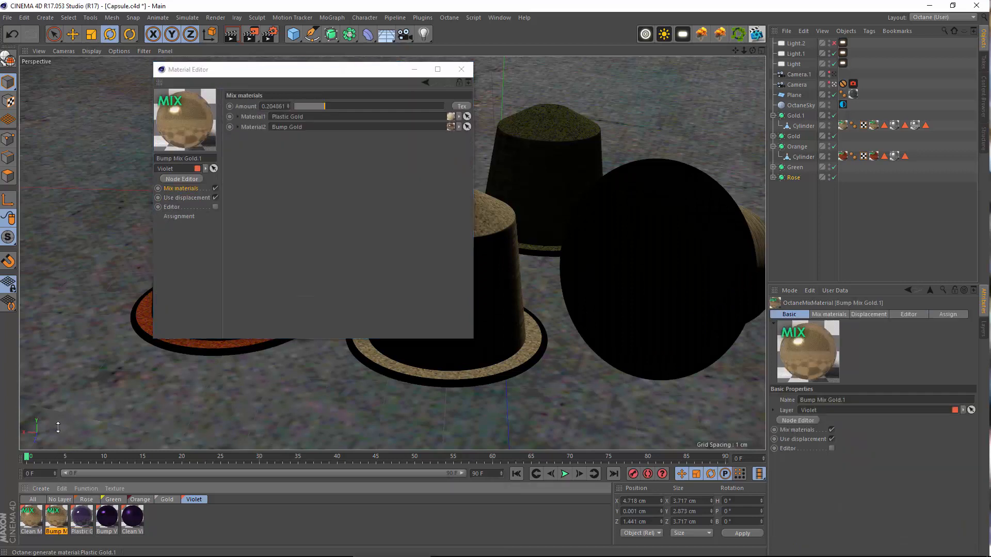
double_click(185, 159)
text(V)
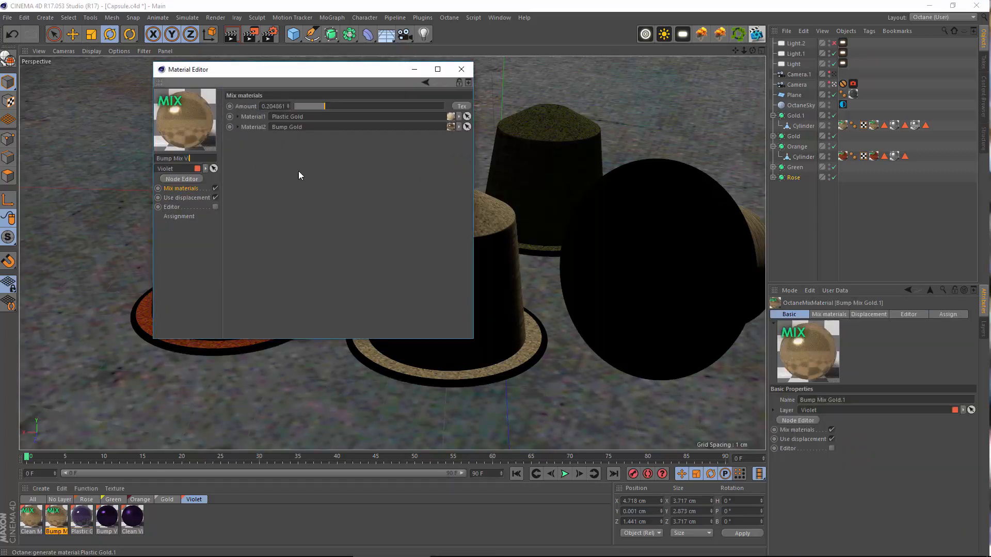
text(iolet)
key(Return)
Rename the Violet layer's Clean Mix Gold.1 material as Clean Mix Violet
click(31, 517)
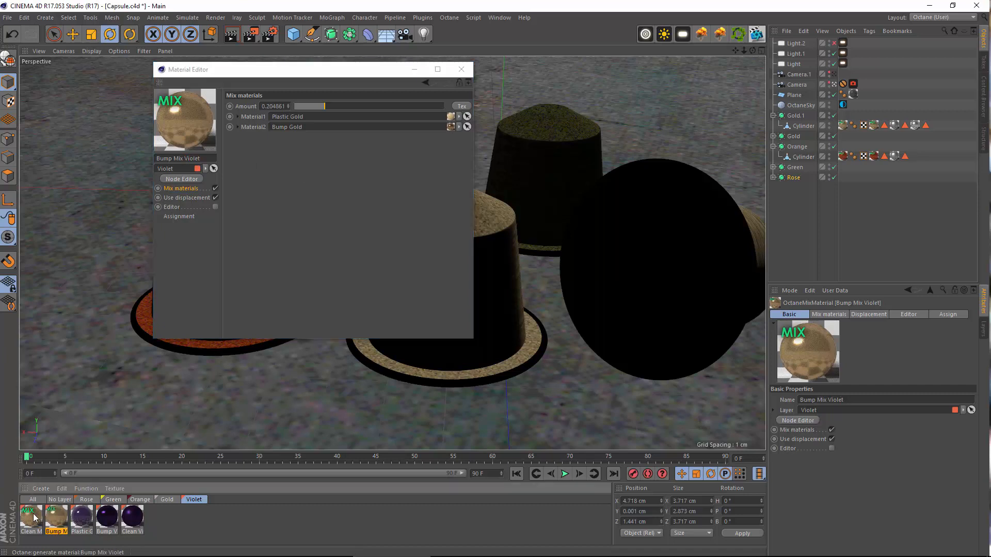
double_click(184, 158)
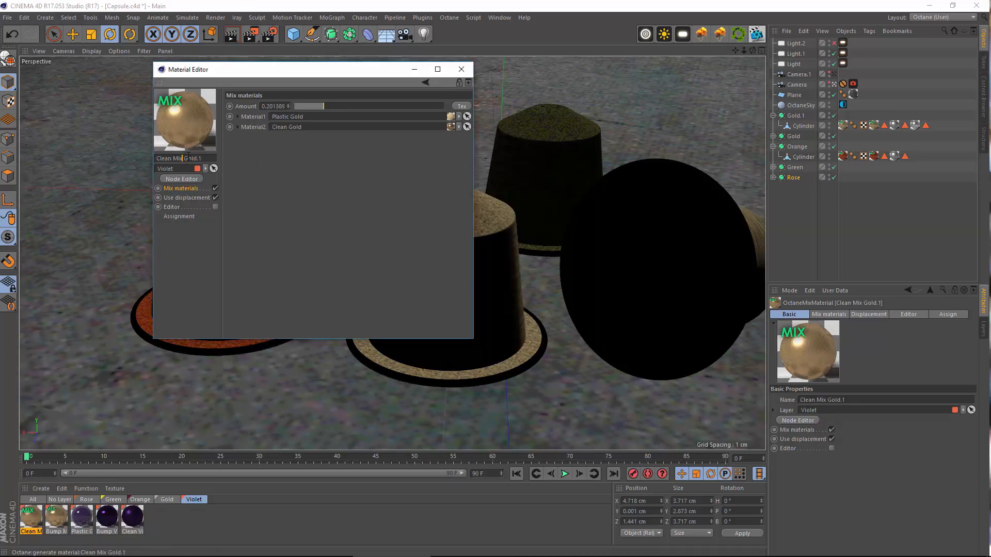
text(Violet)
key(Return)
Rename the Violet layer's Plastic Gold.1 material as Plastic Violet
click(89, 517)
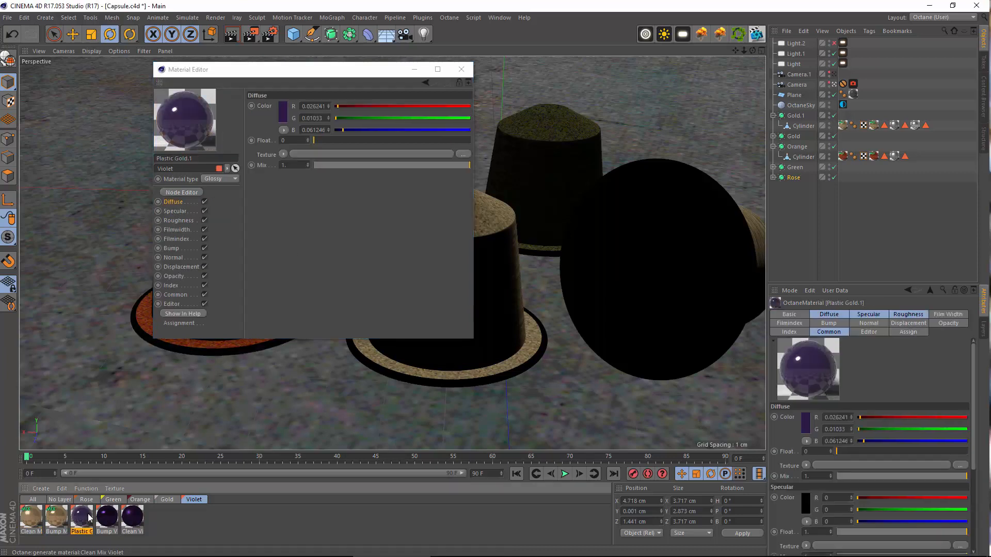
double_click(185, 159)
key(BackSpace)
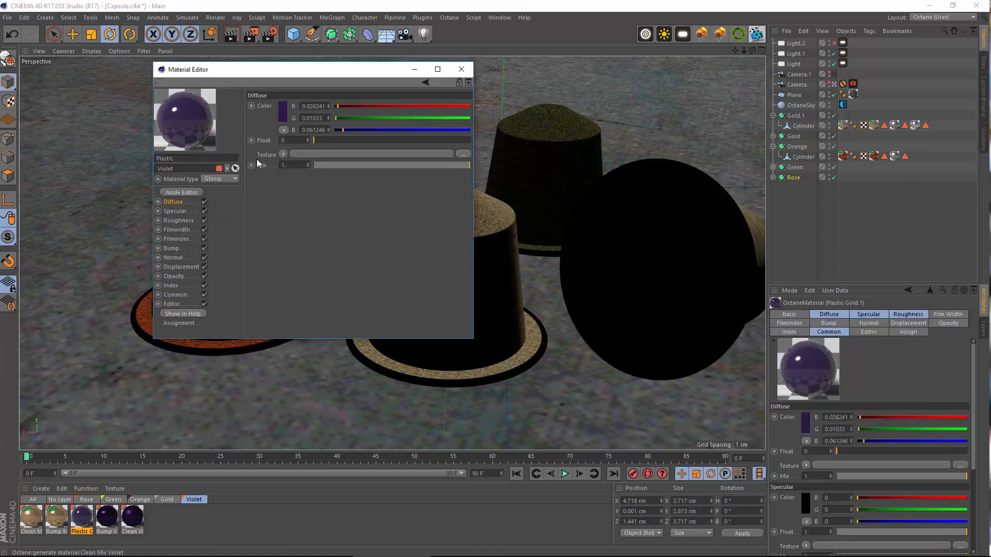
text(Violet)
key(Return)
Assign Bump Violet as Material2 of Bump Mix Violet, and set Clean Mix Violet's Material1 to Plastic Violet and Material2 to Clean Violet
click(61, 513)
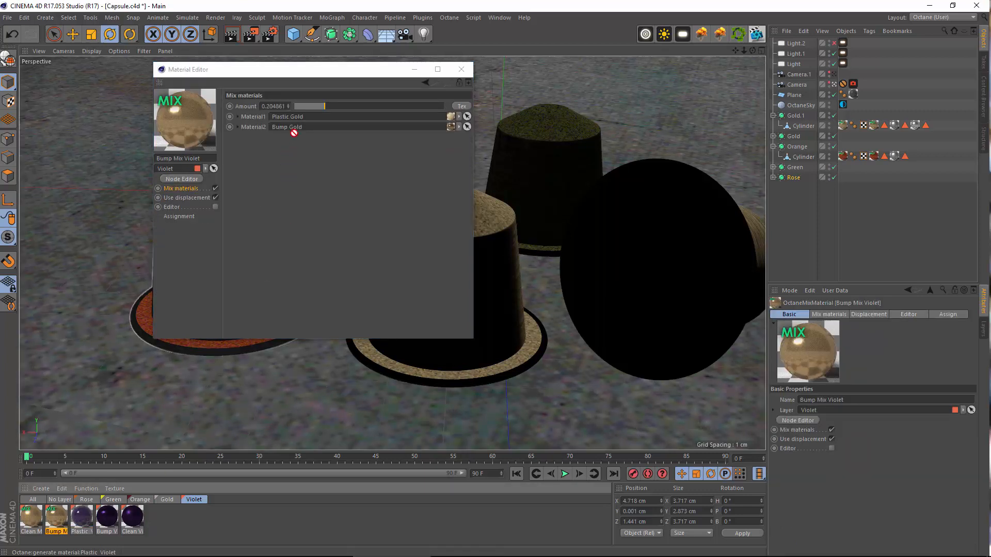
drag(292, 133, 291, 128)
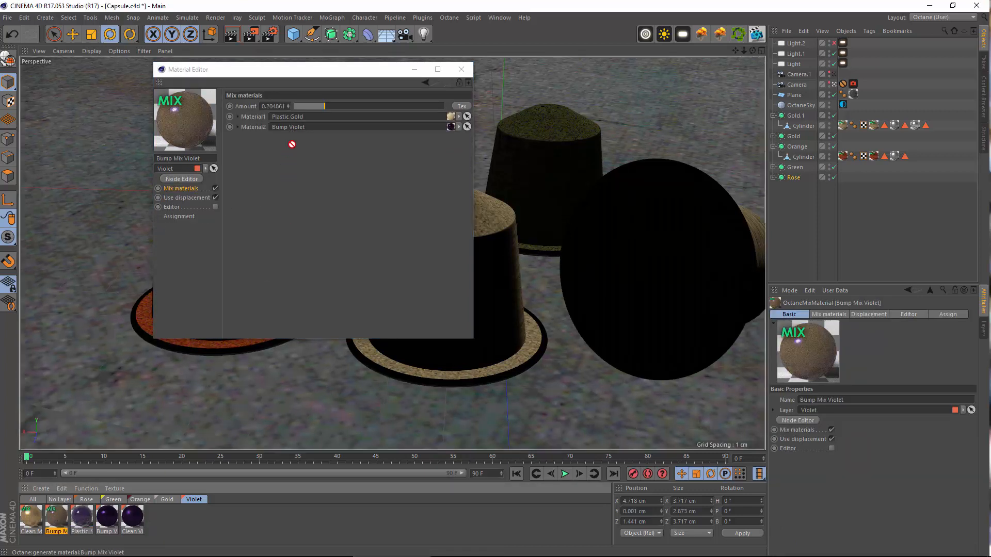
click(34, 519)
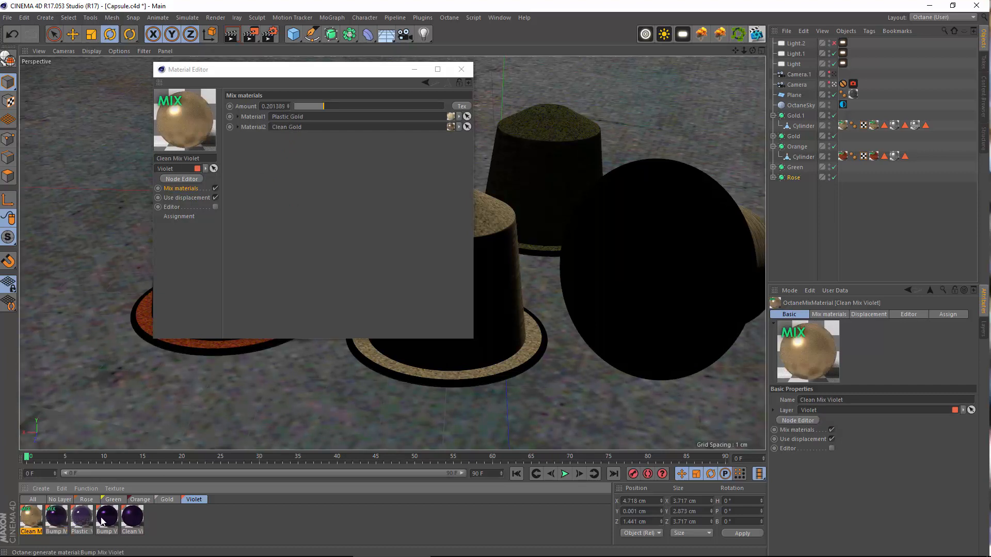
drag(233, 289, 297, 136)
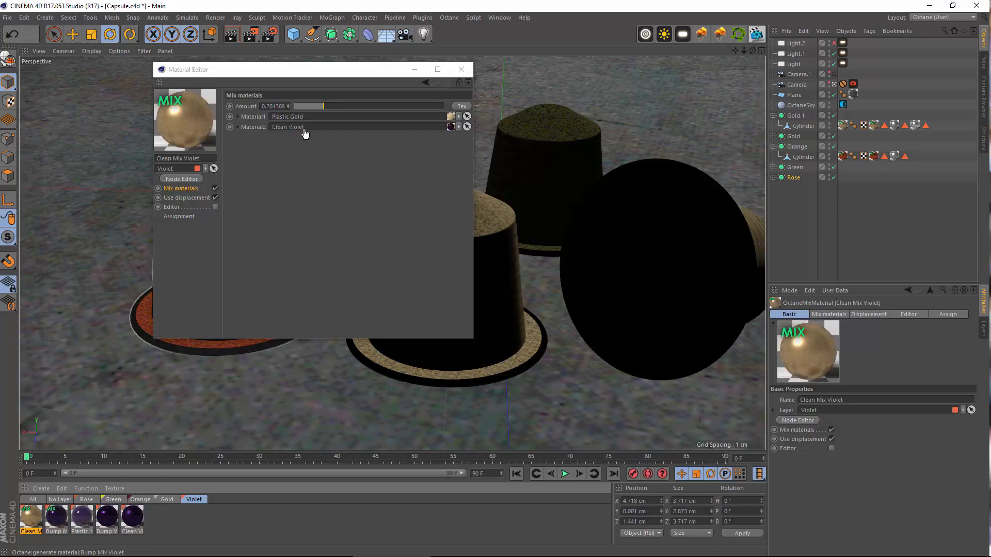
drag(102, 371, 289, 118)
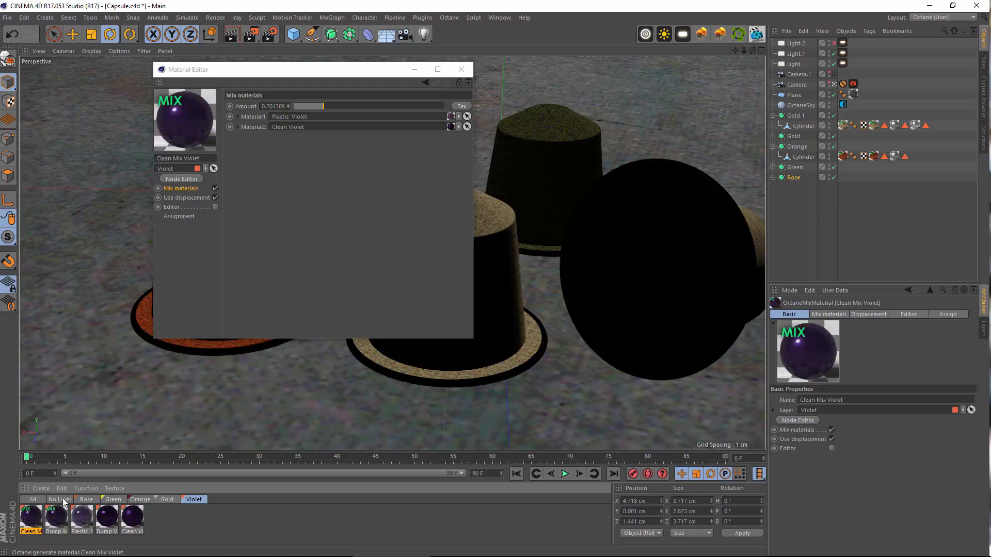
Rename the Gold.1 object as Violet and replace its cylinder's gold mix materials with Clean Mix Violet and Bump Mix Violet
double_click(798, 114)
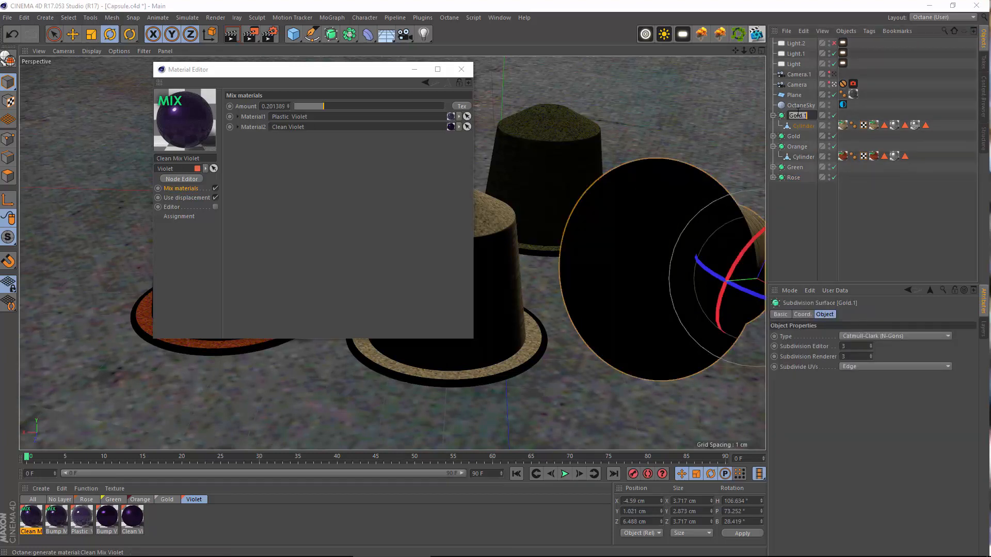
text(Violet)
key(Return)
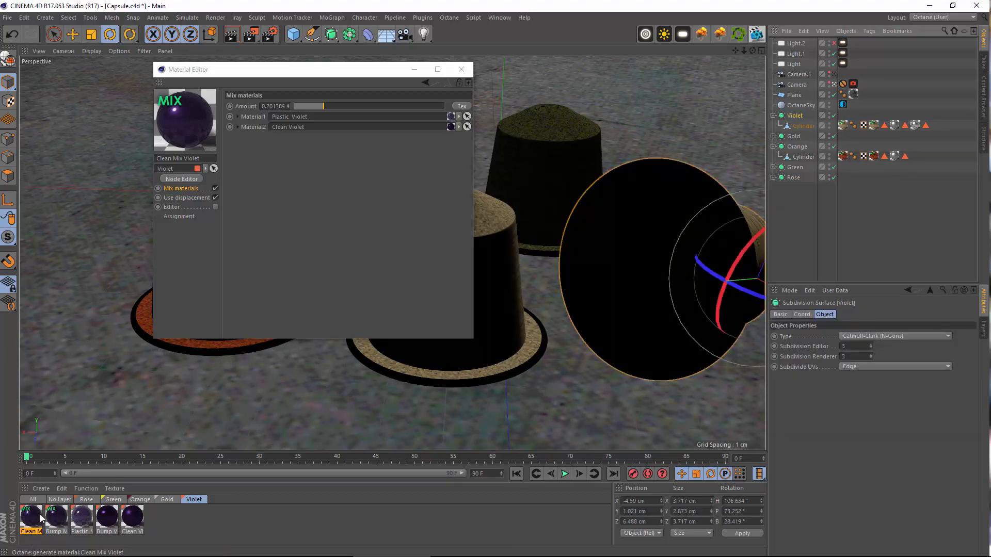
drag(41, 517, 874, 125)
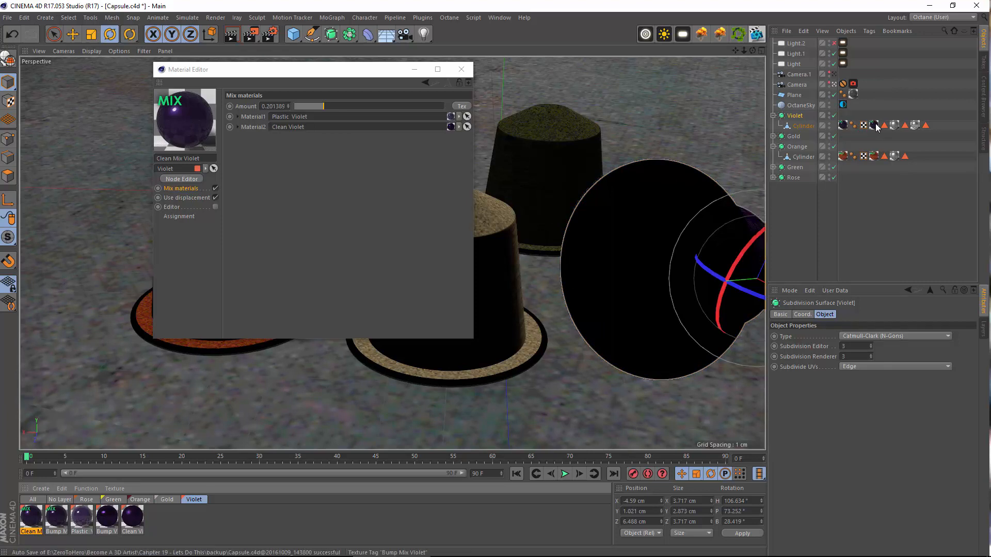
click(461, 69)
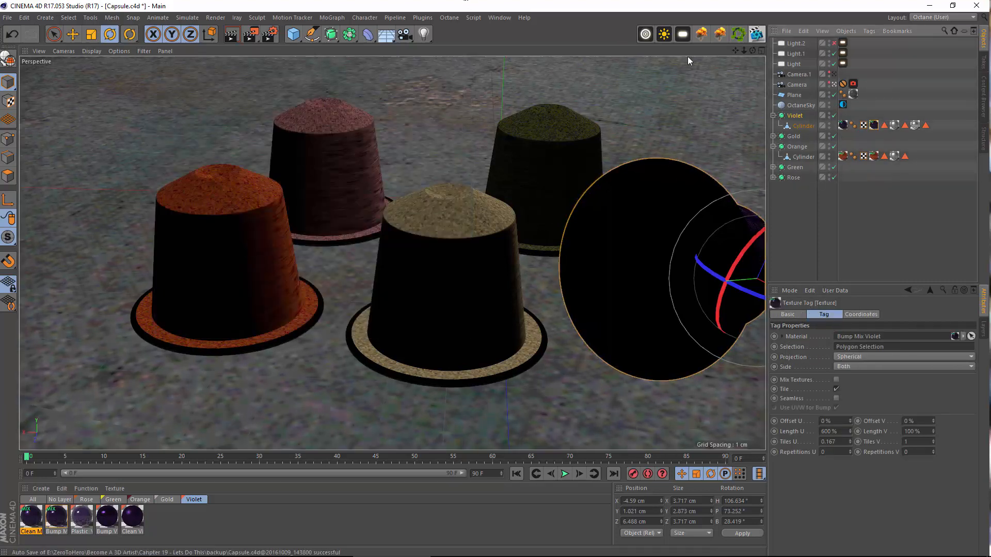
Remove the protection tag from Camera and set its X position to -0.262 cm
click(843, 85)
key(Delete)
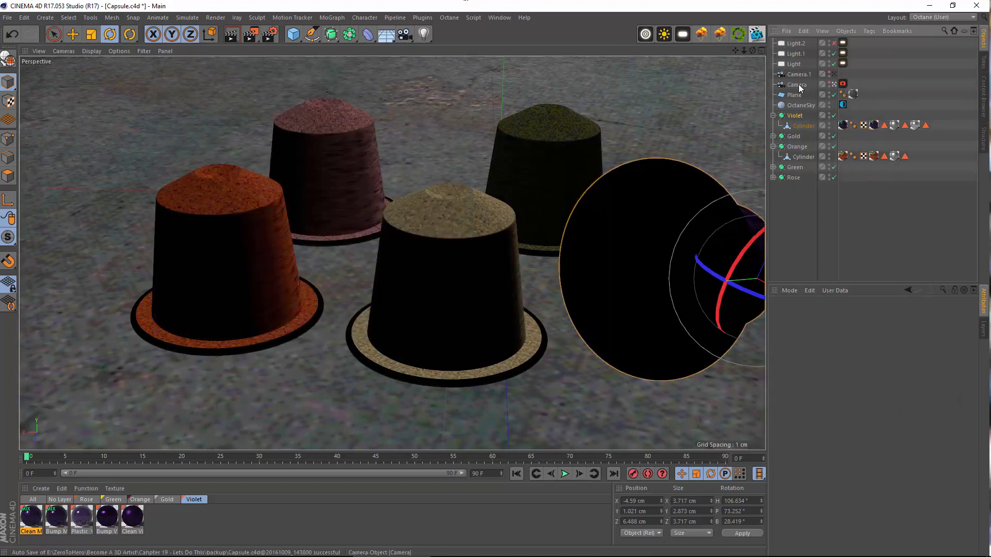
click(799, 85)
click(839, 316)
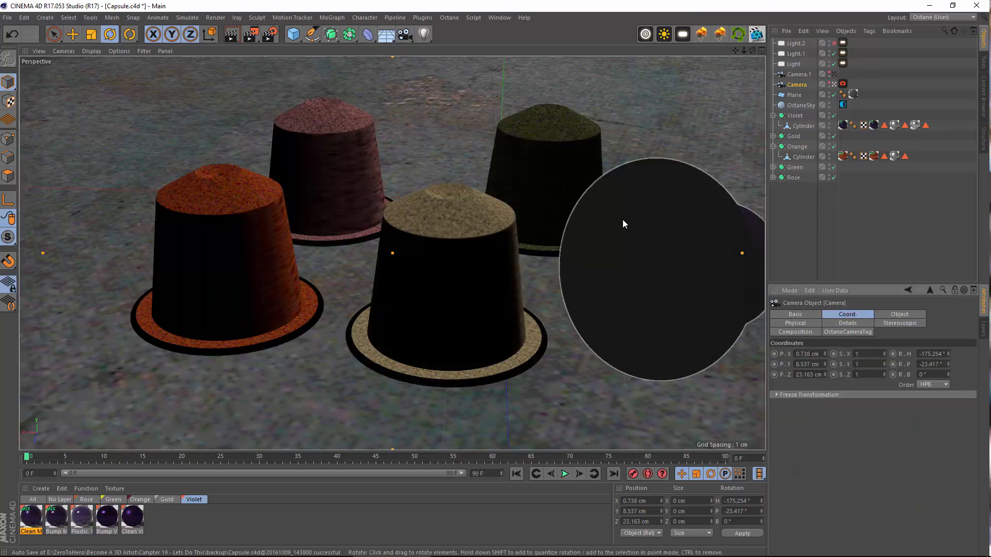
click(824, 351)
click(824, 354)
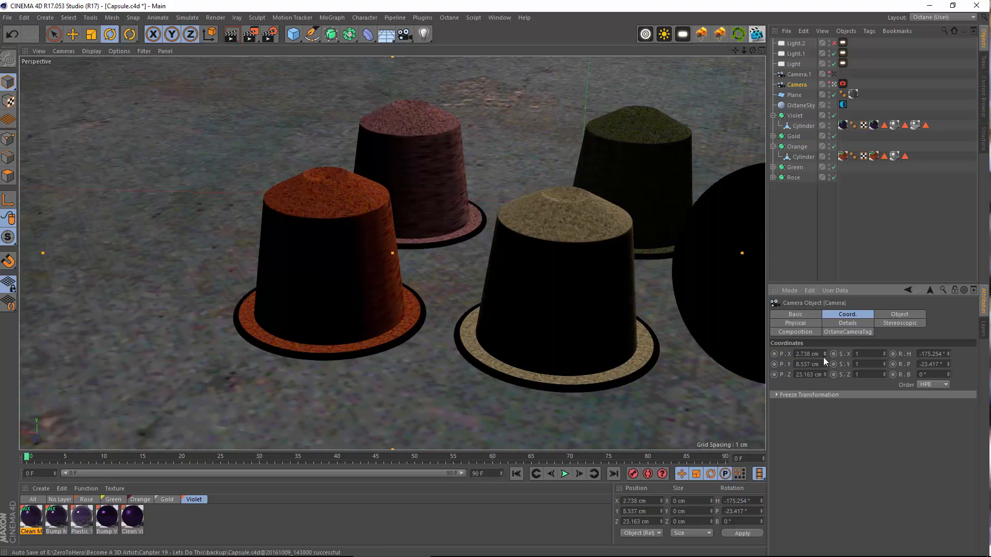
click(823, 356)
click(824, 355)
click(824, 355)
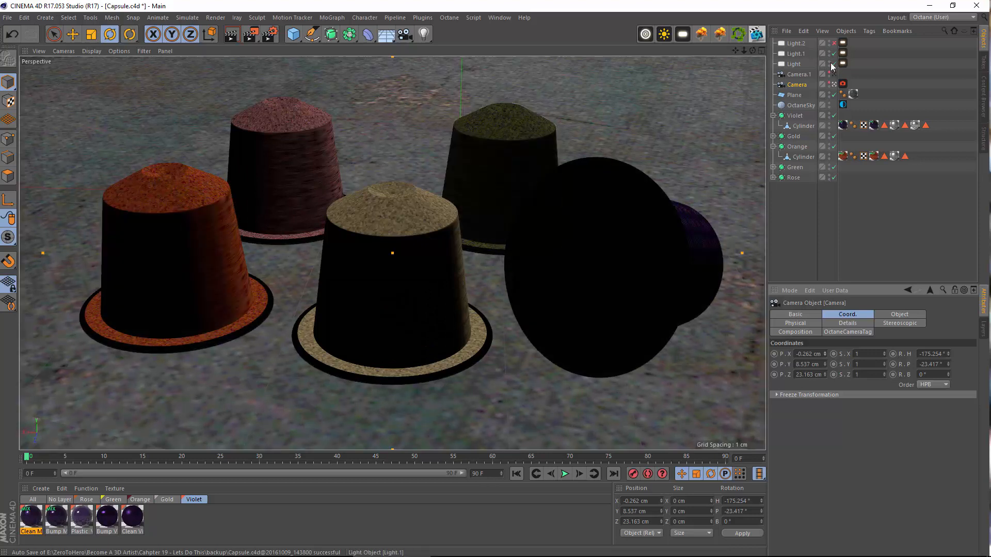
Add a Protection tag to Camera to lock the adjusted view
right_click(827, 92)
mouse_move(831, 90)
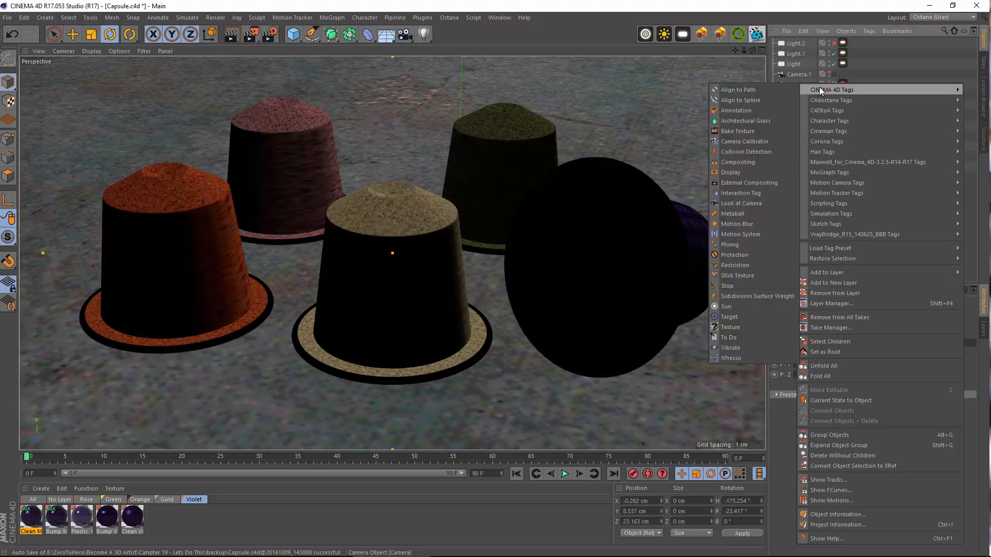
click(733, 244)
click(801, 237)
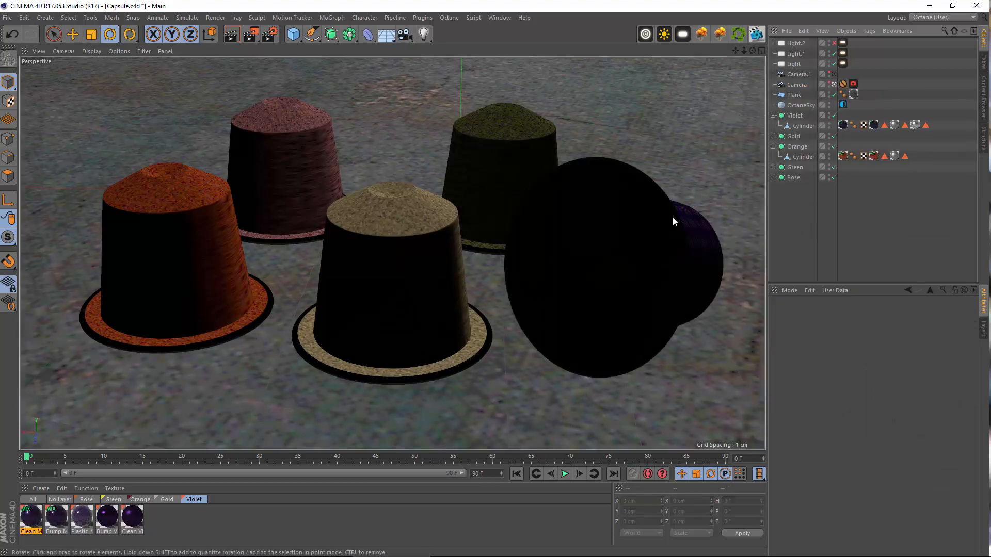
Run a test render to the Picture Viewer and examine the framing of the five capsules
click(215, 17)
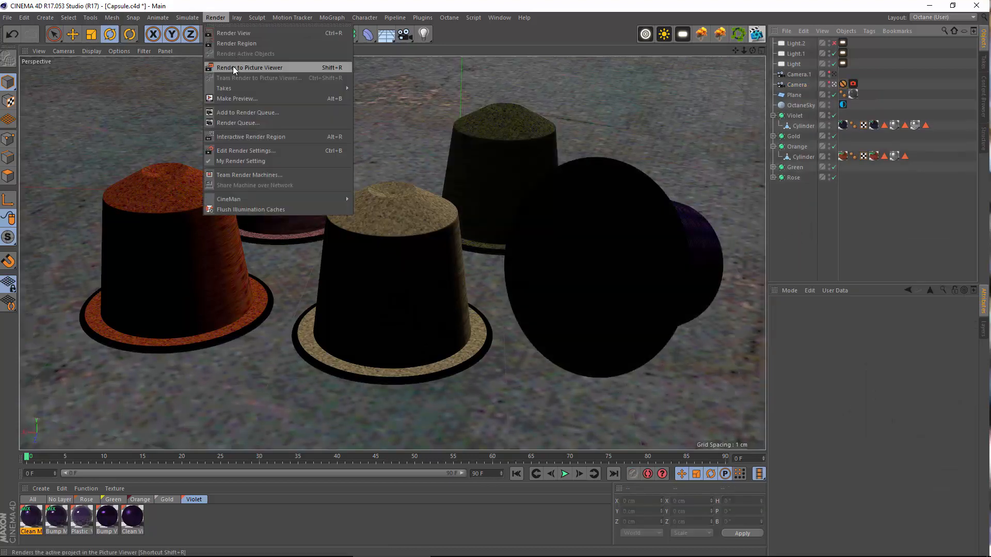
click(234, 66)
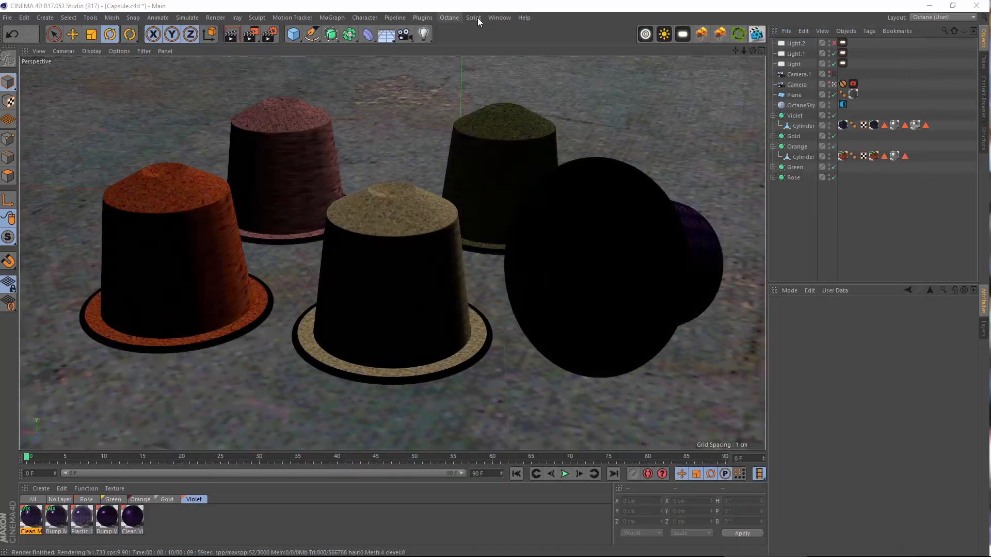
click(499, 18)
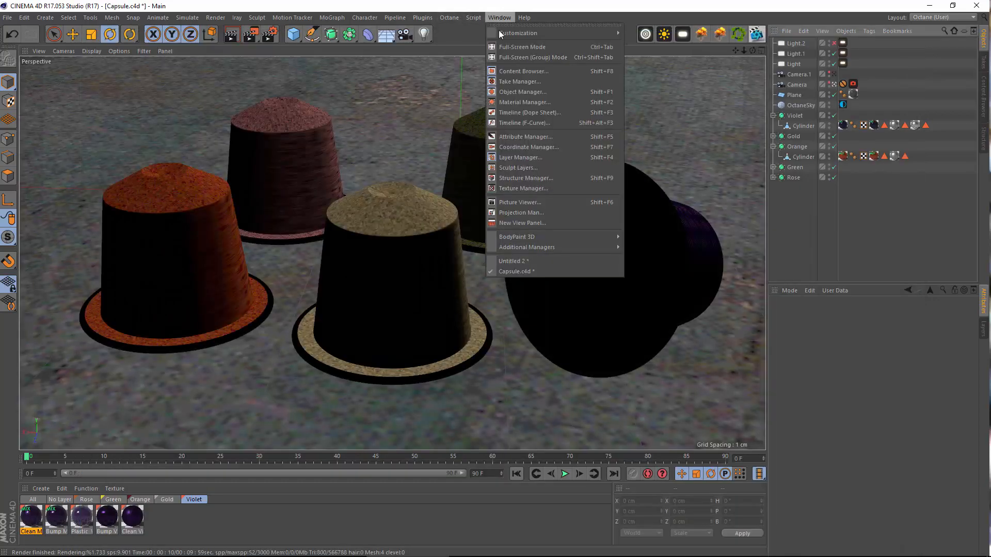
click(521, 203)
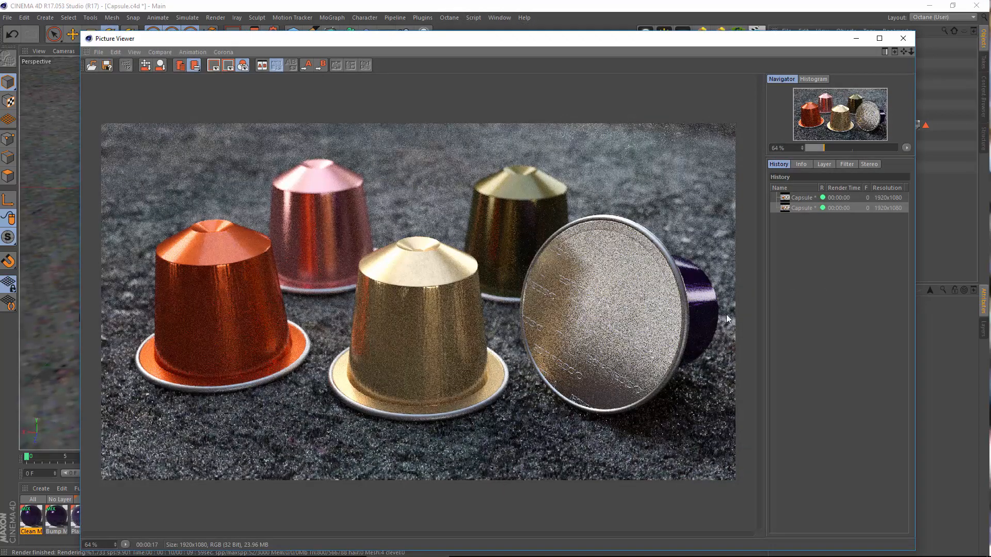
click(902, 38)
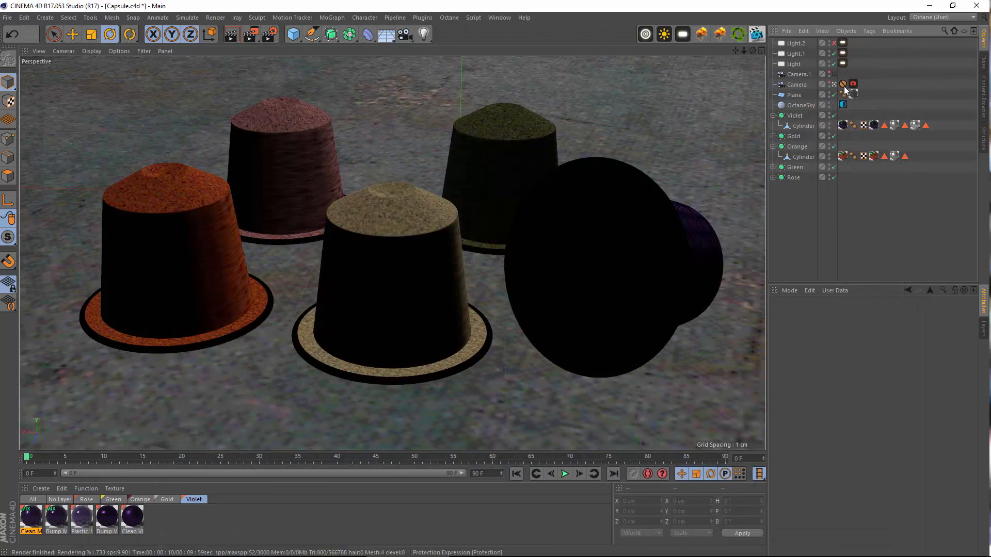
Delete Camera's protection tag and set its X position to 0.5 cm
key(Delete)
click(796, 84)
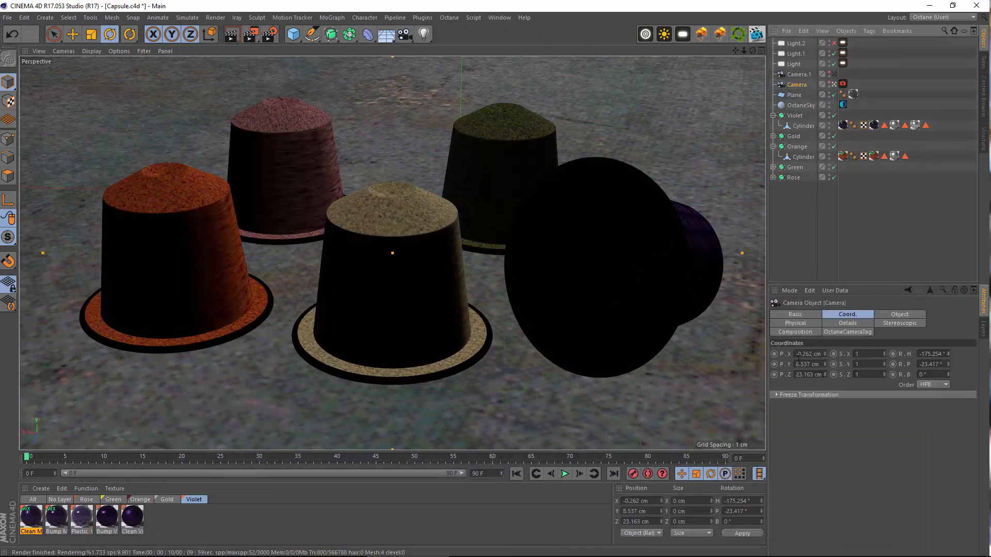
click(824, 352)
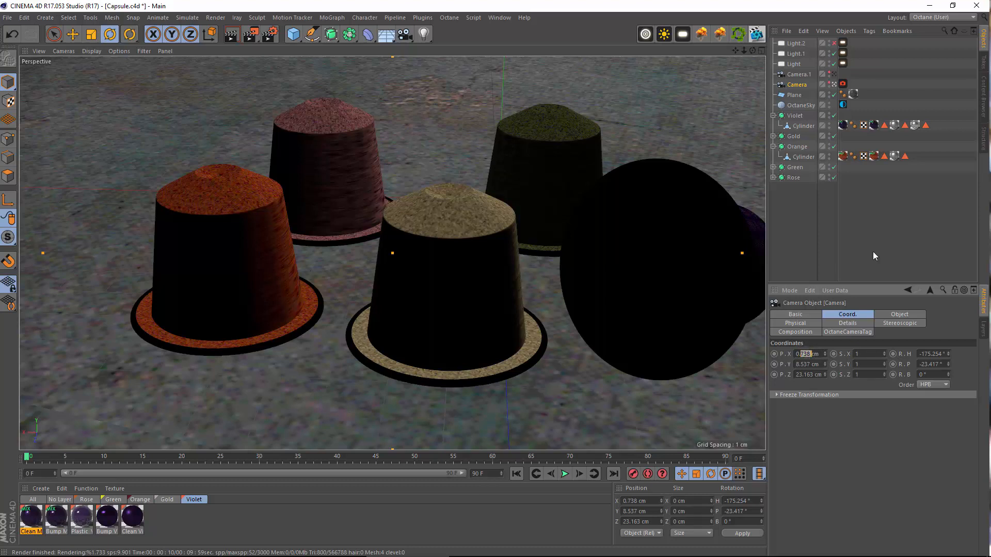
text(5)
key(Return)
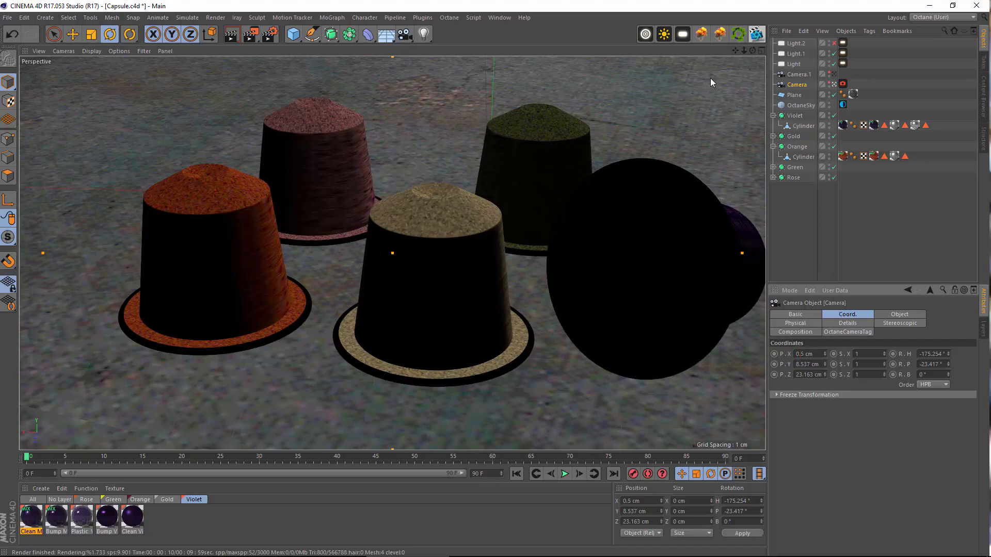
Render the final capsule scene to the Picture Viewer and select the new render in the history
click(215, 17)
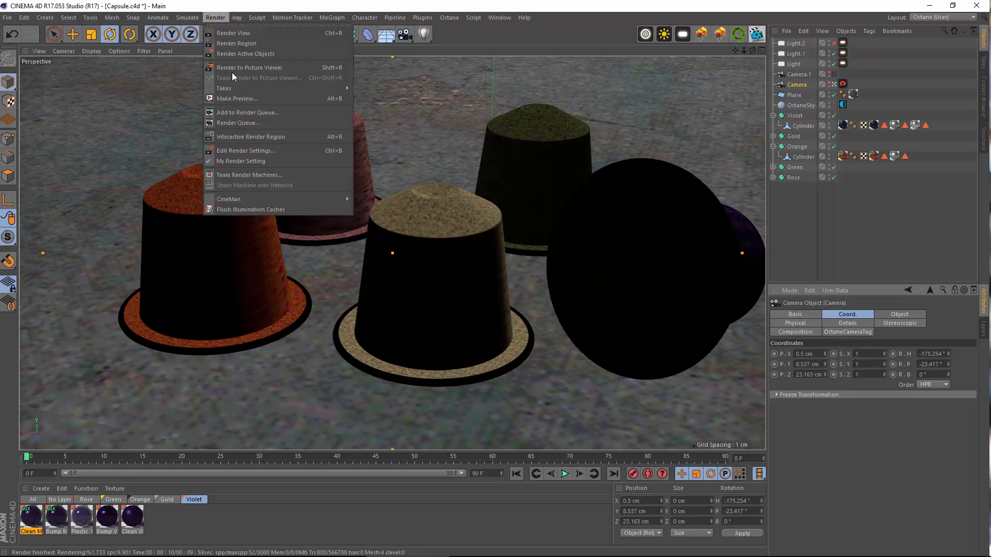
click(231, 70)
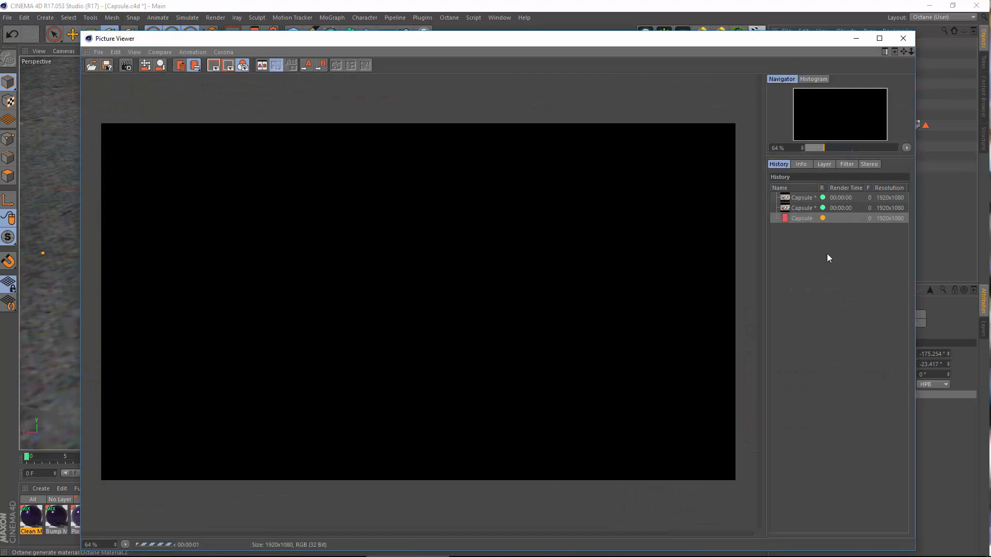
click(803, 218)
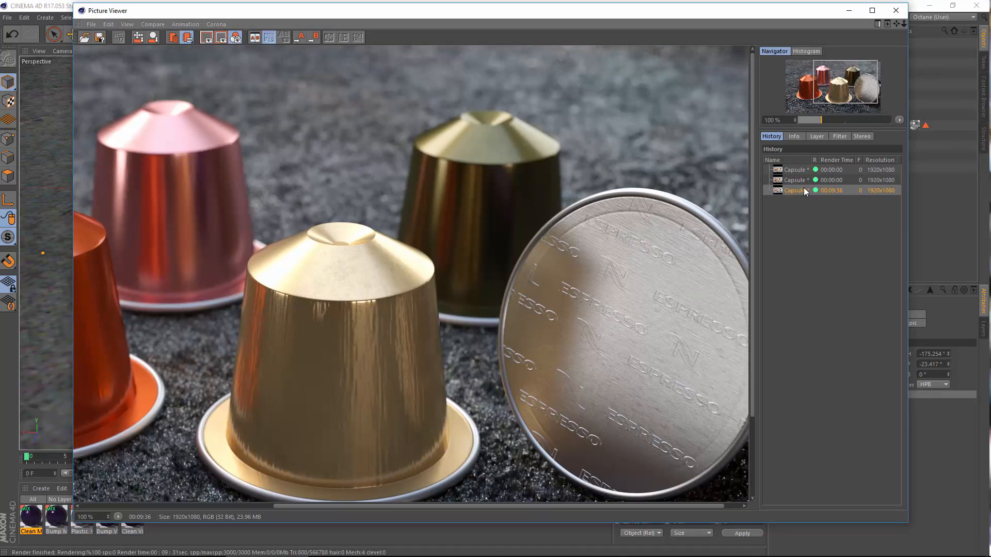
Save the finished render as Capsule.tif, a 16 bits/channel TIFF still image, in the Nespresso folder on the Desktop
right_click(806, 190)
click(841, 303)
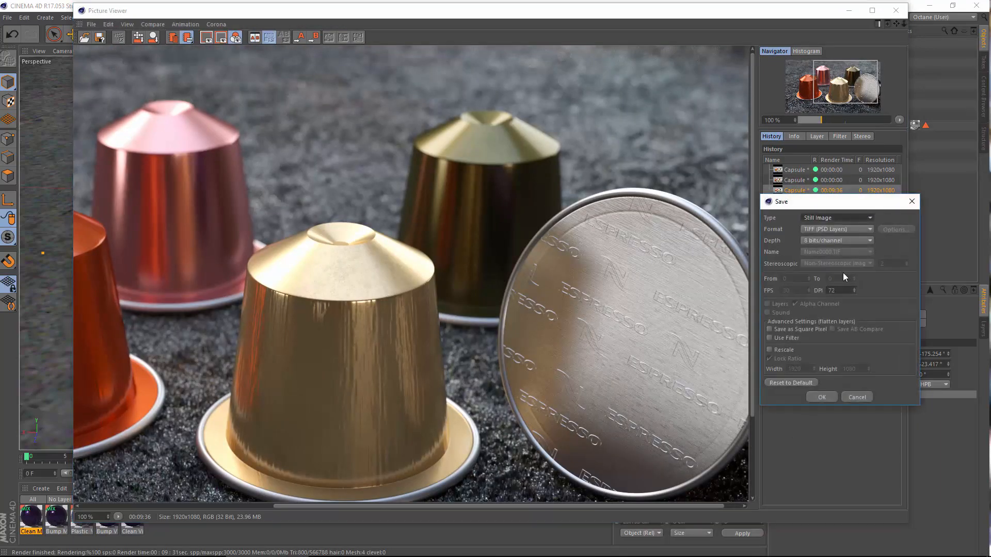
click(830, 238)
click(829, 262)
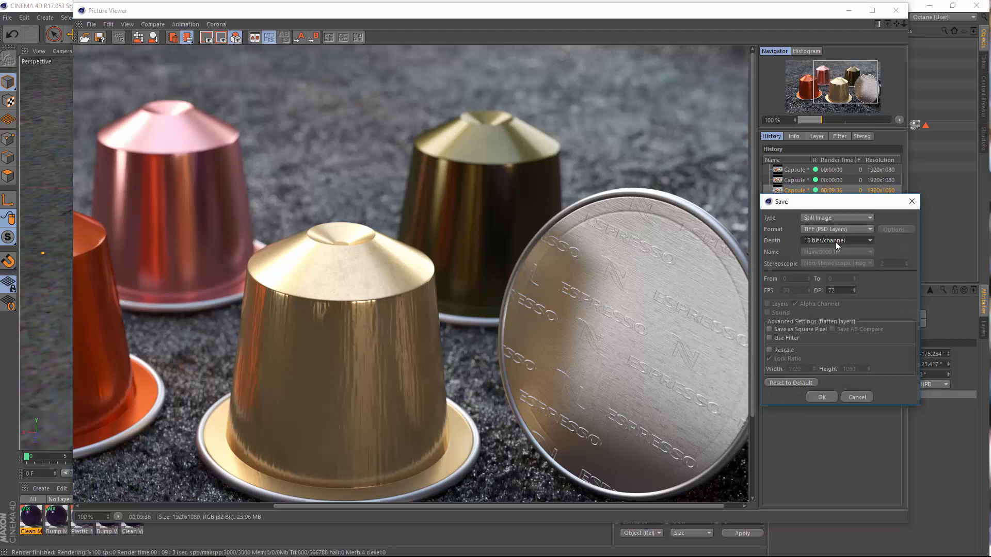
click(813, 397)
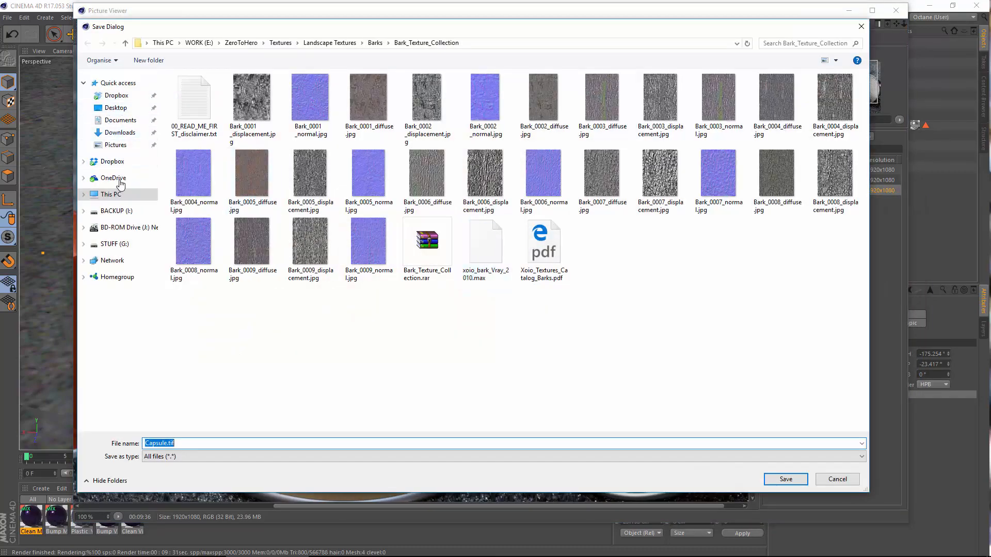
click(115, 107)
double_click(308, 101)
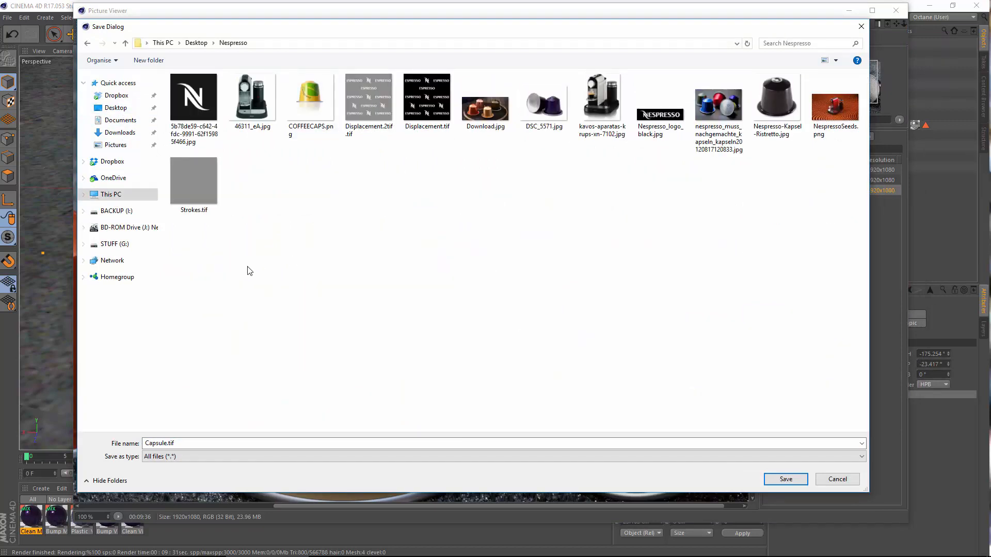
click(785, 479)
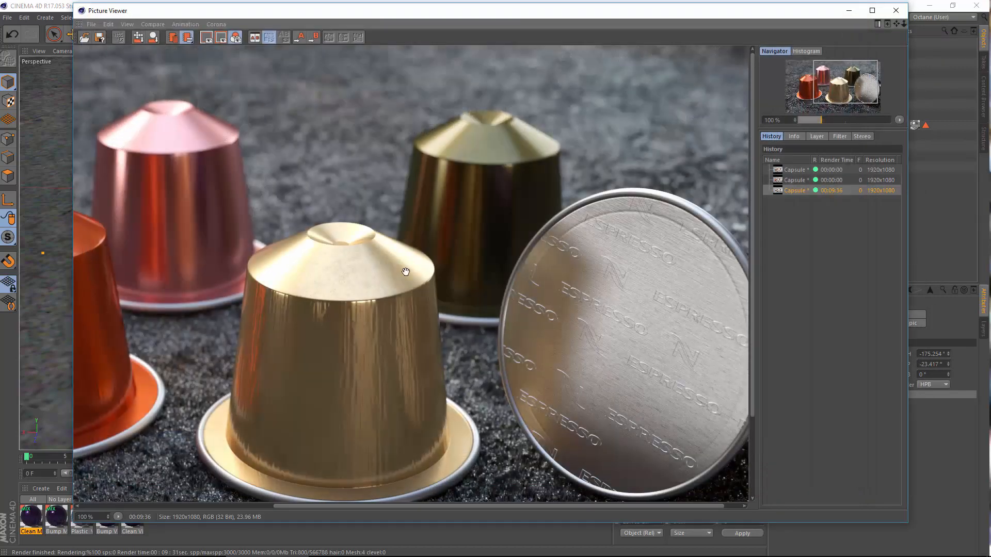
Switch to Photoshop, open Capsule.tif from the Nespresso folder on the Desktop, and convert its locked background into Layer 0
click(454, 546)
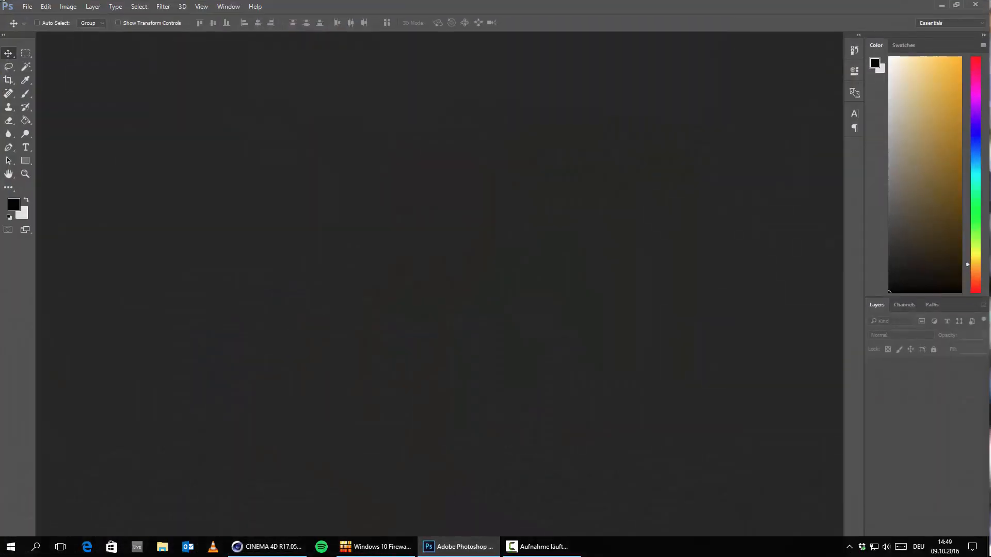
click(27, 7)
click(39, 28)
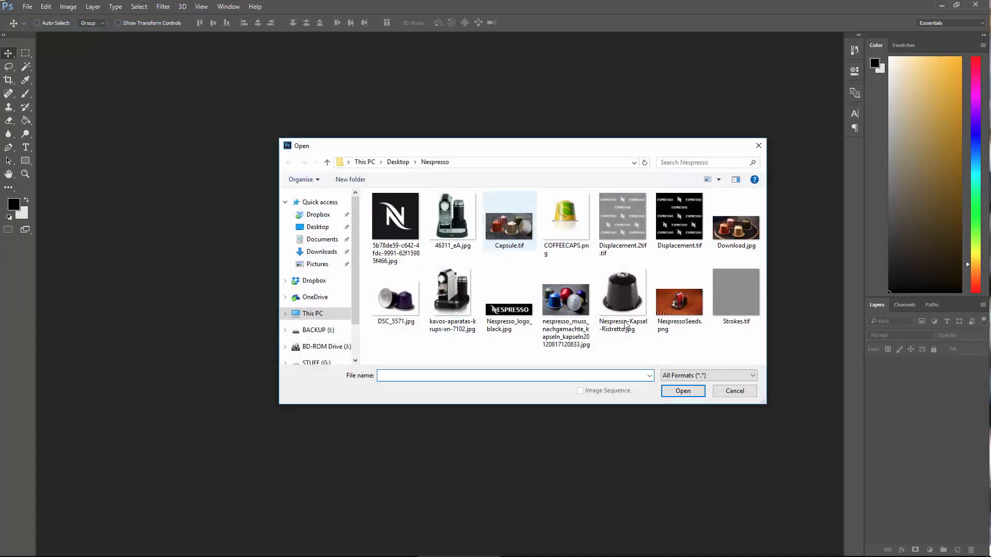
click(735, 227)
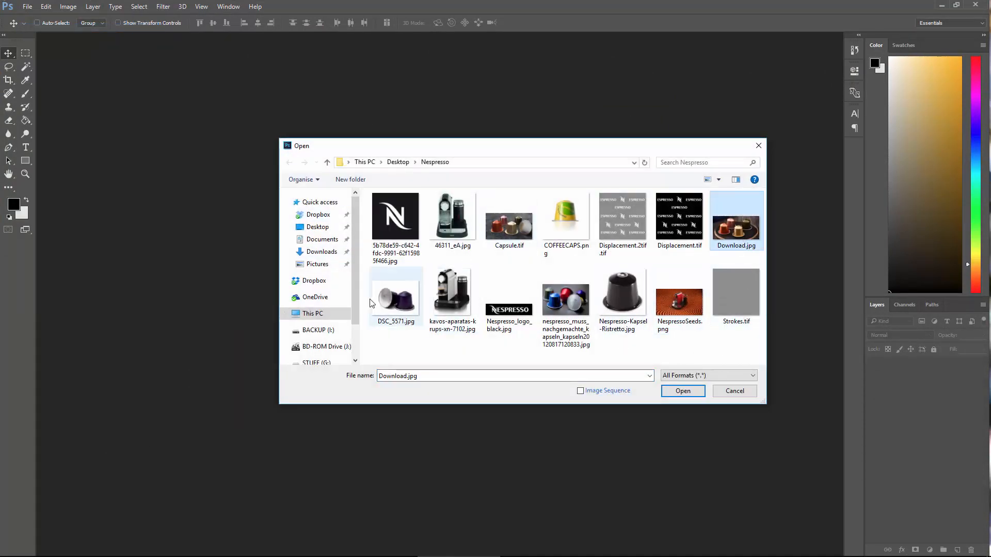
click(503, 234)
click(688, 394)
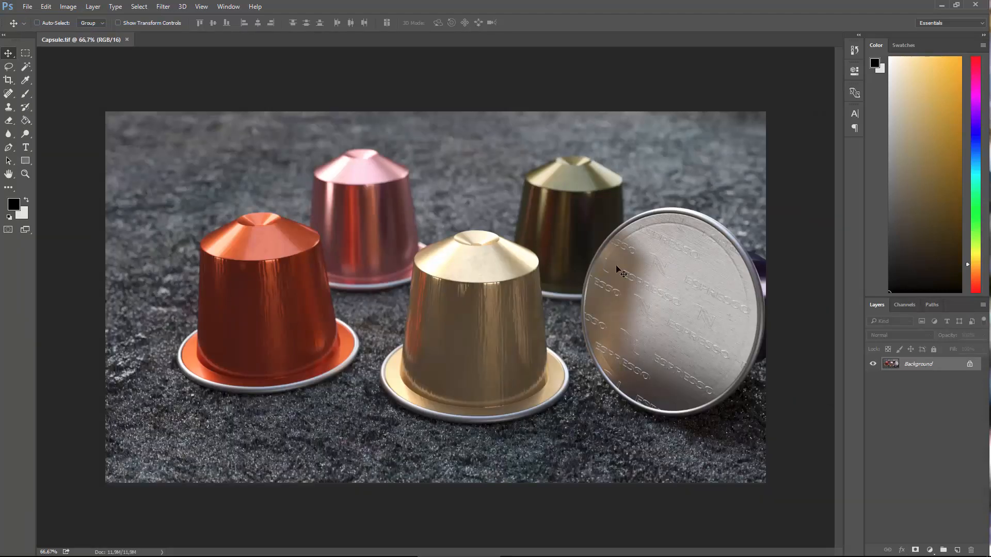
double_click(891, 365)
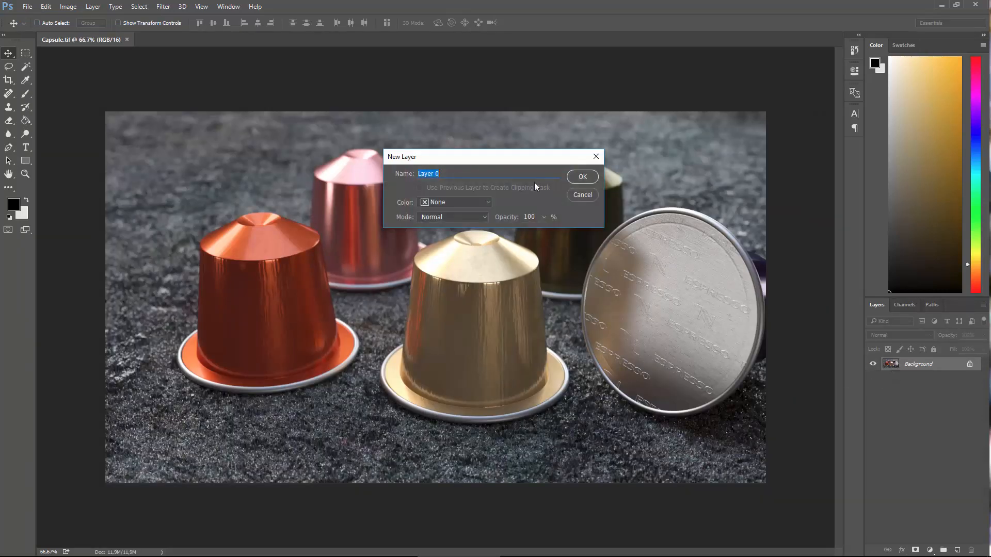
click(582, 177)
click(164, 7)
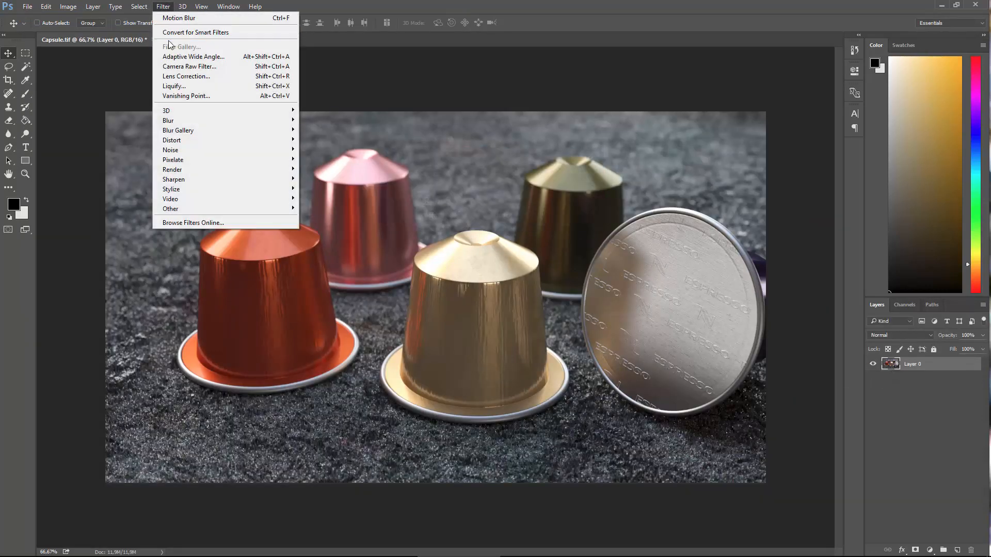
click(199, 67)
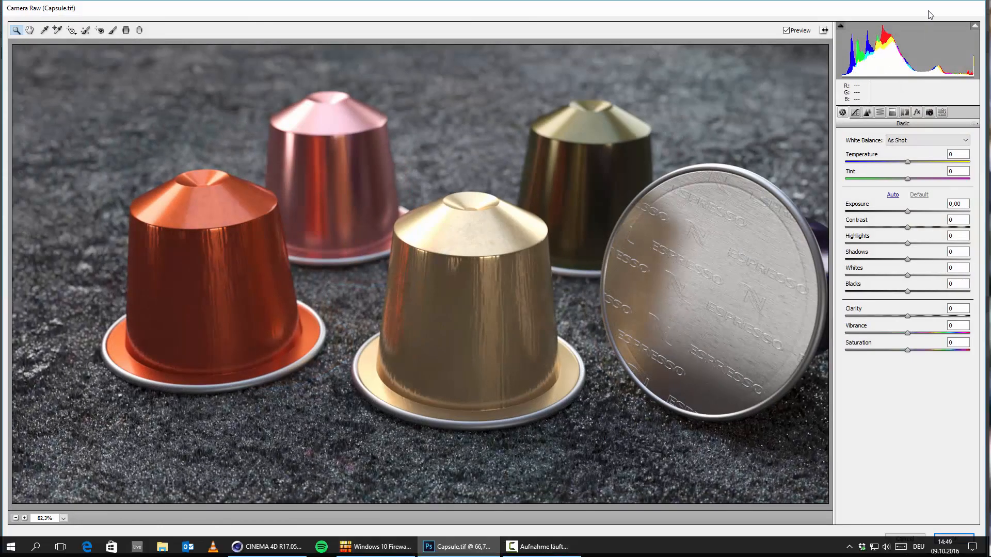
click(903, 540)
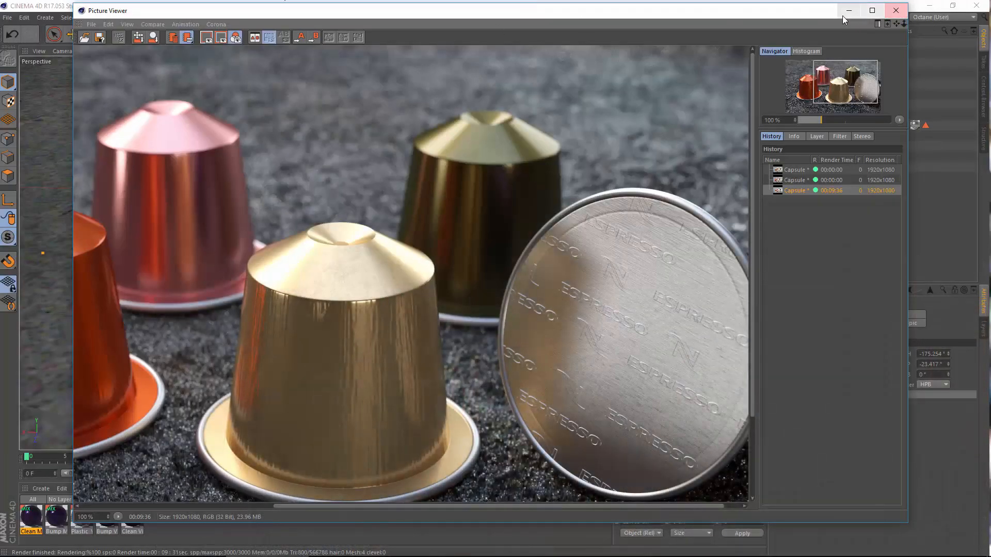
Open the reference photo Download.jpg from the Nespresso folder on the Desktop and place it beside the capsule image in Photoshop
click(845, 15)
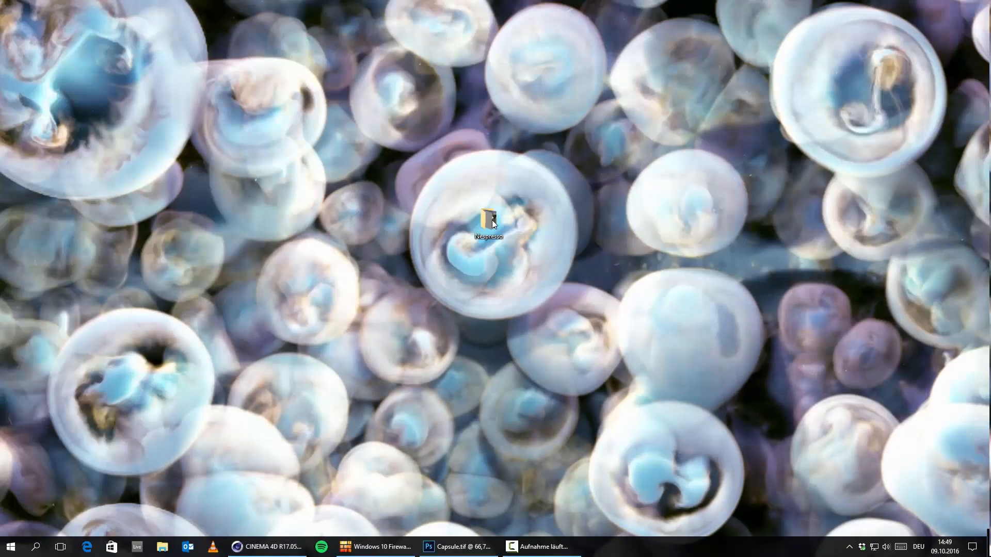
double_click(491, 218)
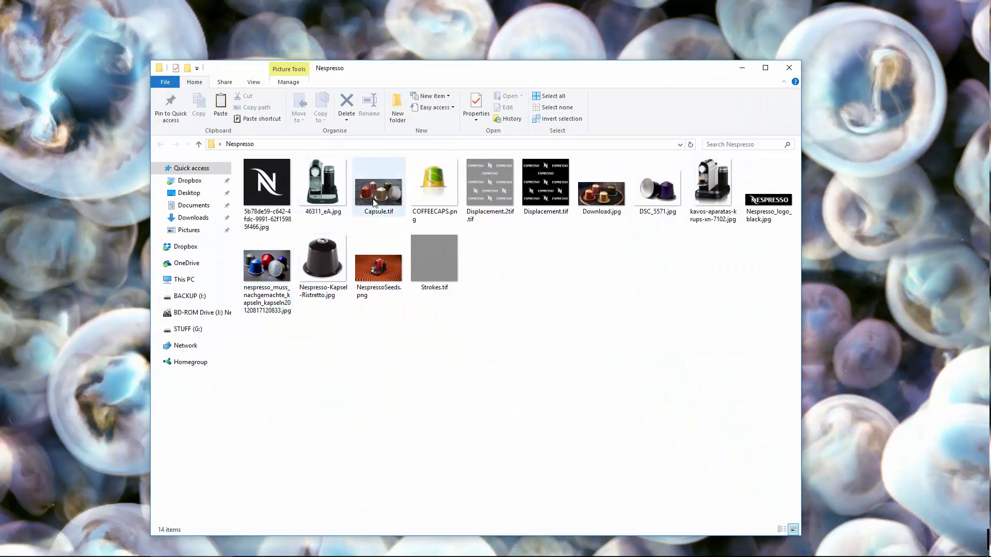
click(602, 198)
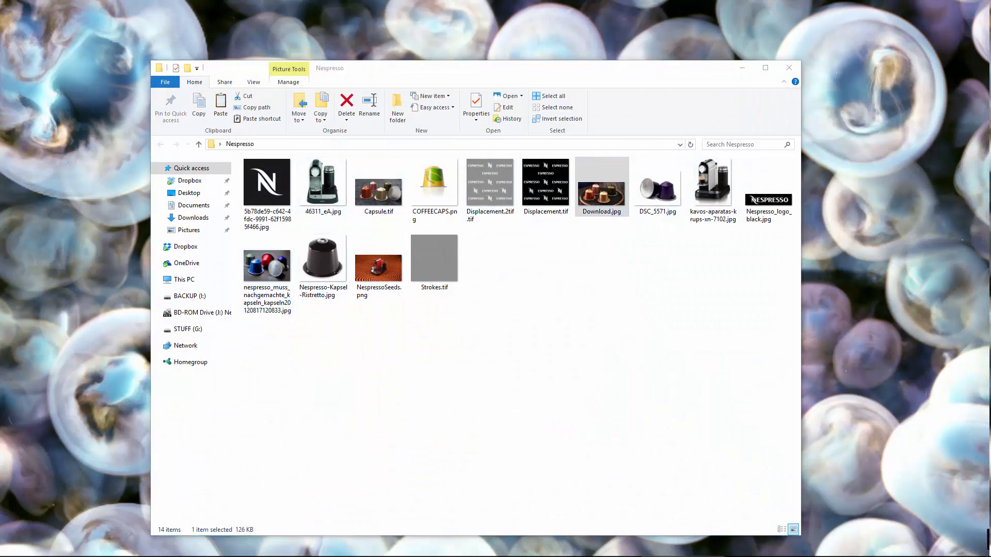
drag(990, 20, 785, 15)
mouse_move(540, 556)
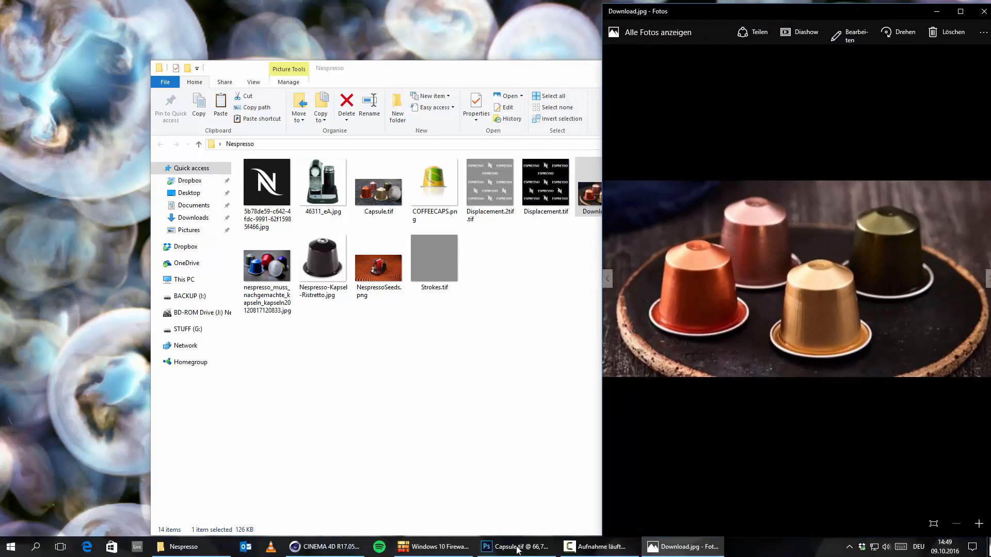
click(518, 548)
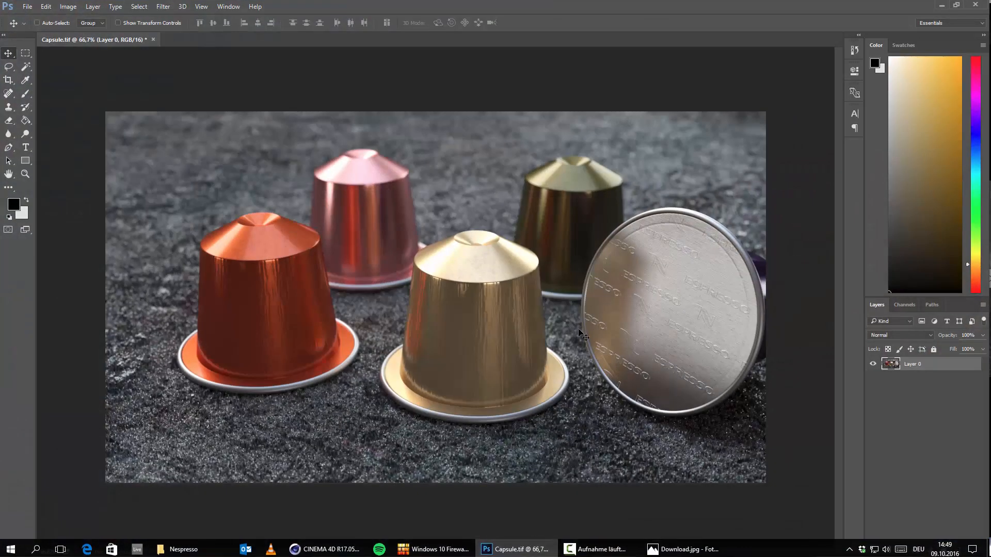
click(668, 547)
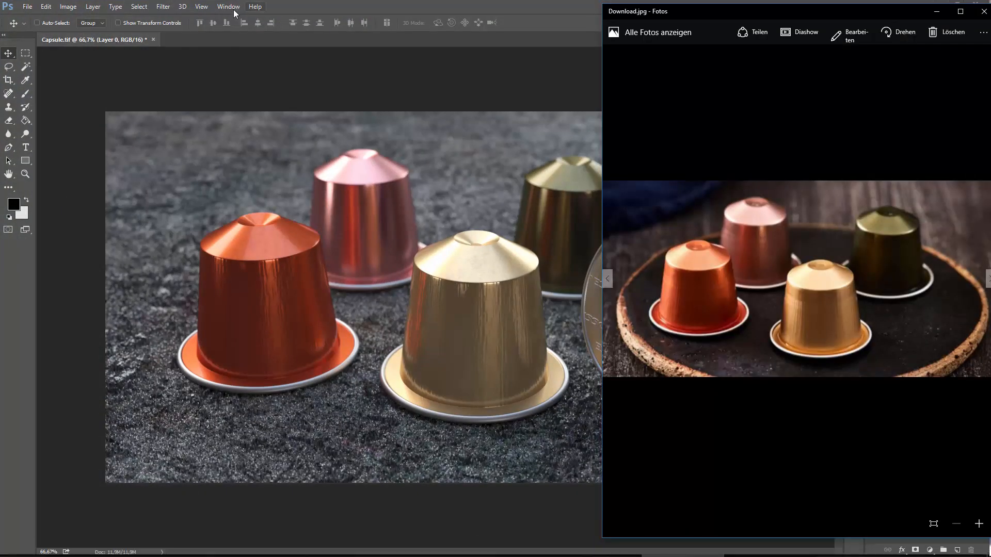
Apply the Camera Raw Filter to Layer 0 and check the image against the Download.jpg reference
click(163, 7)
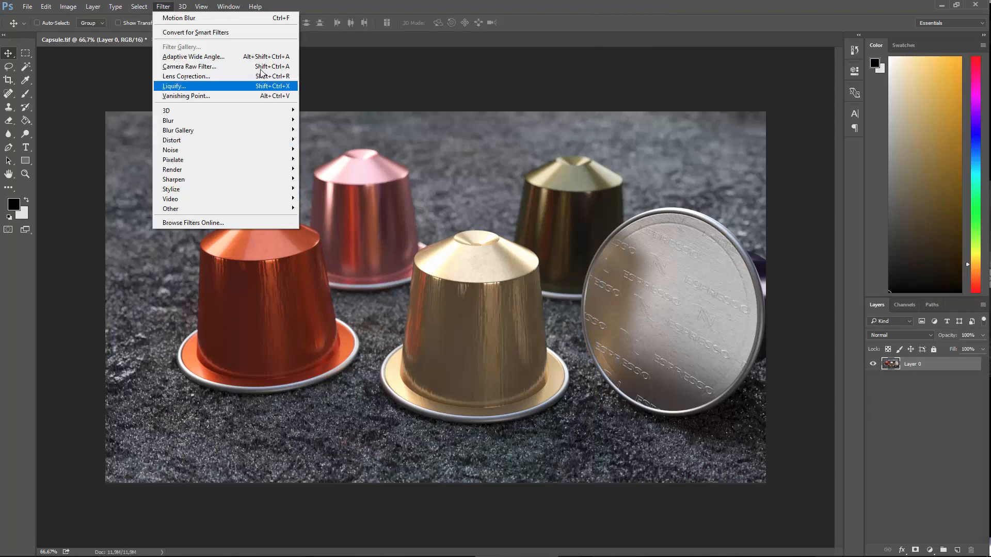
click(238, 66)
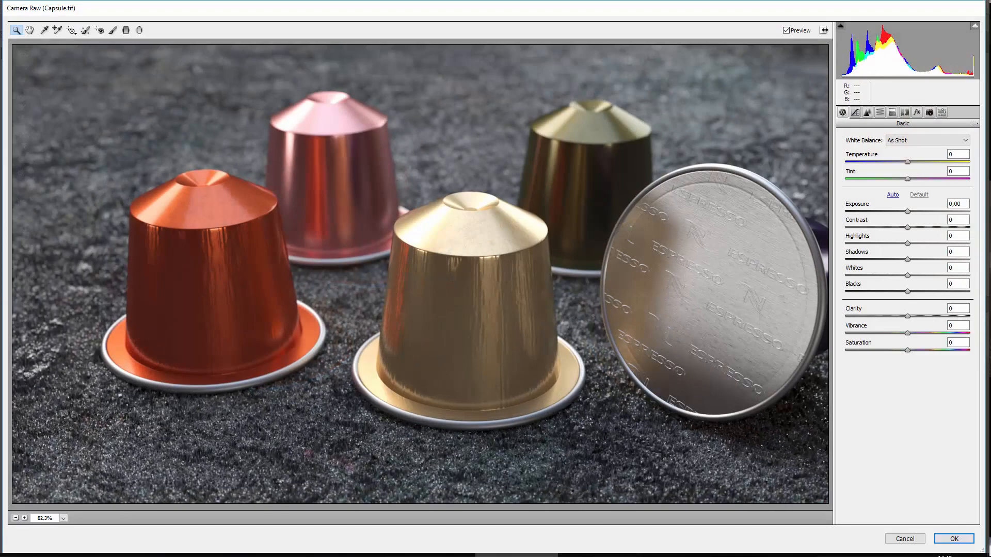
click(685, 549)
click(685, 548)
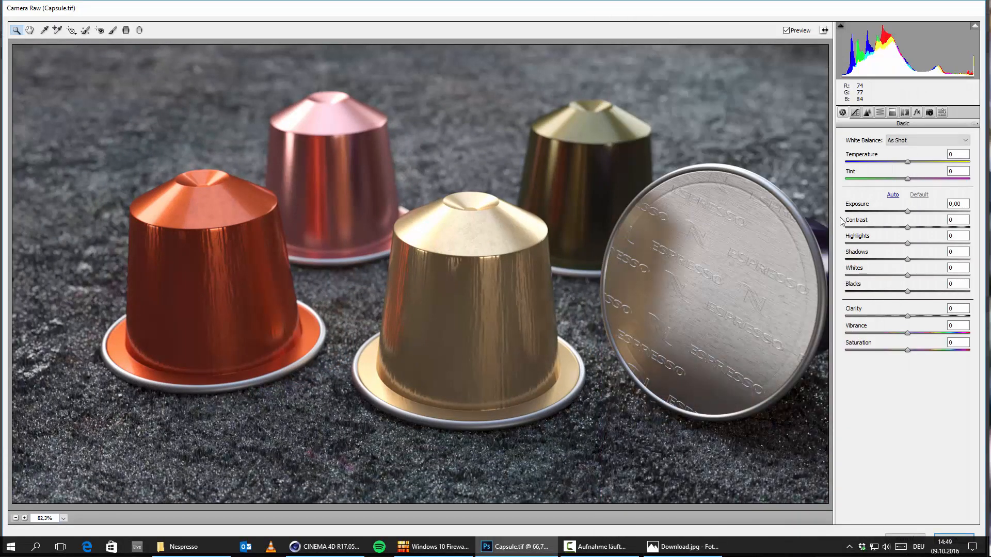
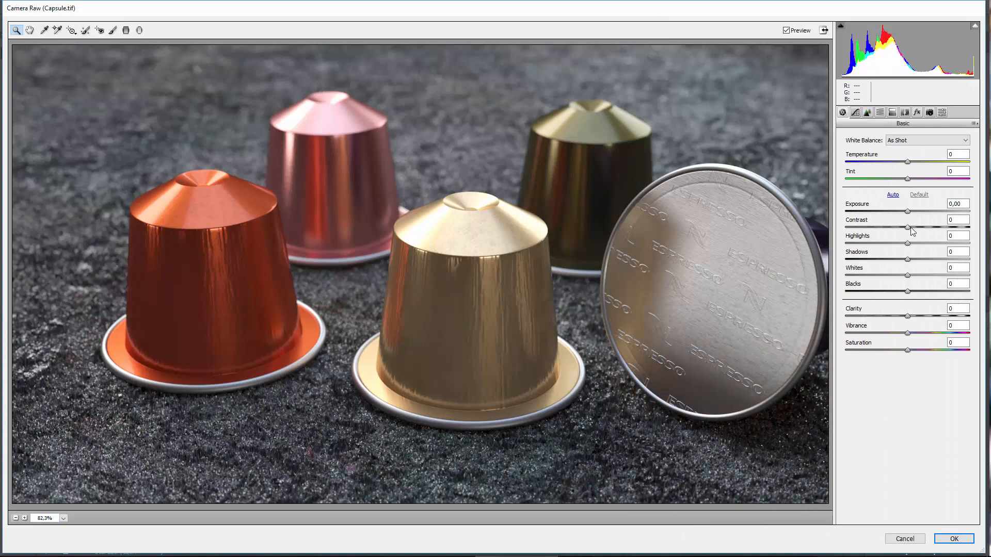
Set Contrast to +67, Highlights to -1, Shadows to +6, Whites to +3 and Clarity to +11, and fine-tune the Saturation
text(-18)
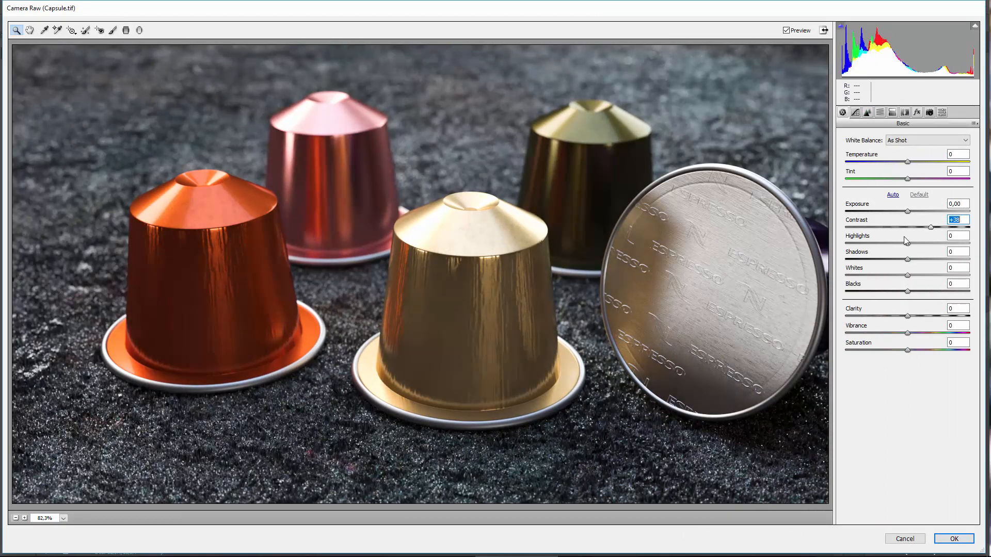
key(Return)
drag(932, 243, 909, 256)
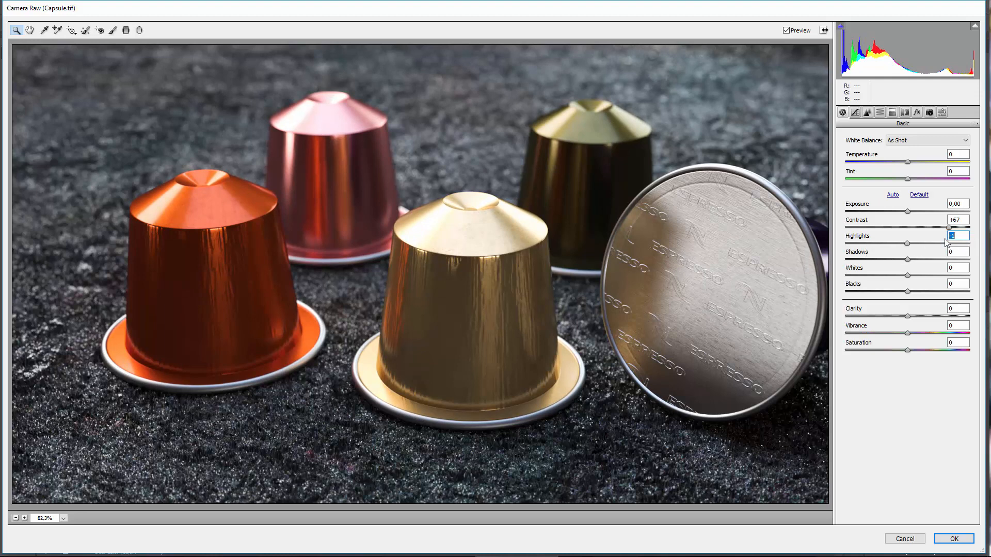
drag(926, 268, 908, 283)
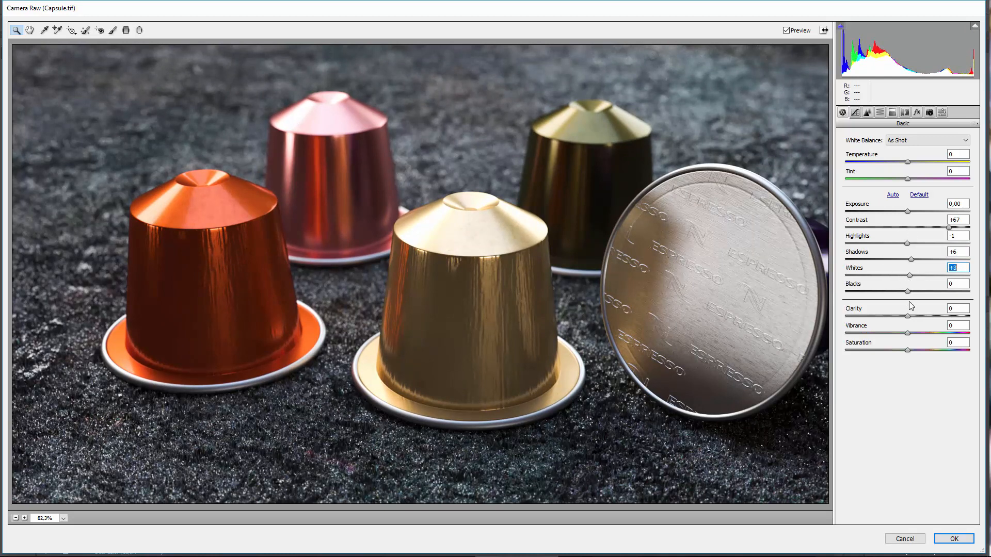
drag(908, 316, 912, 357)
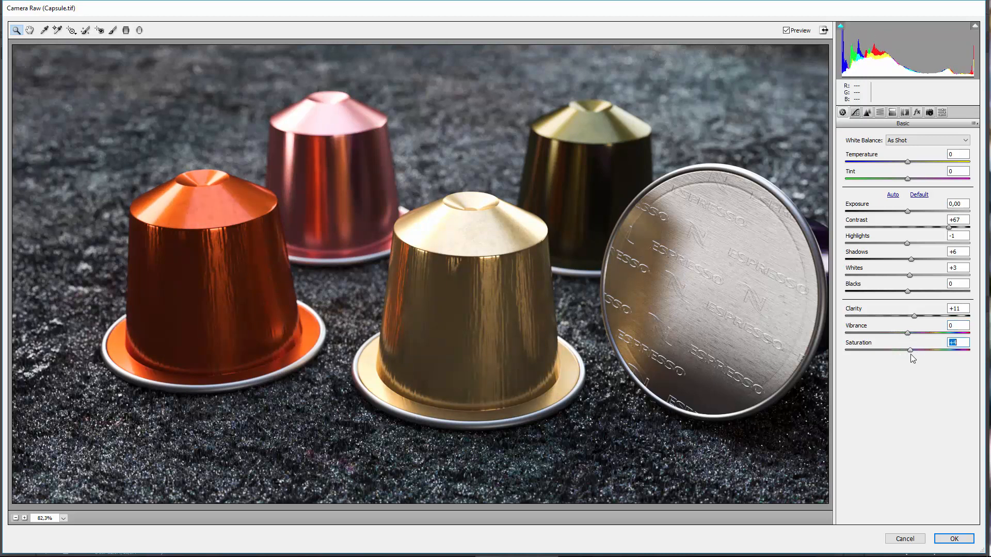
drag(903, 352, 908, 354)
Try Yellows hue shifts of -36 and -54 in the HSL / Grayscale adjustments, comparing the gold capsule with Download.jpg each time
click(855, 111)
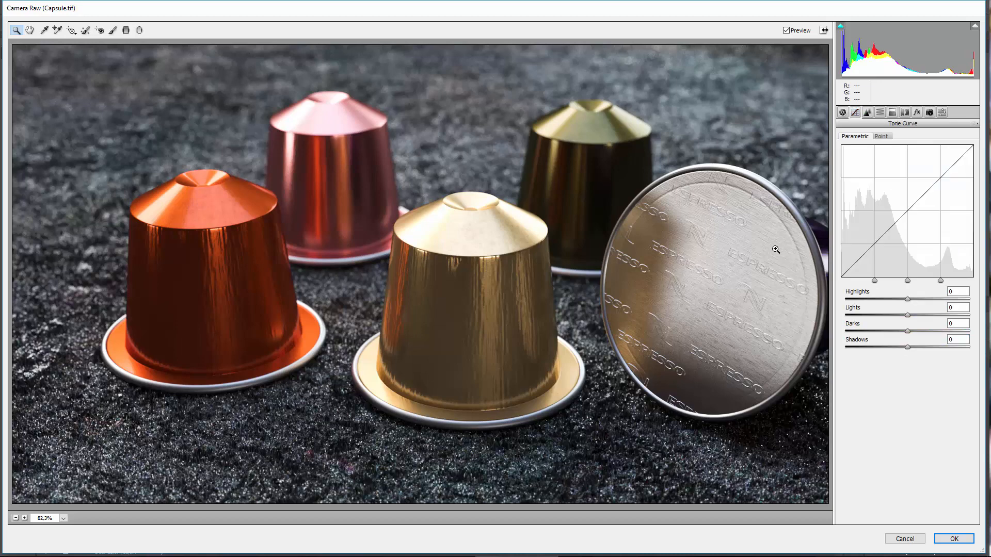
click(867, 112)
click(879, 112)
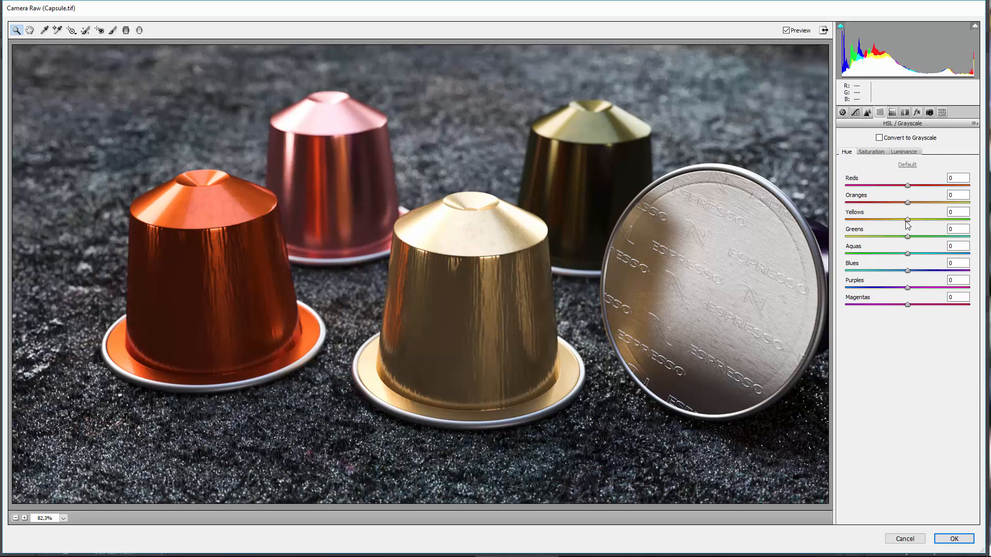
mouse_move(907, 222)
mouse_down()
mouse_move(930, 227)
mouse_move(874, 225)
mouse_move(911, 226)
mouse_move(895, 229)
mouse_up()
drag(891, 223, 885, 225)
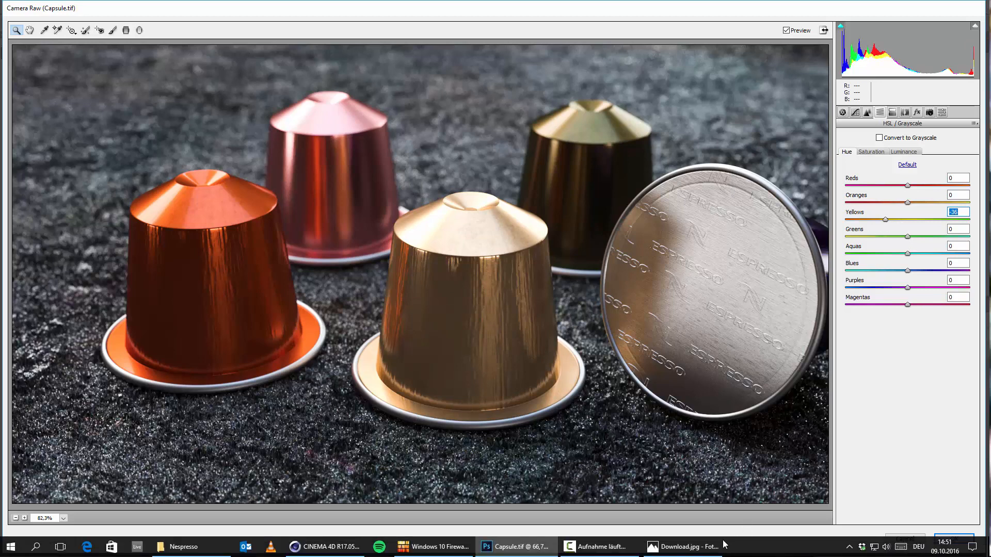
click(720, 546)
click(705, 548)
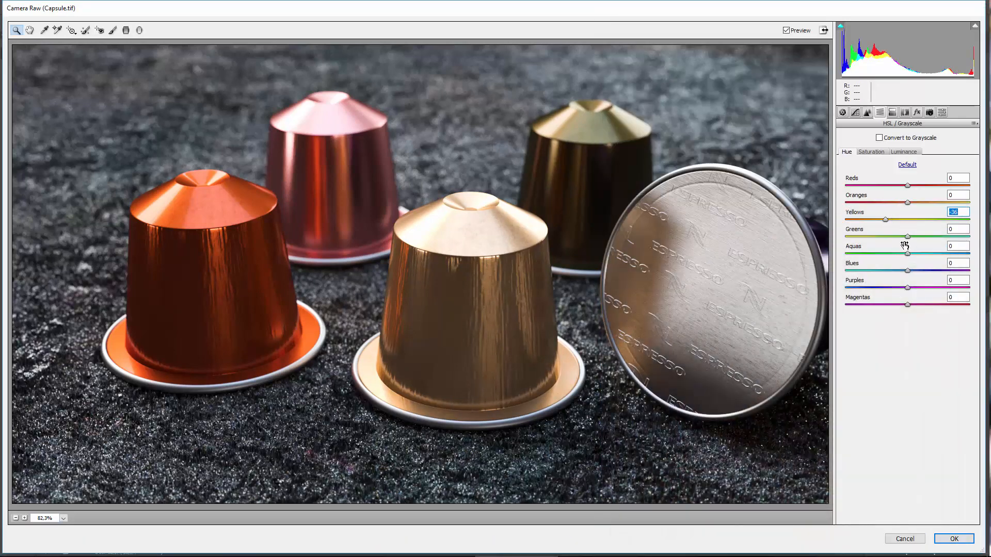
drag(885, 219, 874, 221)
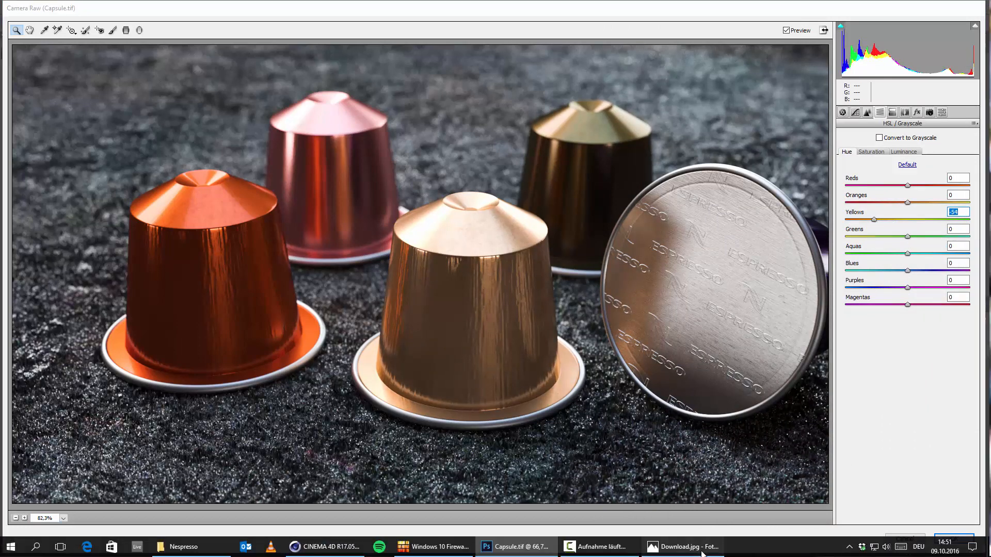
click(696, 551)
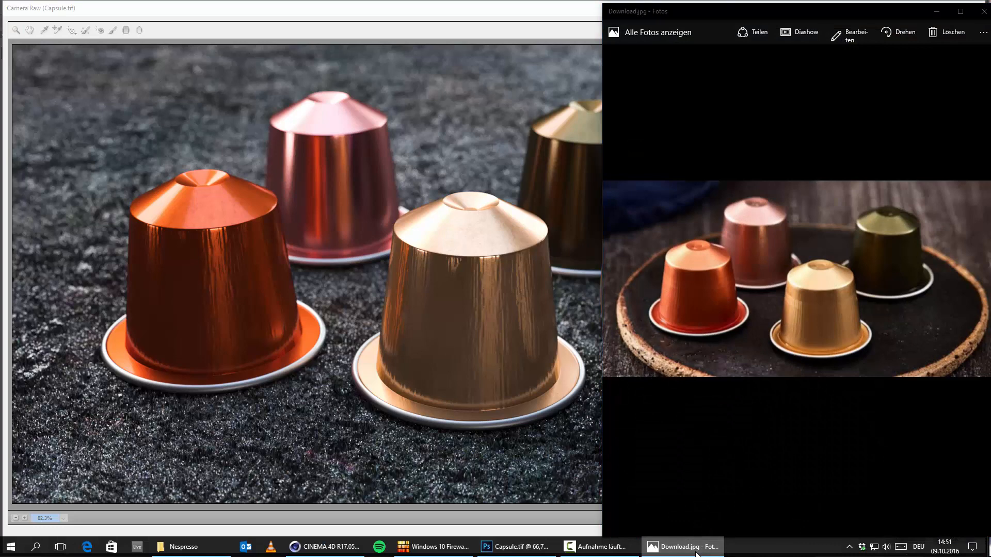
click(696, 551)
Set the Yellows saturation to +48, compare the gold capsule with Download.jpg, and test the Yellows luminance
drag(878, 221, 937, 221)
click(871, 152)
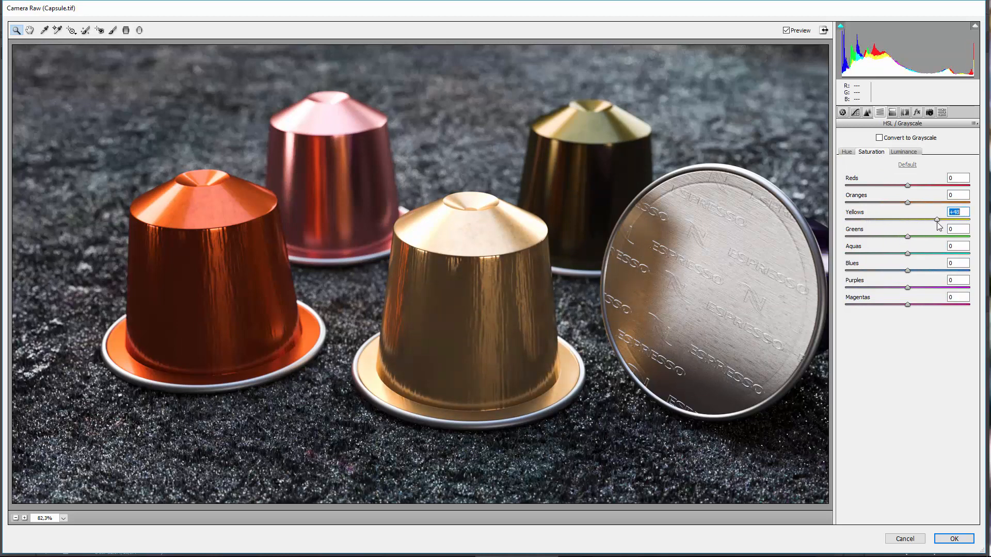
click(669, 547)
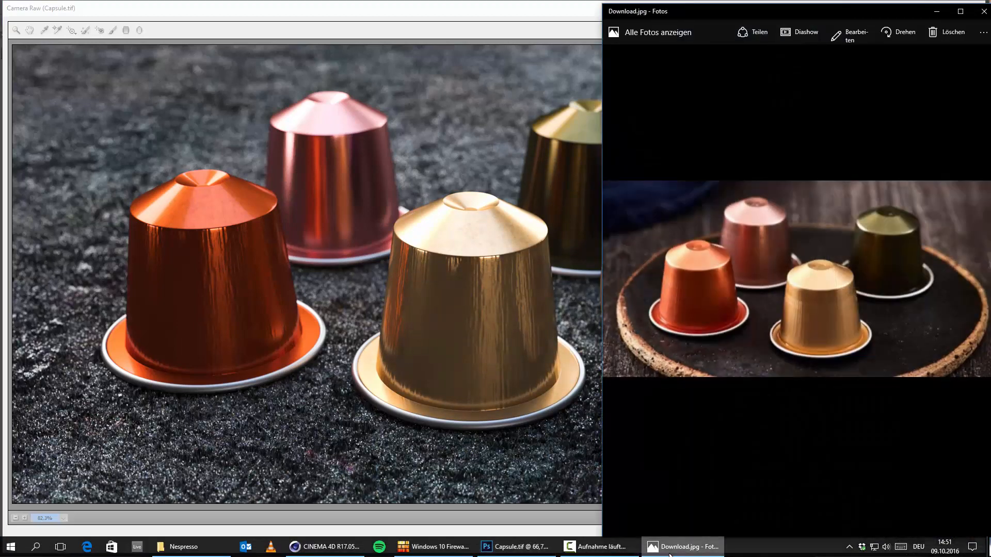
click(670, 554)
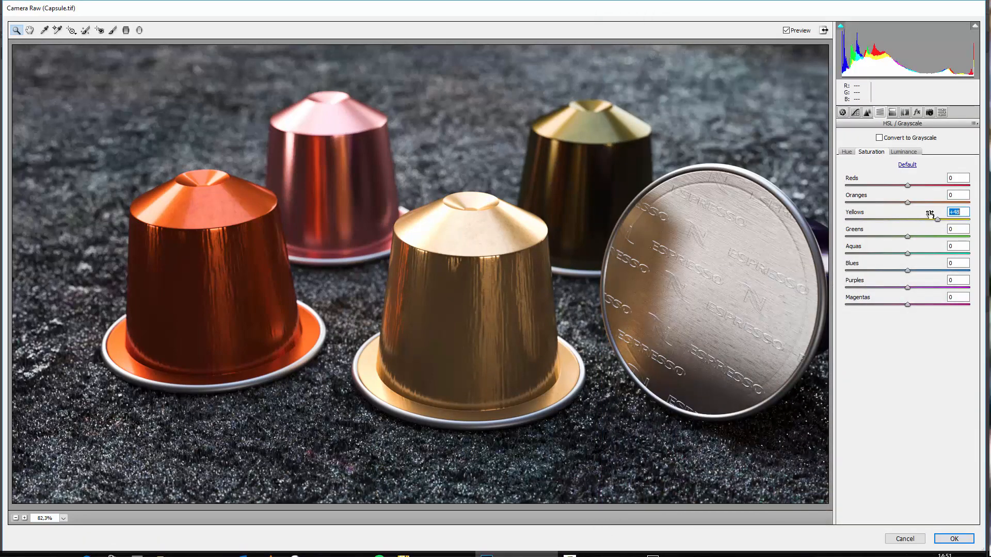
click(903, 154)
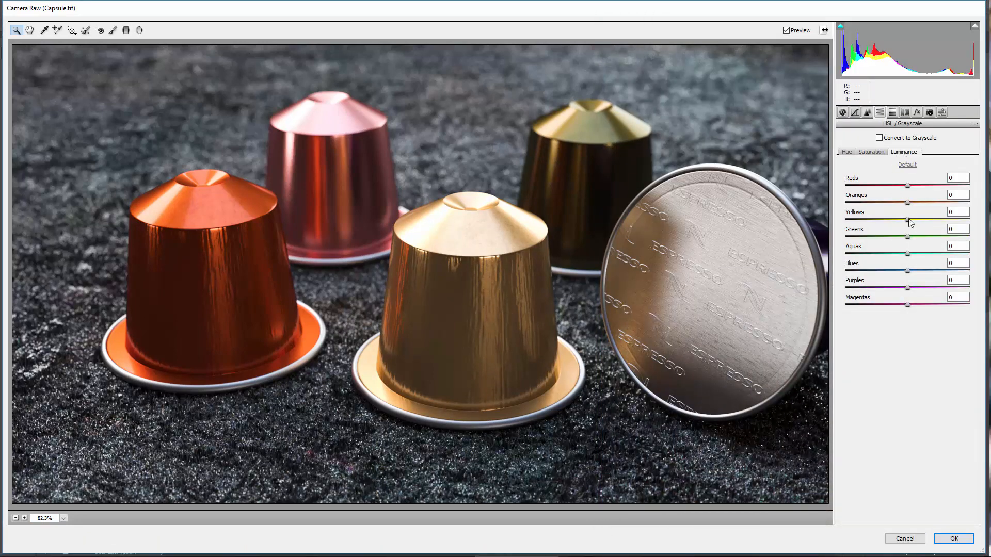
mouse_move(927, 226)
mouse_down()
mouse_move(887, 223)
mouse_move(907, 227)
mouse_up()
Set the Yellows hue to -18 and the Oranges hue to -3, checking the capsule colours against Download.jpg
click(847, 151)
mouse_move(890, 223)
mouse_down()
mouse_move(899, 222)
mouse_move(872, 220)
mouse_up()
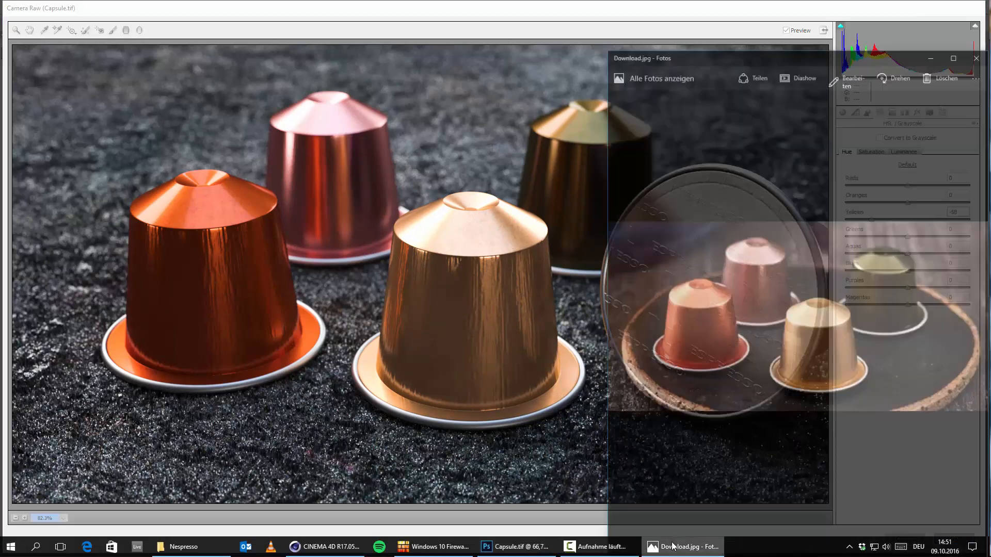
click(673, 546)
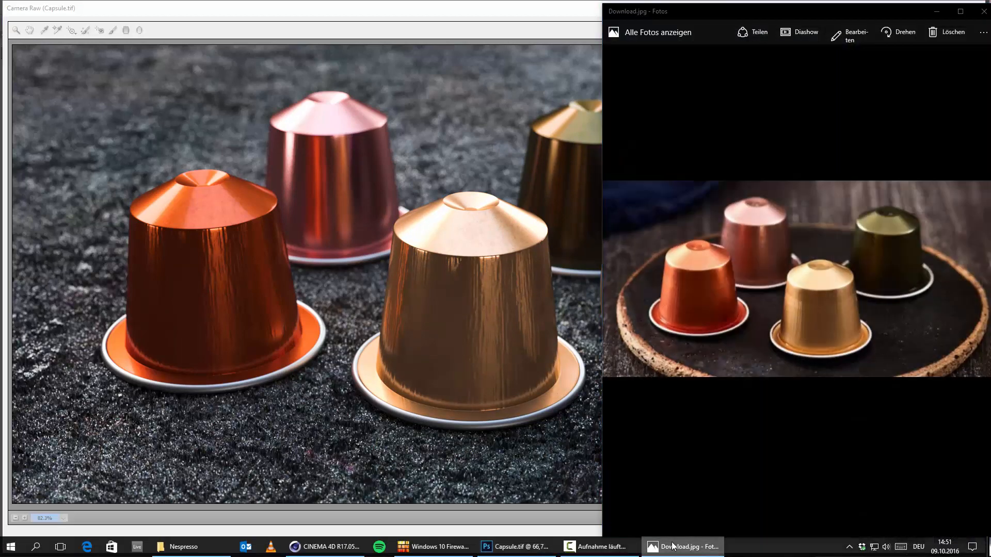
click(673, 546)
drag(872, 223, 904, 213)
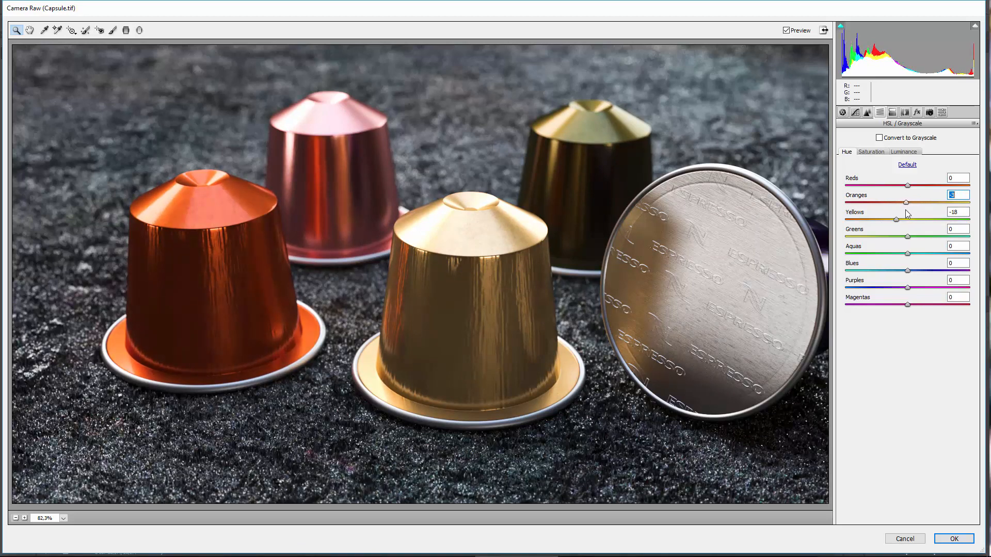
Compare the orange capsule with Download.jpg, try an Oranges hue of +23, and set the Oranges hue to 0
click(662, 550)
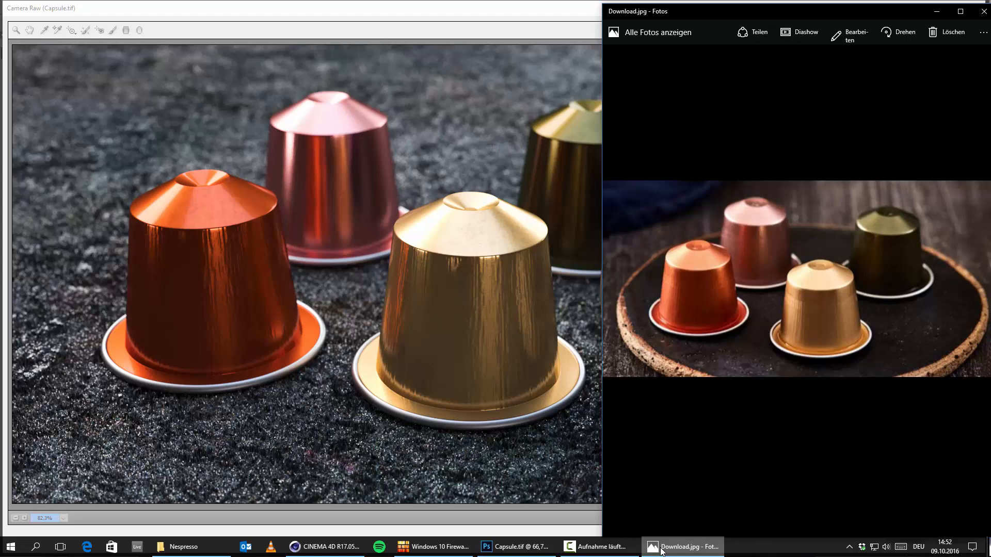
click(661, 548)
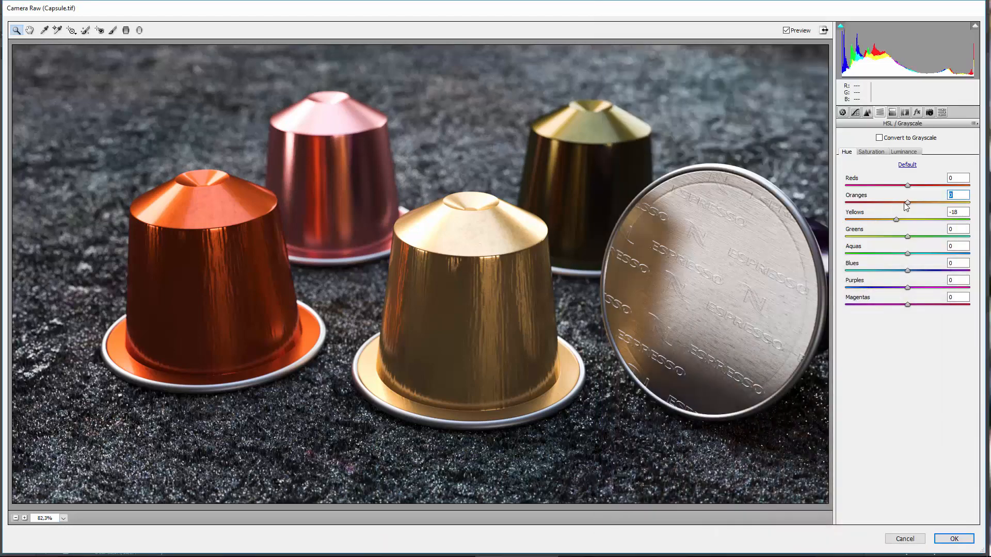
drag(910, 202, 925, 205)
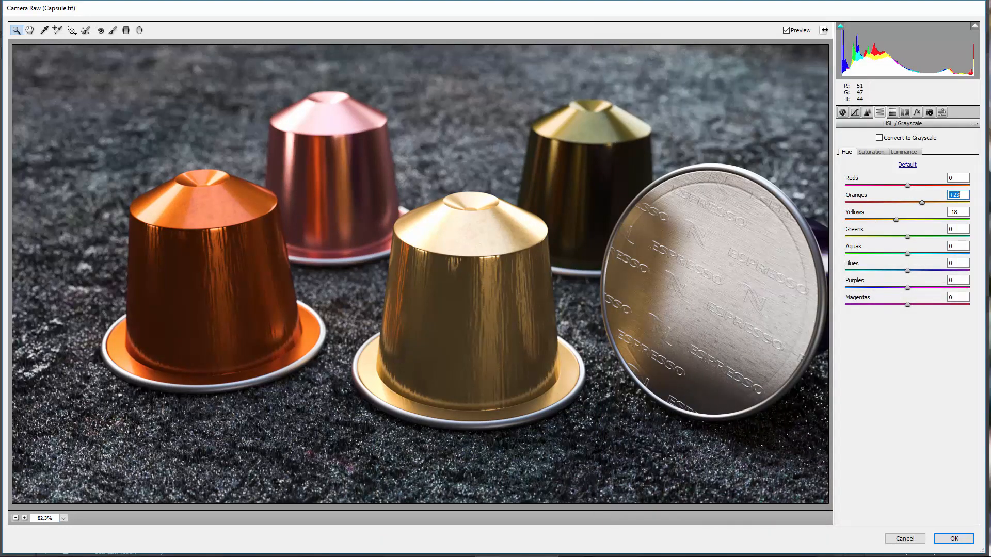
click(662, 548)
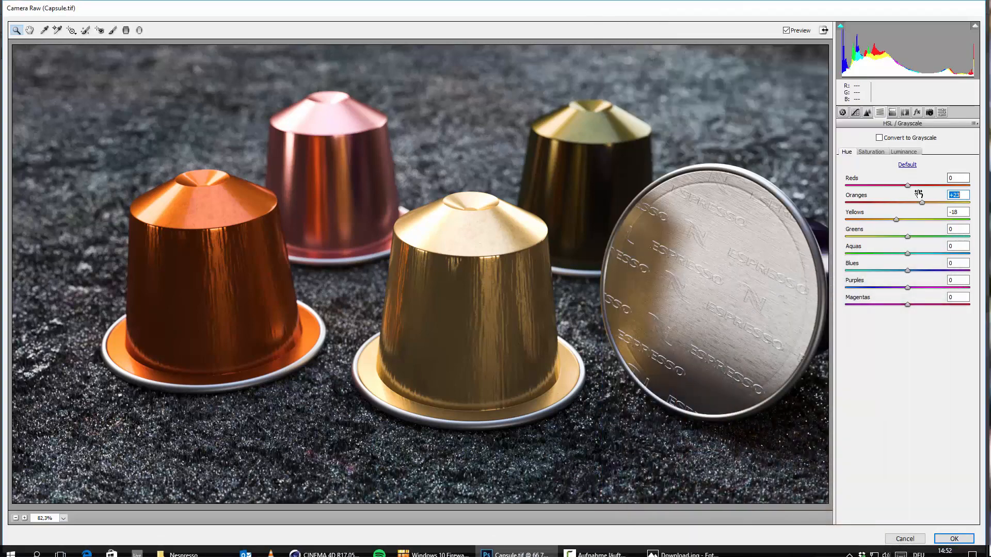
drag(922, 202, 910, 205)
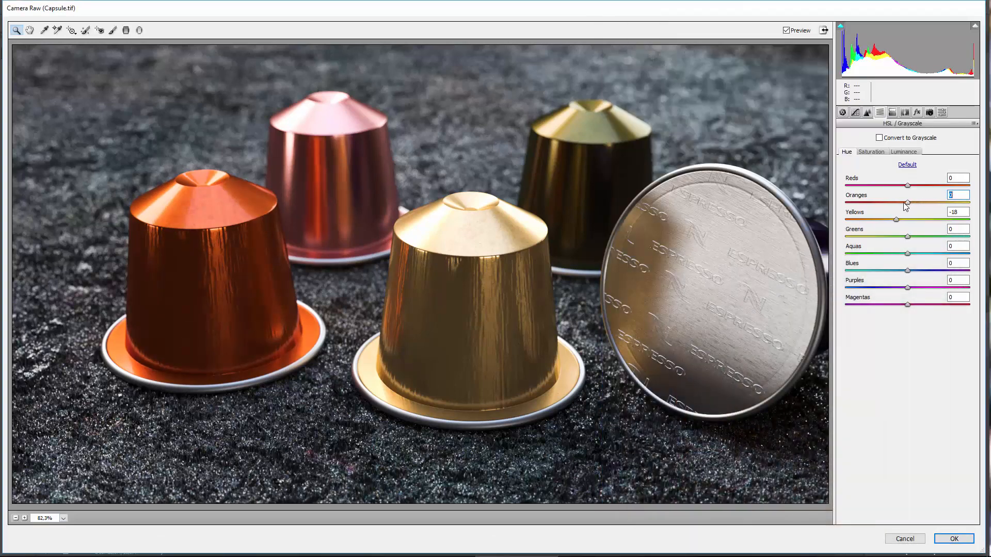
Set the Oranges saturation to -28 and compare the orange capsule with Download.jpg
click(871, 152)
drag(903, 203, 890, 202)
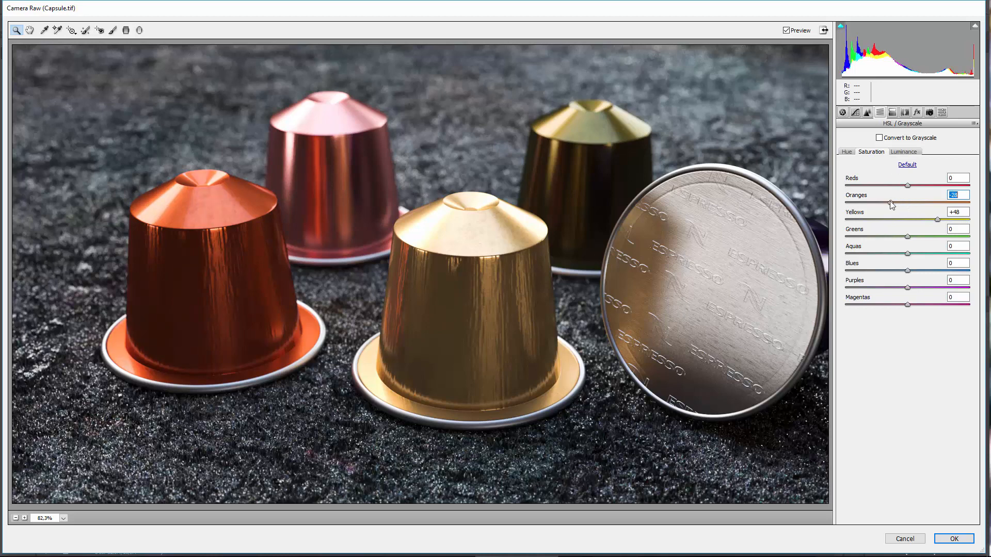
click(701, 552)
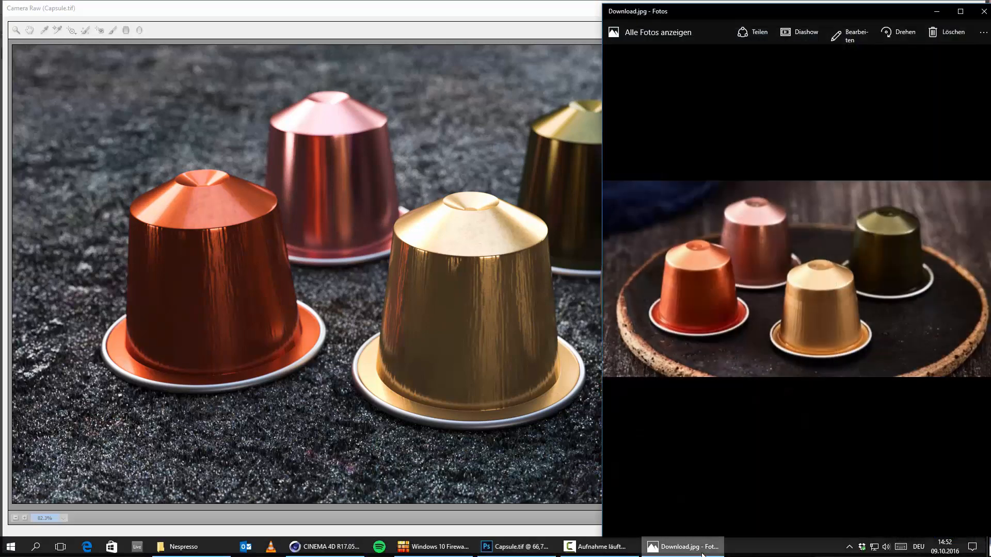
click(702, 551)
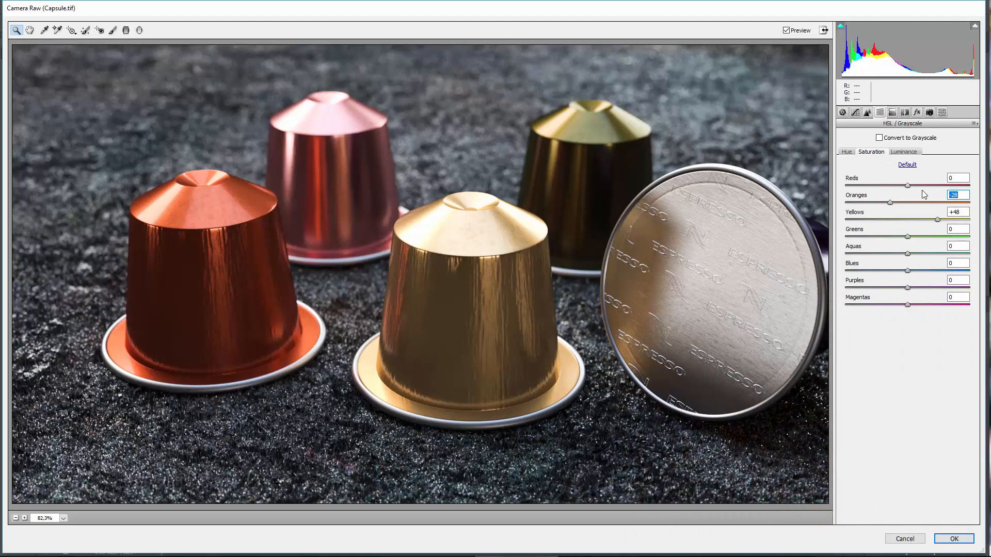
Try a Yellows saturation of +73 against Download.jpg, set it to 0, and bring the Yellows hue back close to 0
drag(938, 222, 952, 221)
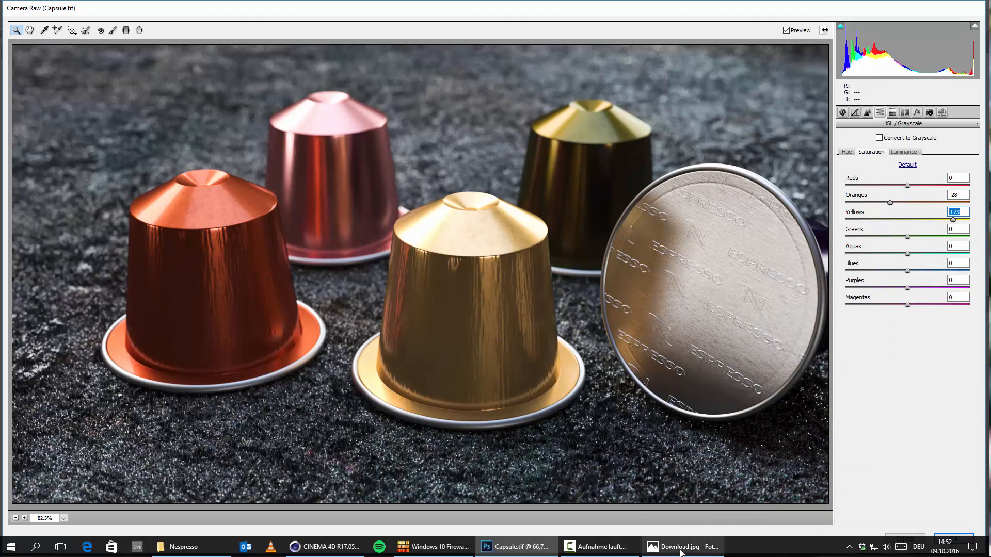
click(680, 551)
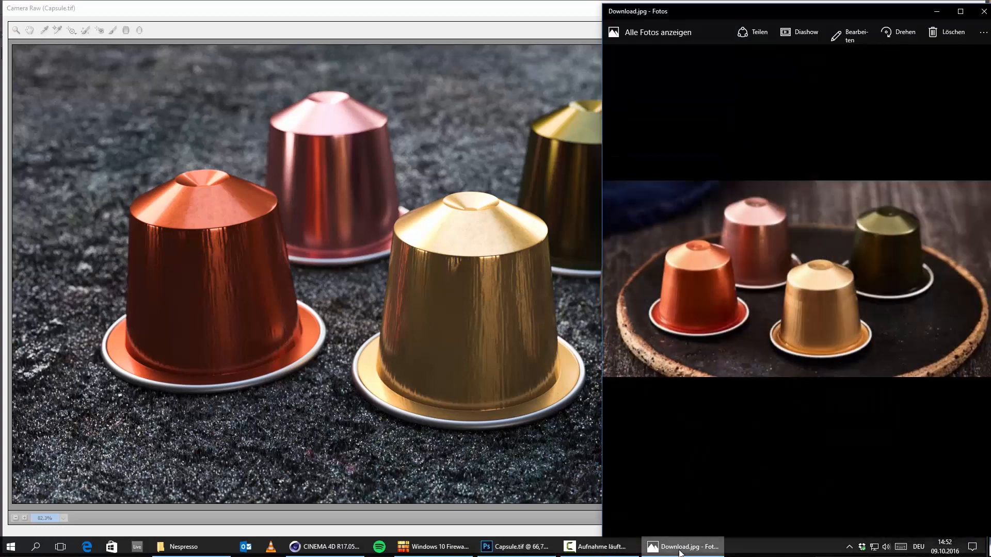
click(679, 551)
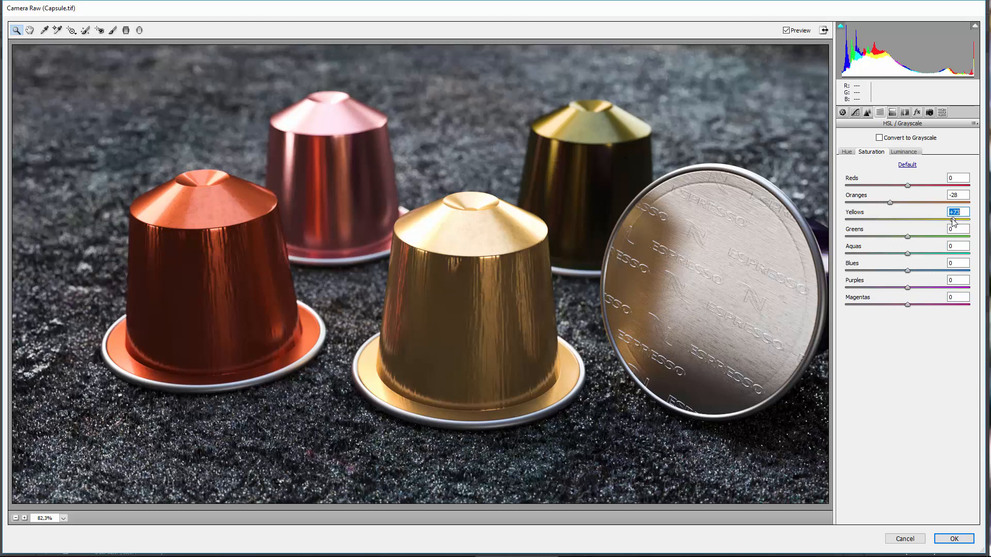
drag(952, 221, 907, 222)
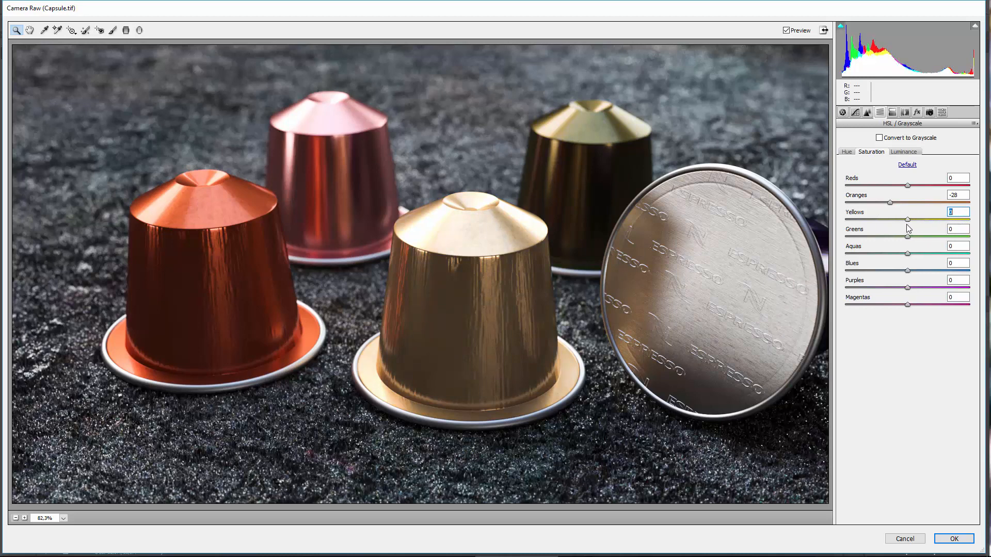
click(846, 152)
mouse_move(906, 220)
mouse_down()
mouse_move(899, 218)
mouse_move(908, 227)
mouse_up()
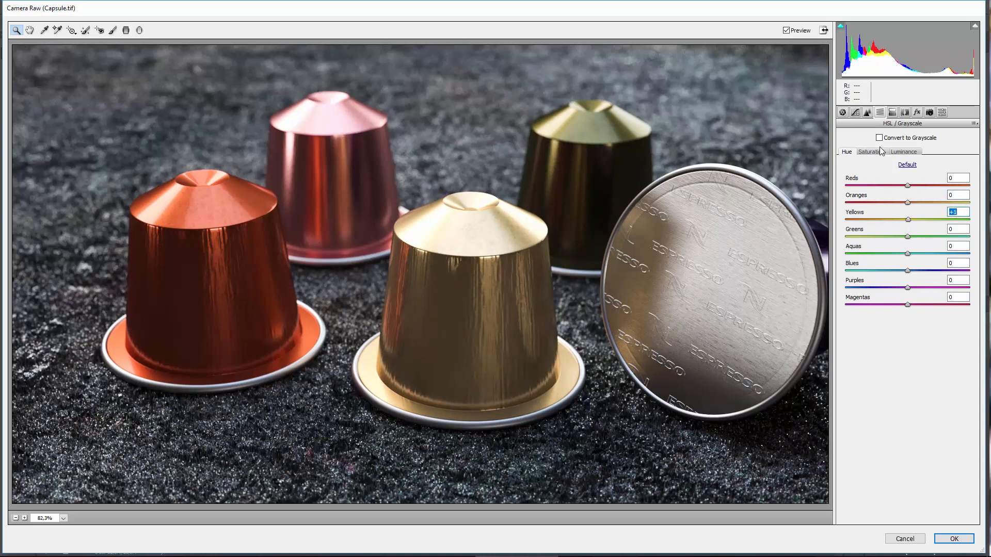
Open the Effects settings, inspect the gold capsule's top surface at 400% magnification, and return to a view of the whole image
click(917, 112)
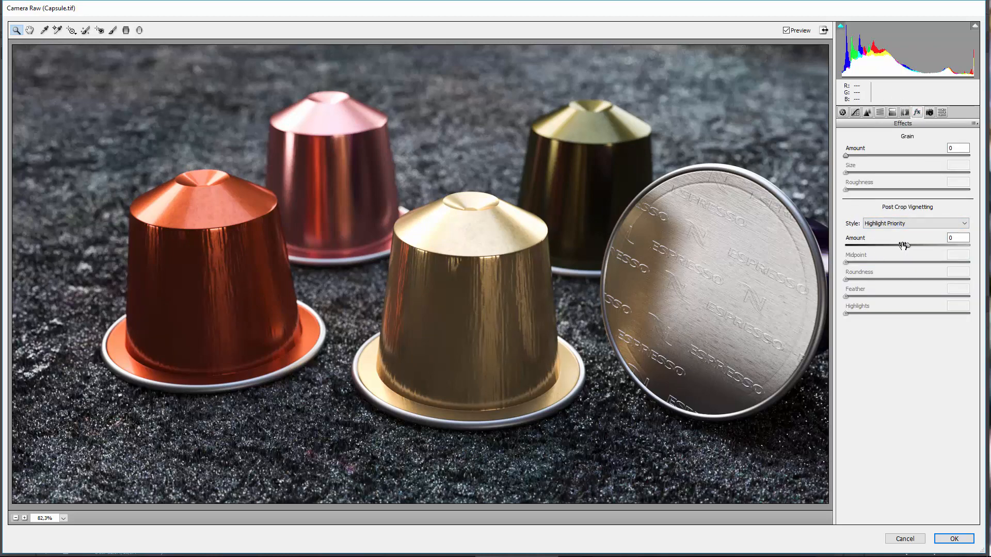
drag(578, 236, 485, 215)
click(291, 305)
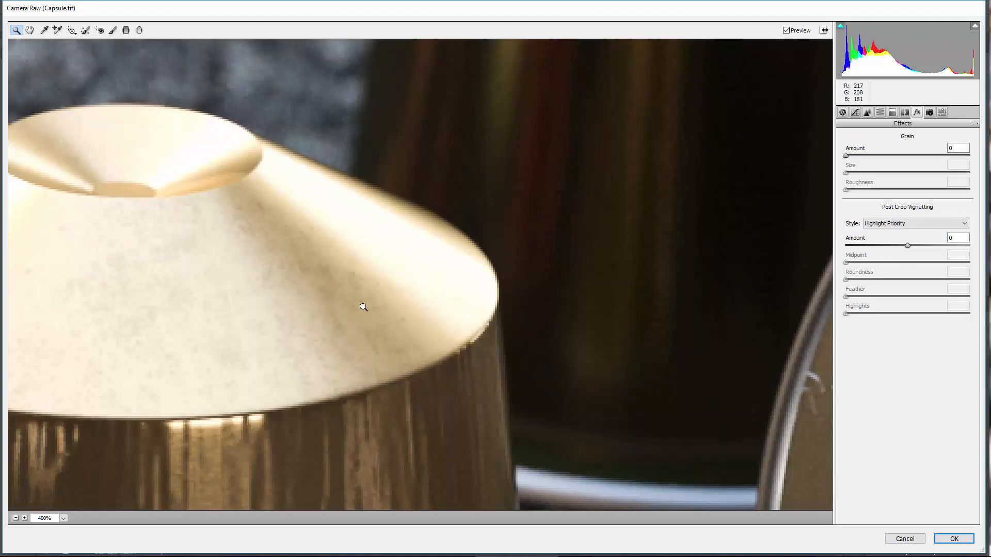
drag(220, 333, 413, 153)
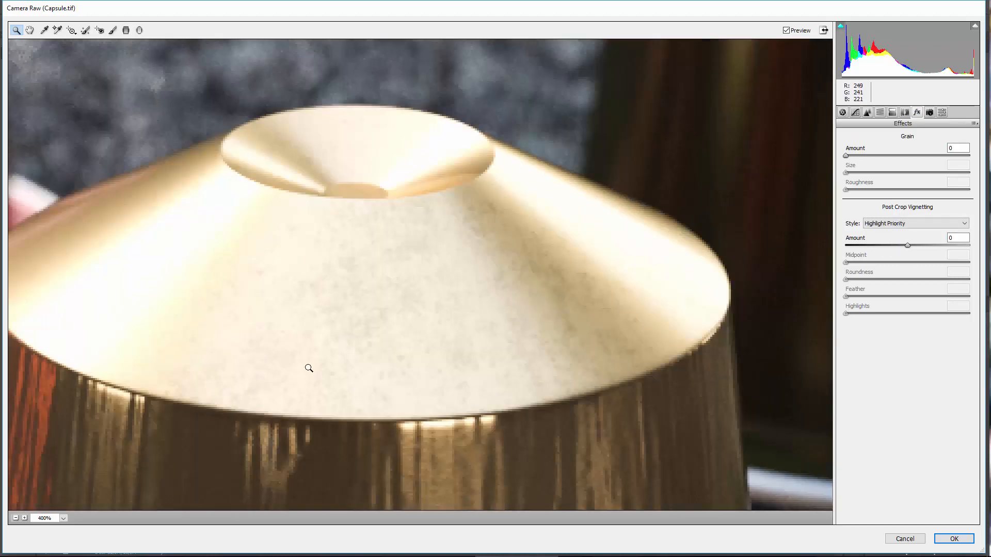
drag(309, 368, 472, 229)
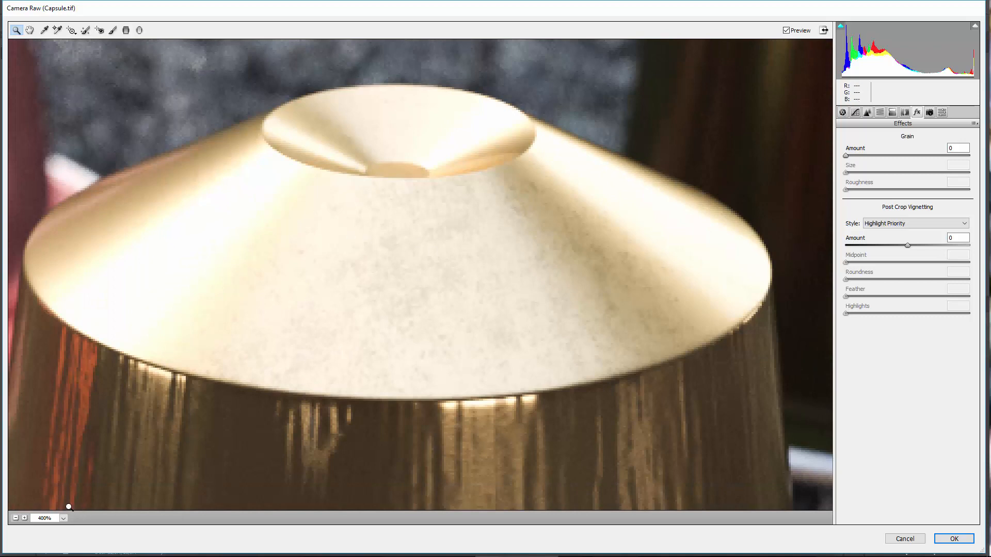
click(16, 518)
click(15, 517)
click(16, 517)
click(16, 517)
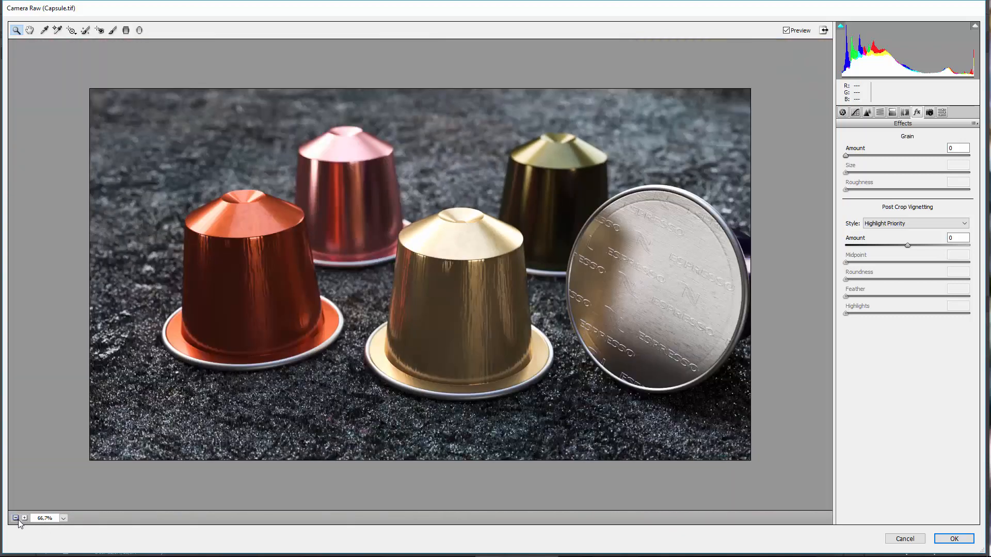
click(15, 517)
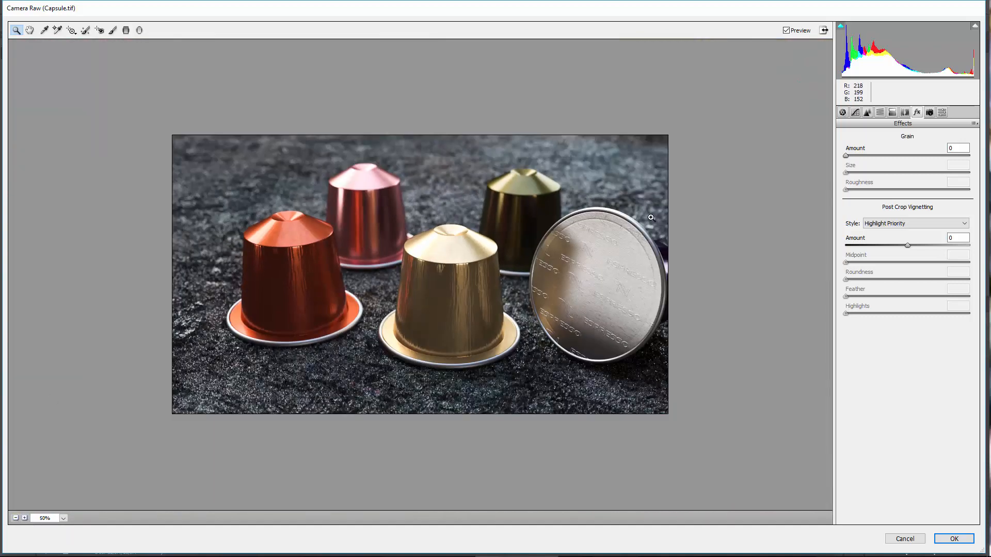
Set the Post Crop Vignetting Amount to about -8 and apply the Camera Raw adjustments
mouse_move(902, 246)
mouse_down()
mouse_move(891, 244)
mouse_move(939, 252)
mouse_move(857, 253)
mouse_move(918, 253)
mouse_move(902, 255)
mouse_up()
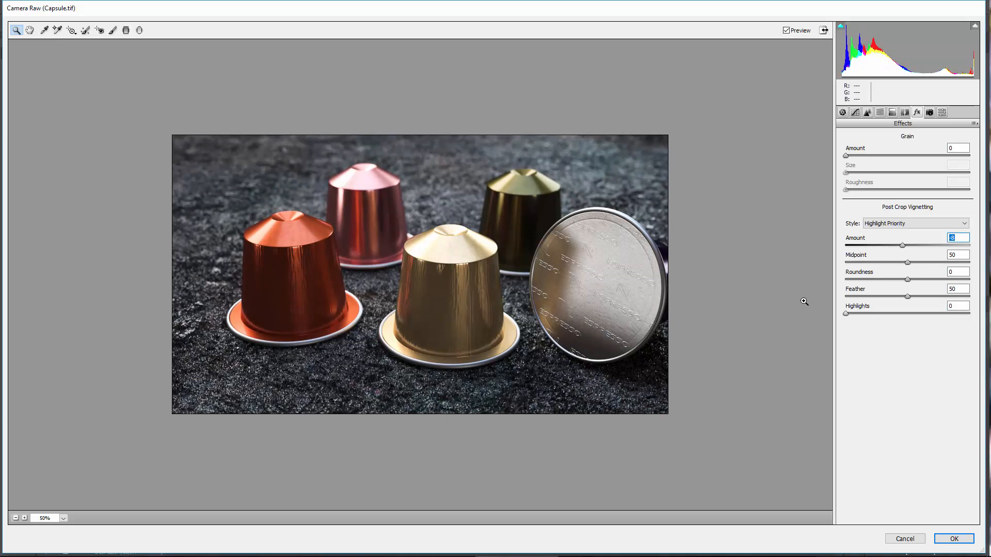
click(953, 538)
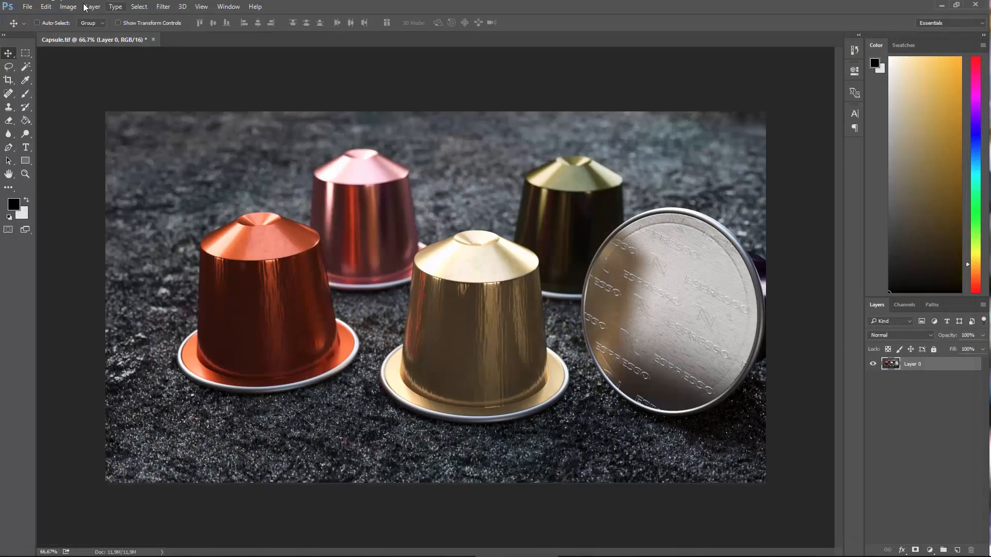
Start a Curves adjustment and shape the Blue channel into an S-curve with a 130 midpoint, raised highlights, and shadow input 58 lowered to 50
click(68, 6)
mouse_move(83, 32)
click(197, 52)
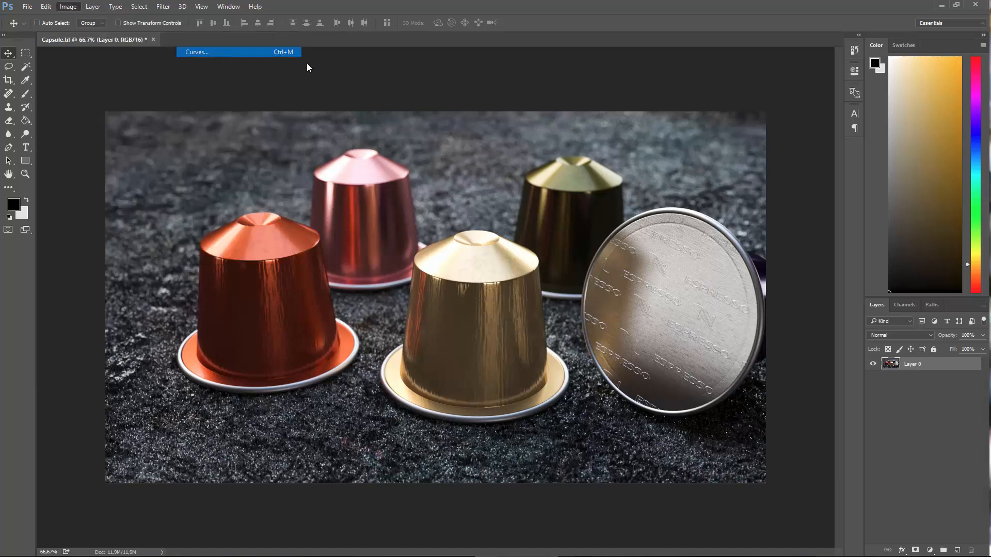
drag(543, 211, 621, 271)
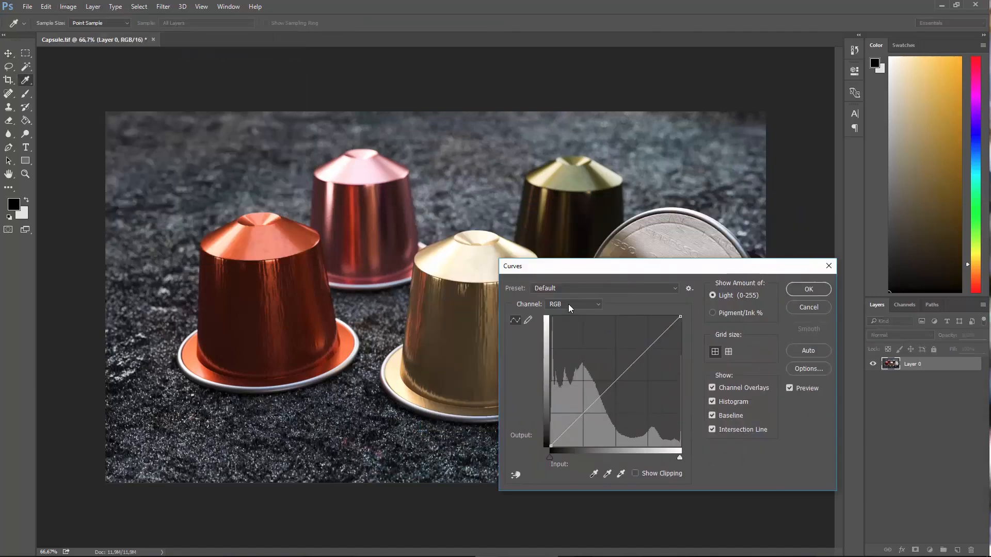
click(571, 305)
click(567, 340)
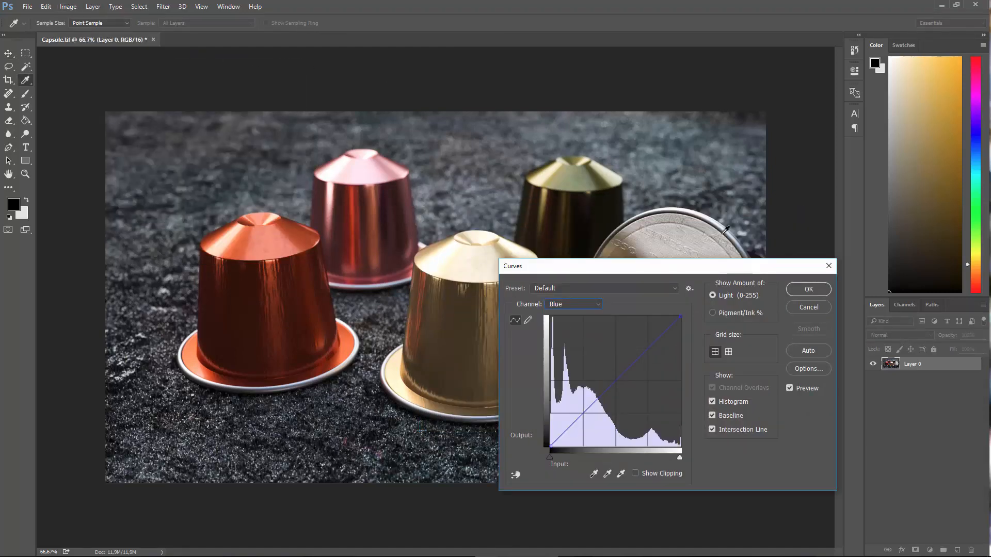
drag(622, 277, 677, 199)
click(672, 300)
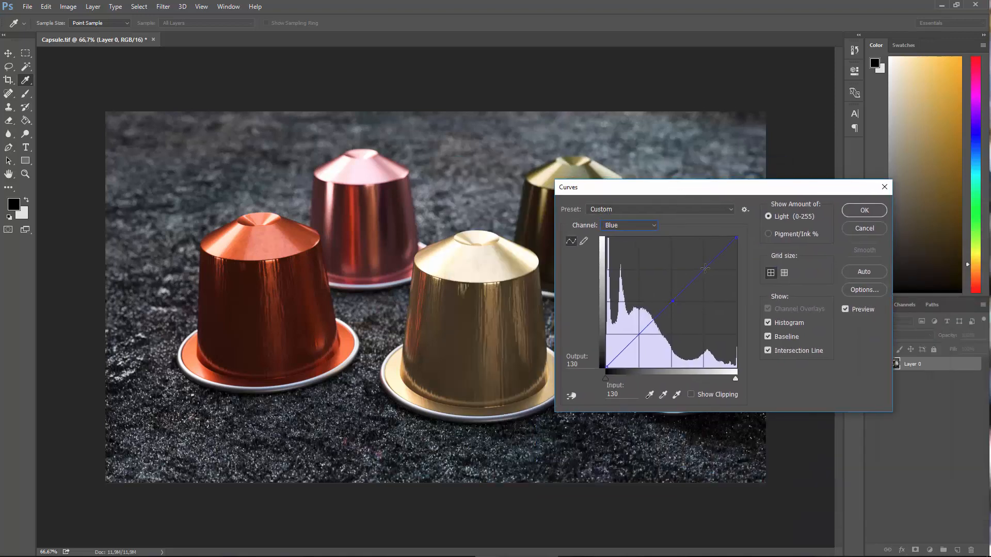
drag(705, 268, 706, 257)
mouse_move(643, 331)
mouse_down()
mouse_move(648, 346)
mouse_move(627, 338)
mouse_move(636, 341)
mouse_up()
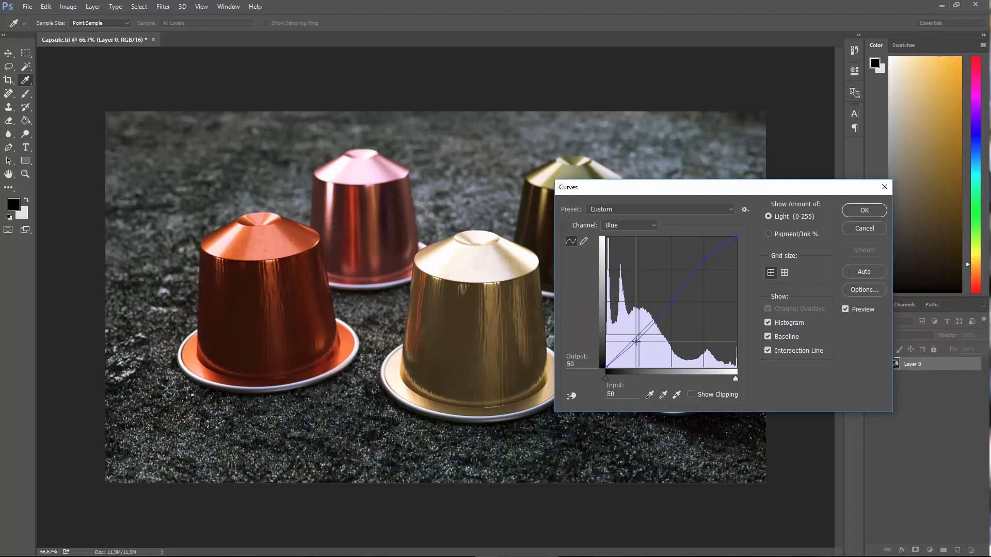
Shape the Green channel curve by raising highlight input 203 to 207 and lowering shadow input 70 to 68
click(635, 226)
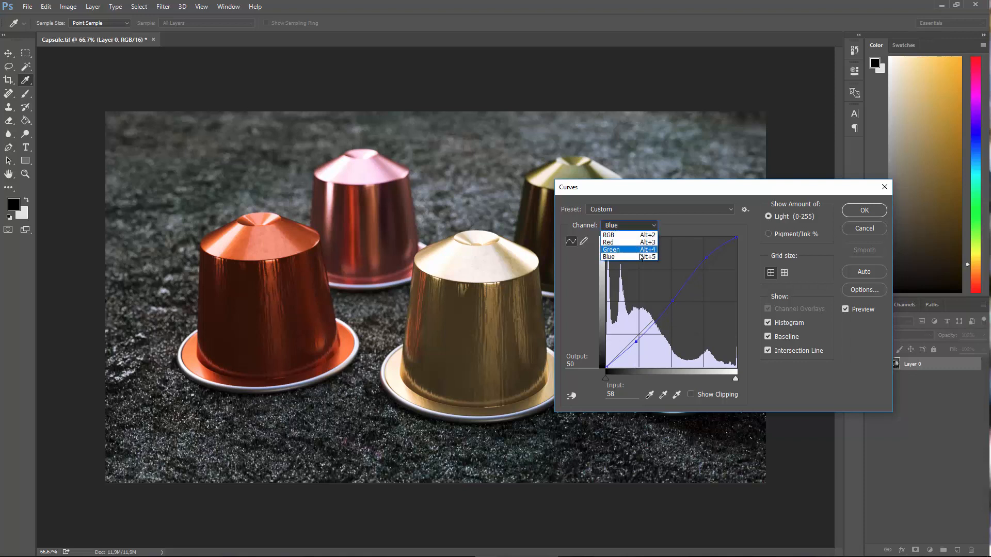
click(638, 250)
mouse_move(708, 265)
mouse_down()
mouse_move(716, 270)
mouse_move(701, 257)
mouse_move(710, 262)
mouse_up()
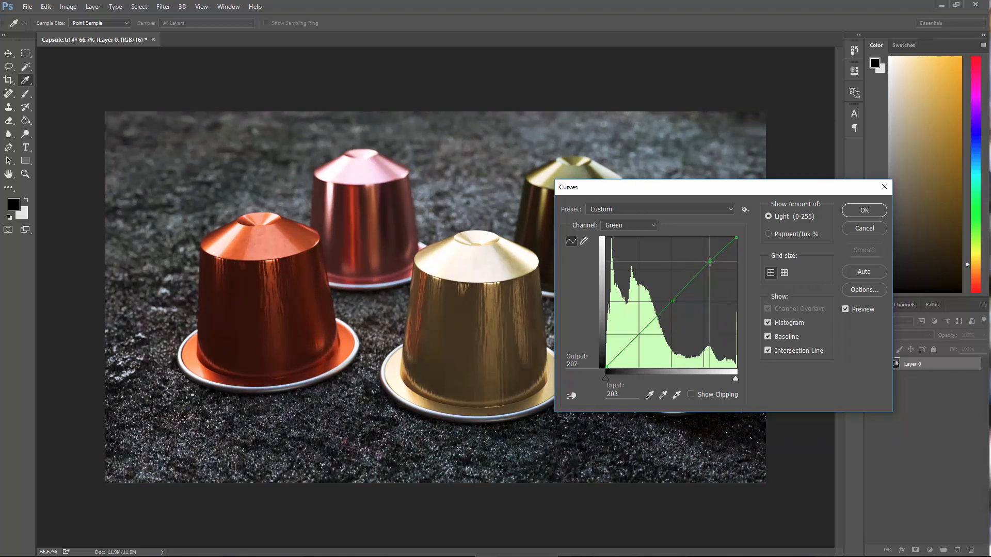
mouse_move(641, 334)
mouse_down()
mouse_move(650, 339)
mouse_move(641, 332)
mouse_up()
Adjust the Red channel curve with midpoint input 127 at output 131, slightly raise its highlight and shadow points, and apply Curves
click(635, 228)
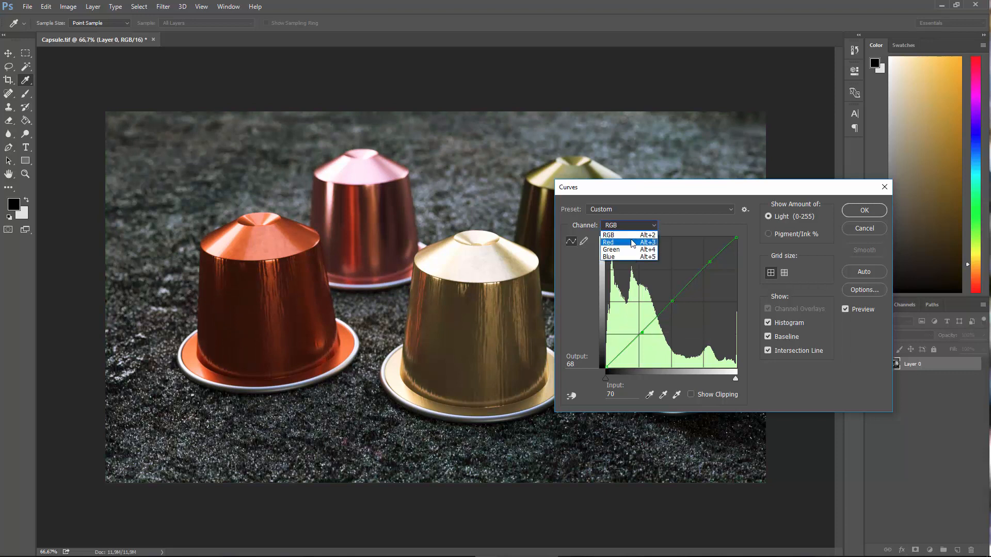
click(633, 243)
click(671, 301)
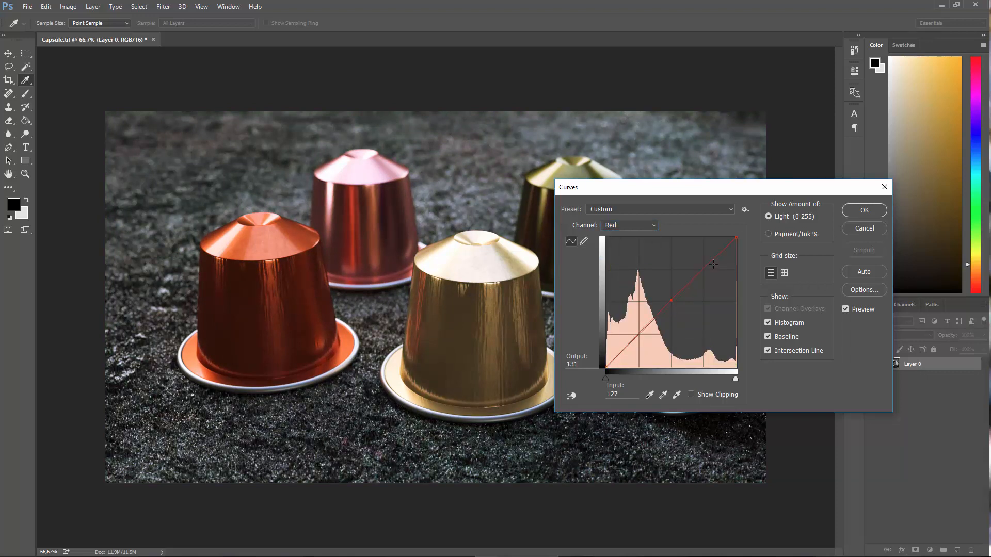
mouse_move(712, 262)
mouse_down()
mouse_move(720, 267)
mouse_move(700, 255)
mouse_move(711, 260)
mouse_up()
drag(639, 334, 637, 333)
drag(665, 193, 631, 435)
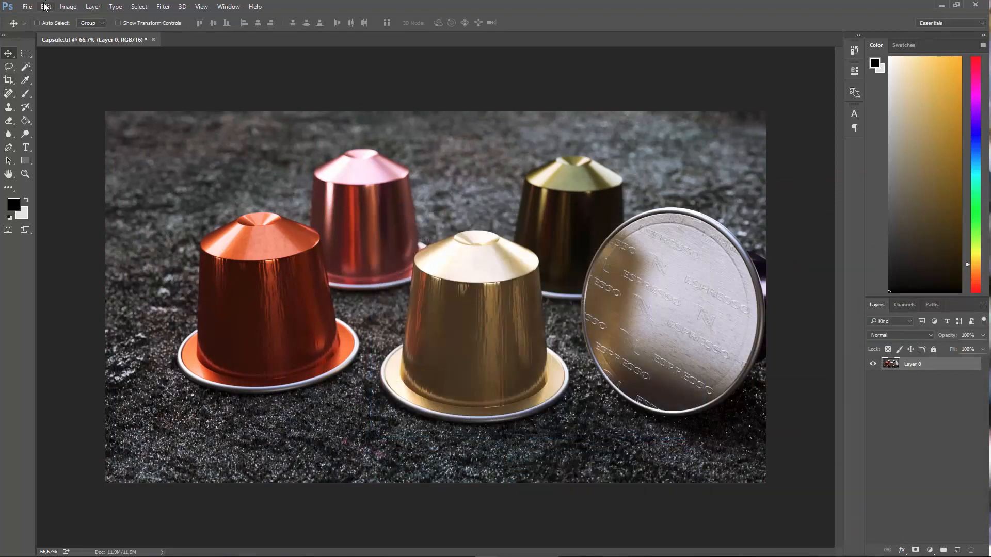
Step backward and forward through the Curves adjustment to compare the image before and after it
click(44, 5)
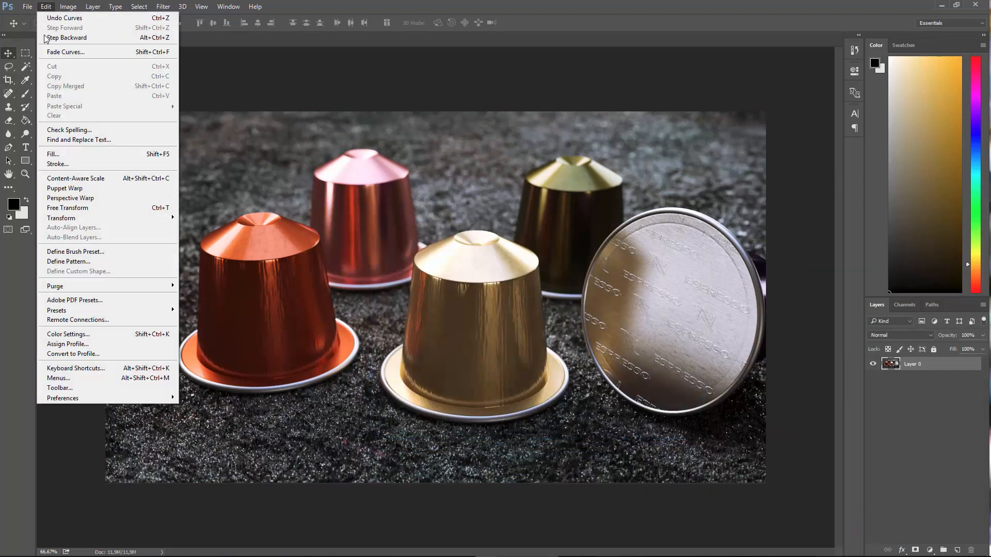
click(44, 38)
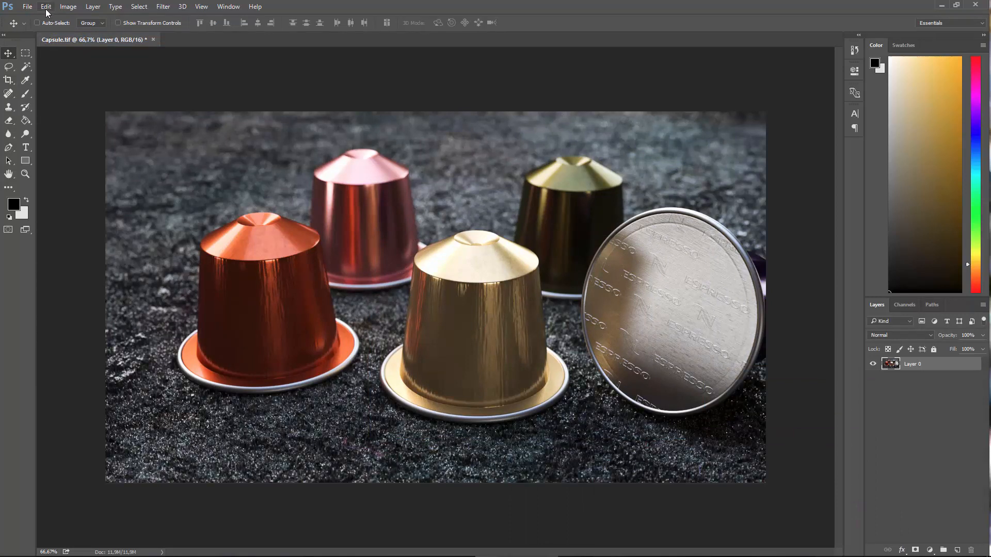
click(45, 6)
click(57, 28)
click(47, 7)
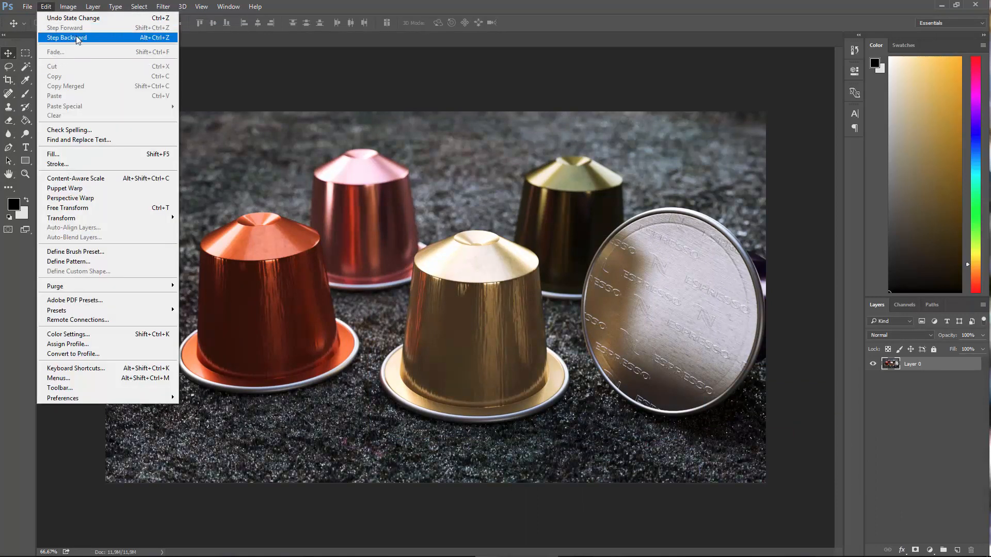
click(73, 37)
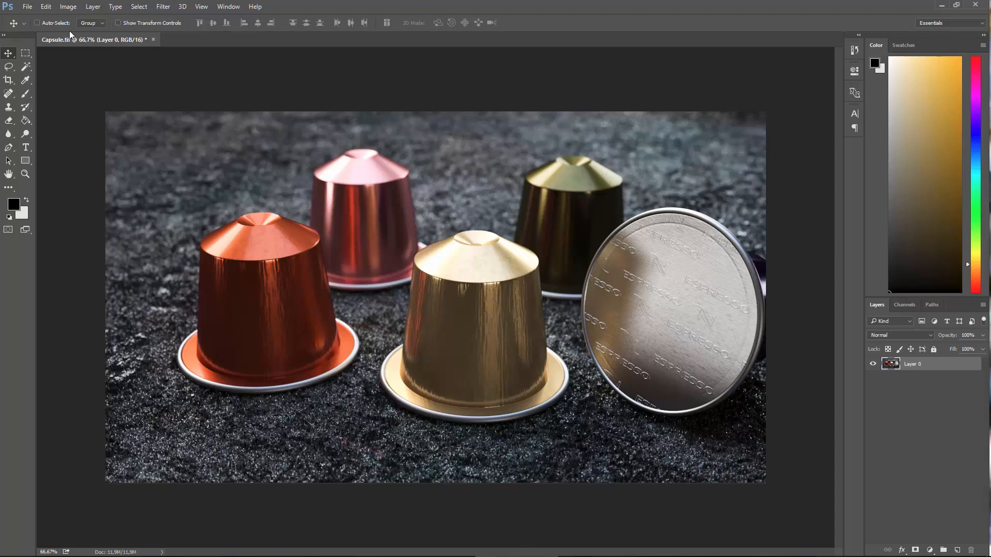
Start a new Curves adjustment and add a midpoint to the Blue channel curve at input 127, output 124
click(47, 6)
mouse_move(69, 7)
mouse_move(82, 34)
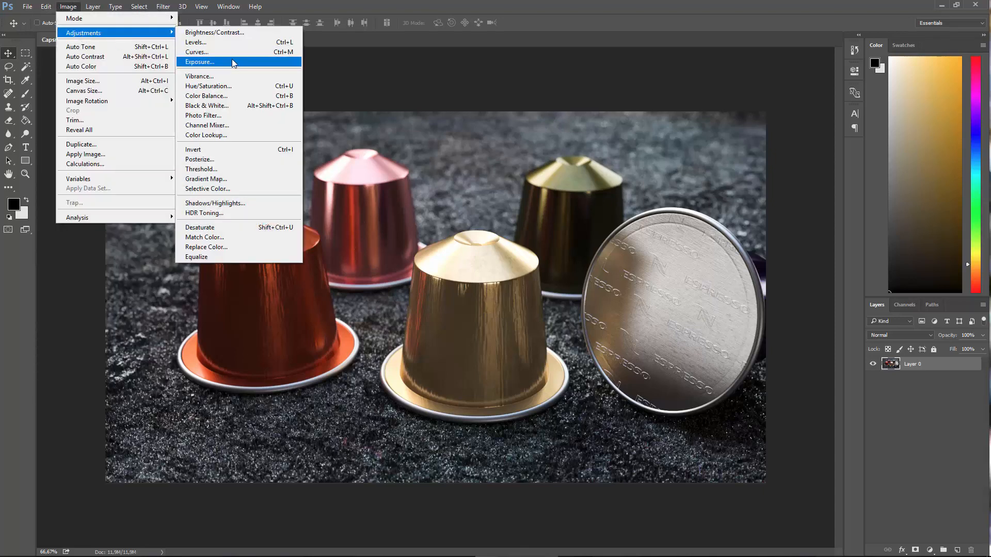
click(236, 52)
drag(553, 219, 256, 106)
click(150, 140)
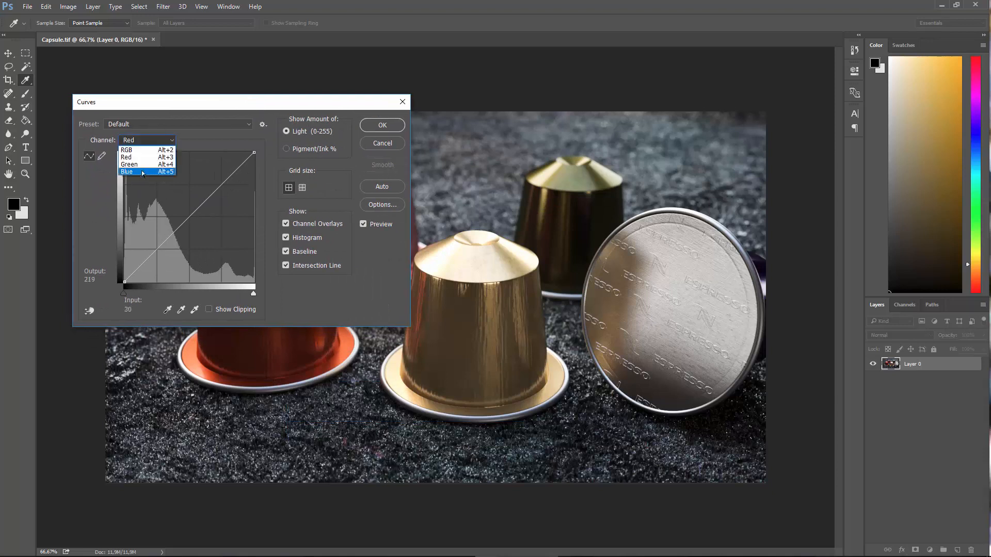
click(142, 172)
click(189, 218)
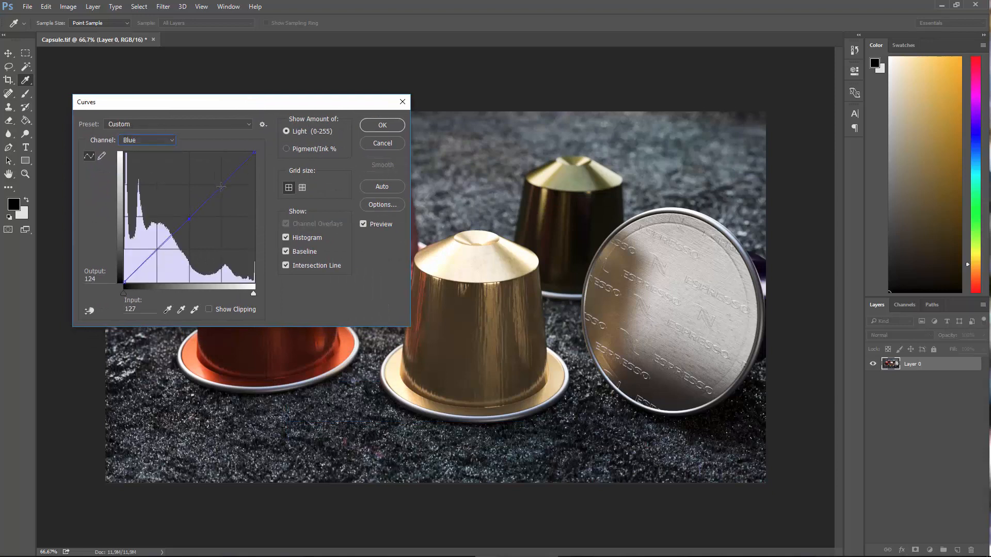
Raise the Blue curve's highlights, lower its shadows, move its black point to about input 20, and apply Curves
drag(221, 187, 212, 184)
click(155, 245)
drag(154, 244, 160, 248)
mouse_move(127, 281)
mouse_down()
mouse_move(149, 285)
mouse_move(133, 284)
mouse_up()
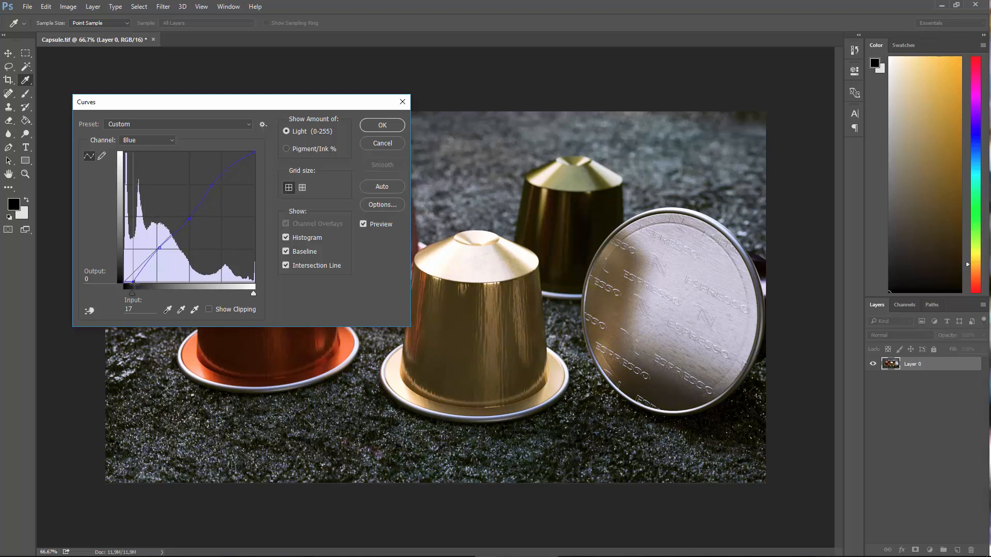
click(366, 127)
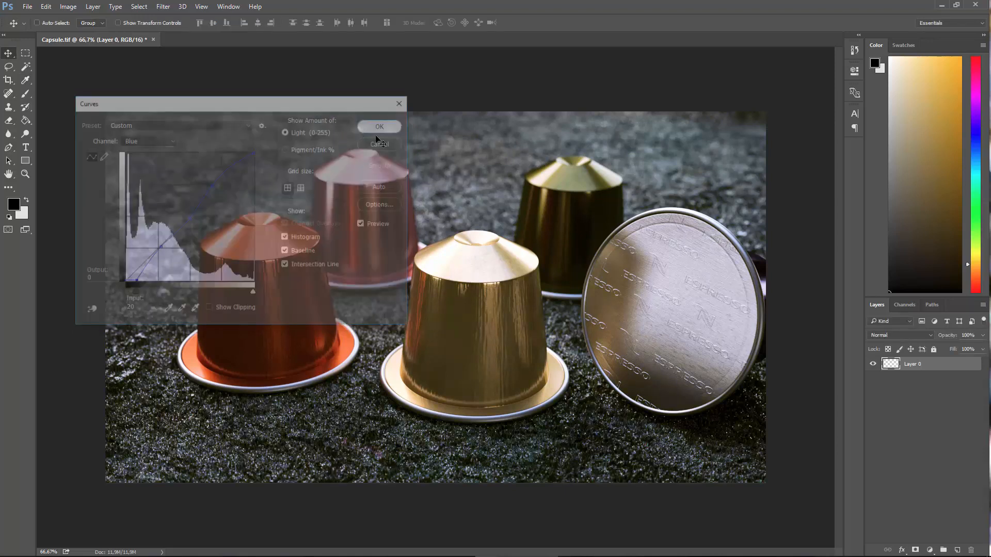
Apply a Levels adjustment to the RGB channel with midtones at 0.96 and the white input level at 255
click(69, 7)
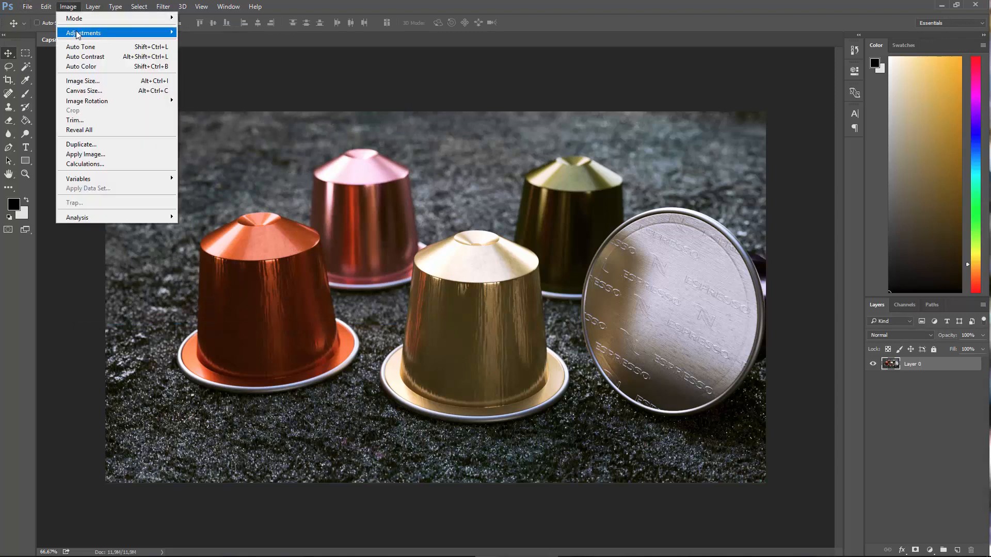
mouse_move(78, 33)
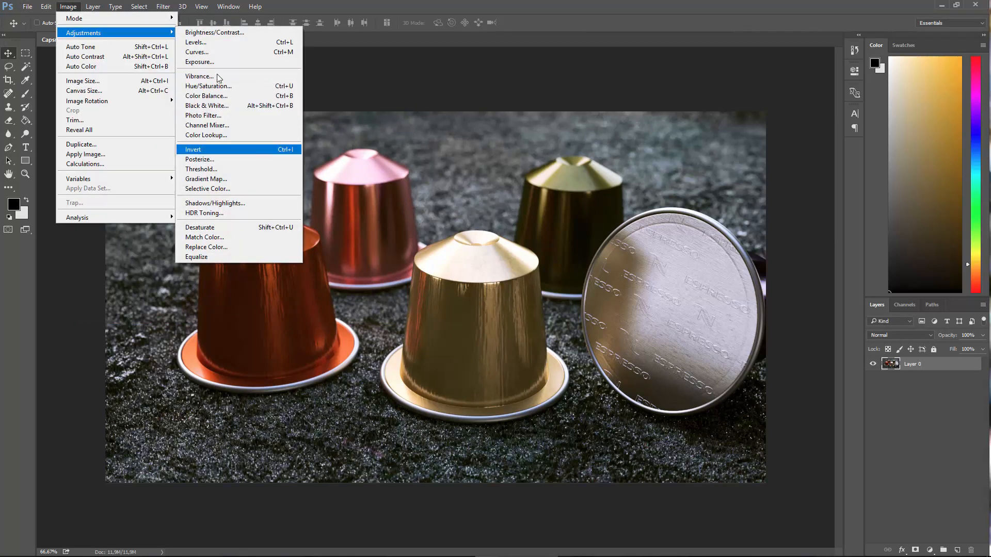
click(230, 45)
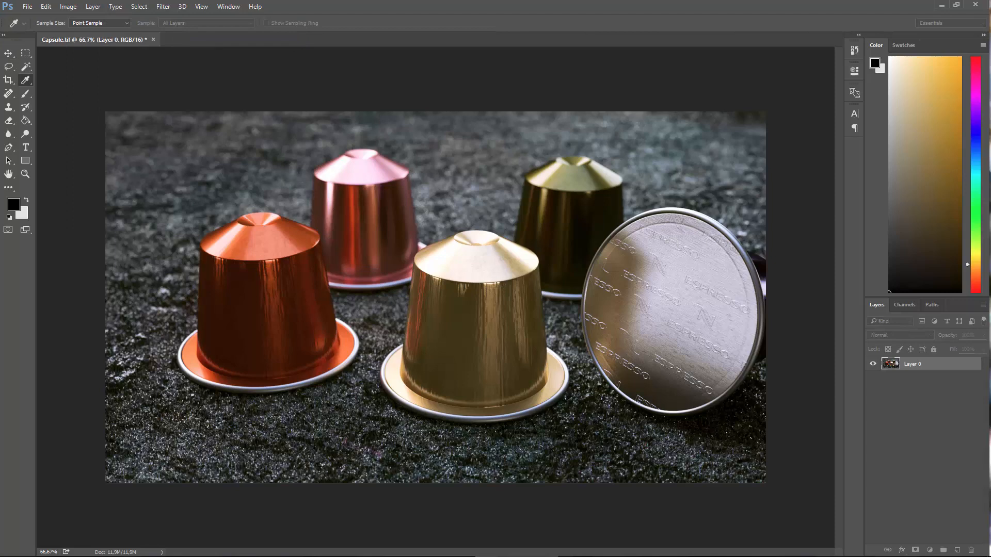
drag(385, 214, 145, 54)
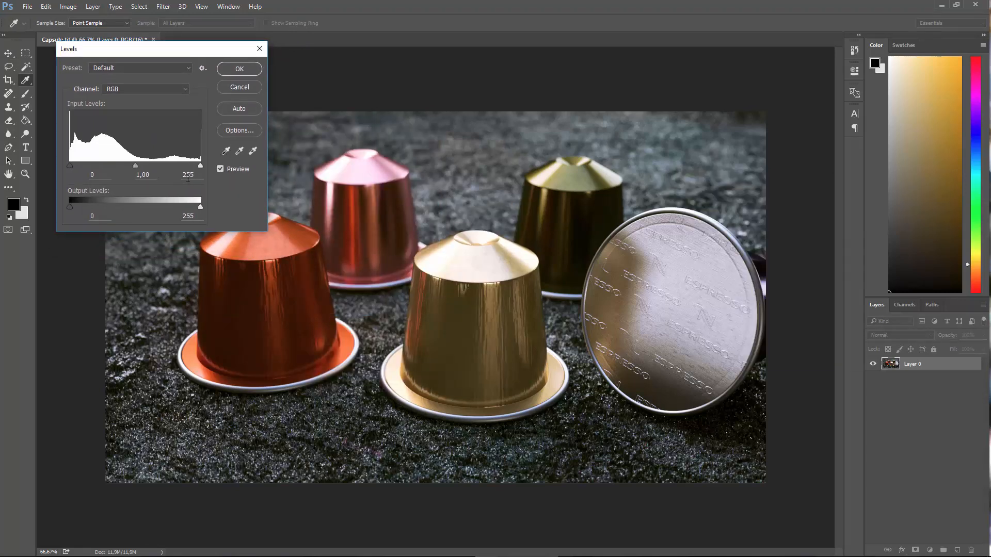
drag(199, 167, 140, 172)
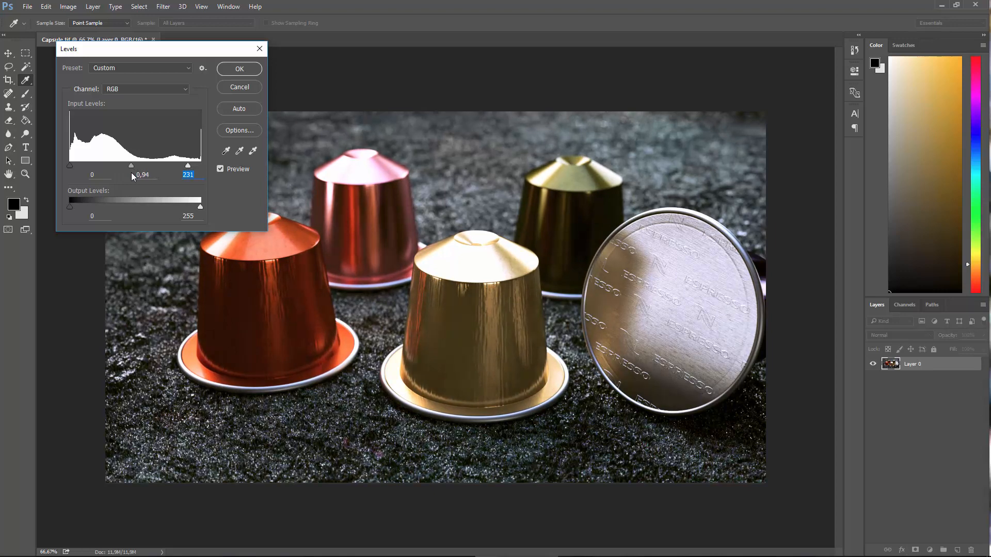
drag(133, 173, 202, 166)
drag(70, 166, 62, 168)
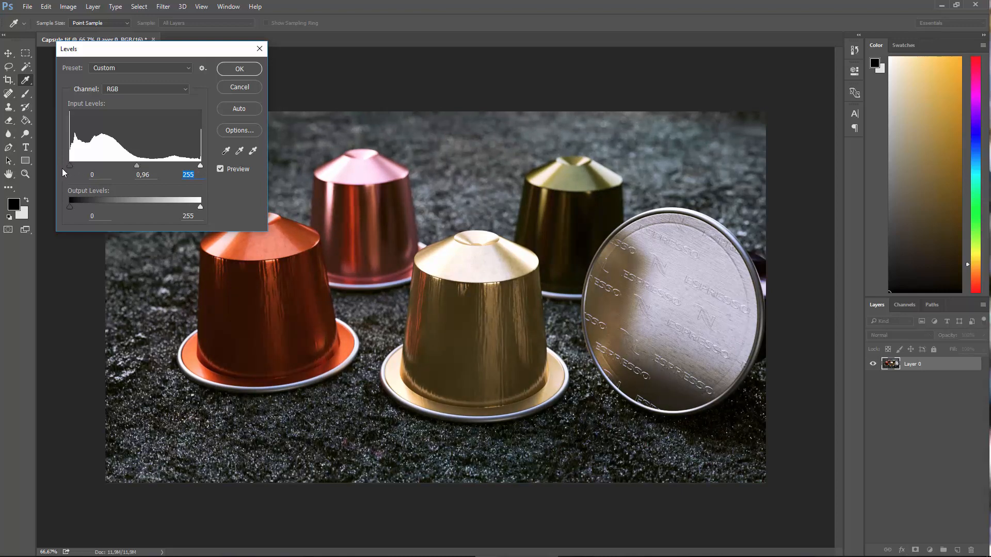
click(238, 69)
Start a Photo Filter adjustment and preview the Warming Filter (LBA) and Warming Filter (81) presets on the image
click(68, 6)
mouse_move(83, 33)
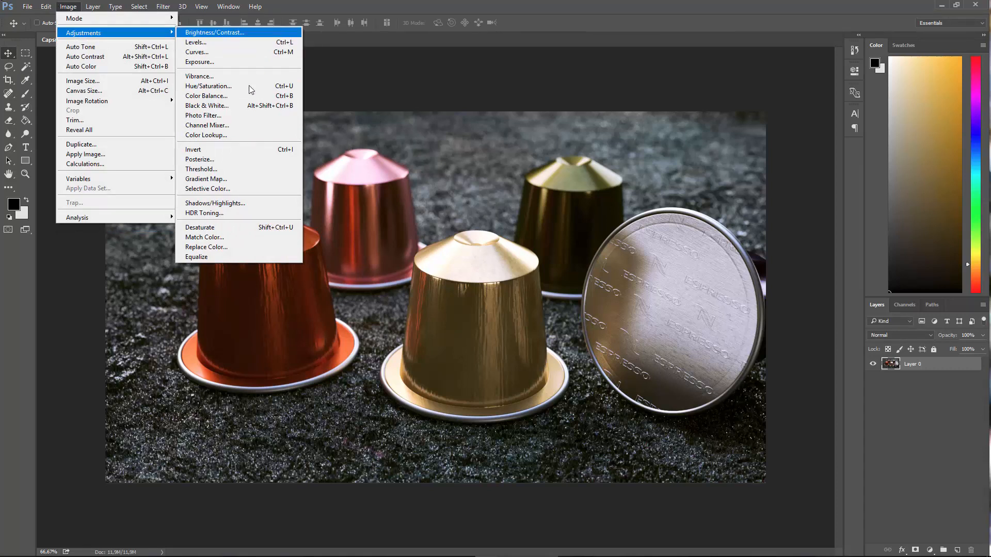
click(228, 118)
drag(482, 146, 849, 330)
click(851, 356)
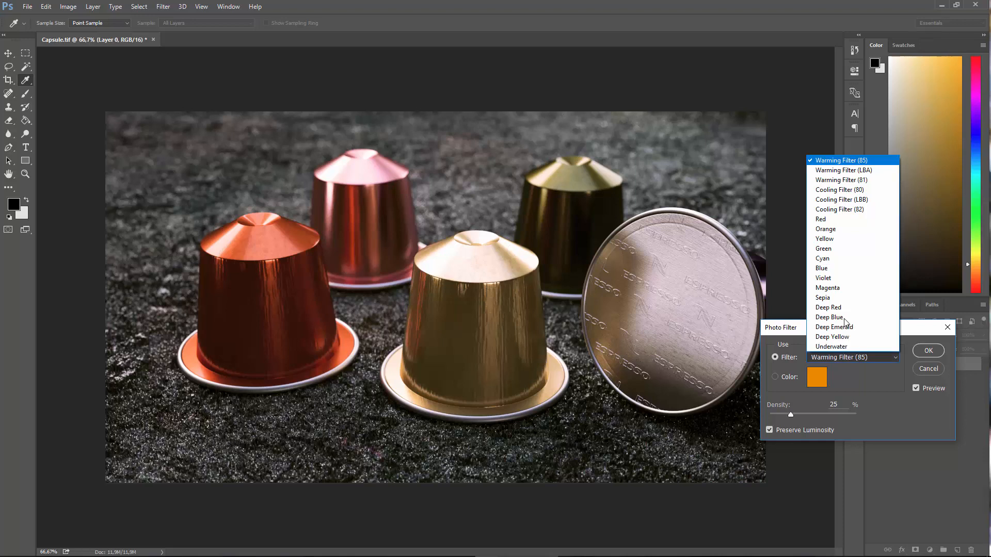
click(867, 170)
key(Down)
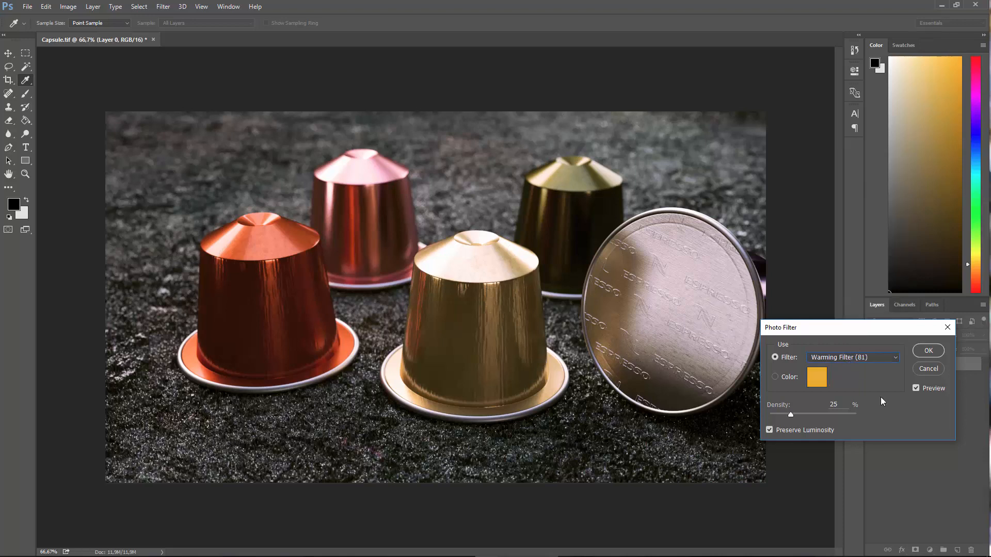
key(Up)
key(Down)
Compare the Photo Filter presets from Cooling Filter (80) through Green on the image
key(Down)
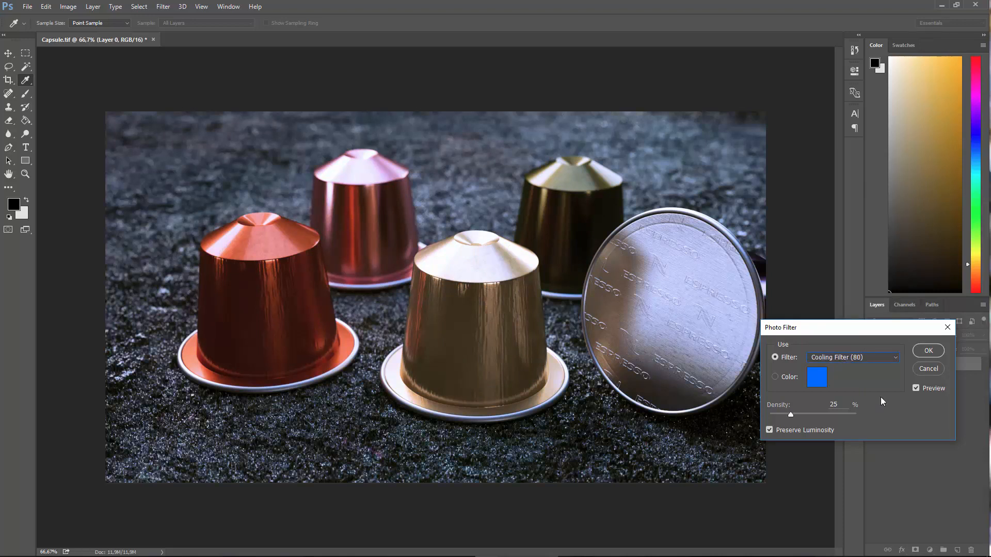
key(Down)
key(Down)
key(Up)
key(Down)
key(Down)
key(Down)
key(Down)
key(Down)
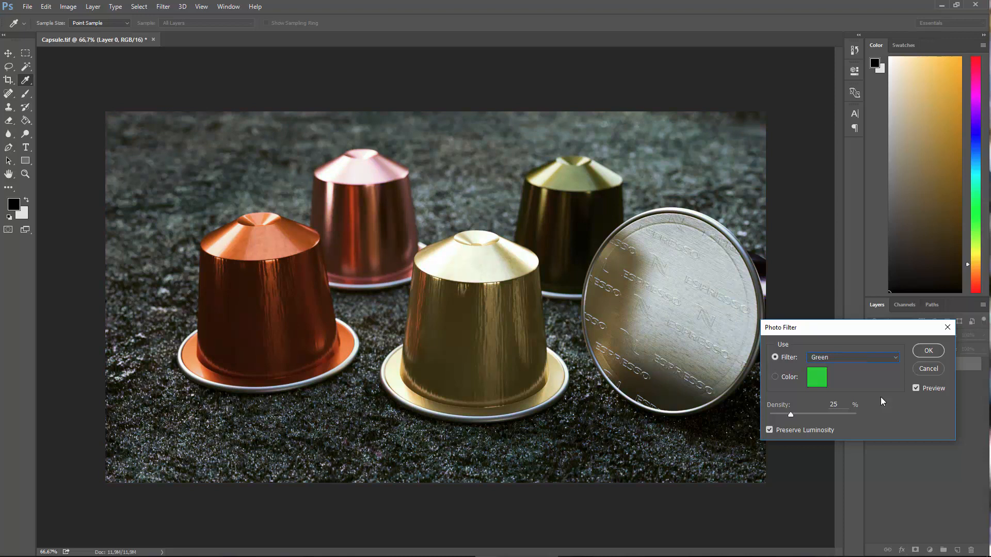
Set the Photo Filter to Cyan with a density of 16% and apply it
key(Down)
key(Down)
key(Up)
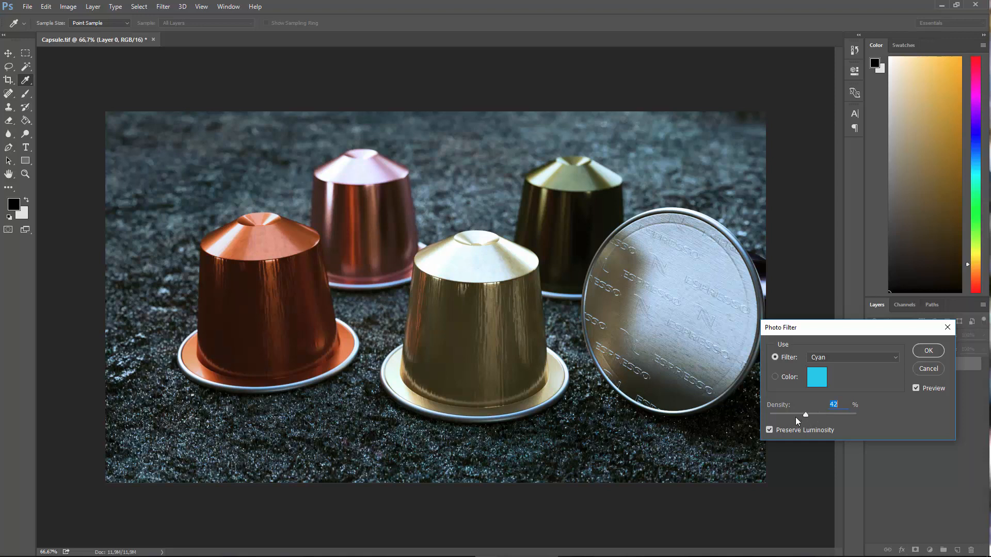
mouse_move(795, 417)
mouse_down()
mouse_move(770, 416)
mouse_move(788, 411)
mouse_up()
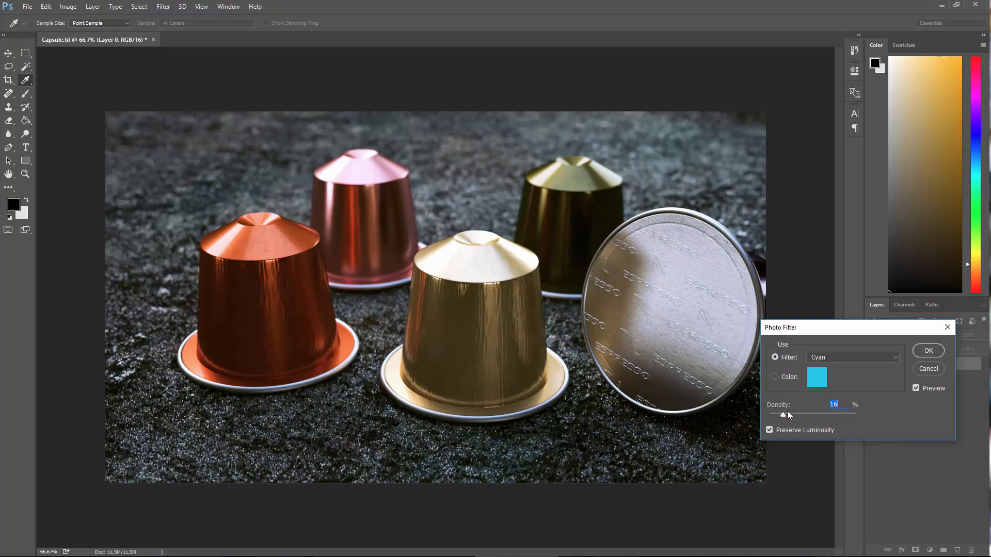
click(921, 350)
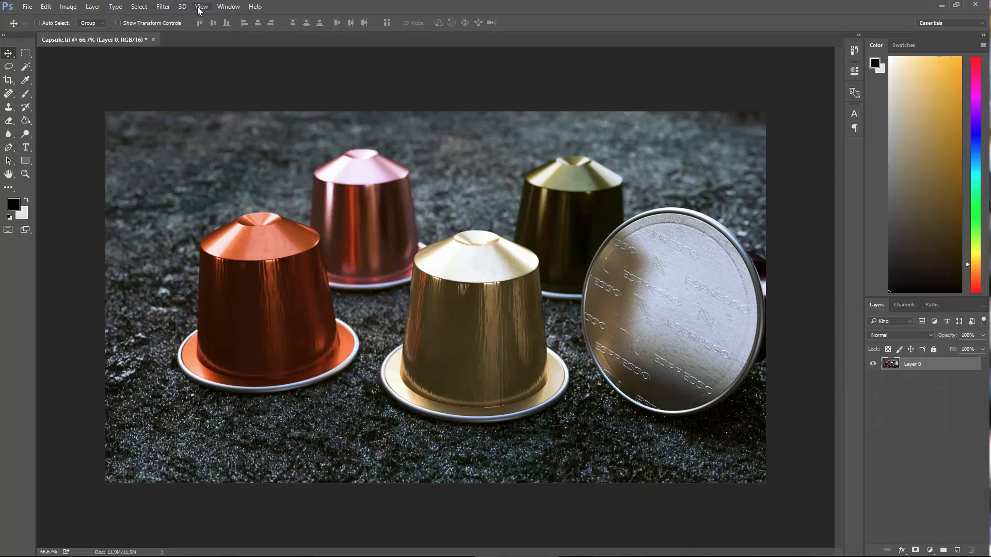
Try a Lens Correction with camera make Canon, model Canon EOS 5D Mark II and the 18-50mm lens
click(164, 7)
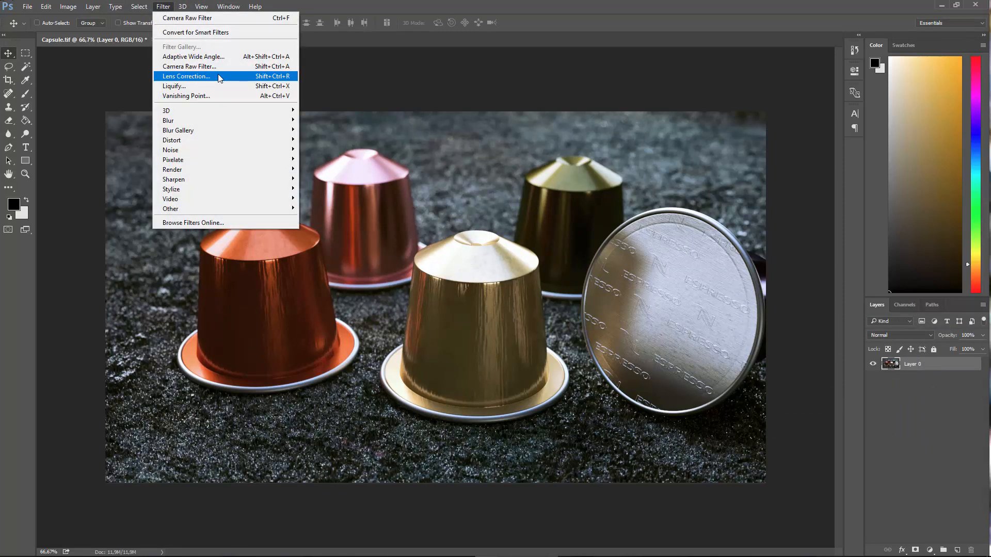
click(218, 77)
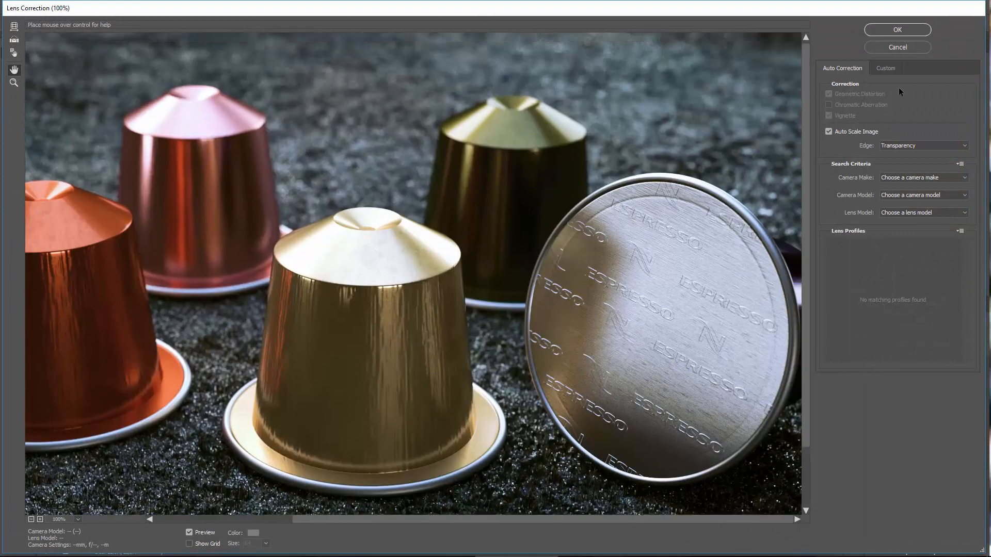
click(918, 179)
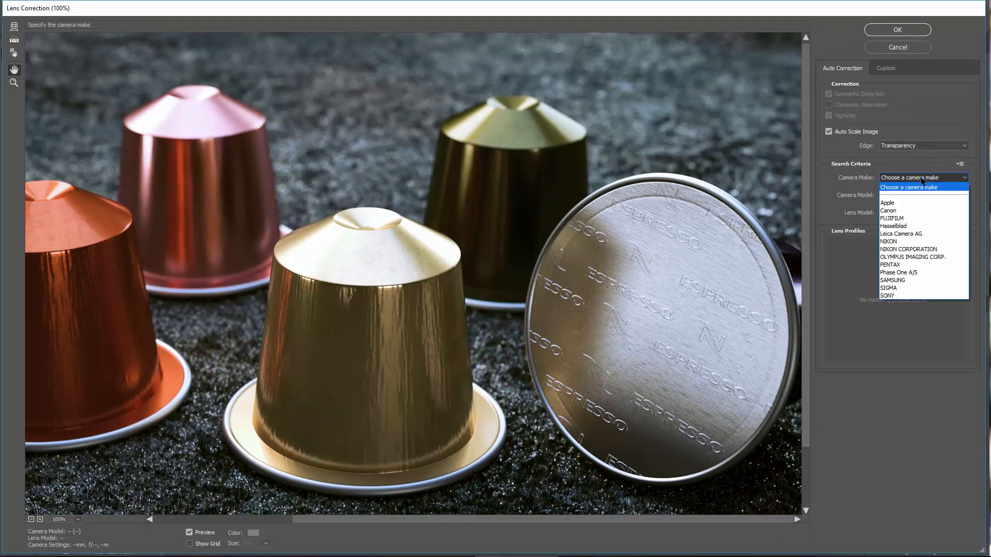
click(914, 211)
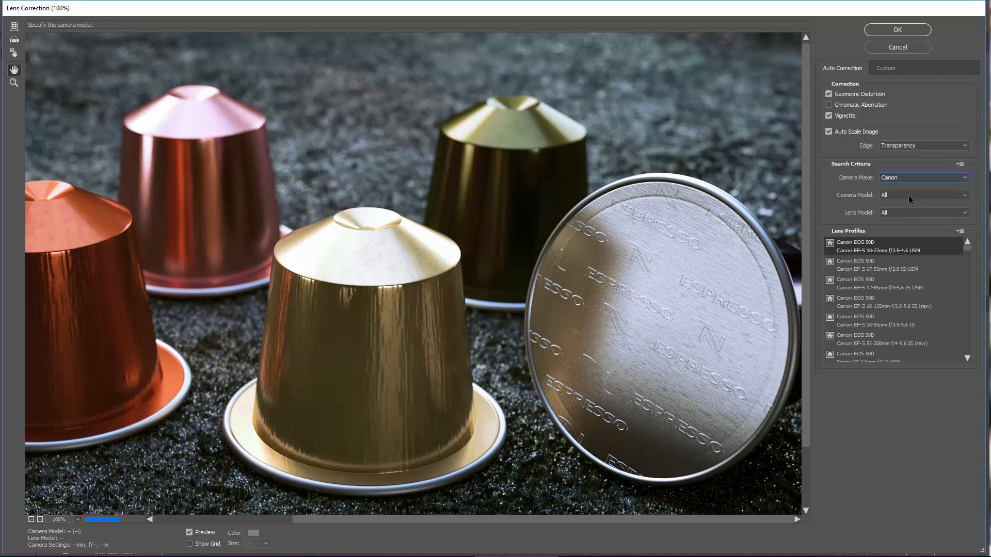
click(908, 195)
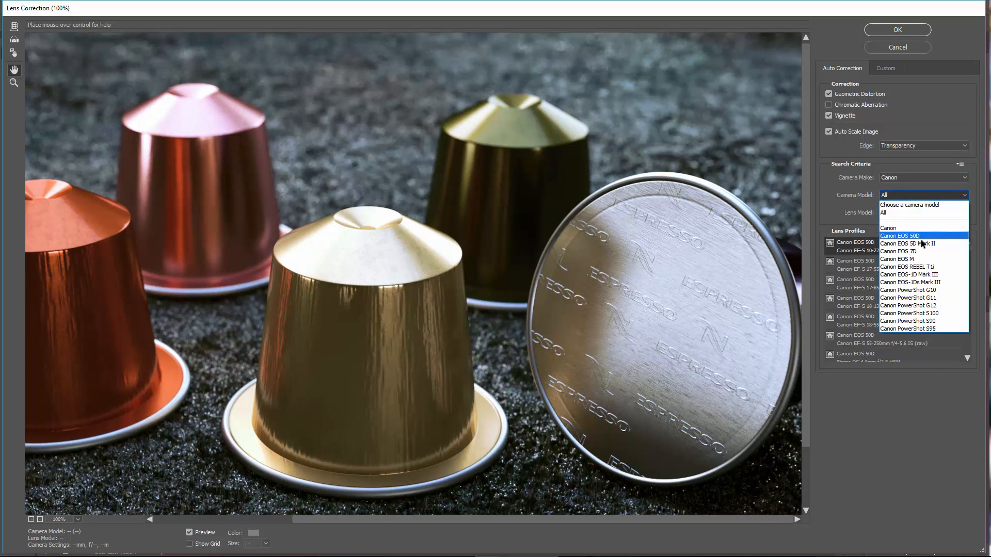
click(915, 244)
click(913, 213)
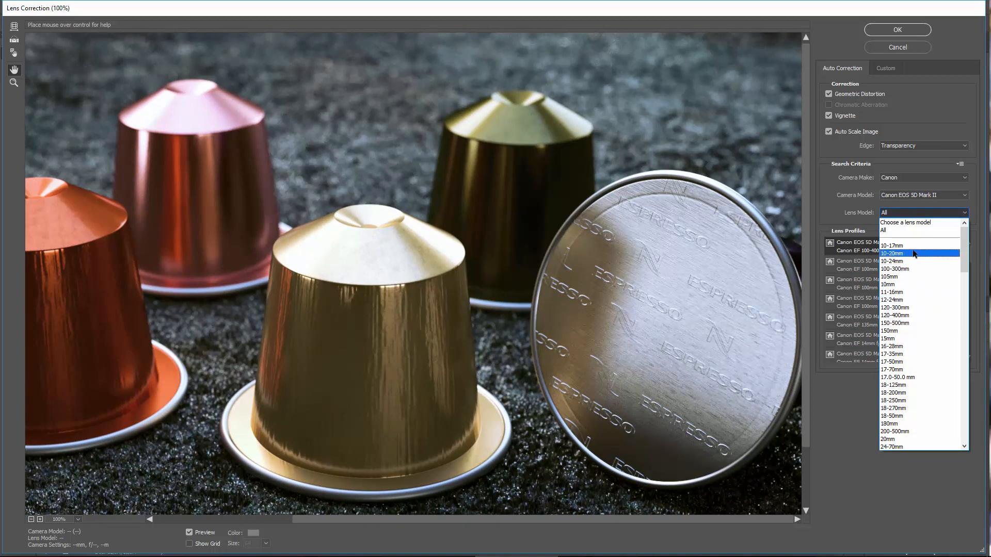
click(904, 415)
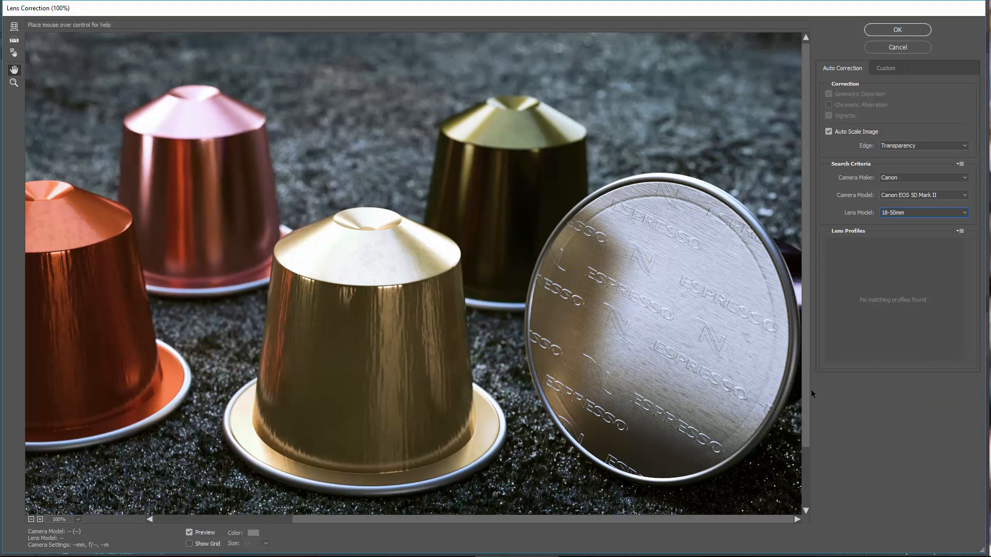
drag(599, 268, 270, 334)
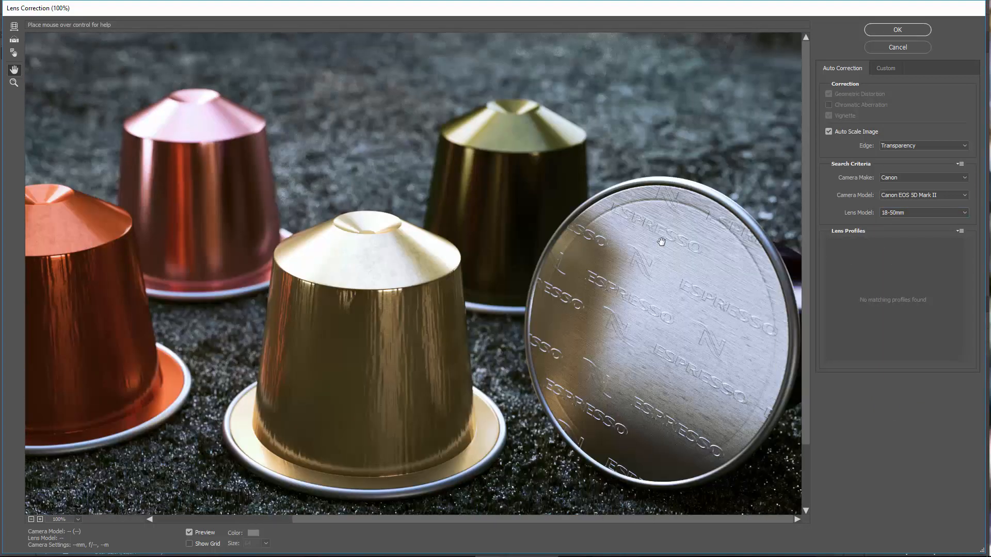
click(911, 31)
Undo the Lens Correction
click(46, 6)
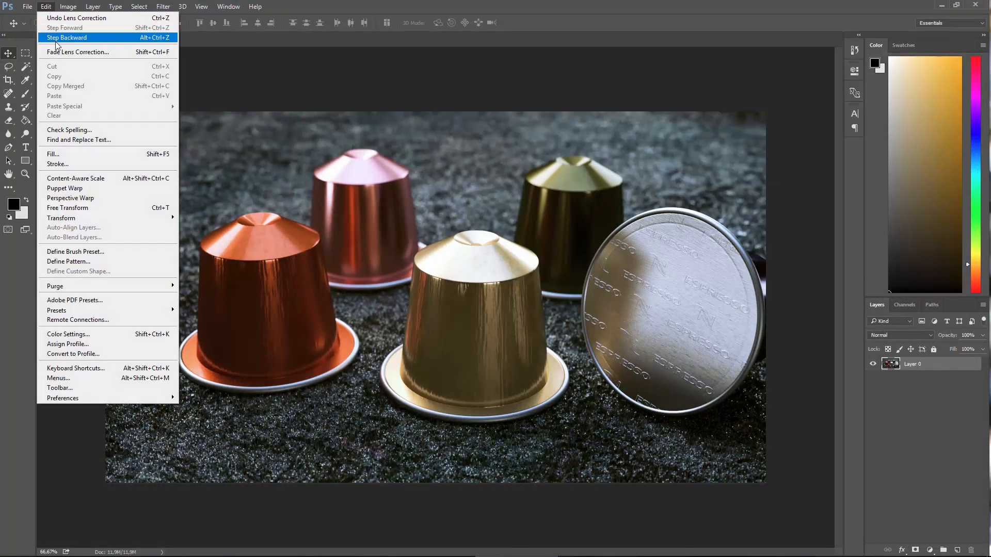
click(56, 38)
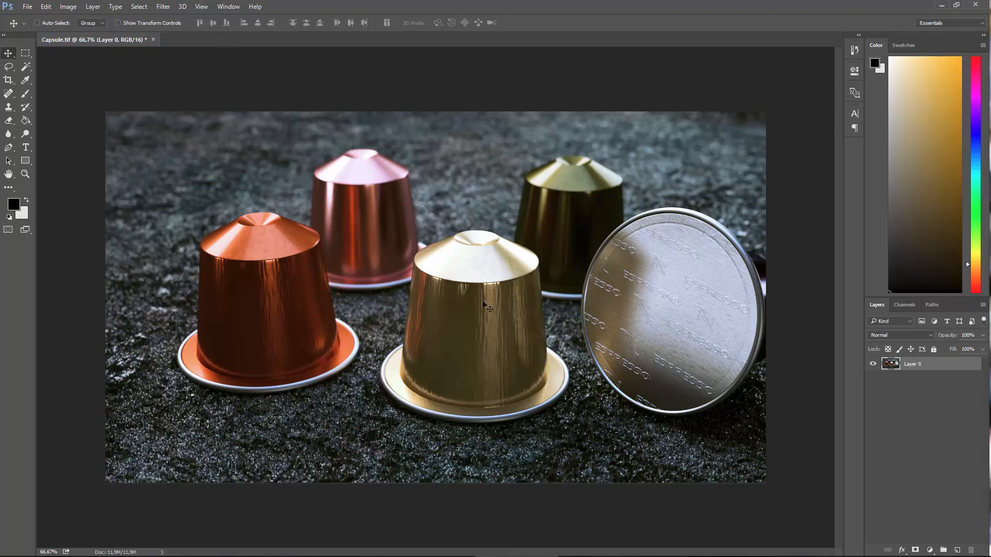
click(47, 6)
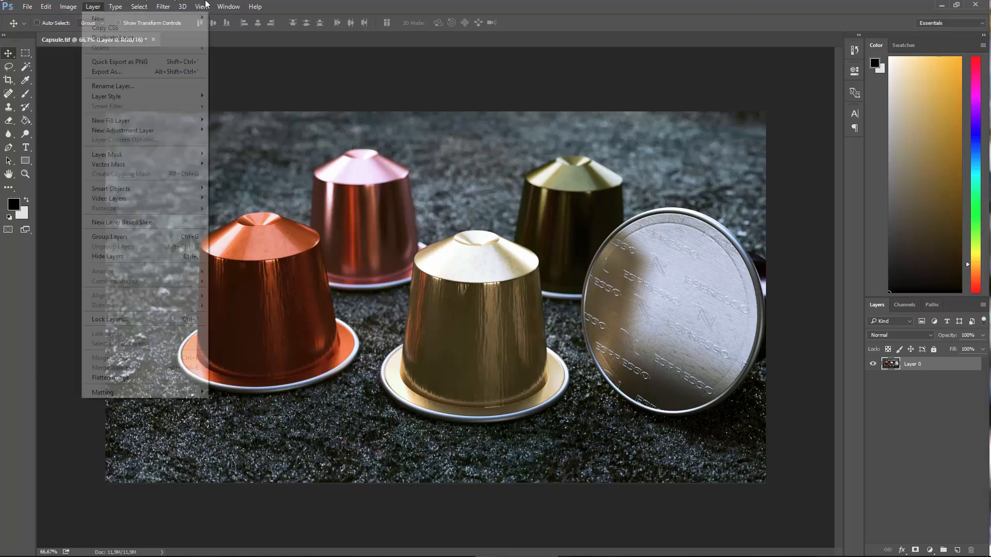
Select the whole canvas with a rectangular marquee and add a new layer above Layer 0
click(25, 53)
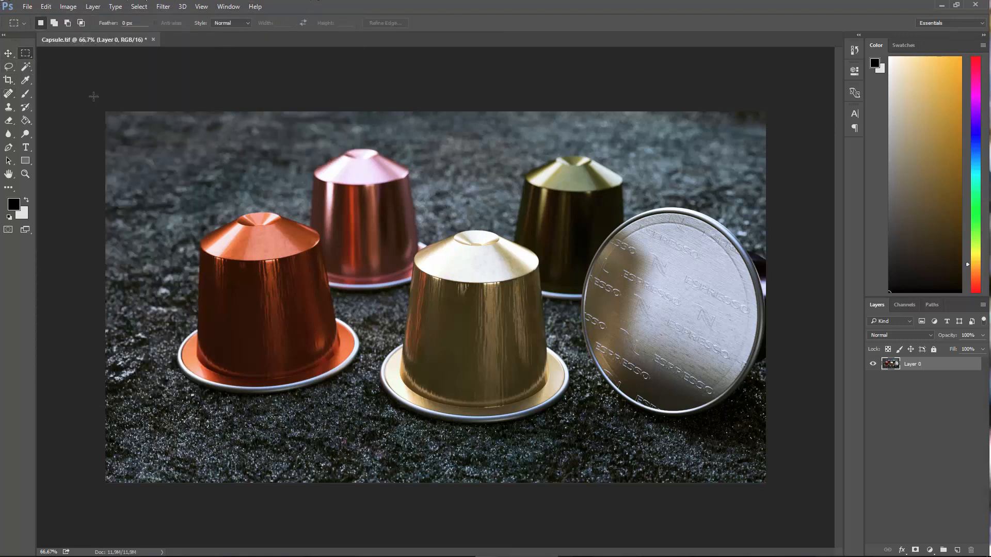
drag(94, 96, 825, 488)
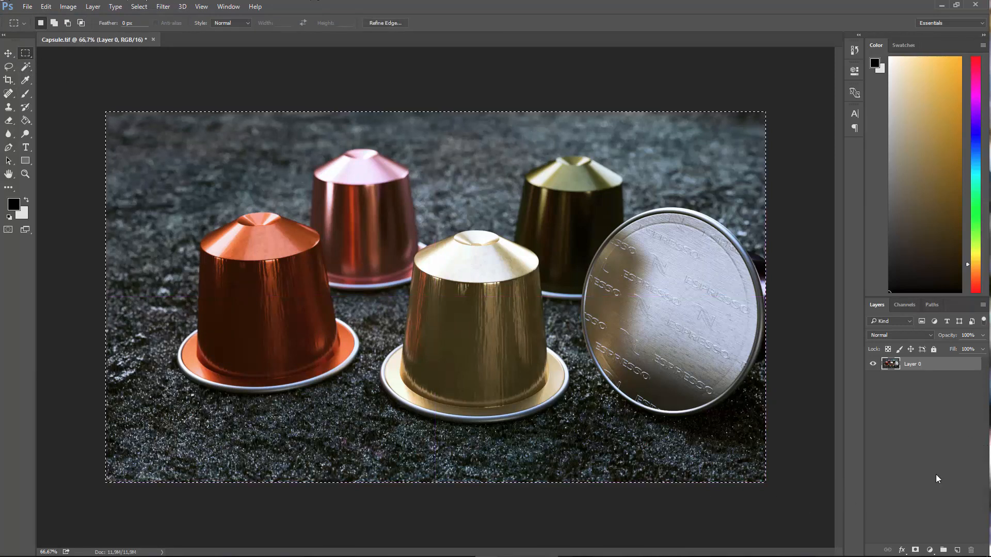
click(958, 549)
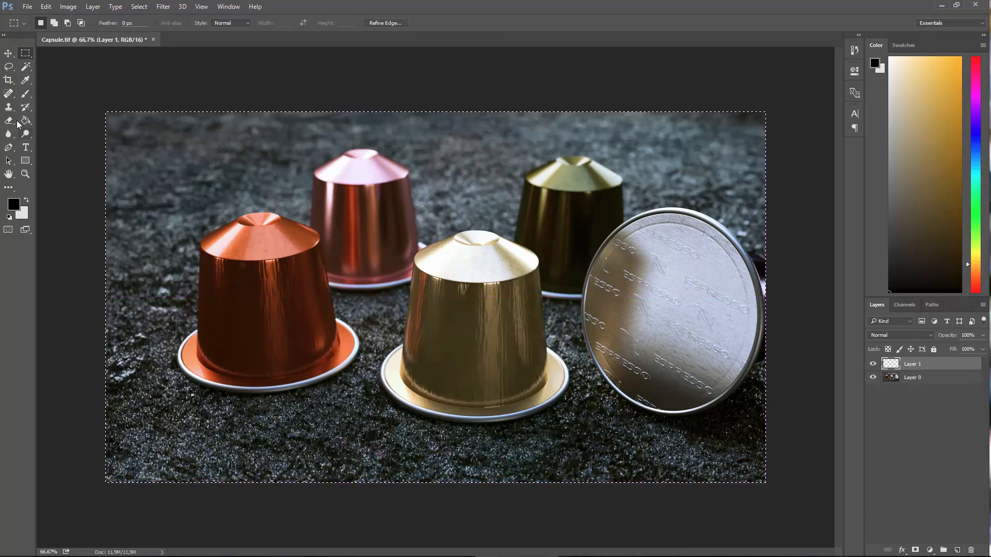
Set the foreground colour to white
click(25, 80)
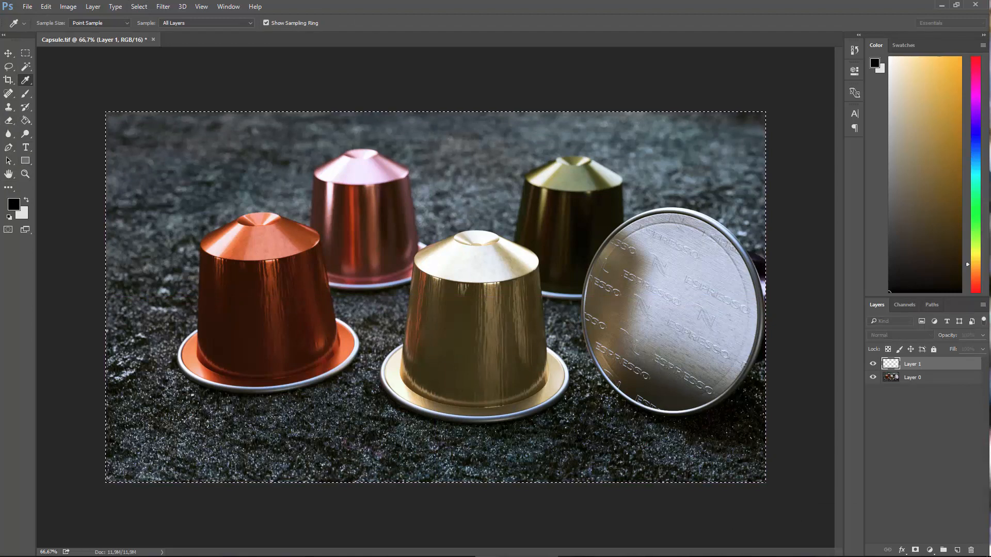
key(Return)
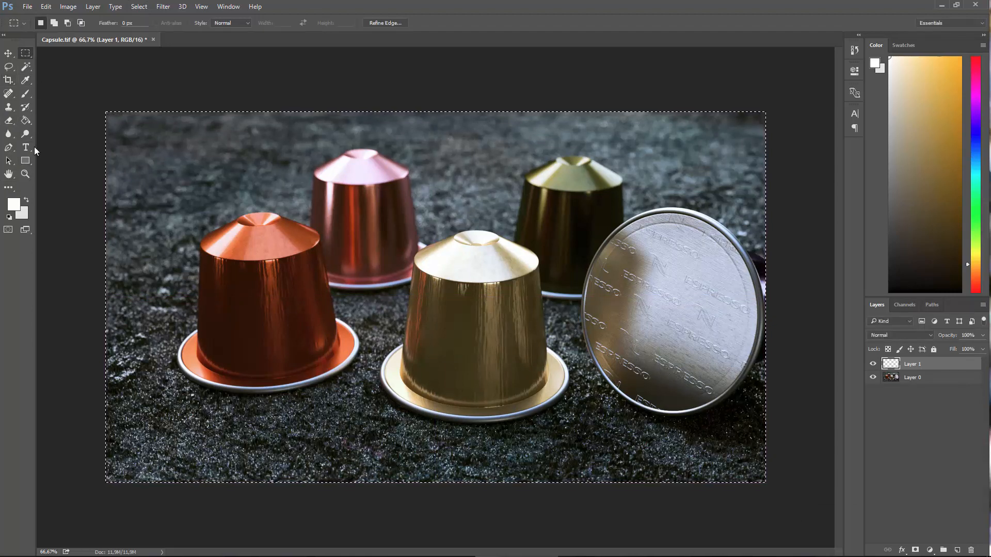
Fill the selected canvas area on Layer 1 with white using the Paint Bucket and deselect
click(25, 120)
click(276, 277)
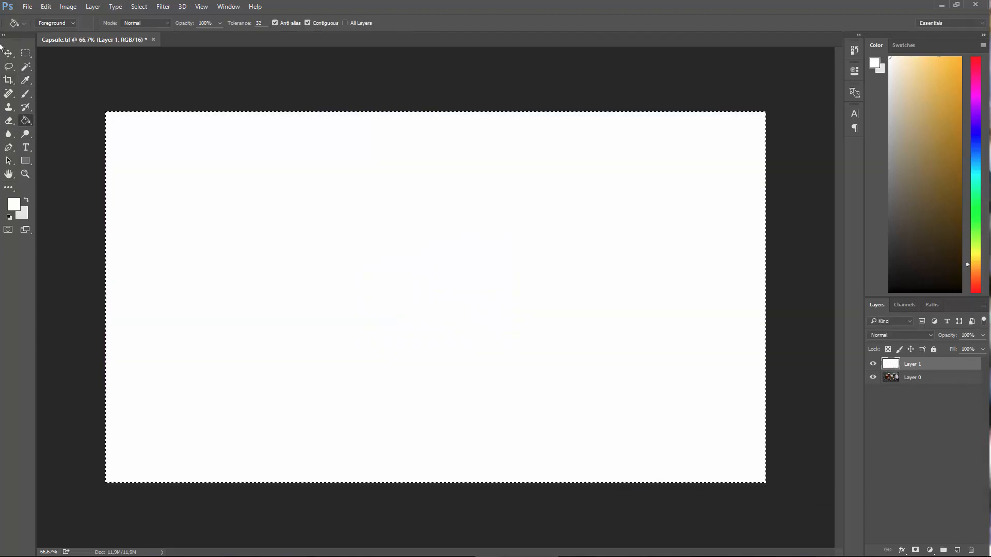
key(ctrl+d)
click(25, 53)
Lower the white Layer 1's opacity to 5% in its blending options
right_click(891, 364)
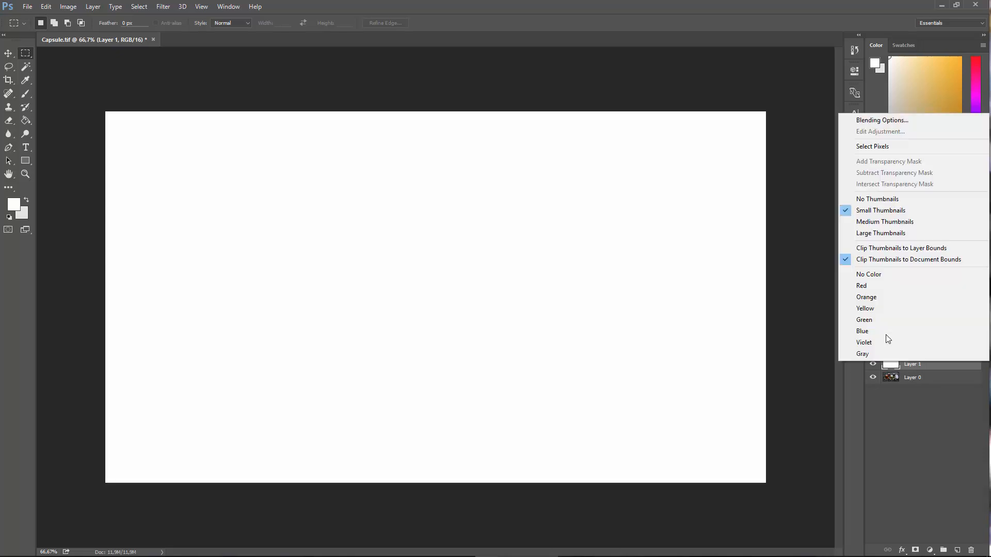
click(884, 121)
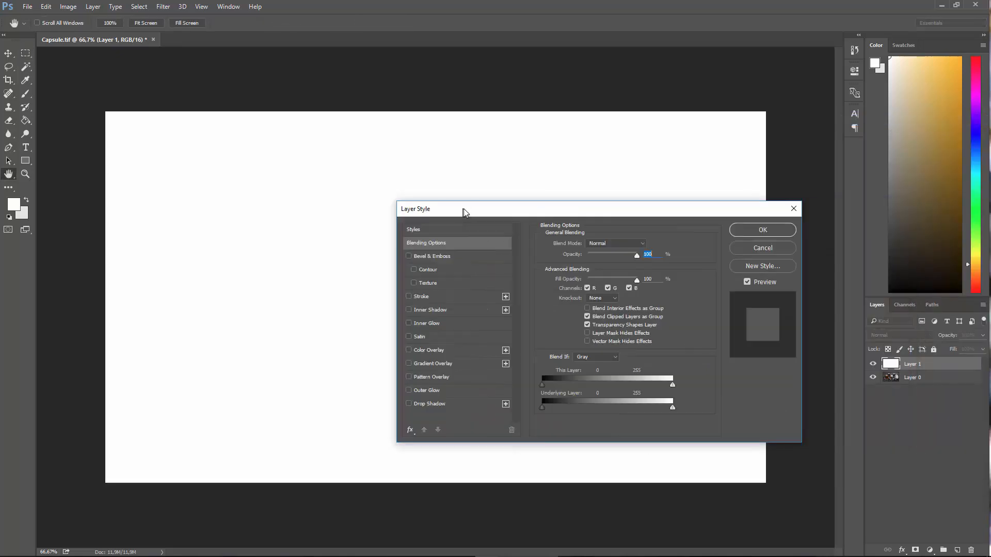
drag(630, 257, 590, 261)
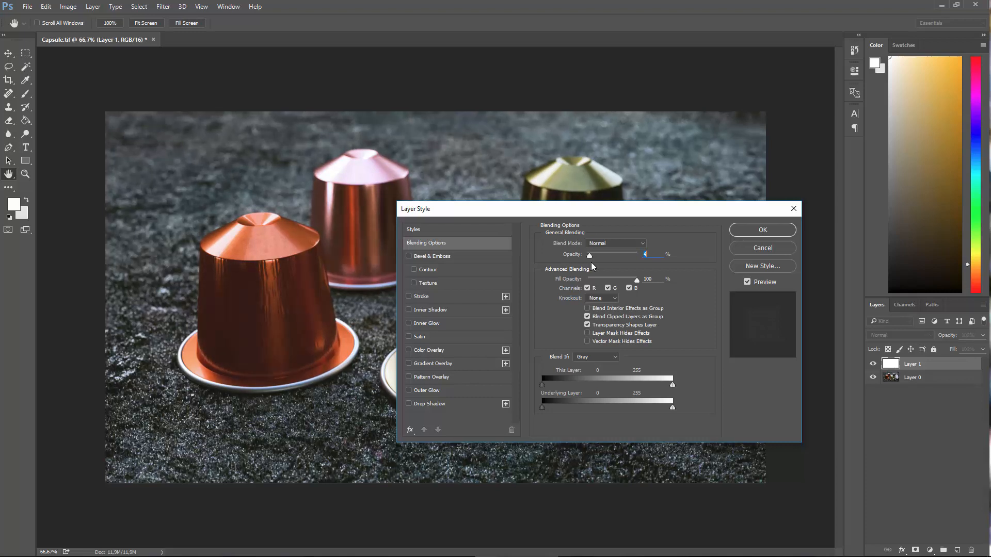
drag(592, 262, 594, 255)
drag(616, 215, 772, 335)
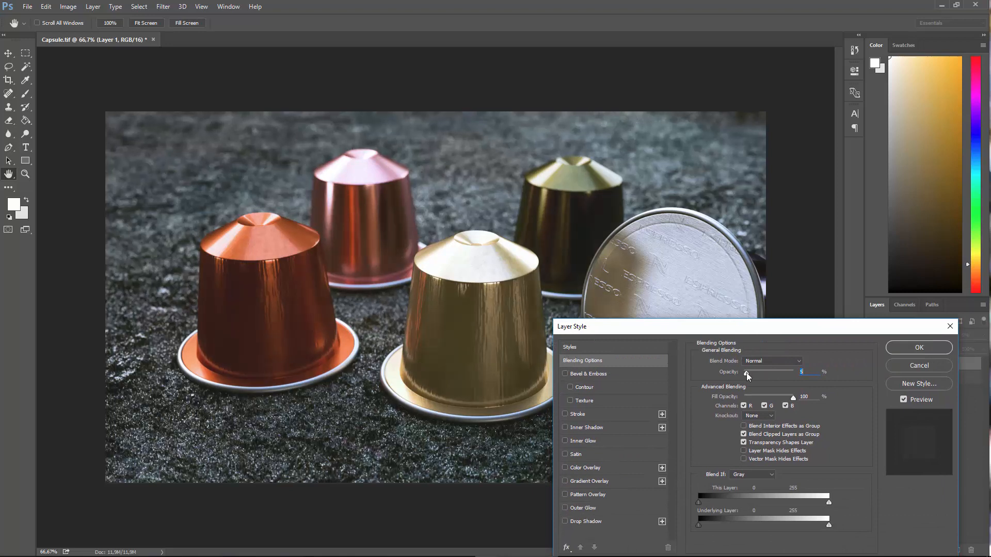
click(919, 348)
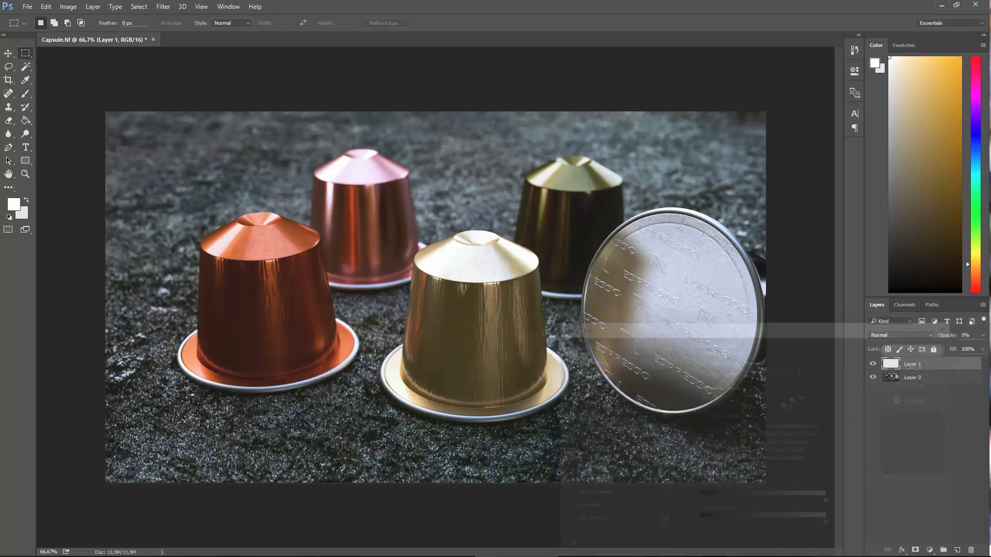
key(m)
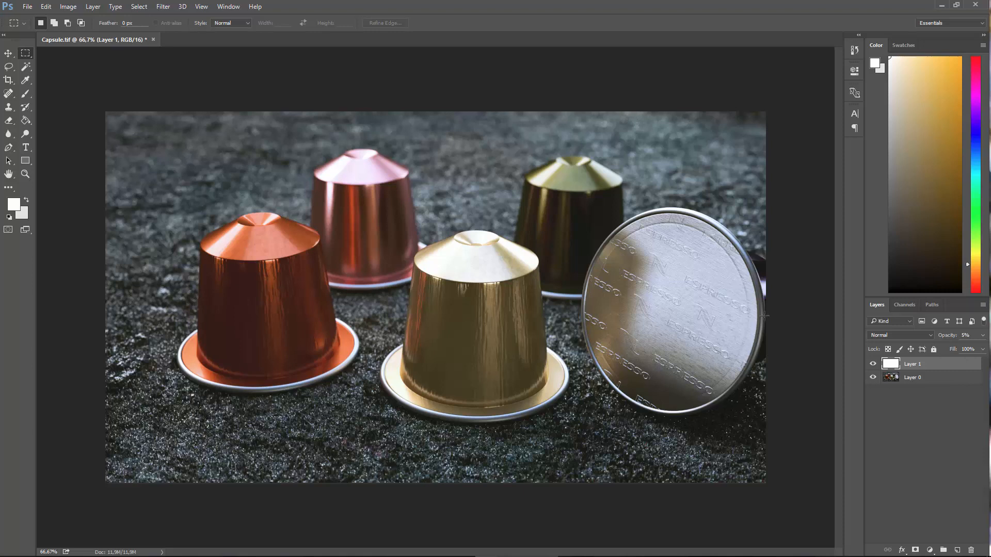
click(221, 6)
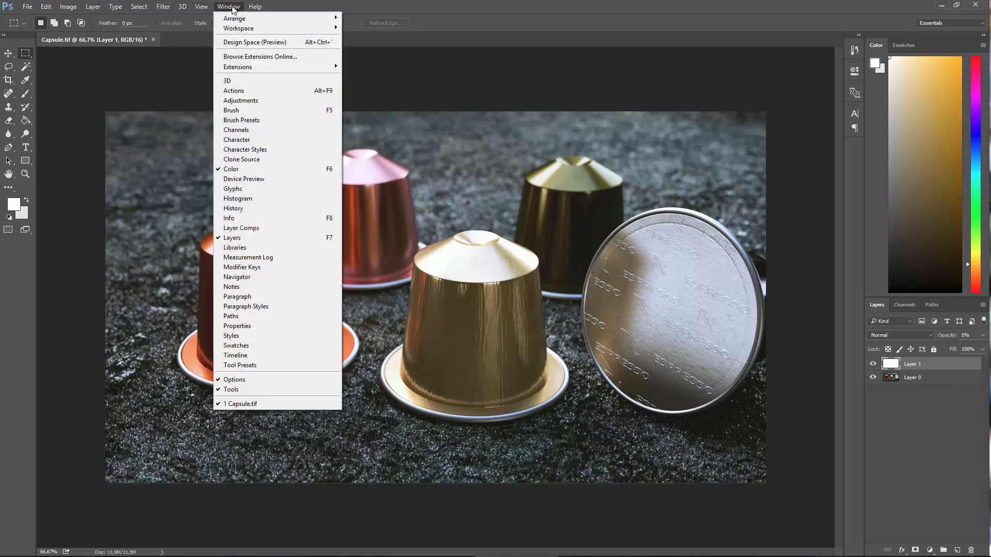
click(233, 9)
click(164, 6)
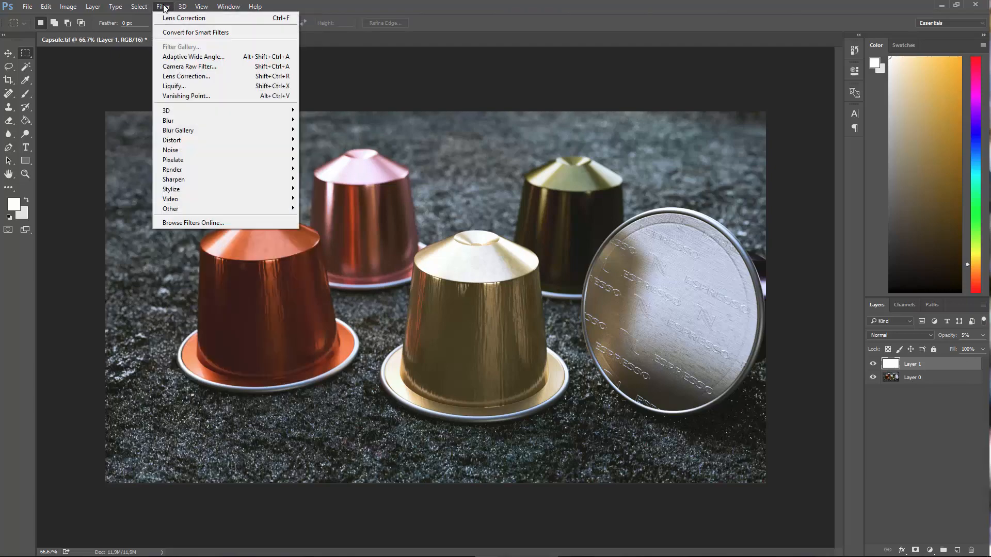
click(184, 67)
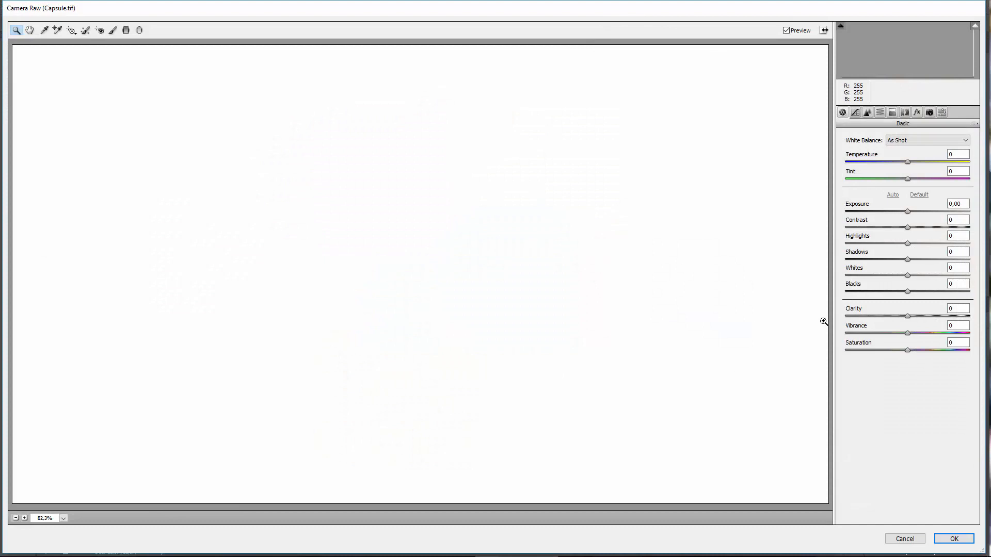
click(907, 539)
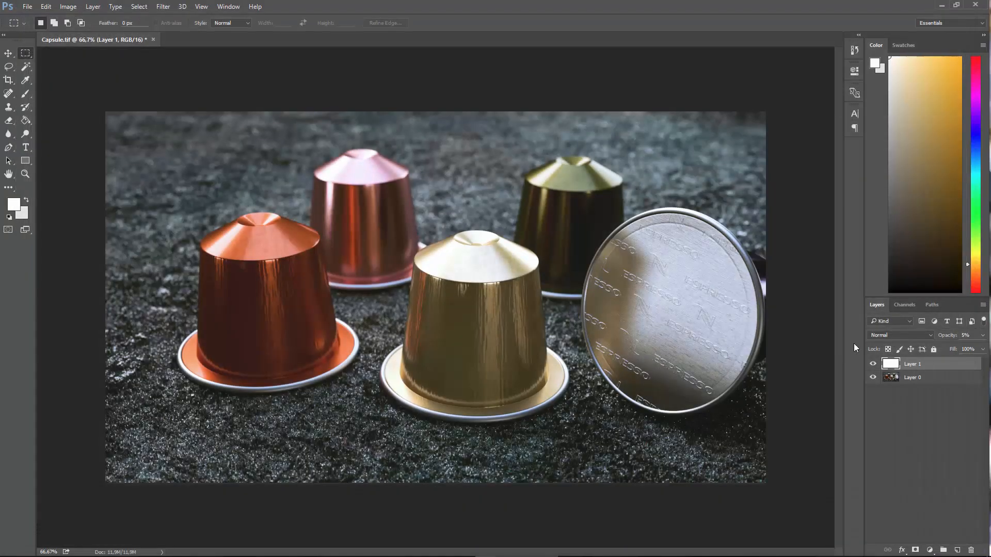
Apply a Camera Raw filter to Layer 0 with Temperature -6, Tint -4 and Highlights +2
click(900, 379)
click(171, 8)
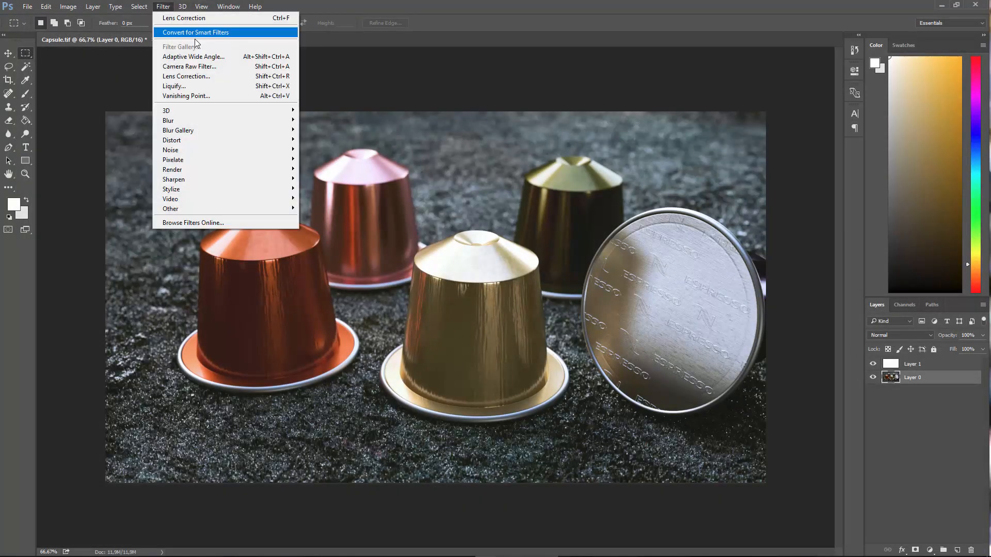
click(190, 66)
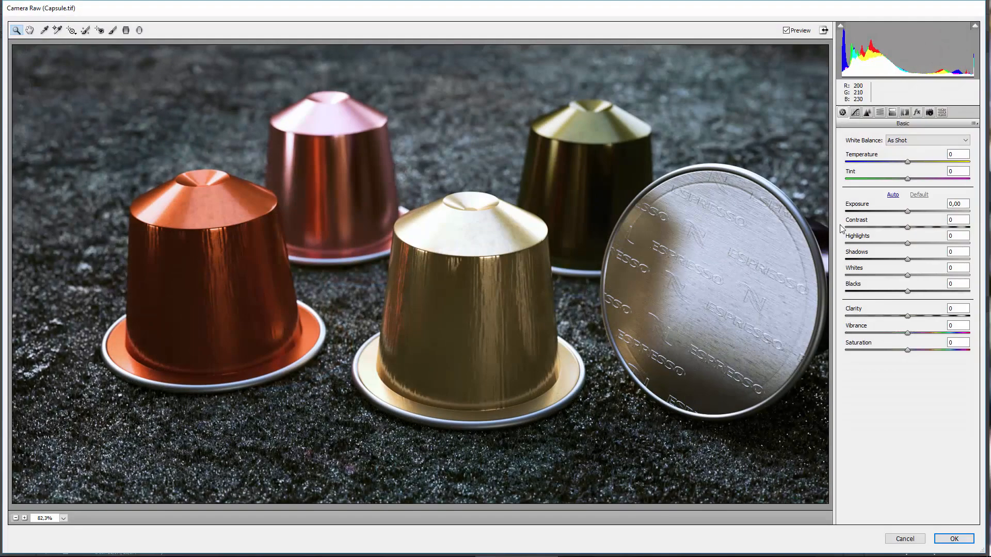
mouse_move(908, 246)
mouse_down()
mouse_move(869, 248)
mouse_move(918, 252)
mouse_move(907, 251)
mouse_up()
drag(907, 161, 904, 183)
click(963, 538)
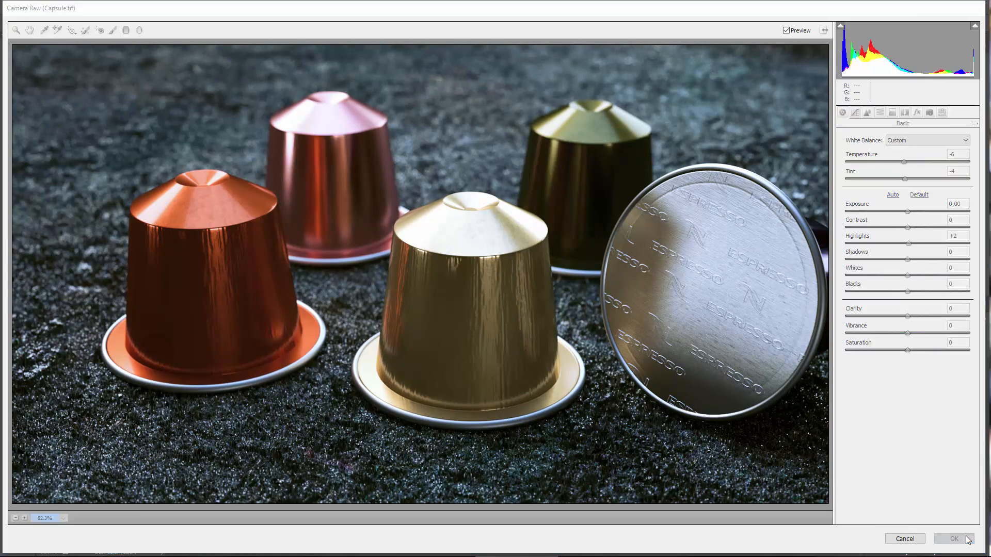
Compare the image with and without the Camera Raw grade by stepping backward and forward in the history twice
click(46, 6)
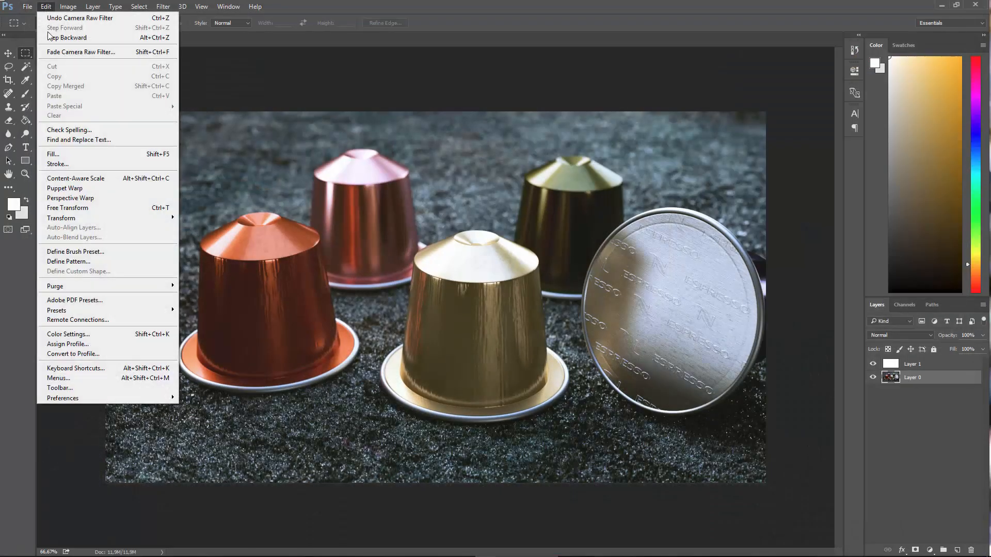
click(51, 38)
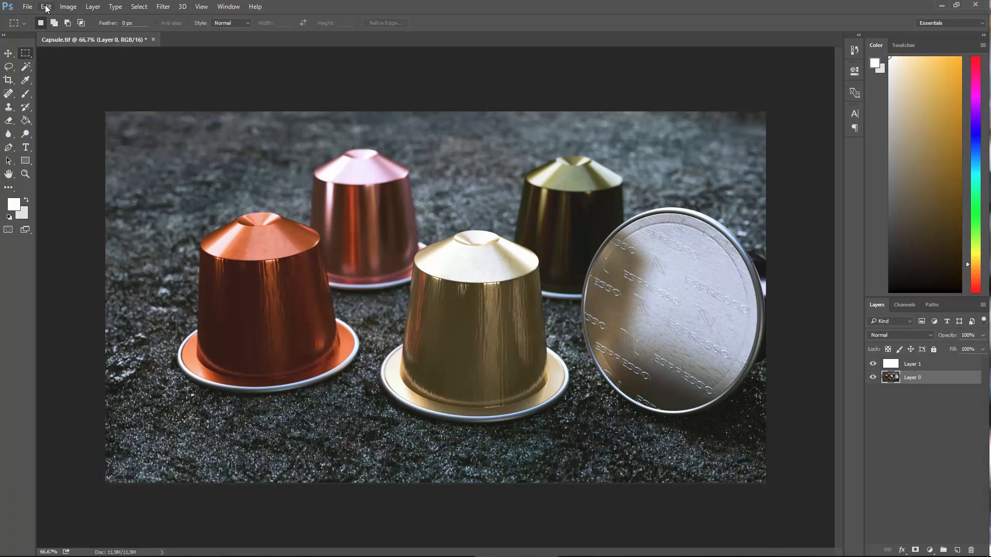
click(46, 6)
click(48, 25)
click(46, 6)
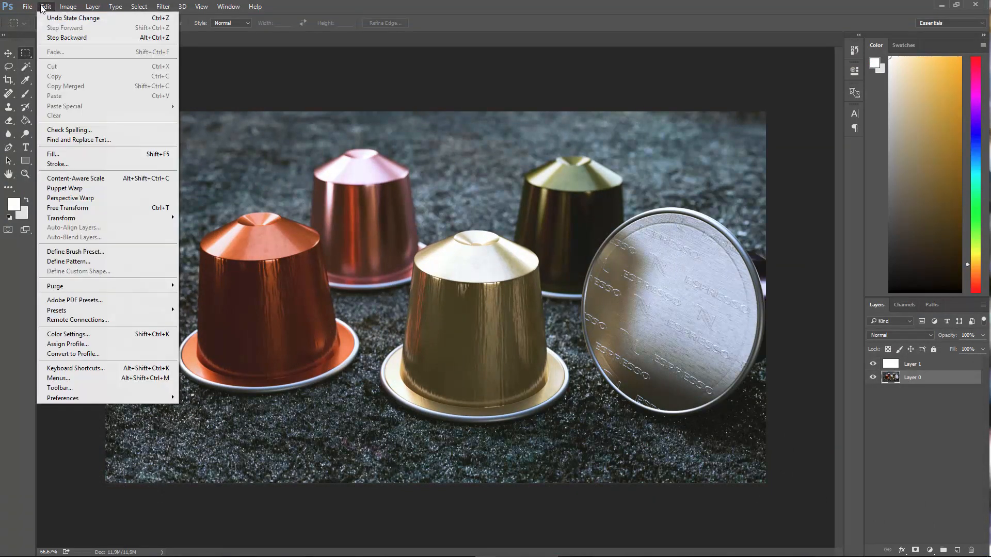
click(57, 37)
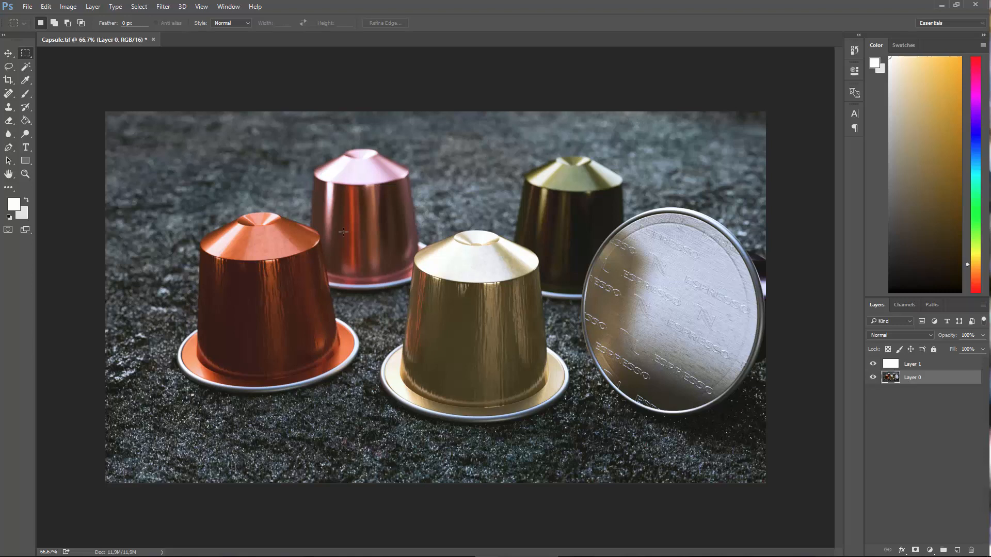
click(46, 7)
click(48, 24)
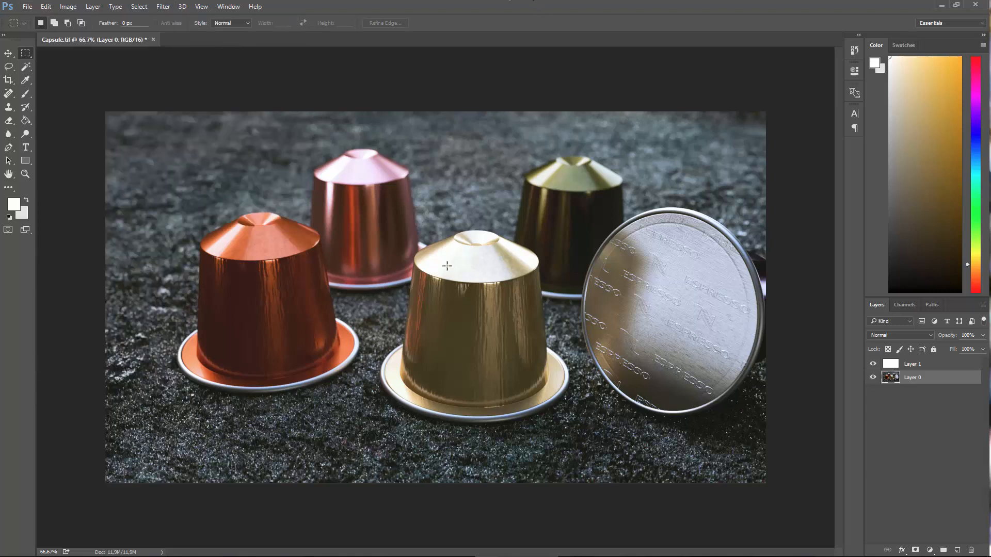